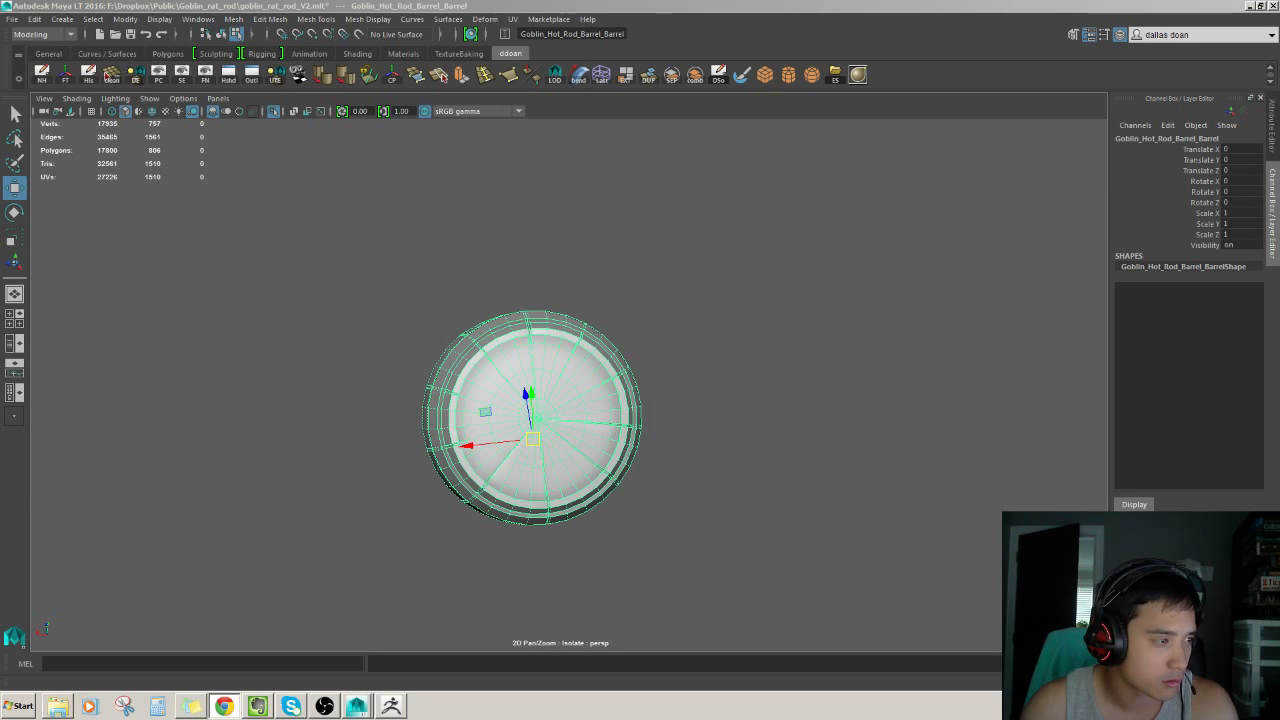
Deselect the barrel and examine its round end cap, rim and radial grooves from several angles.
{"action": "left_click_drag", "start_coordinate": [710, 328], "coordinate": [668, 336], "text": "alt"}
{"action": "scroll", "coordinate": [640, 349], "scroll_direction": "up", "scroll_amount": 2}
{"action": "middle_click_drag", "start_coordinate": [668, 336], "coordinate": [742, 312], "text": "alt"}
{"action": "left_click", "coordinate": [742, 322]}
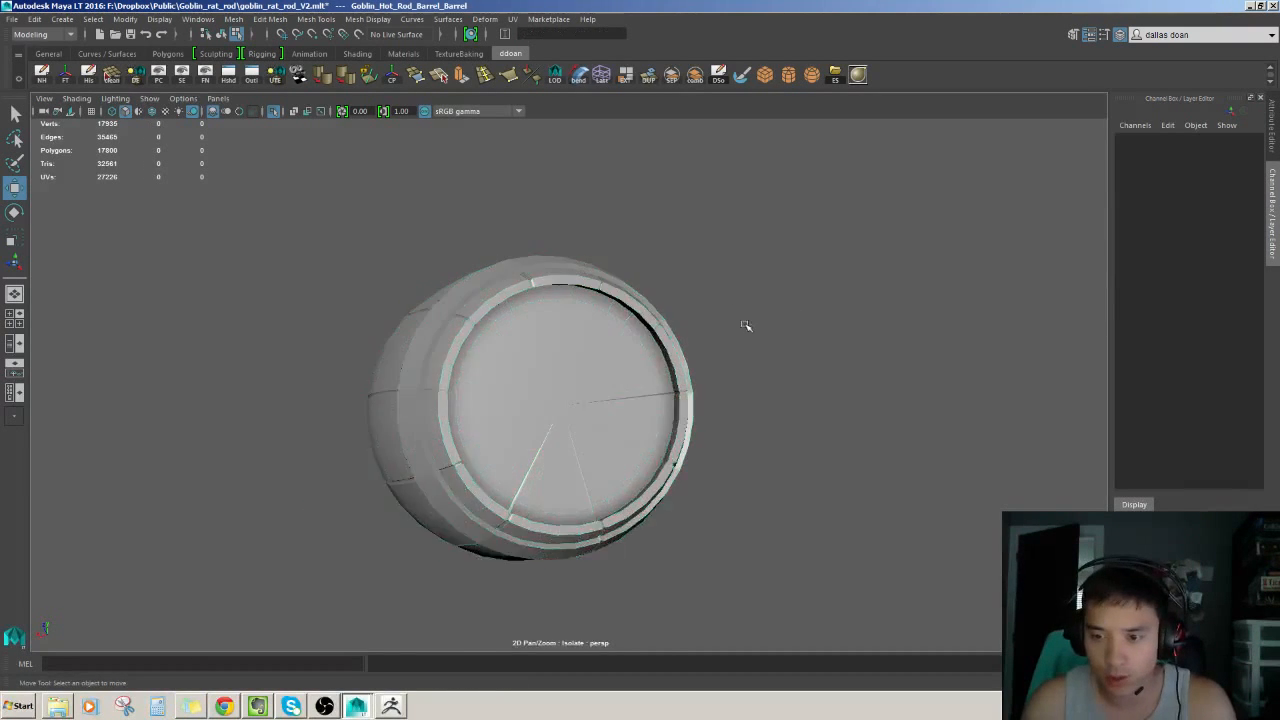
{"action": "scroll", "coordinate": [700, 350], "scroll_direction": "up", "scroll_amount": 3}
{"action": "middle_click_drag", "start_coordinate": [646, 410], "coordinate": [646, 366], "text": "alt"}
{"action": "scroll", "coordinate": [600, 376], "scroll_direction": "up", "scroll_amount": 1}
{"action": "middle_click_drag", "start_coordinate": [553, 385], "coordinate": [579, 400], "text": "alt"}
{"action": "scroll", "coordinate": [579, 400], "scroll_direction": "down", "scroll_amount": 1}
{"action": "right_click_drag", "start_coordinate": [578, 418], "coordinate": [577, 395]}
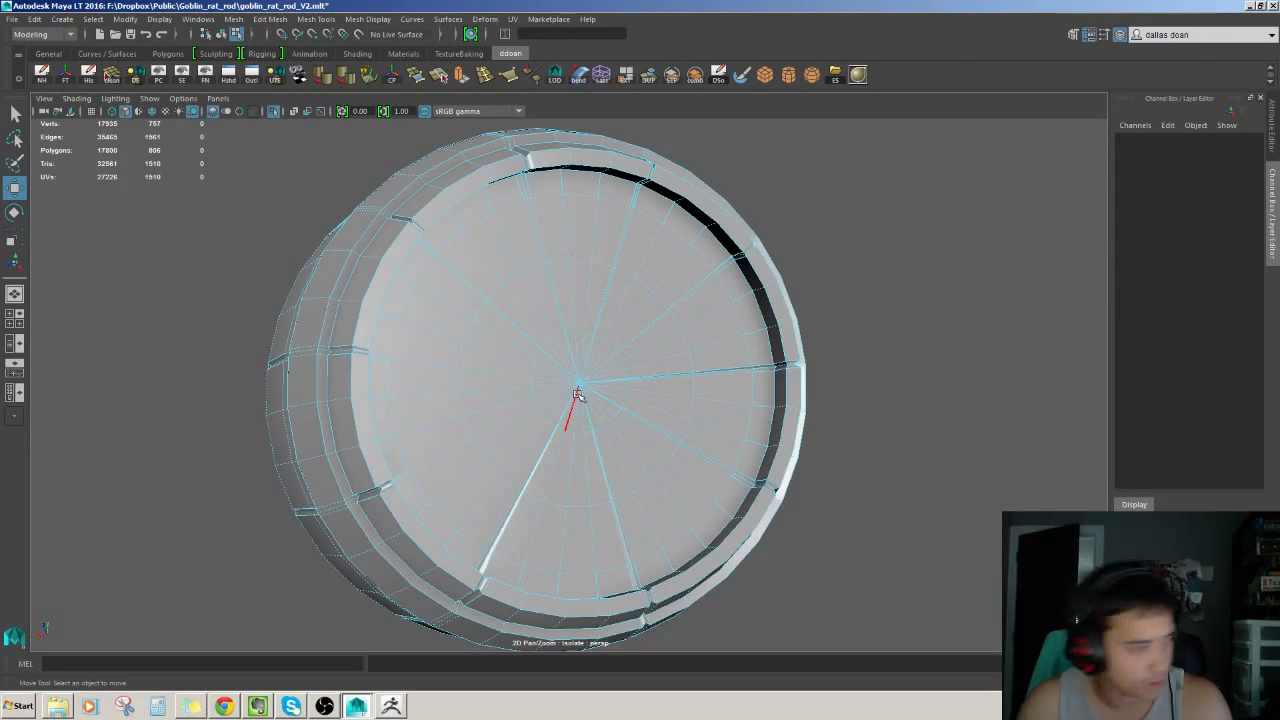
{"action": "left_click_drag", "start_coordinate": [880, 366], "coordinate": [609, 319], "text": "alt"}
{"action": "scroll", "coordinate": [580, 357], "scroll_direction": "up", "scroll_amount": 3}
{"action": "scroll", "coordinate": [596, 349], "scroll_direction": "down", "scroll_amount": 3}
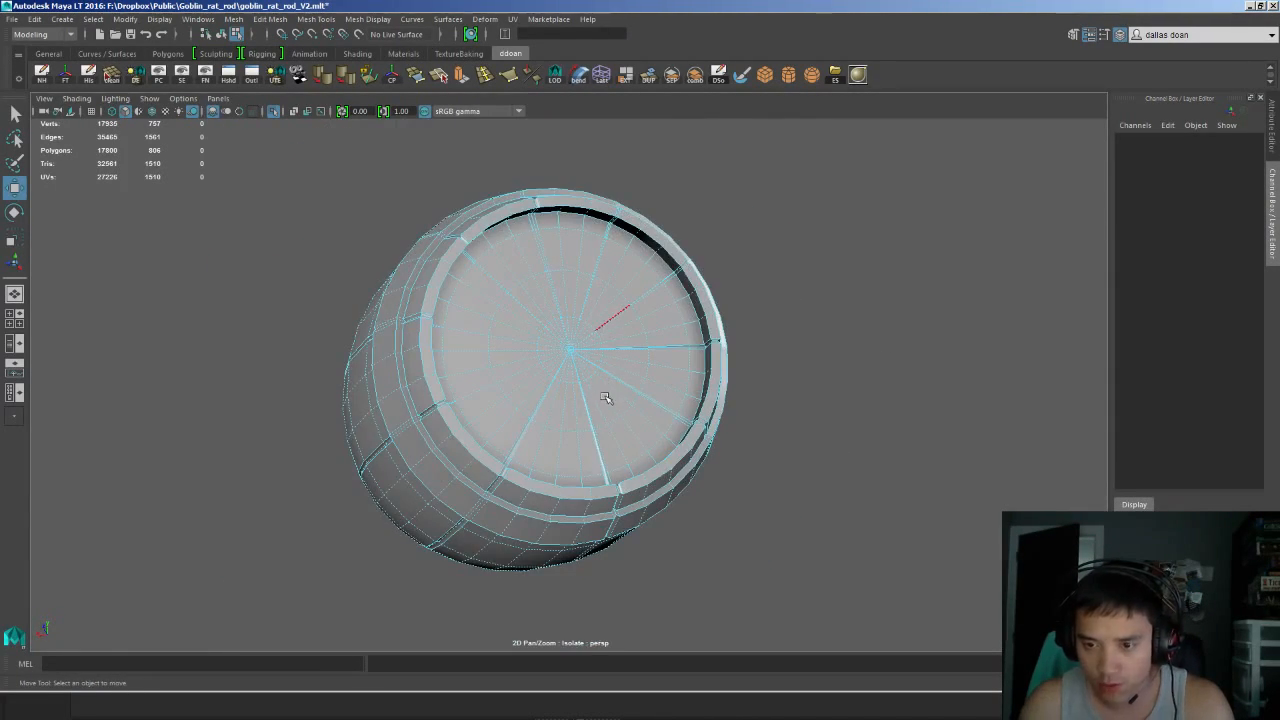
{"action": "left_click", "coordinate": [809, 343]}
{"action": "scroll", "coordinate": [807, 362], "scroll_direction": "down", "scroll_amount": 3}
{"action": "left_click_drag", "start_coordinate": [807, 362], "coordinate": [816, 402], "text": "alt"}
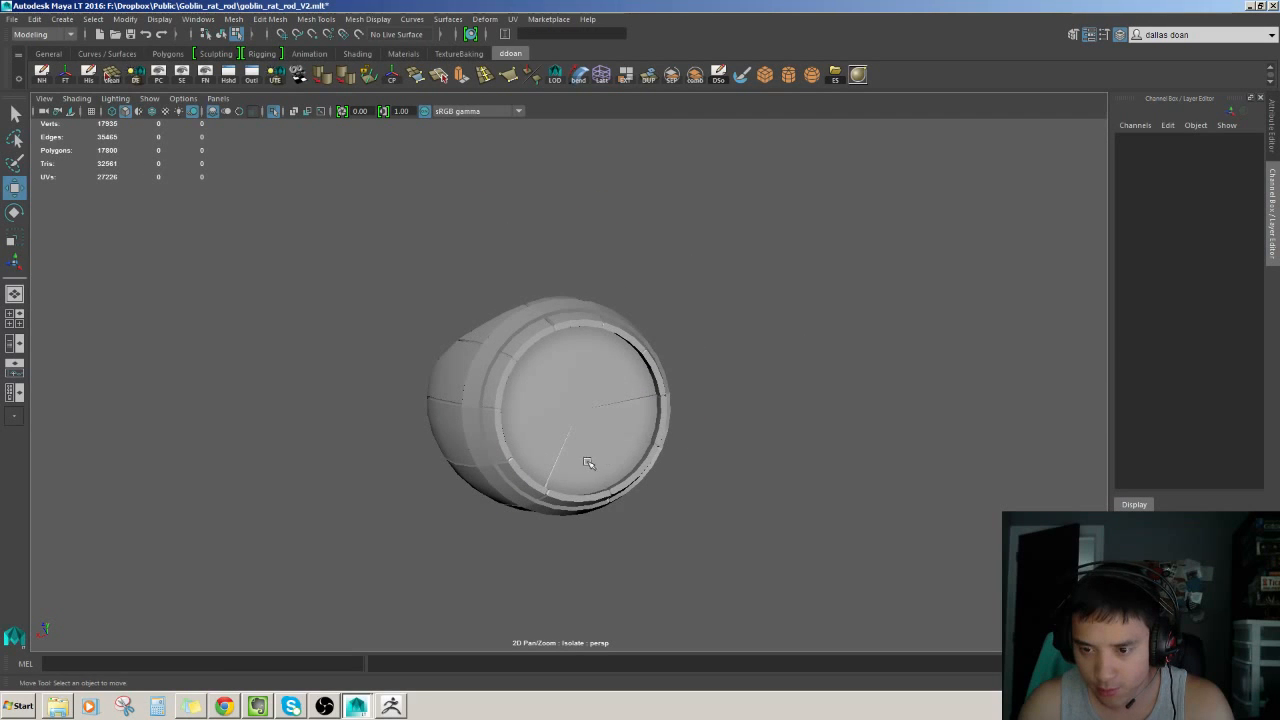
{"action": "left_click_drag", "start_coordinate": [588, 463], "coordinate": [628, 342], "text": "alt"}
{"action": "scroll", "coordinate": [511, 438], "scroll_direction": "up", "scroll_amount": 3}
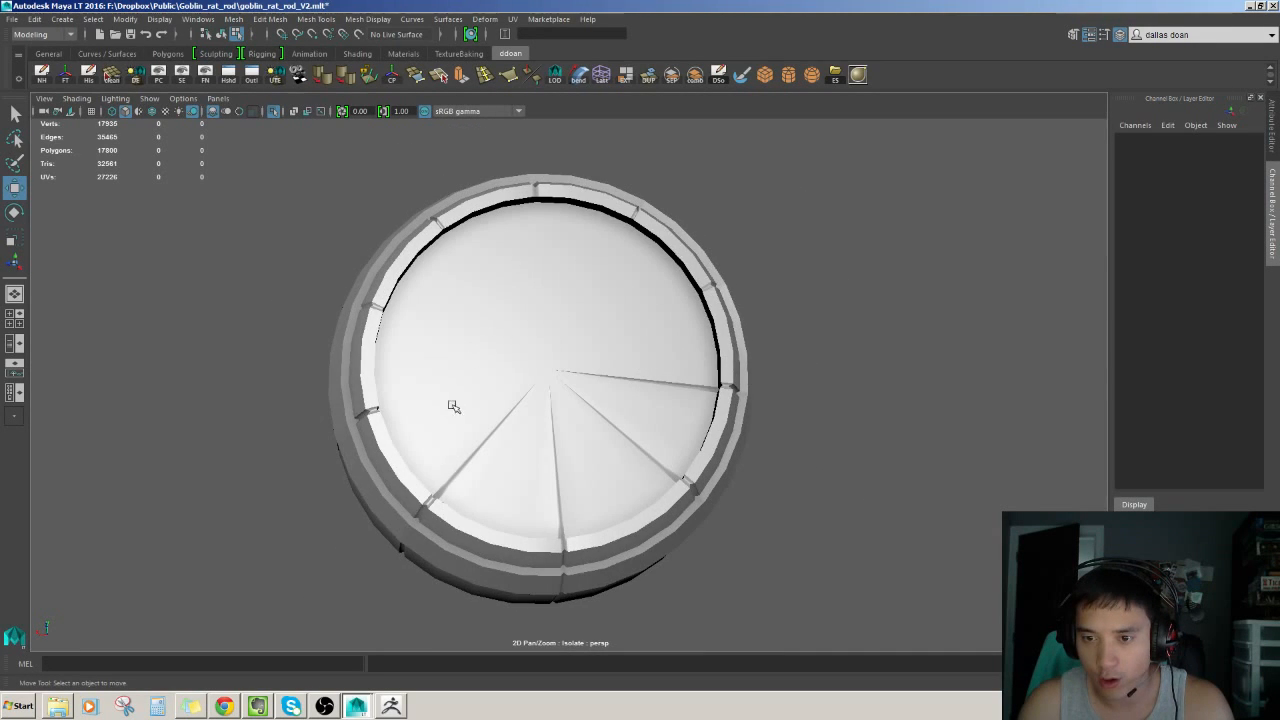
Turn on wireframe-on-shaded display to show the barrel's edges with nothing selected.
{"action": "right_click_drag", "start_coordinate": [453, 406], "coordinate": [455, 370]}
{"action": "scroll", "coordinate": [600, 331], "scroll_direction": "up", "scroll_amount": 3}
{"action": "key", "text": "F8"}
{"action": "left_click_drag", "start_coordinate": [703, 349], "coordinate": [732, 362], "text": "alt"}
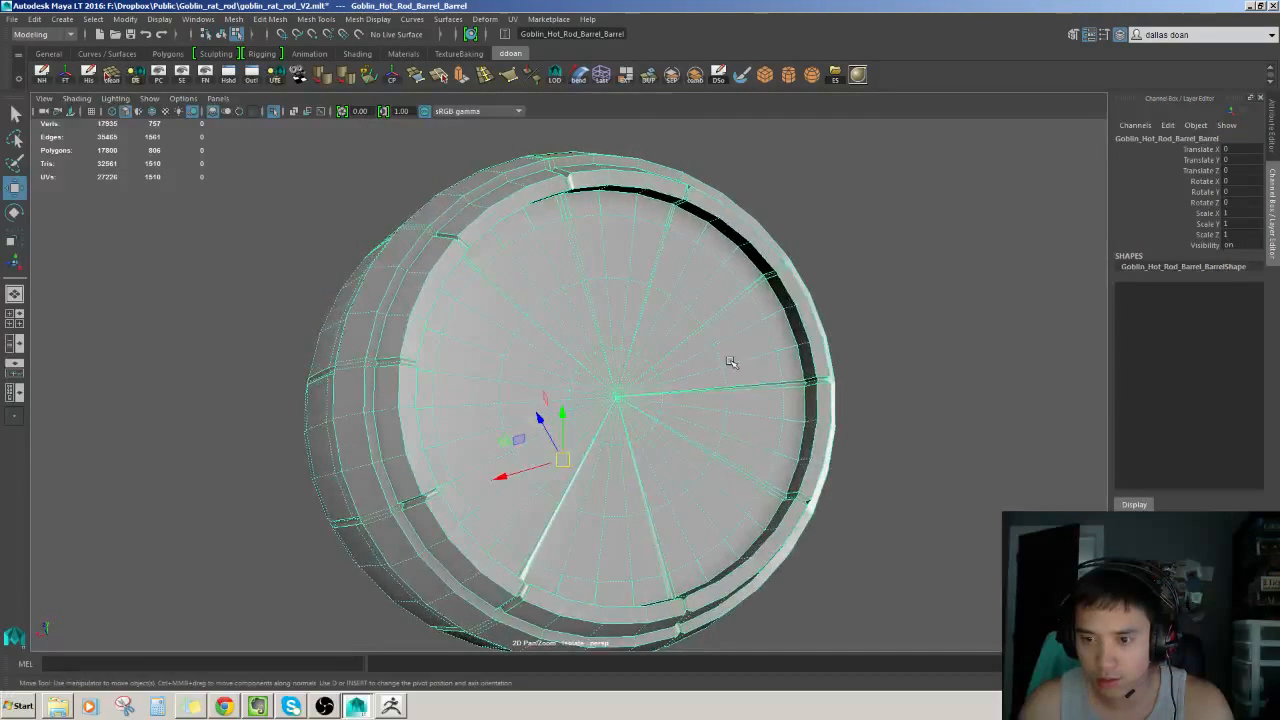
{"action": "left_click", "coordinate": [152, 113]}
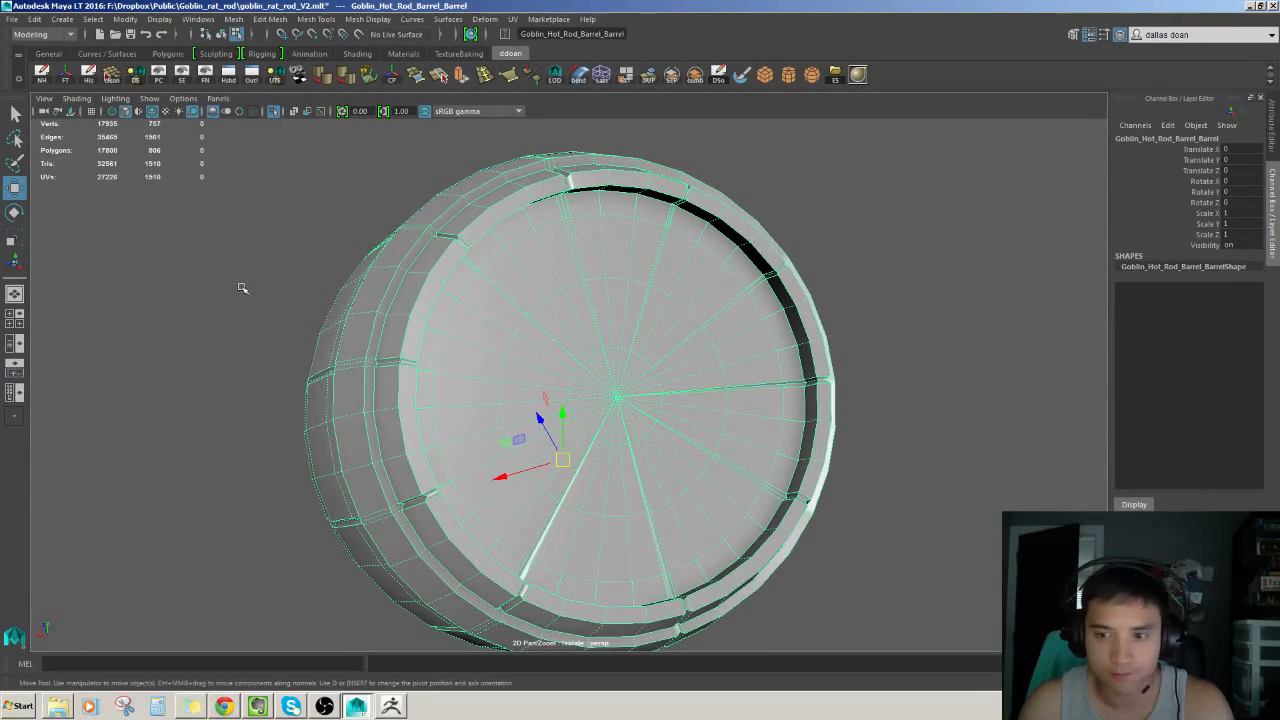
{"action": "left_click", "coordinate": [289, 289]}
{"action": "scroll", "coordinate": [251, 285], "scroll_direction": "down", "scroll_amount": 2}
{"action": "left_click_drag", "start_coordinate": [251, 286], "coordinate": [242, 281], "text": "alt"}
{"action": "scroll", "coordinate": [243, 287], "scroll_direction": "up", "scroll_amount": 1}
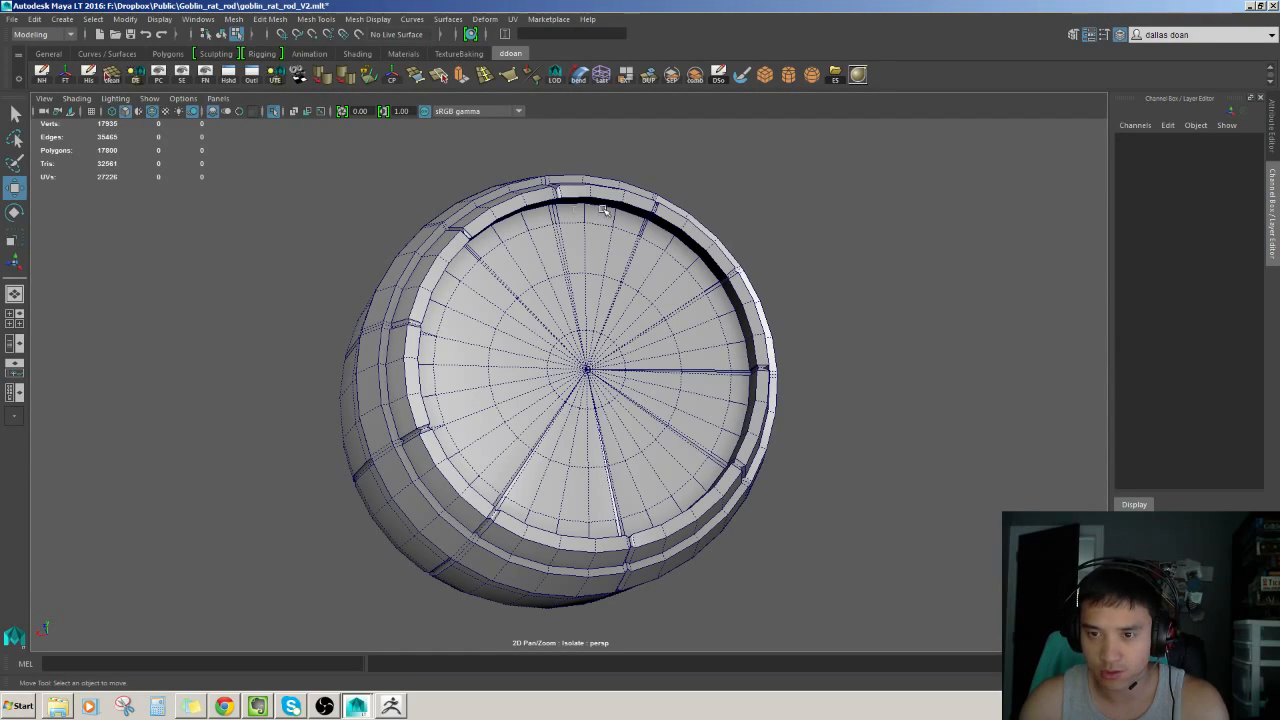
Examine the edge layout of the barrel's end cap, its circular loops, radial grooves and where the grooves meet the rim.
{"action": "scroll", "coordinate": [797, 431], "scroll_direction": "up", "scroll_amount": 3}
{"action": "left_click_drag", "start_coordinate": [797, 431], "coordinate": [720, 378], "text": "alt"}
{"action": "scroll", "coordinate": [663, 417], "scroll_direction": "up", "scroll_amount": 2}
{"action": "scroll", "coordinate": [625, 407], "scroll_direction": "down", "scroll_amount": 3}
{"action": "scroll", "coordinate": [700, 427], "scroll_direction": "up", "scroll_amount": 2}
{"action": "scroll", "coordinate": [562, 344], "scroll_direction": "down", "scroll_amount": 3}
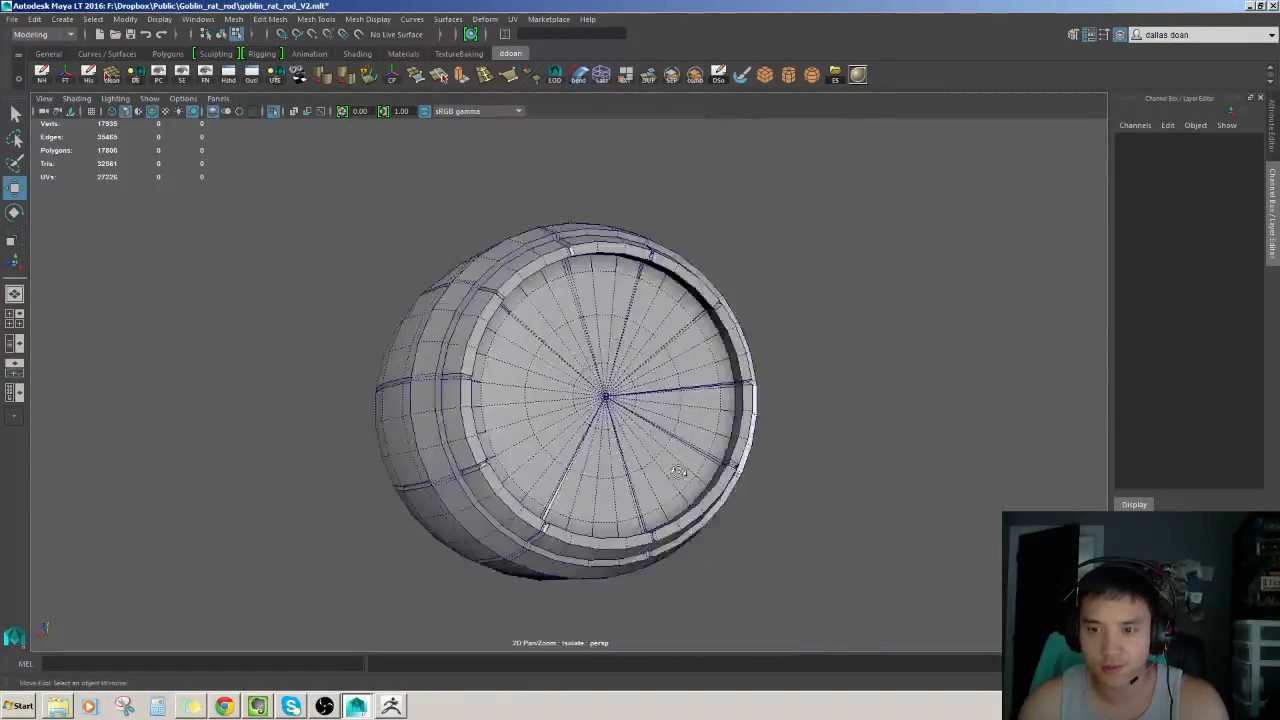
{"action": "left_click_drag", "start_coordinate": [562, 344], "coordinate": [686, 420], "text": "alt"}
{"action": "scroll", "coordinate": [699, 460], "scroll_direction": "up", "scroll_amount": 3}
{"action": "scroll", "coordinate": [646, 414], "scroll_direction": "down", "scroll_amount": 2}
{"action": "scroll", "coordinate": [660, 412], "scroll_direction": "up", "scroll_amount": 3}
{"action": "scroll", "coordinate": [683, 408], "scroll_direction": "down", "scroll_amount": 1}
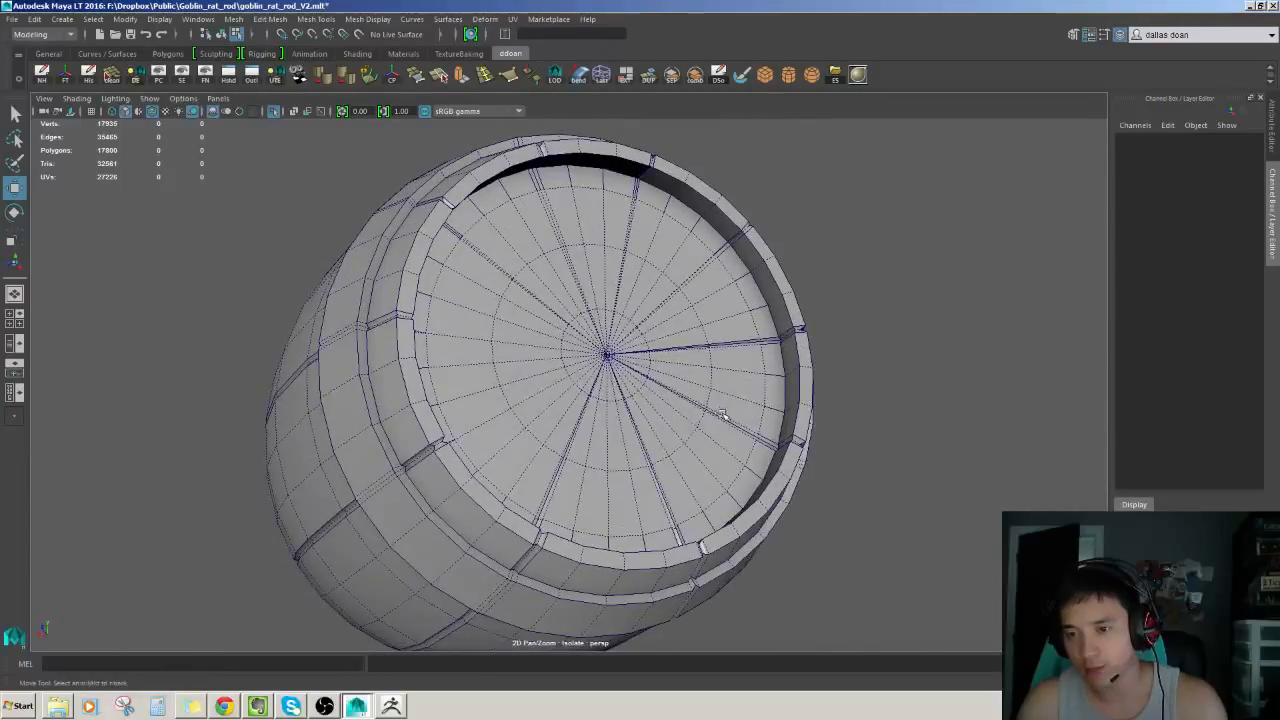
{"action": "scroll", "coordinate": [686, 420], "scroll_direction": "up", "scroll_amount": 3}
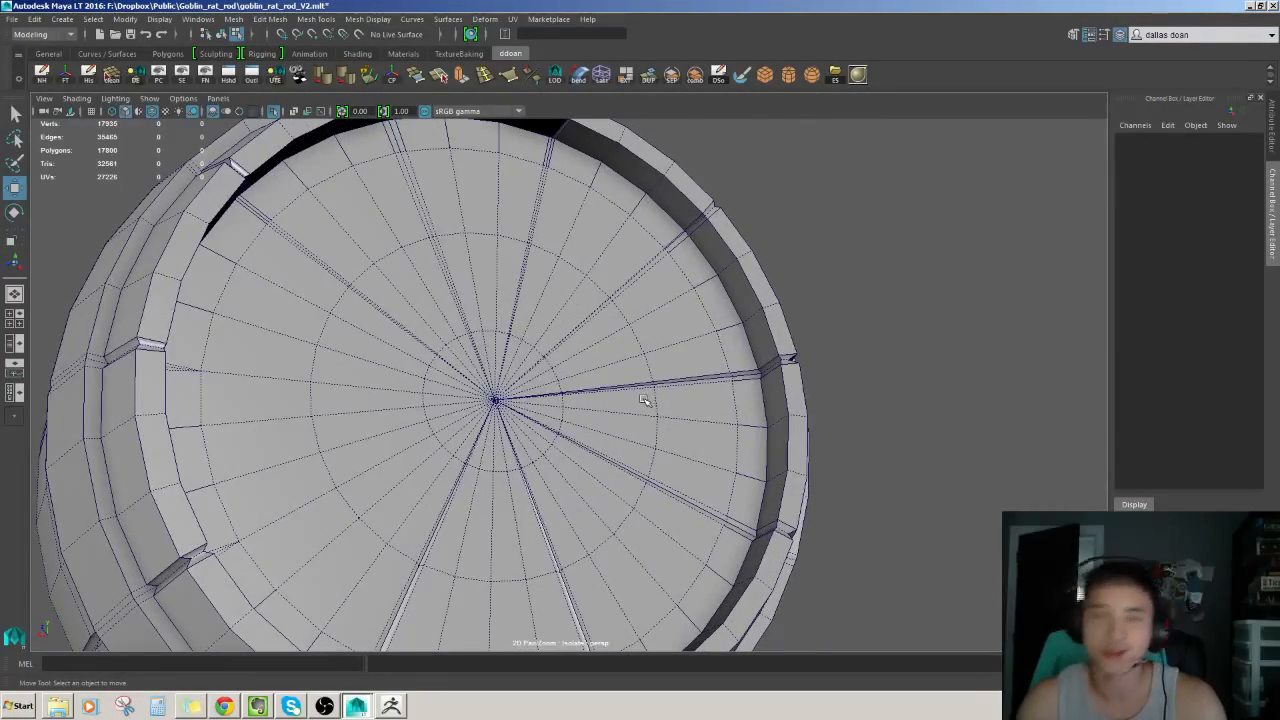
{"action": "left_click_drag", "start_coordinate": [446, 416], "coordinate": [434, 341], "text": "alt"}
{"action": "scroll", "coordinate": [629, 343], "scroll_direction": "down", "scroll_amount": 3}
{"action": "scroll", "coordinate": [629, 343], "scroll_direction": "up", "scroll_amount": 3}
{"action": "scroll", "coordinate": [622, 348], "scroll_direction": "up", "scroll_amount": 3}
{"action": "scroll", "coordinate": [623, 343], "scroll_direction": "down", "scroll_amount": 3}
{"action": "scroll", "coordinate": [624, 352], "scroll_direction": "up", "scroll_amount": 3}
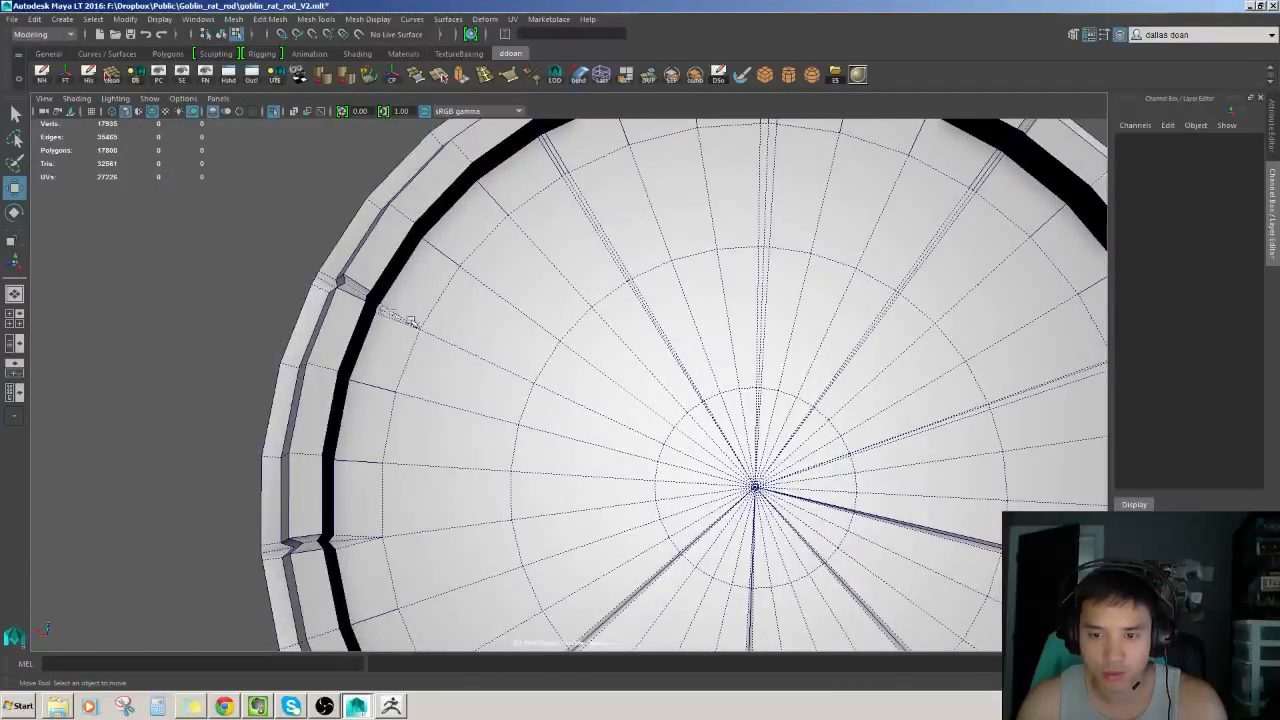
{"action": "mouse_move", "coordinate": [489, 407]}
{"action": "left_mouse_down", "text": "alt"}
{"action": "mouse_move", "coordinate": [543, 425]}
{"action": "mouse_move", "coordinate": [451, 383]}
{"action": "mouse_move", "coordinate": [480, 408]}
{"action": "left_mouse_up", "text": "alt"}
{"action": "scroll", "coordinate": [480, 408], "scroll_direction": "up", "scroll_amount": 3}
{"action": "middle_click_drag", "start_coordinate": [480, 408], "coordinate": [527, 392], "text": "alt"}
{"action": "mouse_move", "coordinate": [527, 392]}
{"action": "left_mouse_down", "text": "alt"}
{"action": "mouse_move", "coordinate": [520, 369]}
{"action": "mouse_move", "coordinate": [531, 400]}
{"action": "left_mouse_up", "text": "alt"}
{"action": "scroll", "coordinate": [531, 400], "scroll_direction": "up", "scroll_amount": 4}
{"action": "middle_click_drag", "start_coordinate": [531, 400], "coordinate": [514, 469], "text": "alt"}
{"action": "left_click_drag", "start_coordinate": [514, 469], "coordinate": [527, 433], "text": "alt"}
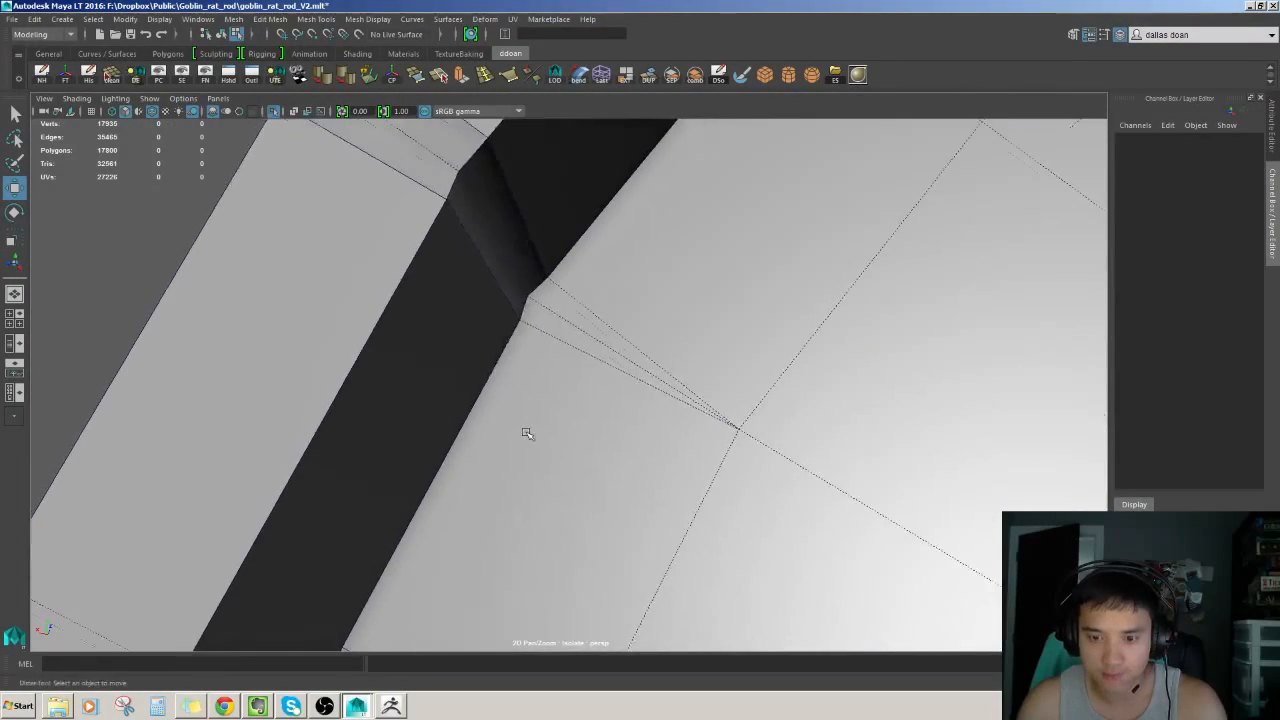
{"action": "scroll", "coordinate": [560, 452], "scroll_direction": "down", "scroll_amount": 8}
{"action": "scroll", "coordinate": [386, 400], "scroll_direction": "up", "scroll_amount": 3}
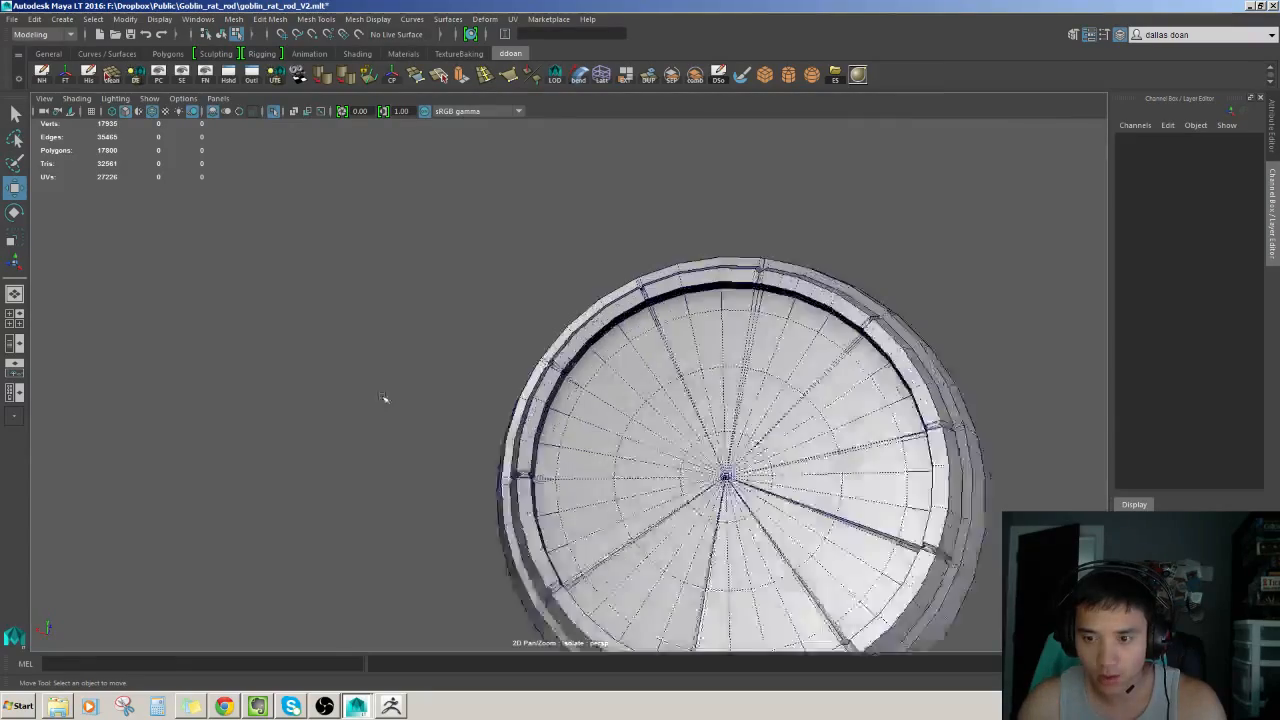
Try to delete the two inner circular edge loops on the barrel's end cap.
{"action": "middle_click_drag", "start_coordinate": [680, 420], "coordinate": [597, 366], "text": "alt"}
{"action": "scroll", "coordinate": [609, 395], "scroll_direction": "up", "scroll_amount": 3}
{"action": "left_click_drag", "start_coordinate": [597, 366], "coordinate": [689, 357], "text": "alt"}
{"action": "scroll", "coordinate": [631, 383], "scroll_direction": "down", "scroll_amount": 5}
{"action": "scroll", "coordinate": [689, 357], "scroll_direction": "up", "scroll_amount": 2}
{"action": "right_click_drag", "start_coordinate": [689, 320], "coordinate": [684, 292]}
{"action": "double_click", "coordinate": [641, 357]}
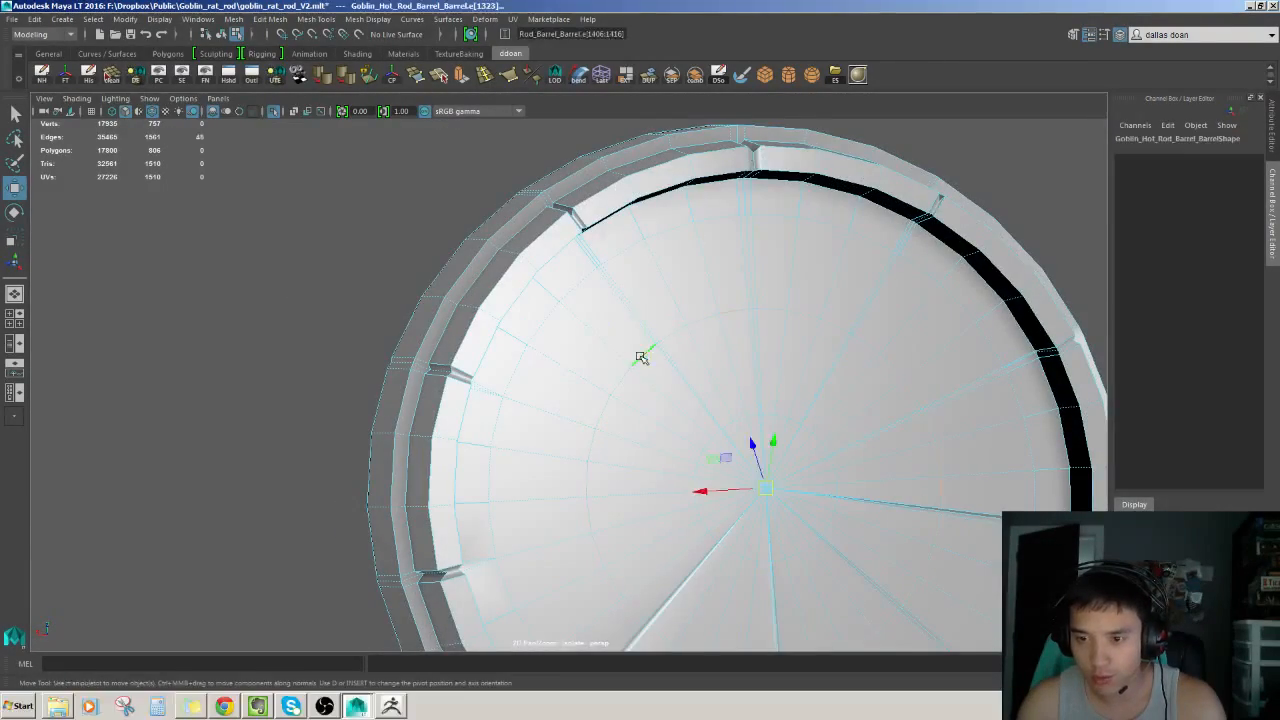
{"action": "left_click_drag", "start_coordinate": [641, 357], "coordinate": [743, 327], "text": "alt"}
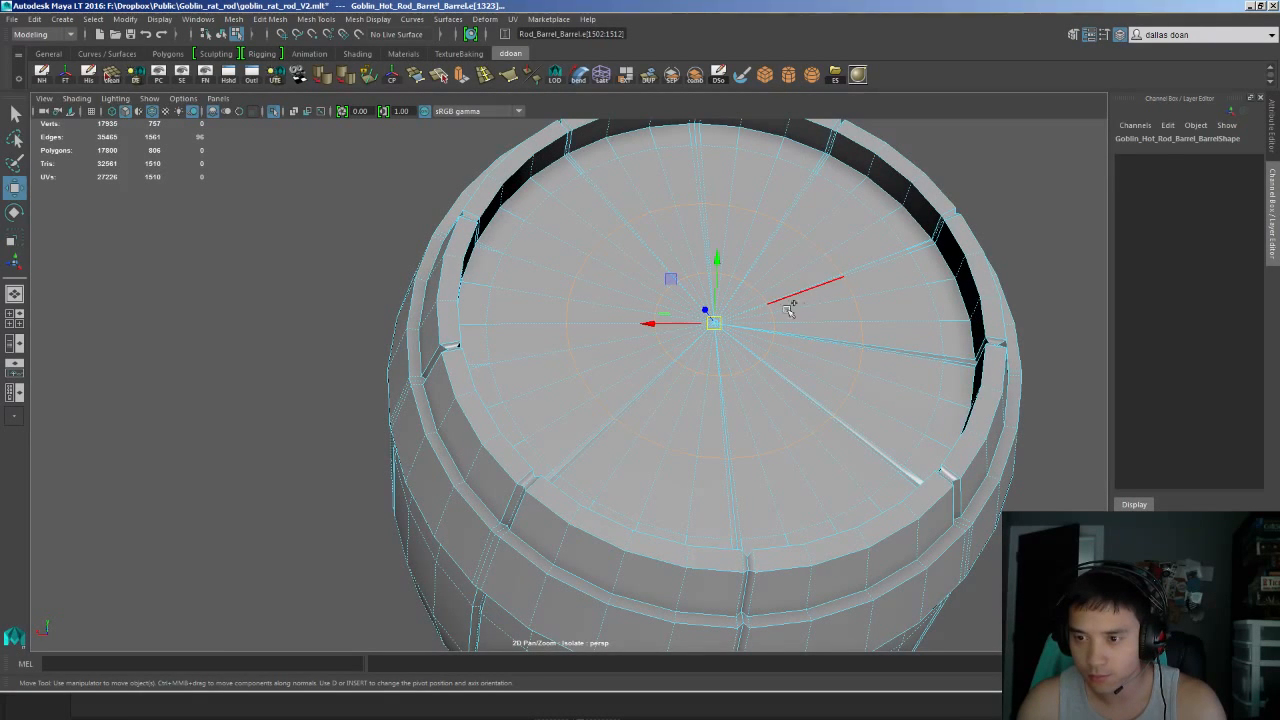
{"action": "key", "text": "Delete"}
Return to object selection, deselect the barrel and turn off the wireframe-on-shaded display.
{"action": "left_click_drag", "start_coordinate": [766, 337], "coordinate": [806, 379], "text": "alt"}
{"action": "right_click_drag", "start_coordinate": [798, 440], "coordinate": [850, 395]}
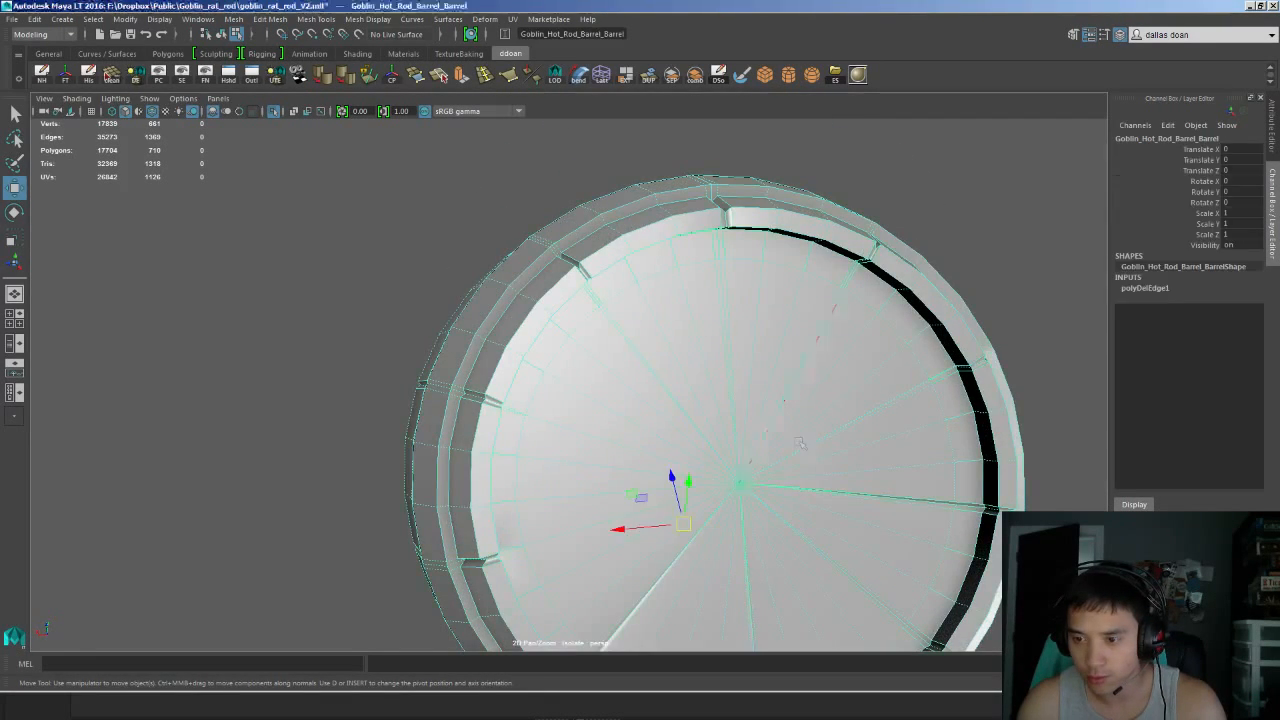
{"action": "left_click", "coordinate": [300, 400]}
{"action": "scroll", "coordinate": [300, 390], "scroll_direction": "down", "scroll_amount": 4}
{"action": "left_click_drag", "start_coordinate": [300, 386], "coordinate": [323, 361], "text": "alt"}
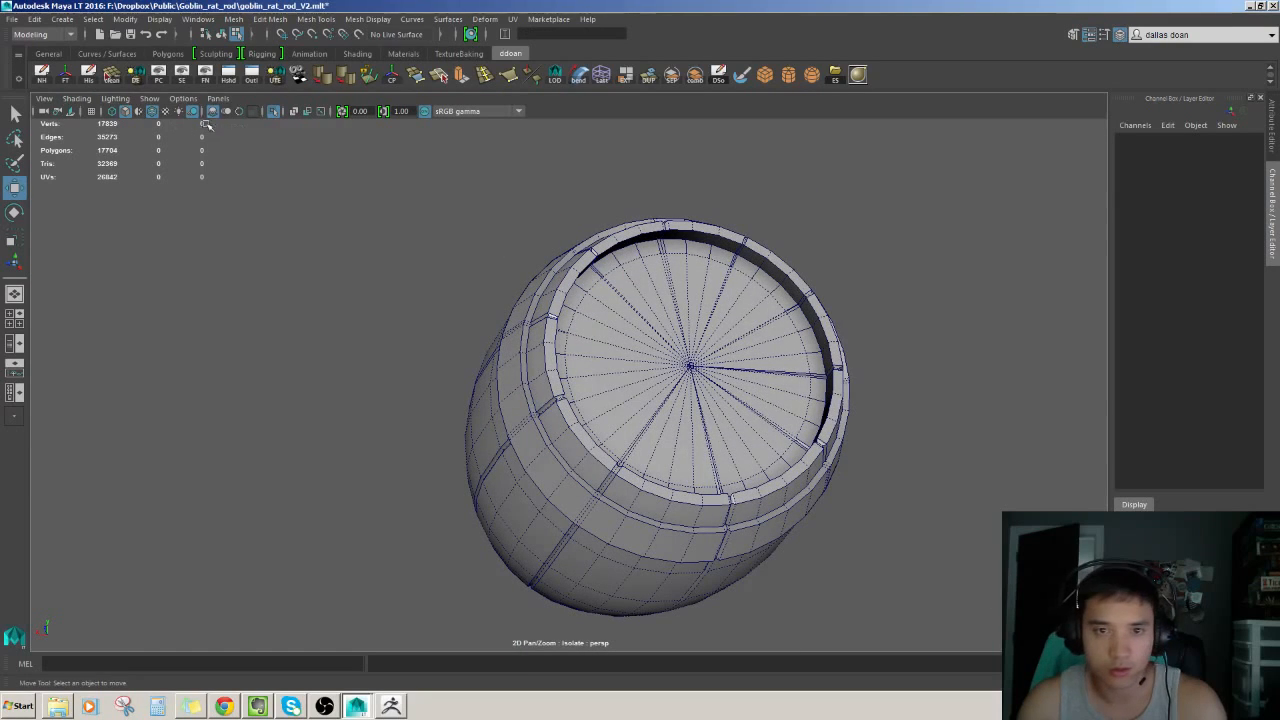
{"action": "left_click", "coordinate": [152, 112]}
{"action": "mouse_move", "coordinate": [337, 301]}
{"action": "left_mouse_down", "text": "alt"}
{"action": "mouse_move", "coordinate": [346, 332]}
{"action": "mouse_move", "coordinate": [320, 304]}
{"action": "mouse_move", "coordinate": [302, 327]}
{"action": "mouse_move", "coordinate": [314, 302]}
{"action": "left_mouse_up", "text": "alt"}
Try to delete the remaining circular edge loop near the rim of the barrel's end cap, then clear the selection.
{"action": "right_click_drag", "start_coordinate": [577, 391], "coordinate": [579, 345]}
{"action": "scroll", "coordinate": [583, 380], "scroll_direction": "up", "scroll_amount": 3}
{"action": "left_click_drag", "start_coordinate": [583, 380], "coordinate": [613, 358], "text": "alt"}
{"action": "scroll", "coordinate": [593, 394], "scroll_direction": "up", "scroll_amount": 3}
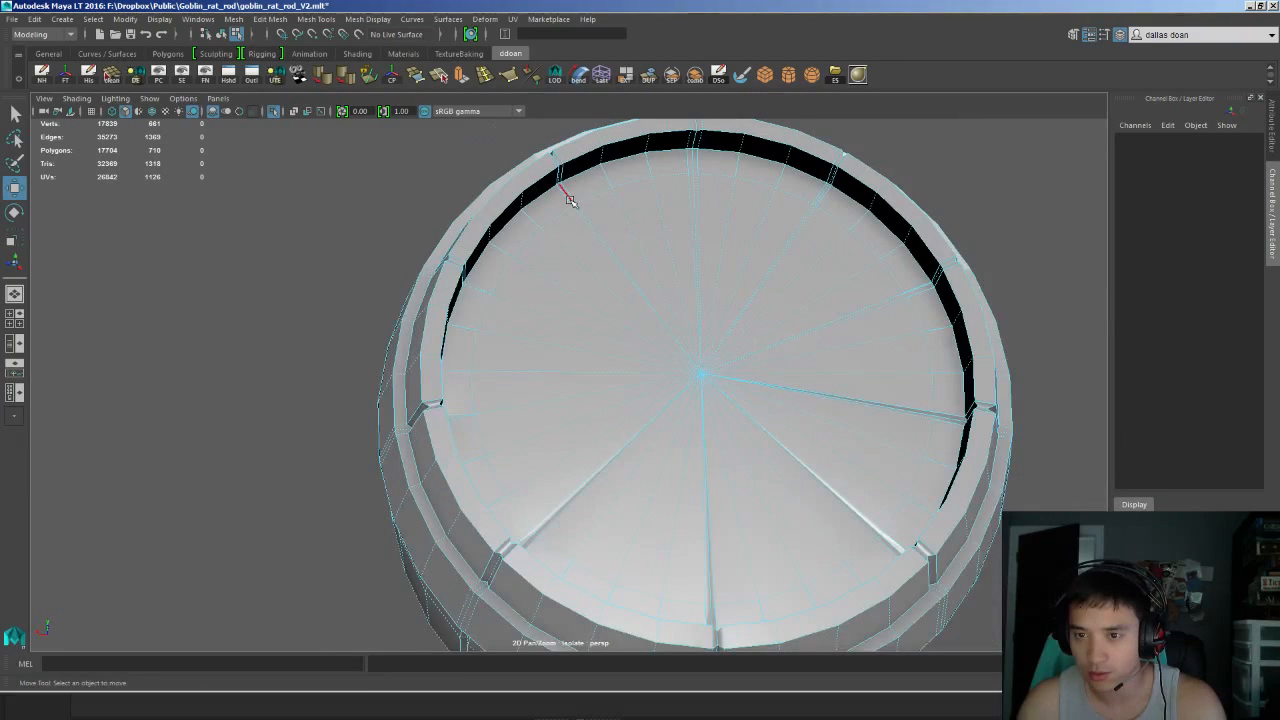
{"action": "left_click", "coordinate": [565, 205]}
{"action": "double_click", "coordinate": [557, 212]}
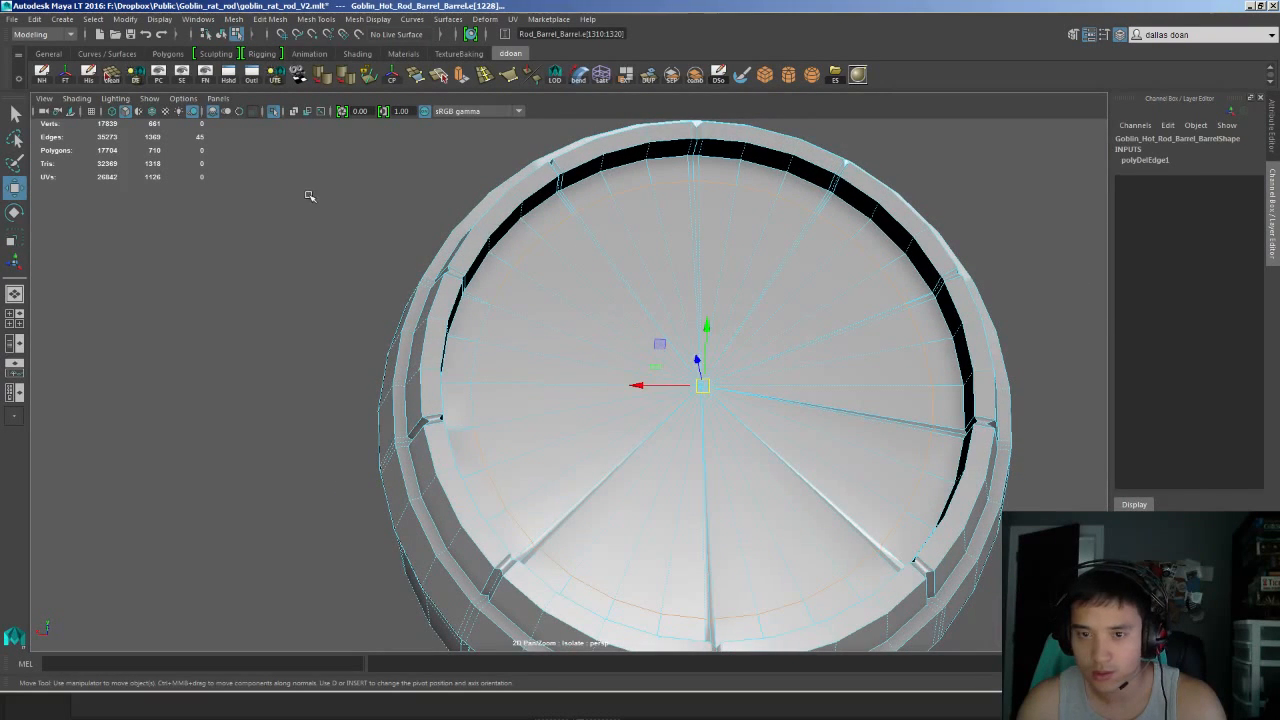
{"action": "key", "text": "ctrl+Delete"}
{"action": "scroll", "coordinate": [588, 328], "scroll_direction": "down", "scroll_amount": 4}
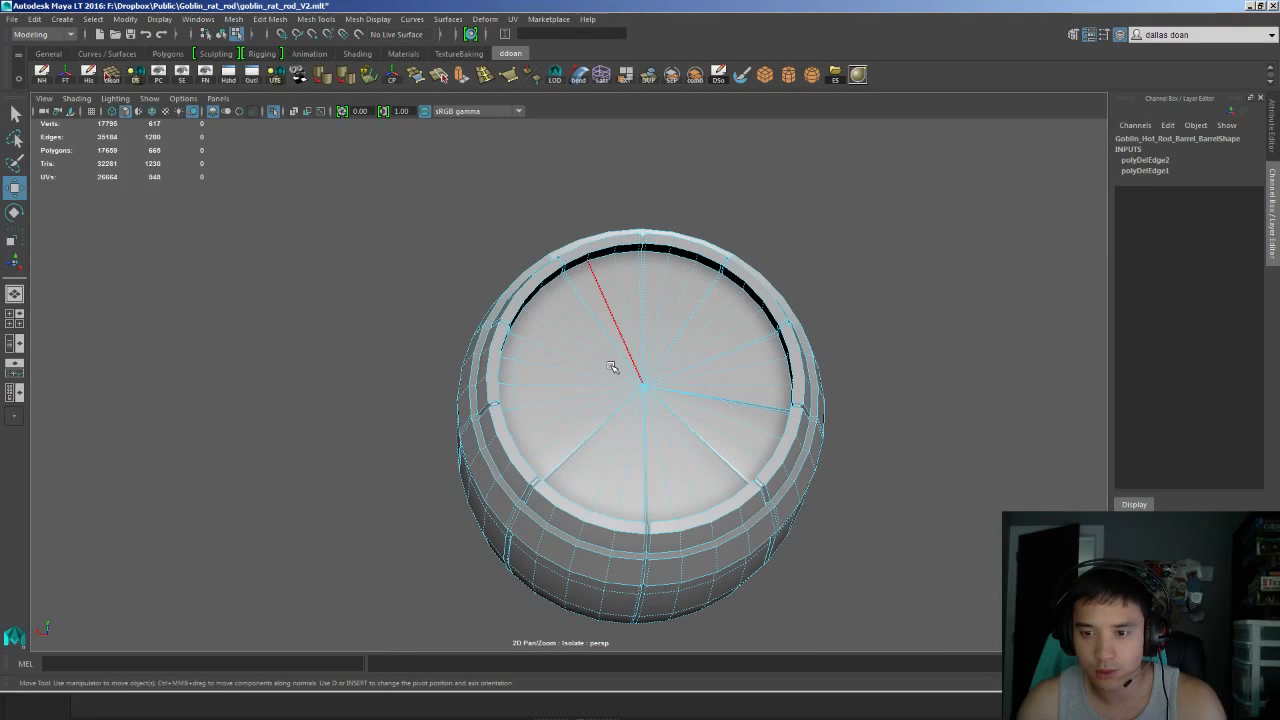
{"action": "key", "text": "F8"}
{"action": "left_click", "coordinate": [319, 332]}
Try to delete three leftover edge segments between two grooves near the end cap's rim.
{"action": "scroll", "coordinate": [392, 362], "scroll_direction": "up", "scroll_amount": 2}
{"action": "right_click_drag", "start_coordinate": [573, 402], "coordinate": [571, 368]}
{"action": "scroll", "coordinate": [571, 368], "scroll_direction": "up", "scroll_amount": 6}
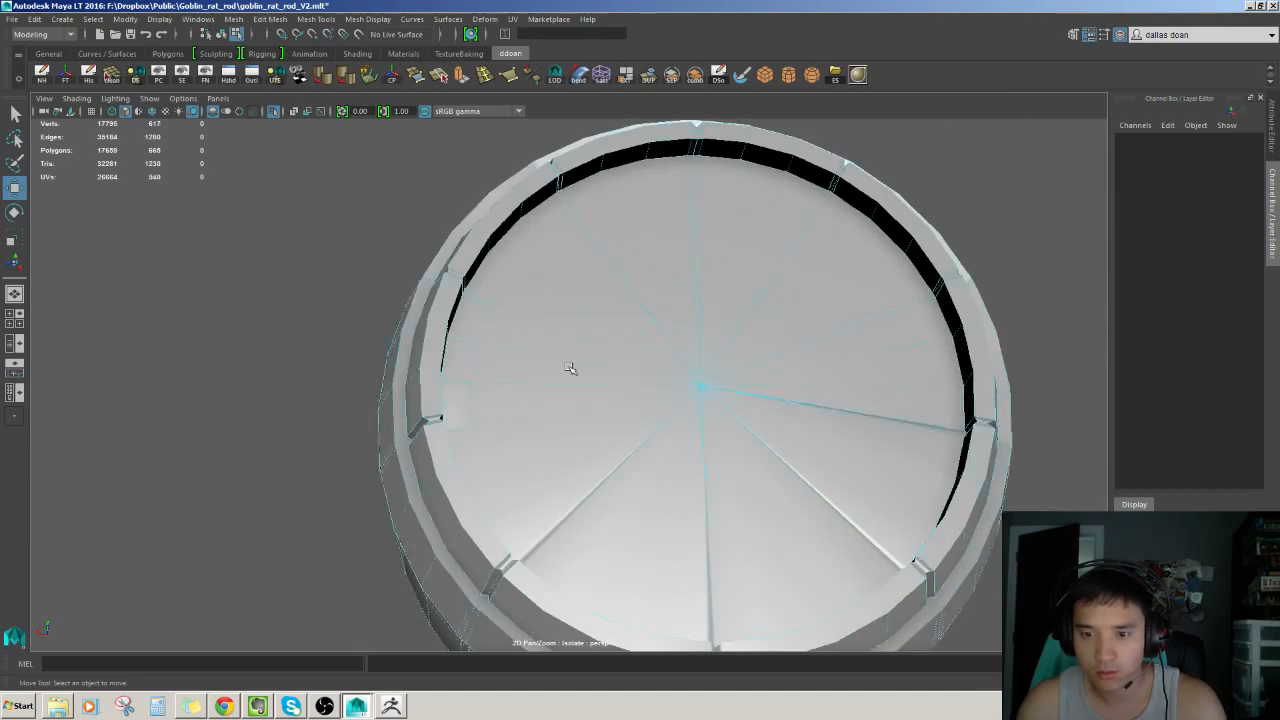
{"action": "left_click", "coordinate": [346, 222]}
{"action": "left_click", "coordinate": [316, 325], "text": "shift"}
{"action": "left_click", "coordinate": [306, 435], "text": "shift"}
{"action": "scroll", "coordinate": [514, 306], "scroll_direction": "down", "scroll_amount": 5}
{"action": "middle_click_drag", "start_coordinate": [826, 376], "coordinate": [680, 320], "text": "alt"}
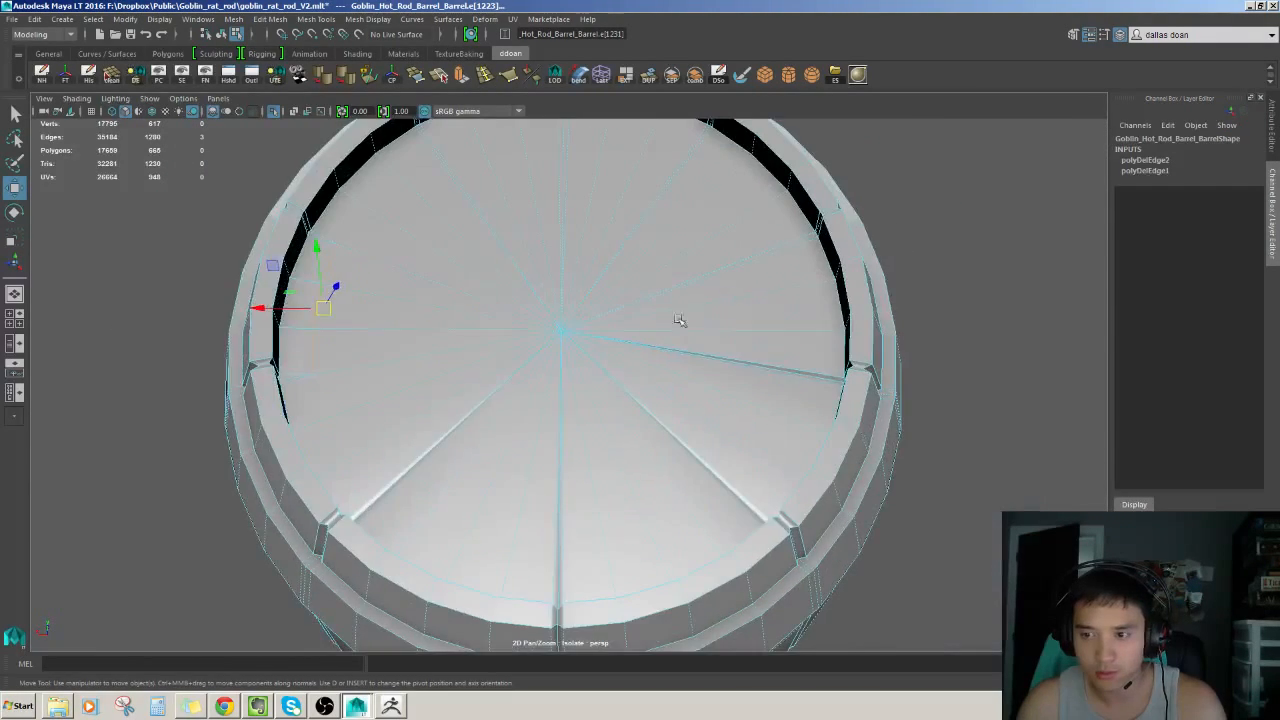
{"action": "left_click_drag", "start_coordinate": [722, 362], "coordinate": [686, 400], "text": "alt"}
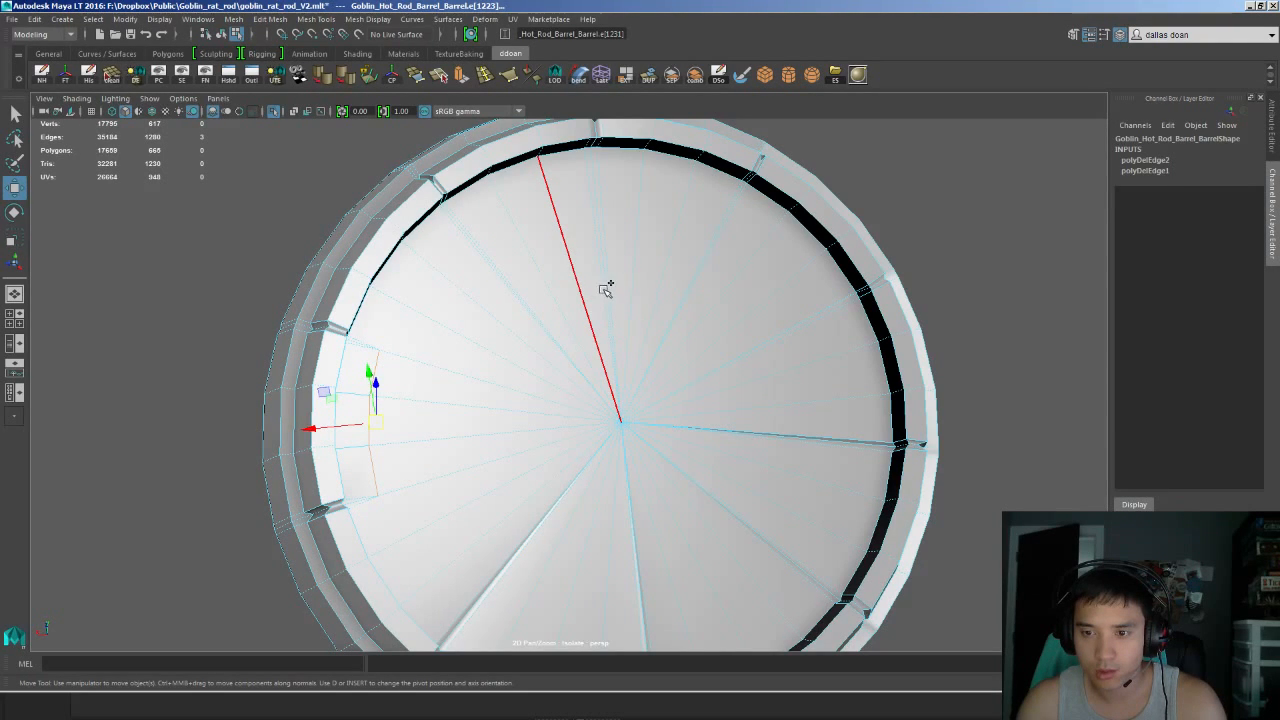
{"action": "key", "text": "ctrl+Delete"}
{"action": "scroll", "coordinate": [532, 304], "scroll_direction": "down", "scroll_amount": 5}
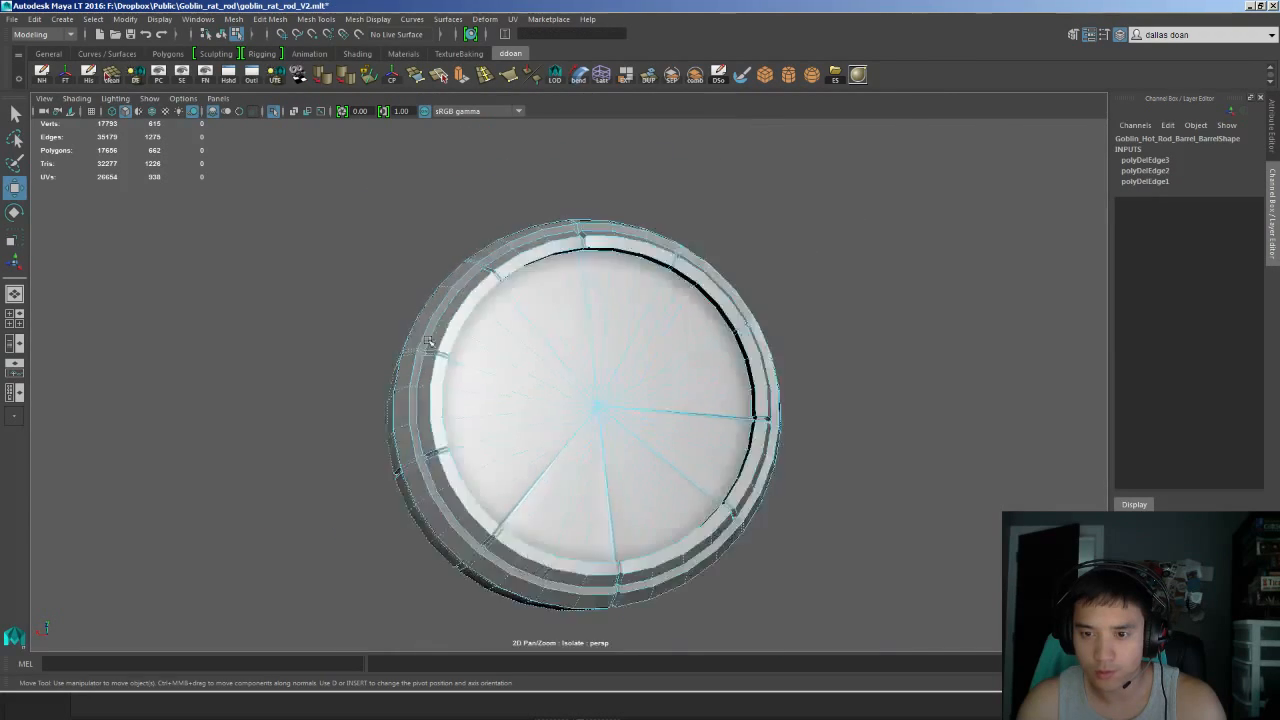
Try to snap the stray vertex near the end cap's rim onto the centre vertex and select the overlapping vertices.
{"action": "scroll", "coordinate": [724, 427], "scroll_direction": "up", "scroll_amount": 3}
{"action": "left_click_drag", "start_coordinate": [724, 427], "coordinate": [520, 311], "text": "alt"}
{"action": "scroll", "coordinate": [505, 363], "scroll_direction": "up", "scroll_amount": 4}
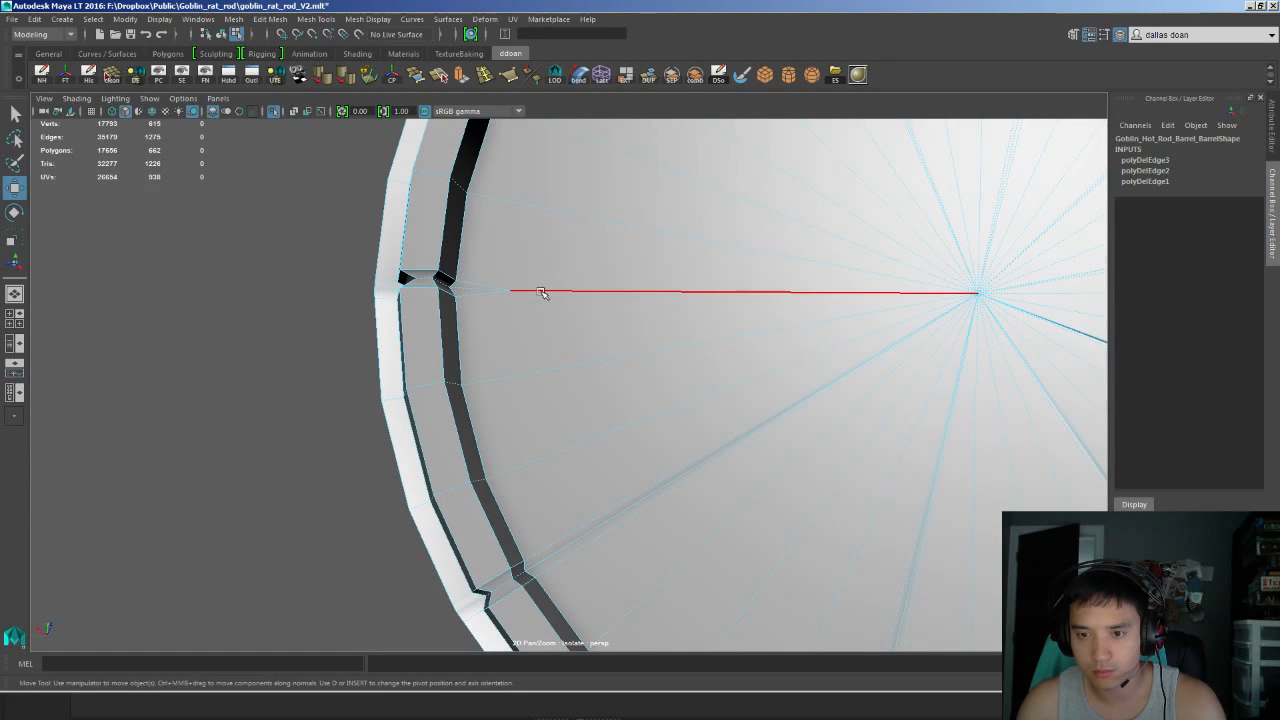
{"action": "key", "text": "F9"}
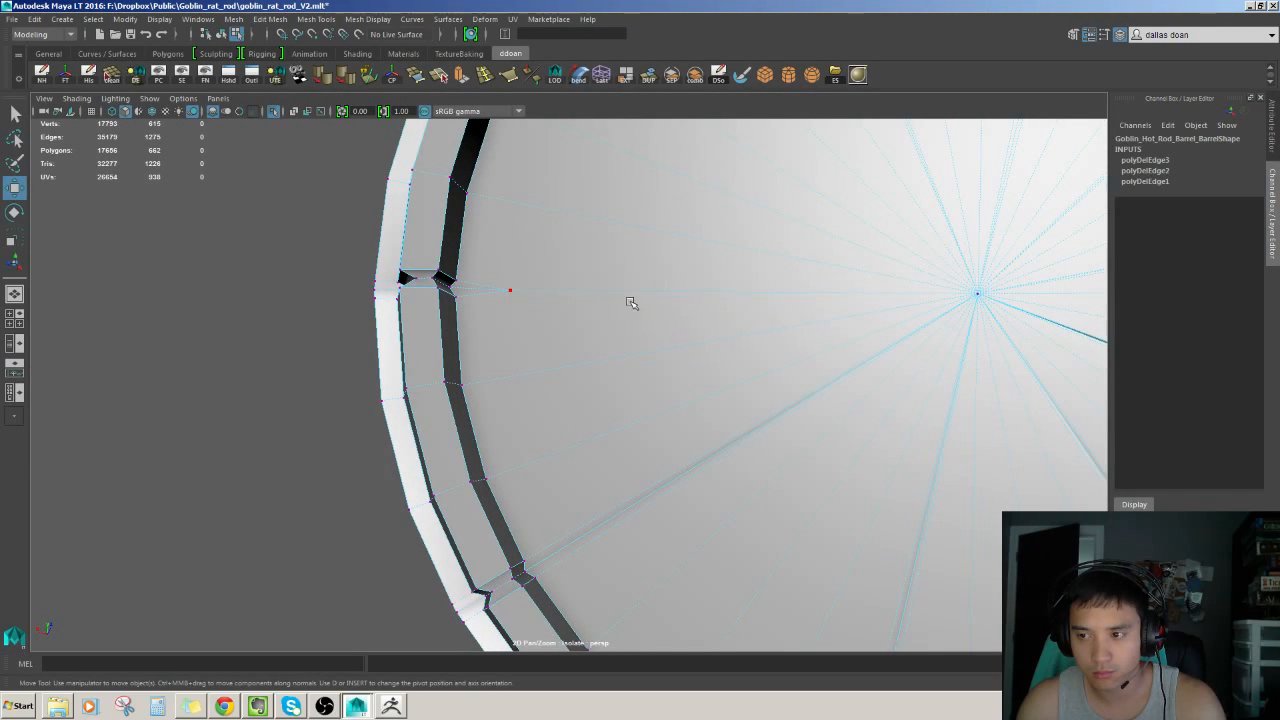
{"action": "left_click", "coordinate": [512, 290]}
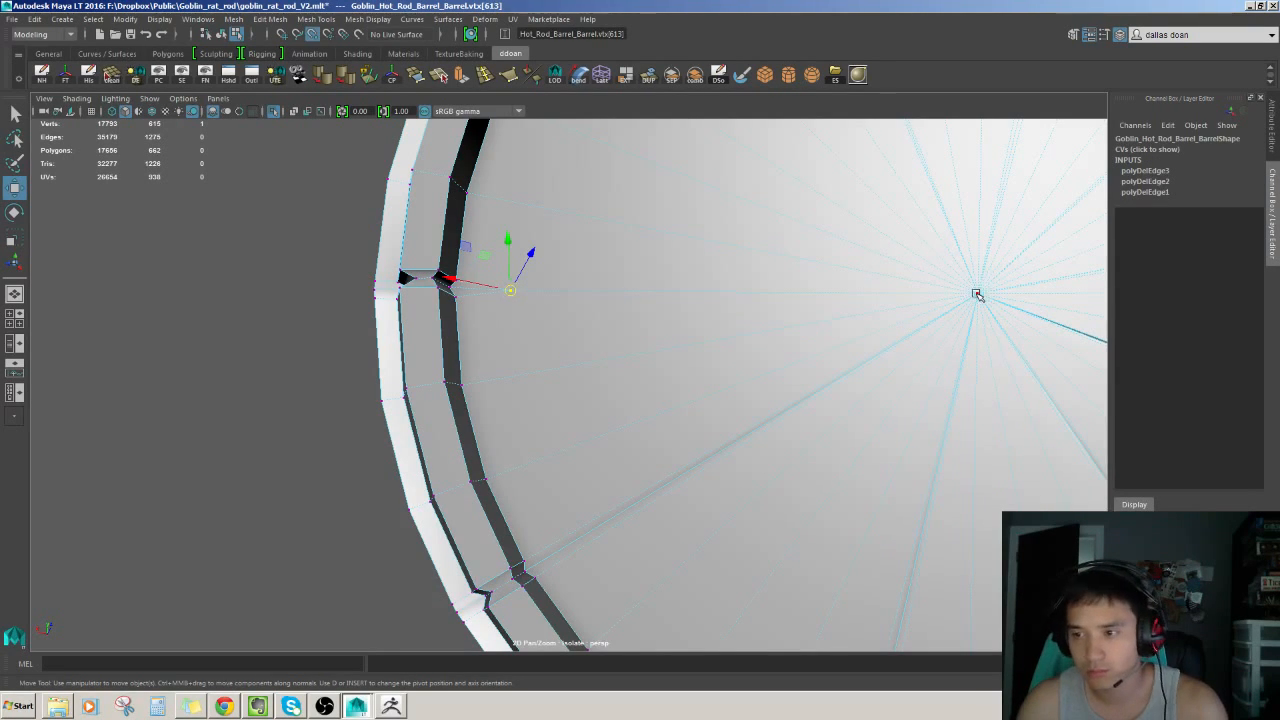
{"action": "middle_click_drag", "start_coordinate": [977, 291], "coordinate": [977, 294]}
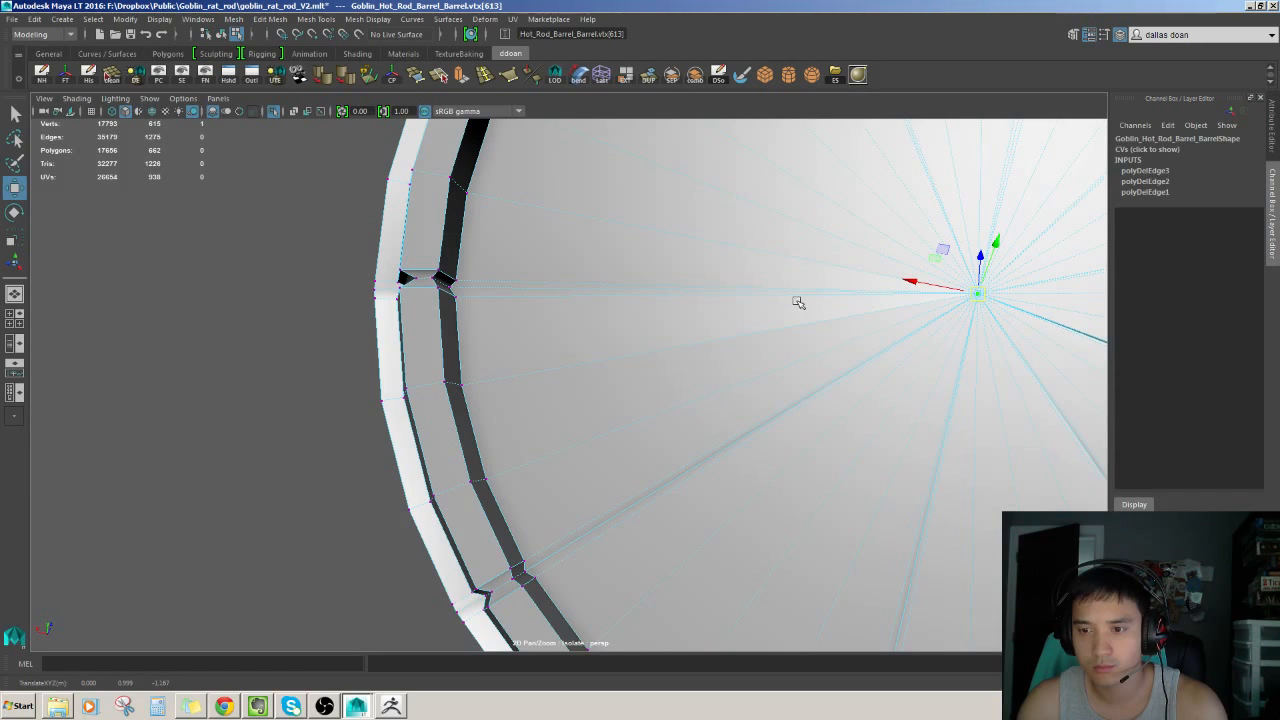
{"action": "middle_click_drag", "start_coordinate": [957, 314], "coordinate": [849, 331], "text": "alt"}
{"action": "left_click_drag", "start_coordinate": [783, 266], "coordinate": [821, 291]}
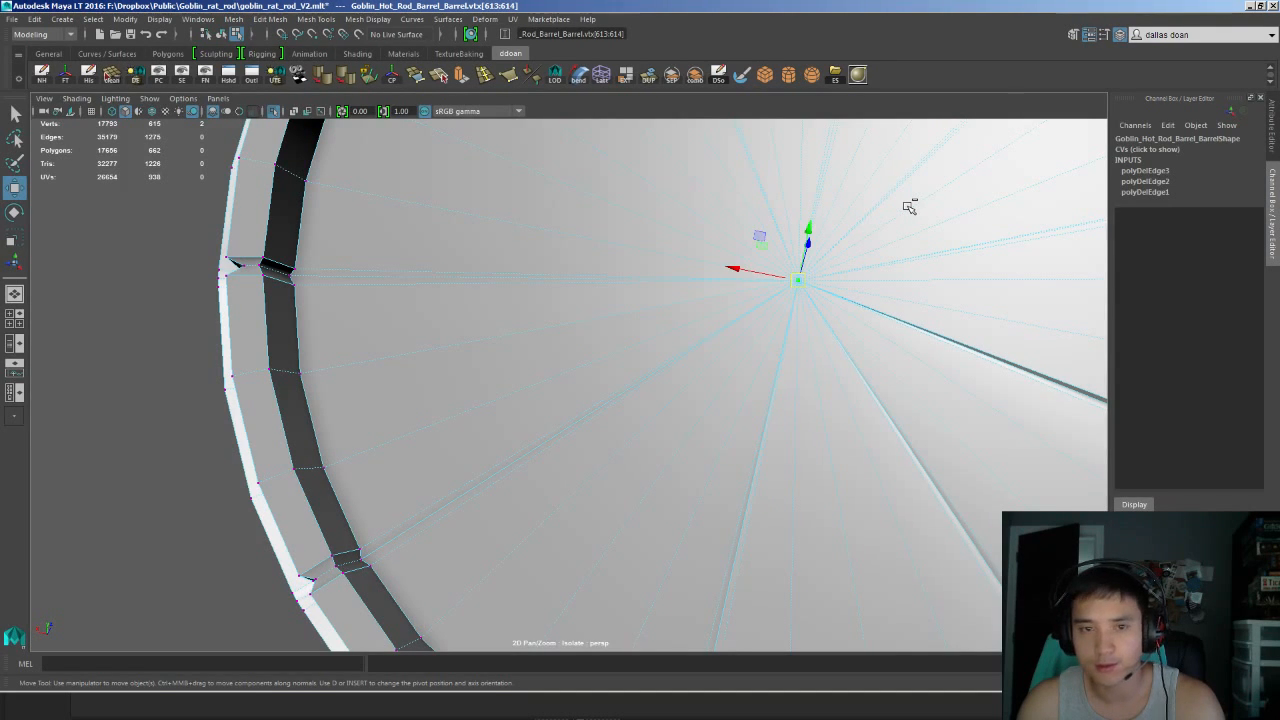
{"action": "key", "text": "ctrl+m"}
{"action": "right_click_drag", "start_coordinate": [786, 297], "coordinate": [705, 320], "text": "alt"}
{"action": "left_click", "coordinate": [329, 326]}
{"action": "right_click_drag", "start_coordinate": [329, 326], "coordinate": [409, 357], "text": "alt"}
{"action": "left_click_drag", "start_coordinate": [409, 357], "coordinate": [556, 302], "text": "alt"}
{"action": "left_click", "coordinate": [608, 297]}
Undo the vertex snap and all the edge deletions on the barrel's end cap.
{"action": "key", "text": "ctrl+z"}
{"action": "key", "text": "ctrl+z"}
{"action": "key", "text": "ctrl+z"}
{"action": "key", "text": "ctrl+z"}
{"action": "key", "text": "ctrl+z"}
{"action": "key", "text": "ctrl+z"}
{"action": "key", "text": "ctrl+z"}
{"action": "key", "text": "ctrl+z"}
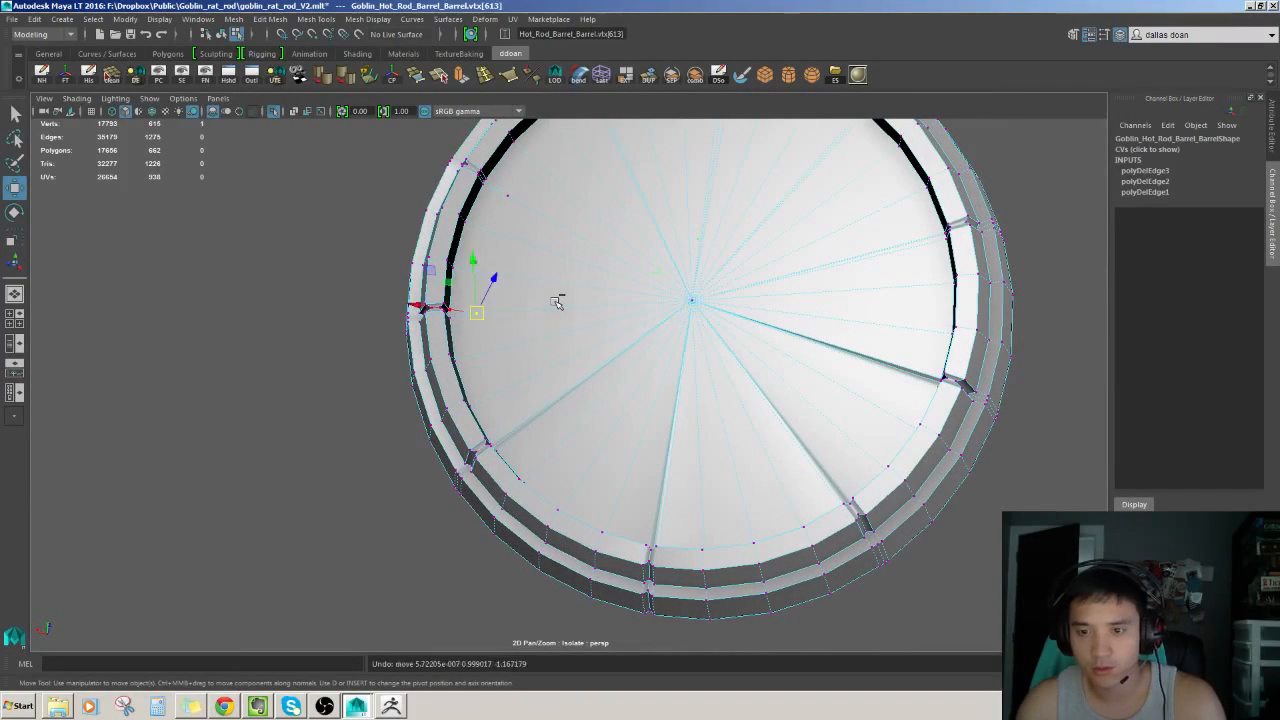
{"action": "key", "text": "ctrl+z"}
{"action": "key", "text": "ctrl+z"}
{"action": "key", "text": "ctrl+z"}
{"action": "key", "text": "ctrl+z"}
{"action": "key", "text": "ctrl+z"}
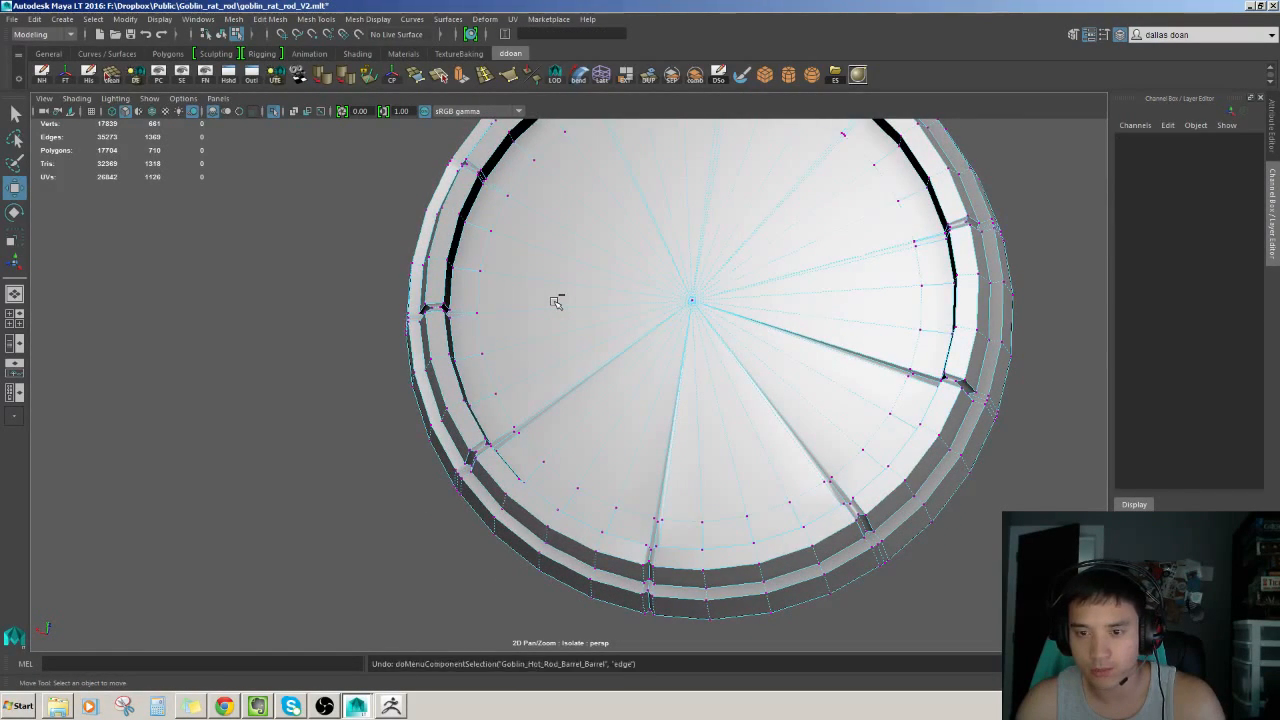
{"action": "key", "text": "ctrl+z"}
Examine the rings of vertices and the groove edges on the restored end cap of the barrel.
{"action": "left_click_drag", "start_coordinate": [595, 320], "coordinate": [612, 385], "text": "alt"}
{"action": "key", "text": "F8"}
{"action": "scroll", "coordinate": [790, 330], "scroll_direction": "down", "scroll_amount": 2}
{"action": "left_click", "coordinate": [896, 338]}
{"action": "left_click_drag", "start_coordinate": [896, 338], "coordinate": [811, 306], "text": "alt"}
{"action": "scroll", "coordinate": [812, 307], "scroll_direction": "up", "scroll_amount": 1}
{"action": "left_click", "coordinate": [812, 307]}
{"action": "middle_click_drag", "start_coordinate": [812, 307], "coordinate": [725, 262], "text": "alt"}
{"action": "scroll", "coordinate": [723, 260], "scroll_direction": "up", "scroll_amount": 4}
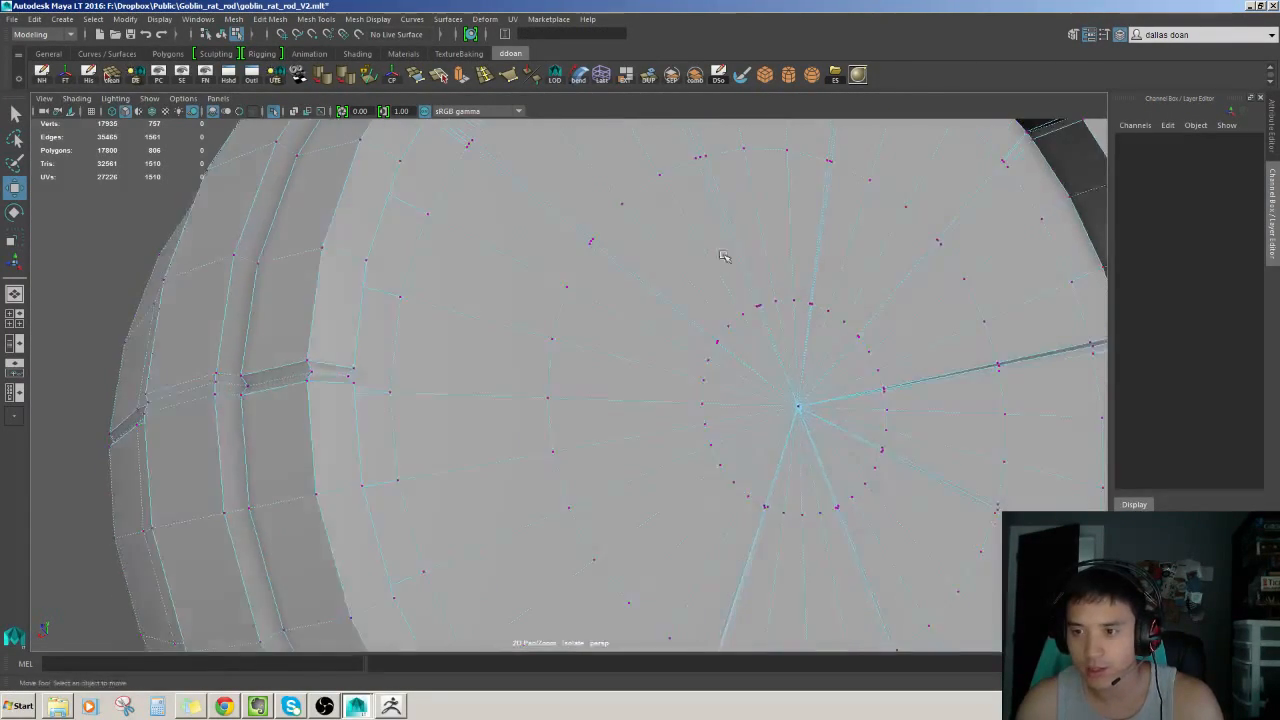
{"action": "left_click_drag", "start_coordinate": [723, 257], "coordinate": [660, 277], "text": "alt"}
{"action": "middle_click_drag", "start_coordinate": [660, 277], "coordinate": [745, 262], "text": "alt"}
{"action": "left_click_drag", "start_coordinate": [745, 262], "coordinate": [673, 320], "text": "alt"}
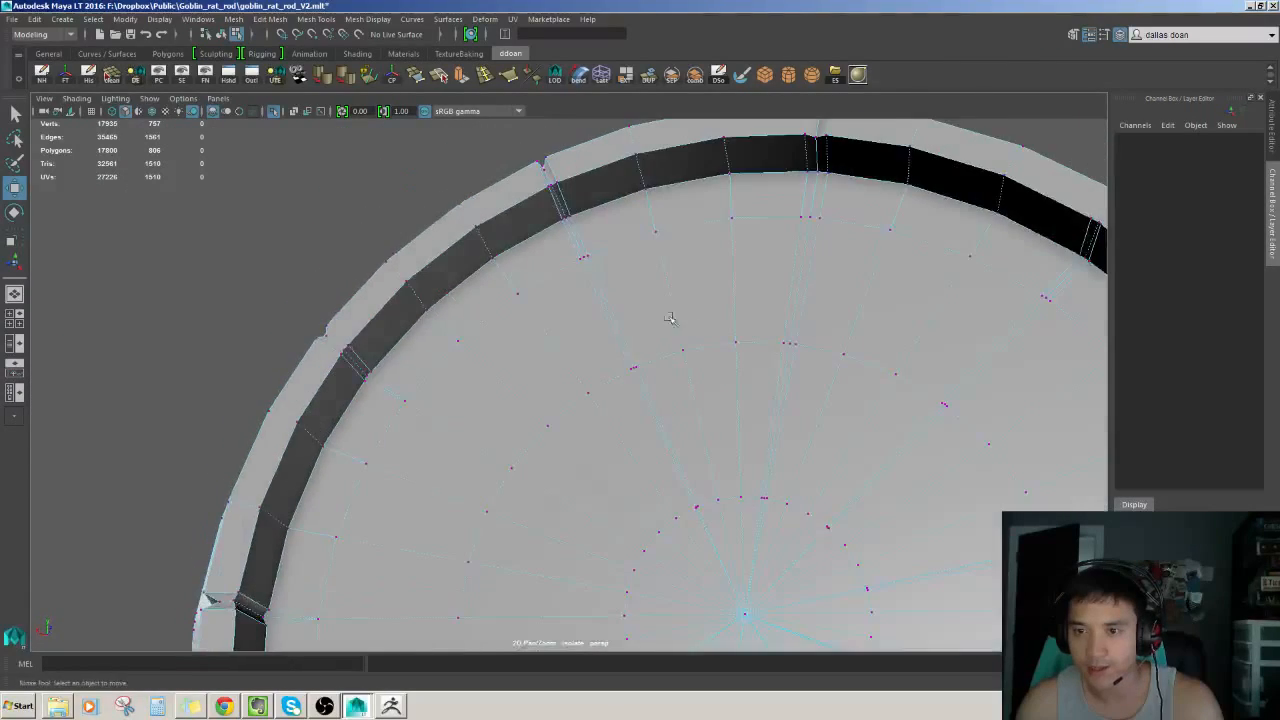
{"action": "scroll", "coordinate": [640, 353], "scroll_direction": "up", "scroll_amount": 4}
{"action": "scroll", "coordinate": [644, 353], "scroll_direction": "down", "scroll_amount": 4}
{"action": "middle_click_drag", "start_coordinate": [644, 353], "coordinate": [634, 317], "text": "alt"}
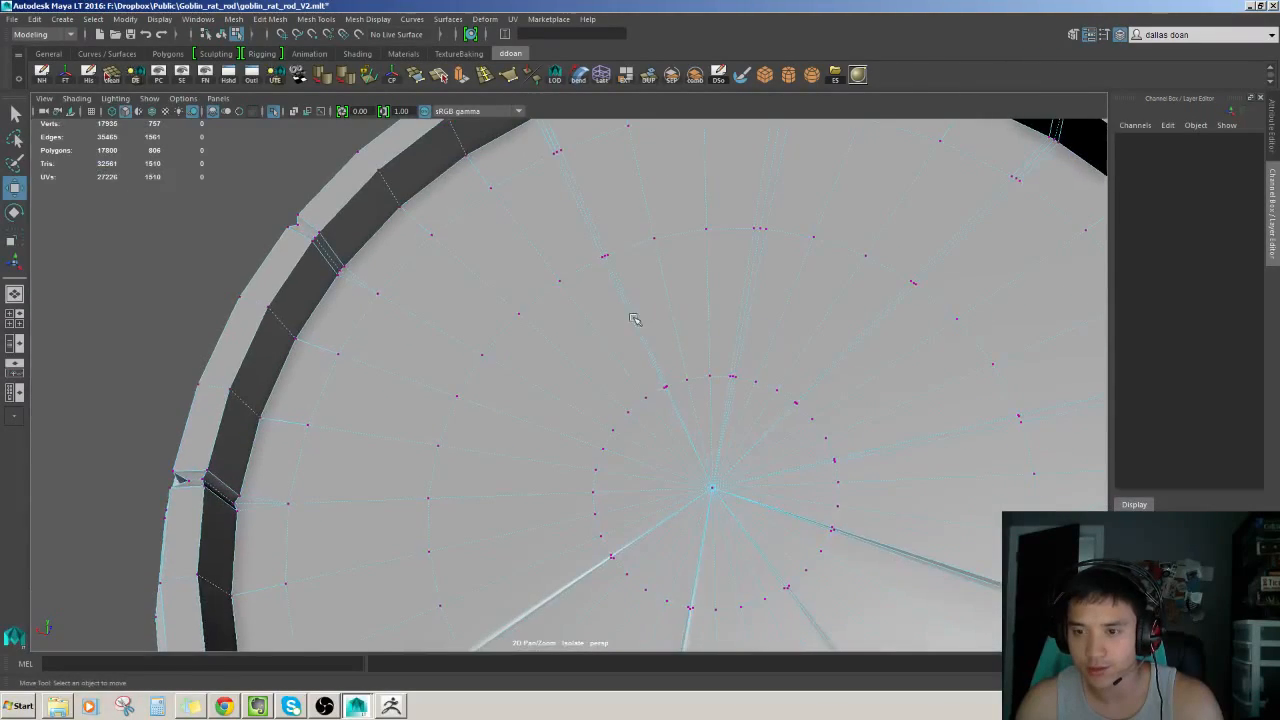
Switch to edge selection on the barrel's end cap and locate the short edges bridging a groove's parallel lines.
{"action": "key", "text": "F10"}
{"action": "double_click", "coordinate": [642, 256]}
{"action": "middle_click_drag", "start_coordinate": [686, 349], "coordinate": [675, 325], "text": "alt"}
{"action": "scroll", "coordinate": [675, 325], "scroll_direction": "up", "scroll_amount": 4}
{"action": "left_click_drag", "start_coordinate": [675, 326], "coordinate": [666, 311], "text": "alt"}
{"action": "scroll", "coordinate": [697, 334], "scroll_direction": "up", "scroll_amount": 4}
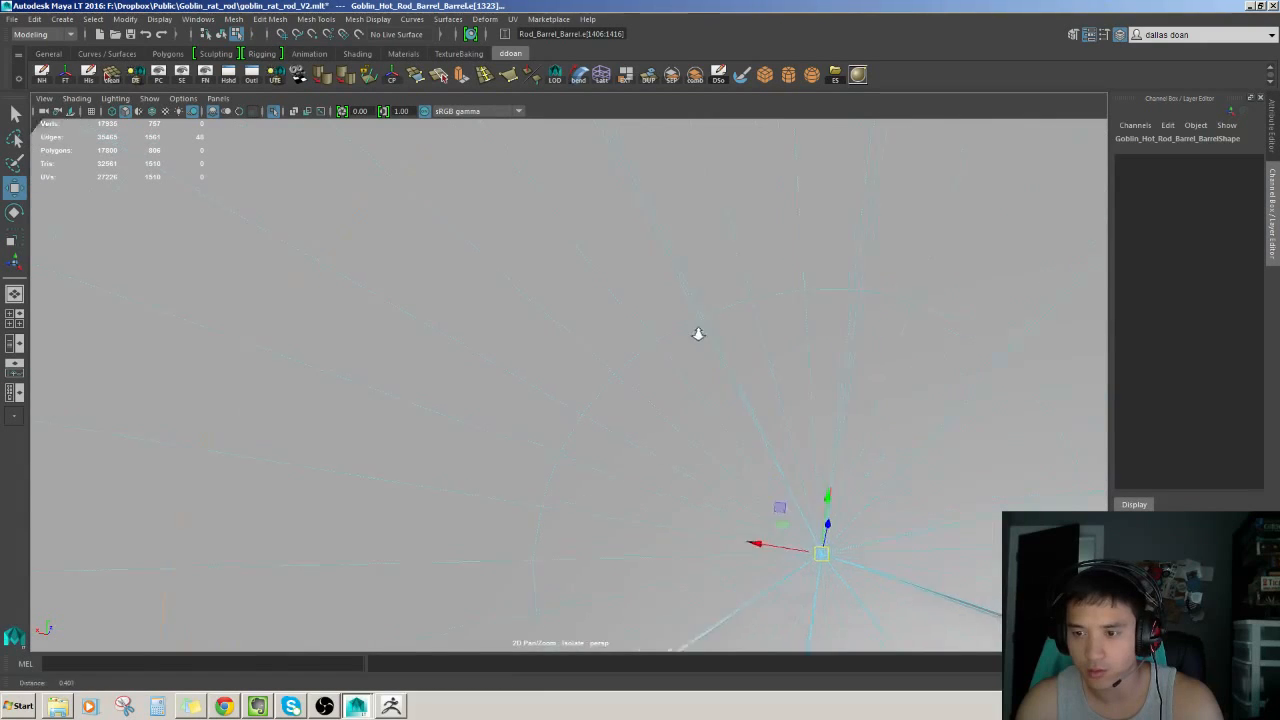
{"action": "middle_click_drag", "start_coordinate": [734, 346], "coordinate": [670, 361], "text": "alt"}
{"action": "middle_click_drag", "start_coordinate": [480, 400], "coordinate": [585, 345], "text": "alt"}
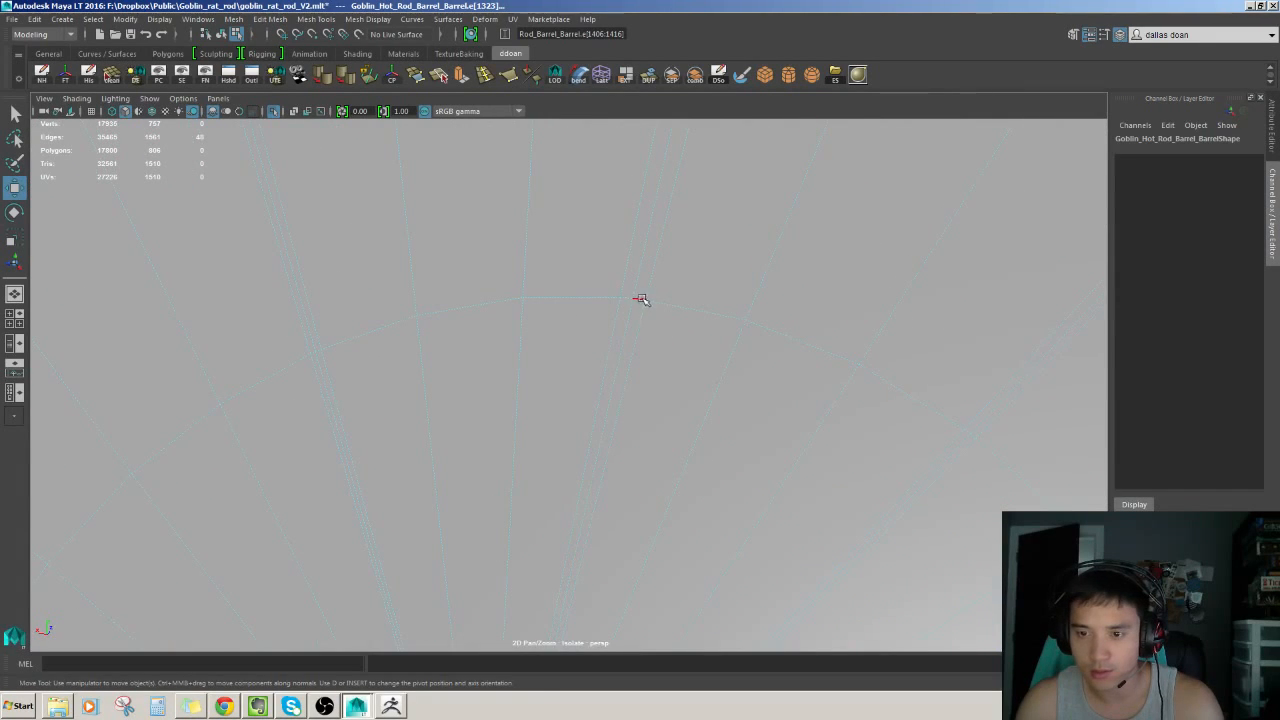
{"action": "left_click", "coordinate": [641, 299]}
{"action": "scroll", "coordinate": [440, 366], "scroll_direction": "up", "scroll_amount": 3}
{"action": "middle_click_drag", "start_coordinate": [460, 360], "coordinate": [469, 357], "text": "alt"}
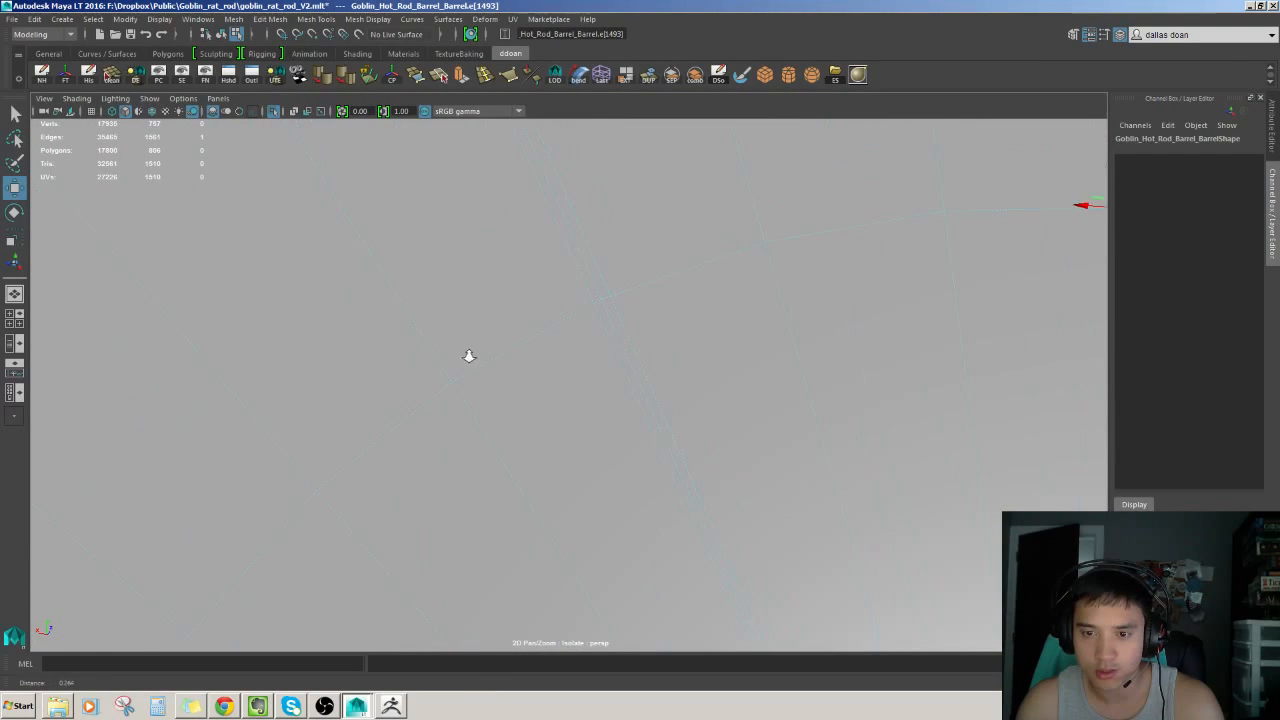
Collapse the six short edges bridging one groove's parallel lines on the end cap's three rings, and turn off isolation.
{"action": "left_click", "coordinate": [612, 332]}
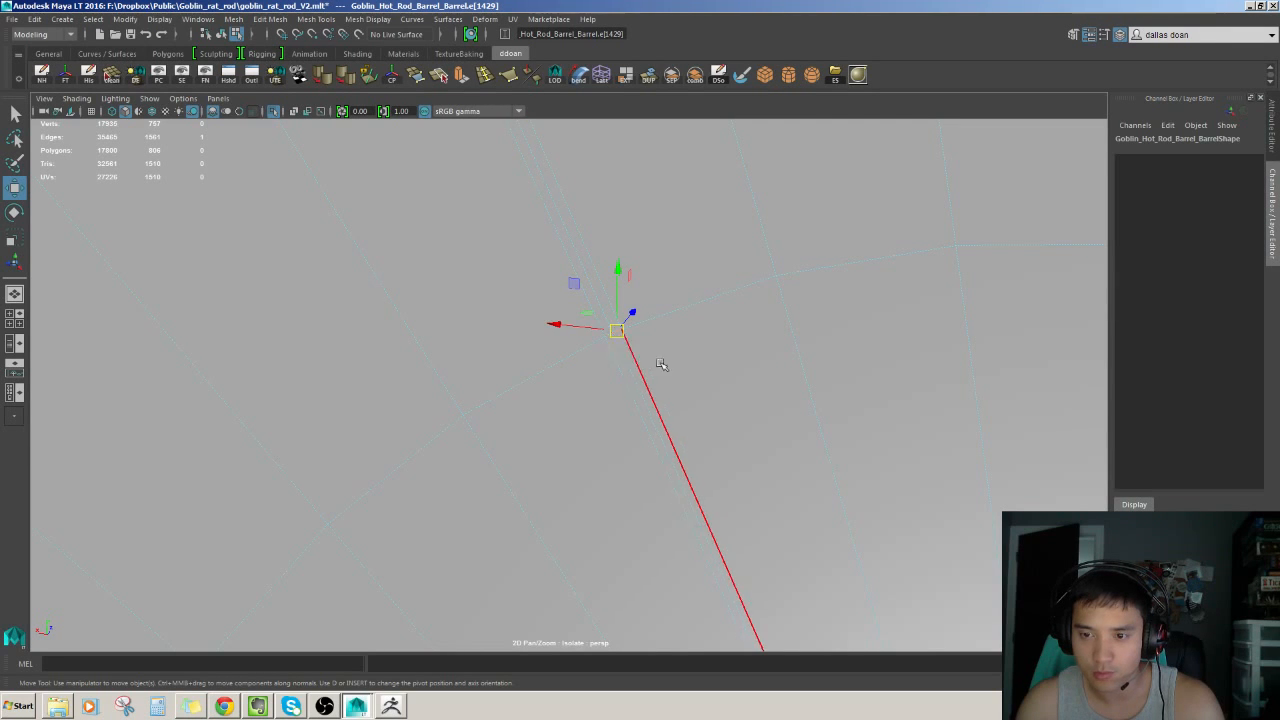
{"action": "scroll", "coordinate": [666, 367], "scroll_direction": "up", "scroll_amount": 3}
{"action": "scroll", "coordinate": [664, 367], "scroll_direction": "down", "scroll_amount": 2}
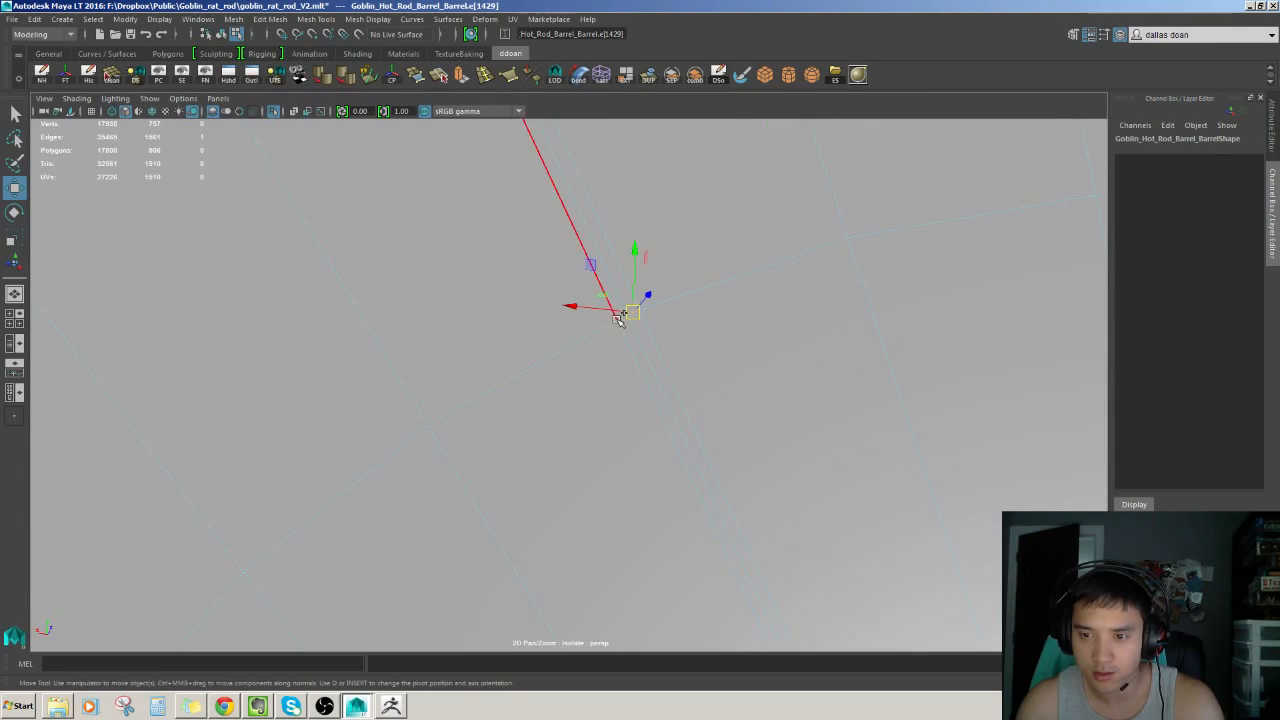
{"action": "left_click", "coordinate": [622, 321], "text": "shift"}
{"action": "scroll", "coordinate": [698, 363], "scroll_direction": "down", "scroll_amount": 4}
{"action": "right_click_drag", "start_coordinate": [698, 363], "coordinate": [626, 363], "text": "alt"}
{"action": "middle_click_drag", "start_coordinate": [608, 285], "coordinate": [628, 366], "text": "alt"}
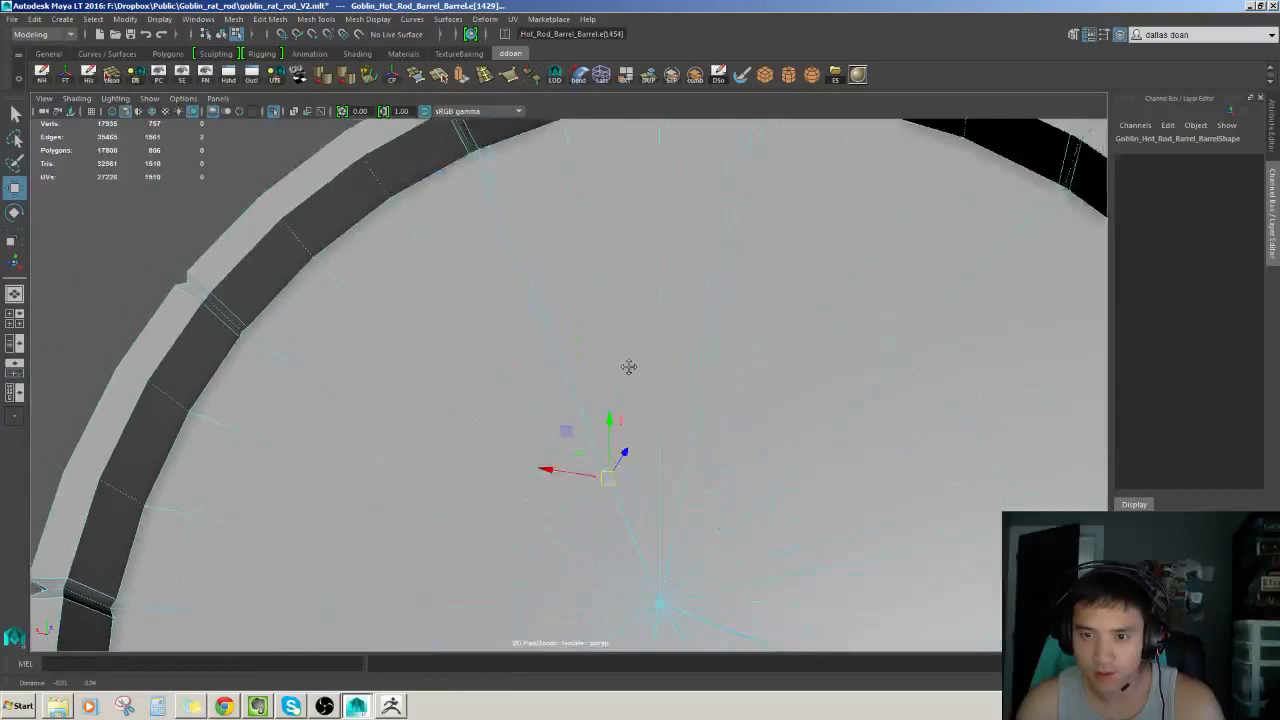
{"action": "left_click_drag", "start_coordinate": [628, 366], "coordinate": [586, 343], "text": "alt"}
{"action": "right_click_drag", "start_coordinate": [586, 343], "coordinate": [617, 362], "text": "alt"}
{"action": "scroll", "coordinate": [612, 357], "scroll_direction": "up", "scroll_amount": 4}
{"action": "middle_click_drag", "start_coordinate": [560, 240], "coordinate": [589, 349], "text": "alt"}
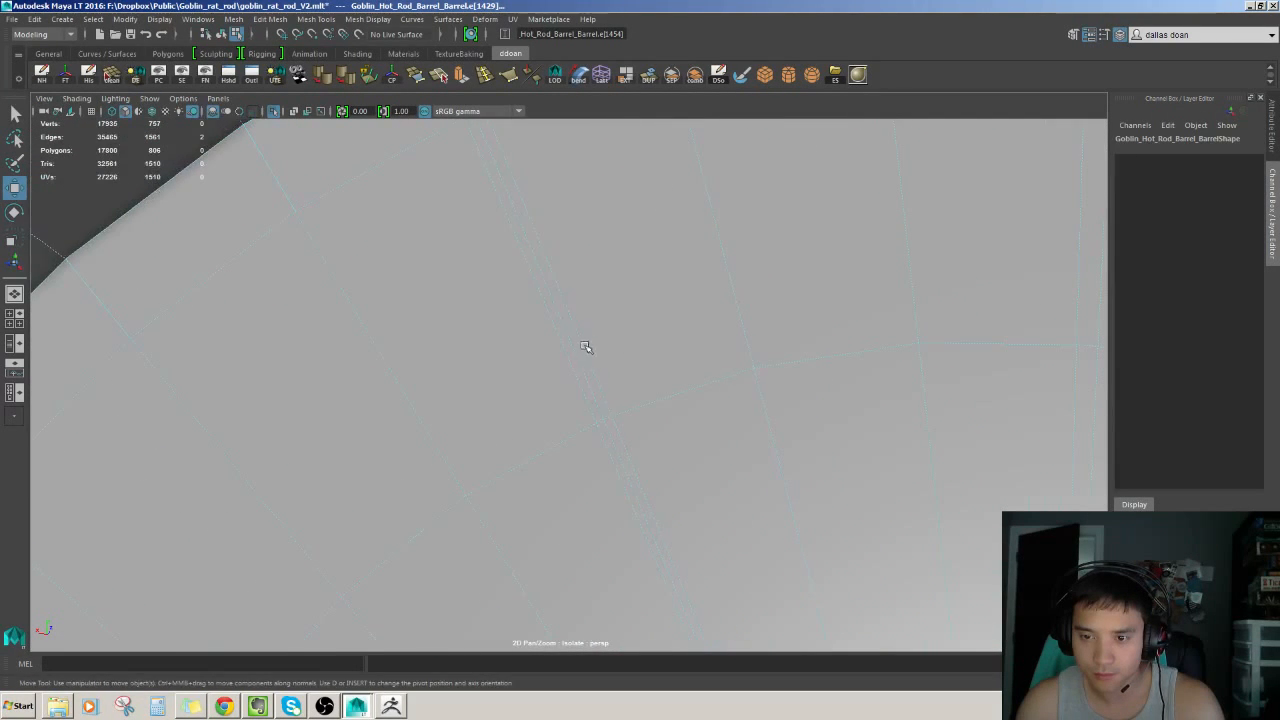
{"action": "left_click", "coordinate": [607, 415], "text": "shift"}
{"action": "left_click", "coordinate": [602, 422], "text": "shift"}
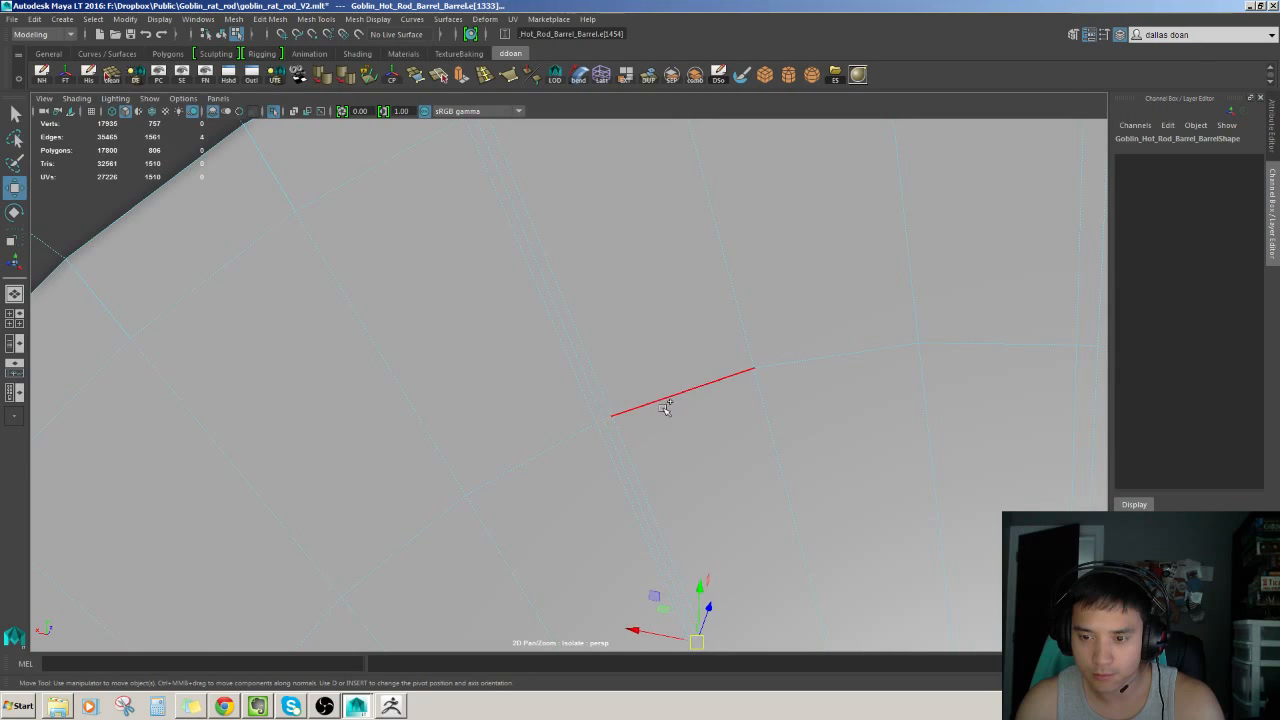
{"action": "middle_click_drag", "start_coordinate": [632, 312], "coordinate": [646, 360], "text": "alt"}
{"action": "left_click", "coordinate": [564, 358], "text": "shift"}
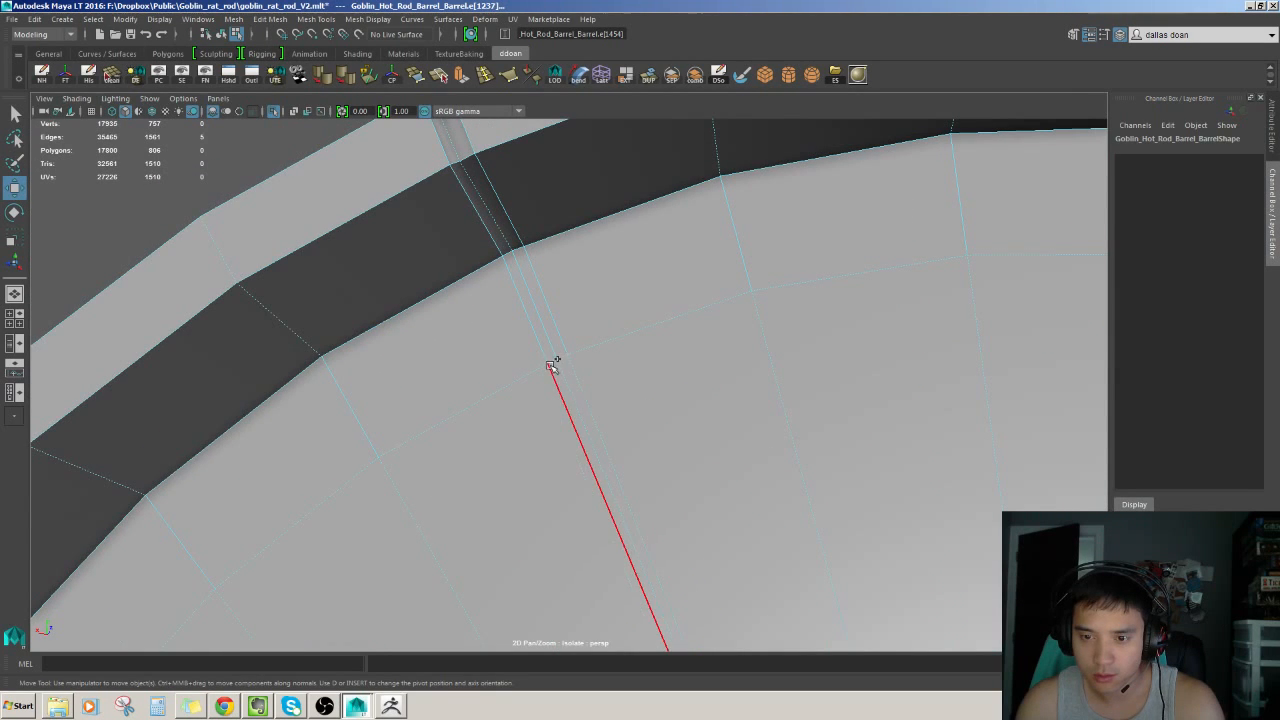
{"action": "left_click", "coordinate": [556, 360], "text": "shift"}
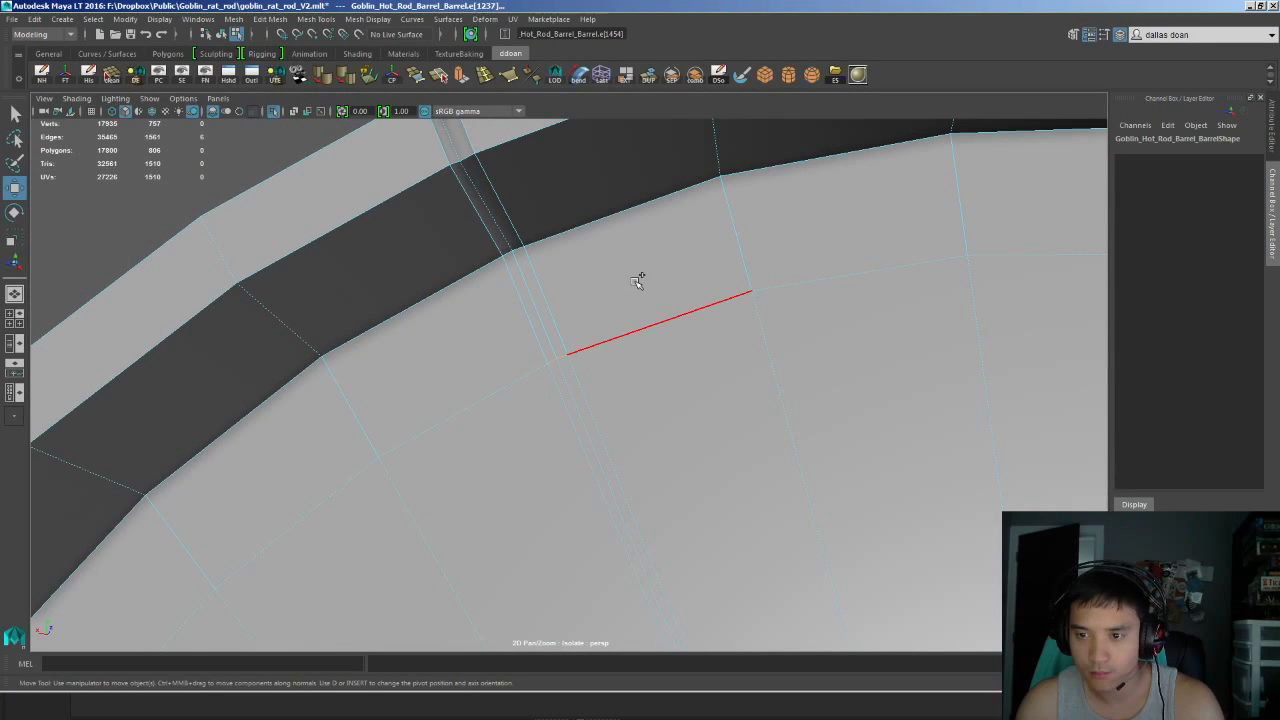
{"action": "right_click_drag", "start_coordinate": [637, 282], "coordinate": [692, 288], "text": "shift"}
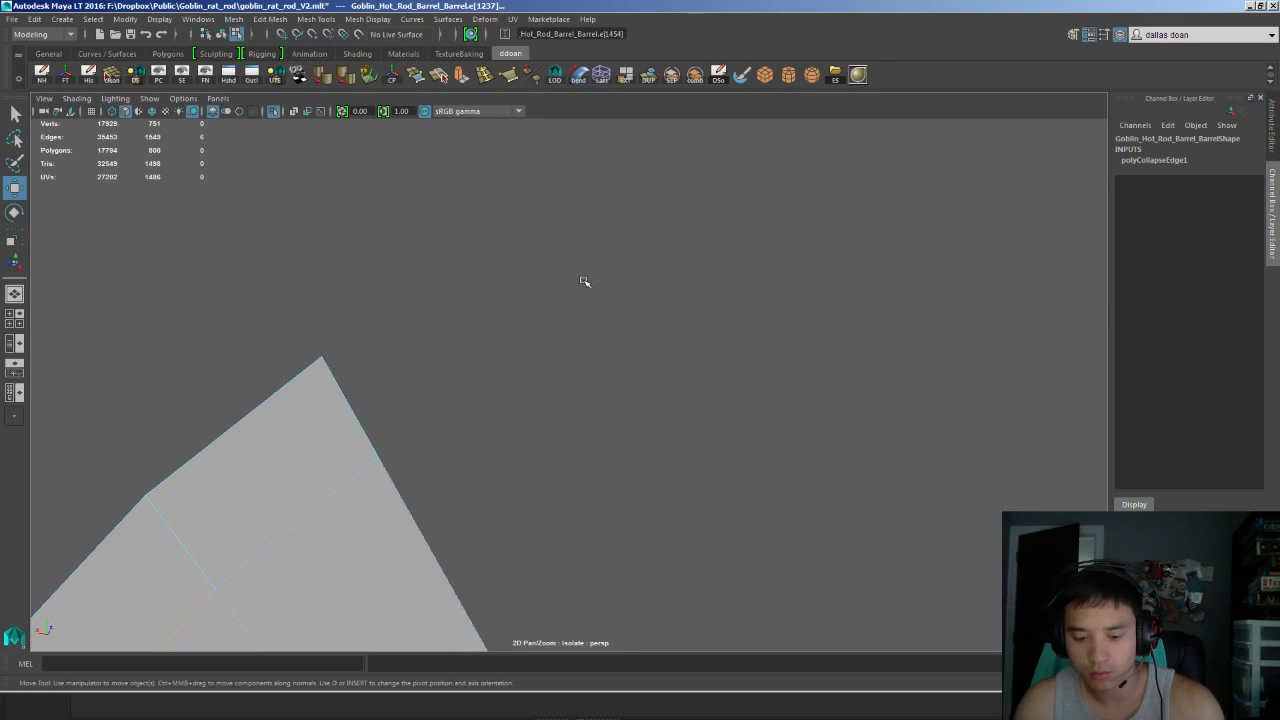
{"action": "key", "text": "ctrl+1"}
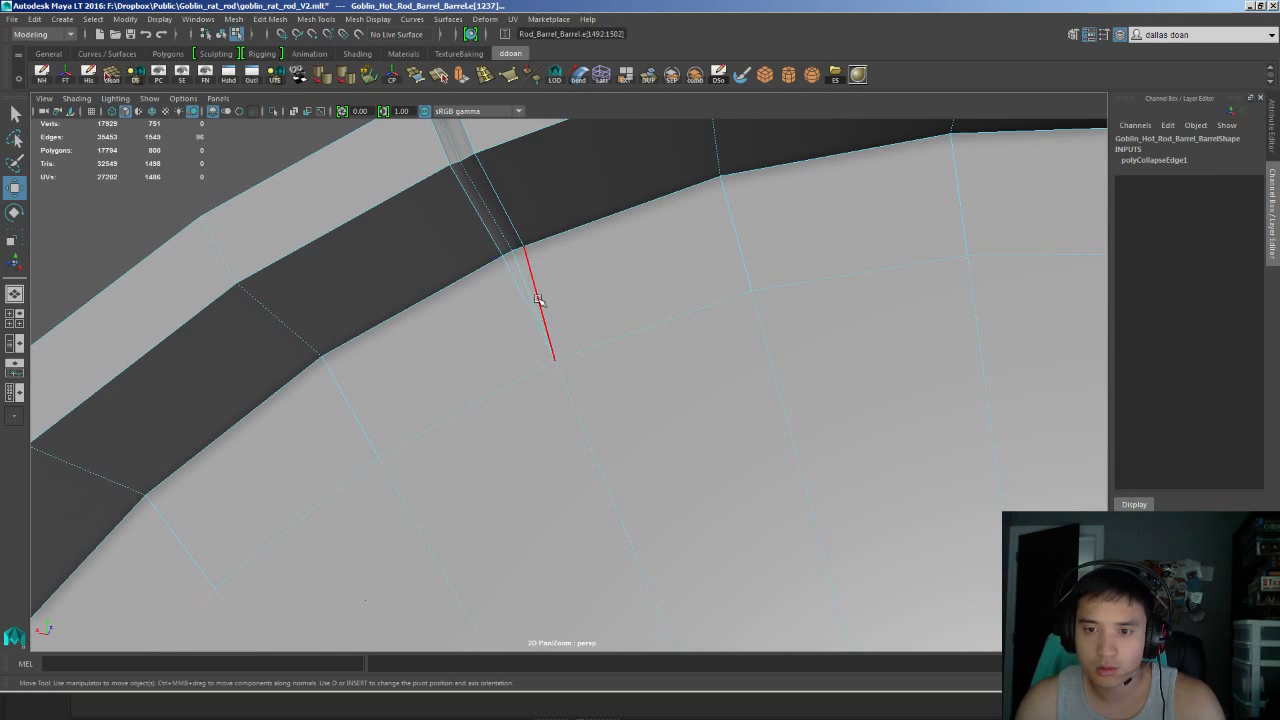
Soften the radial edges between the rim and the outer ring, at the collapsed groove and beside it.
{"action": "left_click", "coordinate": [538, 300]}
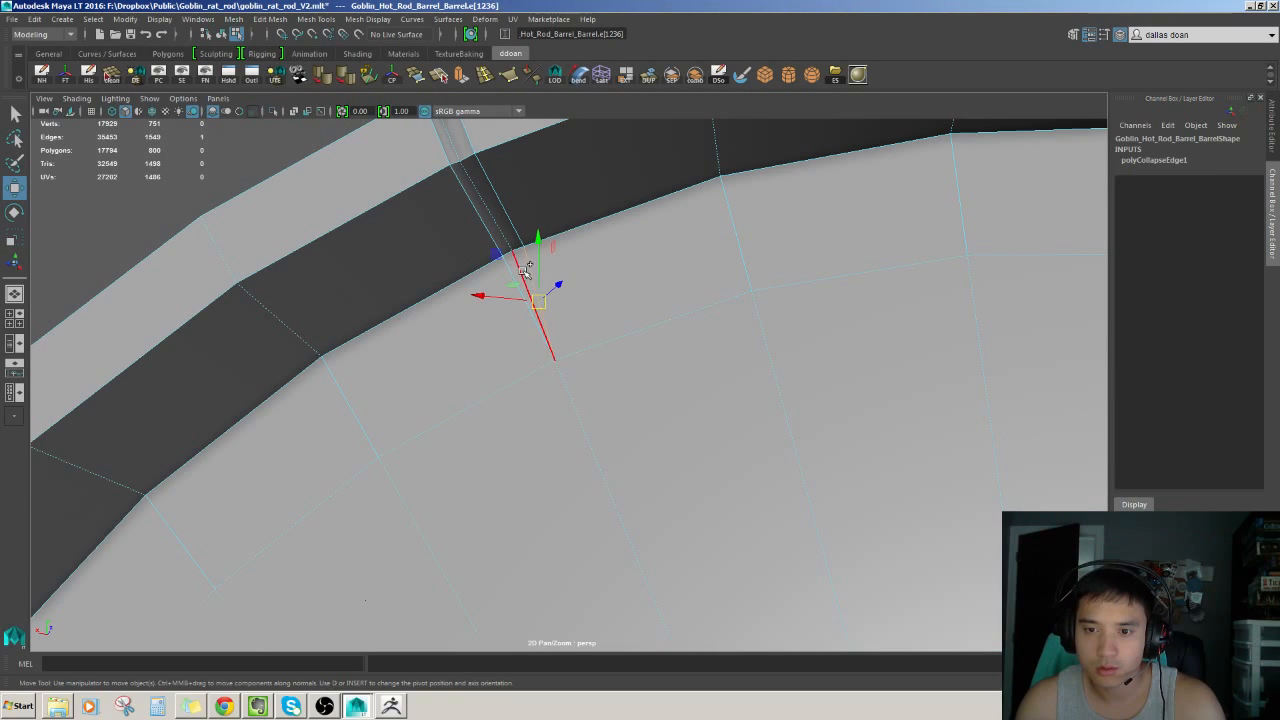
{"action": "left_click", "coordinate": [355, 410], "text": "shift"}
{"action": "key", "text": "shift+s"}
{"action": "scroll", "coordinate": [549, 351], "scroll_direction": "up", "scroll_amount": 2}
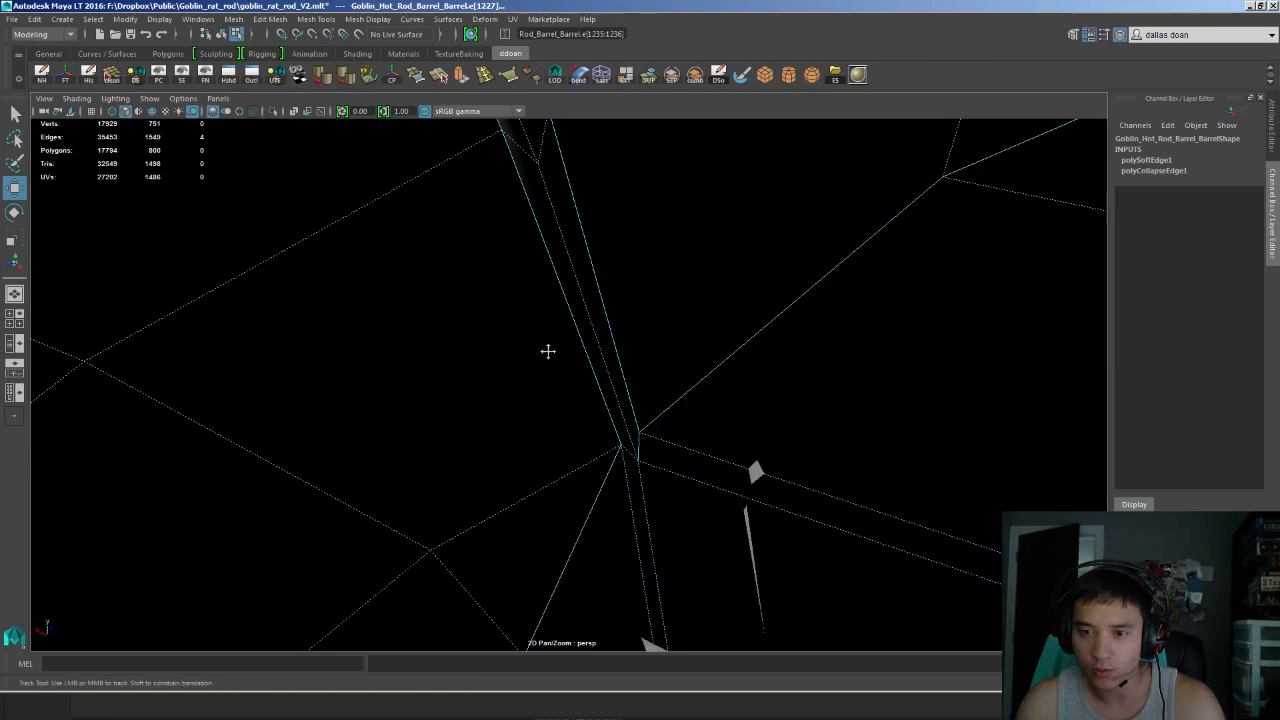
{"action": "scroll", "coordinate": [555, 350], "scroll_direction": "down", "scroll_amount": 2}
{"action": "middle_click_drag", "start_coordinate": [557, 350], "coordinate": [598, 335], "text": "alt"}
Soften the next radial edges between the rim and the outer ring, continuing around the end cap to the deep groove.
{"action": "left_click", "coordinate": [322, 277]}
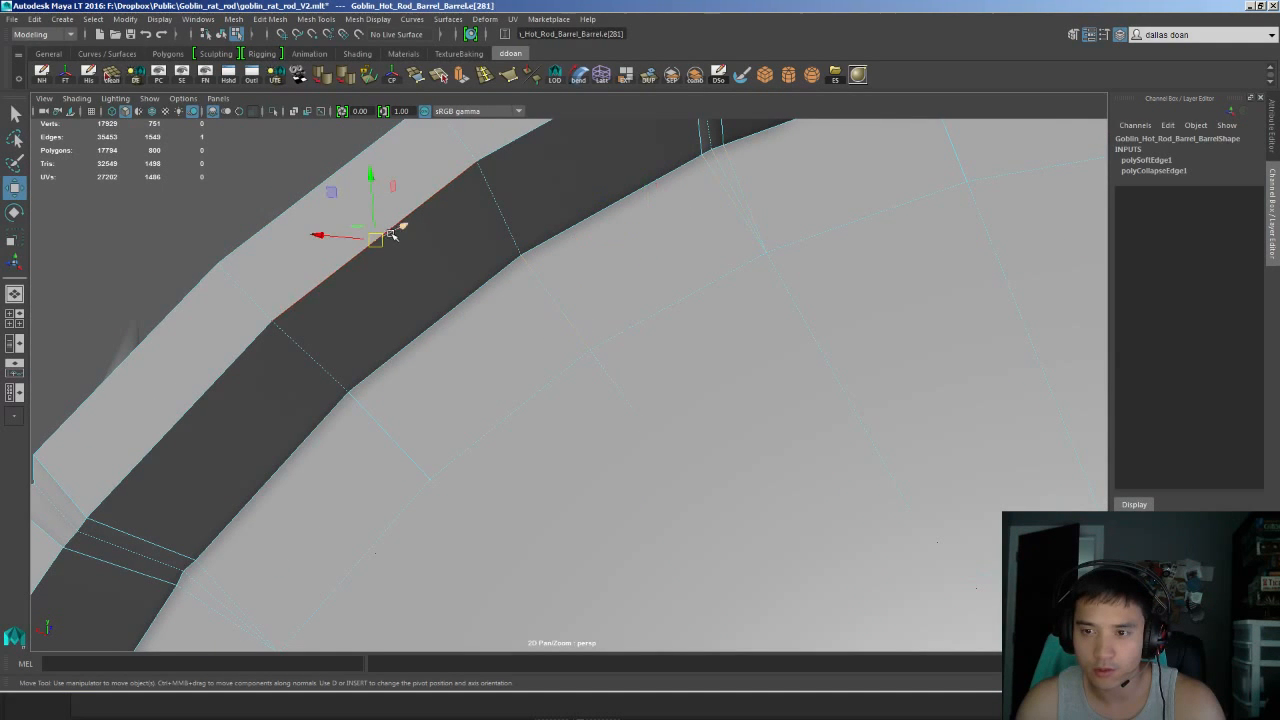
{"action": "key", "text": "F8"}
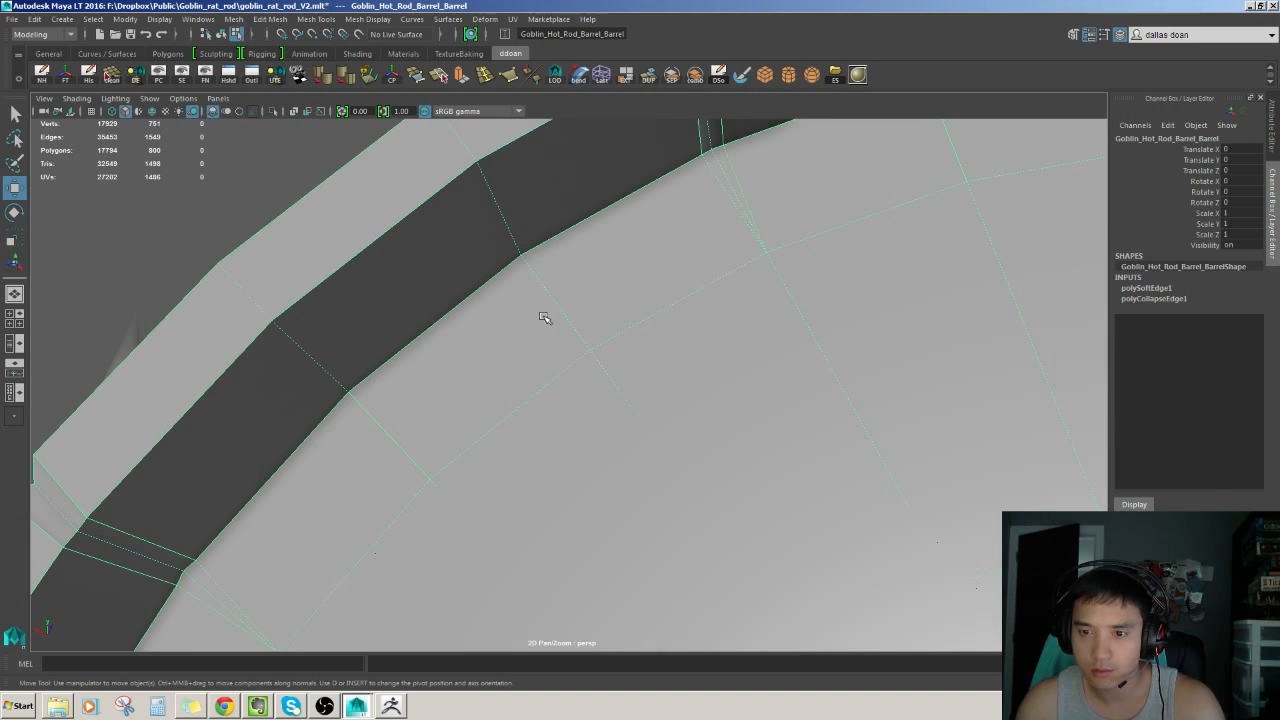
{"action": "middle_click_drag", "start_coordinate": [527, 361], "coordinate": [537, 349], "text": "alt"}
{"action": "right_click_drag", "start_coordinate": [524, 319], "coordinate": [522, 283]}
{"action": "left_click", "coordinate": [455, 368]}
{"action": "middle_click_drag", "start_coordinate": [441, 416], "coordinate": [451, 386], "text": "alt"}
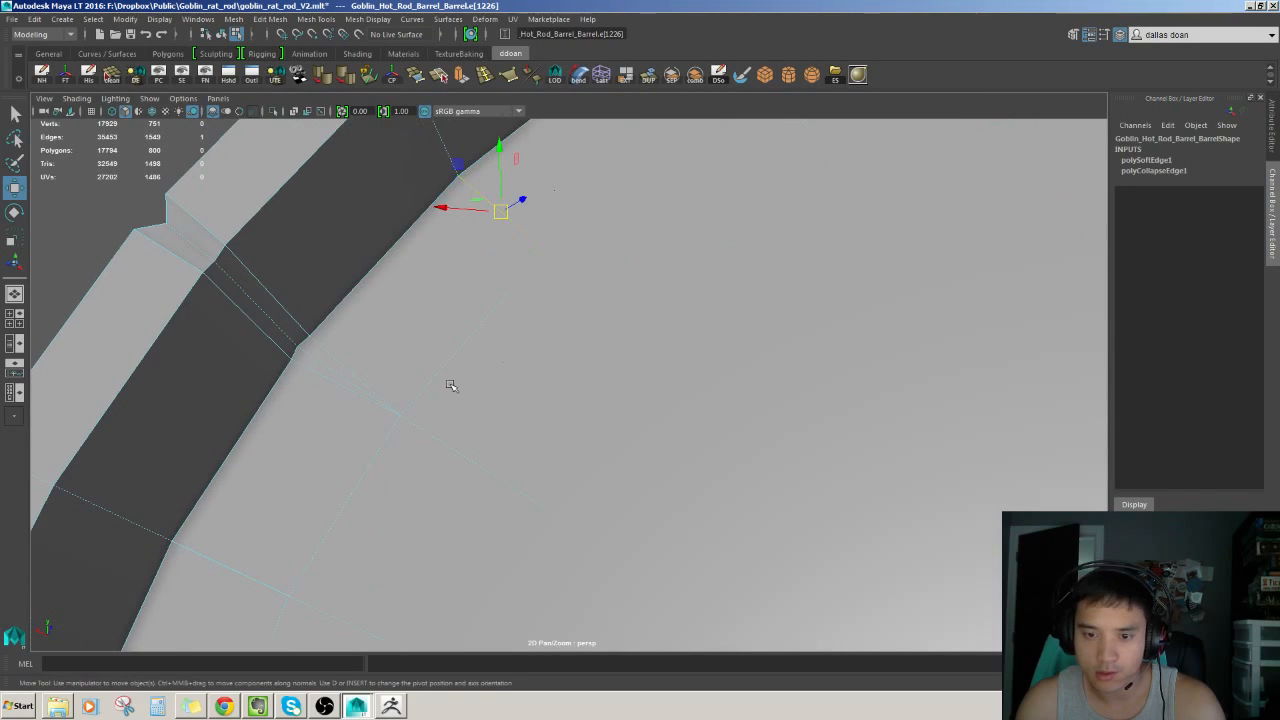
{"action": "scroll", "coordinate": [555, 350], "scroll_direction": "down", "scroll_amount": 3}
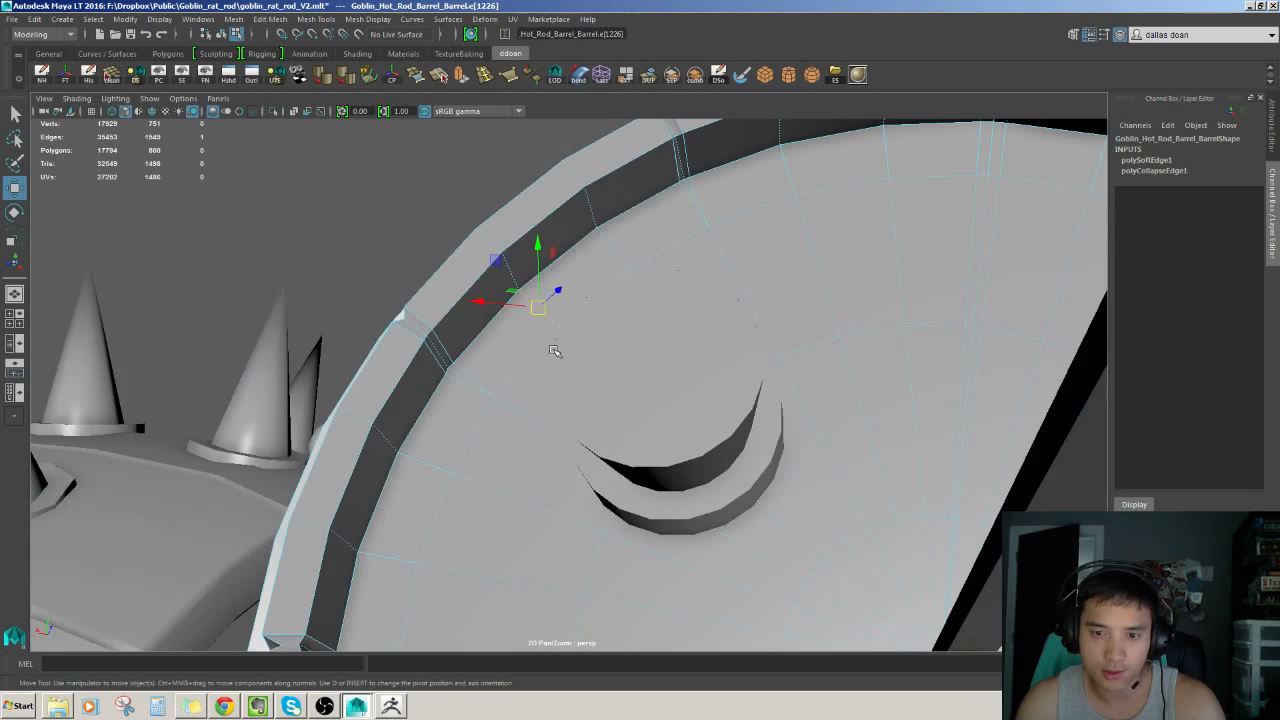
{"action": "left_click", "coordinate": [440, 469], "text": "shift"}
{"action": "middle_click_drag", "start_coordinate": [507, 522], "coordinate": [515, 465], "text": "alt"}
{"action": "middle_click_drag", "start_coordinate": [441, 494], "coordinate": [398, 413], "text": "alt"}
{"action": "left_click", "coordinate": [386, 499], "text": "shift"}
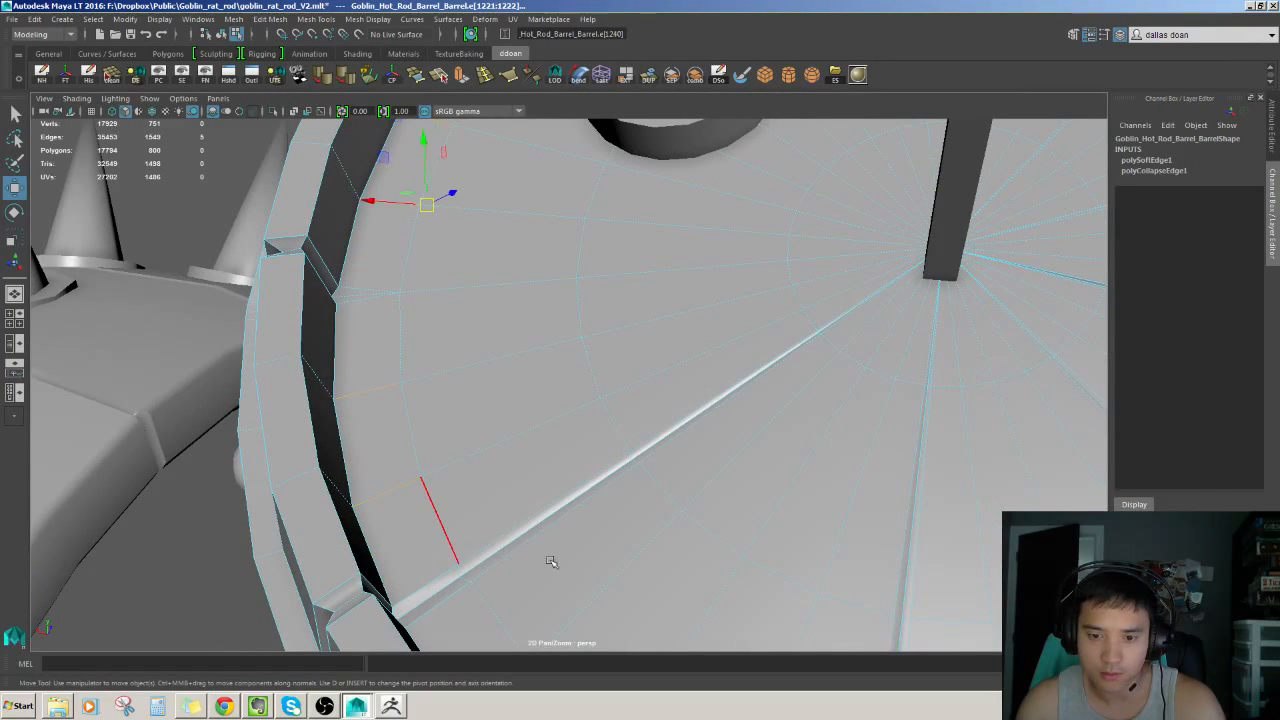
{"action": "middle_click_drag", "start_coordinate": [557, 567], "coordinate": [556, 551], "text": "alt"}
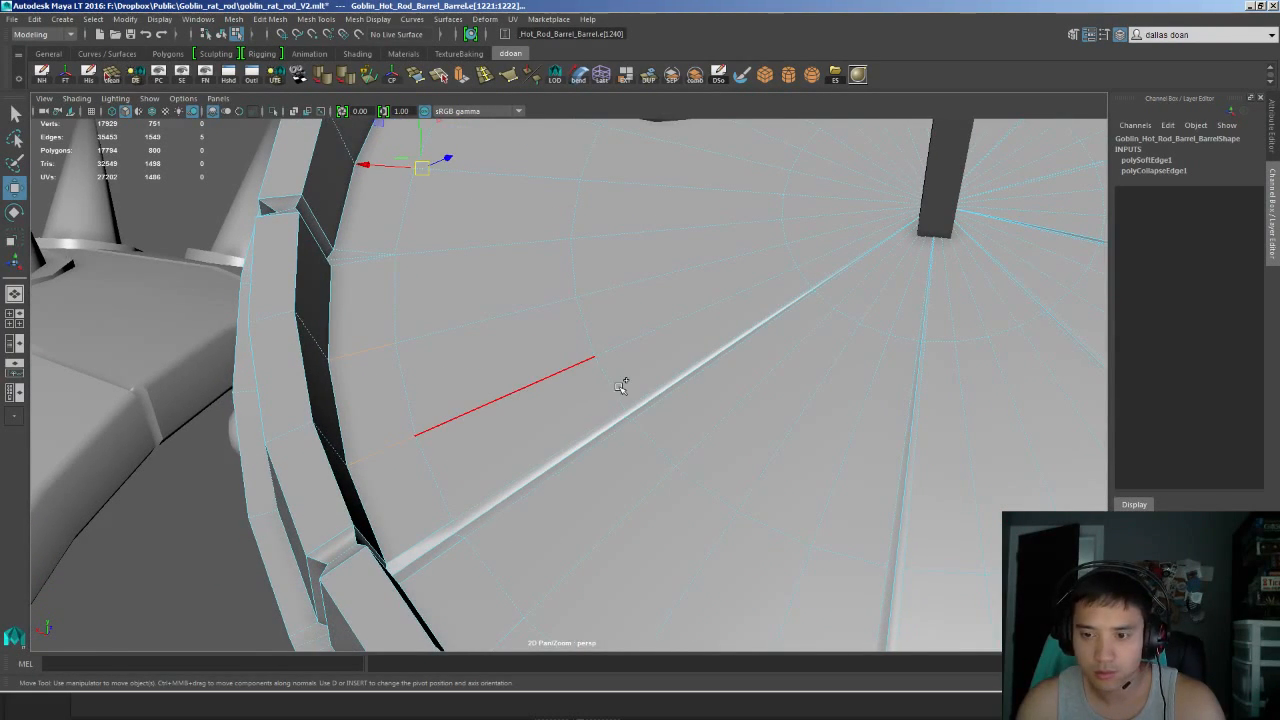
{"action": "key", "text": "g"}
Soften the closely spaced parallel radial edges where another rim groove meets the end cap's outer ring.
{"action": "scroll", "coordinate": [480, 420], "scroll_direction": "up", "scroll_amount": 5}
{"action": "middle_click_drag", "start_coordinate": [440, 545], "coordinate": [481, 421], "text": "alt"}
{"action": "scroll", "coordinate": [481, 421], "scroll_direction": "down", "scroll_amount": 5}
{"action": "left_click", "coordinate": [459, 488]}
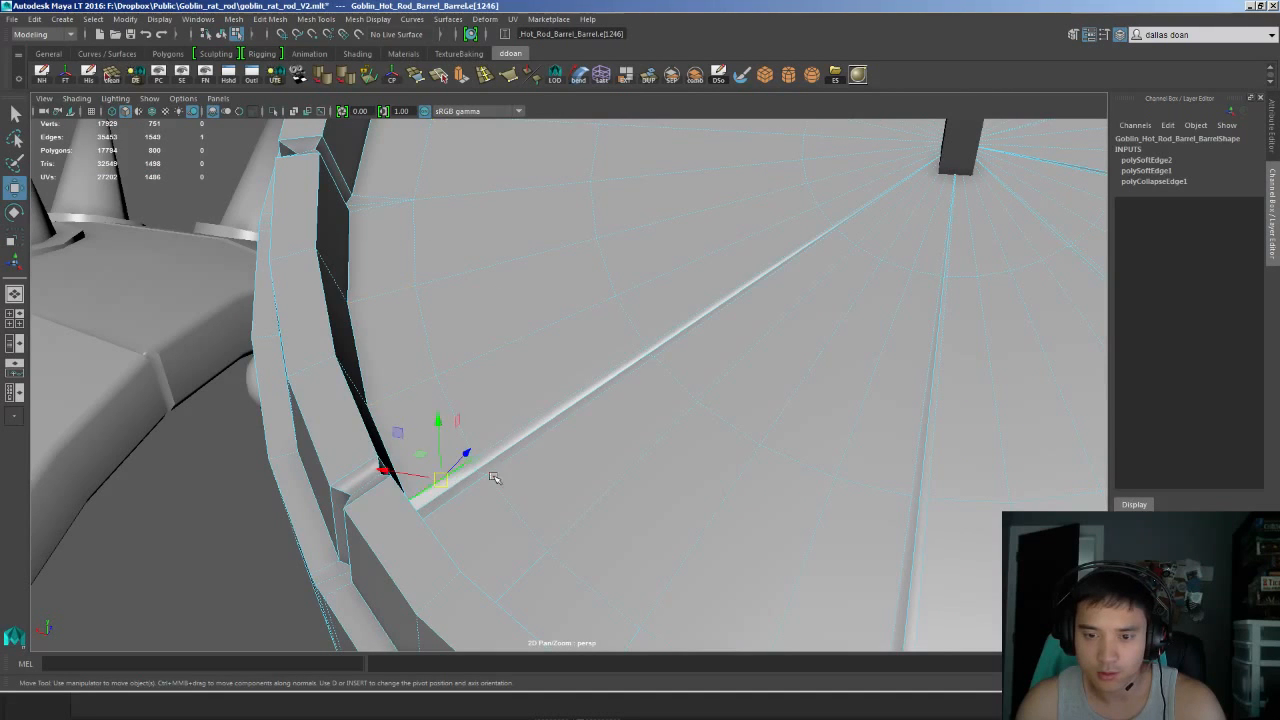
{"action": "middle_click_drag", "start_coordinate": [592, 385], "coordinate": [603, 446], "text": "alt"}
{"action": "middle_click_drag", "start_coordinate": [700, 372], "coordinate": [631, 385], "text": "alt"}
{"action": "left_click_drag", "start_coordinate": [631, 385], "coordinate": [661, 396], "text": "alt"}
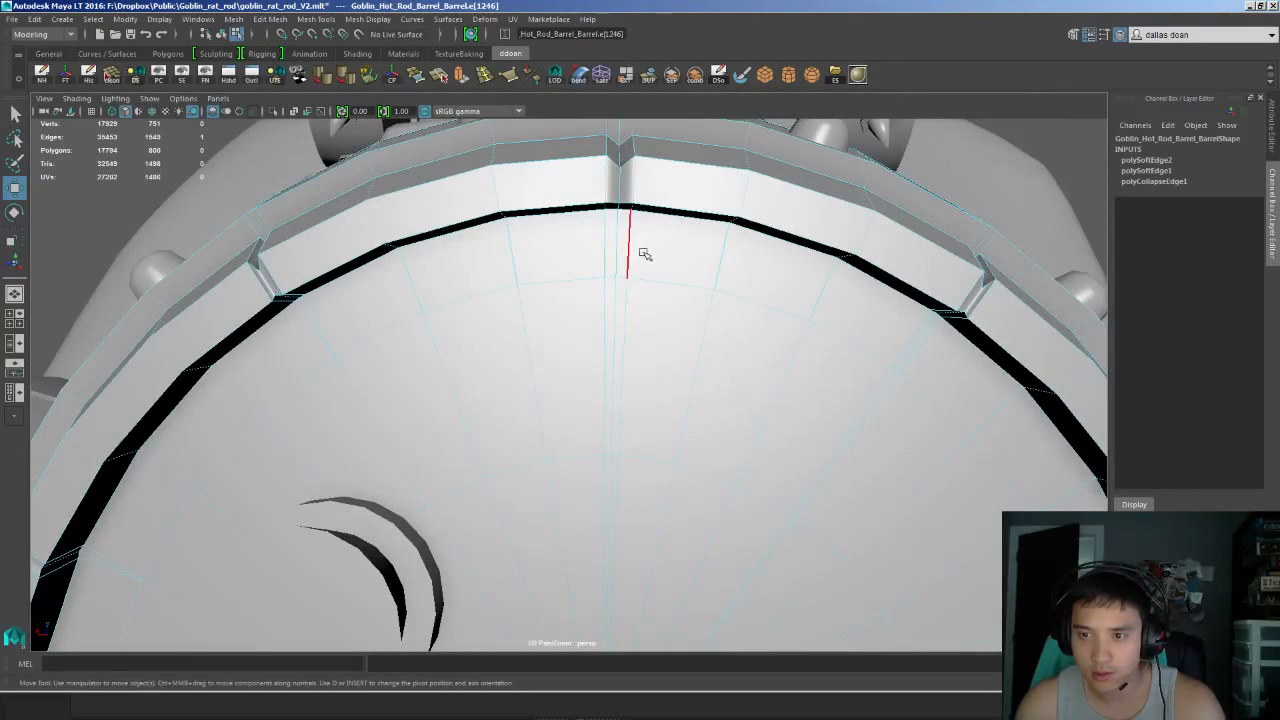
{"action": "left_click", "coordinate": [616, 258]}
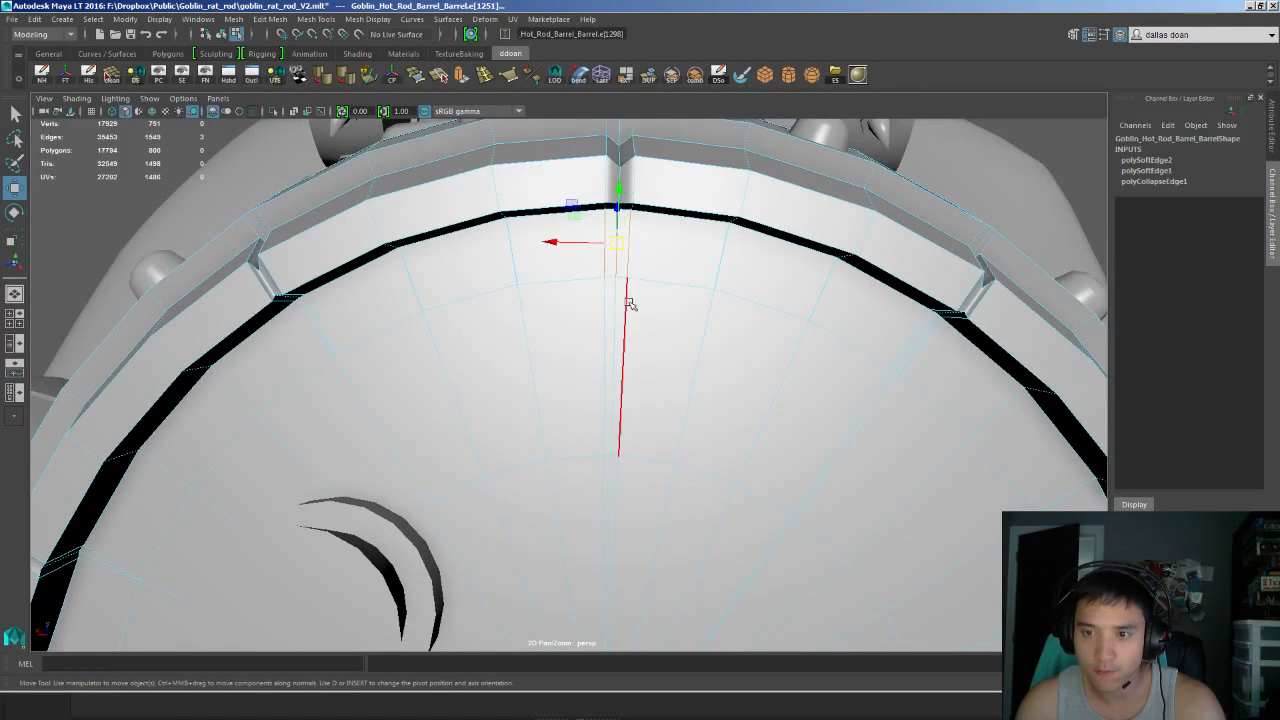
{"action": "right_click_drag", "start_coordinate": [740, 293], "coordinate": [637, 331], "text": "shift"}
Collapse the six short edges bridging that groove's parallel lines on the outer, middle and inner rings.
{"action": "left_click_drag", "start_coordinate": [637, 331], "coordinate": [645, 316], "text": "alt"}
{"action": "right_click_drag", "start_coordinate": [645, 316], "coordinate": [691, 294], "text": "alt"}
{"action": "left_click", "coordinate": [667, 260]}
{"action": "left_click", "coordinate": [662, 260]}
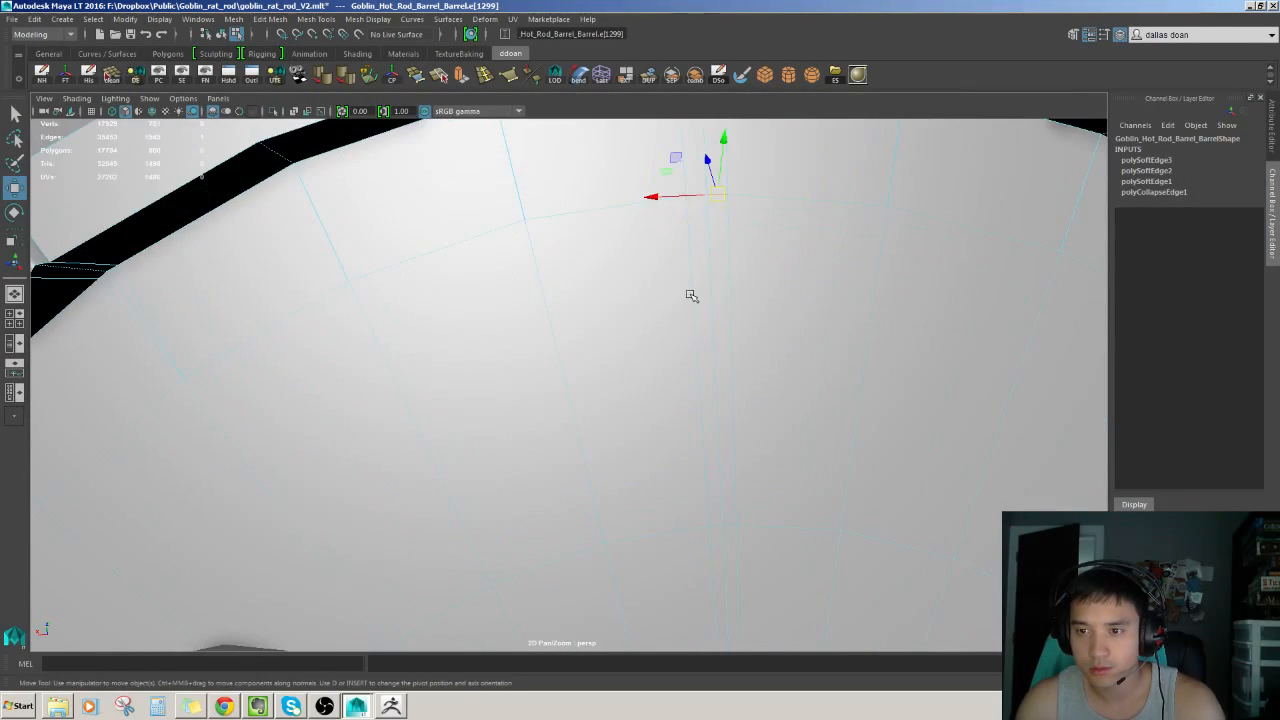
{"action": "middle_click_drag", "start_coordinate": [692, 294], "coordinate": [677, 331], "text": "alt"}
{"action": "left_click_drag", "start_coordinate": [677, 331], "coordinate": [639, 324], "text": "alt"}
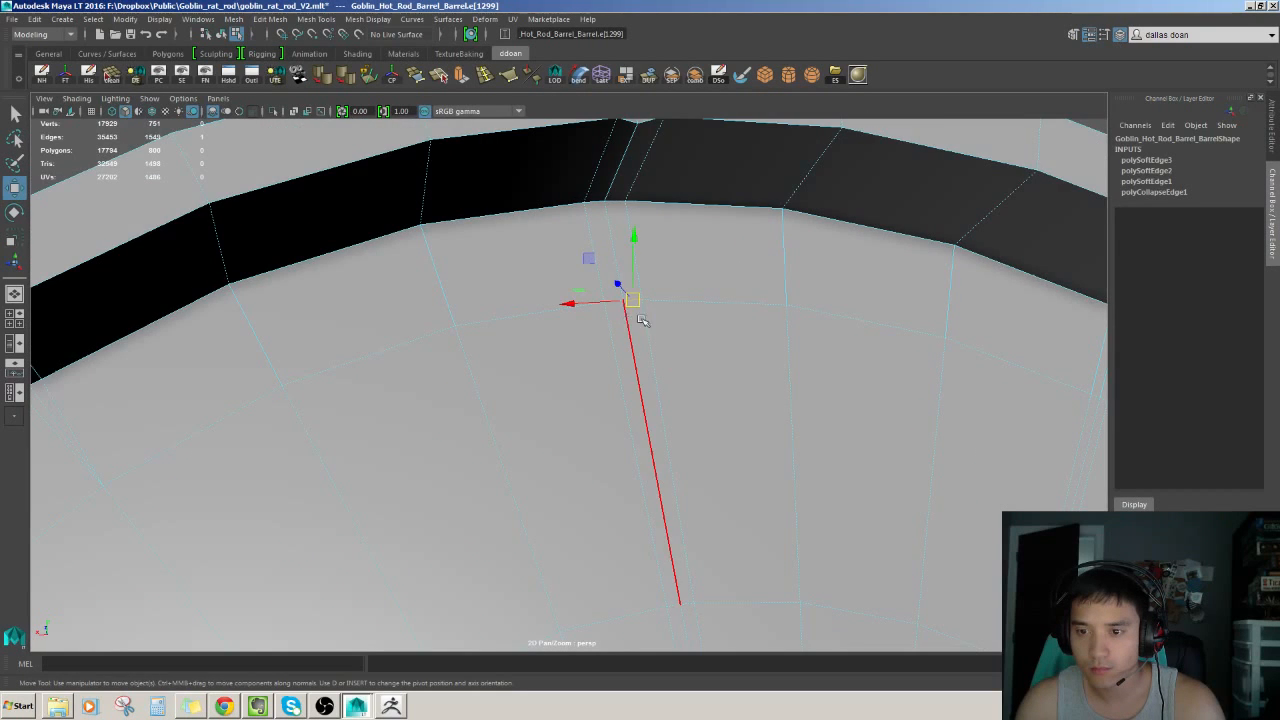
{"action": "right_click_drag", "start_coordinate": [642, 320], "coordinate": [717, 316], "text": "alt"}
{"action": "middle_click_drag", "start_coordinate": [717, 312], "coordinate": [686, 382], "text": "alt"}
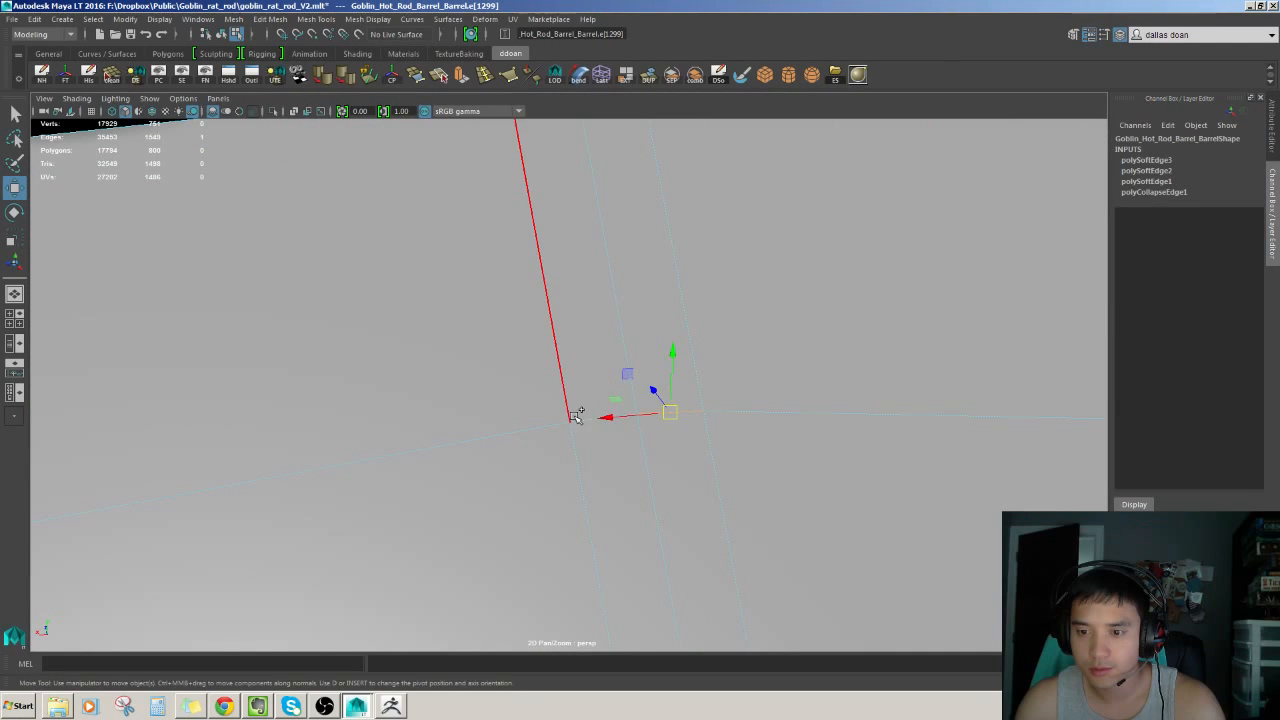
{"action": "right_click_drag", "start_coordinate": [800, 440], "coordinate": [671, 431], "text": "alt"}
{"action": "middle_click_drag", "start_coordinate": [671, 431], "coordinate": [651, 347], "text": "alt"}
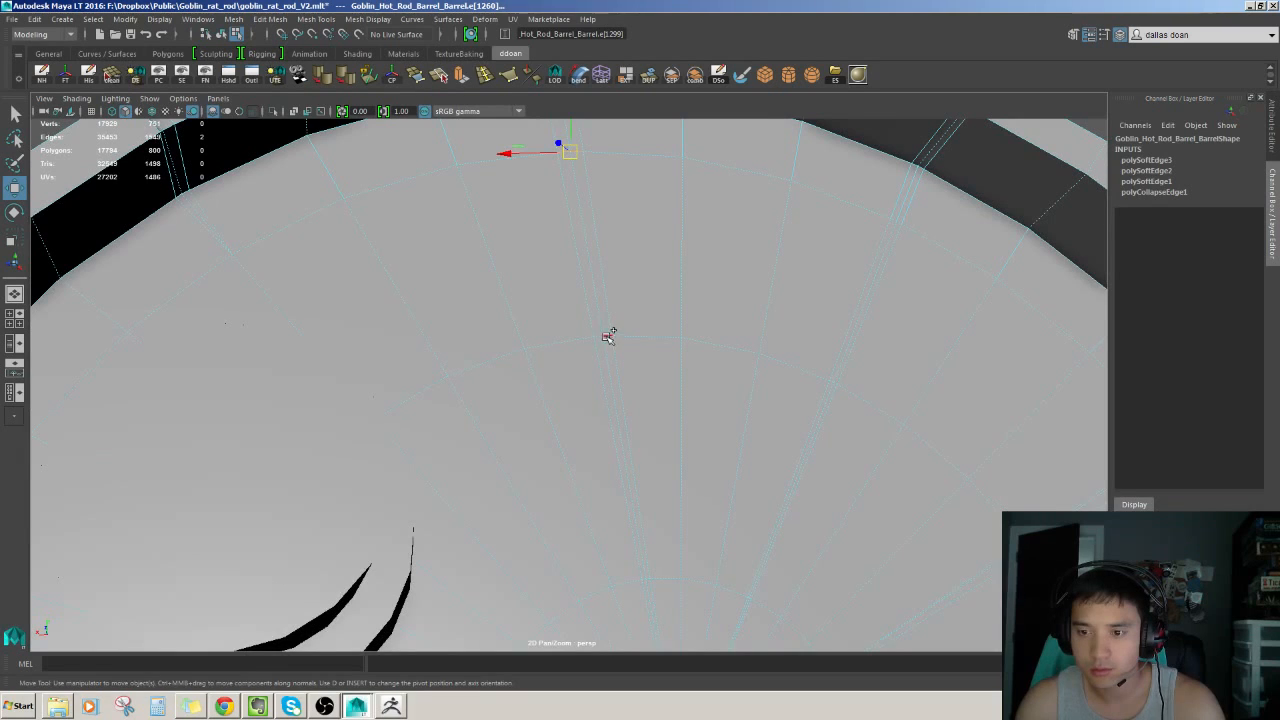
{"action": "left_click", "coordinate": [608, 337], "text": "shift"}
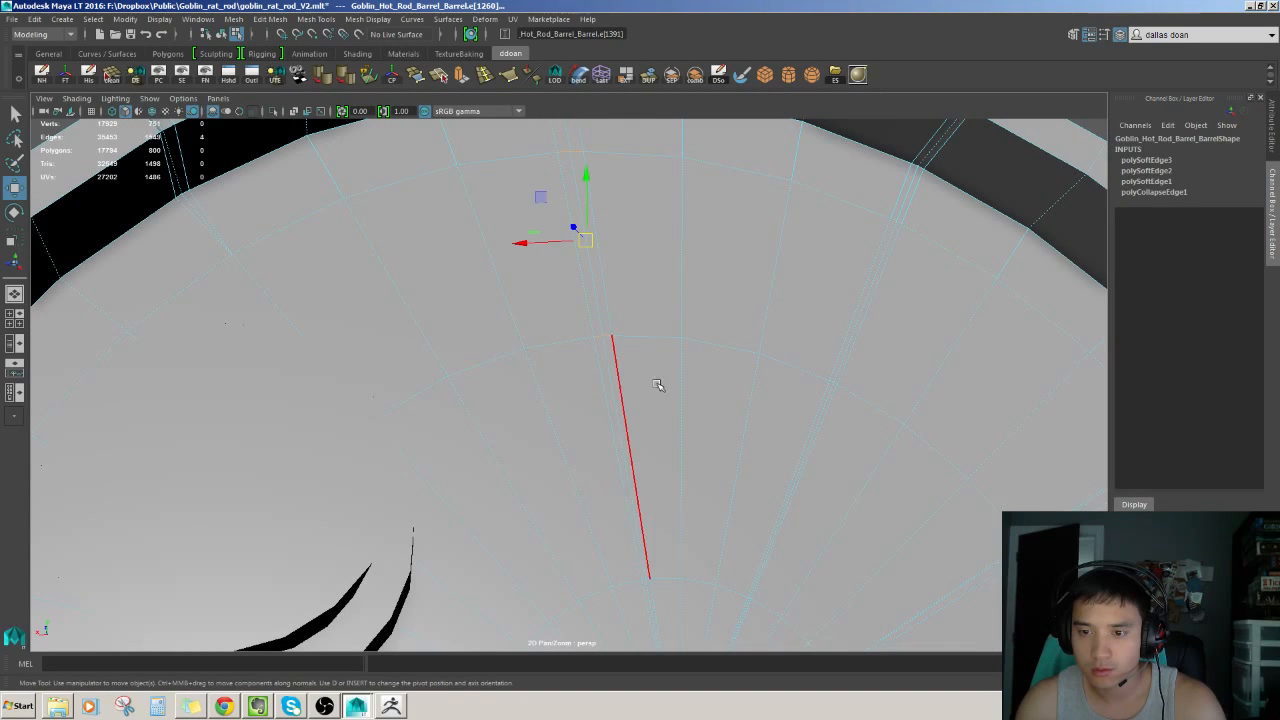
{"action": "left_click_drag", "start_coordinate": [657, 385], "coordinate": [626, 428], "text": "alt"}
{"action": "right_click_drag", "start_coordinate": [655, 431], "coordinate": [729, 454], "text": "alt"}
{"action": "middle_click_drag", "start_coordinate": [729, 454], "coordinate": [643, 357], "text": "alt"}
{"action": "right_click_drag", "start_coordinate": [643, 357], "coordinate": [623, 336], "text": "alt"}
{"action": "middle_click_drag", "start_coordinate": [623, 336], "coordinate": [650, 418], "text": "alt"}
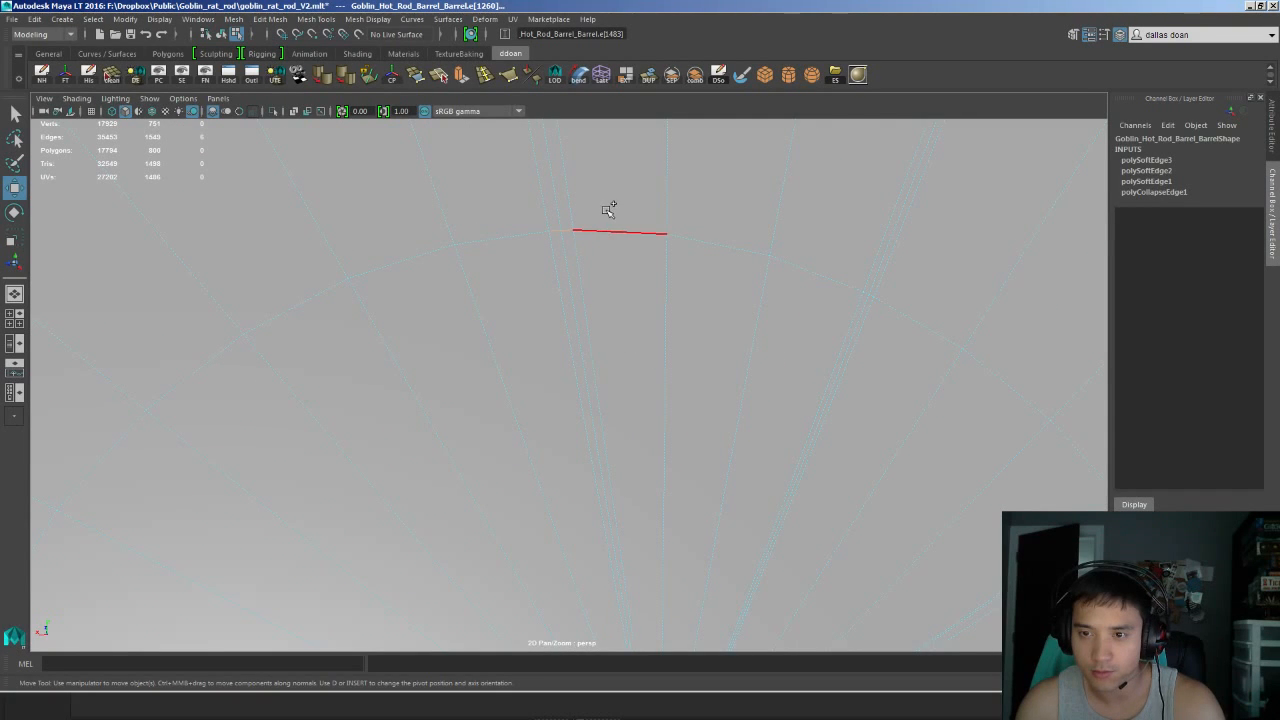
{"action": "key", "text": "g"}
Soften four radial edges between the rim and the outer ring on both sides of the newly collapsed groove.
{"action": "right_click_drag", "start_coordinate": [626, 312], "coordinate": [530, 325], "text": "alt"}
{"action": "left_click_drag", "start_coordinate": [530, 325], "coordinate": [665, 331], "text": "alt"}
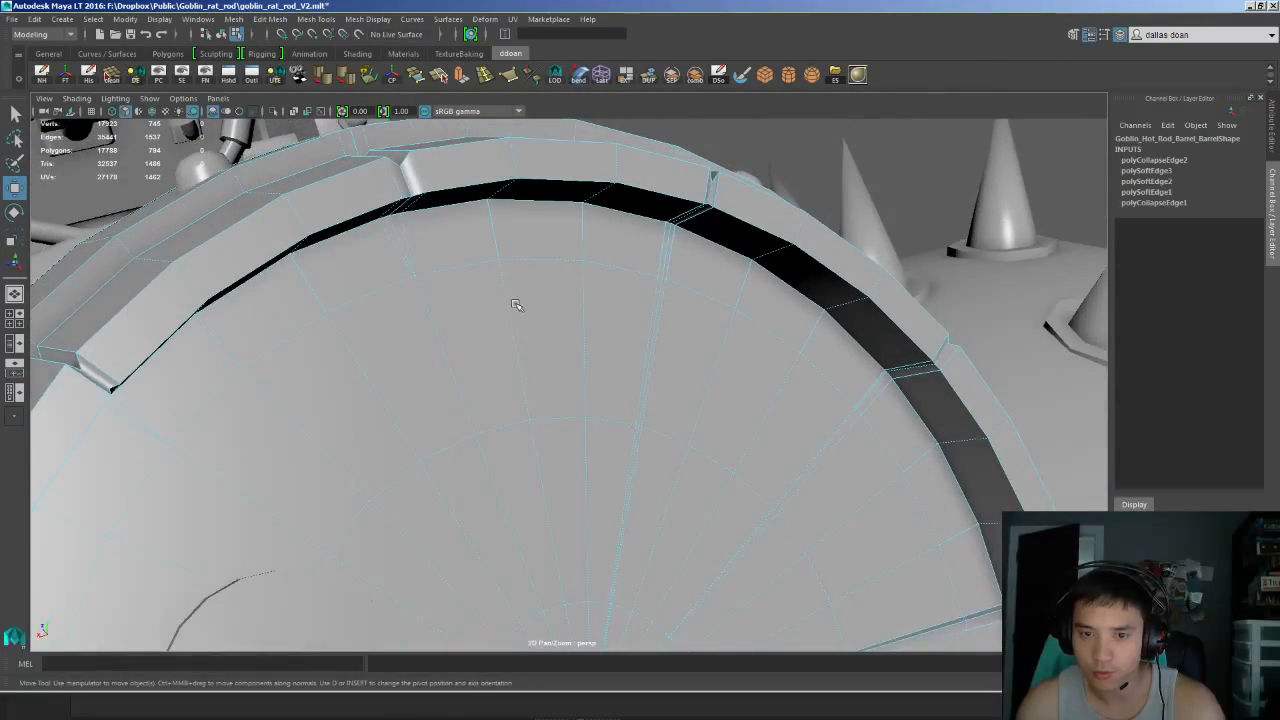
{"action": "middle_click_drag", "start_coordinate": [517, 303], "coordinate": [612, 255], "text": "alt"}
{"action": "left_click", "coordinate": [396, 218]}
{"action": "left_click_drag", "start_coordinate": [398, 220], "coordinate": [440, 236], "text": "alt"}
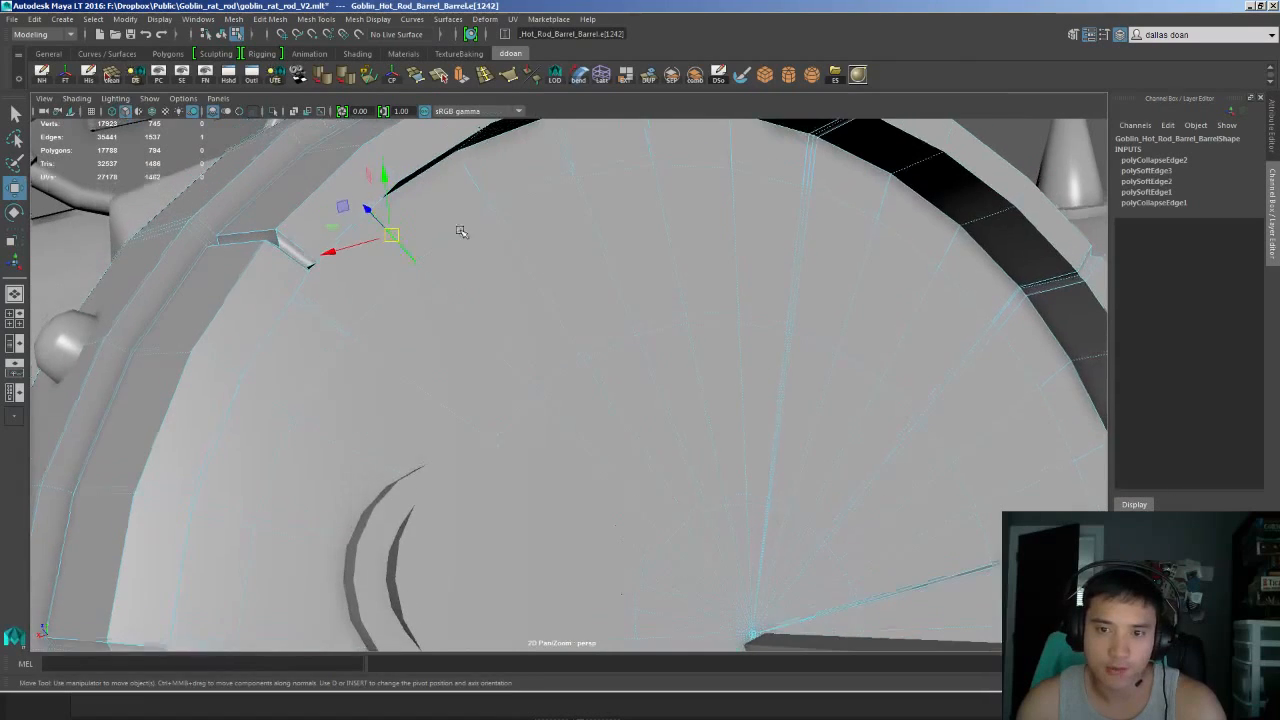
{"action": "left_click", "coordinate": [483, 194], "text": "shift"}
{"action": "left_click_drag", "start_coordinate": [535, 197], "coordinate": [532, 219], "text": "alt"}
{"action": "left_click", "coordinate": [578, 217], "text": "shift"}
{"action": "left_click", "coordinate": [667, 219], "text": "shift"}
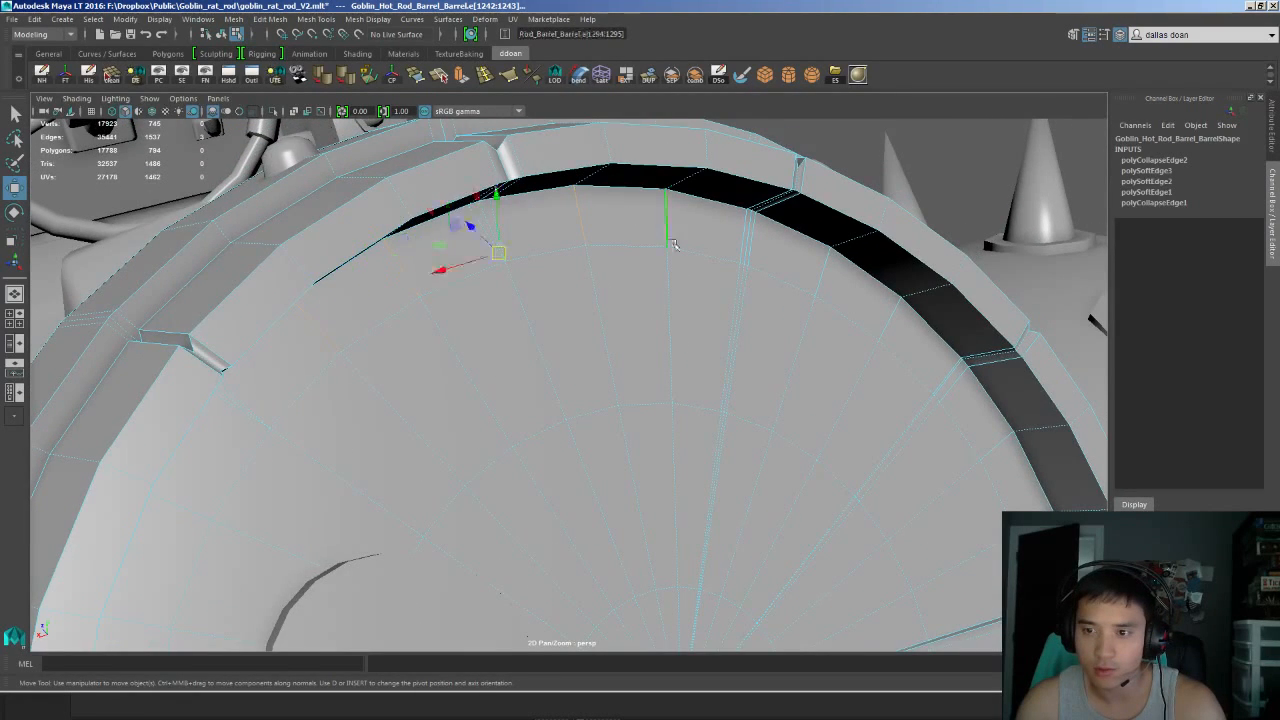
{"action": "left_click_drag", "start_coordinate": [668, 222], "coordinate": [603, 274], "text": "alt"}
{"action": "key", "text": "g"}
{"action": "scroll", "coordinate": [597, 290], "scroll_direction": "up", "scroll_amount": 10}
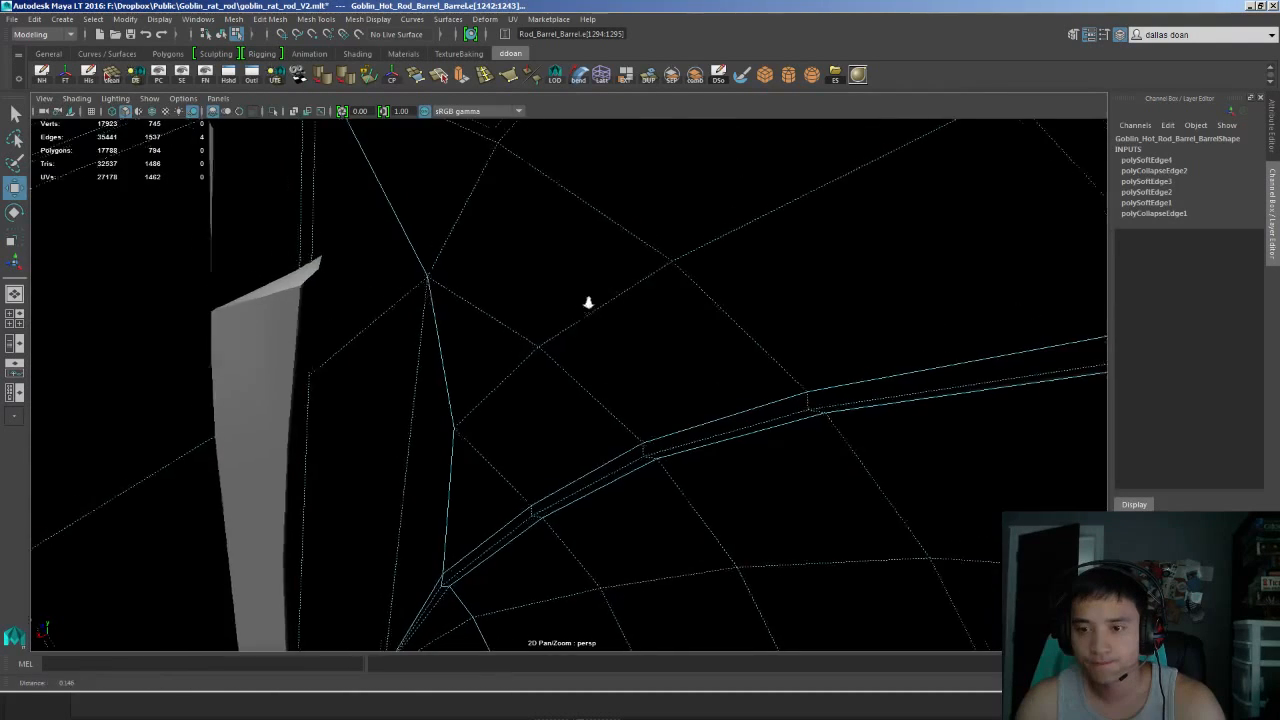
{"action": "scroll", "coordinate": [560, 306], "scroll_direction": "down", "scroll_amount": 10}
Soften the three closely spaced parallel radial edges where the next rim groove meets the end cap's outer ring.
{"action": "left_click", "coordinate": [598, 305]}
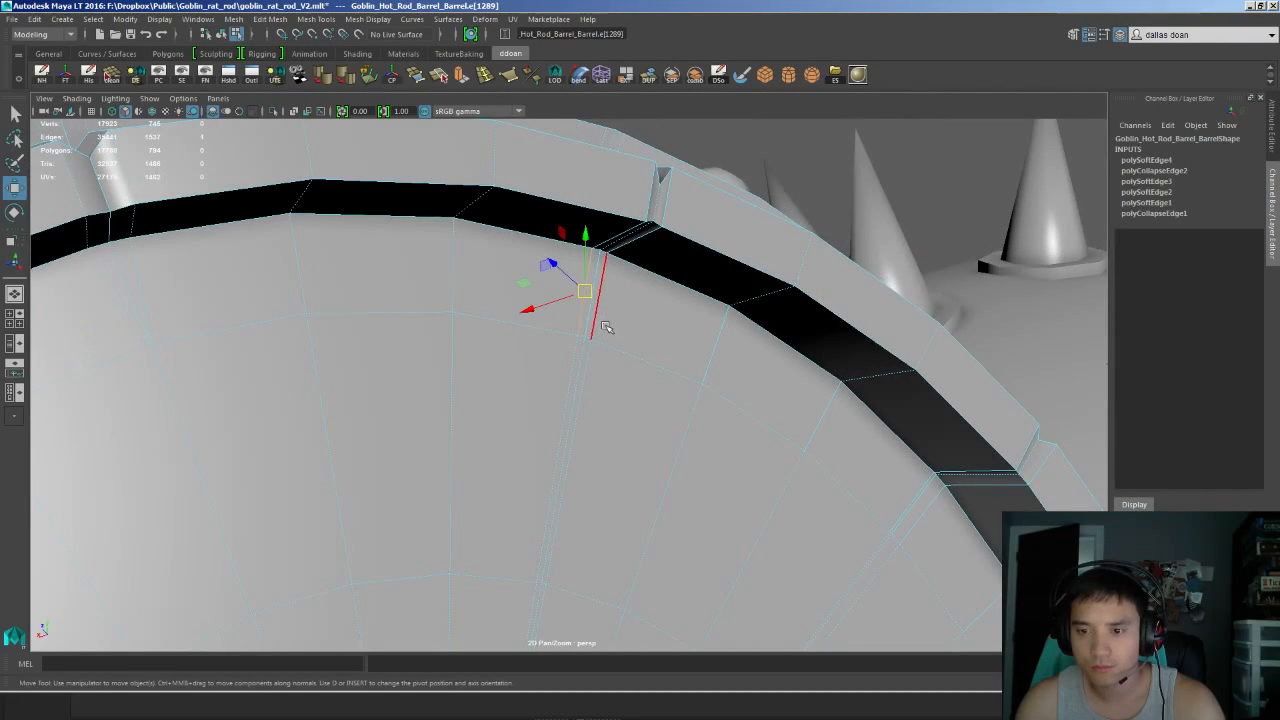
{"action": "key", "text": "f"}
{"action": "scroll", "coordinate": [654, 364], "scroll_direction": "down", "scroll_amount": 5}
{"action": "mouse_move", "coordinate": [630, 367]}
{"action": "left_mouse_down", "text": "alt"}
{"action": "mouse_move", "coordinate": [614, 371]}
{"action": "mouse_move", "coordinate": [603, 344]}
{"action": "mouse_move", "coordinate": [616, 361]}
{"action": "left_mouse_up", "text": "alt"}
{"action": "left_click", "coordinate": [606, 482]}
{"action": "left_click", "coordinate": [551, 440]}
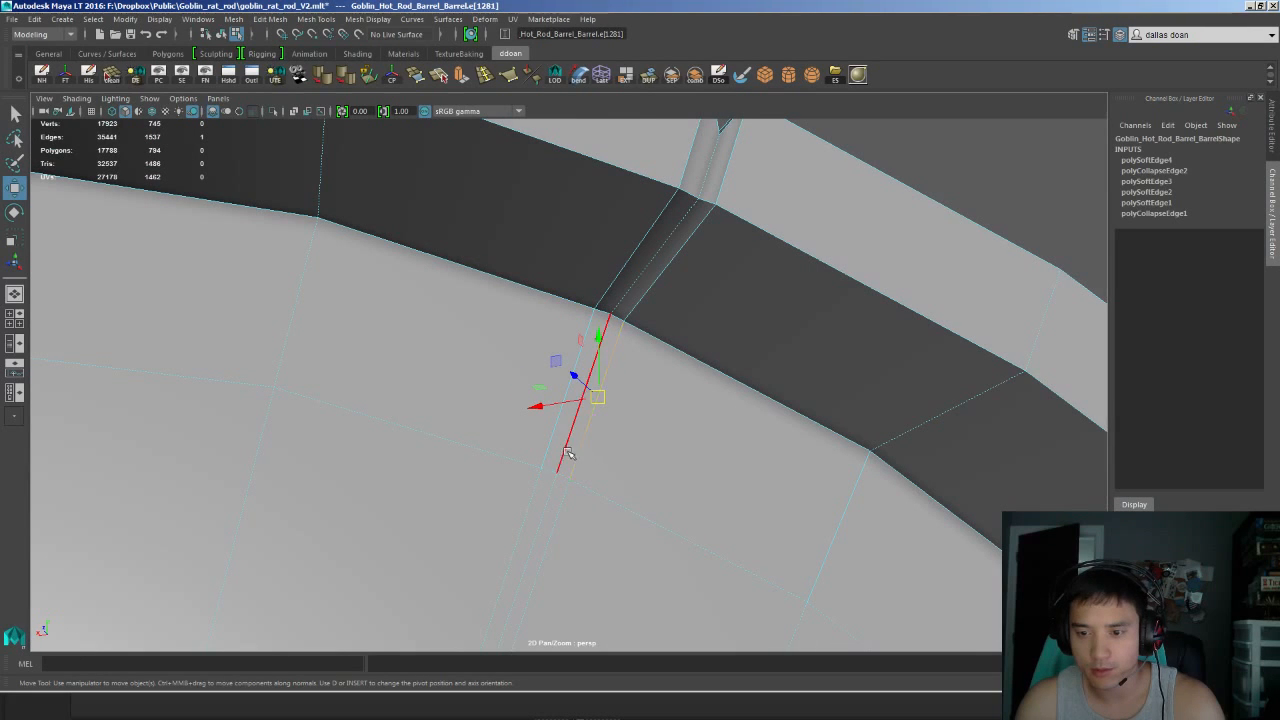
{"action": "left_click", "coordinate": [549, 436], "text": "shift"}
{"action": "left_click", "coordinate": [571, 442], "text": "shift"}
{"action": "mouse_move", "coordinate": [590, 449]}
{"action": "left_mouse_down", "text": "alt"}
{"action": "mouse_move", "coordinate": [600, 457]}
{"action": "mouse_move", "coordinate": [650, 423]}
{"action": "mouse_move", "coordinate": [603, 457]}
{"action": "left_mouse_up", "text": "alt"}
{"action": "key", "text": "g"}
Collapse the six short edges bridging this groove's parallel lines on the outer, middle and inner rings of the end cap.
{"action": "middle_click_drag", "start_coordinate": [603, 457], "coordinate": [663, 402], "text": "alt"}
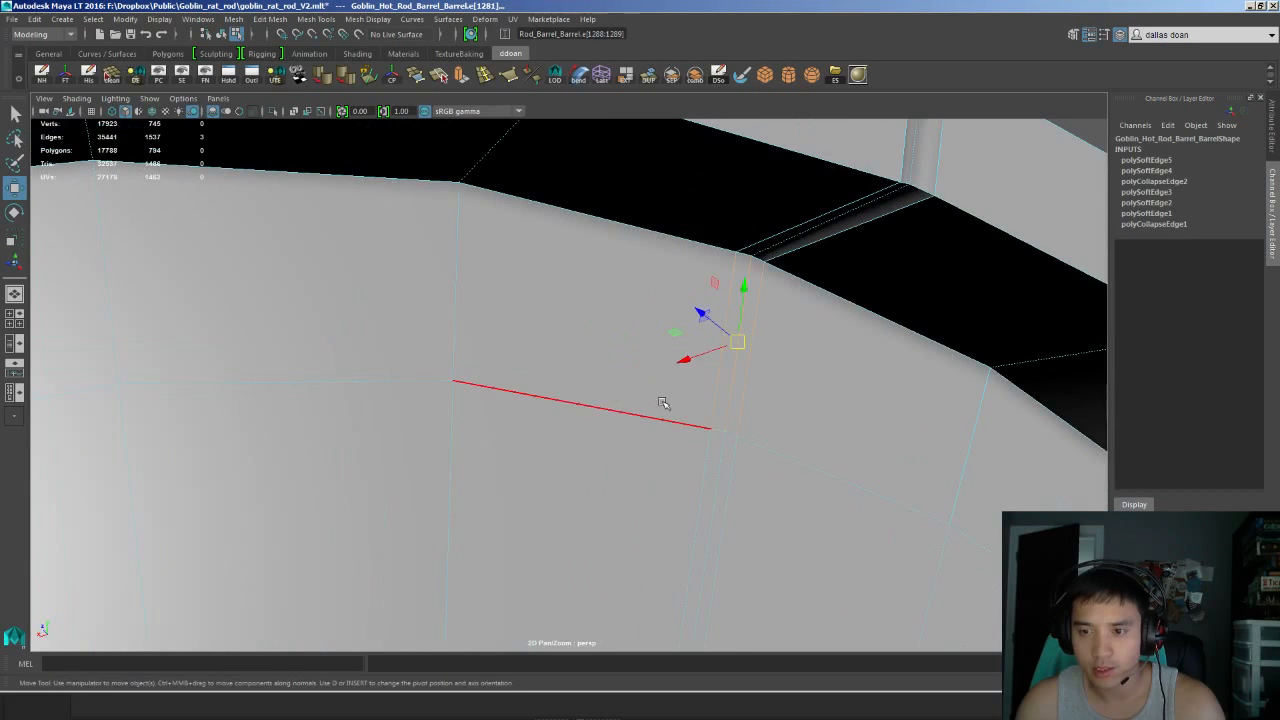
{"action": "left_click", "coordinate": [733, 438]}
{"action": "left_click", "coordinate": [734, 433], "text": "shift"}
{"action": "scroll", "coordinate": [769, 474], "scroll_direction": "down", "scroll_amount": 1}
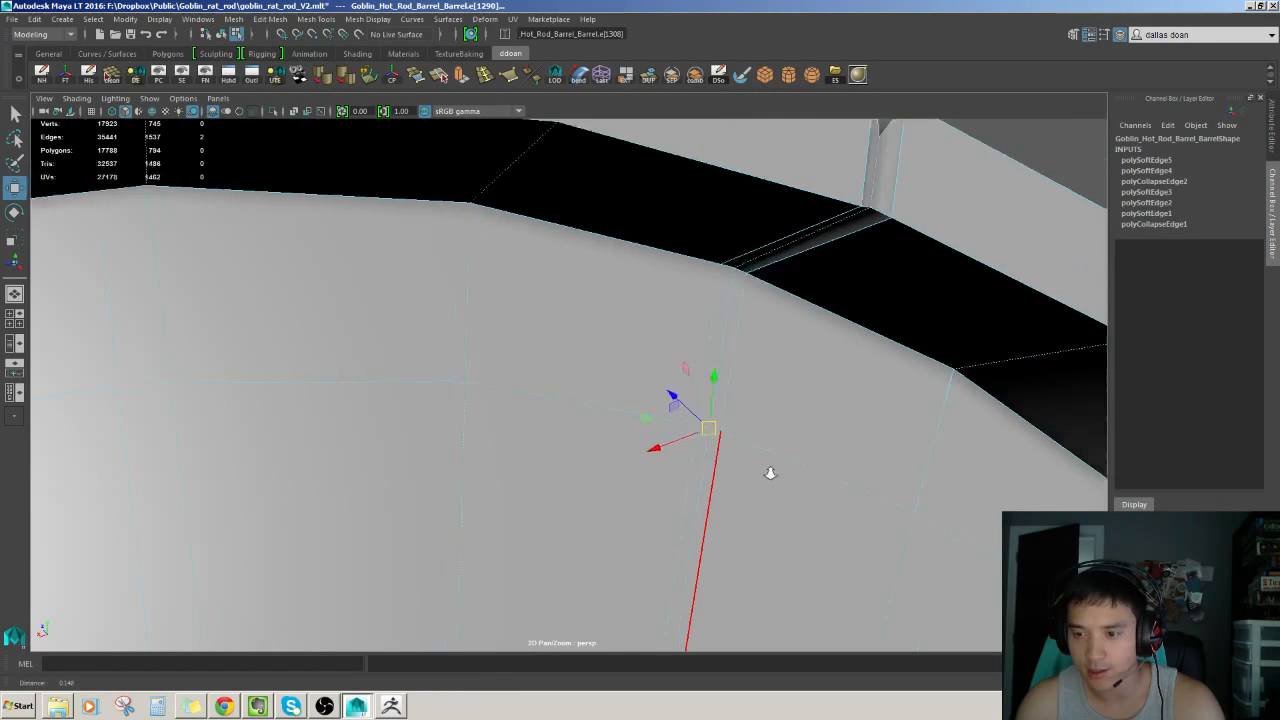
{"action": "left_click_drag", "start_coordinate": [769, 474], "coordinate": [729, 400], "text": "alt"}
{"action": "scroll", "coordinate": [729, 400], "scroll_direction": "up", "scroll_amount": 3}
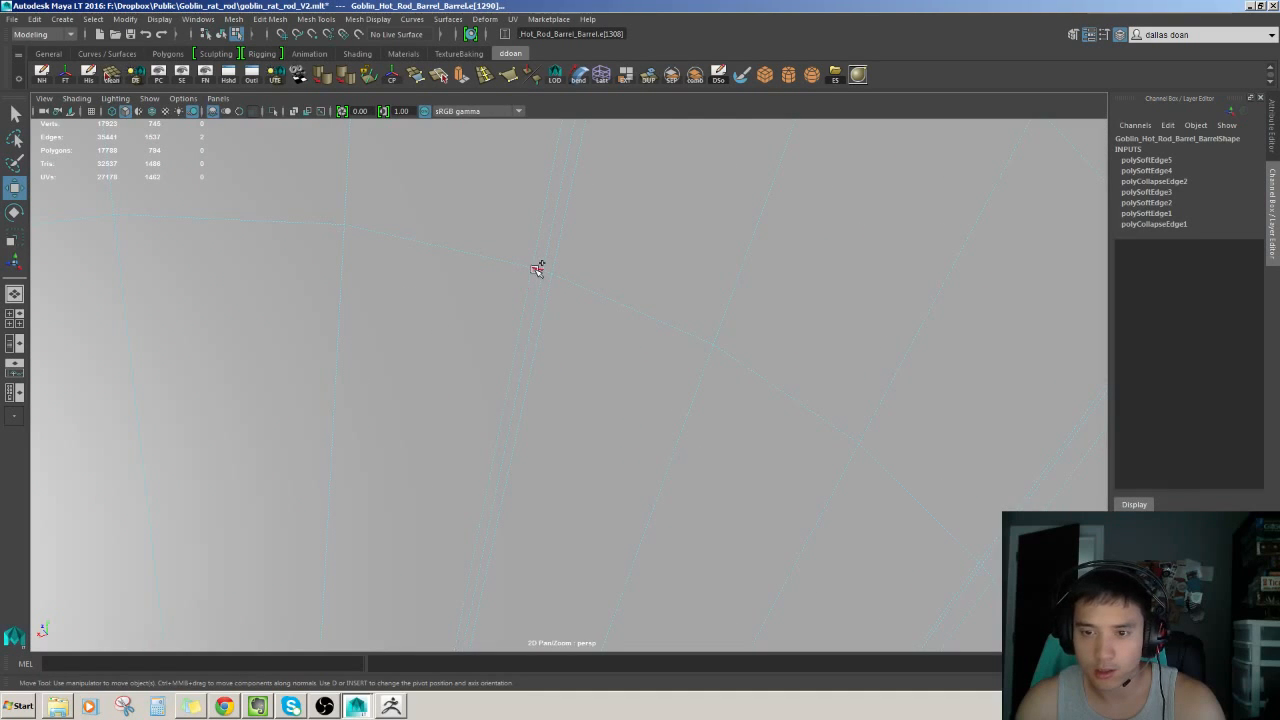
{"action": "left_click", "coordinate": [539, 270], "text": "shift"}
{"action": "left_click", "coordinate": [549, 273], "text": "shift"}
{"action": "scroll", "coordinate": [589, 400], "scroll_direction": "down", "scroll_amount": 2}
{"action": "left_click_drag", "start_coordinate": [589, 400], "coordinate": [603, 329], "text": "alt"}
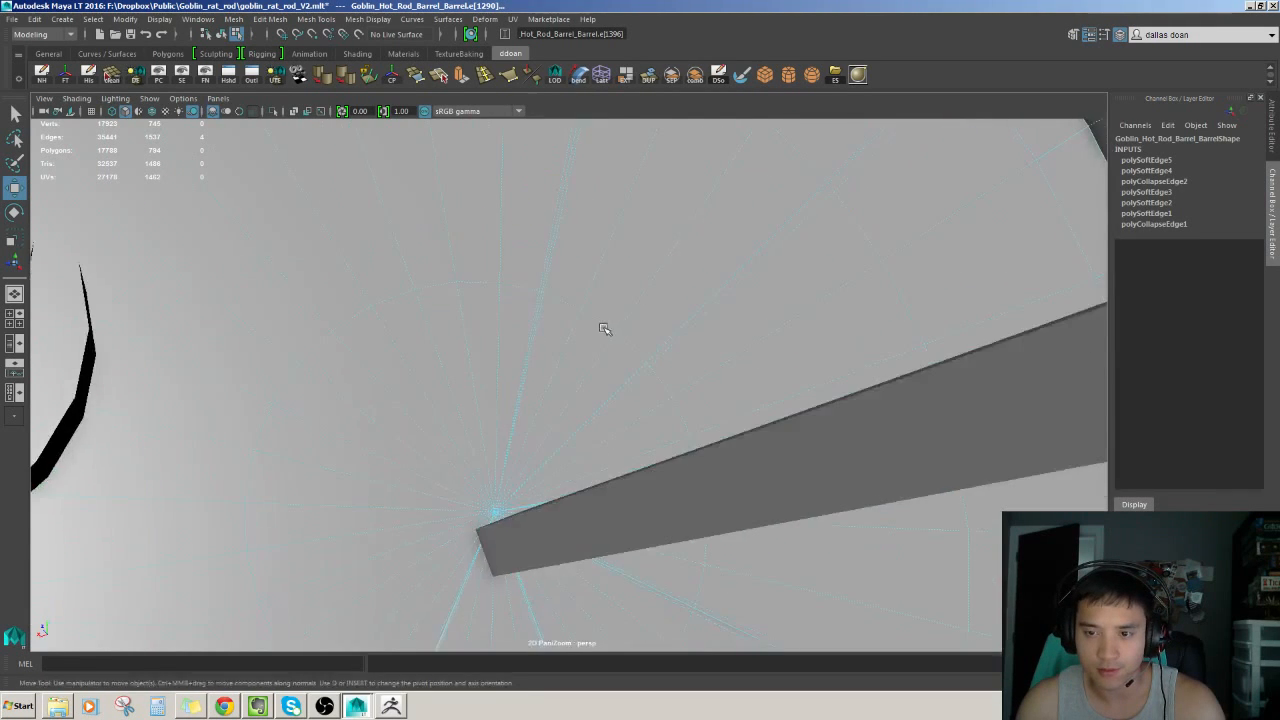
{"action": "scroll", "coordinate": [611, 331], "scroll_direction": "up", "scroll_amount": 3}
{"action": "middle_click_drag", "start_coordinate": [611, 331], "coordinate": [632, 359], "text": "alt"}
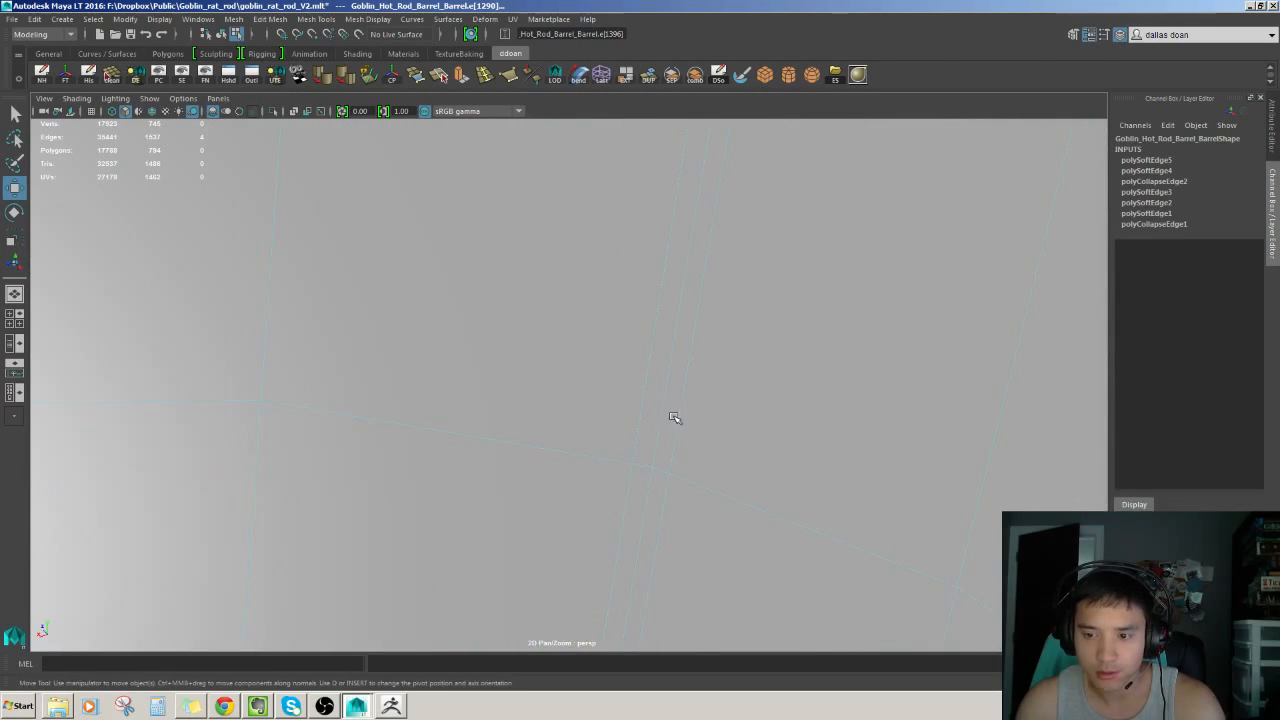
{"action": "left_click_drag", "start_coordinate": [674, 417], "coordinate": [593, 354], "text": "alt"}
{"action": "middle_click_drag", "start_coordinate": [513, 331], "coordinate": [554, 337], "text": "alt"}
{"action": "left_click_drag", "start_coordinate": [554, 337], "coordinate": [512, 311], "text": "alt"}
{"action": "middle_click_drag", "start_coordinate": [512, 311], "coordinate": [526, 320], "text": "alt"}
{"action": "left_click_drag", "start_coordinate": [526, 320], "coordinate": [497, 320], "text": "alt"}
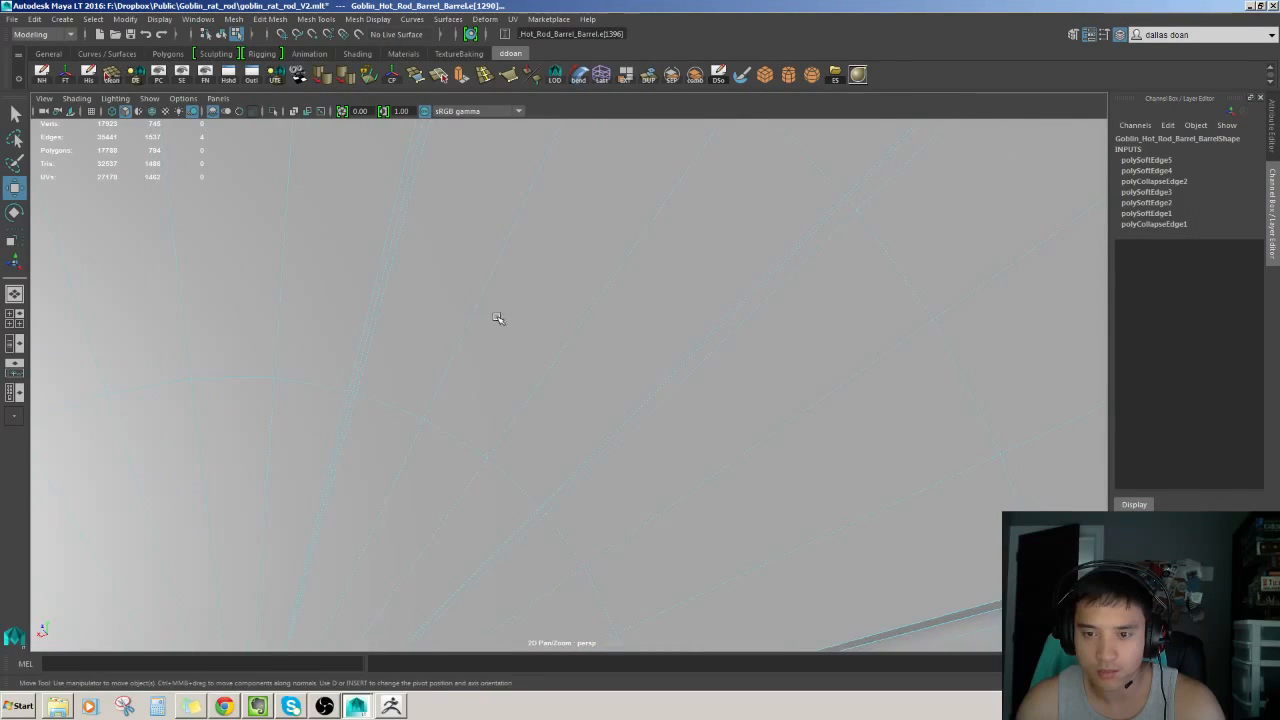
{"action": "middle_click_drag", "start_coordinate": [497, 320], "coordinate": [544, 317], "text": "alt"}
{"action": "middle_click_drag", "start_coordinate": [623, 330], "coordinate": [650, 337], "text": "alt"}
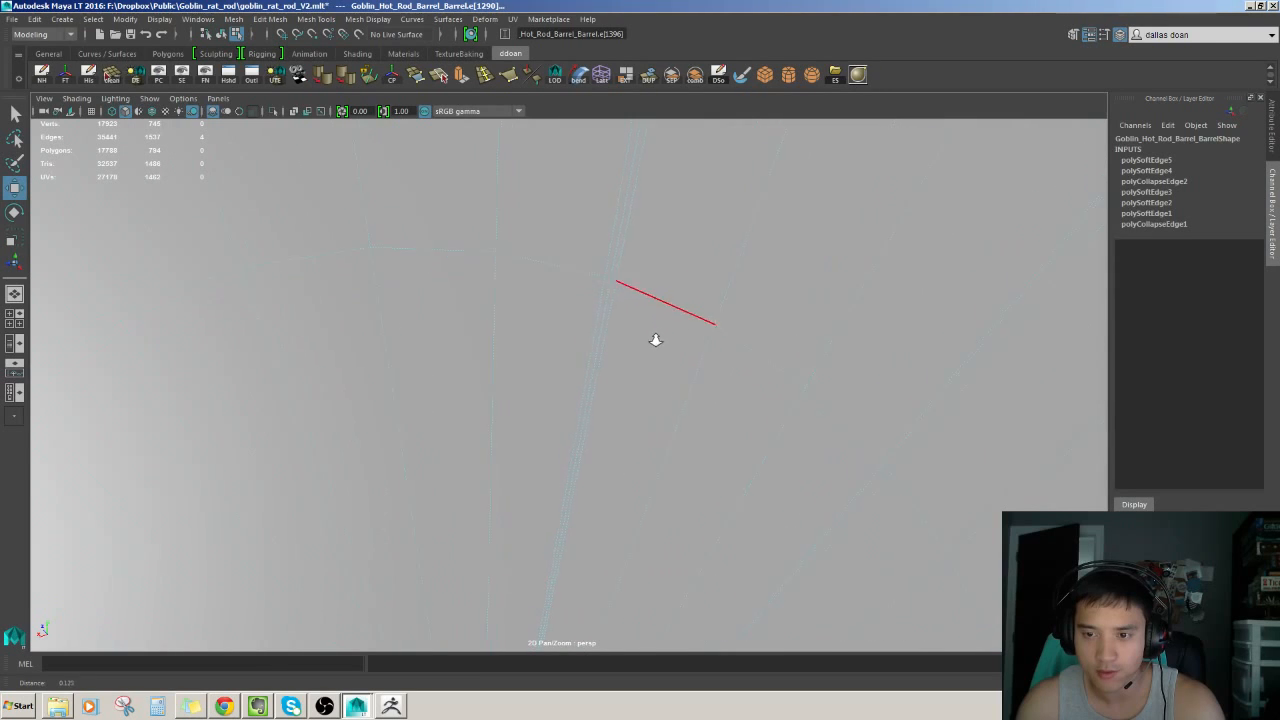
{"action": "right_click_drag", "start_coordinate": [656, 340], "coordinate": [678, 342], "text": "alt"}
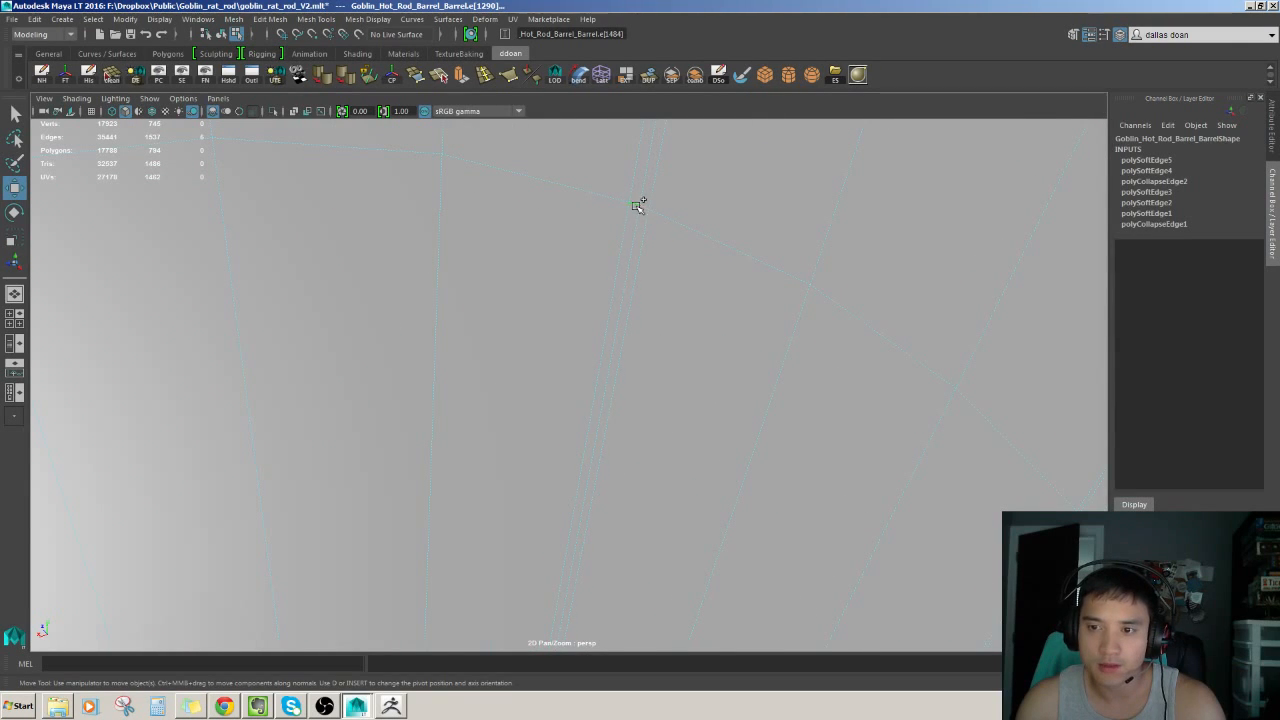
{"action": "right_click_drag", "start_coordinate": [683, 280], "coordinate": [613, 285], "text": "alt"}
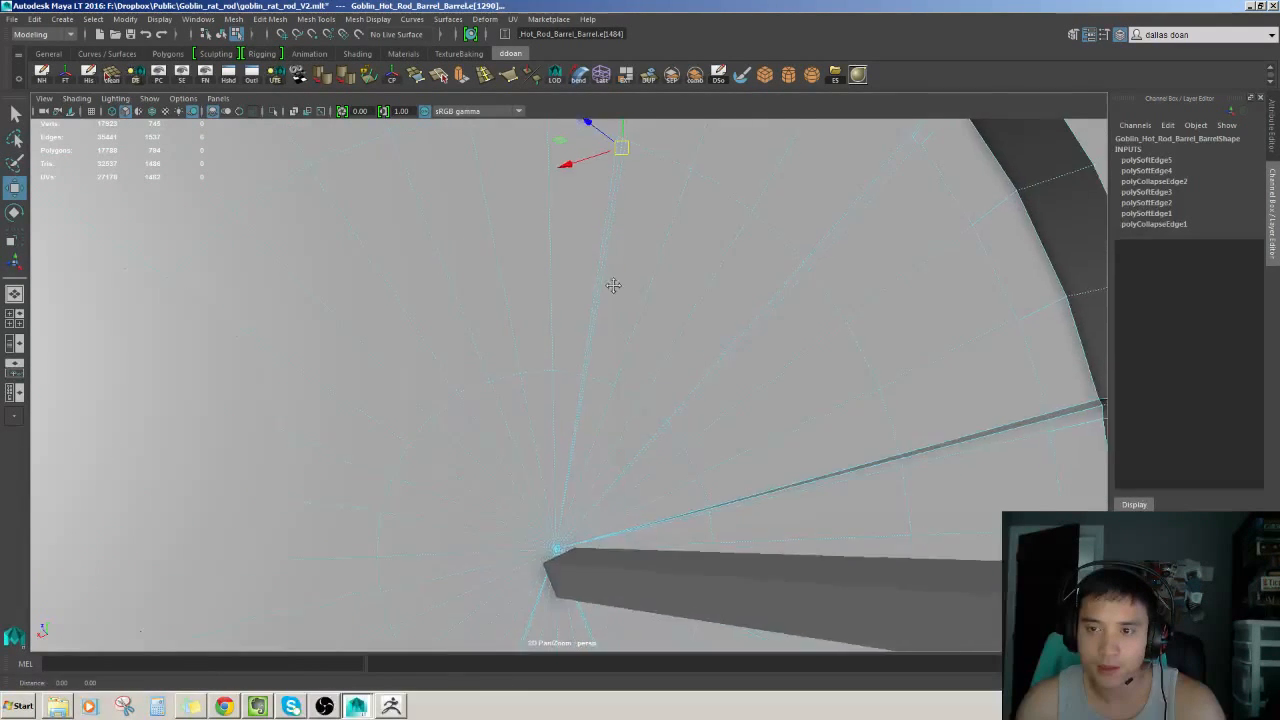
{"action": "middle_click_drag", "start_coordinate": [613, 285], "coordinate": [612, 465], "text": "alt"}
{"action": "right_click_drag", "start_coordinate": [612, 465], "coordinate": [596, 465], "text": "alt"}
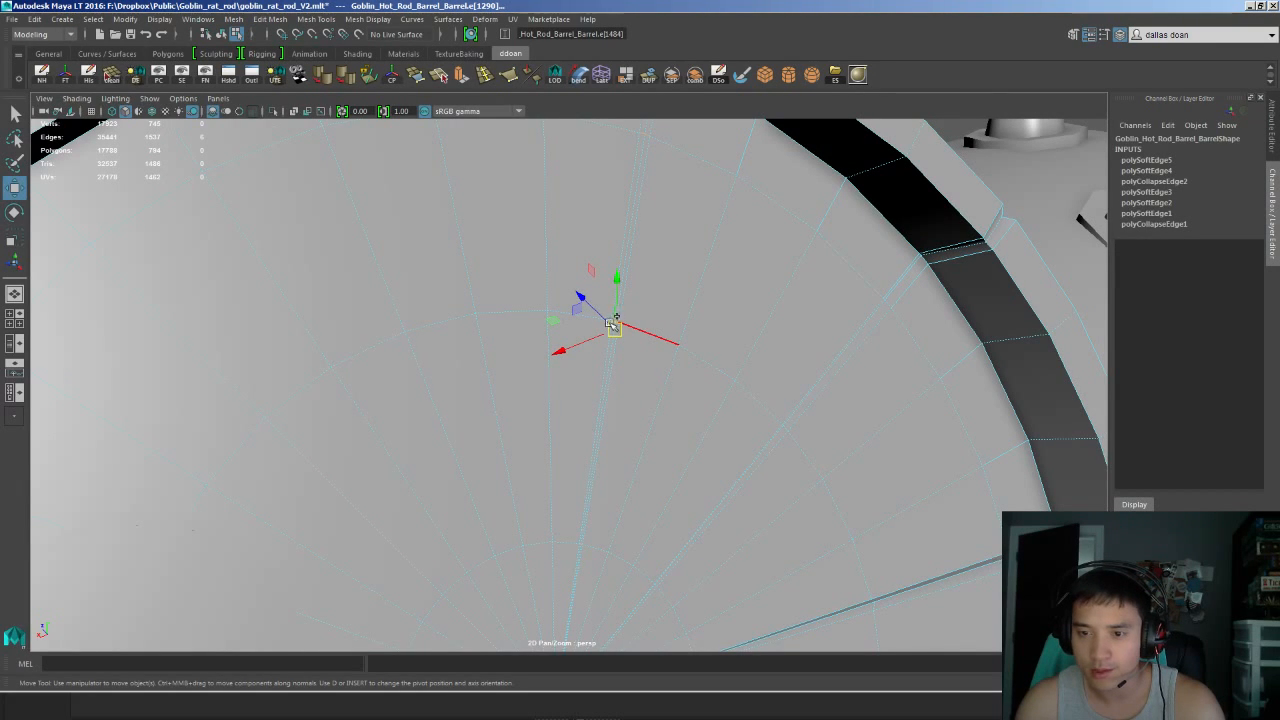
{"action": "right_click_drag", "start_coordinate": [673, 300], "coordinate": [708, 215], "text": "shift"}
Scale the middle rim vertex of the following groove toward its neighbouring vertex to even out the spacing of the parallel edges.
{"action": "right_click_drag", "start_coordinate": [728, 320], "coordinate": [680, 337], "text": "alt"}
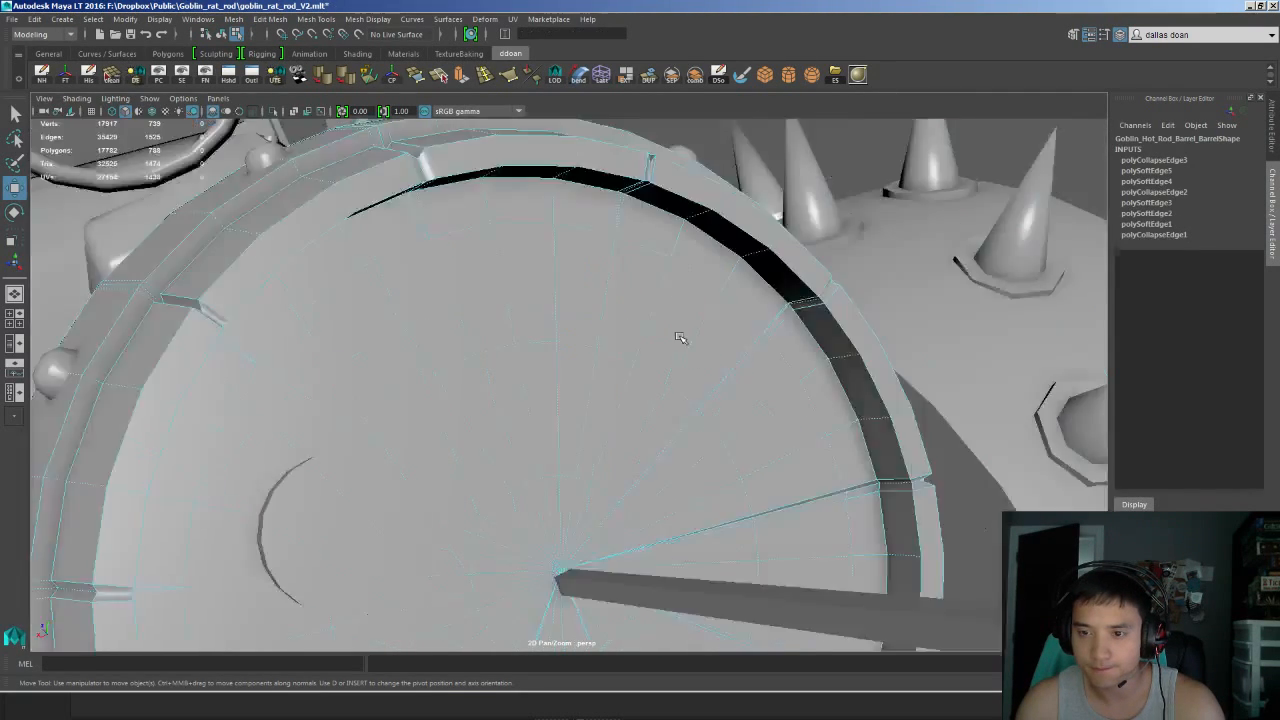
{"action": "left_click_drag", "start_coordinate": [680, 337], "coordinate": [637, 371], "text": "alt"}
{"action": "right_click_drag", "start_coordinate": [637, 371], "coordinate": [580, 360], "text": "alt"}
{"action": "left_click", "coordinate": [639, 322]}
{"action": "left_click_drag", "start_coordinate": [639, 322], "coordinate": [622, 289], "text": "alt"}
{"action": "key", "text": "F9"}
{"action": "left_click", "coordinate": [688, 287]}
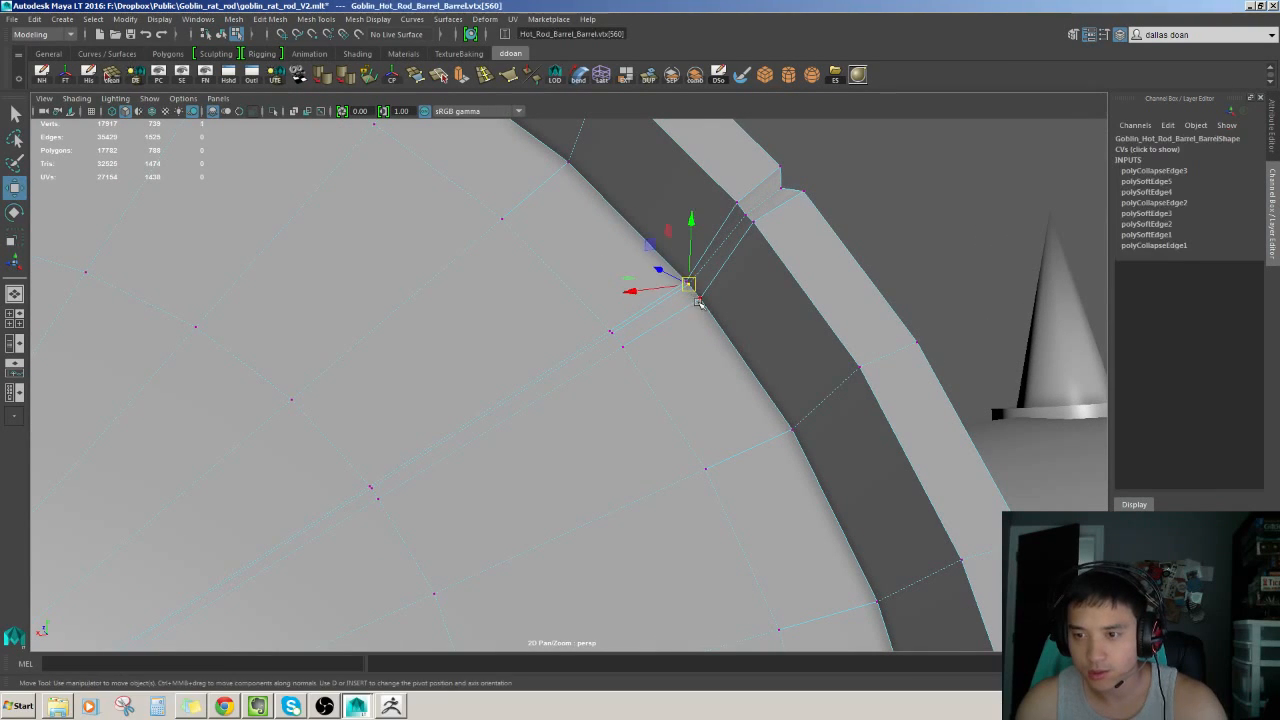
{"action": "key", "text": "r"}
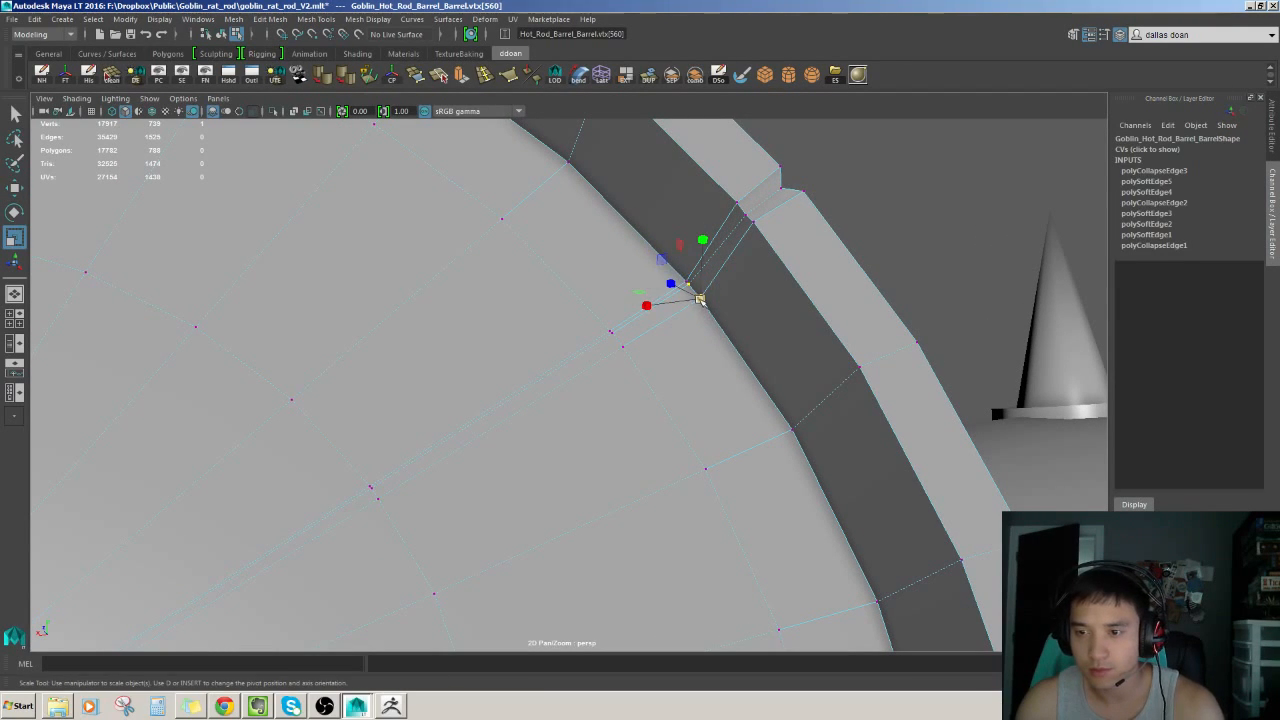
{"action": "left_click_drag", "start_coordinate": [700, 299], "coordinate": [697, 298]}
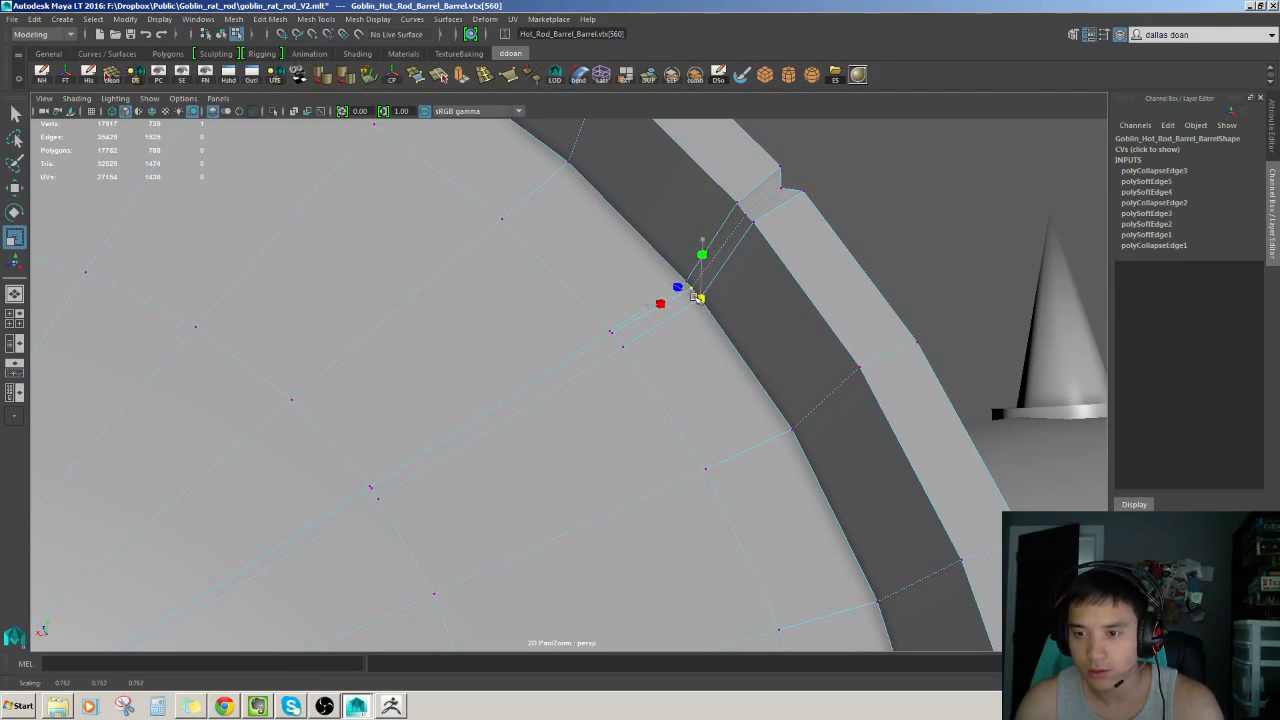
{"action": "left_click", "coordinate": [614, 333]}
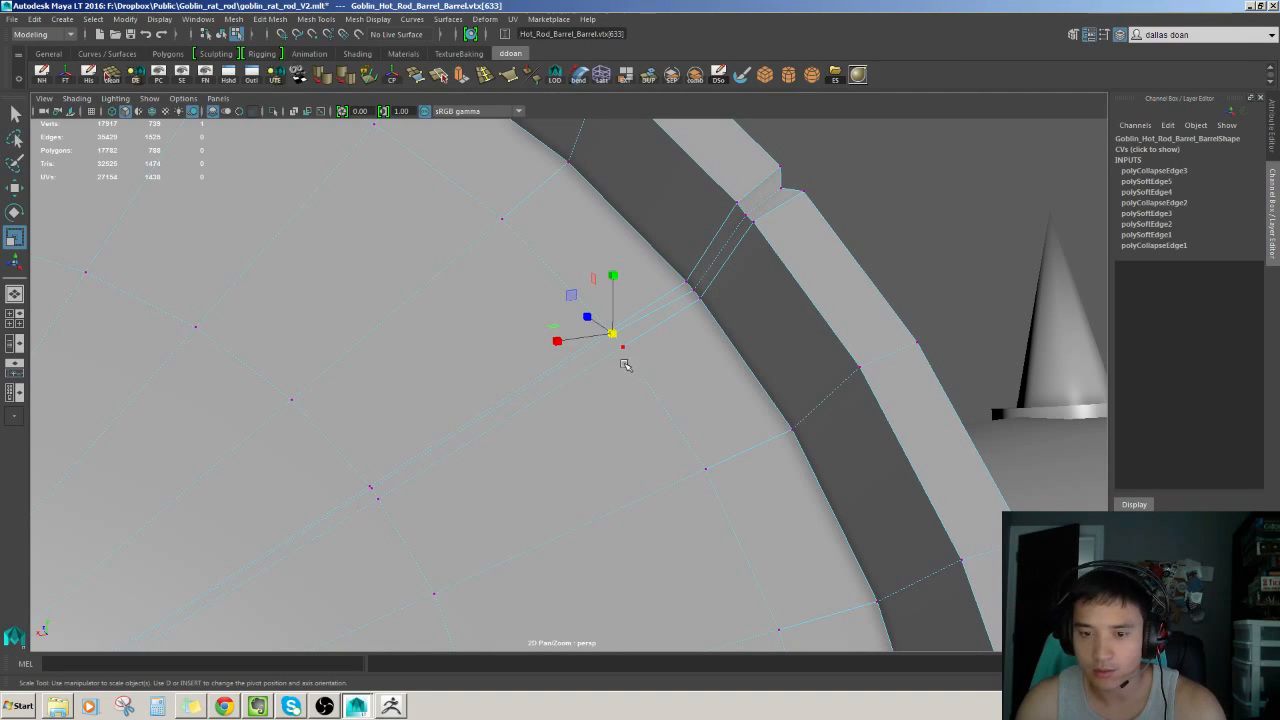
{"action": "key", "text": "w"}
Soften the three parallel radial edges between the rim and the outer ring at the groove with the adjusted rim vertex.
{"action": "right_click_drag", "start_coordinate": [688, 295], "coordinate": [692, 260]}
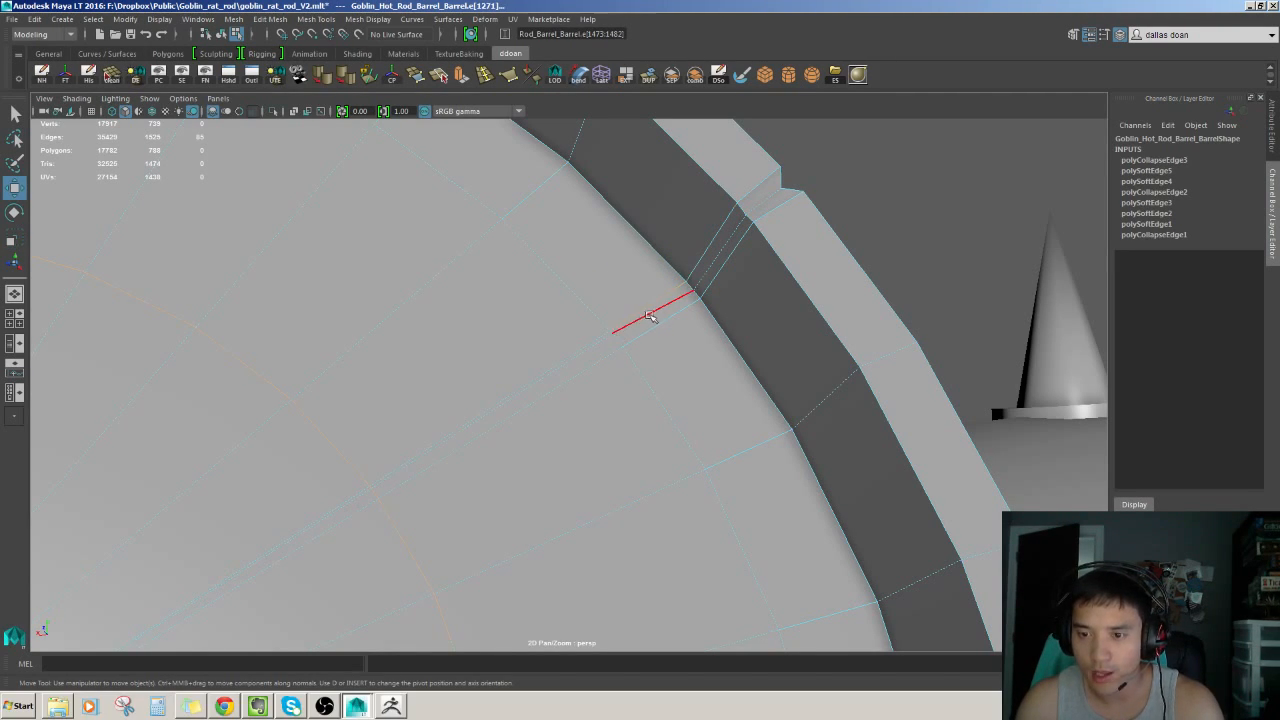
{"action": "scroll", "coordinate": [655, 328], "scroll_direction": "up", "scroll_amount": 1}
{"action": "left_click", "coordinate": [664, 297]}
{"action": "left_click", "coordinate": [648, 307], "text": "shift"}
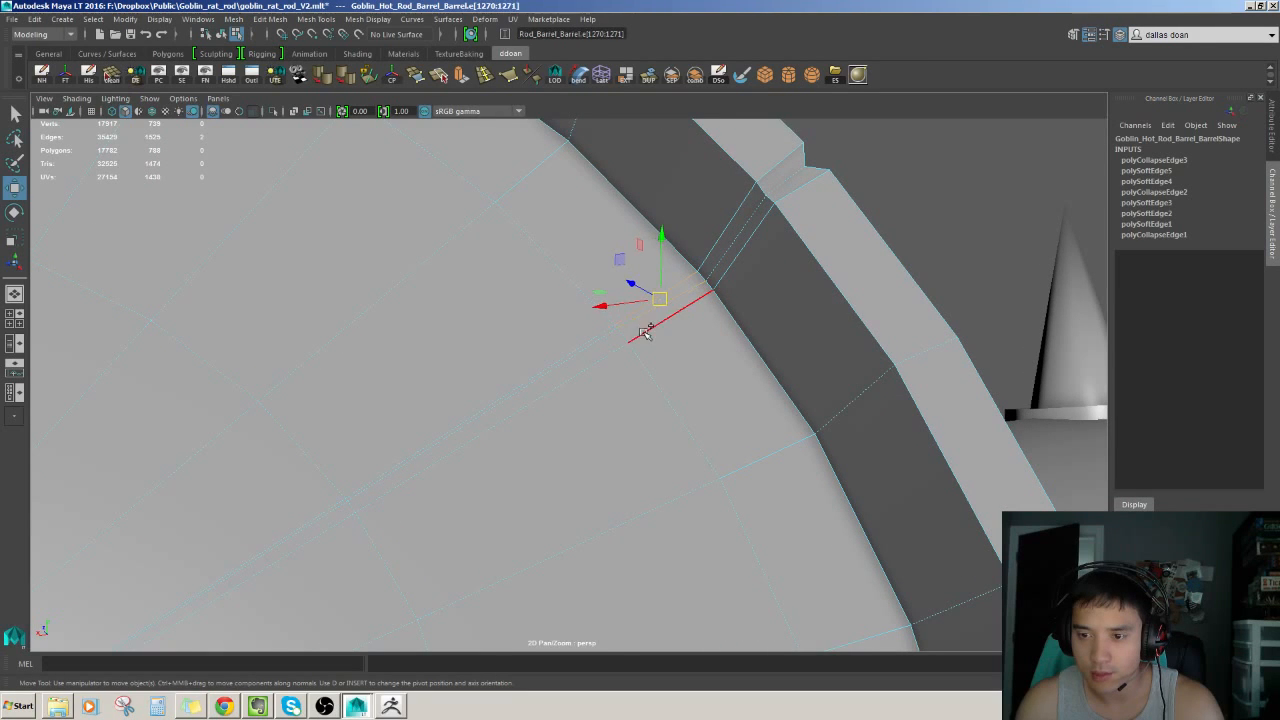
{"action": "left_click", "coordinate": [646, 332], "text": "shift"}
{"action": "right_click_drag", "start_coordinate": [727, 361], "coordinate": [746, 344], "text": "shift"}
{"action": "left_click_drag", "start_coordinate": [673, 338], "coordinate": [673, 331], "text": "alt"}
Collapse the four short edges bridging the same groove's parallel lines on the outer and middle rings.
{"action": "double_click", "coordinate": [652, 306]}
{"action": "right_click_drag", "start_coordinate": [652, 306], "coordinate": [643, 331], "text": "alt"}
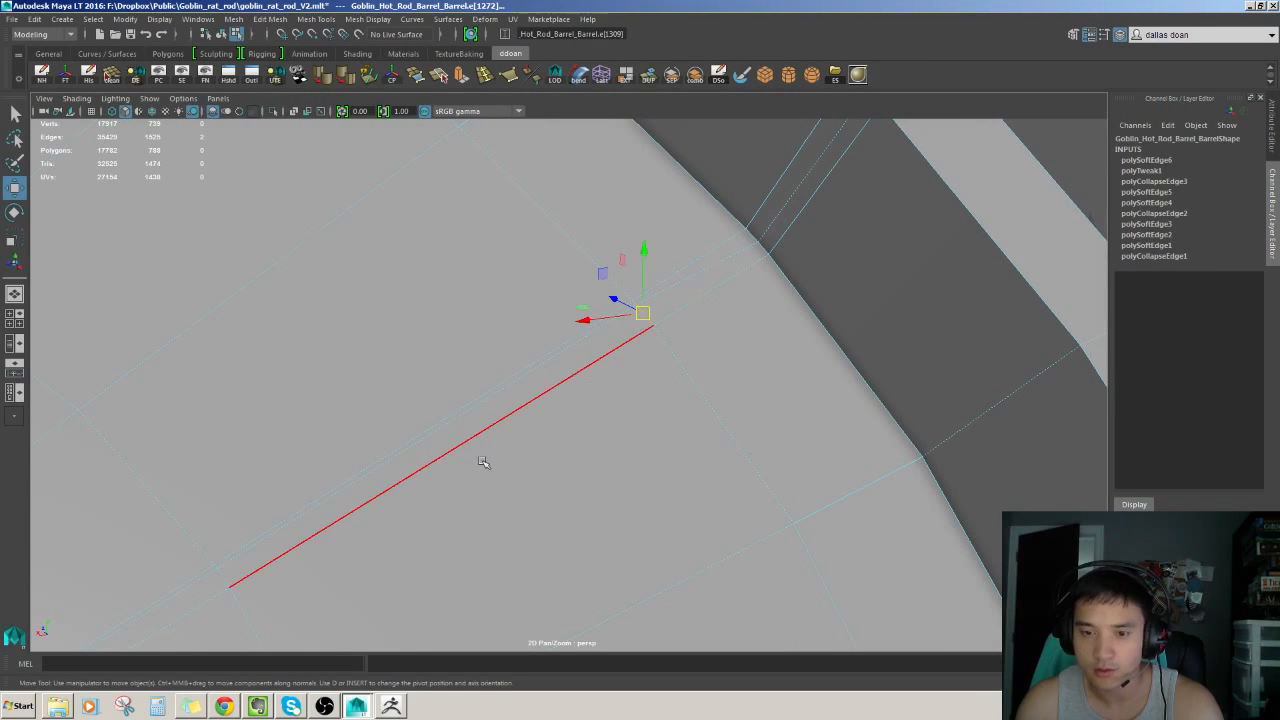
{"action": "left_click_drag", "start_coordinate": [485, 463], "coordinate": [508, 437], "text": "alt"}
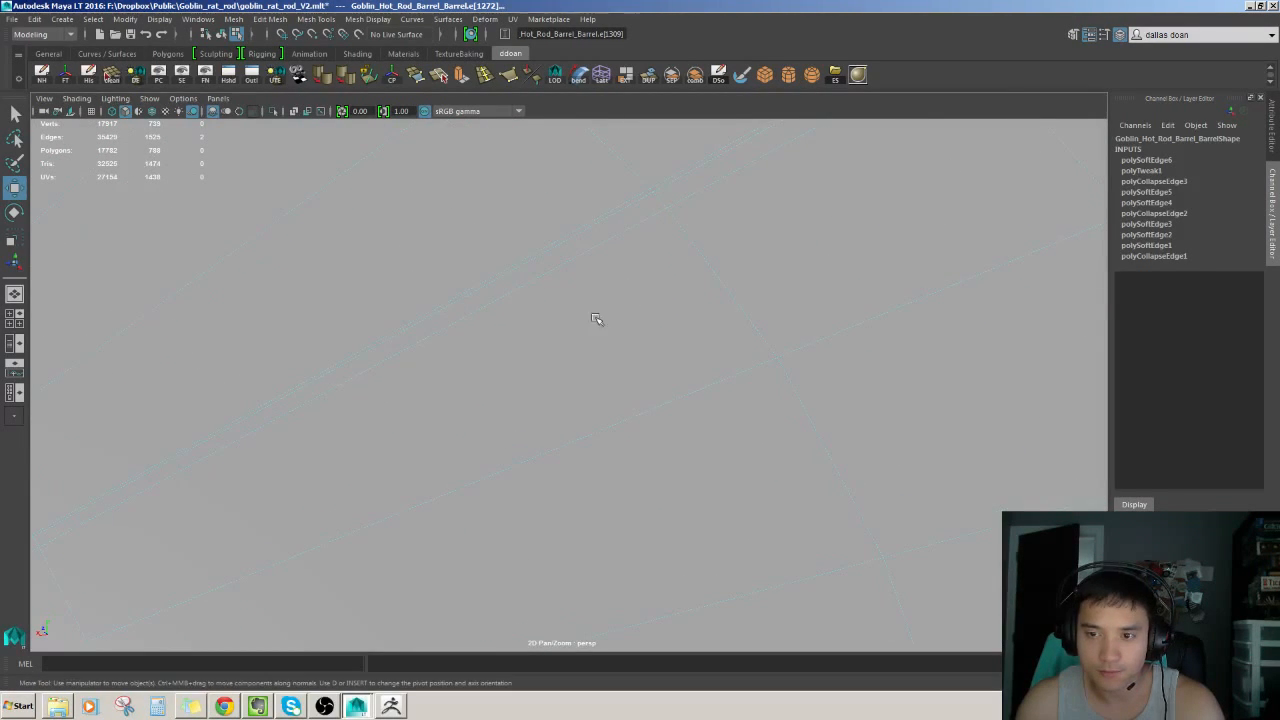
{"action": "left_click_drag", "start_coordinate": [597, 317], "coordinate": [653, 190], "text": "alt"}
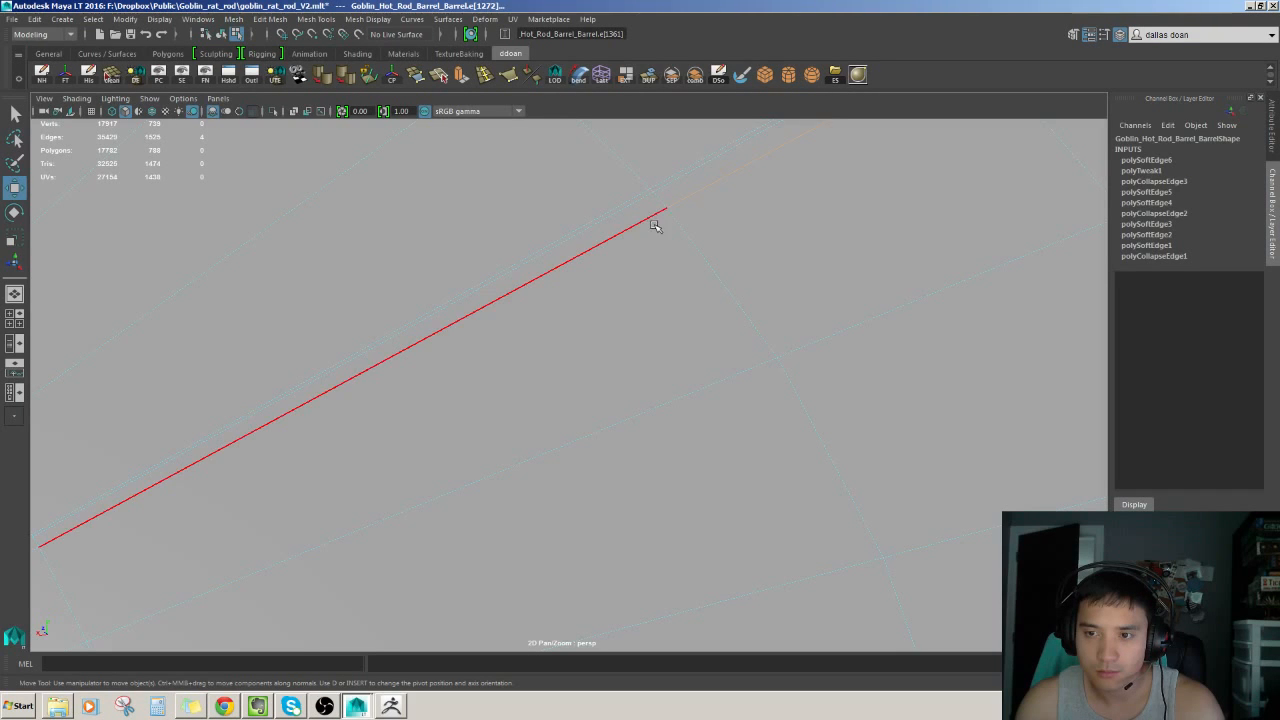
{"action": "right_click_drag", "start_coordinate": [663, 200], "coordinate": [484, 390], "text": "alt"}
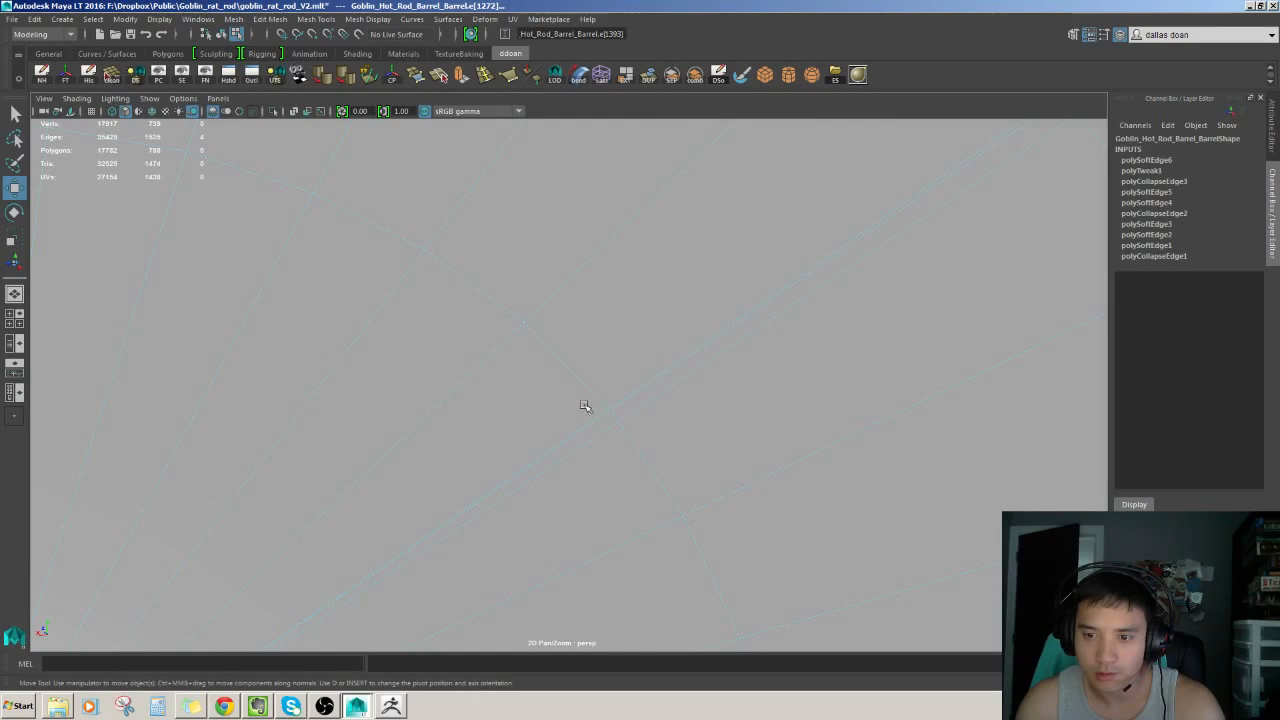
{"action": "mouse_move", "coordinate": [726, 318]}
{"action": "right_mouse_down", "text": "alt"}
{"action": "mouse_move", "coordinate": [711, 329]}
{"action": "mouse_move", "coordinate": [737, 306]}
{"action": "right_mouse_up", "text": "alt"}
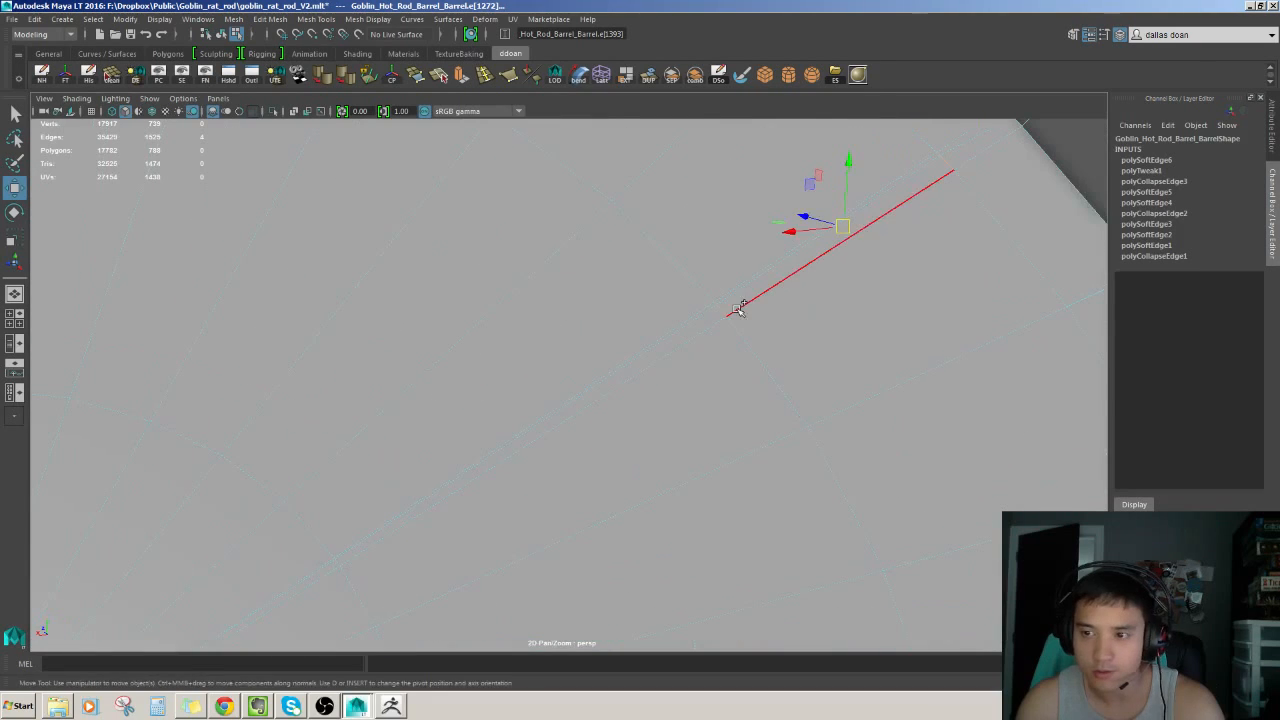
{"action": "key", "text": "Delete"}
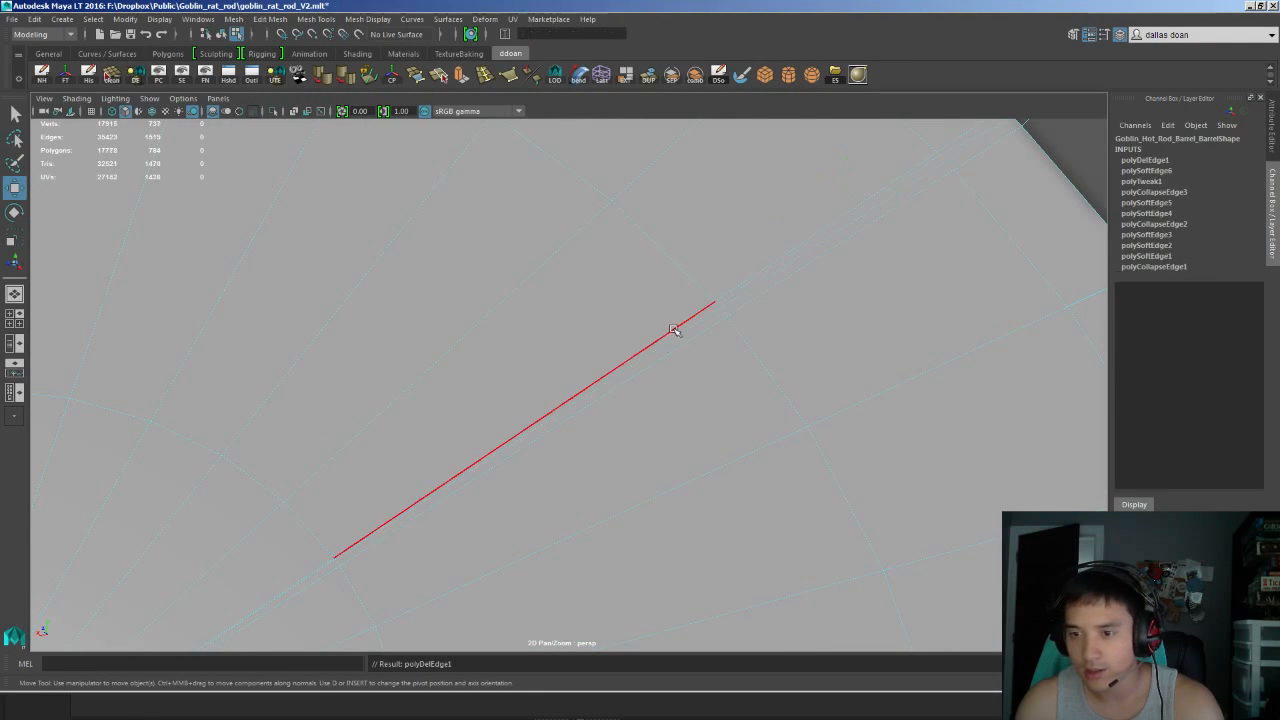
{"action": "right_click_drag", "start_coordinate": [574, 371], "coordinate": [623, 334], "text": "alt"}
{"action": "key", "text": "ctrl+z"}
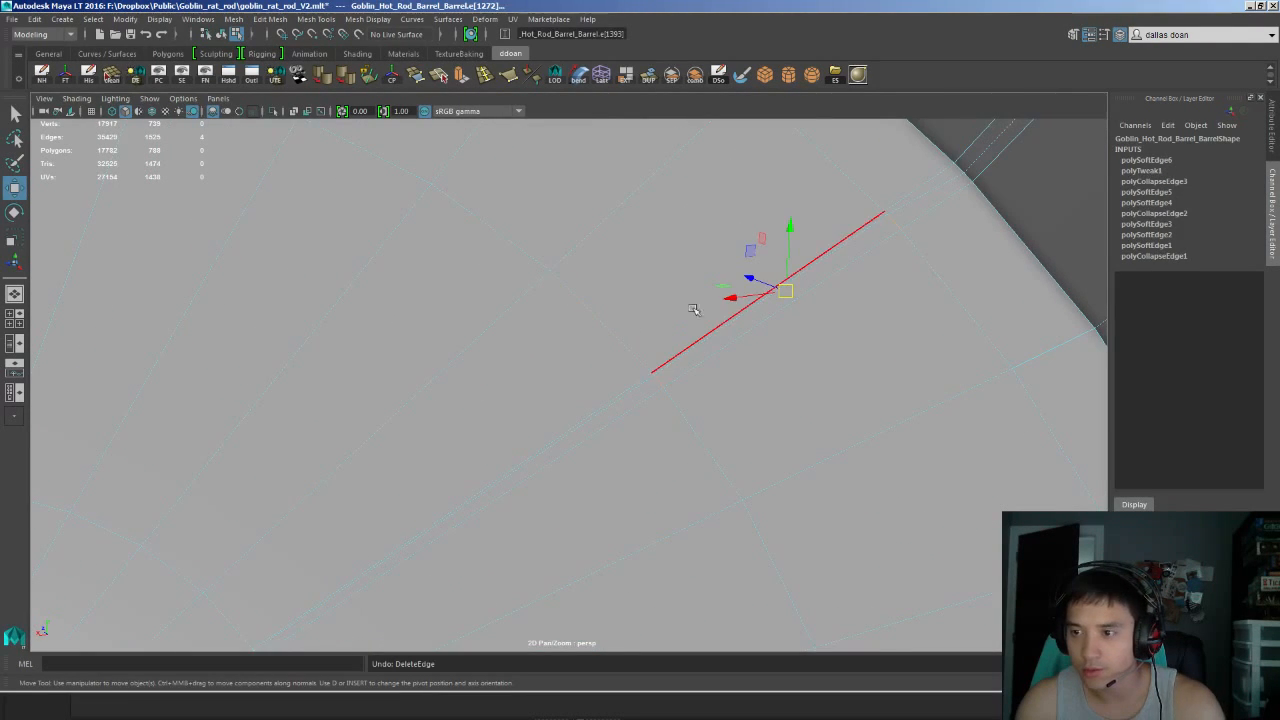
{"action": "right_click_drag", "start_coordinate": [775, 280], "coordinate": [764, 304], "text": "shift"}
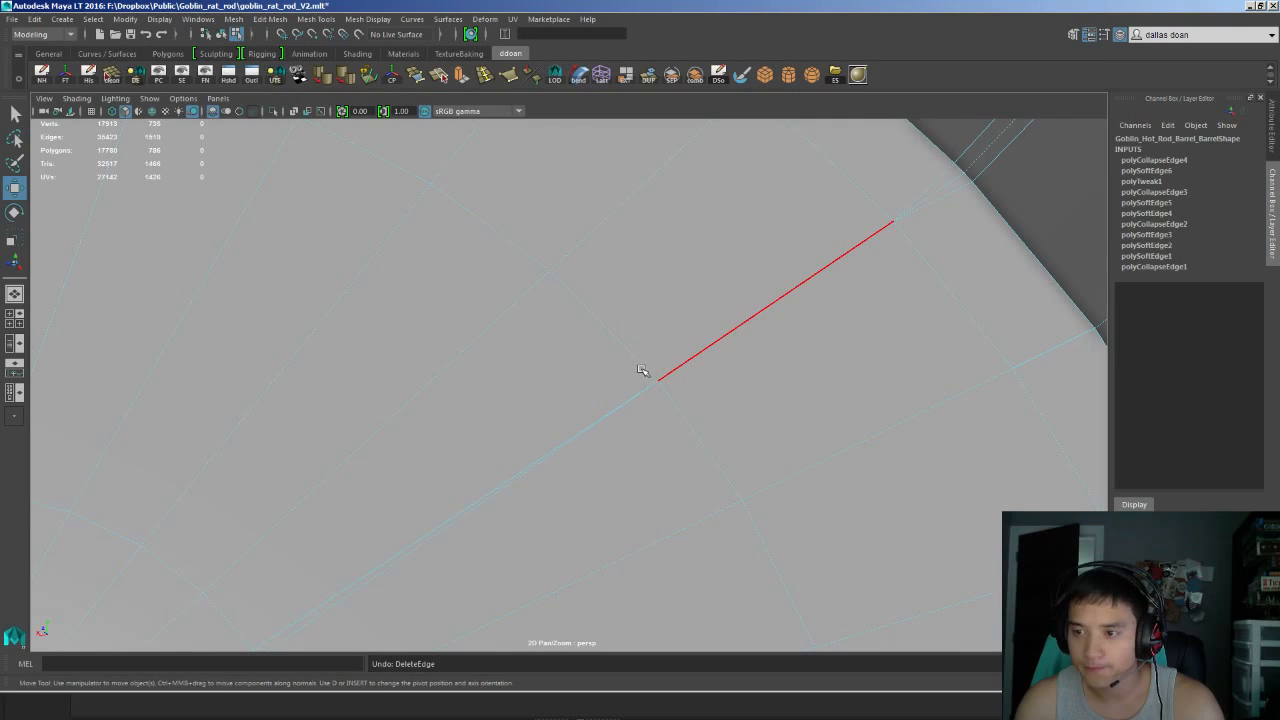
Collapse the two remaining short edges bridging the groove's parallel lines on the inner ring.
{"action": "middle_click_drag", "start_coordinate": [646, 374], "coordinate": [663, 337], "text": "alt"}
{"action": "right_click_drag", "start_coordinate": [663, 337], "coordinate": [697, 323], "text": "alt"}
{"action": "middle_click_drag", "start_coordinate": [697, 322], "coordinate": [689, 321], "text": "alt"}
{"action": "right_click_drag", "start_coordinate": [689, 321], "coordinate": [691, 346], "text": "alt"}
{"action": "left_click", "coordinate": [689, 284]}
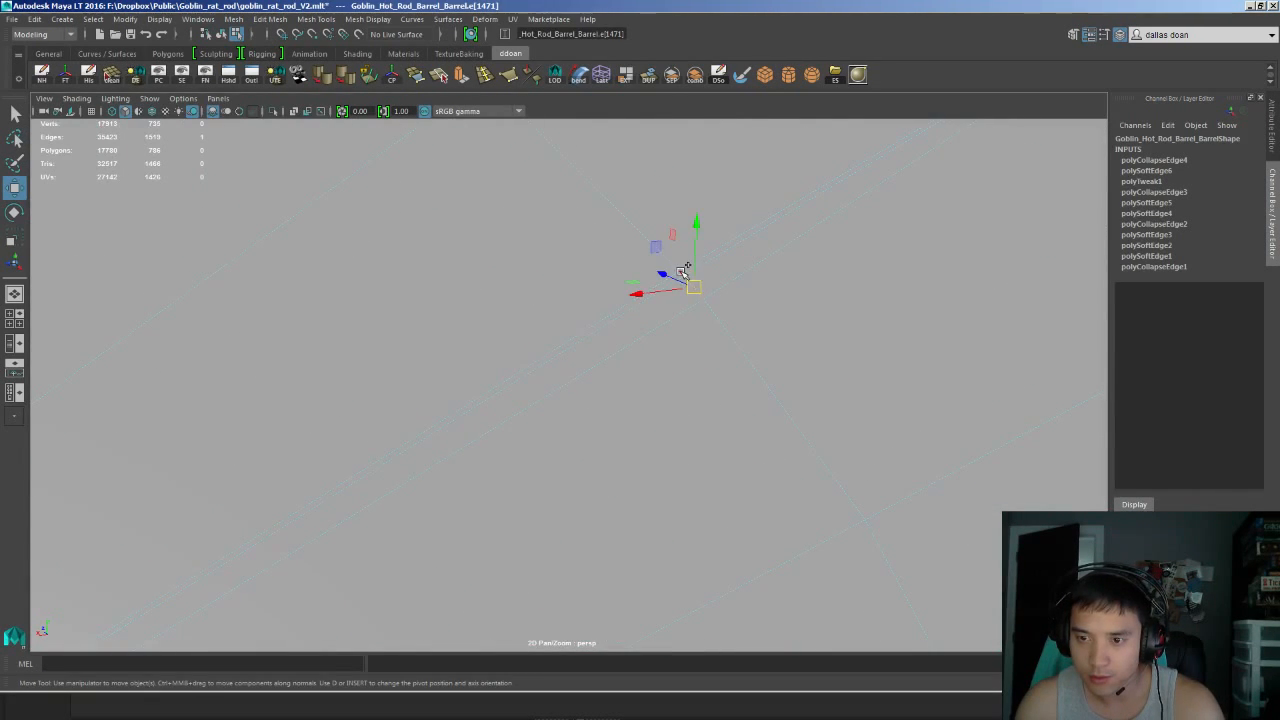
{"action": "left_click", "coordinate": [683, 273], "text": "shift"}
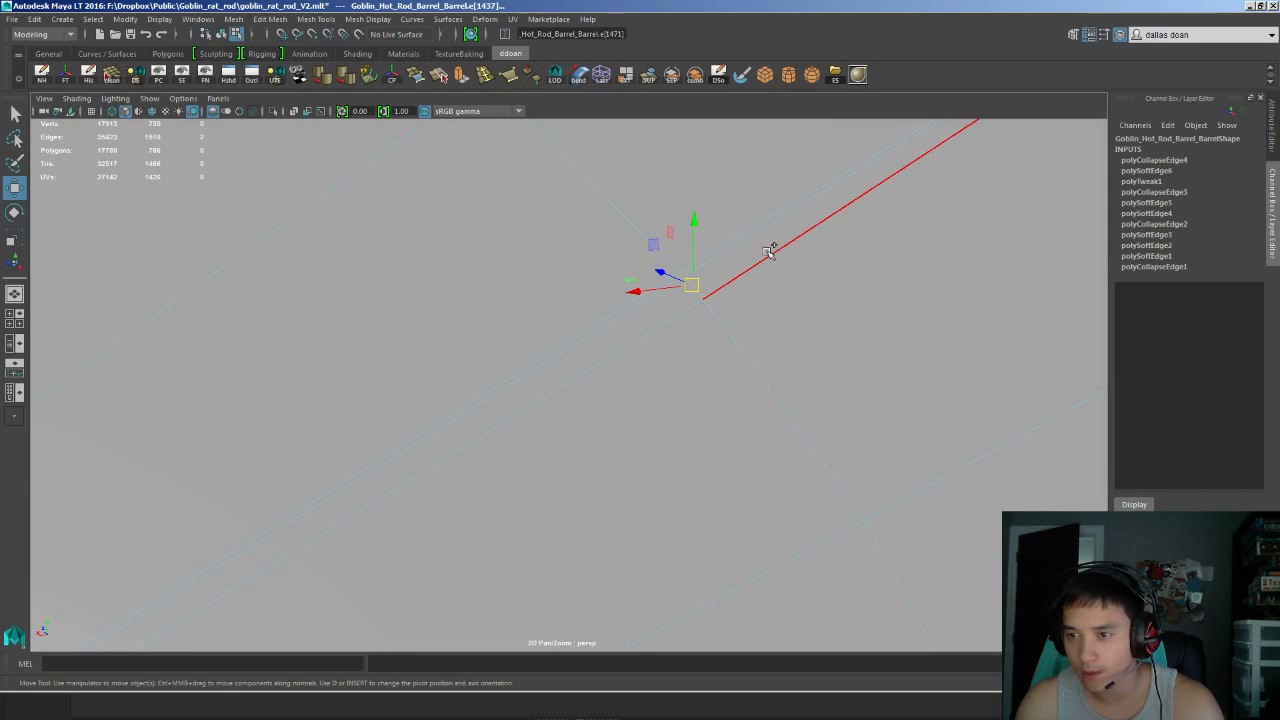
{"action": "right_click_drag", "start_coordinate": [809, 256], "coordinate": [798, 280], "text": "shift"}
Soften the two radial edges between the rim and the outer ring that lie between the two newly collapsed grooves.
{"action": "right_click_drag", "start_coordinate": [790, 288], "coordinate": [700, 343], "text": "alt"}
{"action": "left_click_drag", "start_coordinate": [700, 343], "coordinate": [680, 363], "text": "alt"}
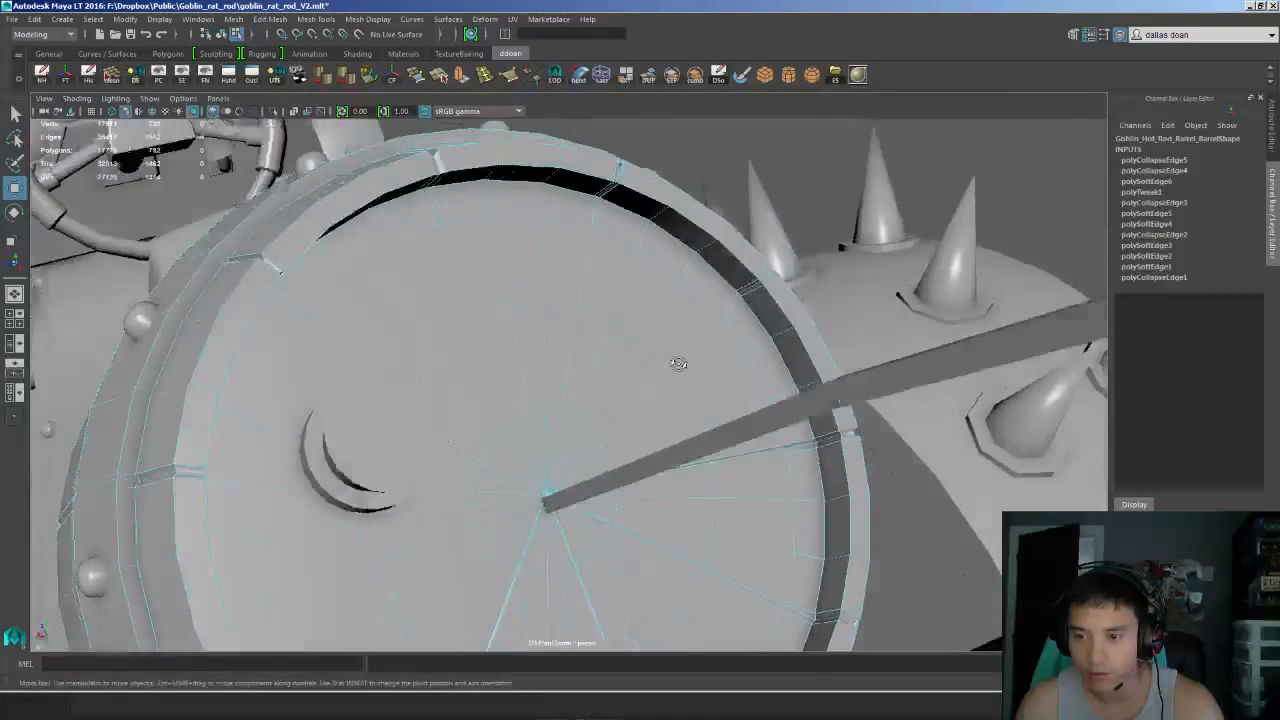
{"action": "right_click_drag", "start_coordinate": [680, 363], "coordinate": [640, 300], "text": "alt"}
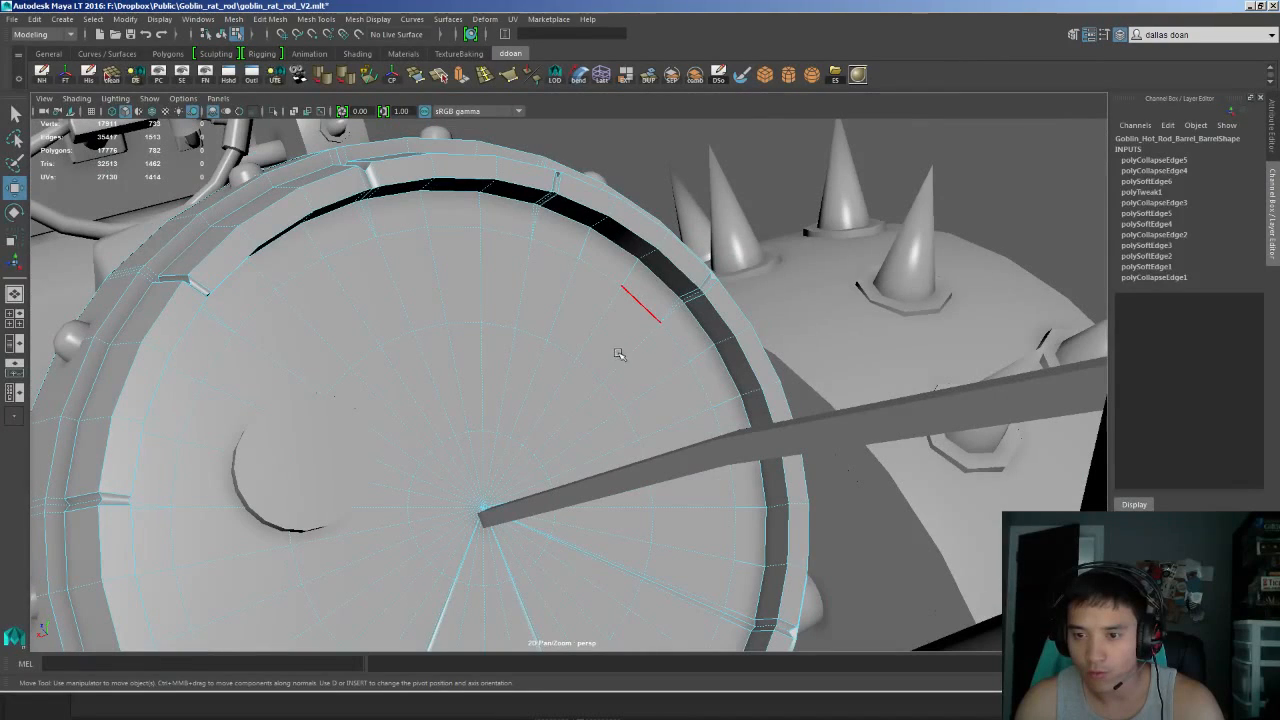
{"action": "left_click", "coordinate": [585, 243]}
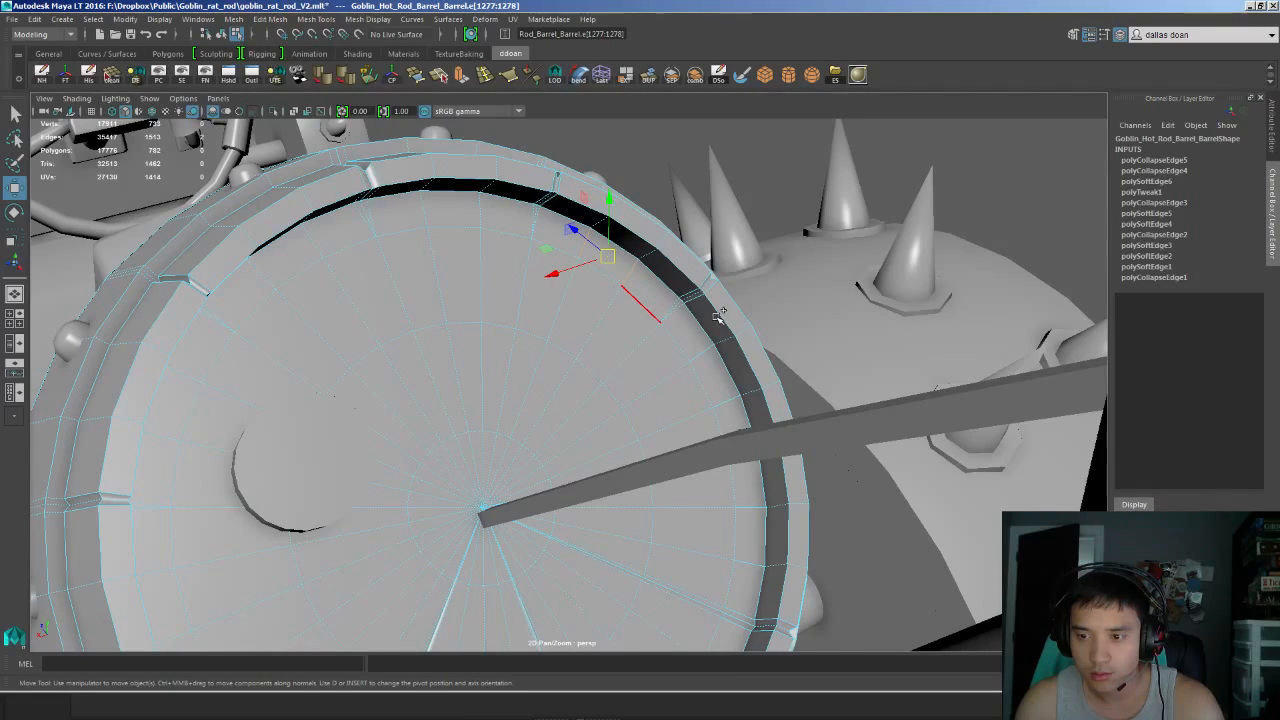
{"action": "right_click_drag", "start_coordinate": [760, 301], "coordinate": [762, 304], "text": "shift"}
{"action": "right_click_drag", "start_coordinate": [745, 305], "coordinate": [626, 334], "text": "alt"}
{"action": "left_click_drag", "start_coordinate": [626, 334], "coordinate": [666, 403], "text": "alt"}
{"action": "right_click_drag", "start_coordinate": [666, 403], "coordinate": [680, 390], "text": "alt"}
{"action": "left_click_drag", "start_coordinate": [680, 390], "coordinate": [638, 328], "text": "alt"}
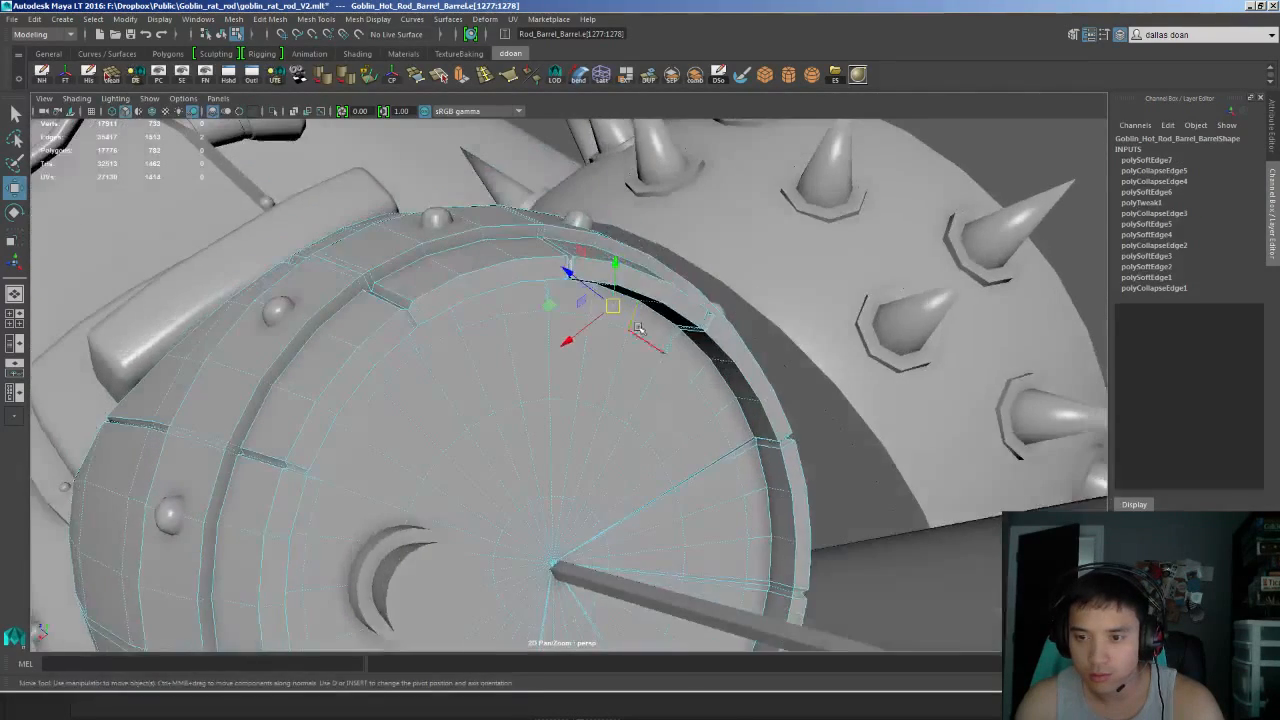
Delete the barrel's construction history and return the barrel to edge selection mode.
{"action": "right_click_drag", "start_coordinate": [634, 405], "coordinate": [662, 380]}
{"action": "right_click_drag", "start_coordinate": [662, 380], "coordinate": [640, 395], "text": "alt"}
{"action": "left_click_drag", "start_coordinate": [640, 395], "coordinate": [706, 344], "text": "alt"}
{"action": "key", "text": "alt+shift+d"}
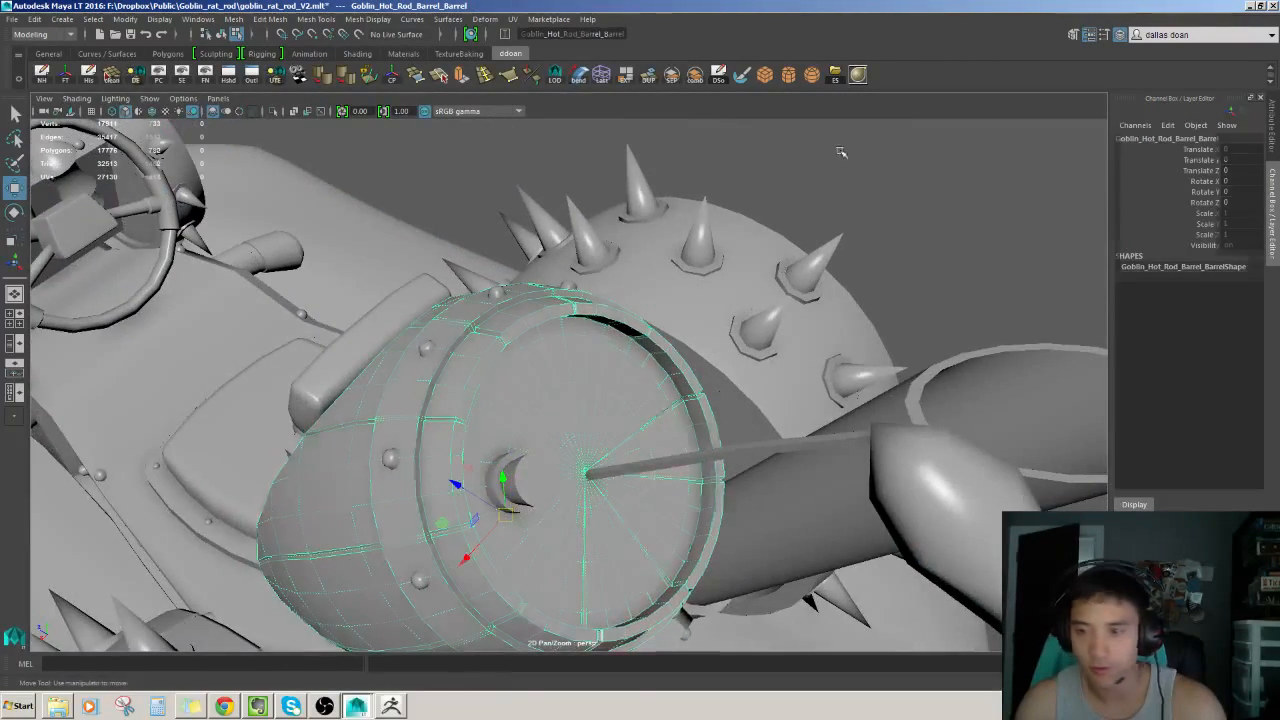
{"action": "left_click", "coordinate": [840, 151]}
{"action": "left_click_drag", "start_coordinate": [800, 220], "coordinate": [700, 325], "text": "alt"}
{"action": "right_click_drag", "start_coordinate": [700, 325], "coordinate": [735, 333], "text": "alt"}
{"action": "left_click_drag", "start_coordinate": [735, 333], "coordinate": [631, 380], "text": "alt"}
{"action": "right_click_drag", "start_coordinate": [631, 380], "coordinate": [626, 340]}
{"action": "left_click_drag", "start_coordinate": [626, 340], "coordinate": [591, 363], "text": "alt"}
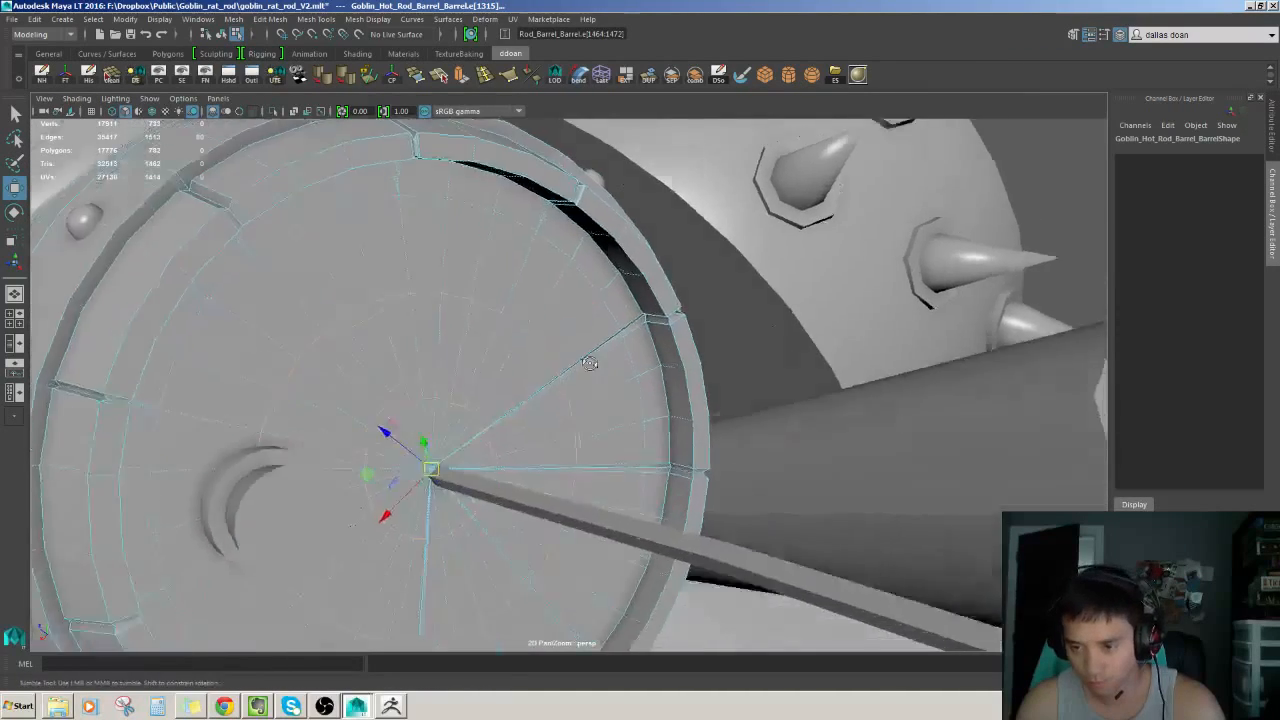
Collapse the short edges bridging the parallel lines of the next radial groove on the end cap, from outer to inner ring.
{"action": "right_click_drag", "start_coordinate": [591, 363], "coordinate": [640, 360], "text": "alt"}
{"action": "left_click_drag", "start_coordinate": [640, 360], "coordinate": [568, 358], "text": "alt"}
{"action": "mouse_move", "coordinate": [568, 358]}
{"action": "right_mouse_down", "text": "alt"}
{"action": "mouse_move", "coordinate": [594, 366]}
{"action": "mouse_move", "coordinate": [571, 354]}
{"action": "right_mouse_up", "text": "alt"}
{"action": "left_click_drag", "start_coordinate": [571, 354], "coordinate": [655, 318], "text": "alt"}
{"action": "right_click_drag", "start_coordinate": [655, 318], "coordinate": [634, 319], "text": "alt"}
{"action": "left_click_drag", "start_coordinate": [634, 319], "coordinate": [677, 277], "text": "alt"}
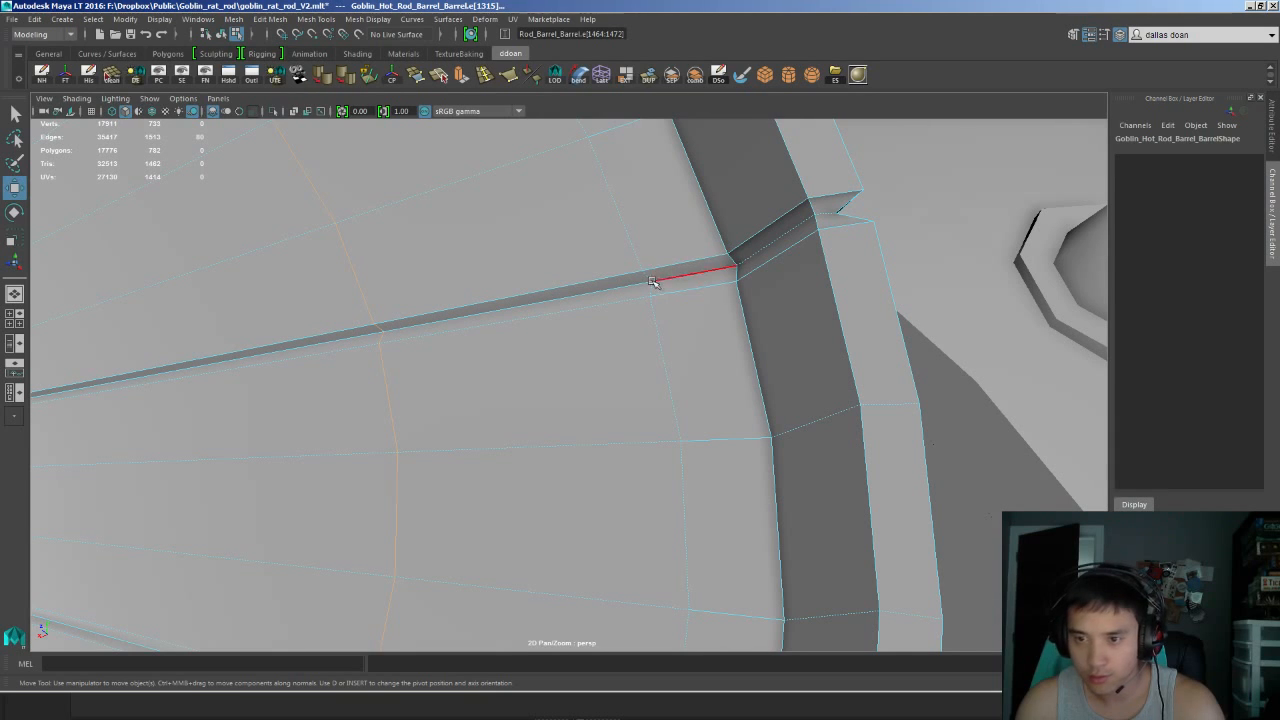
{"action": "left_click", "coordinate": [652, 282]}
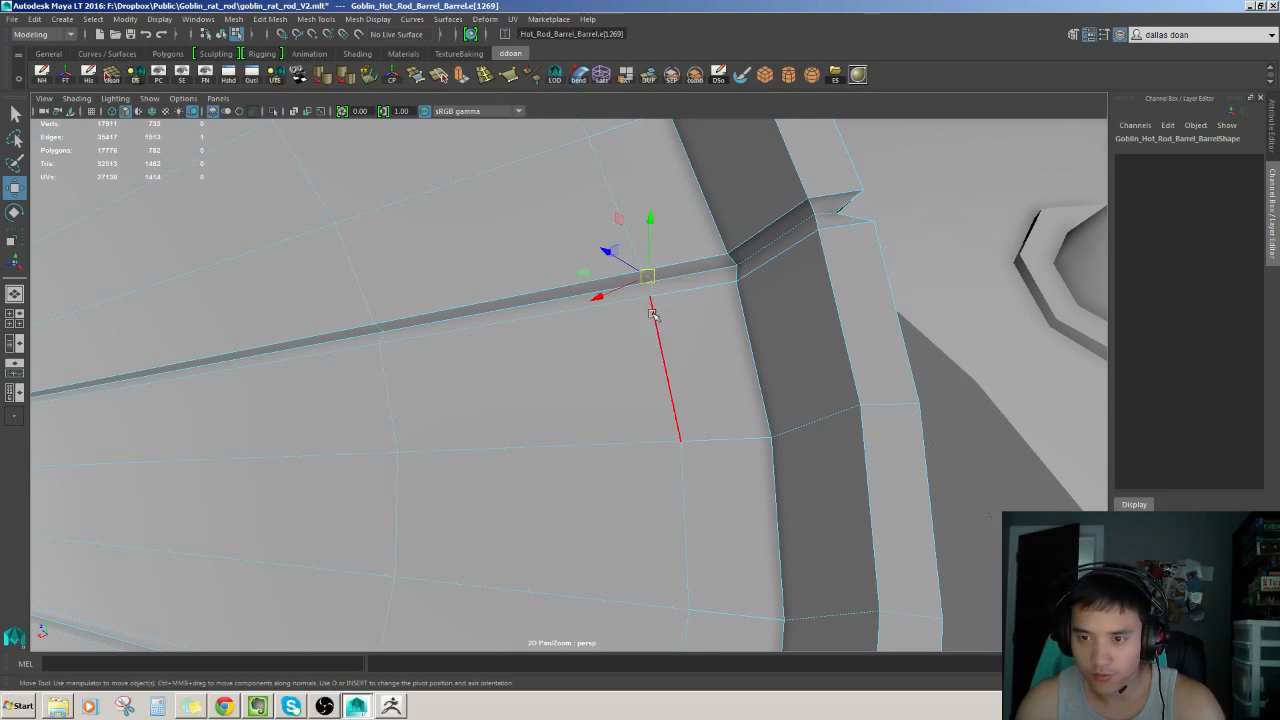
{"action": "left_click", "coordinate": [381, 337]}
{"action": "middle_click_drag", "start_coordinate": [378, 376], "coordinate": [471, 386], "text": "alt"}
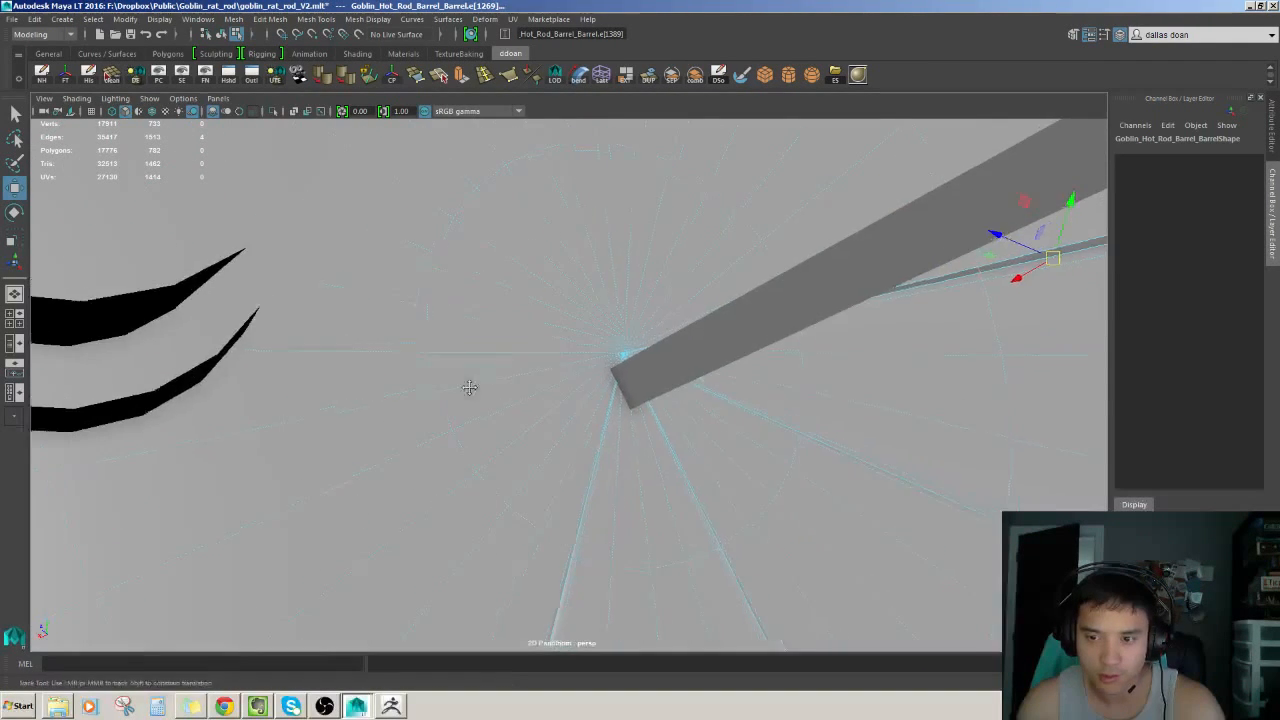
{"action": "left_click_drag", "start_coordinate": [471, 386], "coordinate": [620, 323], "text": "alt"}
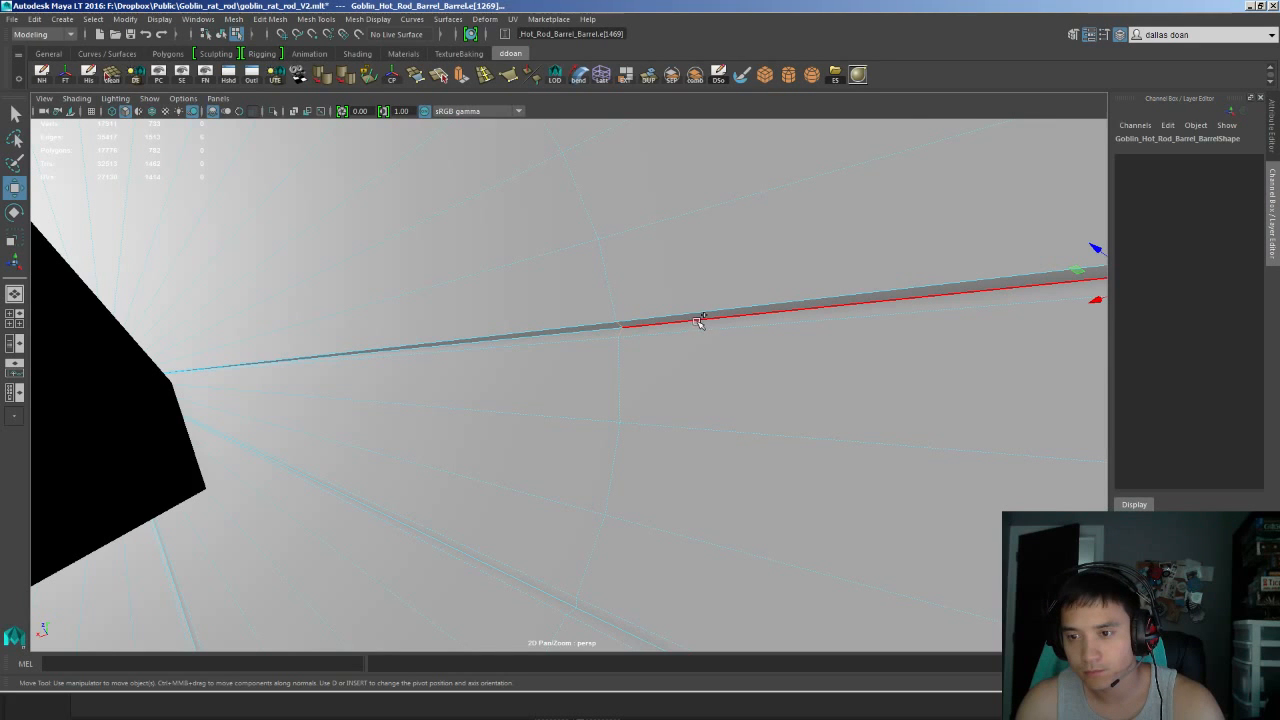
{"action": "right_click_drag", "start_coordinate": [691, 285], "coordinate": [614, 314], "text": "shift"}
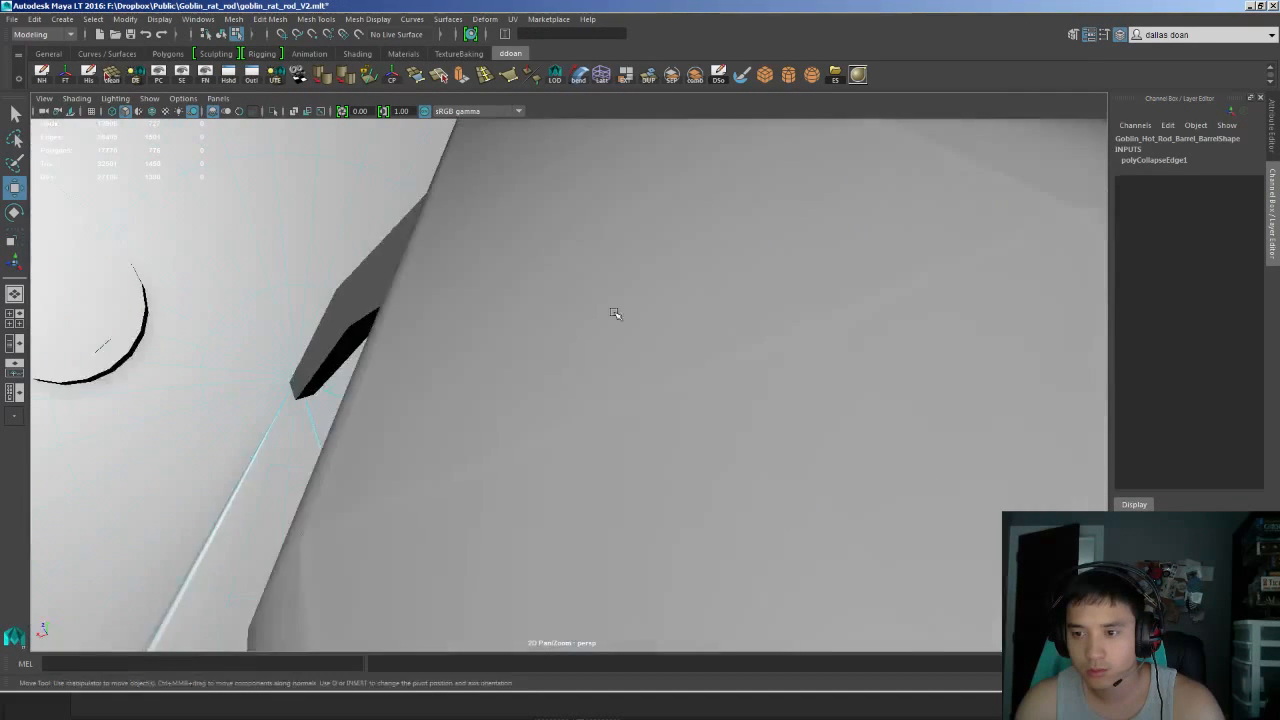
Soften the short radial edges between the rim and the outer ring at the newly collapsed groove.
{"action": "left_click_drag", "start_coordinate": [614, 314], "coordinate": [650, 362], "text": "alt"}
{"action": "right_click_drag", "start_coordinate": [650, 362], "coordinate": [688, 370], "text": "alt"}
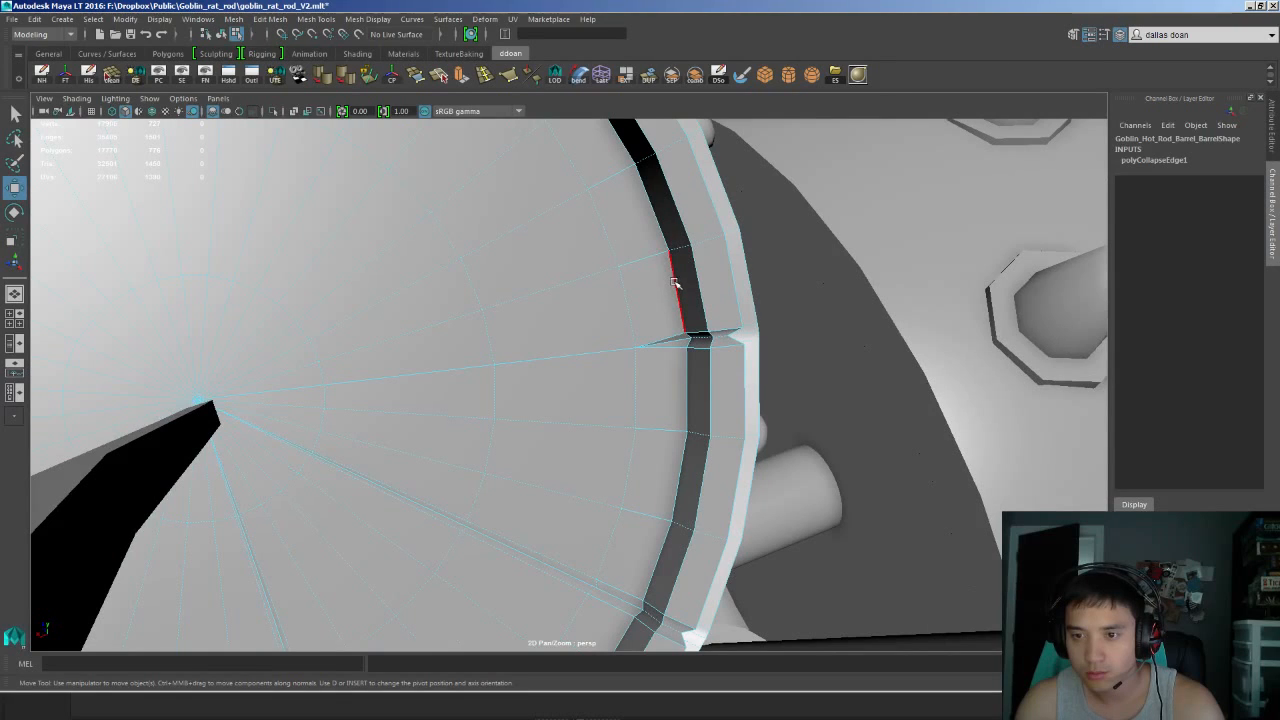
{"action": "left_click", "coordinate": [663, 352]}
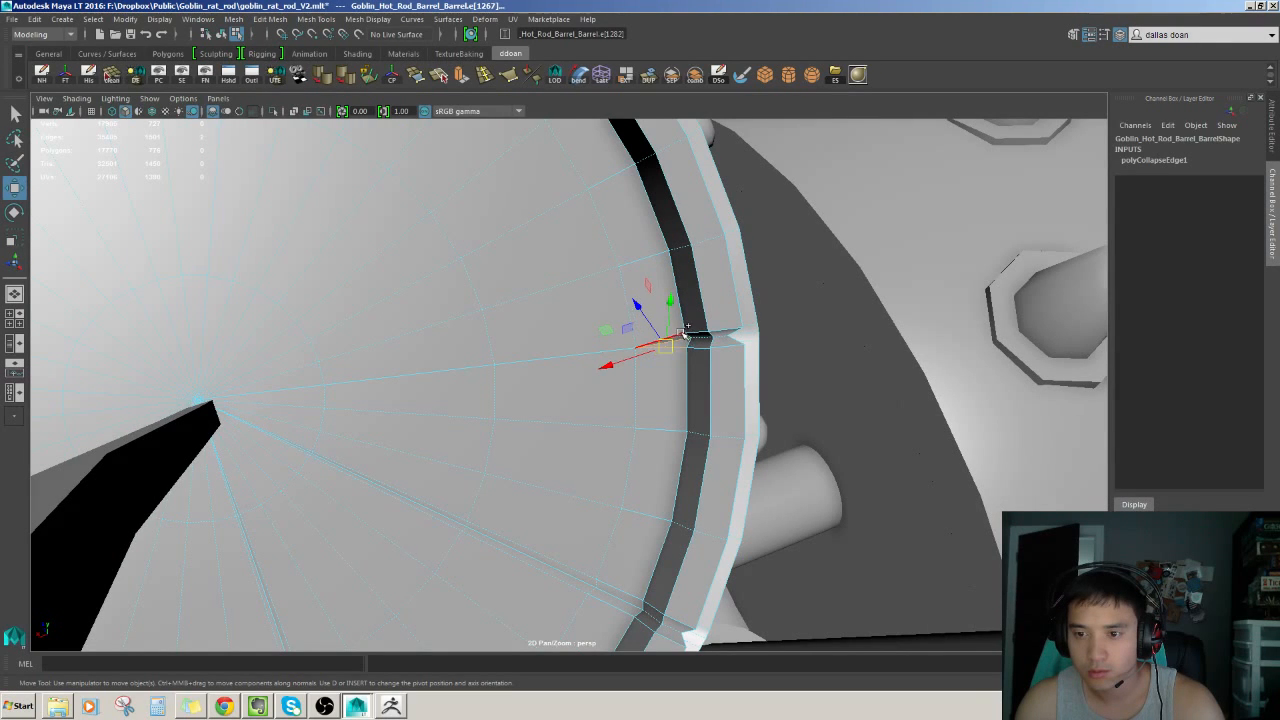
{"action": "left_click", "coordinate": [683, 334], "text": "shift"}
{"action": "middle_click_drag", "start_coordinate": [645, 243], "coordinate": [643, 310], "text": "alt"}
{"action": "left_click", "coordinate": [652, 321], "text": "shift"}
{"action": "left_click", "coordinate": [609, 249], "text": "shift"}
{"action": "middle_click_drag", "start_coordinate": [606, 248], "coordinate": [598, 288], "text": "alt"}
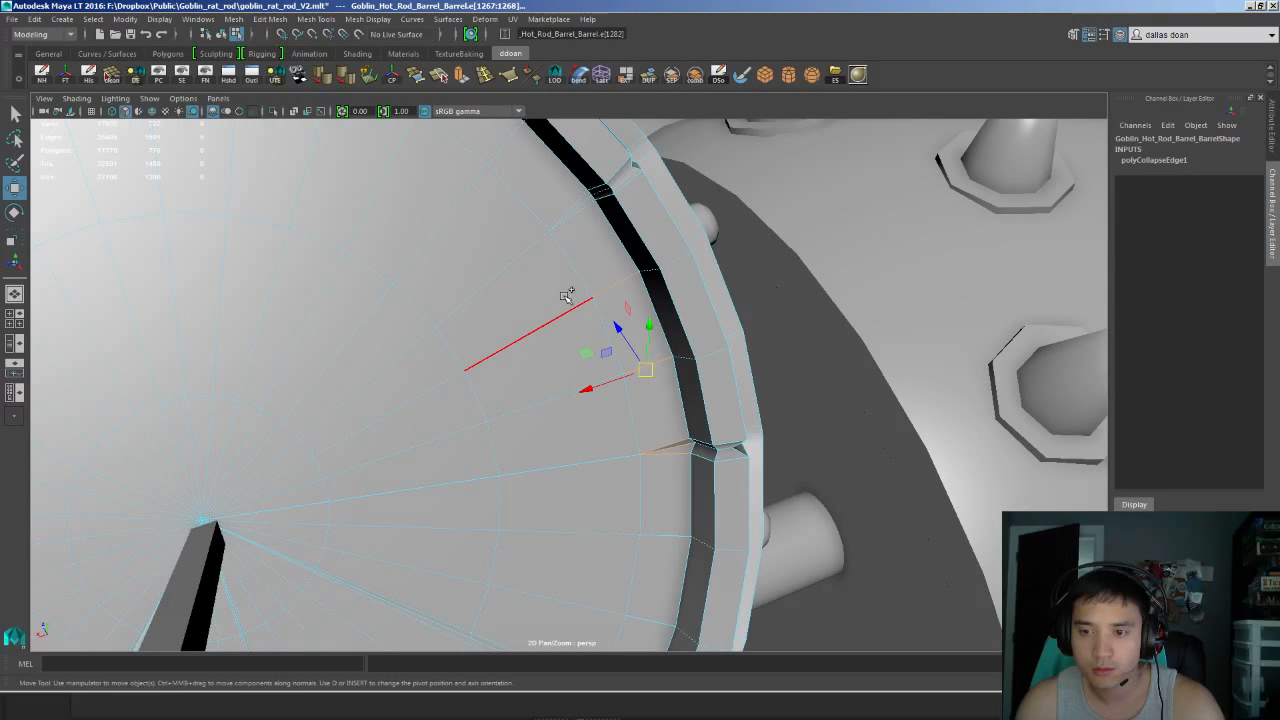
{"action": "right_click_drag", "start_coordinate": [648, 322], "coordinate": [543, 409], "text": "shift"}
Soften the remaining radial edges of the collapsed groove, running from the outer ring inward to the cap's centre.
{"action": "middle_click_drag", "start_coordinate": [546, 452], "coordinate": [566, 428], "text": "alt"}
{"action": "middle_click_drag", "start_coordinate": [561, 473], "coordinate": [580, 423], "text": "alt"}
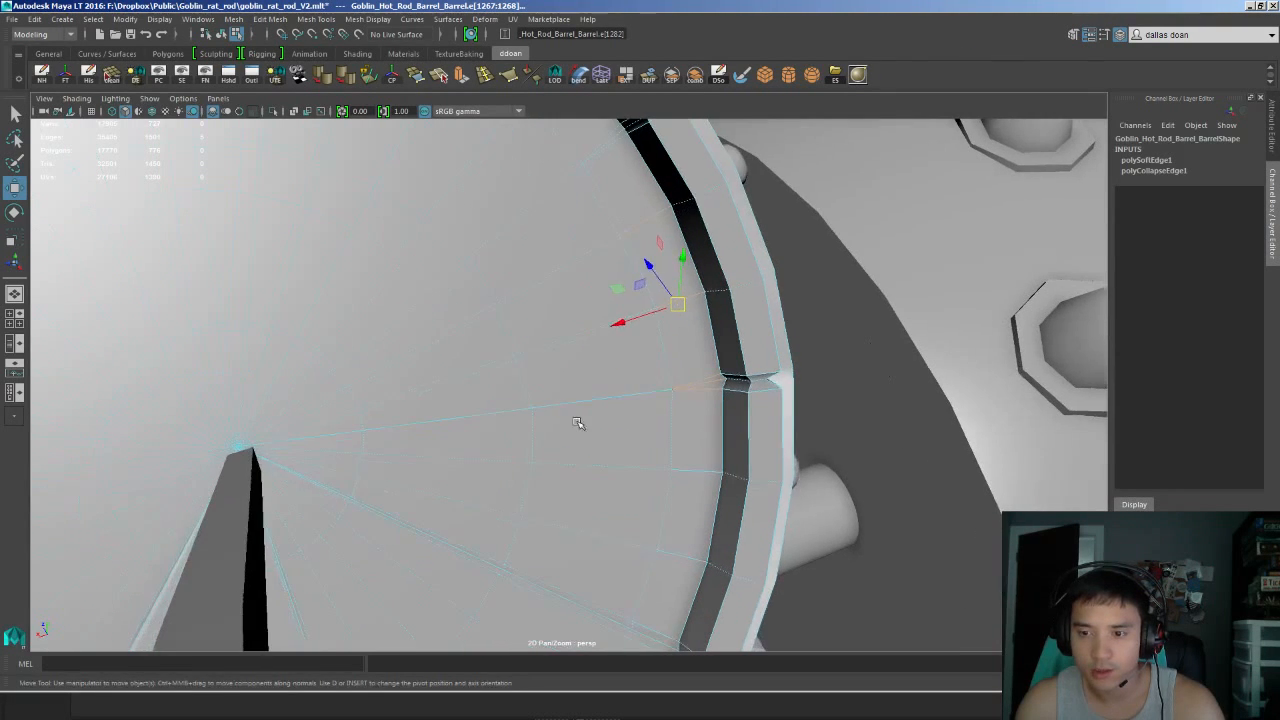
{"action": "left_click", "coordinate": [573, 417]}
{"action": "left_click", "coordinate": [382, 440]}
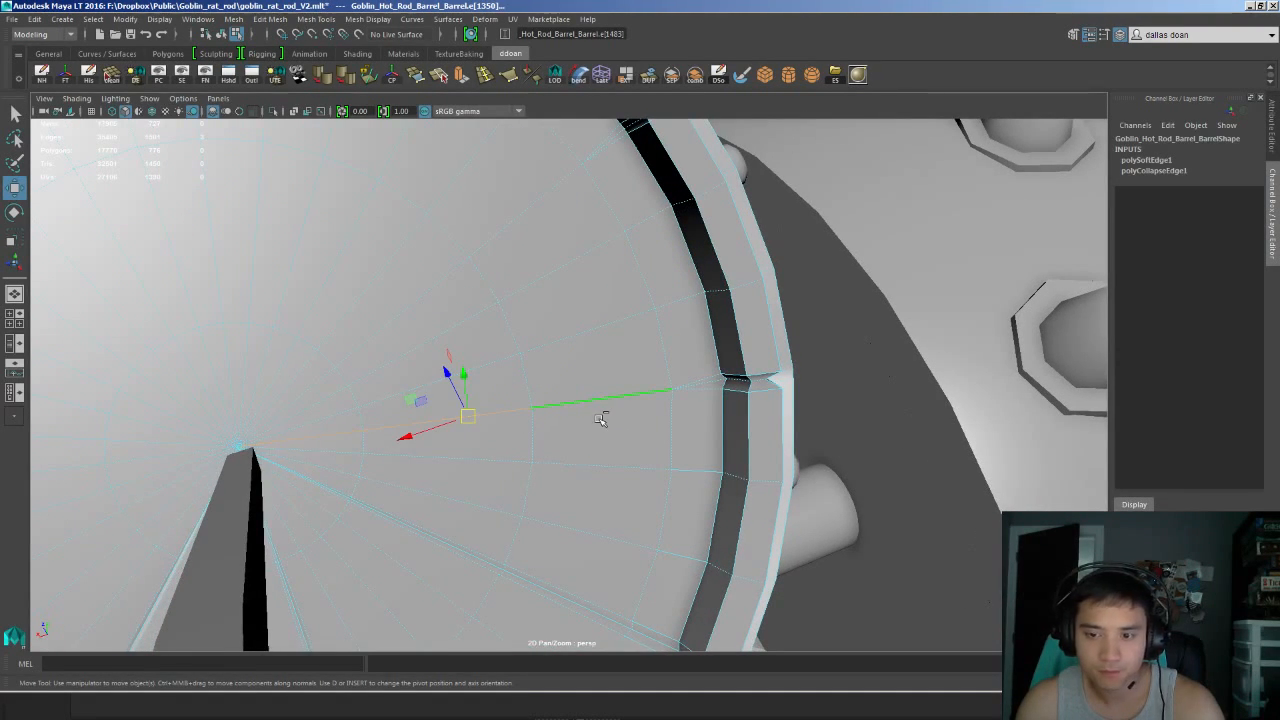
{"action": "key", "text": "g"}
{"action": "scroll", "coordinate": [563, 435], "scroll_direction": "down", "scroll_amount": 5}
{"action": "left_click_drag", "start_coordinate": [563, 435], "coordinate": [589, 379], "text": "alt"}
{"action": "scroll", "coordinate": [534, 400], "scroll_direction": "up", "scroll_amount": 4}
{"action": "scroll", "coordinate": [534, 400], "scroll_direction": "up", "scroll_amount": 4}
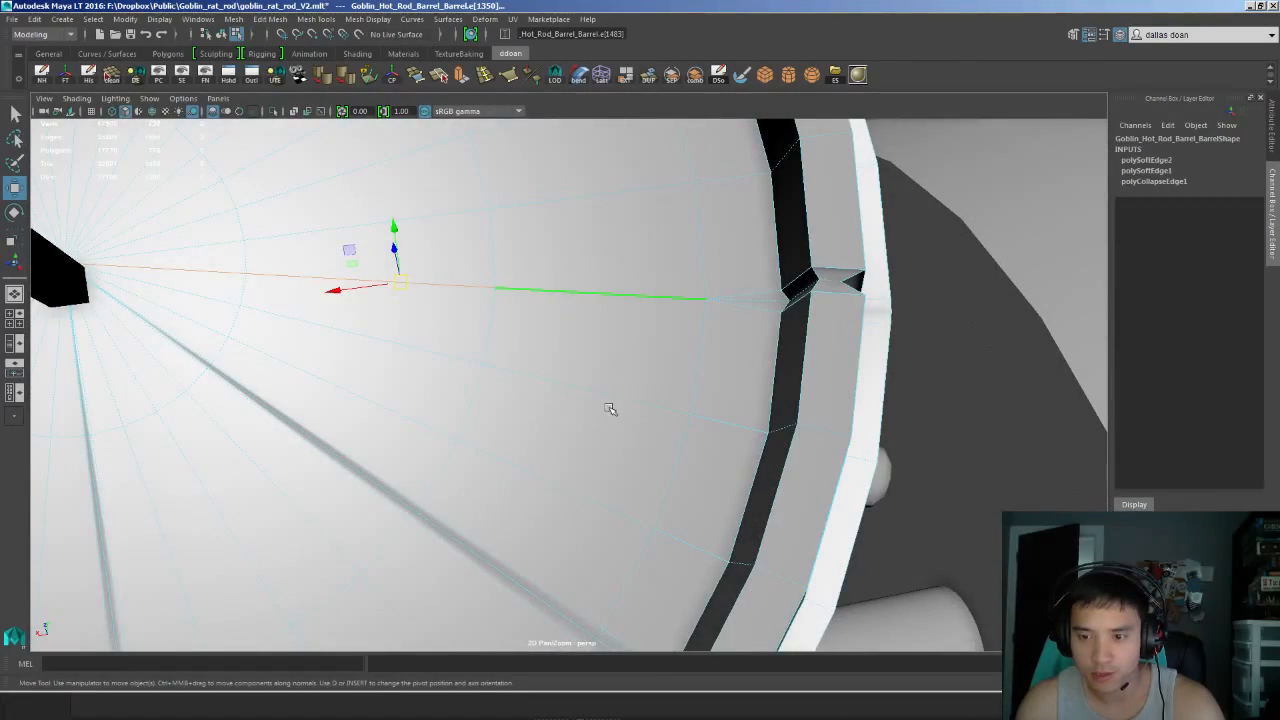
Return the barrel to object mode and examine the end cap's shading from several angles.
{"action": "key", "text": "F8"}
{"action": "key", "text": "f"}
{"action": "left_click_drag", "start_coordinate": [731, 330], "coordinate": [650, 400], "text": "alt"}
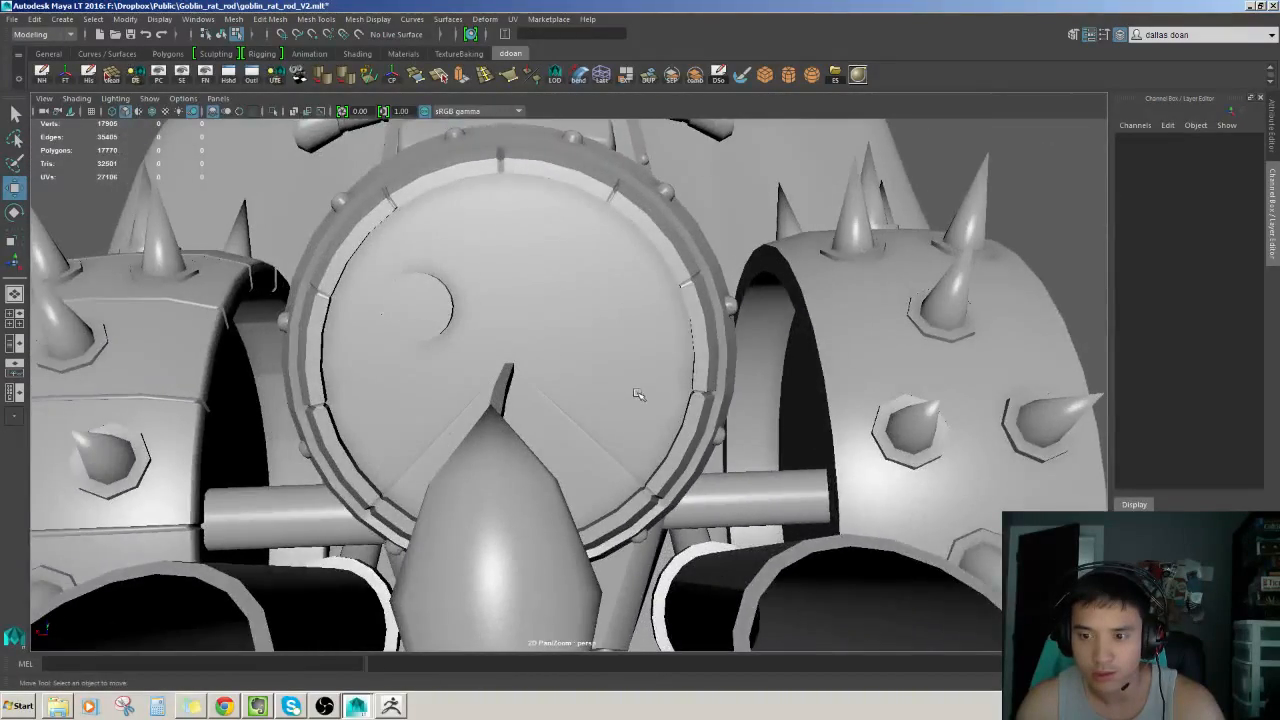
{"action": "scroll", "coordinate": [640, 396], "scroll_direction": "up", "scroll_amount": 5}
{"action": "left_click_drag", "start_coordinate": [787, 399], "coordinate": [676, 352], "text": "alt"}
{"action": "scroll", "coordinate": [715, 396], "scroll_direction": "down", "scroll_amount": 5}
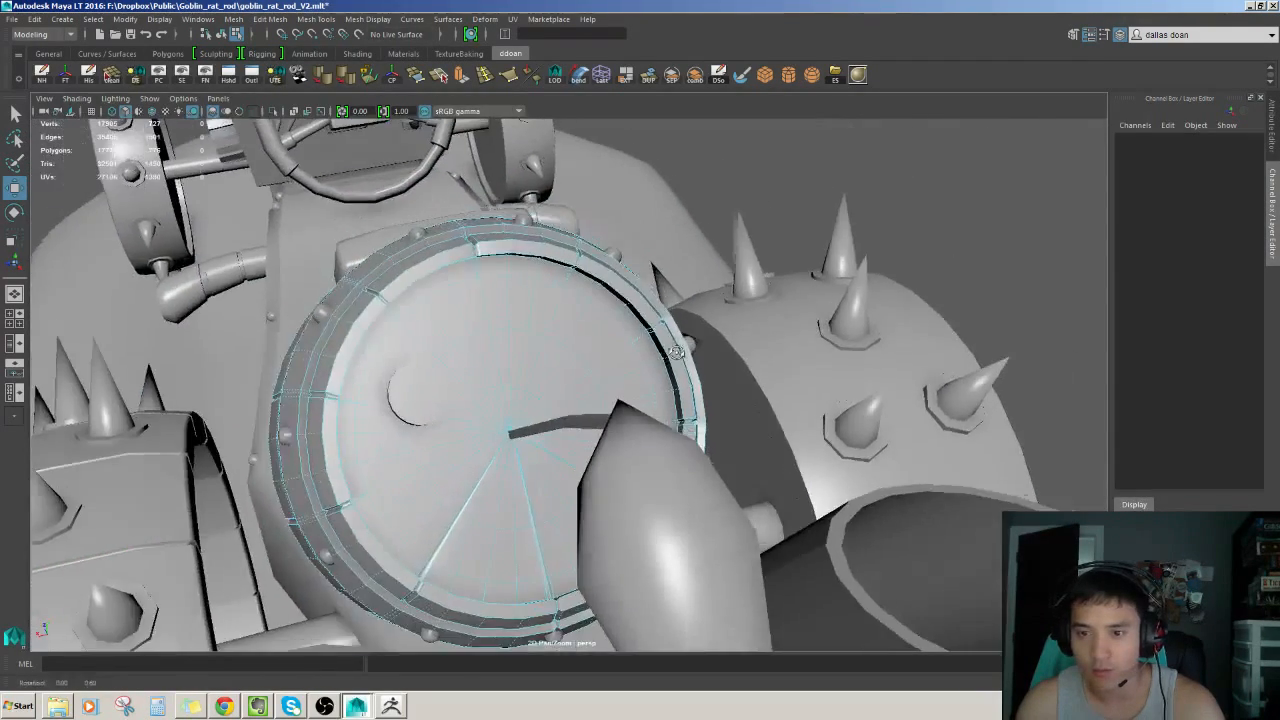
{"action": "left_click_drag", "start_coordinate": [506, 435], "coordinate": [589, 377], "text": "alt"}
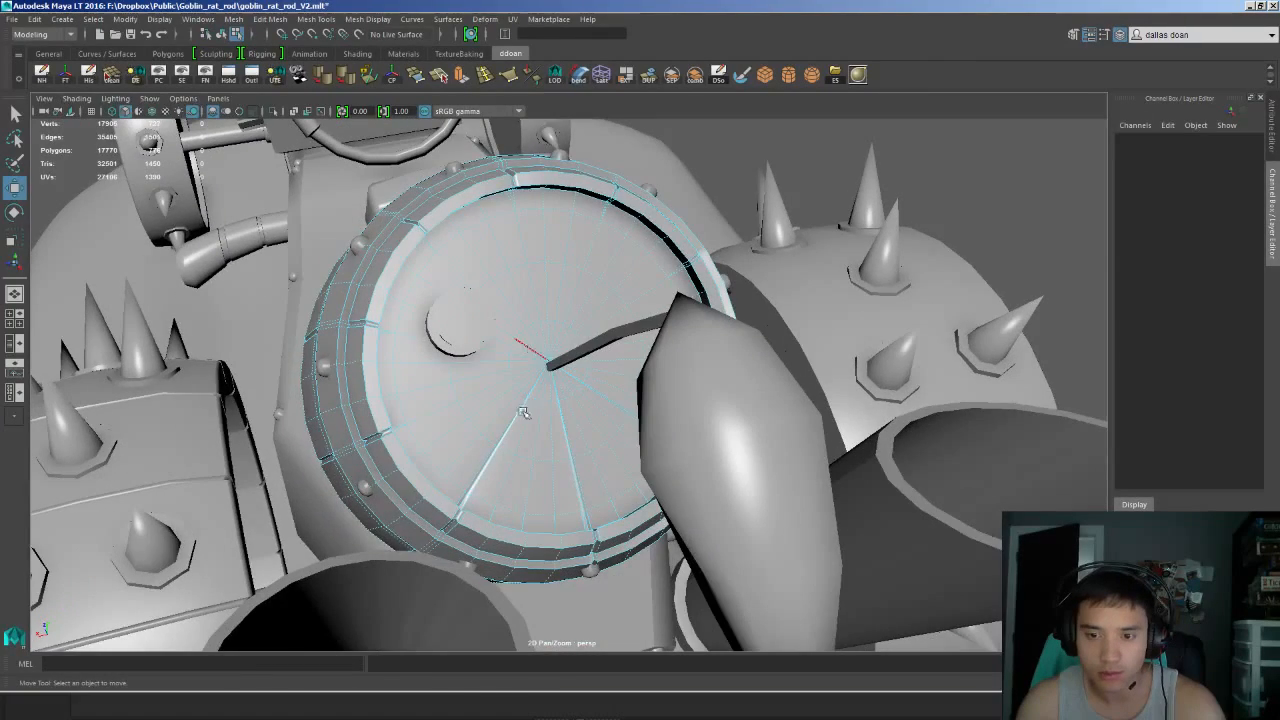
Isolate the barrel in the viewport and examine the radial grooves on its end cap.
{"action": "key", "text": "F8"}
{"action": "left_click_drag", "start_coordinate": [517, 426], "coordinate": [561, 418], "text": "alt"}
{"action": "scroll", "coordinate": [561, 418], "scroll_direction": "up", "scroll_amount": 3}
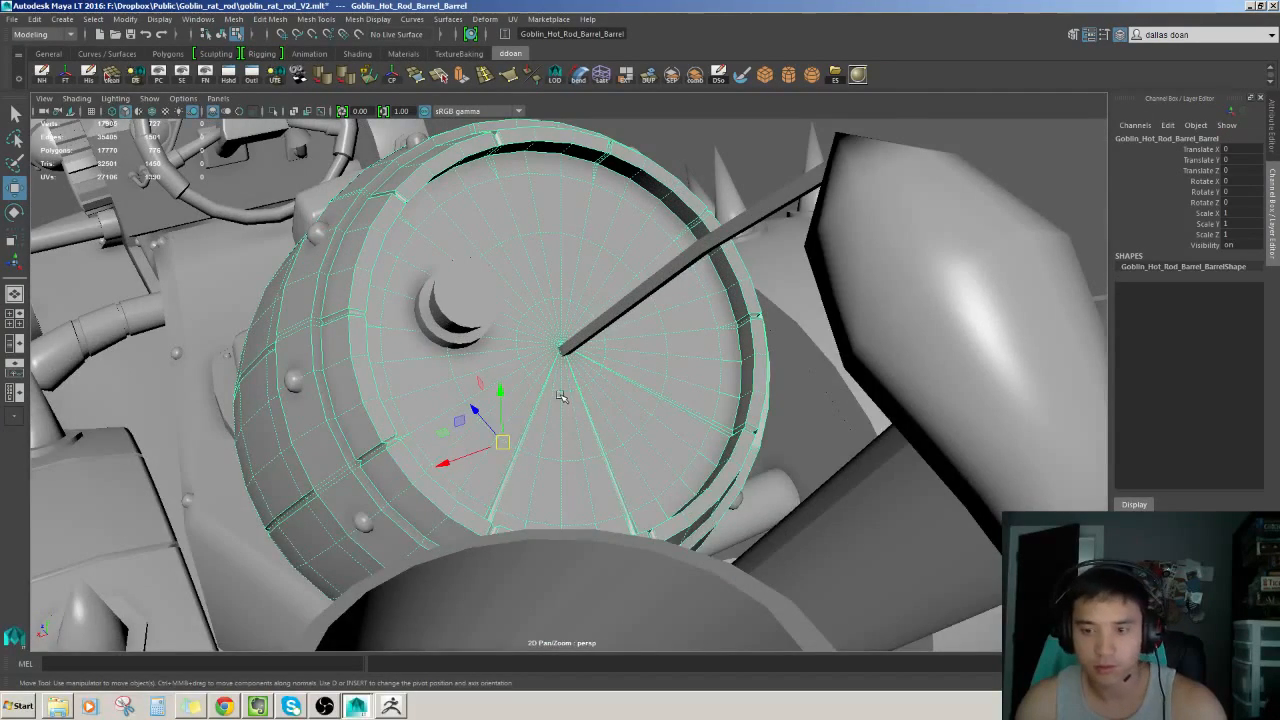
{"action": "key", "text": "ctrl+1"}
{"action": "left_click", "coordinate": [800, 309]}
{"action": "left_click_drag", "start_coordinate": [717, 336], "coordinate": [540, 348], "text": "alt"}
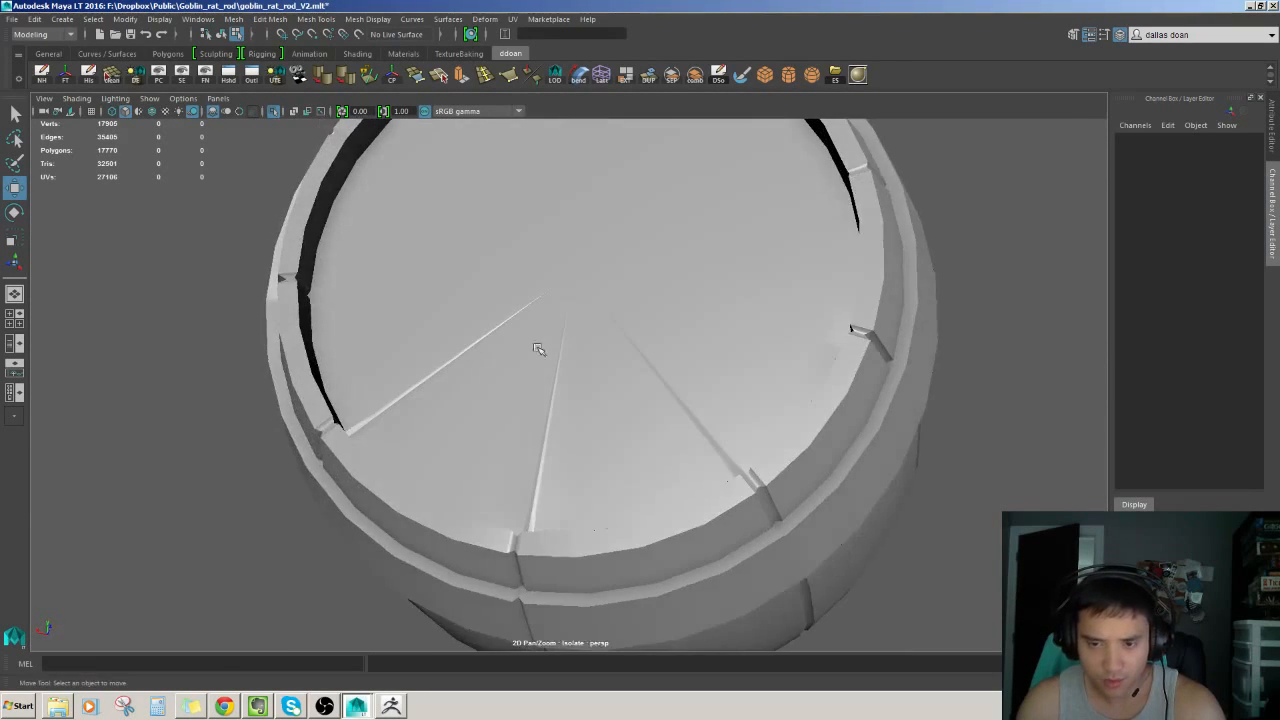
{"action": "scroll", "coordinate": [520, 342], "scroll_direction": "up", "scroll_amount": 3}
{"action": "left_click", "coordinate": [506, 337]}
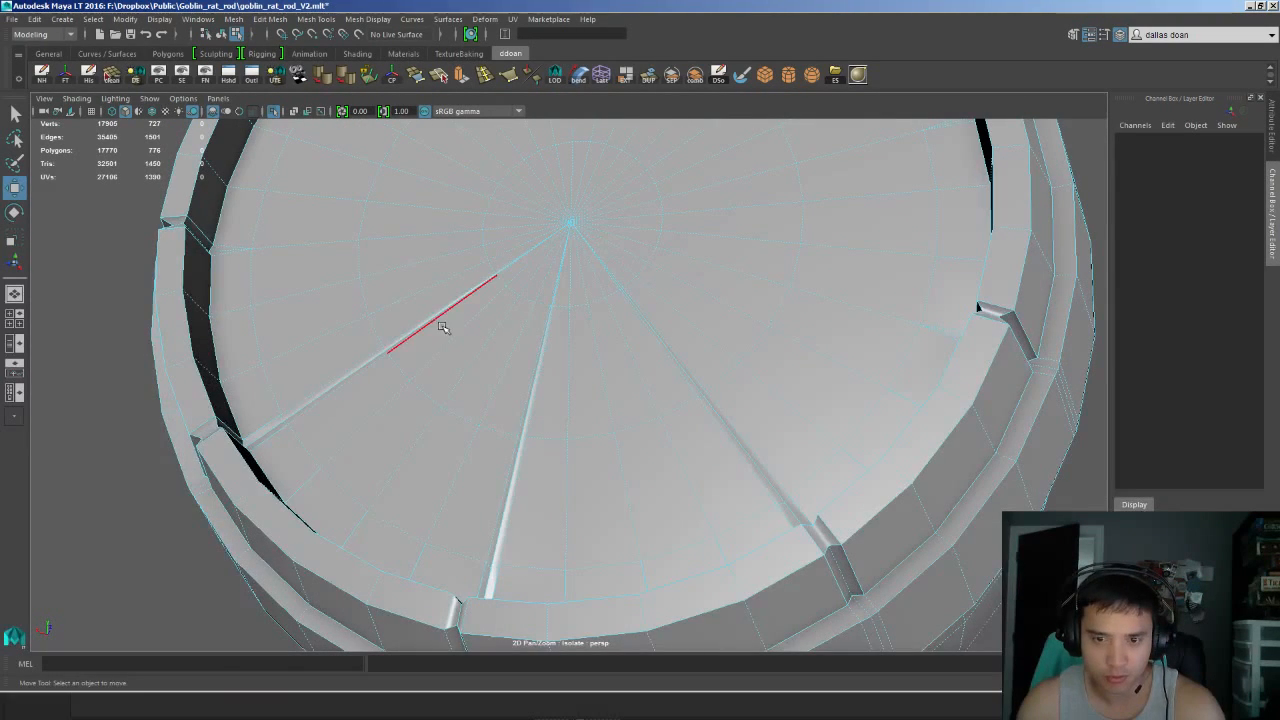
{"action": "key", "text": "F8"}
{"action": "left_click", "coordinate": [137, 429]}
{"action": "scroll", "coordinate": [371, 368], "scroll_direction": "down", "scroll_amount": 4}
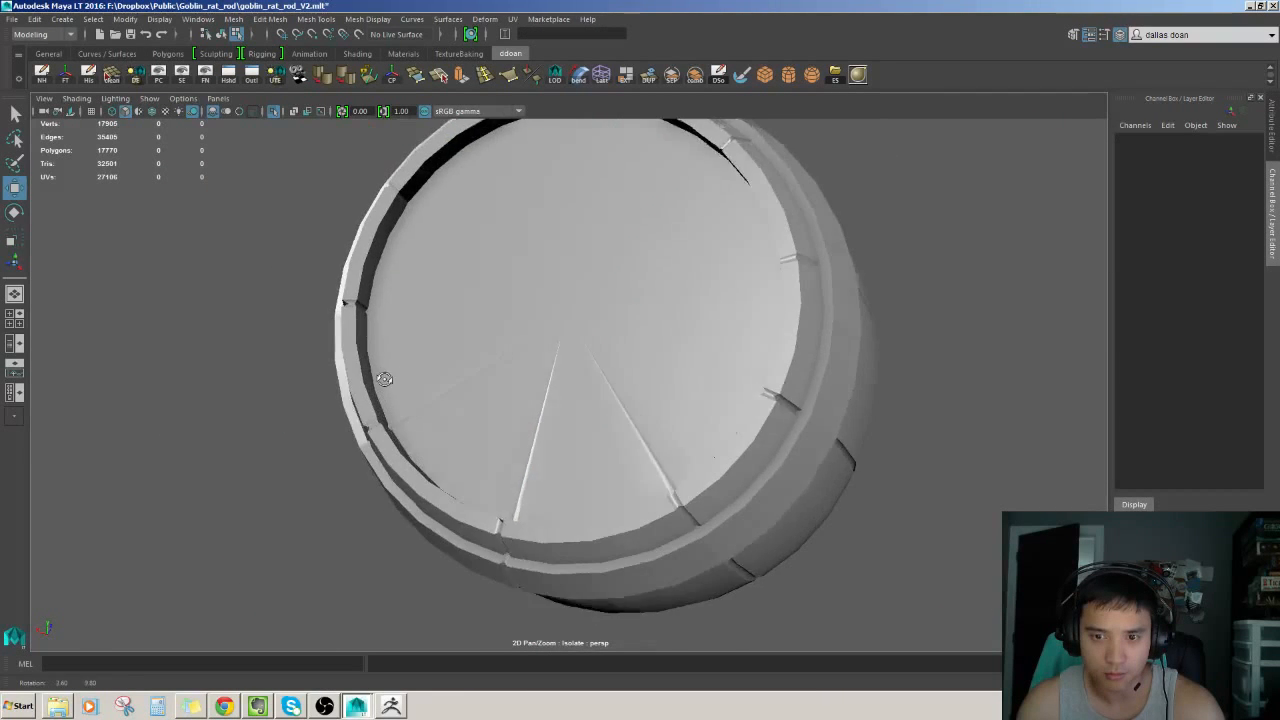
{"action": "left_click_drag", "start_coordinate": [386, 380], "coordinate": [490, 366], "text": "alt"}
{"action": "scroll", "coordinate": [483, 371], "scroll_direction": "up", "scroll_amount": 3}
Soften the edges along one radial groove of the isolated end cap, from the rim toward the centre.
{"action": "right_click_drag", "start_coordinate": [490, 366], "coordinate": [492, 345]}
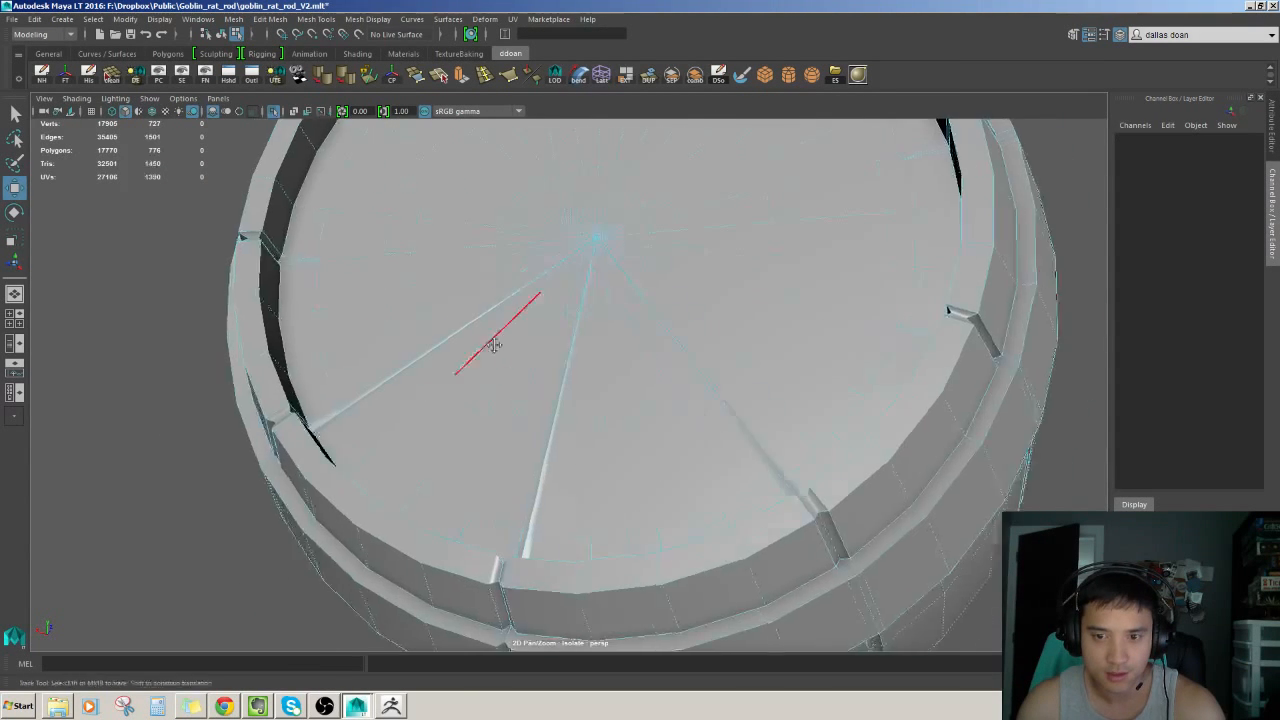
{"action": "scroll", "coordinate": [538, 308], "scroll_direction": "up", "scroll_amount": 5}
{"action": "left_click", "coordinate": [532, 285]}
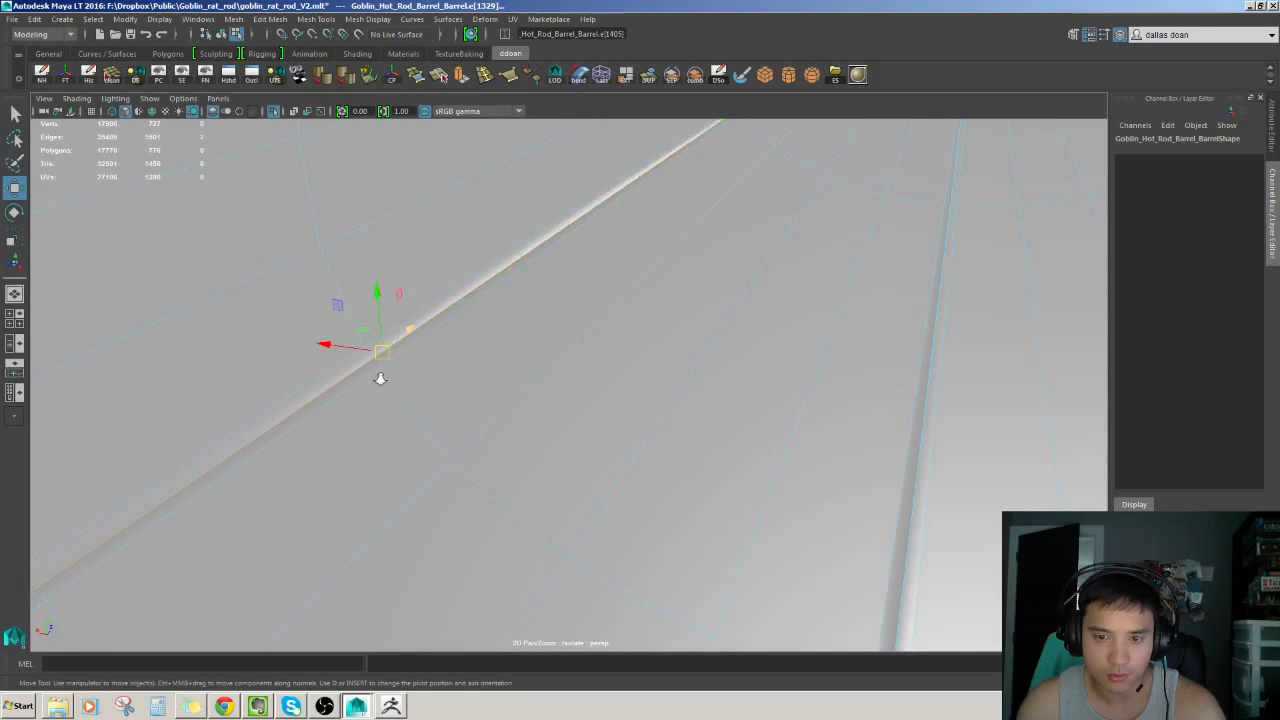
{"action": "scroll", "coordinate": [380, 378], "scroll_direction": "down", "scroll_amount": 3}
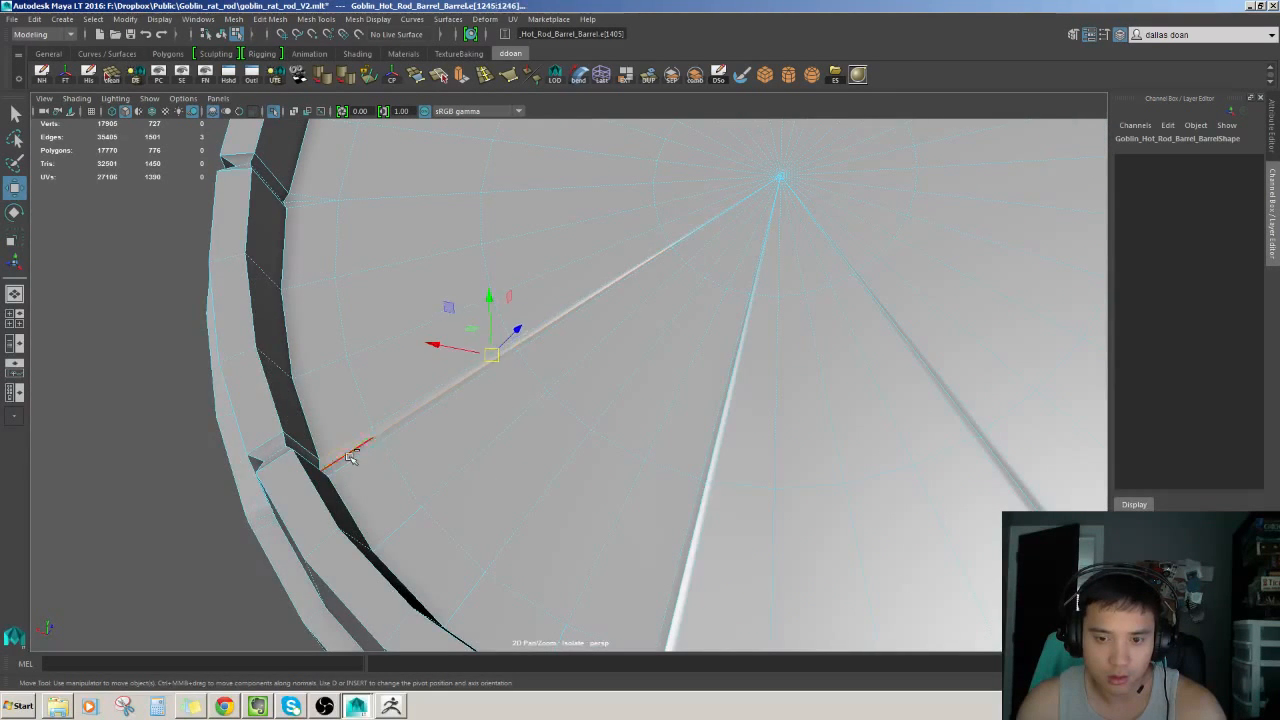
{"action": "scroll", "coordinate": [360, 452], "scroll_direction": "up", "scroll_amount": 3}
{"action": "scroll", "coordinate": [448, 413], "scroll_direction": "down", "scroll_amount": 3}
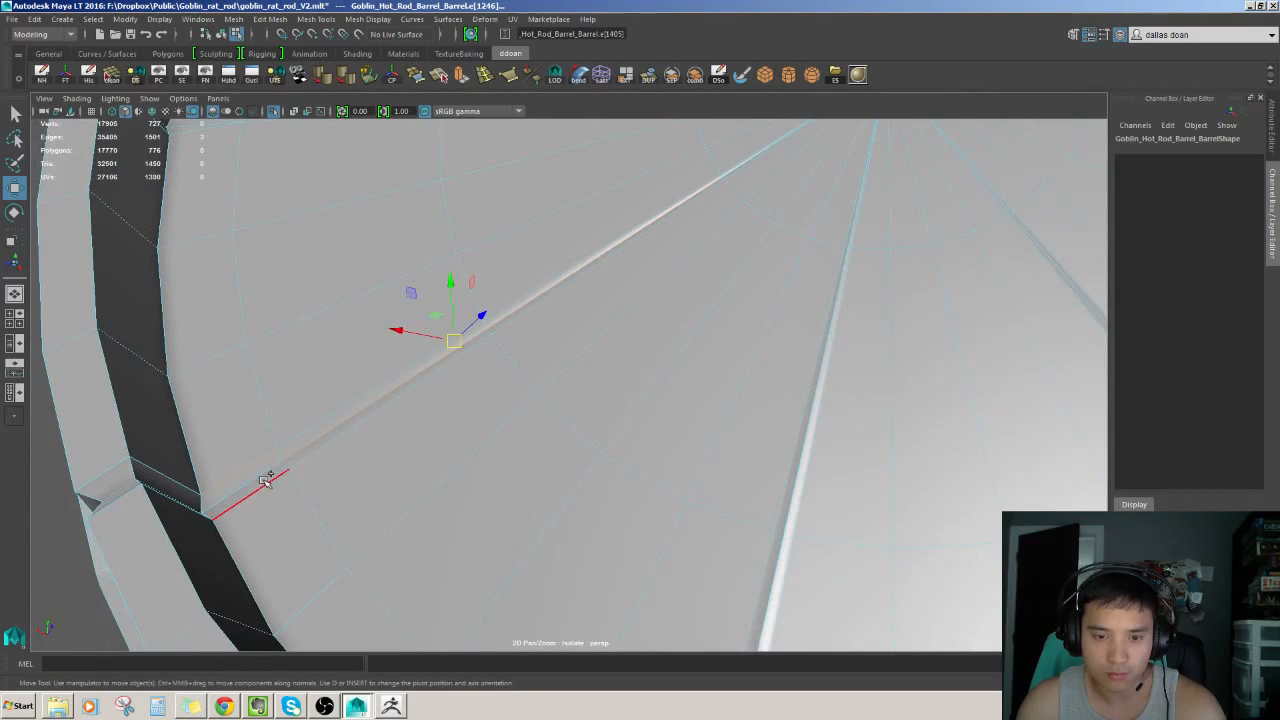
{"action": "right_click_drag", "start_coordinate": [735, 366], "coordinate": [731, 366], "text": "shift"}
Show the whole model again, put the barrel back in object mode and deselect it.
{"action": "scroll", "coordinate": [617, 349], "scroll_direction": "down", "scroll_amount": 7}
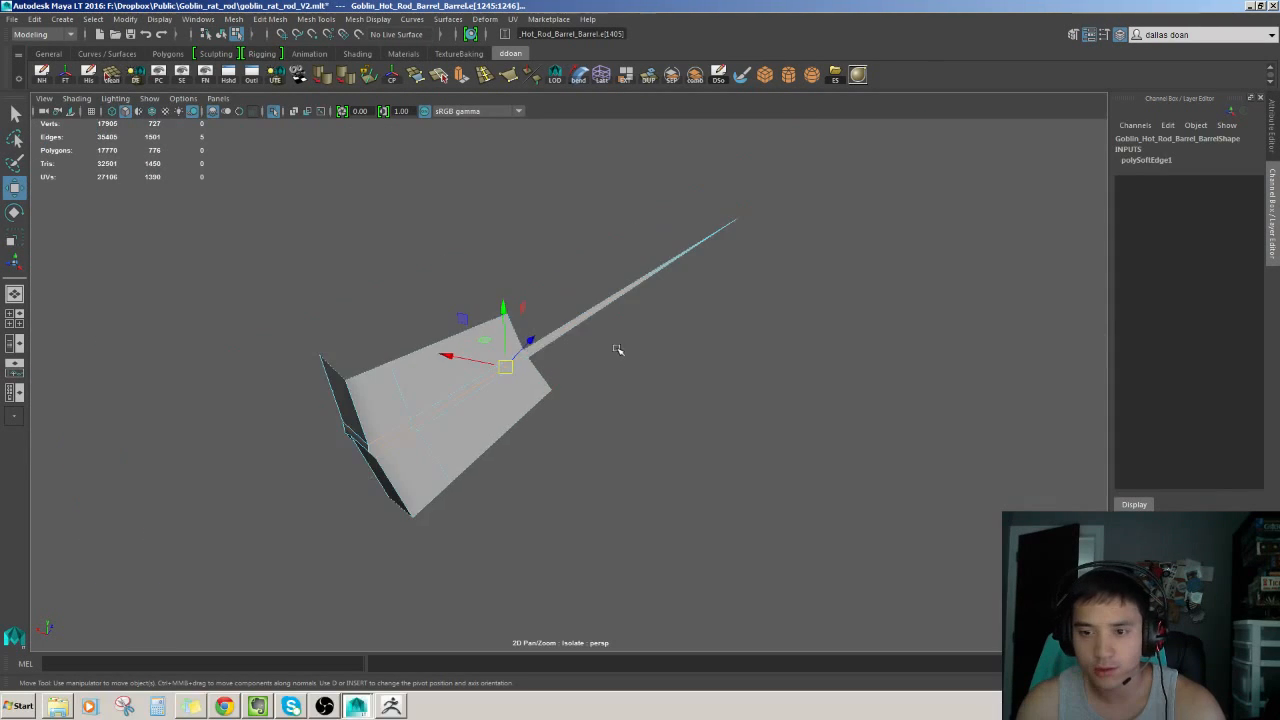
{"action": "key", "text": "ctrl+1"}
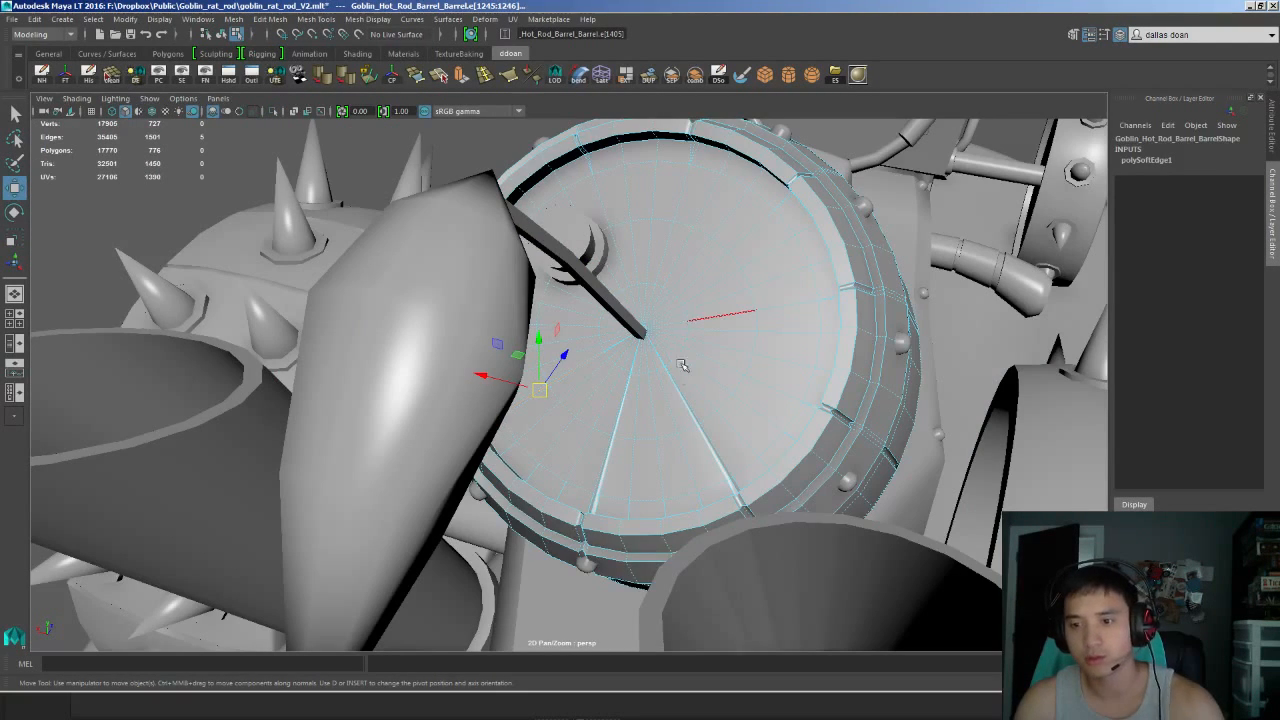
{"action": "right_click_drag", "start_coordinate": [672, 402], "coordinate": [696, 378]}
{"action": "left_click", "coordinate": [463, 163]}
Examine the shading around the remaining radial grooves on the barrel's end cap.
{"action": "left_click_drag", "start_coordinate": [480, 190], "coordinate": [585, 289], "text": "alt"}
{"action": "scroll", "coordinate": [560, 280], "scroll_direction": "up", "scroll_amount": 6}
{"action": "scroll", "coordinate": [585, 289], "scroll_direction": "down", "scroll_amount": 5}
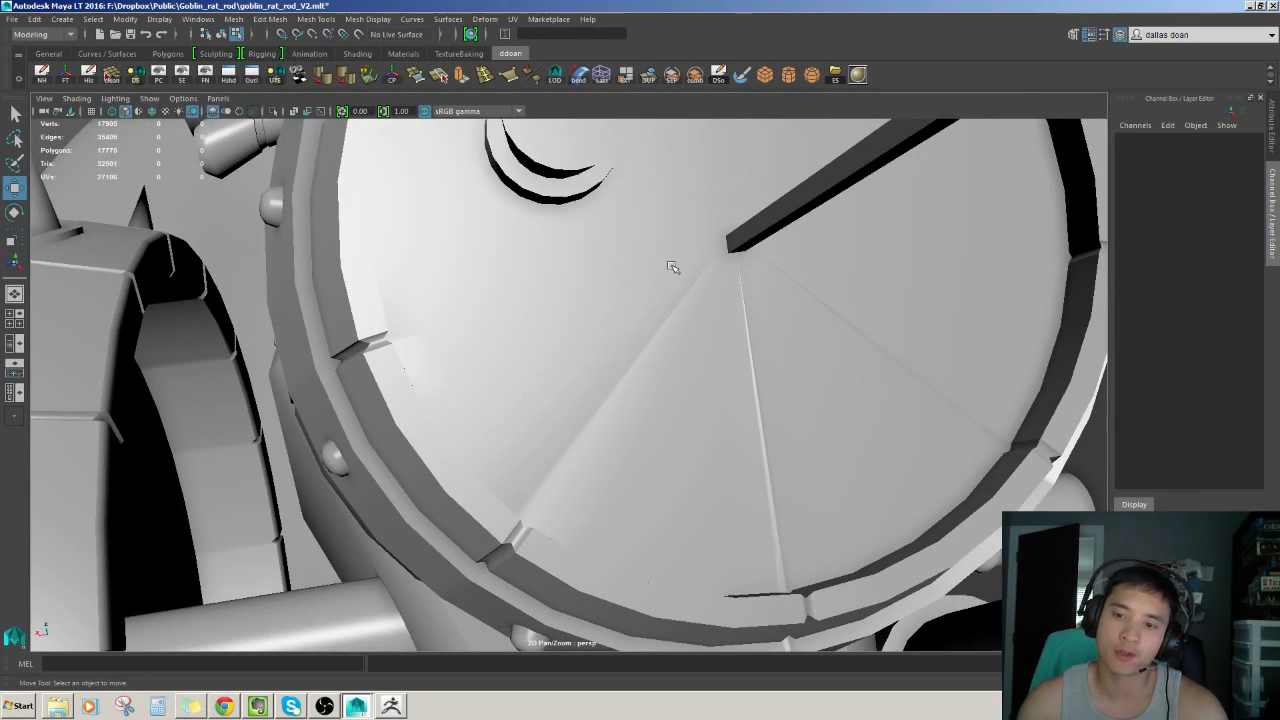
{"action": "left_click_drag", "start_coordinate": [607, 394], "coordinate": [693, 385], "text": "alt"}
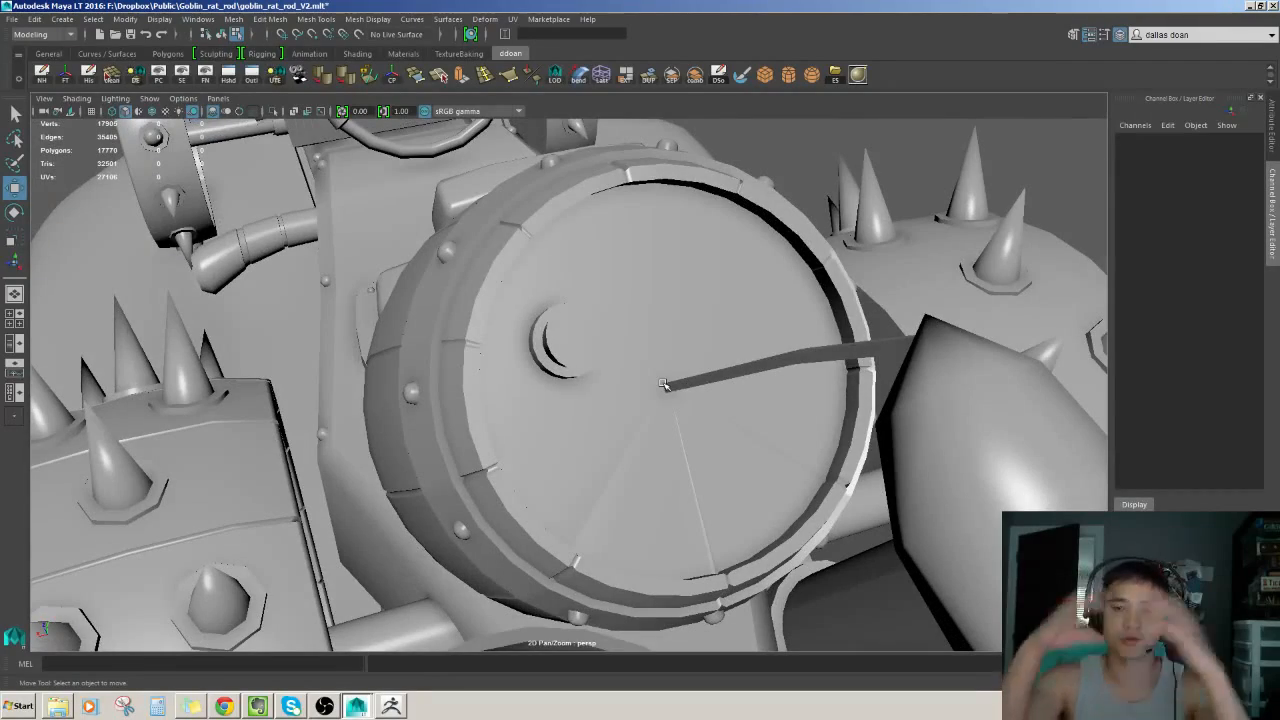
{"action": "scroll", "coordinate": [655, 350], "scroll_direction": "up", "scroll_amount": 6}
{"action": "scroll", "coordinate": [651, 340], "scroll_direction": "down", "scroll_amount": 4}
{"action": "left_click_drag", "start_coordinate": [651, 340], "coordinate": [686, 218], "text": "alt"}
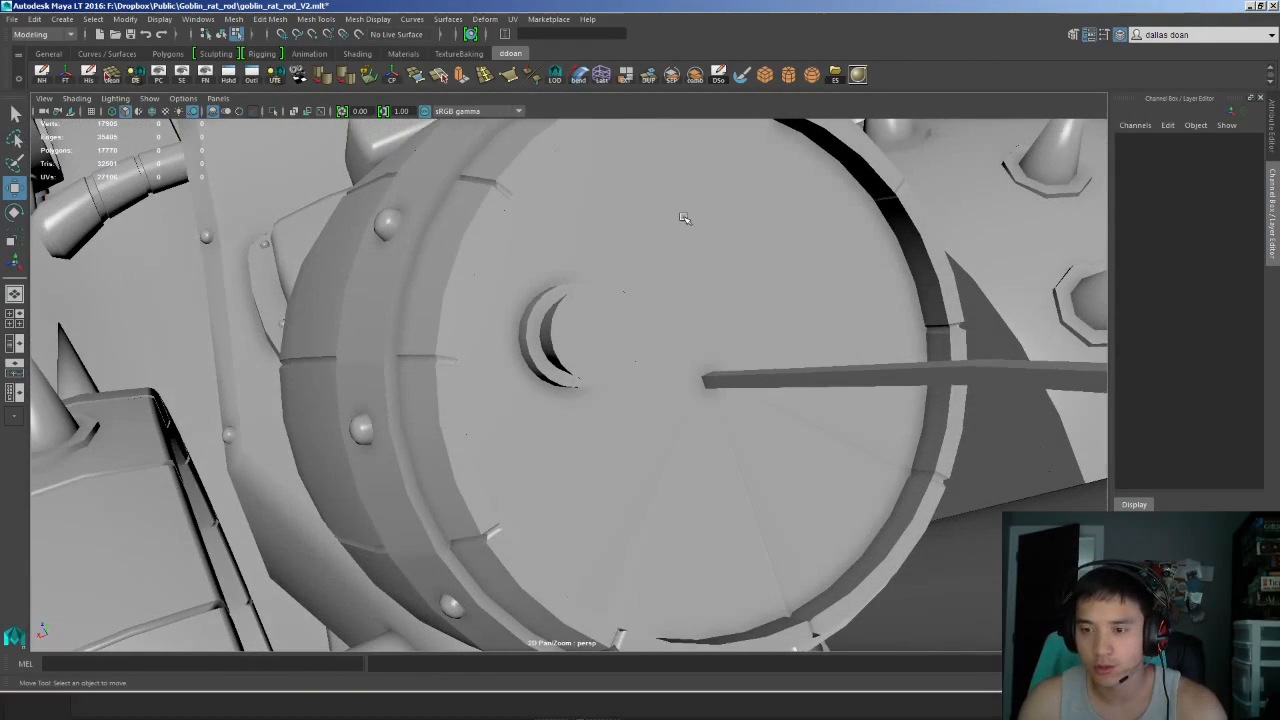
Reselect the barrel as an object and isolate it for work on the end cap's lower grooves.
{"action": "key", "text": "ctrl+z"}
{"action": "key", "text": "F8"}
{"action": "scroll", "coordinate": [720, 302], "scroll_direction": "down", "scroll_amount": 5}
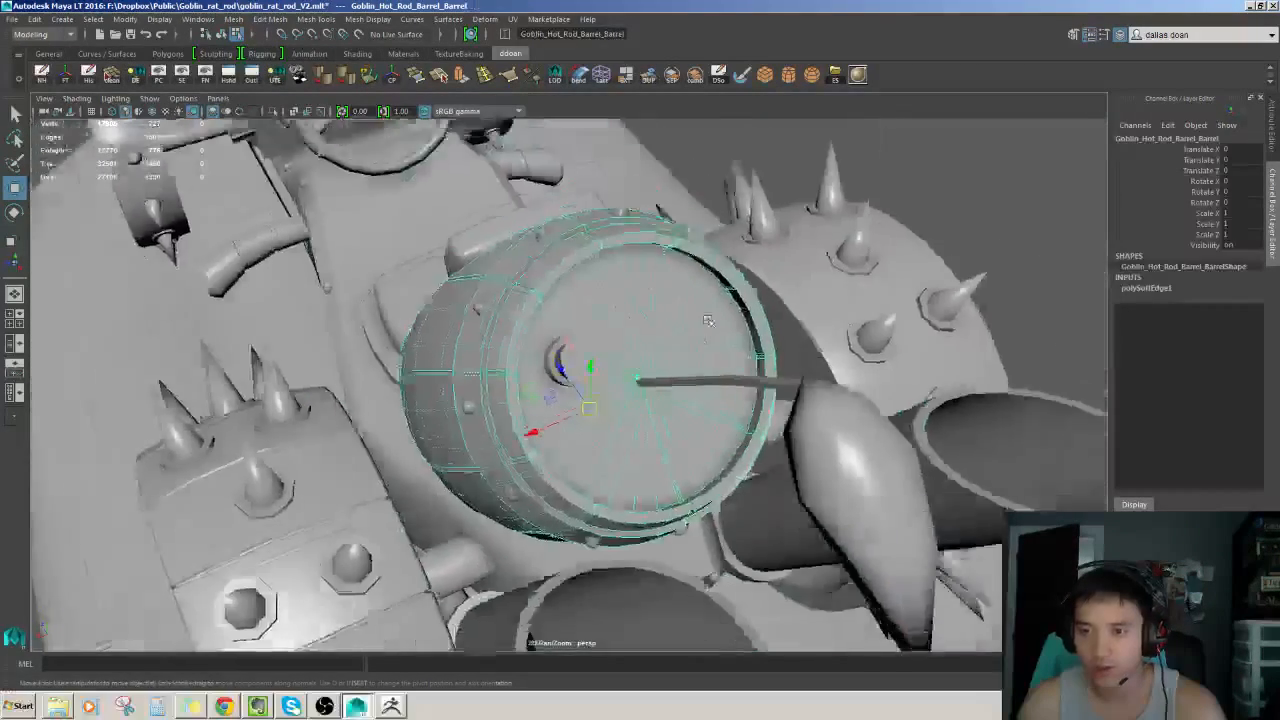
{"action": "left_click_drag", "start_coordinate": [718, 304], "coordinate": [712, 366], "text": "alt"}
{"action": "scroll", "coordinate": [690, 385], "scroll_direction": "up", "scroll_amount": 3}
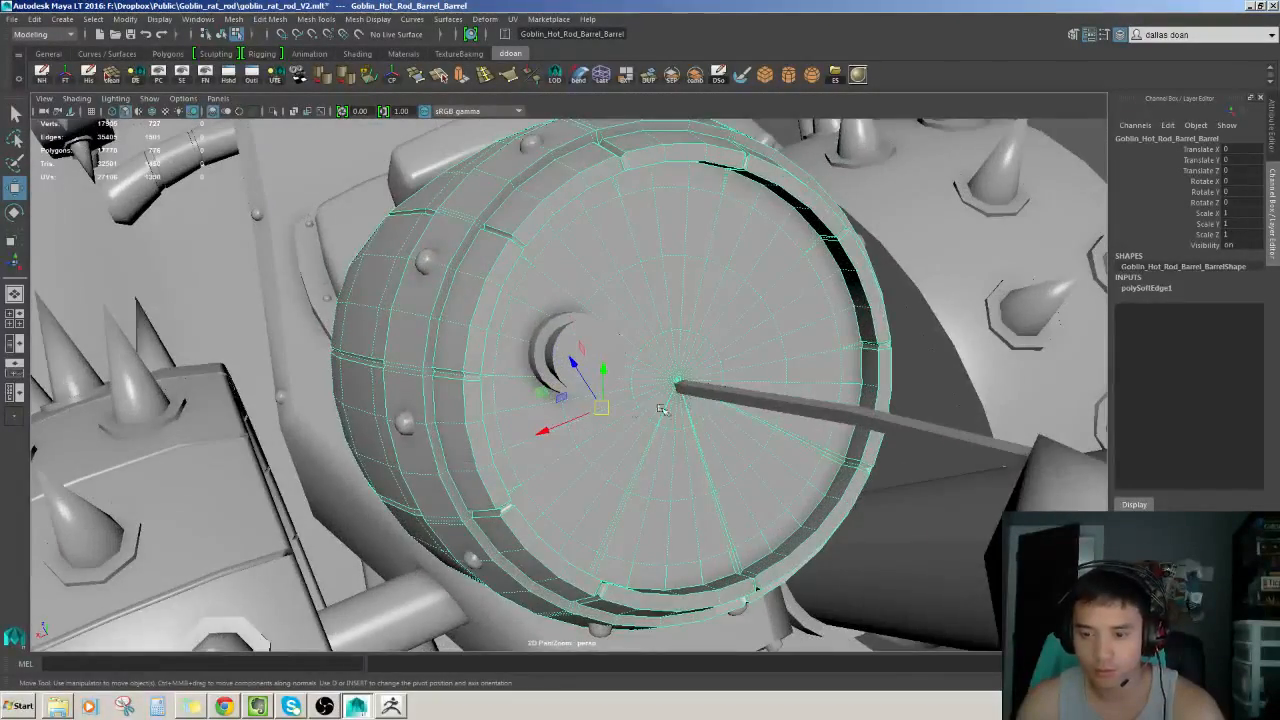
{"action": "key", "text": "ctrl+1"}
{"action": "right_click_drag", "start_coordinate": [603, 430], "coordinate": [620, 474], "text": "alt"}
{"action": "left_click_drag", "start_coordinate": [620, 474], "coordinate": [583, 386], "text": "alt"}
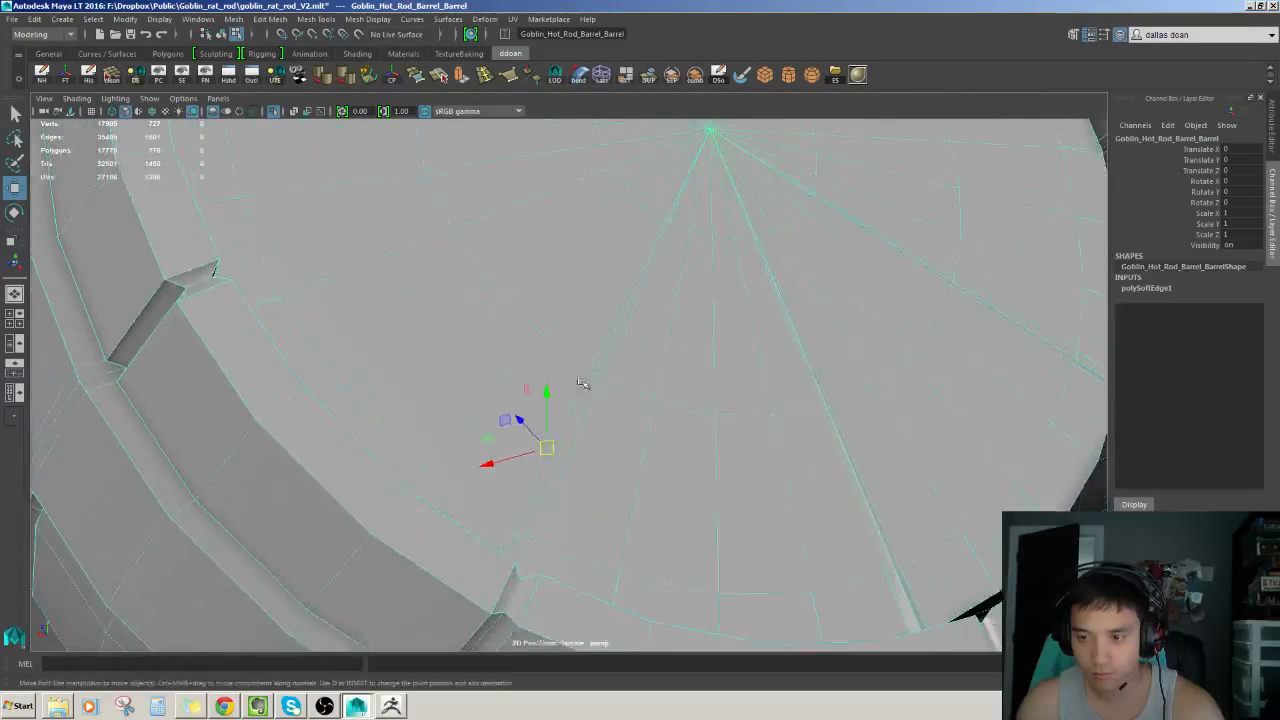
Soften the groove's radial edge between the inner and middle rings near the cap's centre.
{"action": "right_click_drag", "start_coordinate": [633, 402], "coordinate": [599, 407], "text": "alt"}
{"action": "left_click_drag", "start_coordinate": [599, 407], "coordinate": [605, 353], "text": "alt"}
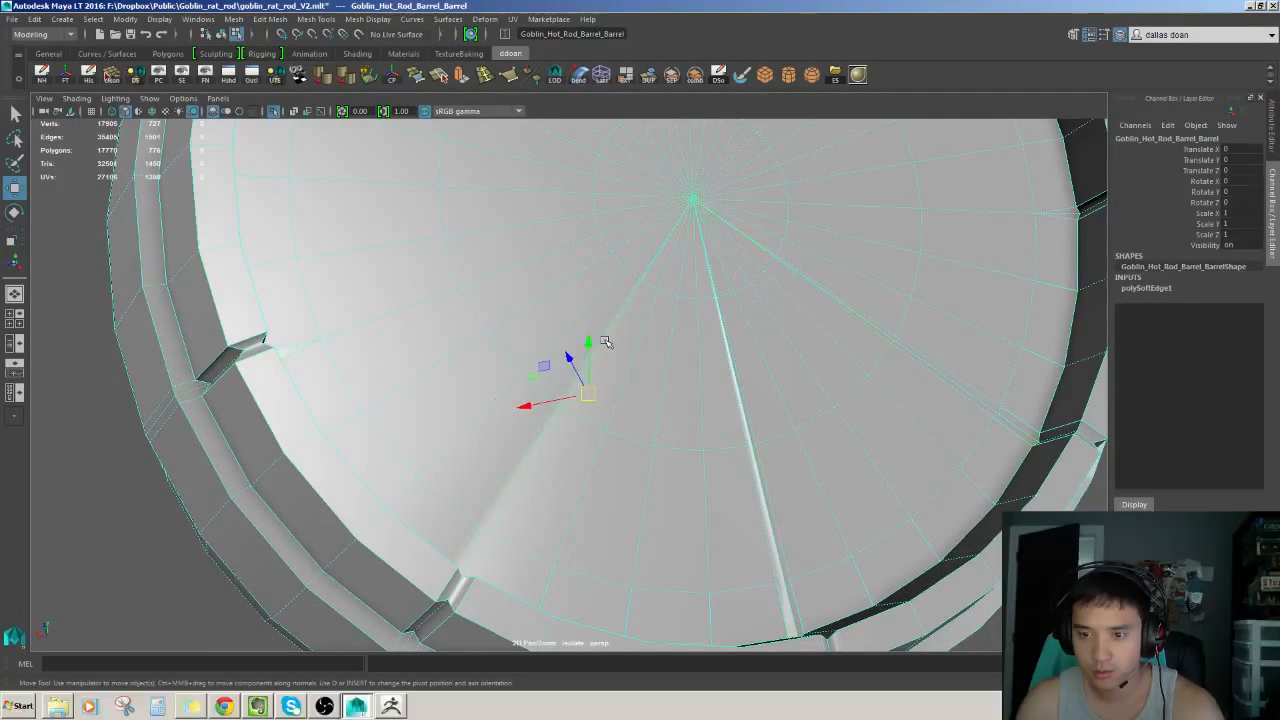
{"action": "key", "text": "F10"}
{"action": "double_click", "coordinate": [605, 341]}
{"action": "right_click_drag", "start_coordinate": [606, 341], "coordinate": [718, 381], "text": "alt"}
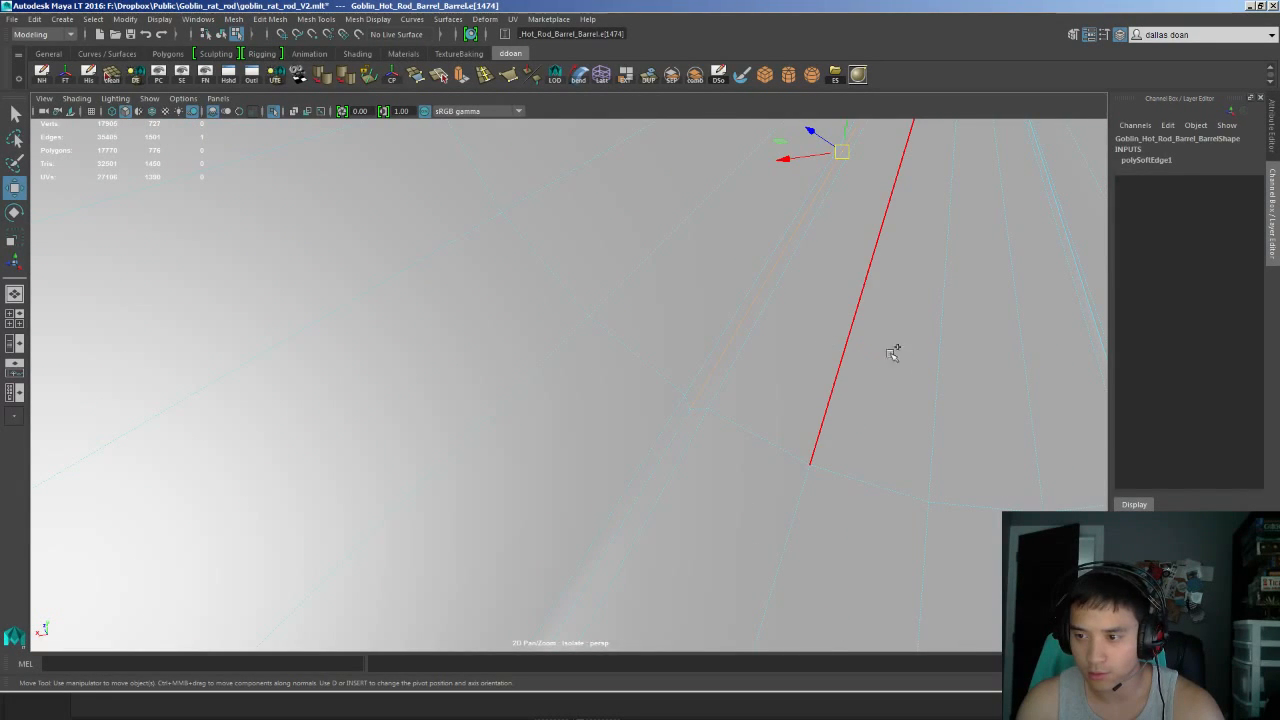
{"action": "right_click_drag", "start_coordinate": [891, 354], "coordinate": [911, 341], "text": "shift"}
{"action": "right_click_drag", "start_coordinate": [911, 341], "coordinate": [789, 355], "text": "alt"}
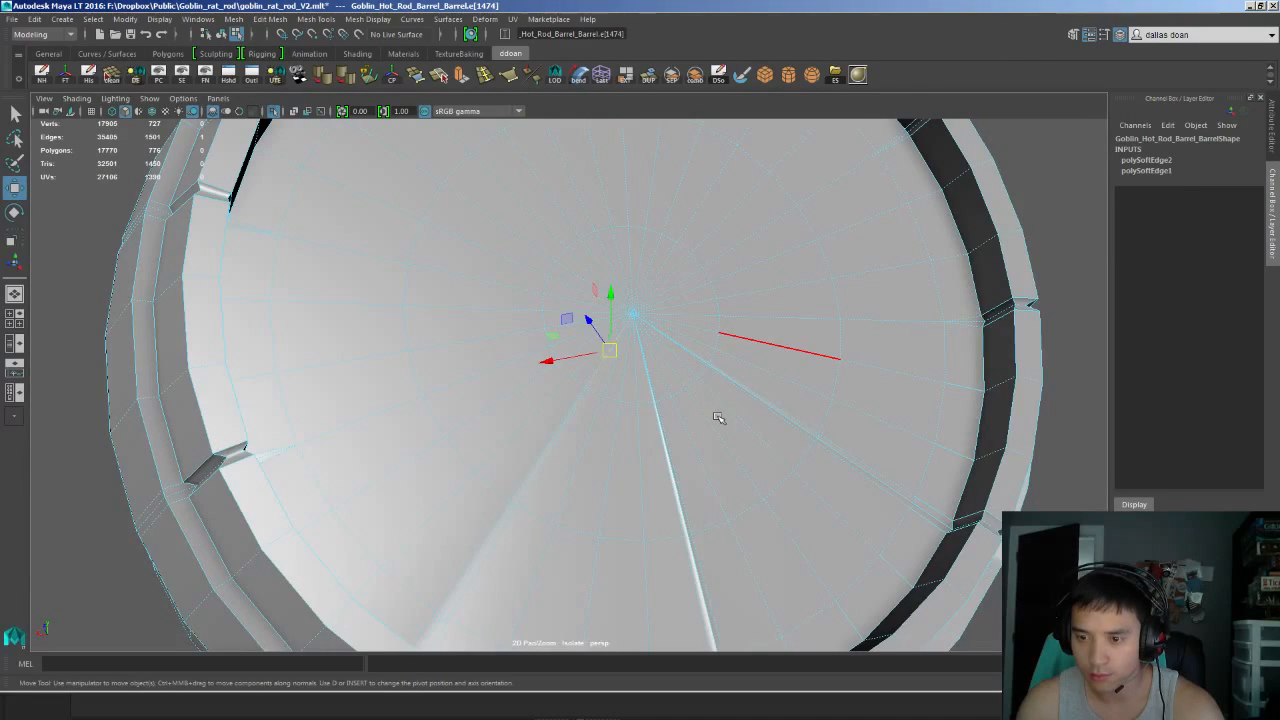
Show the whole model again in object mode, deselect the barrel and inspect the centre of its end cap.
{"action": "key", "text": "F8"}
{"action": "scroll", "coordinate": [716, 418], "scroll_direction": "down", "scroll_amount": 5}
{"action": "key", "text": "ctrl+1"}
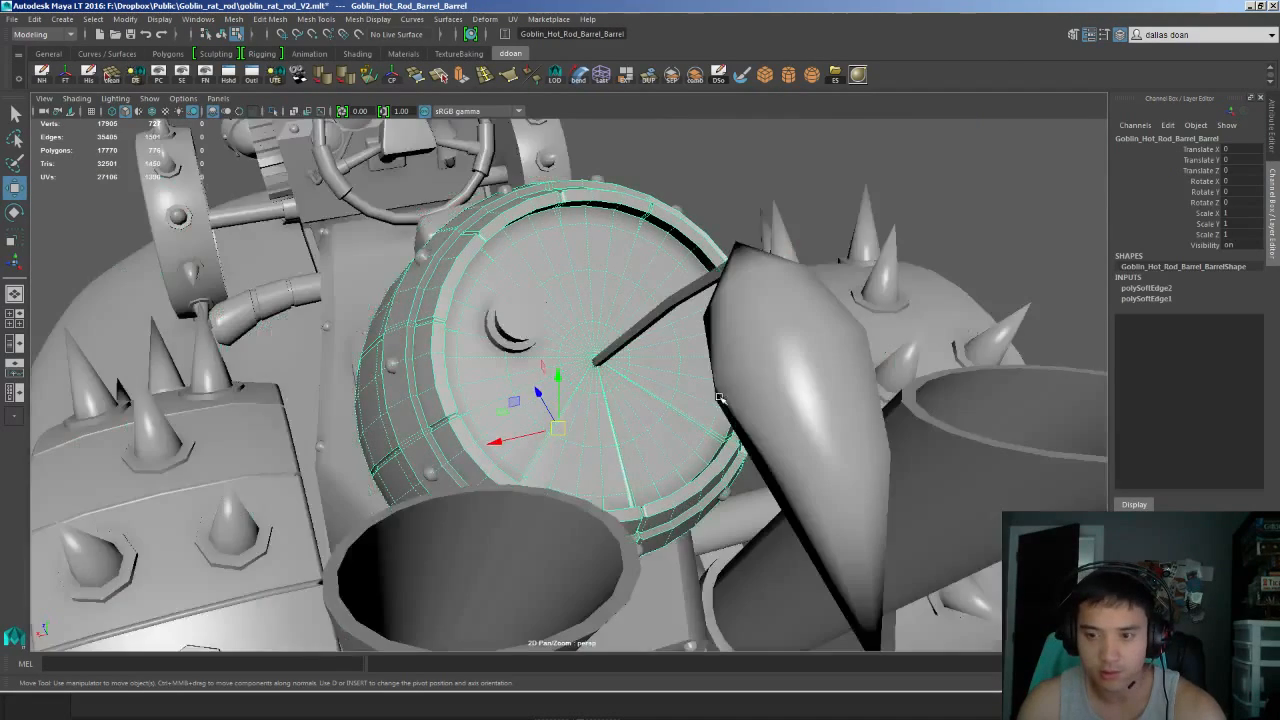
{"action": "left_click", "coordinate": [695, 297]}
{"action": "scroll", "coordinate": [664, 328], "scroll_direction": "up", "scroll_amount": 3}
{"action": "left_click_drag", "start_coordinate": [663, 328], "coordinate": [659, 316], "text": "alt"}
{"action": "scroll", "coordinate": [669, 336], "scroll_direction": "up", "scroll_amount": 5}
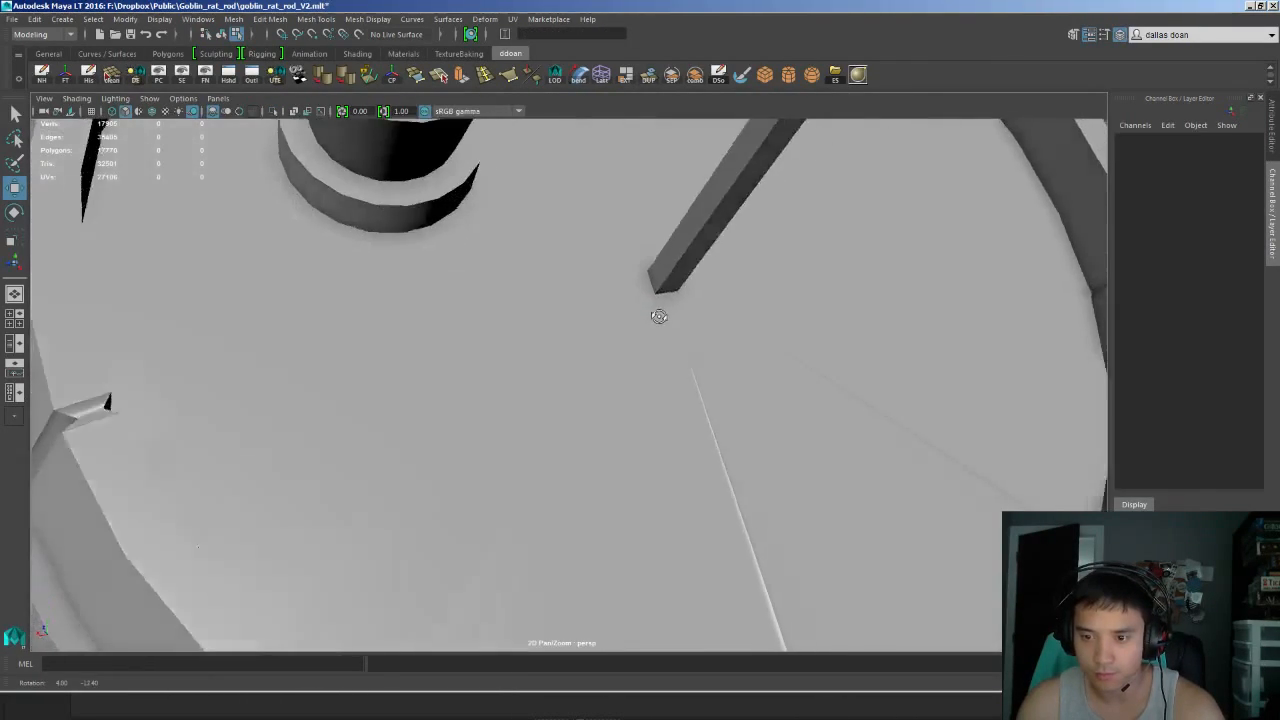
Reselect the barrel as an object and isolate it for work on the centre of its end cap.
{"action": "scroll", "coordinate": [659, 316], "scroll_direction": "down", "scroll_amount": 6}
{"action": "left_click", "coordinate": [642, 297]}
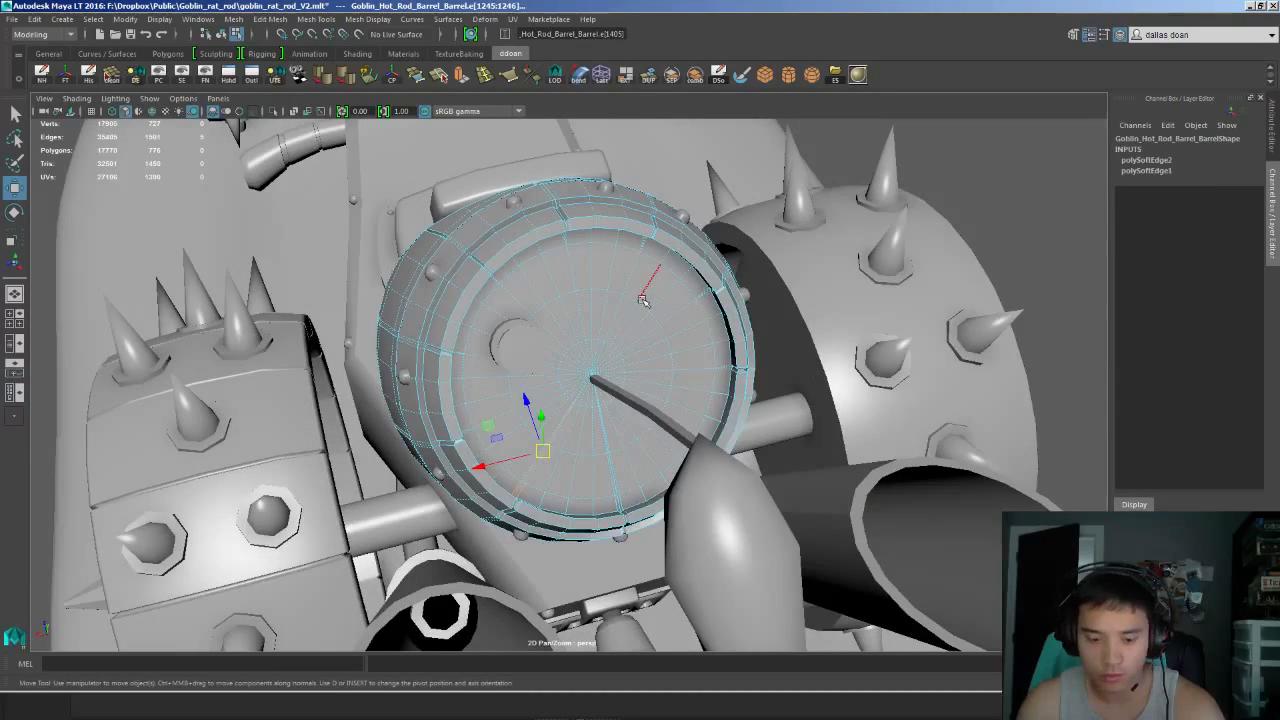
{"action": "left_click", "coordinate": [638, 327]}
{"action": "key", "text": "ctrl+1"}
{"action": "scroll", "coordinate": [638, 345], "scroll_direction": "up", "scroll_amount": 6}
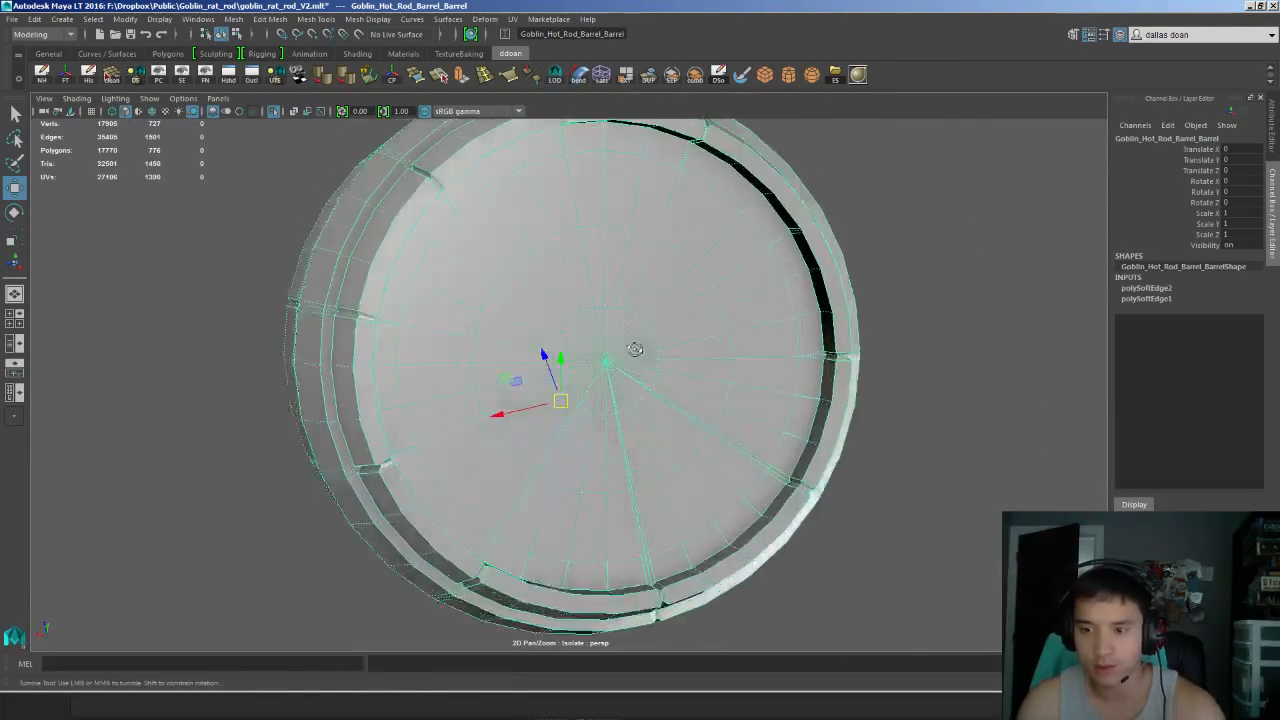
{"action": "scroll", "coordinate": [668, 370], "scroll_direction": "up", "scroll_amount": 3}
{"action": "scroll", "coordinate": [645, 379], "scroll_direction": "down", "scroll_amount": 3}
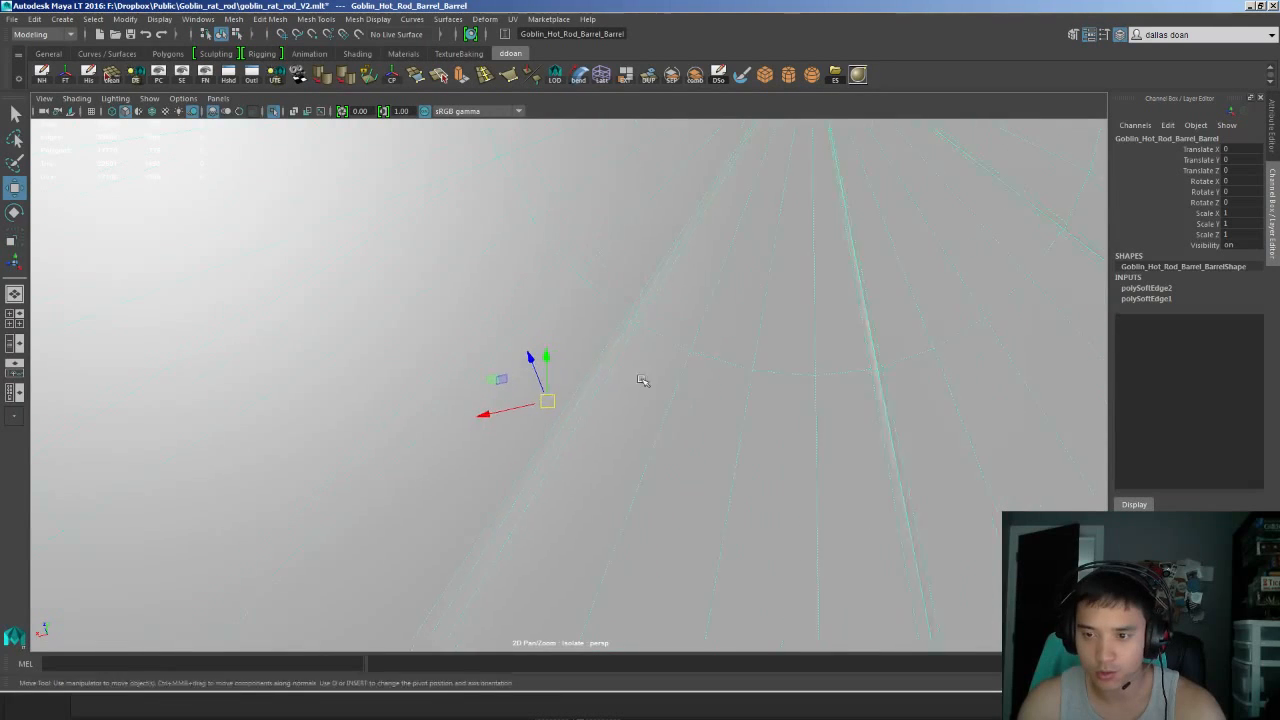
{"action": "left_click_drag", "start_coordinate": [643, 380], "coordinate": [620, 368], "text": "alt"}
Select the short edges crossing the end cap's lower-left radial groove from the centre to the rim and collapse them.
{"action": "key", "text": "F10"}
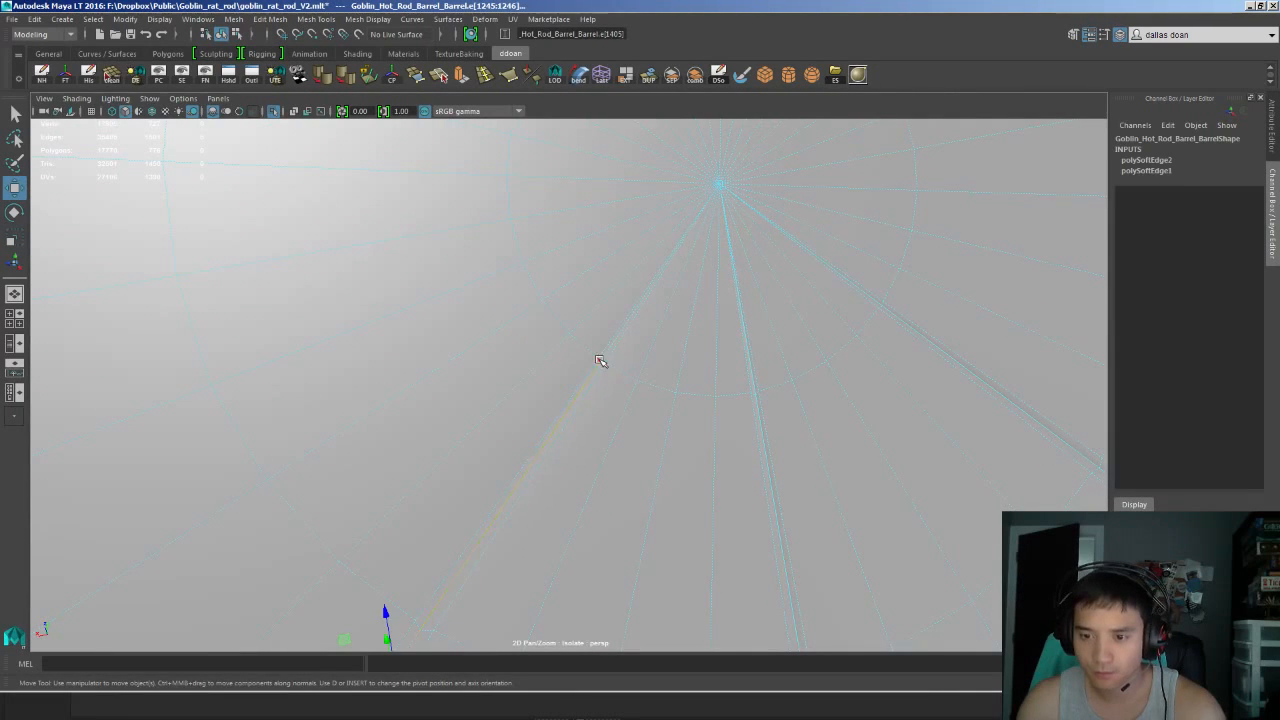
{"action": "key", "text": "f"}
{"action": "right_click_drag", "start_coordinate": [628, 398], "coordinate": [560, 402], "text": "alt"}
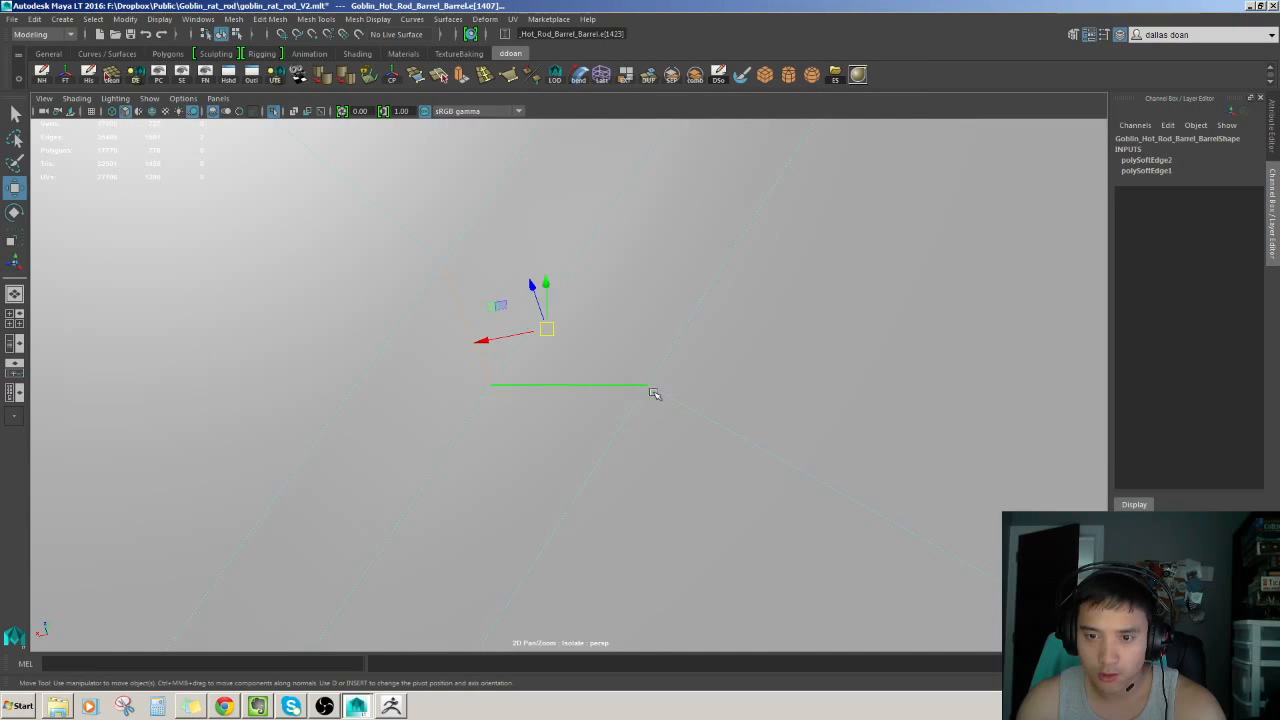
{"action": "right_click_drag", "start_coordinate": [653, 393], "coordinate": [603, 426], "text": "alt"}
{"action": "middle_click_drag", "start_coordinate": [603, 426], "coordinate": [621, 371], "text": "alt"}
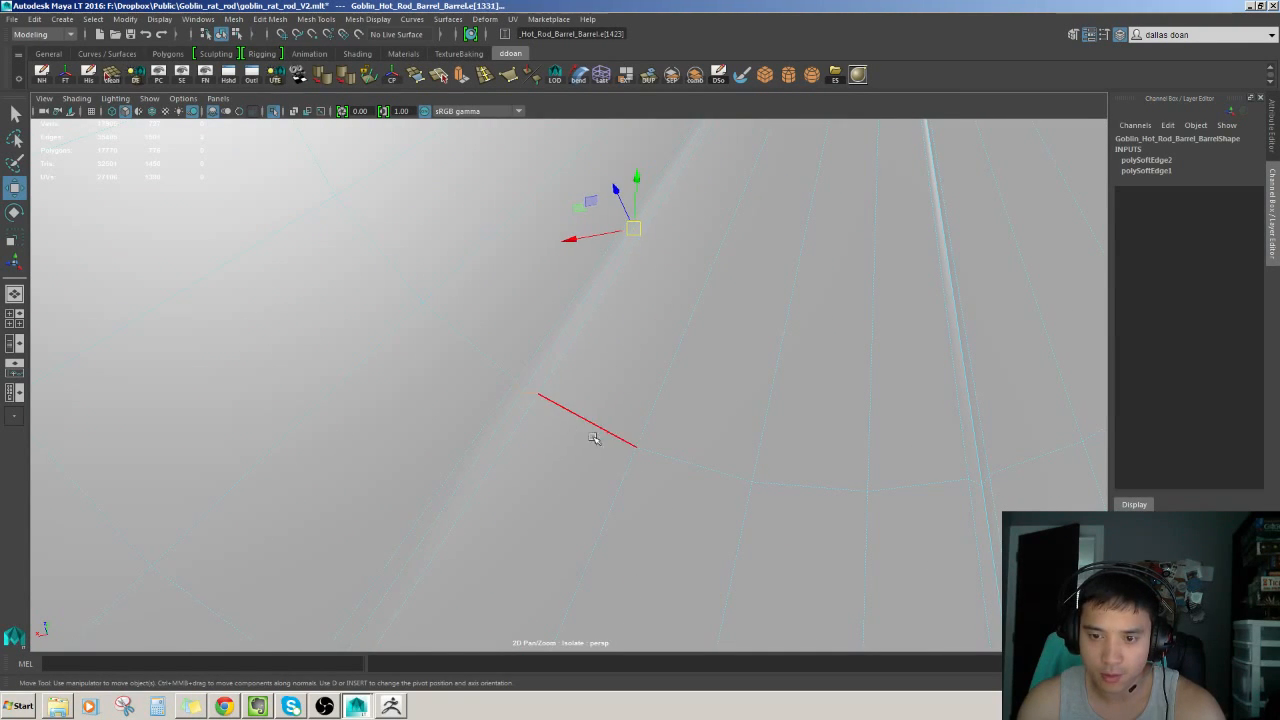
{"action": "right_click_drag", "start_coordinate": [664, 442], "coordinate": [634, 451], "text": "alt"}
{"action": "middle_click_drag", "start_coordinate": [634, 451], "coordinate": [644, 407], "text": "alt"}
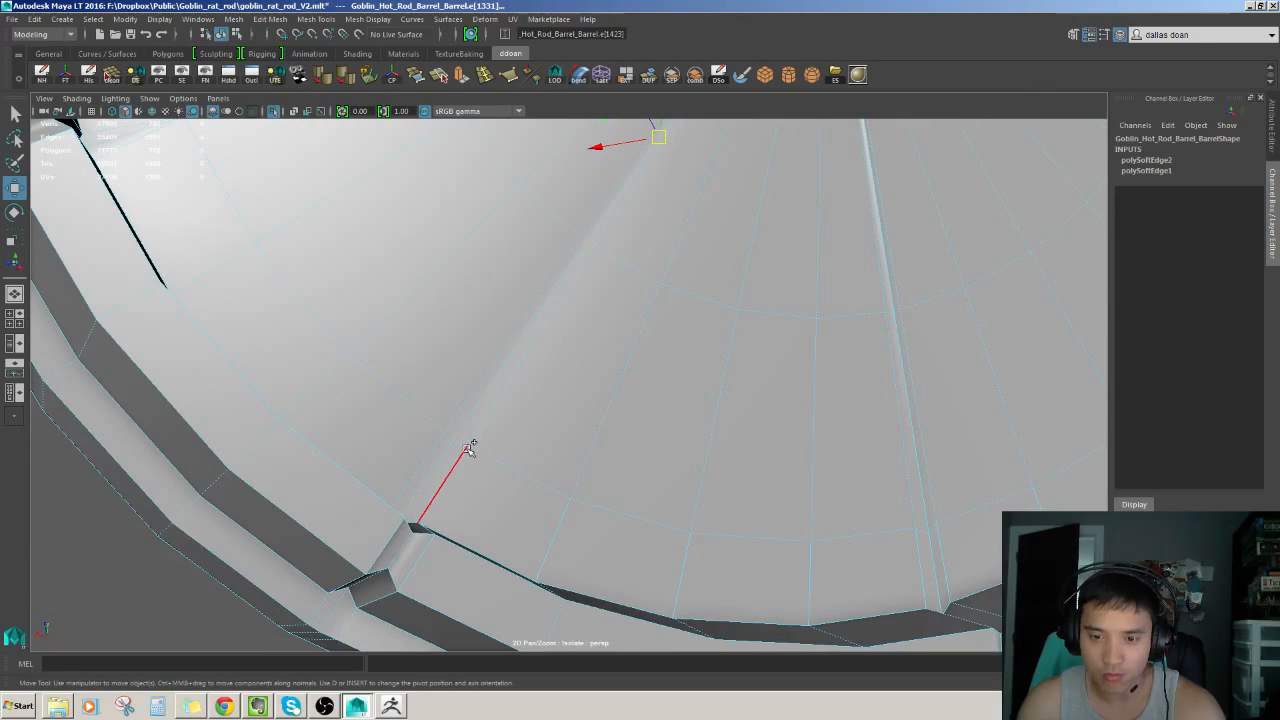
{"action": "right_click_drag", "start_coordinate": [612, 414], "coordinate": [603, 389], "text": "alt"}
{"action": "left_click_drag", "start_coordinate": [603, 389], "coordinate": [652, 438], "text": "alt"}
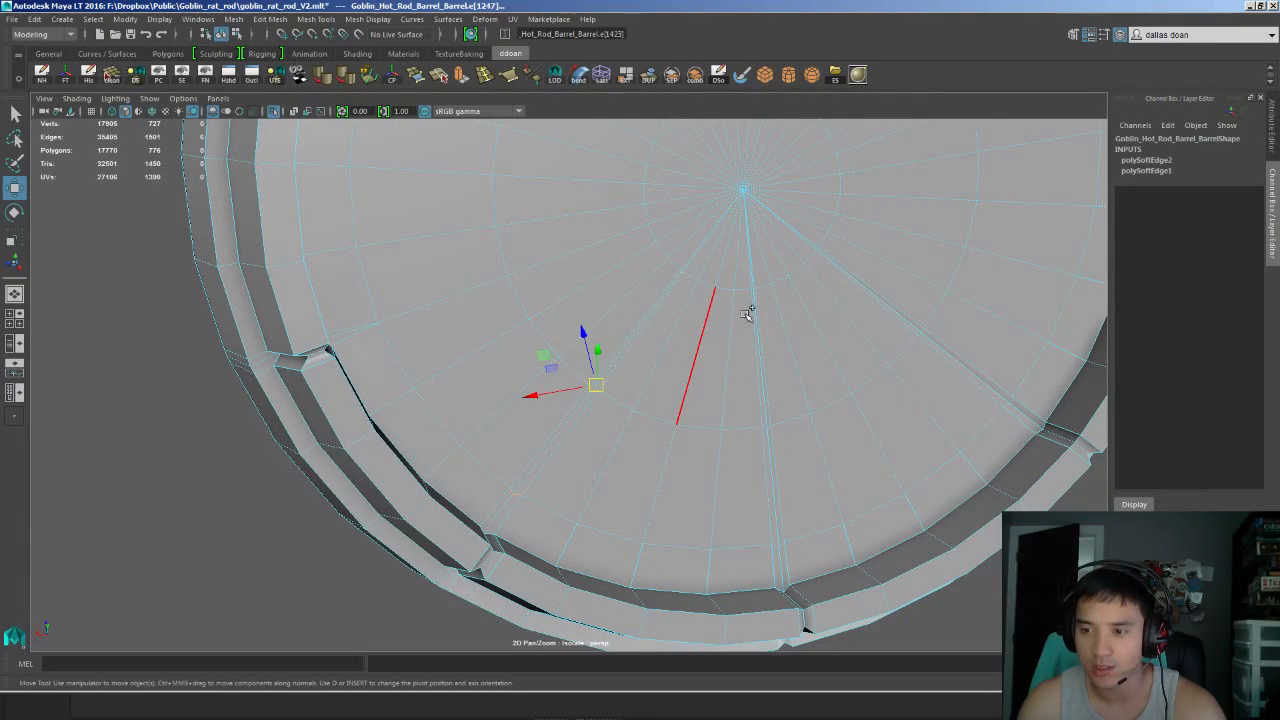
{"action": "right_click_drag", "start_coordinate": [745, 314], "coordinate": [686, 366], "text": "shift"}
Return the barrel to object mode, delete its construction history and deselect it.
{"action": "left_click_drag", "start_coordinate": [686, 366], "coordinate": [621, 428], "text": "alt"}
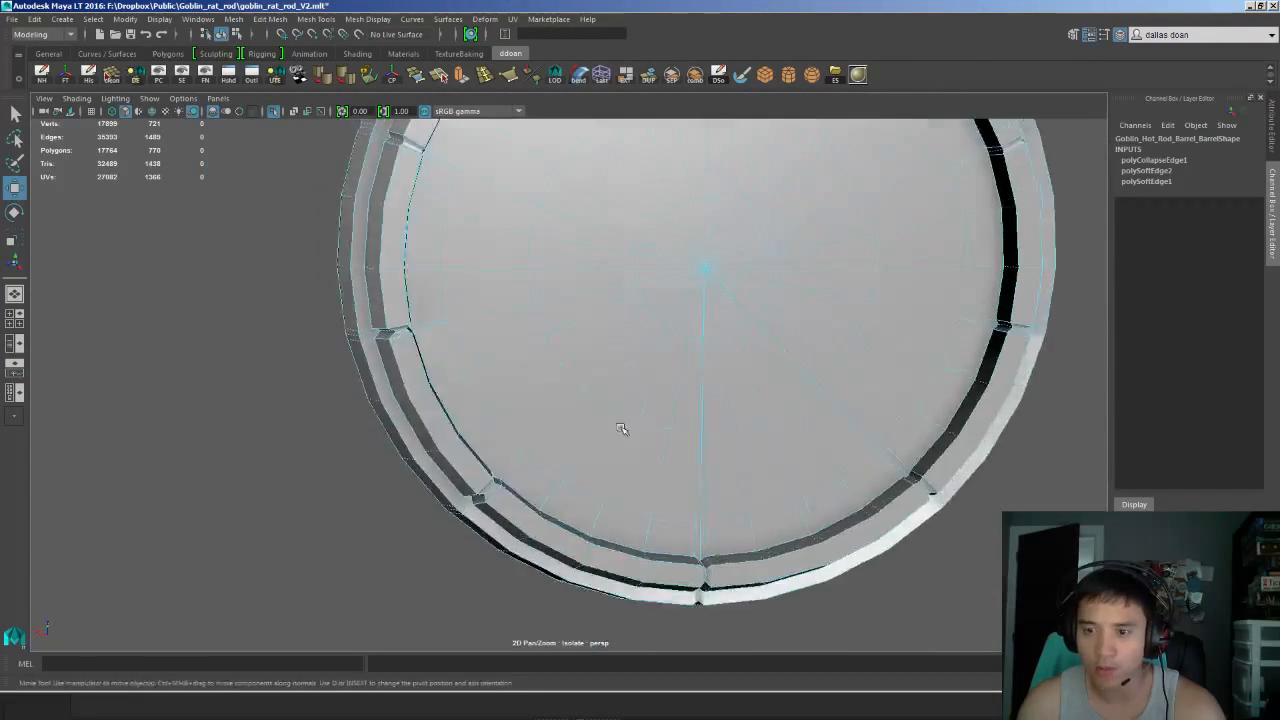
{"action": "right_click_drag", "start_coordinate": [621, 428], "coordinate": [629, 417], "text": "alt"}
{"action": "left_click_drag", "start_coordinate": [629, 417], "coordinate": [580, 409], "text": "alt"}
{"action": "mouse_move", "coordinate": [580, 409]}
{"action": "right_mouse_down", "text": "alt"}
{"action": "mouse_move", "coordinate": [606, 409]}
{"action": "mouse_move", "coordinate": [569, 413]}
{"action": "right_mouse_up", "text": "alt"}
{"action": "left_click_drag", "start_coordinate": [569, 413], "coordinate": [557, 417], "text": "alt"}
{"action": "right_click_drag", "start_coordinate": [557, 417], "coordinate": [568, 394], "text": "alt"}
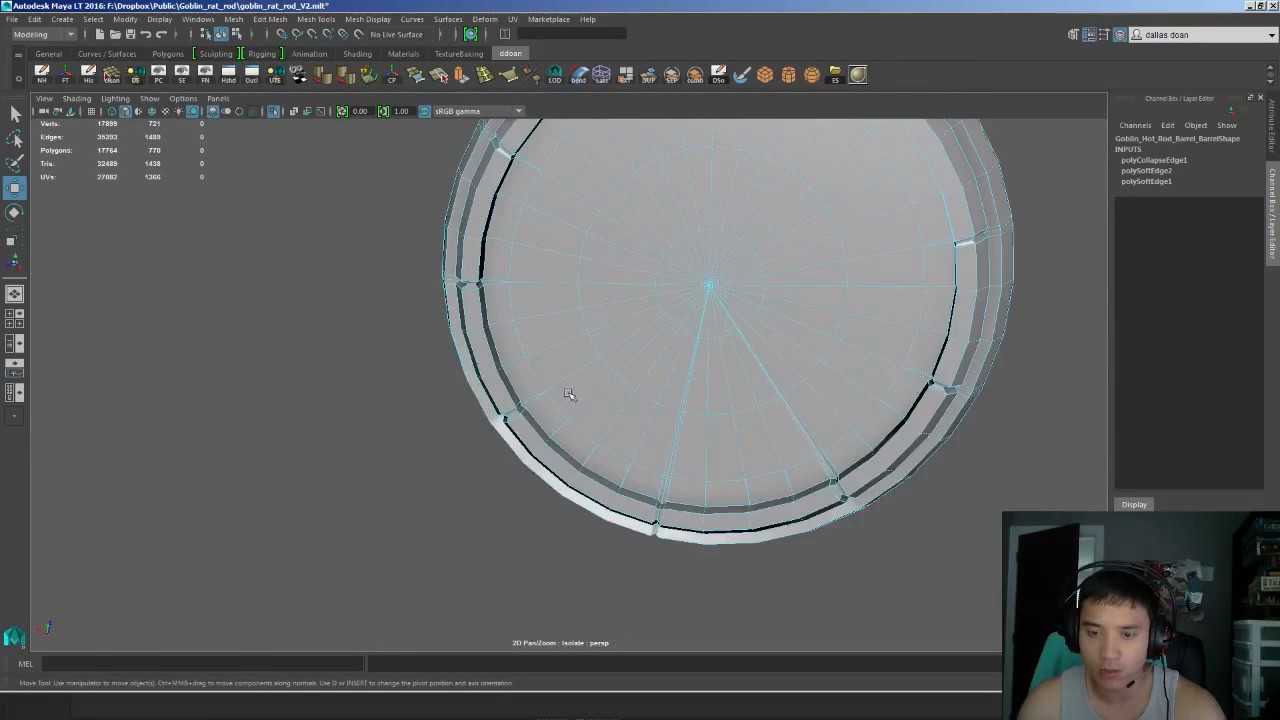
{"action": "left_click_drag", "start_coordinate": [568, 394], "coordinate": [652, 285], "text": "alt"}
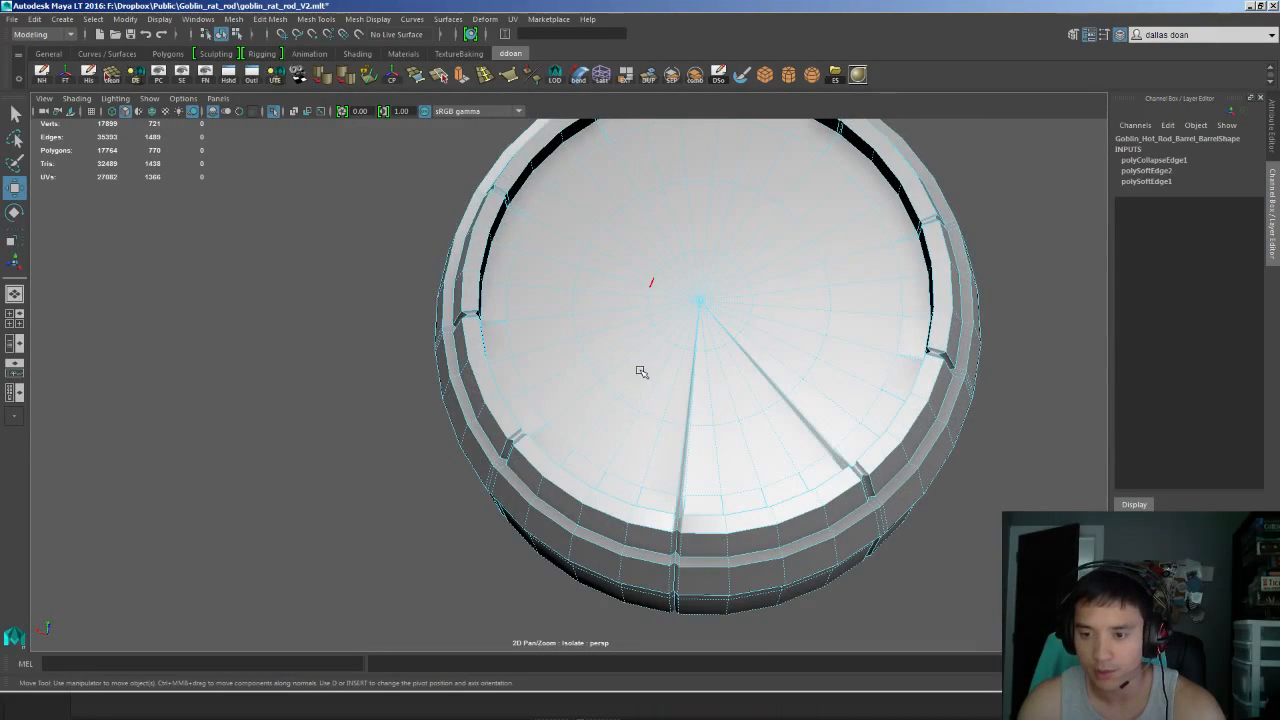
{"action": "right_click_drag", "start_coordinate": [640, 371], "coordinate": [690, 343]}
{"action": "right_click_drag", "start_coordinate": [710, 368], "coordinate": [676, 392], "text": "alt"}
{"action": "key", "text": "alt+shift+d"}
{"action": "left_click", "coordinate": [945, 449]}
Reselect the barrel and examine the two remaining radial grooves on its end cap out to the rim.
{"action": "right_click_drag", "start_coordinate": [945, 449], "coordinate": [863, 429], "text": "alt"}
{"action": "left_click_drag", "start_coordinate": [863, 429], "coordinate": [674, 394], "text": "alt"}
{"action": "left_click", "coordinate": [647, 405]}
{"action": "right_click_drag", "start_coordinate": [674, 394], "coordinate": [689, 400], "text": "alt"}
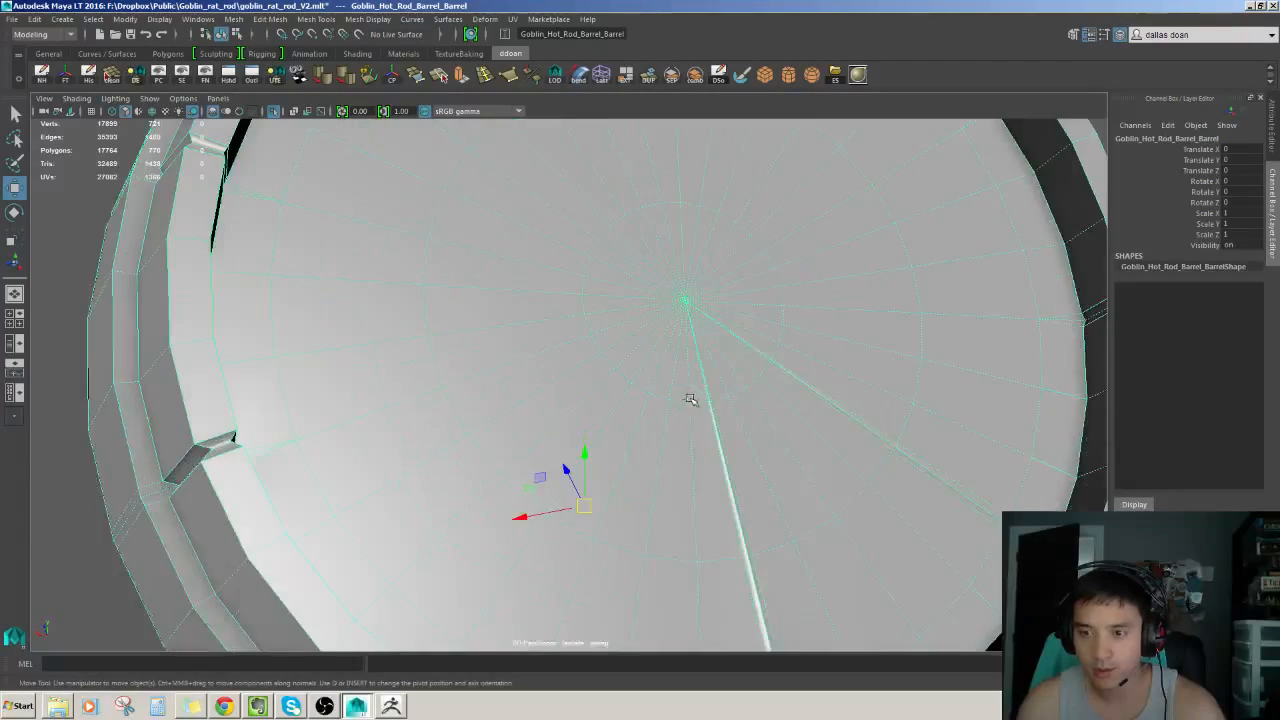
{"action": "left_click_drag", "start_coordinate": [689, 400], "coordinate": [640, 380], "text": "alt"}
{"action": "mouse_move", "coordinate": [640, 380]}
{"action": "right_mouse_down", "text": "alt"}
{"action": "mouse_move", "coordinate": [653, 373]}
{"action": "mouse_move", "coordinate": [649, 391]}
{"action": "right_mouse_up", "text": "alt"}
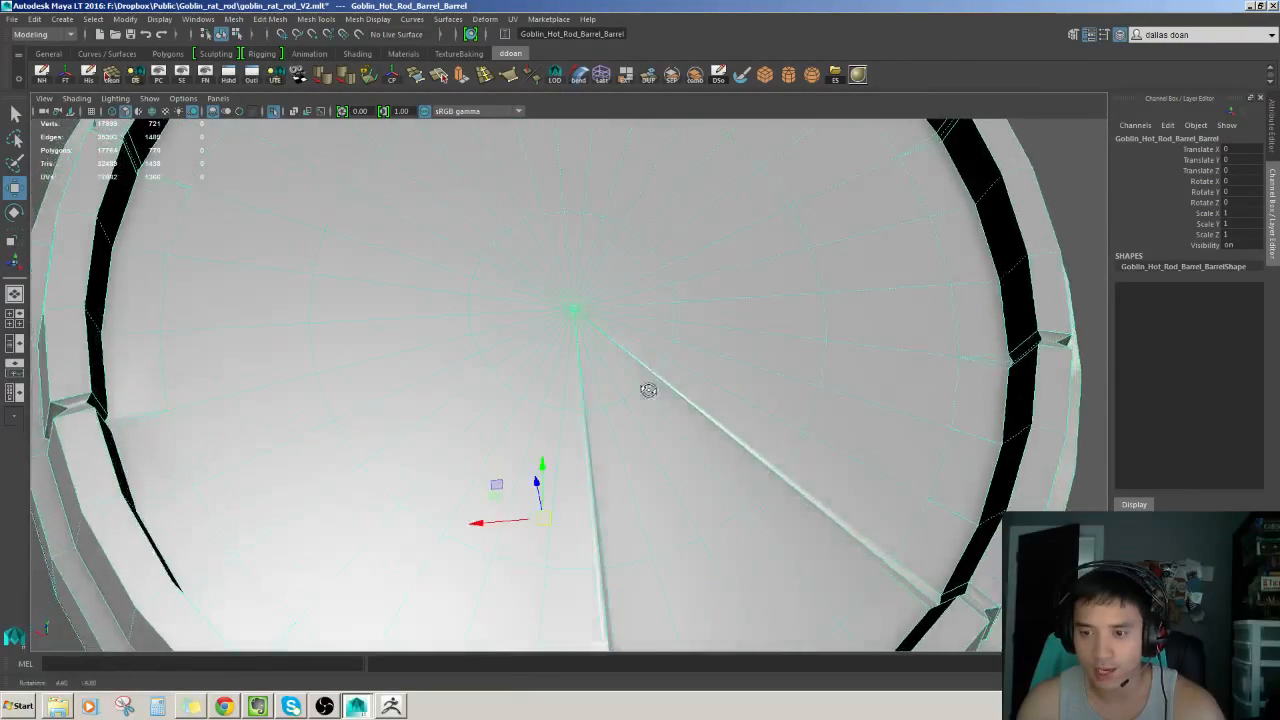
{"action": "left_click_drag", "start_coordinate": [649, 391], "coordinate": [657, 400], "text": "alt"}
{"action": "right_click_drag", "start_coordinate": [657, 400], "coordinate": [683, 400], "text": "alt"}
{"action": "left_click_drag", "start_coordinate": [683, 400], "coordinate": [693, 413], "text": "alt"}
{"action": "right_click_drag", "start_coordinate": [693, 413], "coordinate": [670, 440], "text": "alt"}
{"action": "mouse_move", "coordinate": [670, 440]}
{"action": "left_mouse_down", "text": "alt"}
{"action": "mouse_move", "coordinate": [703, 440]}
{"action": "mouse_move", "coordinate": [665, 443]}
{"action": "left_mouse_up", "text": "alt"}
{"action": "right_click_drag", "start_coordinate": [665, 443], "coordinate": [720, 457], "text": "alt"}
{"action": "middle_click_drag", "start_coordinate": [720, 457], "coordinate": [676, 406], "text": "alt"}
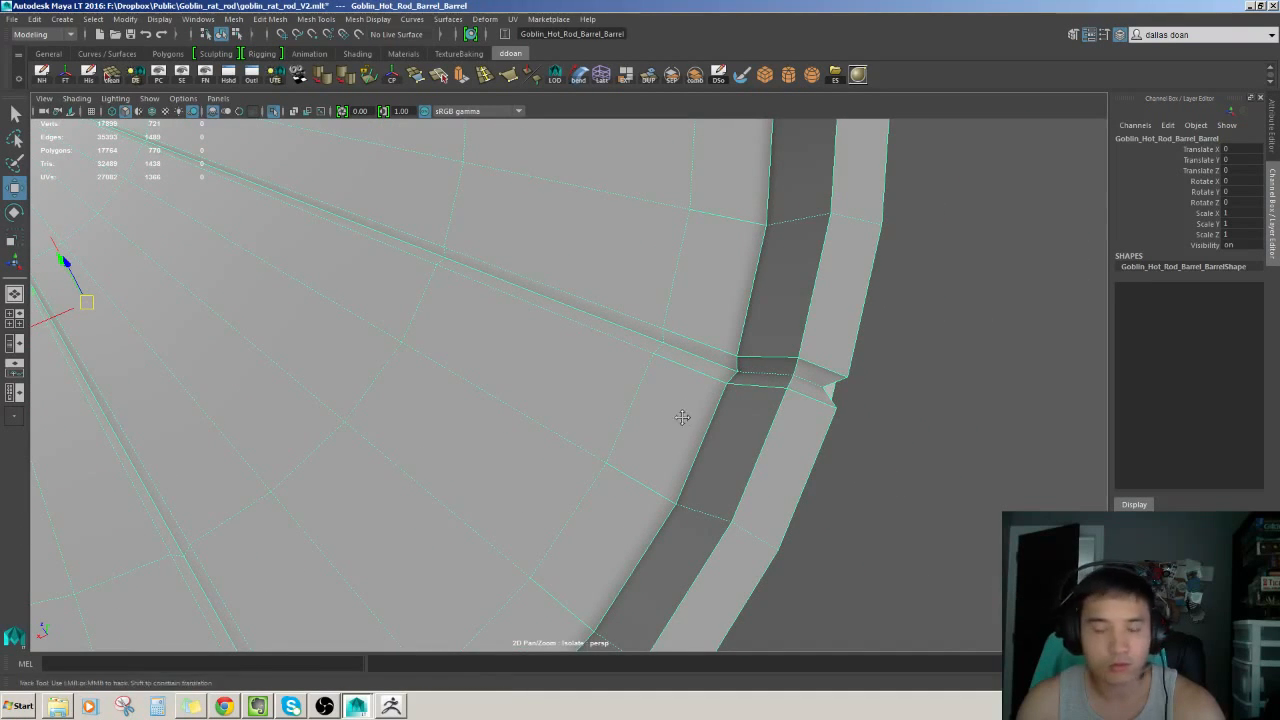
{"action": "left_click_drag", "start_coordinate": [682, 417], "coordinate": [687, 374], "text": "alt"}
{"action": "left_click", "coordinate": [658, 366]}
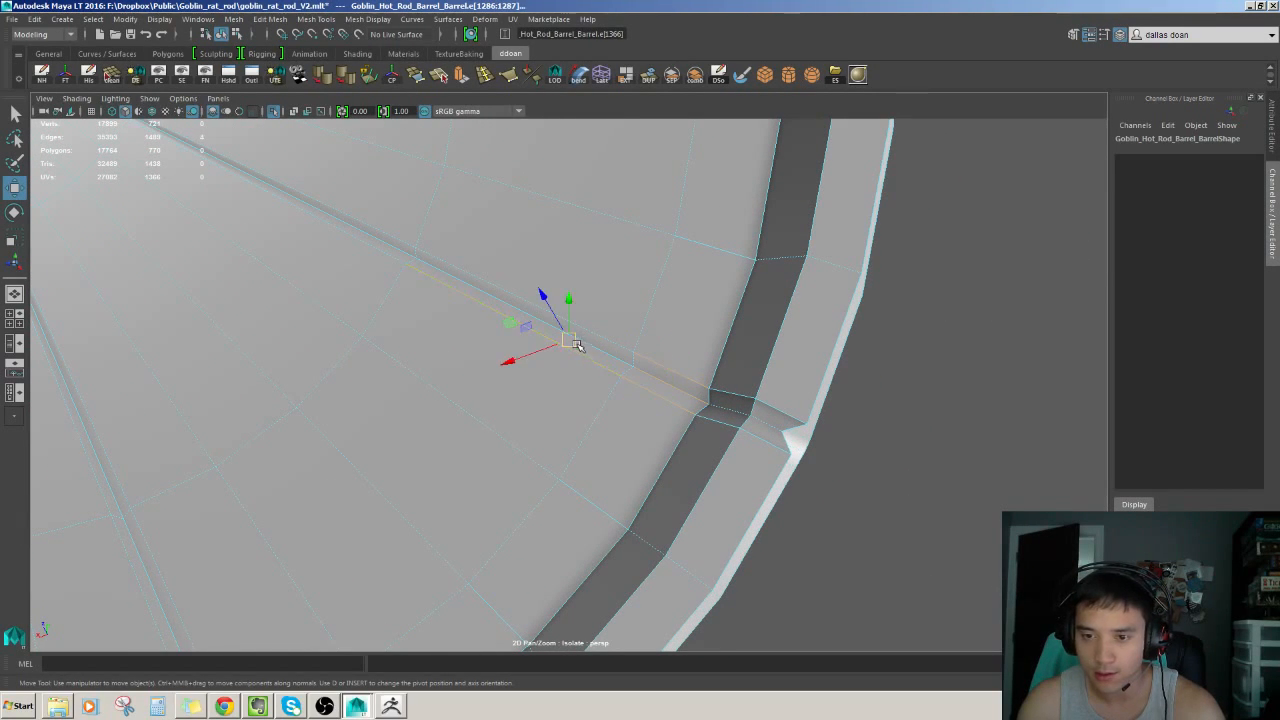
{"action": "middle_click_drag", "start_coordinate": [586, 386], "coordinate": [614, 419], "text": "alt"}
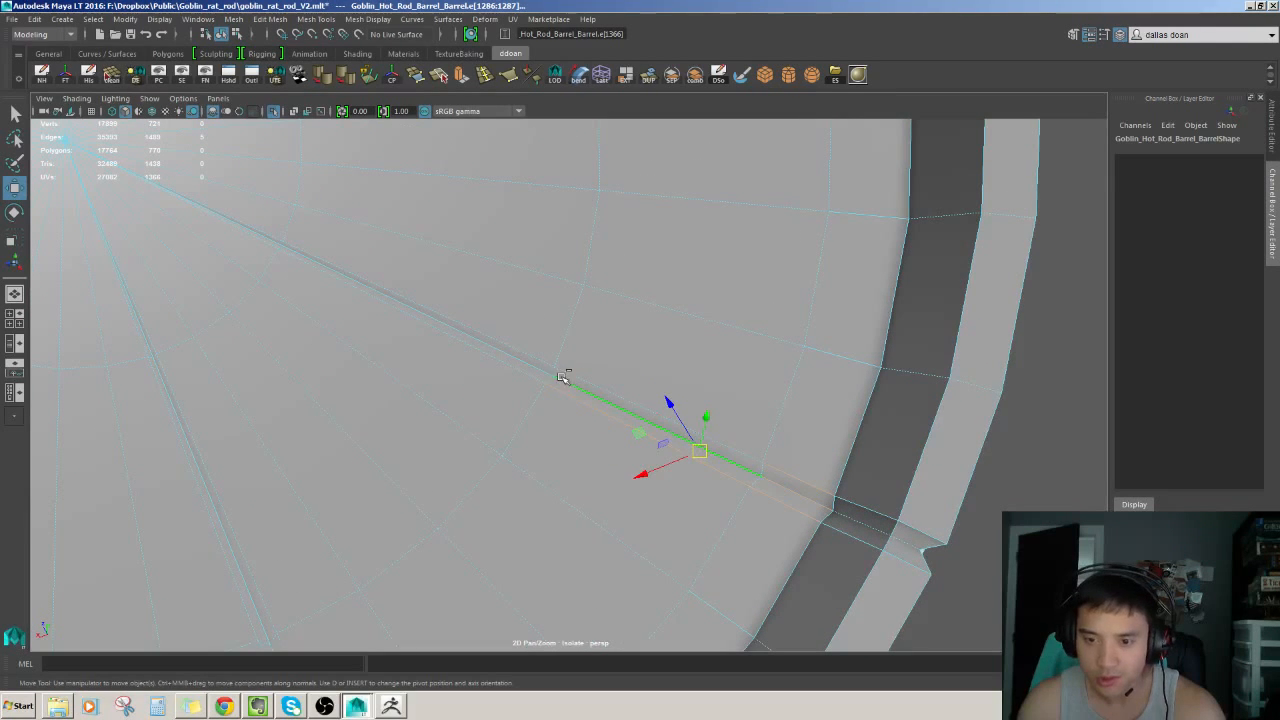
{"action": "left_click_drag", "start_coordinate": [409, 382], "coordinate": [503, 427], "text": "alt"}
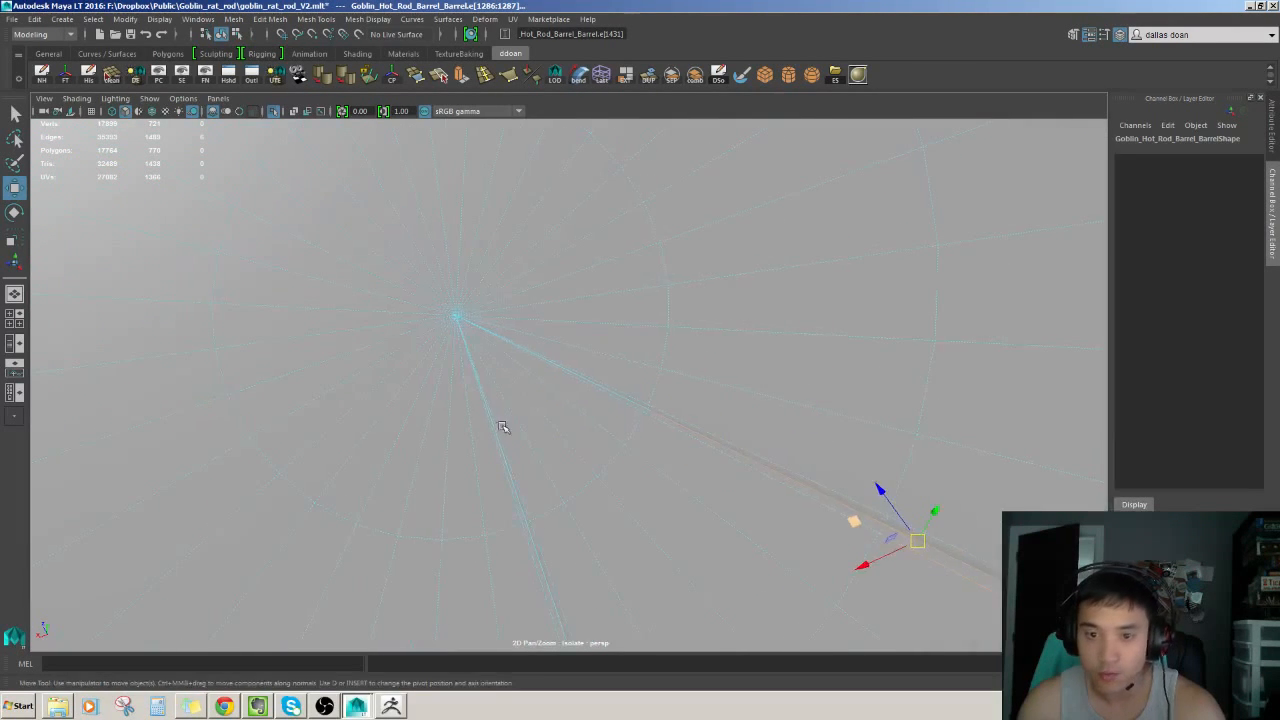
{"action": "scroll", "coordinate": [654, 417], "scroll_direction": "up", "scroll_amount": 1}
{"action": "scroll", "coordinate": [660, 430], "scroll_direction": "down", "scroll_amount": 1}
Select the short edges crossing the end cap's lower-right radial groove on each ring and collapse them.
{"action": "right_click_drag", "start_coordinate": [663, 434], "coordinate": [674, 429], "text": "alt"}
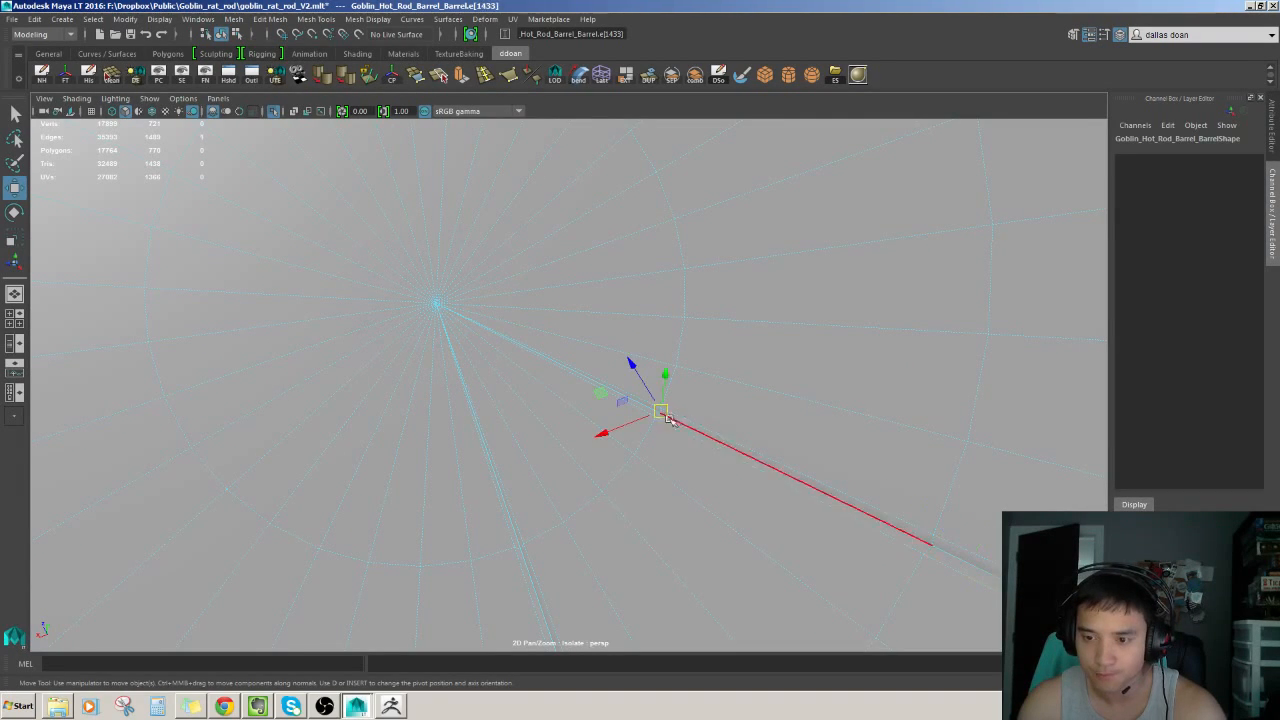
{"action": "key", "text": "f"}
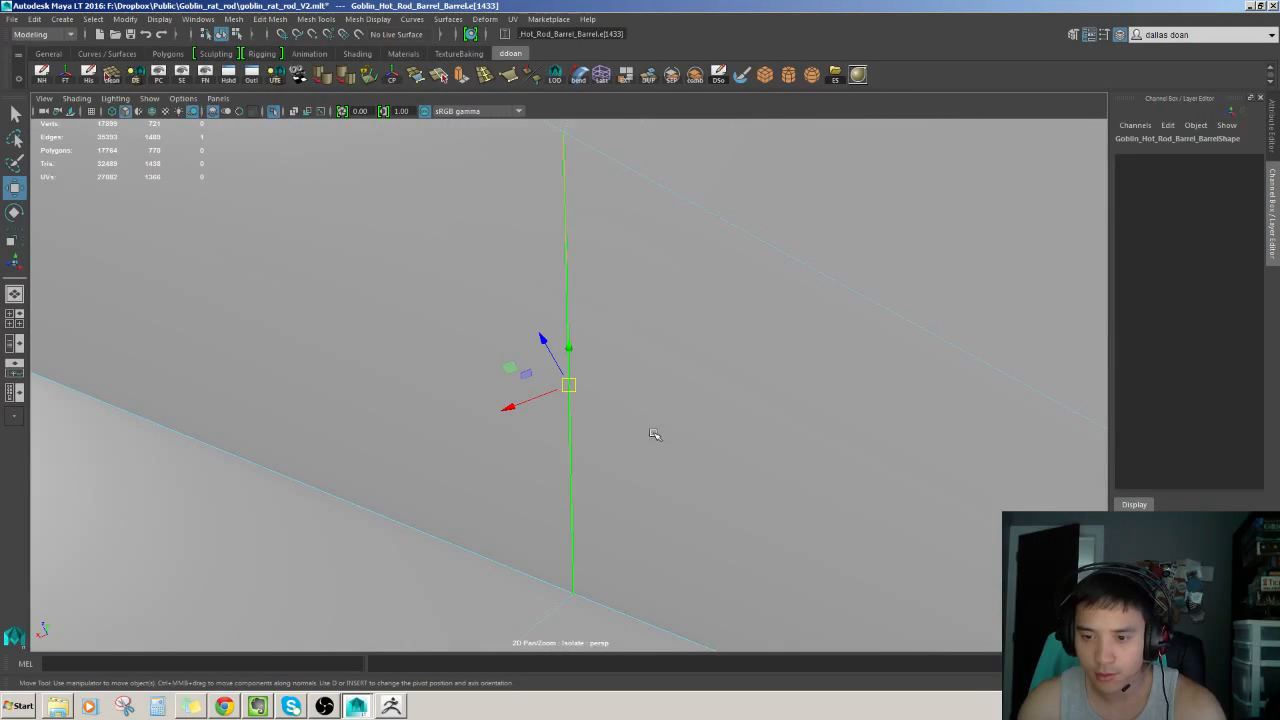
{"action": "scroll", "coordinate": [649, 436], "scroll_direction": "down", "scroll_amount": 5}
{"action": "left_click_drag", "start_coordinate": [728, 459], "coordinate": [701, 436], "text": "alt"}
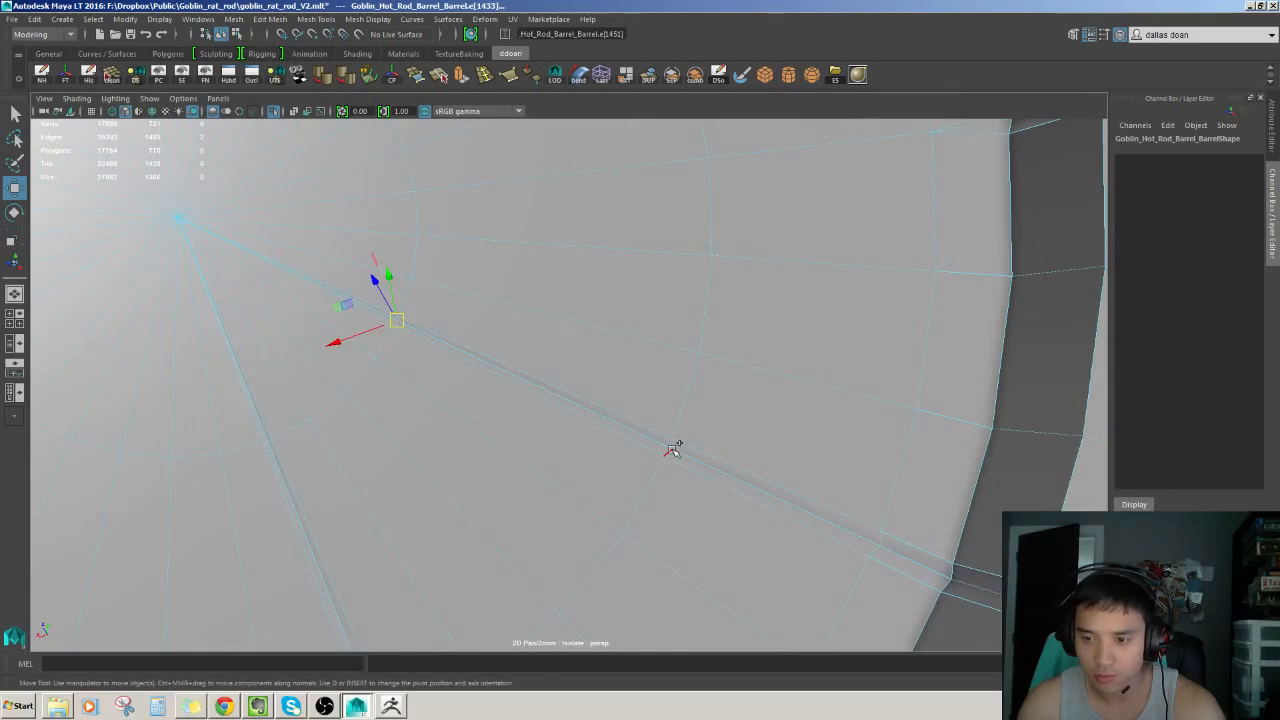
{"action": "left_click_drag", "start_coordinate": [776, 494], "coordinate": [740, 457], "text": "alt"}
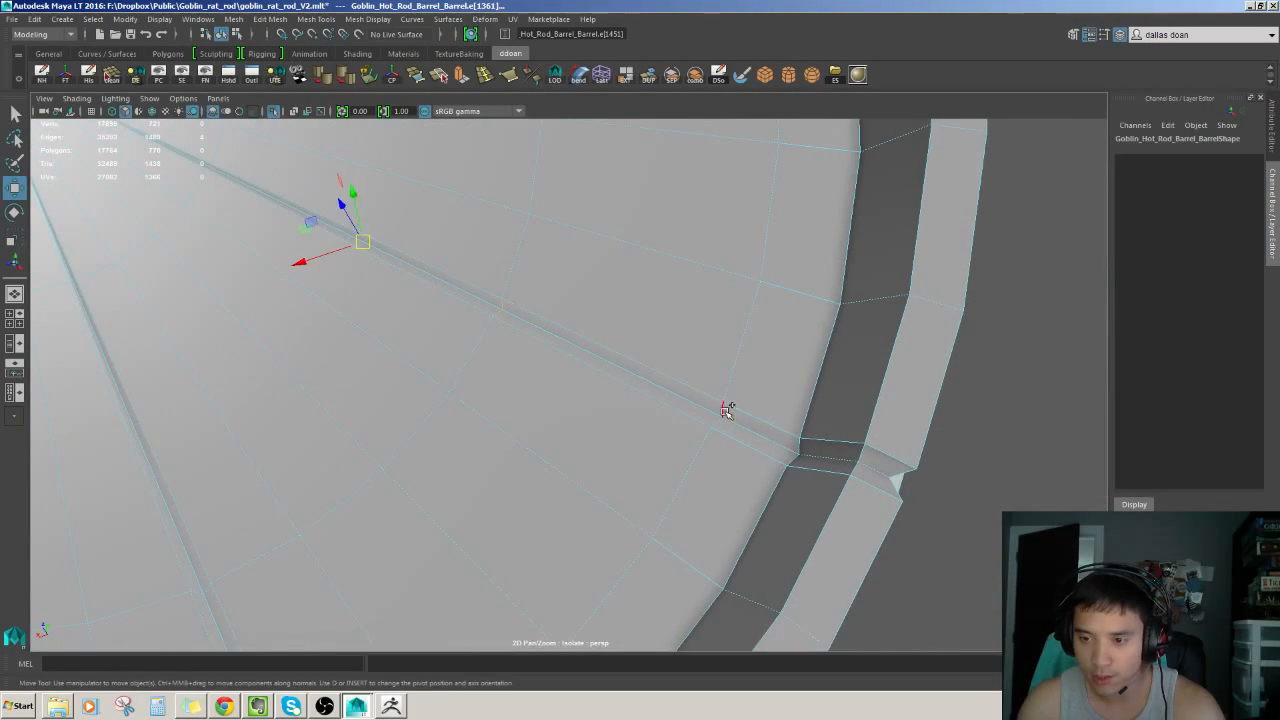
{"action": "mouse_move", "coordinate": [653, 434]}
{"action": "left_mouse_down", "text": "alt"}
{"action": "mouse_move", "coordinate": [711, 460]}
{"action": "mouse_move", "coordinate": [671, 441]}
{"action": "left_mouse_up", "text": "alt"}
{"action": "right_click_drag", "start_coordinate": [792, 358], "coordinate": [796, 358], "text": "shift"}
{"action": "left_click_drag", "start_coordinate": [733, 415], "coordinate": [735, 406], "text": "alt"}
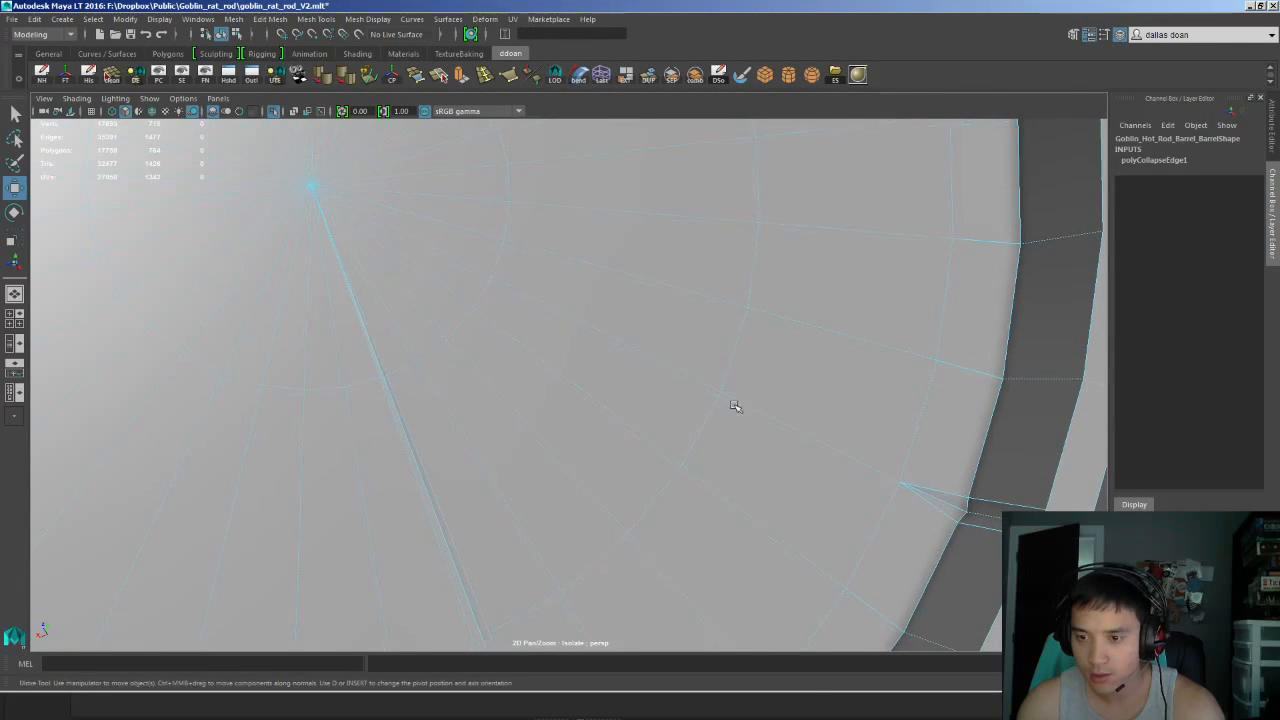
Soften the short radial edges where the collapsed lower-right groove meets the end cap's rim.
{"action": "scroll", "coordinate": [728, 404], "scroll_direction": "down", "scroll_amount": 5}
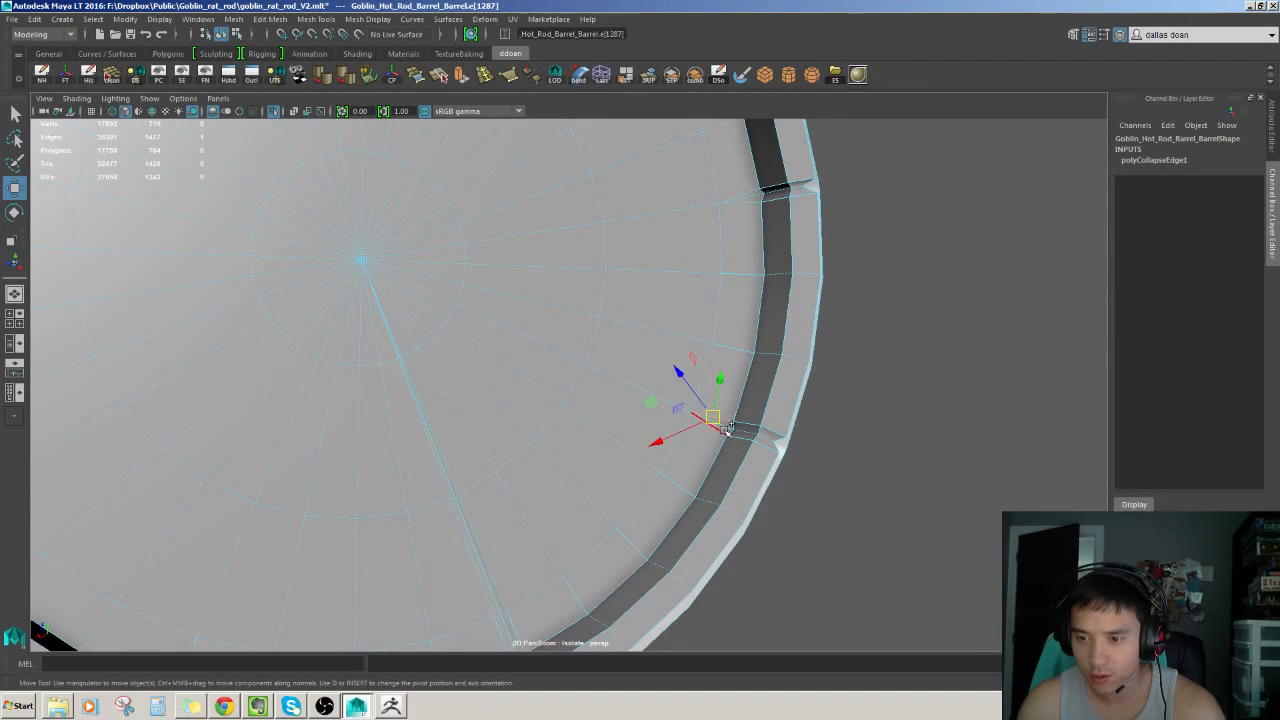
{"action": "left_click", "coordinate": [725, 433], "text": "shift"}
{"action": "left_click_drag", "start_coordinate": [727, 435], "coordinate": [733, 440], "text": "alt"}
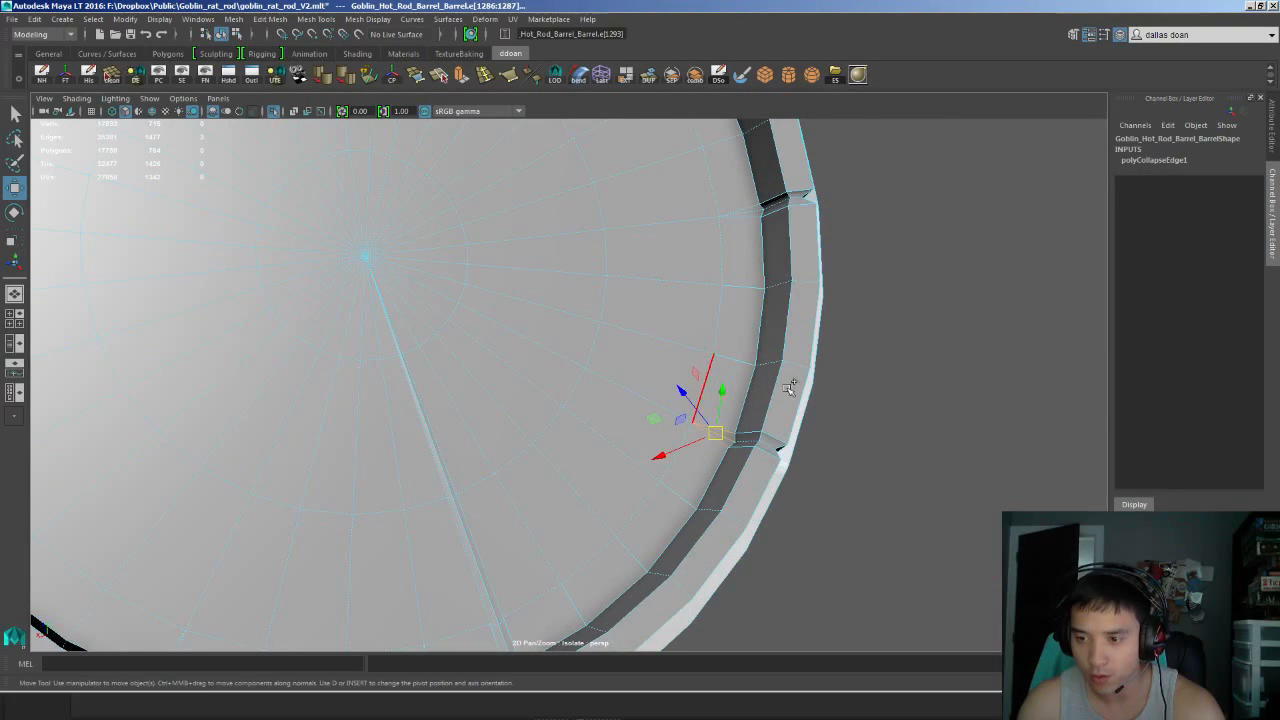
{"action": "right_click_drag", "start_coordinate": [789, 388], "coordinate": [794, 396], "text": "shift"}
{"action": "left_click_drag", "start_coordinate": [654, 406], "coordinate": [642, 404], "text": "alt"}
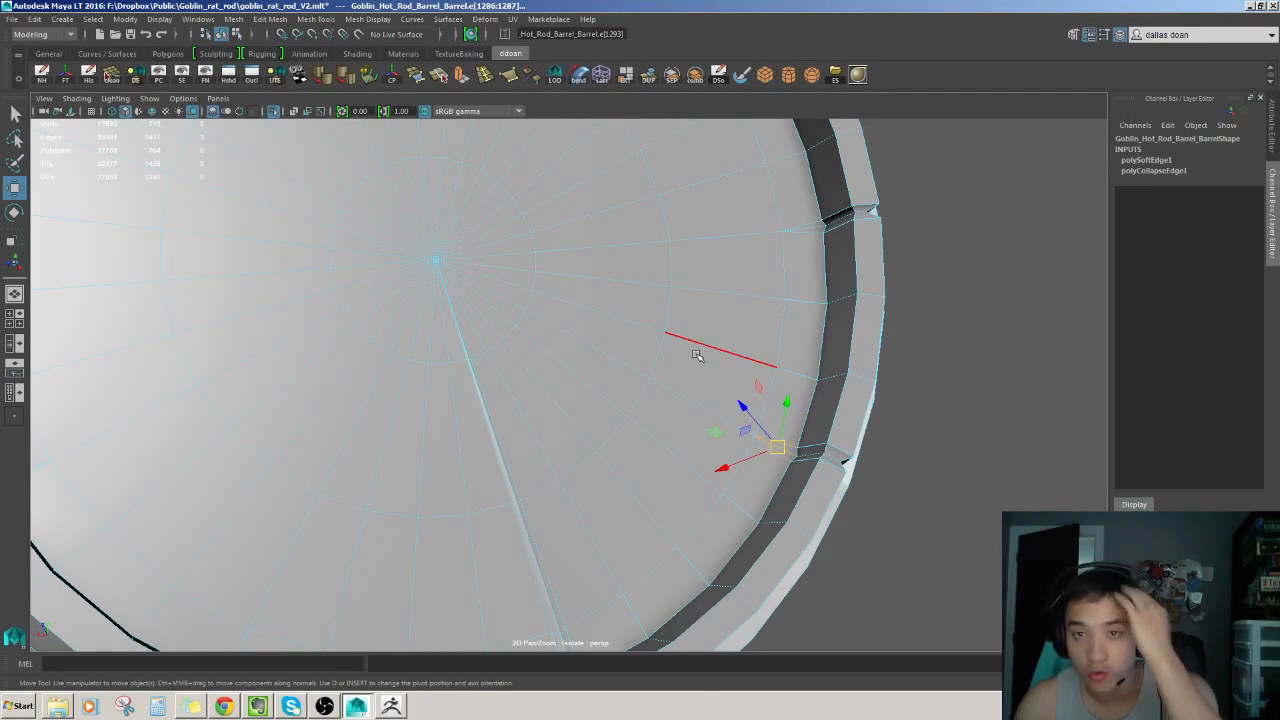
Return to object mode, delete the barrel's construction history, deselect it and inspect the whole end cap.
{"action": "left_click_drag", "start_coordinate": [649, 387], "coordinate": [557, 391], "text": "alt"}
{"action": "scroll", "coordinate": [562, 394], "scroll_direction": "up", "scroll_amount": 2}
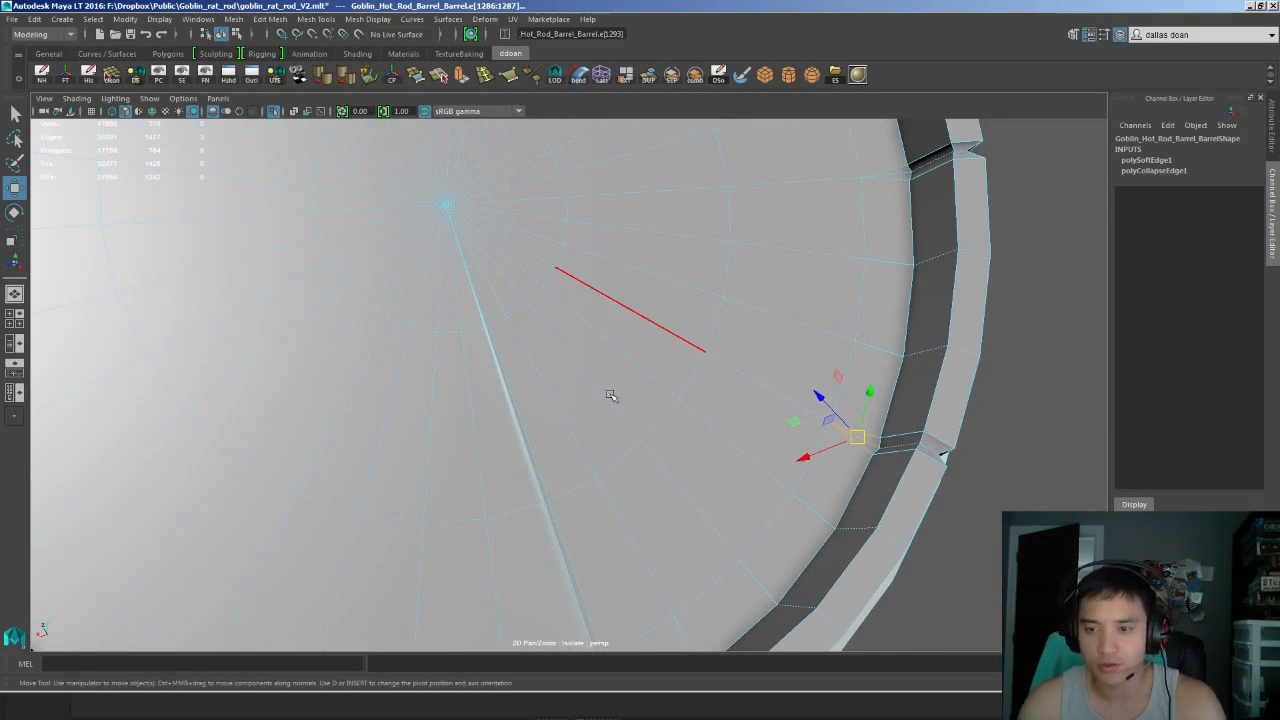
{"action": "key", "text": "F8"}
{"action": "scroll", "coordinate": [612, 398], "scroll_direction": "down", "scroll_amount": 4}
{"action": "scroll", "coordinate": [612, 398], "scroll_direction": "down", "scroll_amount": 2}
{"action": "key", "text": "alt+shift+d"}
{"action": "left_click", "coordinate": [848, 396]}
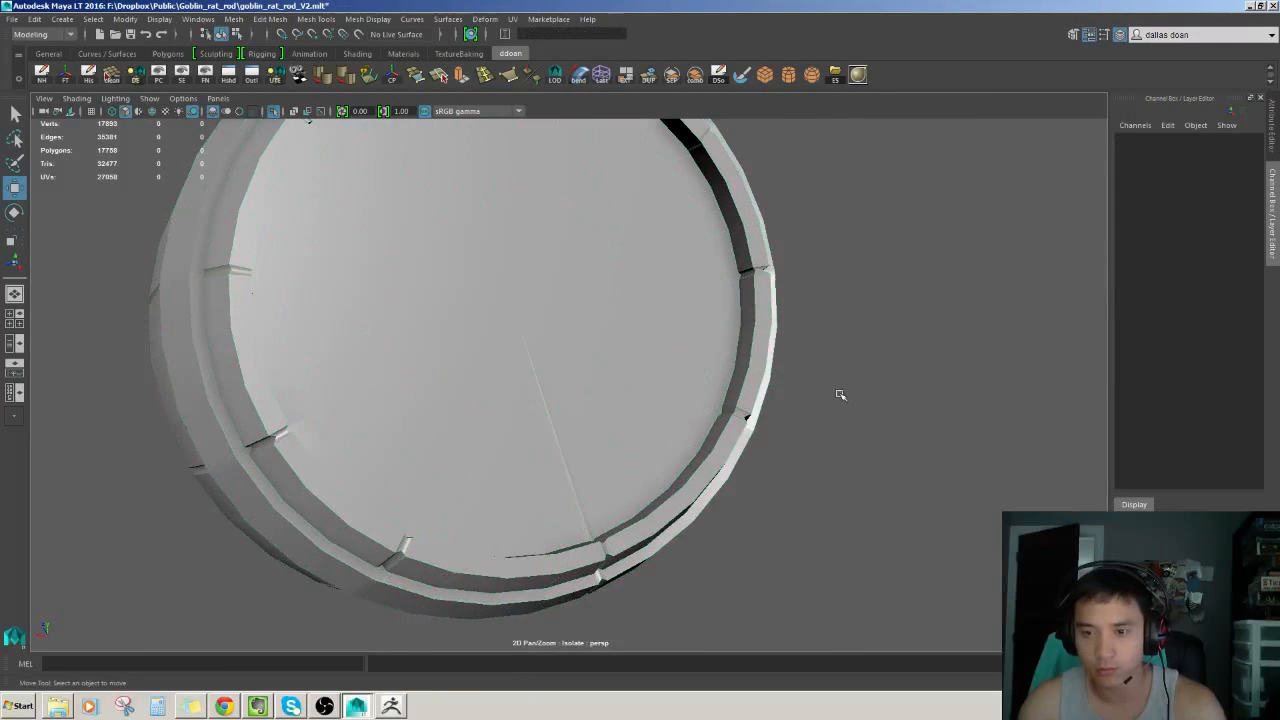
{"action": "scroll", "coordinate": [628, 408], "scroll_direction": "up", "scroll_amount": 2}
{"action": "mouse_move", "coordinate": [626, 408]}
{"action": "left_mouse_down", "text": "alt"}
{"action": "mouse_move", "coordinate": [632, 427]}
{"action": "mouse_move", "coordinate": [609, 400]}
{"action": "left_mouse_up", "text": "alt"}
{"action": "scroll", "coordinate": [617, 423], "scroll_direction": "down", "scroll_amount": 3}
{"action": "scroll", "coordinate": [625, 428], "scroll_direction": "up", "scroll_amount": 2}
{"action": "scroll", "coordinate": [629, 431], "scroll_direction": "down", "scroll_amount": 3}
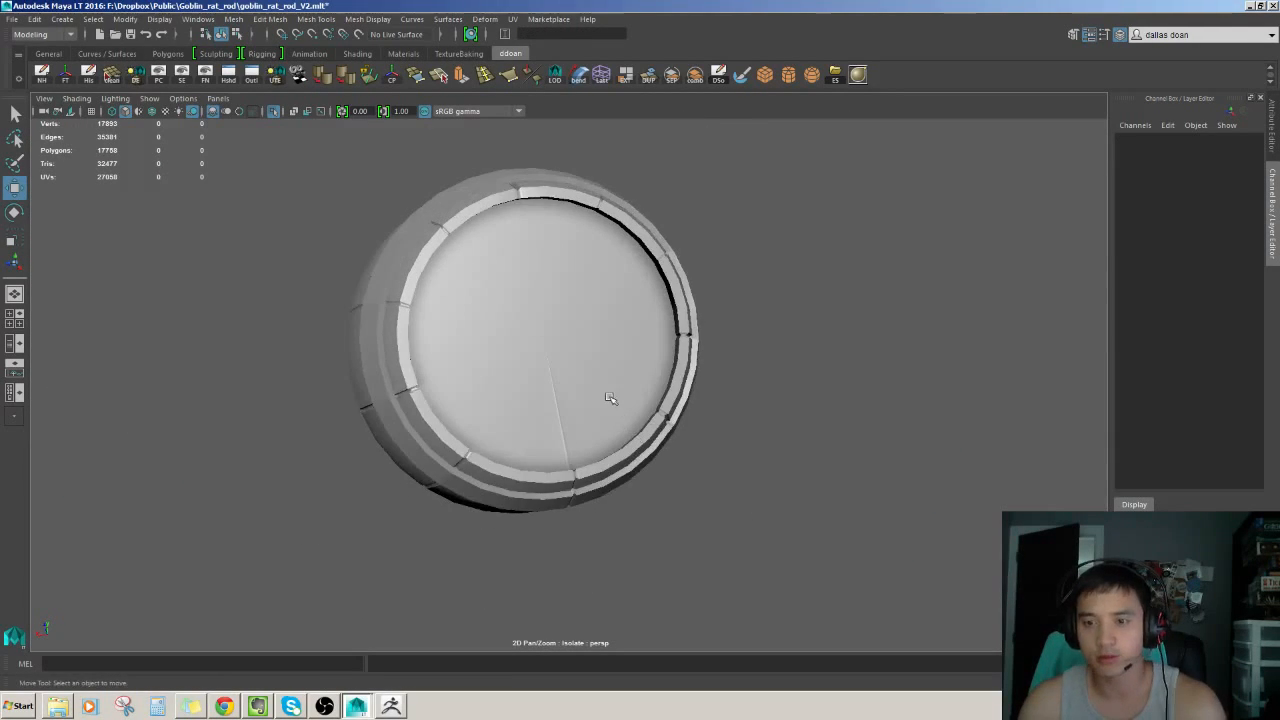
Reselect the barrel and enter edge mode at the last remaining radial groove on the end cap.
{"action": "left_click", "coordinate": [588, 398]}
{"action": "scroll", "coordinate": [574, 408], "scroll_direction": "up", "scroll_amount": 8}
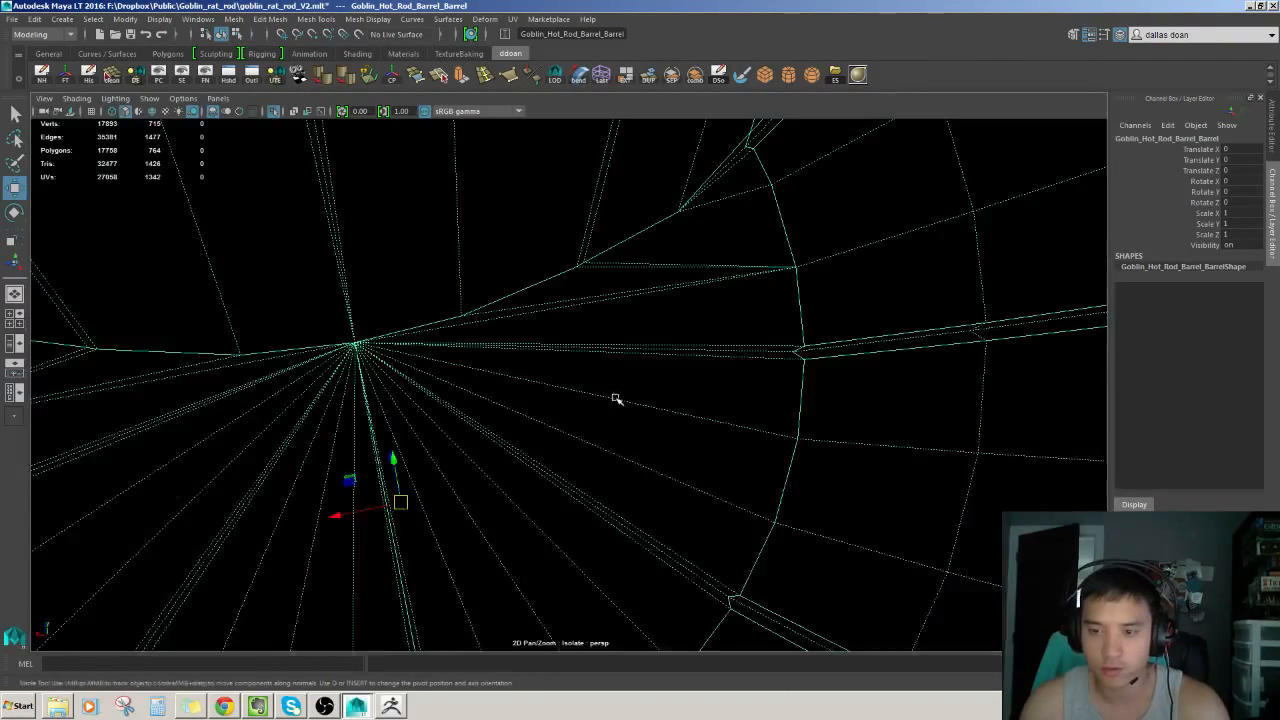
{"action": "mouse_move", "coordinate": [616, 399]}
{"action": "left_mouse_down", "text": "alt"}
{"action": "mouse_move", "coordinate": [614, 412]}
{"action": "mouse_move", "coordinate": [543, 417]}
{"action": "left_mouse_up", "text": "alt"}
{"action": "scroll", "coordinate": [614, 412], "scroll_direction": "down", "scroll_amount": 3}
{"action": "key", "text": "F10"}
{"action": "left_click", "coordinate": [596, 399]}
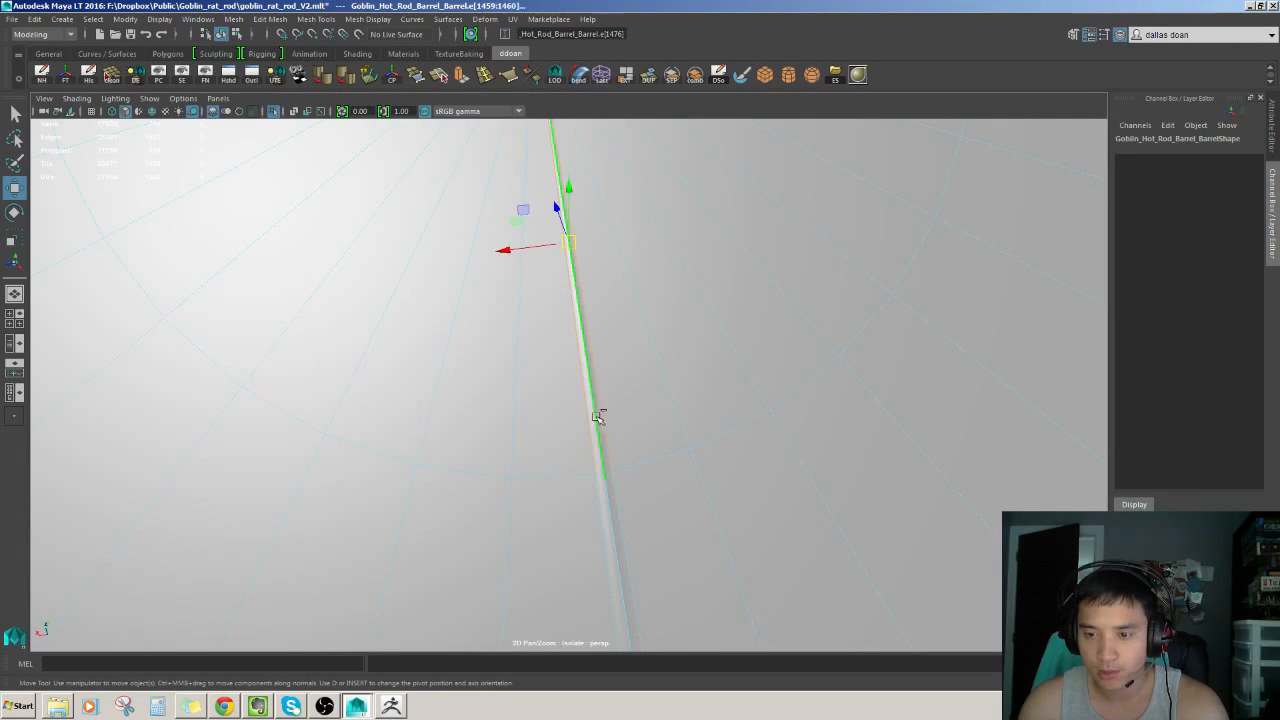
{"action": "scroll", "coordinate": [686, 509], "scroll_direction": "down", "scroll_amount": 3}
{"action": "scroll", "coordinate": [634, 471], "scroll_direction": "up", "scroll_amount": 6}
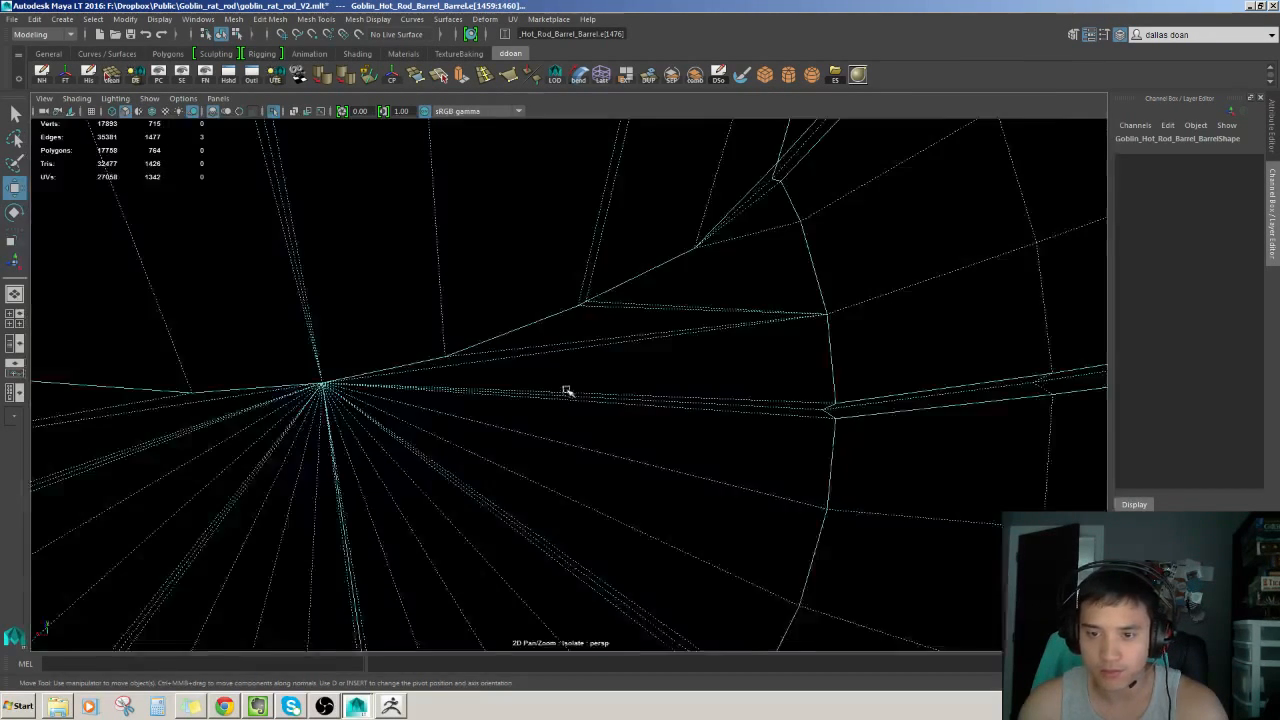
Select the short edges crossing the end cap's last radial groove on each ring, decline the autosave and collapse the edges.
{"action": "right_click_drag", "start_coordinate": [567, 391], "coordinate": [441, 418], "text": "alt"}
{"action": "middle_click_drag", "start_coordinate": [495, 417], "coordinate": [534, 450], "text": "alt"}
{"action": "right_click_drag", "start_coordinate": [534, 450], "coordinate": [645, 447], "text": "alt"}
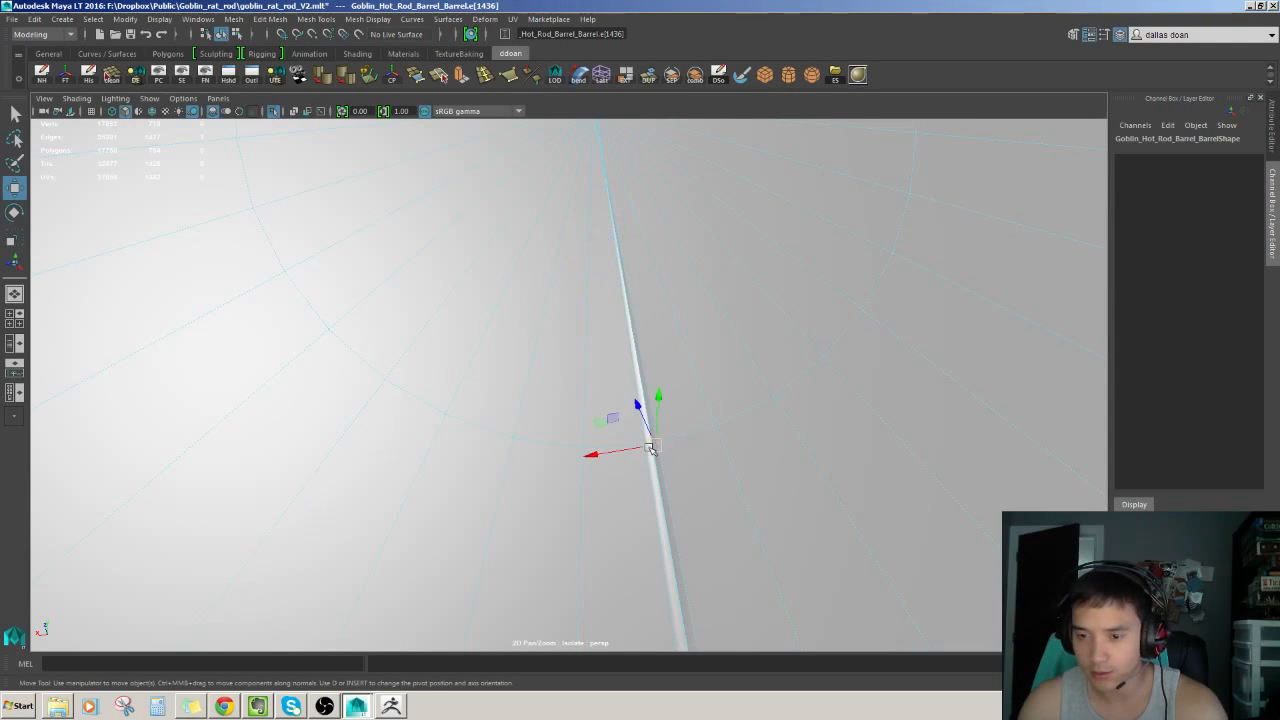
{"action": "right_click_drag", "start_coordinate": [680, 491], "coordinate": [737, 515], "text": "alt"}
{"action": "middle_click_drag", "start_coordinate": [737, 515], "coordinate": [703, 477], "text": "alt"}
{"action": "scroll", "coordinate": [636, 490], "scroll_direction": "up", "scroll_amount": 4}
{"action": "left_click", "coordinate": [608, 566], "text": "shift"}
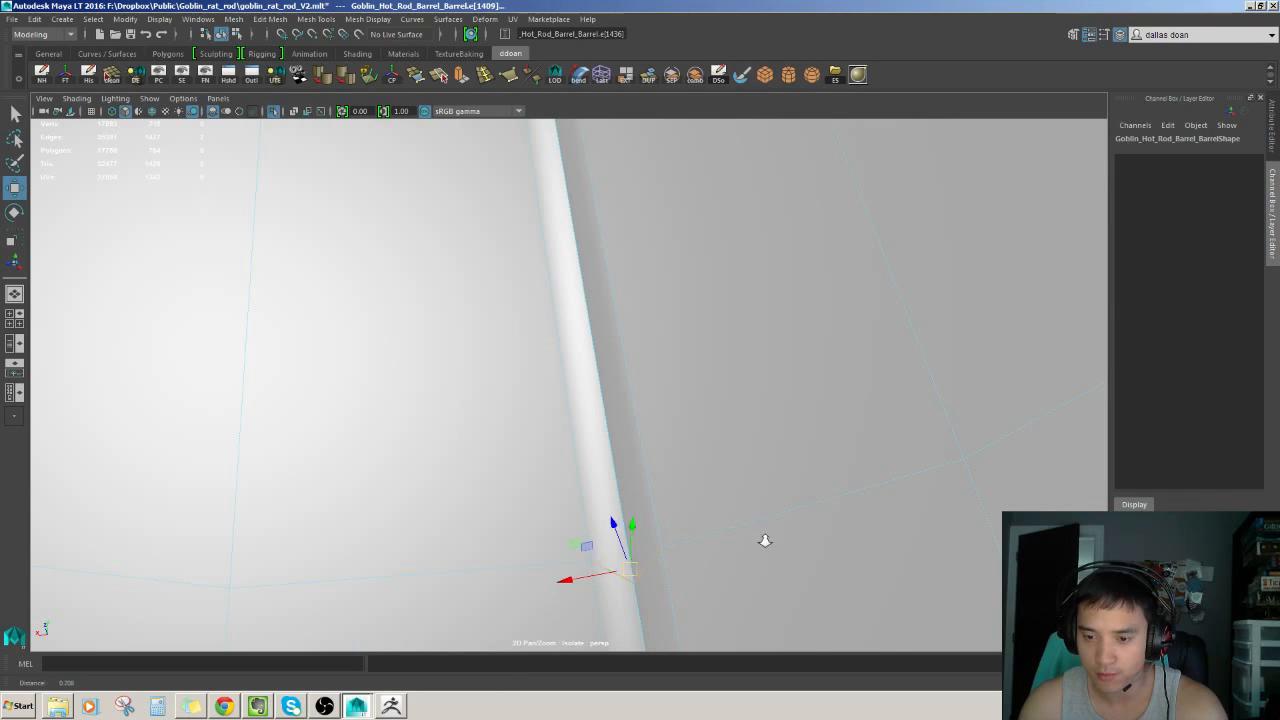
{"action": "middle_click_drag", "start_coordinate": [763, 540], "coordinate": [757, 606], "text": "alt"}
{"action": "middle_click_drag", "start_coordinate": [728, 483], "coordinate": [727, 520], "text": "alt"}
{"action": "mouse_move", "coordinate": [732, 497]}
{"action": "left_mouse_down", "text": "alt"}
{"action": "mouse_move", "coordinate": [703, 497]}
{"action": "mouse_move", "coordinate": [728, 488]}
{"action": "left_mouse_up", "text": "alt"}
{"action": "middle_click_drag", "start_coordinate": [683, 456], "coordinate": [734, 458], "text": "alt"}
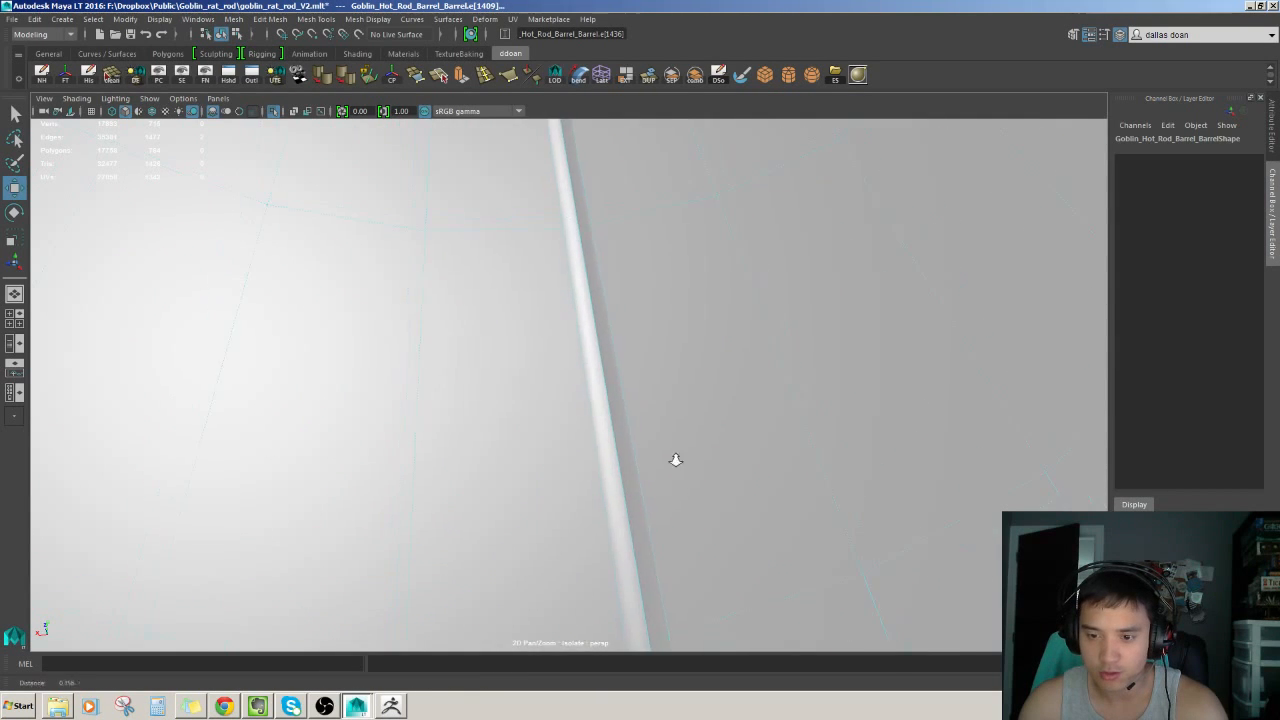
{"action": "right_click_drag", "start_coordinate": [677, 460], "coordinate": [609, 474], "text": "alt"}
{"action": "left_click_drag", "start_coordinate": [609, 474], "coordinate": [617, 490], "text": "alt"}
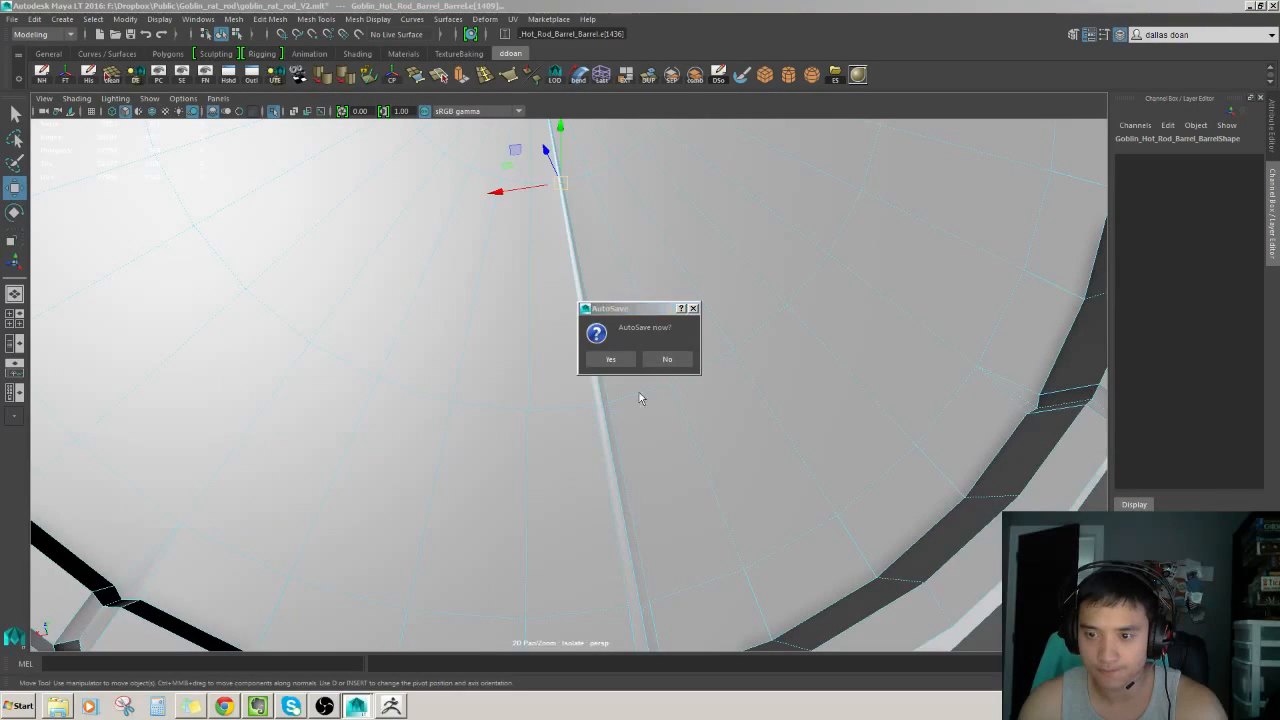
{"action": "left_click", "coordinate": [667, 359]}
{"action": "right_click_drag", "start_coordinate": [669, 369], "coordinate": [700, 394], "text": "alt"}
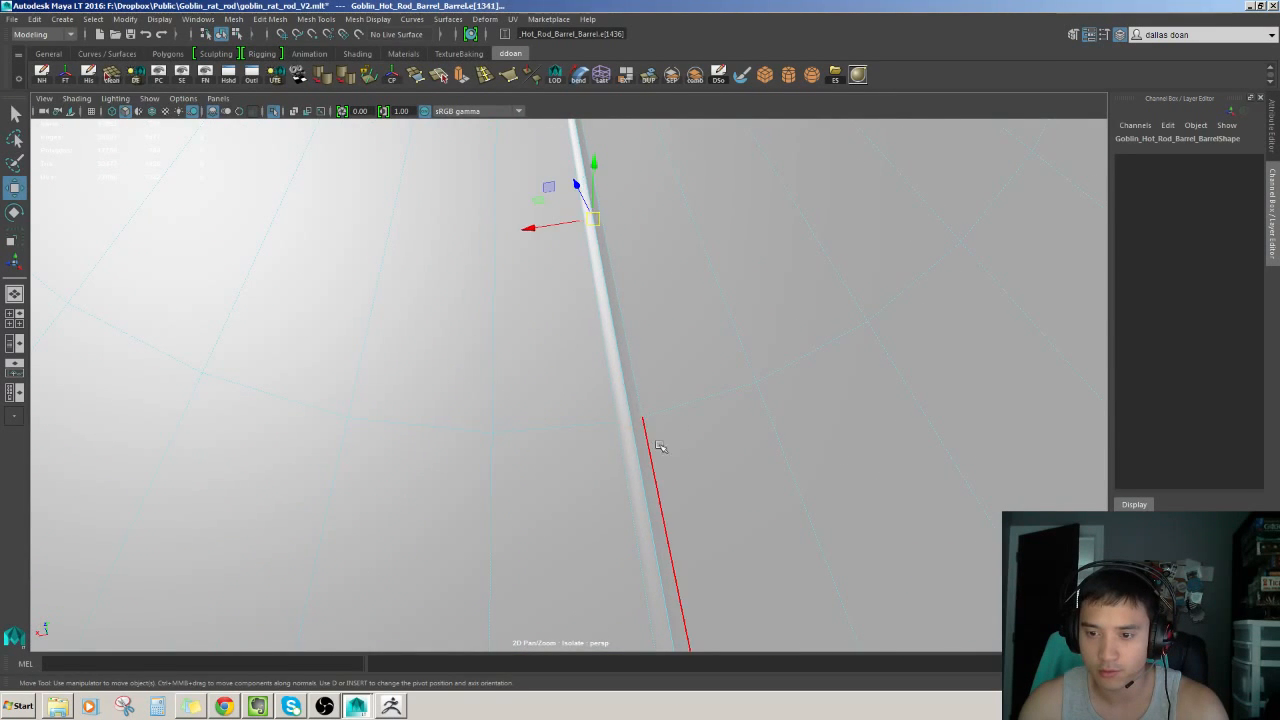
{"action": "mouse_move", "coordinate": [660, 447]}
{"action": "right_mouse_down", "text": "alt"}
{"action": "mouse_move", "coordinate": [686, 429]}
{"action": "mouse_move", "coordinate": [674, 414]}
{"action": "mouse_move", "coordinate": [670, 458]}
{"action": "right_mouse_up", "text": "alt"}
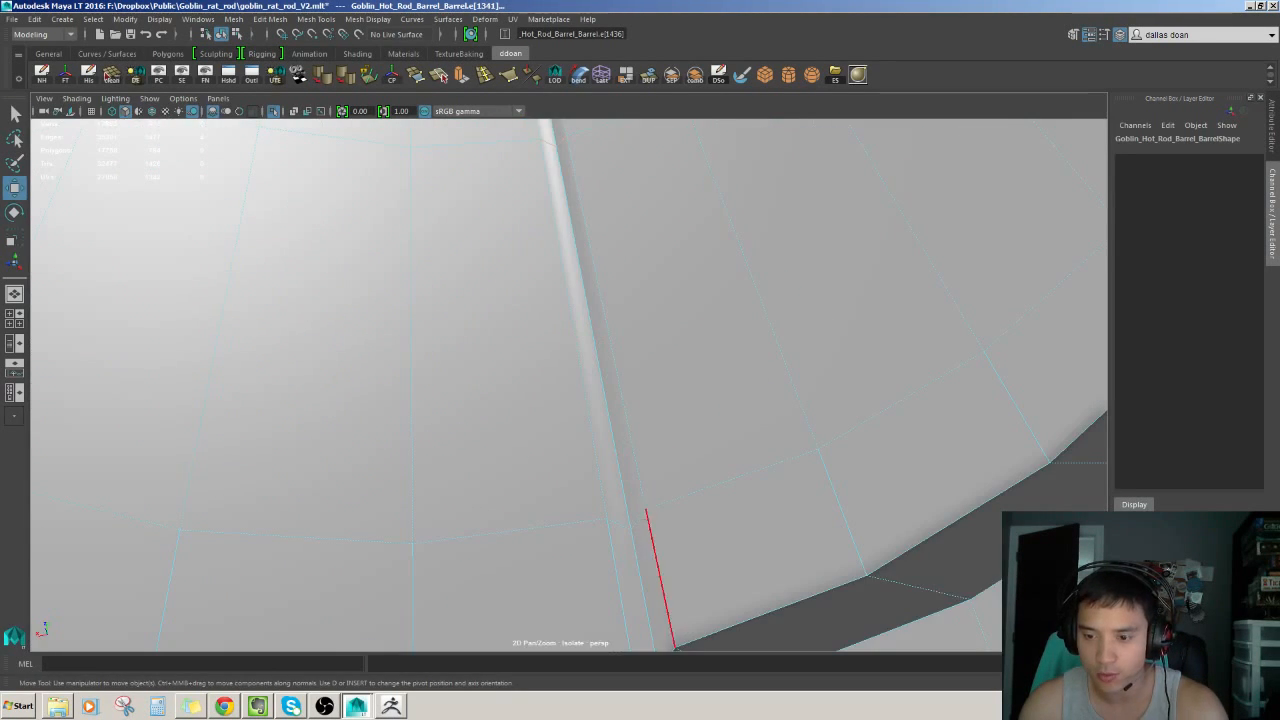
{"action": "right_click_drag", "start_coordinate": [620, 523], "coordinate": [660, 437], "text": "alt"}
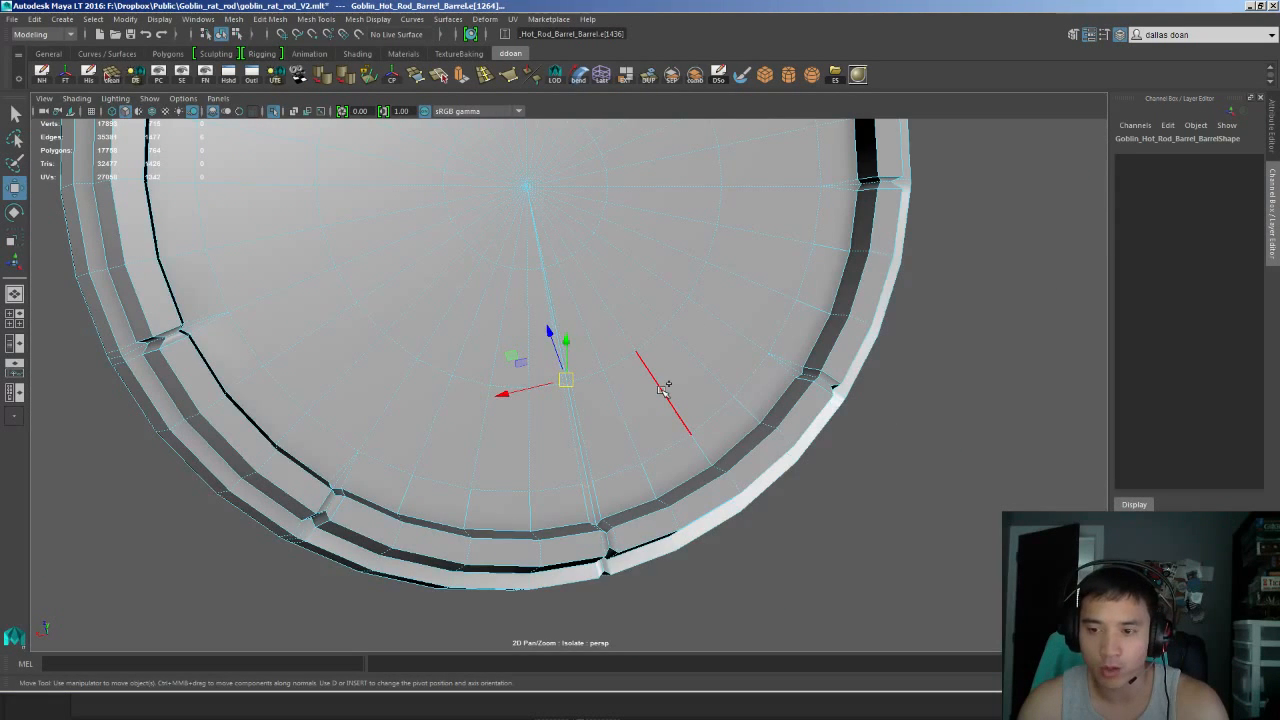
{"action": "right_click_drag", "start_coordinate": [705, 357], "coordinate": [716, 352], "text": "shift"}
{"action": "right_click_drag", "start_coordinate": [705, 357], "coordinate": [631, 374], "text": "alt"}
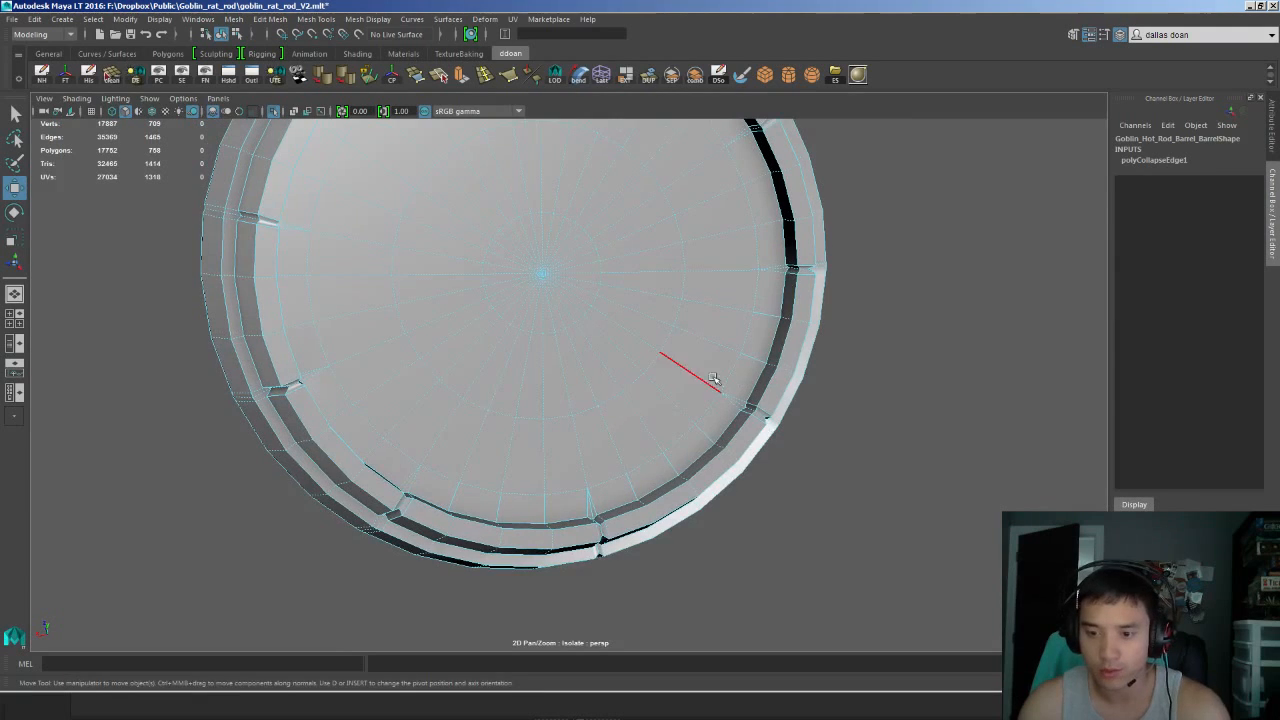
Soften the short radial edges where the last collapsed groove meets the end cap's rim.
{"action": "left_click_drag", "start_coordinate": [688, 424], "coordinate": [612, 408], "text": "alt"}
{"action": "right_click_drag", "start_coordinate": [612, 408], "coordinate": [630, 413], "text": "alt"}
{"action": "left_click_drag", "start_coordinate": [630, 413], "coordinate": [666, 446], "text": "alt"}
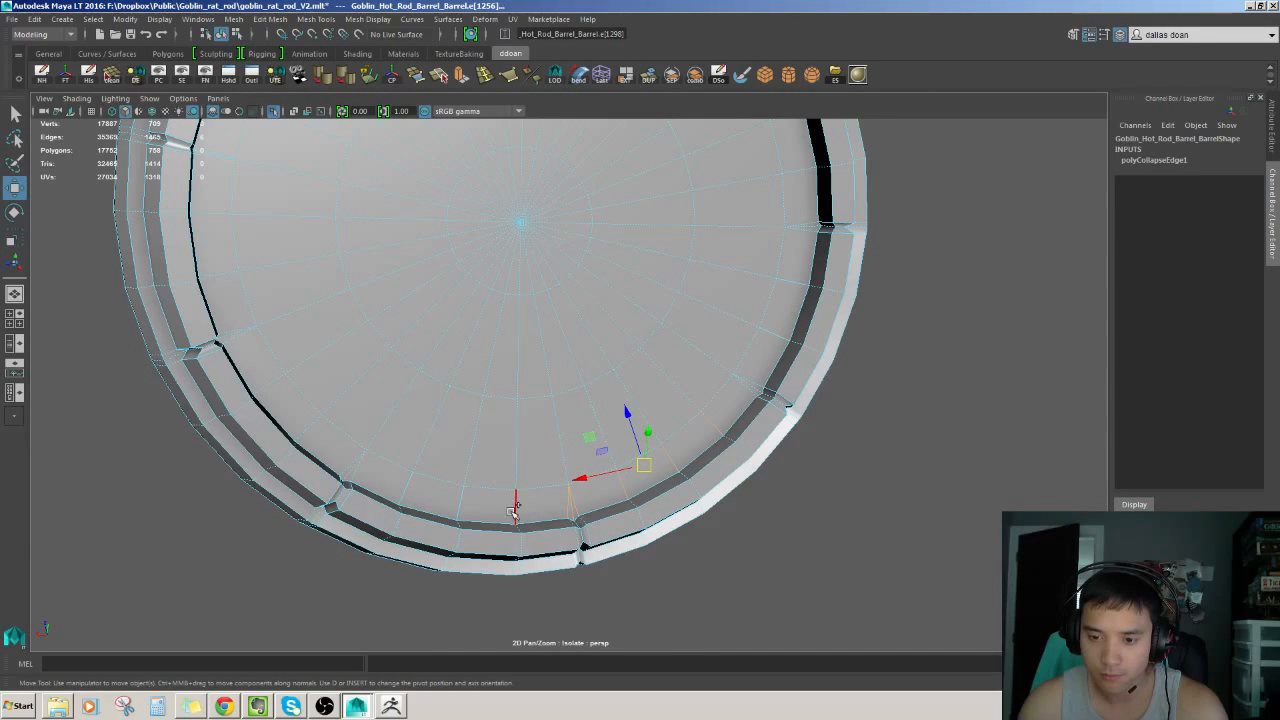
{"action": "left_click_drag", "start_coordinate": [409, 487], "coordinate": [590, 360], "text": "alt"}
{"action": "right_click_drag", "start_coordinate": [643, 387], "coordinate": [643, 366], "text": "shift"}
{"action": "scroll", "coordinate": [643, 366], "scroll_direction": "down", "scroll_amount": 3}
Return to object mode, delete the barrel's construction history and inspect the isolated barrel from several sides.
{"action": "left_click_drag", "start_coordinate": [643, 366], "coordinate": [704, 410], "text": "alt"}
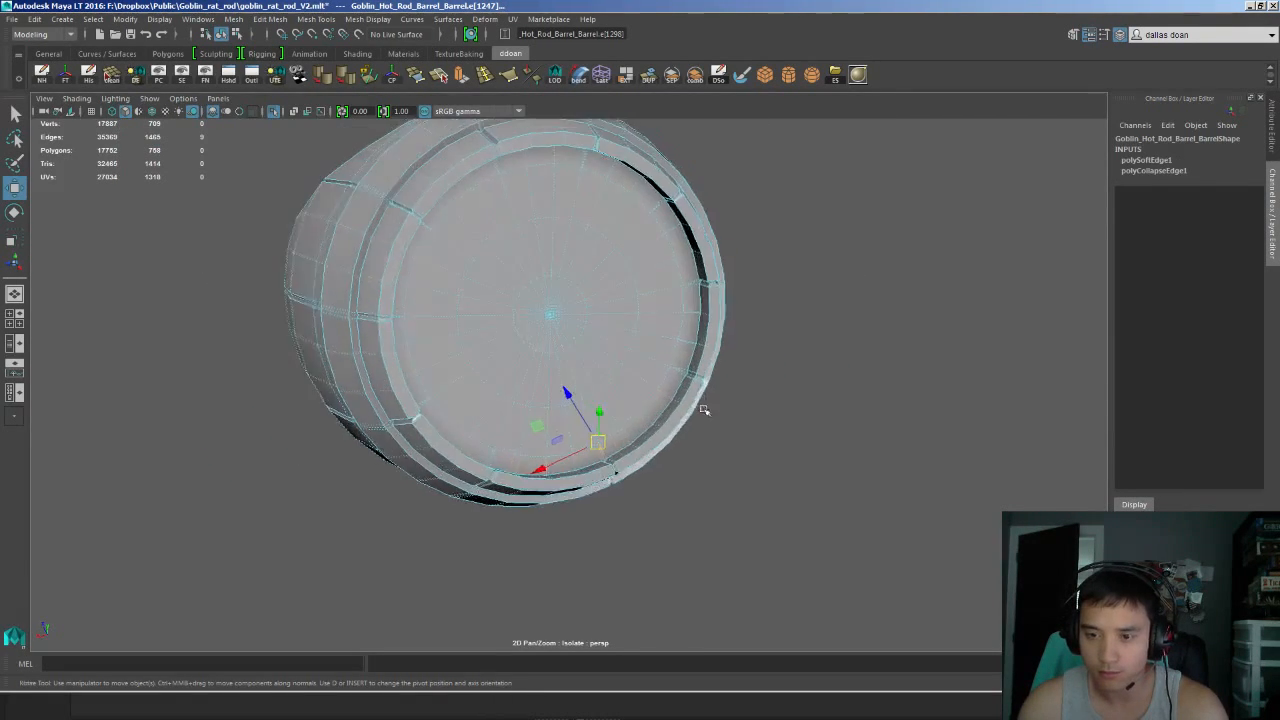
{"action": "scroll", "coordinate": [697, 346], "scroll_direction": "down", "scroll_amount": 3}
{"action": "right_click_drag", "start_coordinate": [649, 391], "coordinate": [740, 357]}
{"action": "key", "text": "alt+shift+d"}
{"action": "left_click", "coordinate": [697, 346]}
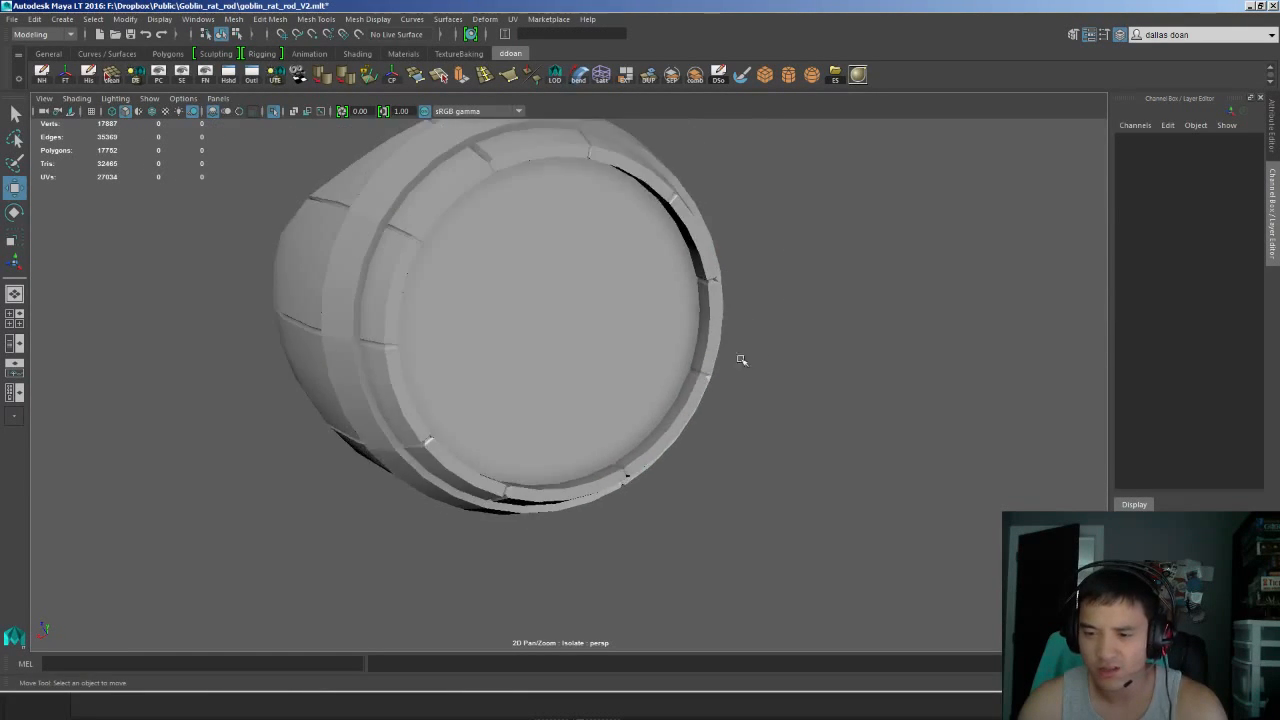
{"action": "left_click_drag", "start_coordinate": [740, 357], "coordinate": [805, 385], "text": "alt"}
{"action": "left_click", "coordinate": [686, 370]}
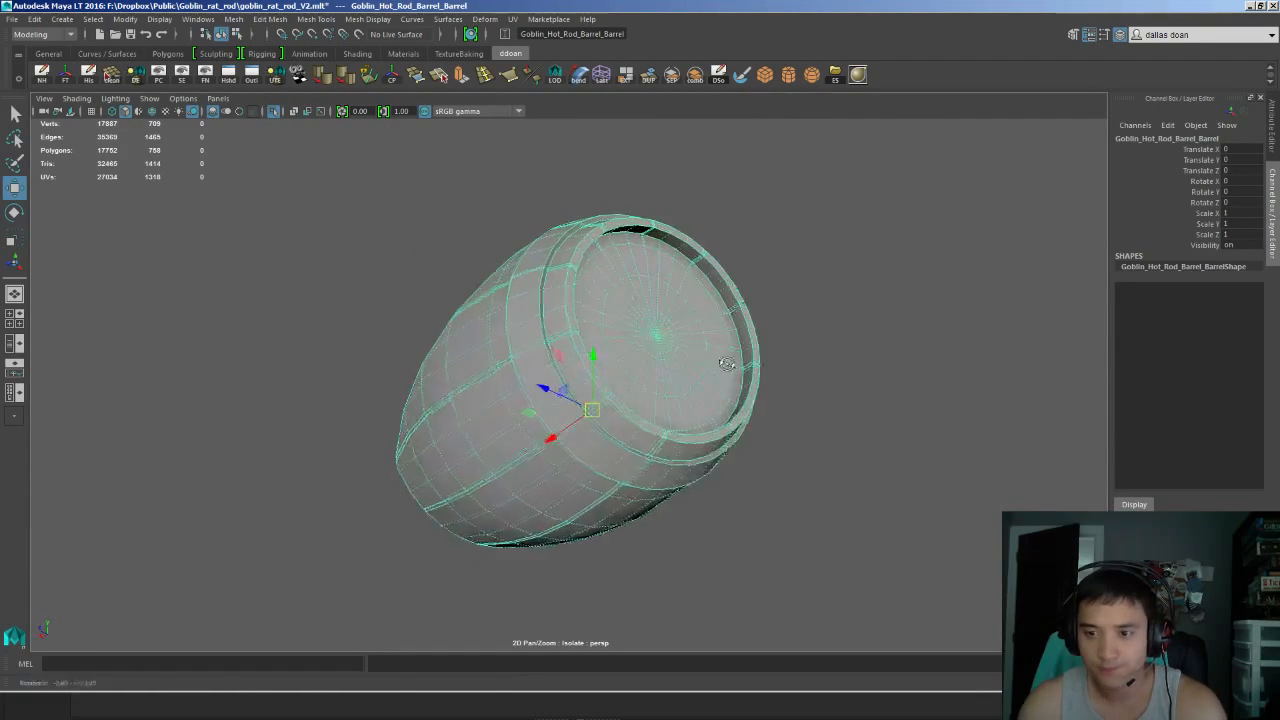
{"action": "left_click_drag", "start_coordinate": [727, 364], "coordinate": [640, 400], "text": "alt"}
{"action": "left_click", "coordinate": [758, 315]}
{"action": "left_click", "coordinate": [697, 319]}
Exit the barrel's isolated view and inspect its end cap and body within the complete hot rod.
{"action": "scroll", "coordinate": [751, 322], "scroll_direction": "down", "scroll_amount": 3}
{"action": "key", "text": "ctrl+1"}
{"action": "scroll", "coordinate": [780, 345], "scroll_direction": "down", "scroll_amount": 3}
{"action": "left_click", "coordinate": [597, 377]}
{"action": "scroll", "coordinate": [597, 377], "scroll_direction": "down", "scroll_amount": 4}
{"action": "scroll", "coordinate": [534, 420], "scroll_direction": "up", "scroll_amount": 4}
{"action": "scroll", "coordinate": [494, 375], "scroll_direction": "up", "scroll_amount": 5}
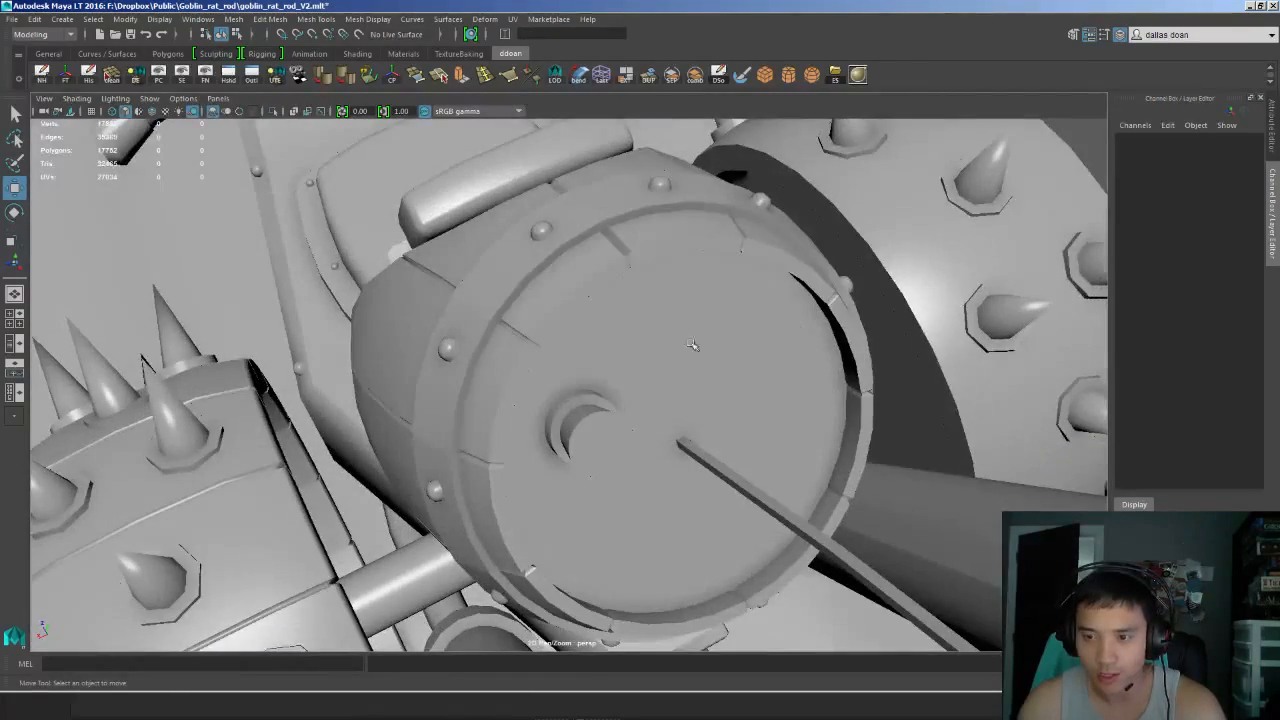
{"action": "left_click", "coordinate": [689, 484]}
{"action": "scroll", "coordinate": [689, 486], "scroll_direction": "down", "scroll_amount": 4}
{"action": "left_click_drag", "start_coordinate": [689, 486], "coordinate": [935, 349], "text": "alt"}
{"action": "left_click", "coordinate": [935, 349]}
{"action": "scroll", "coordinate": [723, 363], "scroll_direction": "up", "scroll_amount": 3}
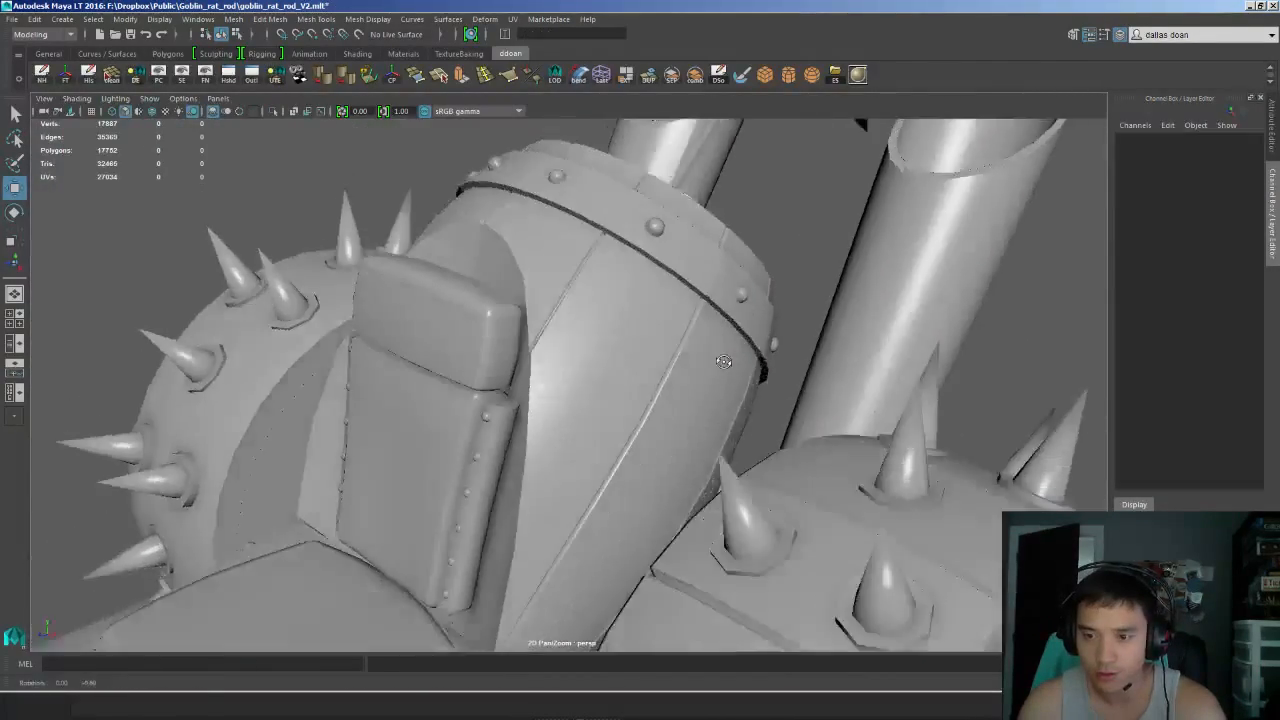
Examine the rear left wheel's wireframe topology and spikes up close, and deselect the parts.
{"action": "scroll", "coordinate": [723, 363], "scroll_direction": "down", "scroll_amount": 7}
{"action": "middle_click_drag", "start_coordinate": [640, 470], "coordinate": [720, 370], "text": "alt"}
{"action": "scroll", "coordinate": [720, 370], "scroll_direction": "up", "scroll_amount": 3}
{"action": "left_click_drag", "start_coordinate": [720, 370], "coordinate": [596, 332], "text": "alt"}
{"action": "scroll", "coordinate": [645, 261], "scroll_direction": "down", "scroll_amount": 5}
{"action": "scroll", "coordinate": [690, 285], "scroll_direction": "up", "scroll_amount": 5}
{"action": "left_click", "coordinate": [703, 291]}
{"action": "scroll", "coordinate": [620, 300], "scroll_direction": "up", "scroll_amount": 4}
{"action": "scroll", "coordinate": [557, 318], "scroll_direction": "down", "scroll_amount": 4}
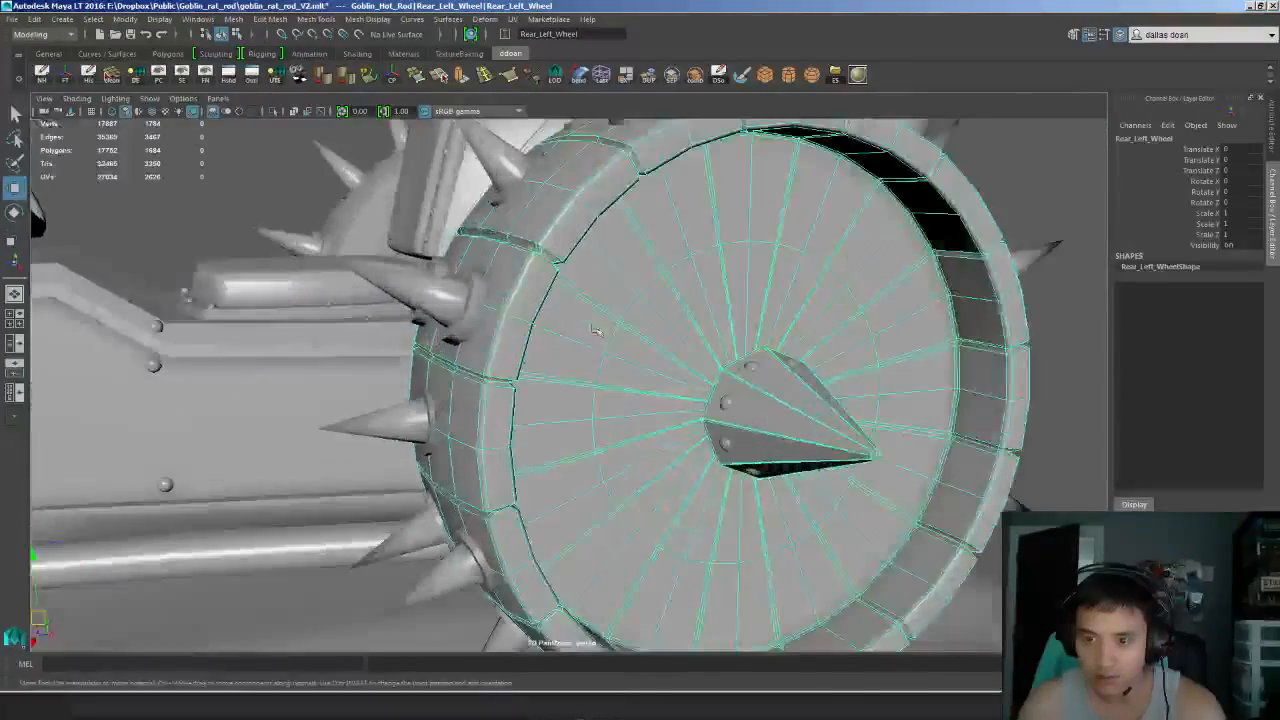
{"action": "left_click", "coordinate": [202, 169]}
{"action": "left_click_drag", "start_coordinate": [202, 169], "coordinate": [514, 329], "text": "alt"}
{"action": "scroll", "coordinate": [761, 441], "scroll_direction": "down", "scroll_amount": 5}
{"action": "left_click_drag", "start_coordinate": [700, 400], "coordinate": [690, 450], "text": "alt"}
{"action": "left_click", "coordinate": [594, 394]}
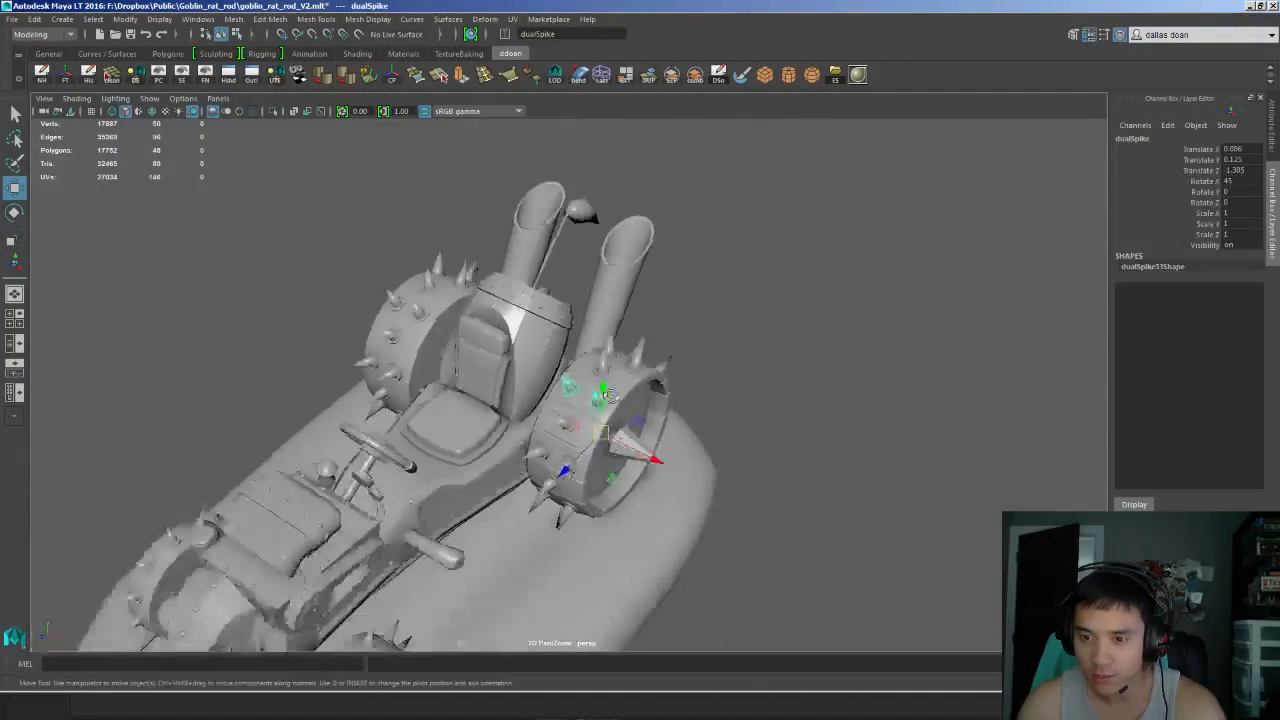
{"action": "left_click", "coordinate": [622, 408]}
{"action": "left_click_drag", "start_coordinate": [622, 408], "coordinate": [795, 320], "text": "alt"}
Compare the two rear wheels from several angles, selecting the opposite wheel to check its wireframe.
{"action": "left_click", "coordinate": [486, 371]}
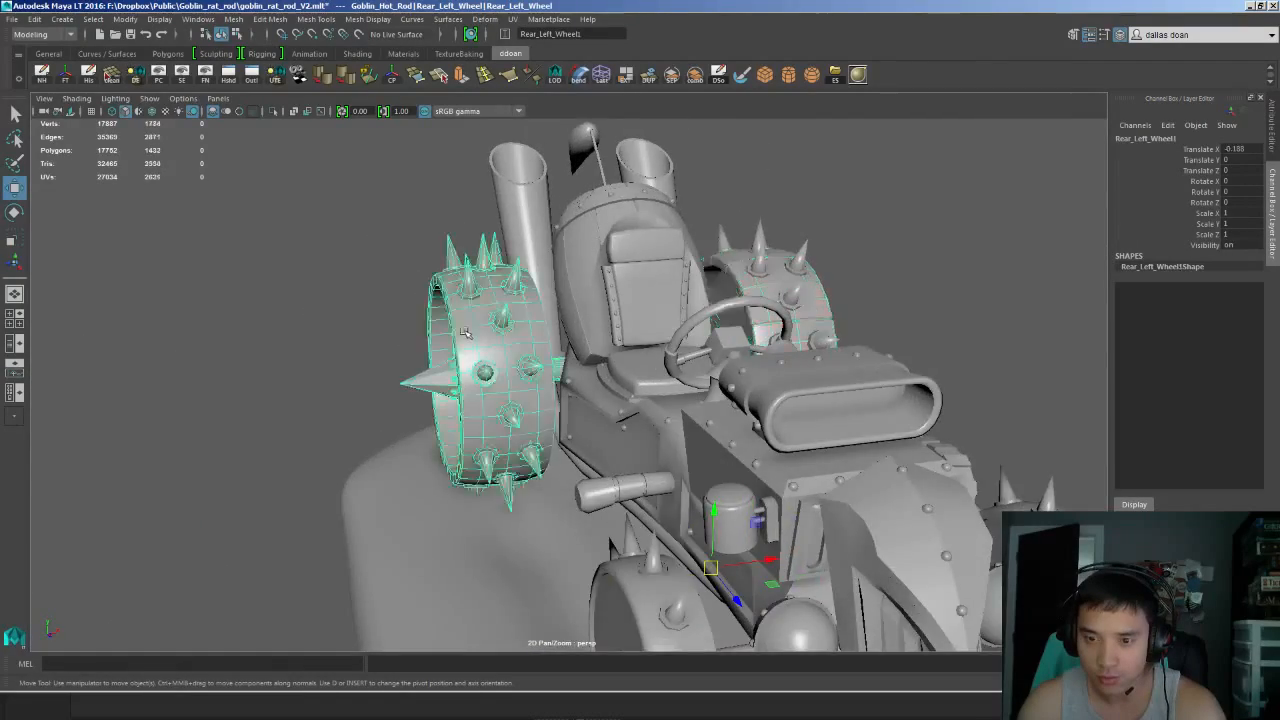
{"action": "scroll", "coordinate": [605, 315], "scroll_direction": "down", "scroll_amount": 3}
{"action": "left_click_drag", "start_coordinate": [486, 371], "coordinate": [520, 384], "text": "alt"}
{"action": "scroll", "coordinate": [370, 310], "scroll_direction": "down", "scroll_amount": 5}
{"action": "left_click", "coordinate": [370, 310]}
{"action": "scroll", "coordinate": [370, 310], "scroll_direction": "up", "scroll_amount": 5}
{"action": "scroll", "coordinate": [528, 395], "scroll_direction": "down", "scroll_amount": 4}
{"action": "left_click", "coordinate": [528, 401]}
{"action": "scroll", "coordinate": [528, 401], "scroll_direction": "up", "scroll_amount": 2}
{"action": "scroll", "coordinate": [528, 401], "scroll_direction": "up", "scroll_amount": 2}
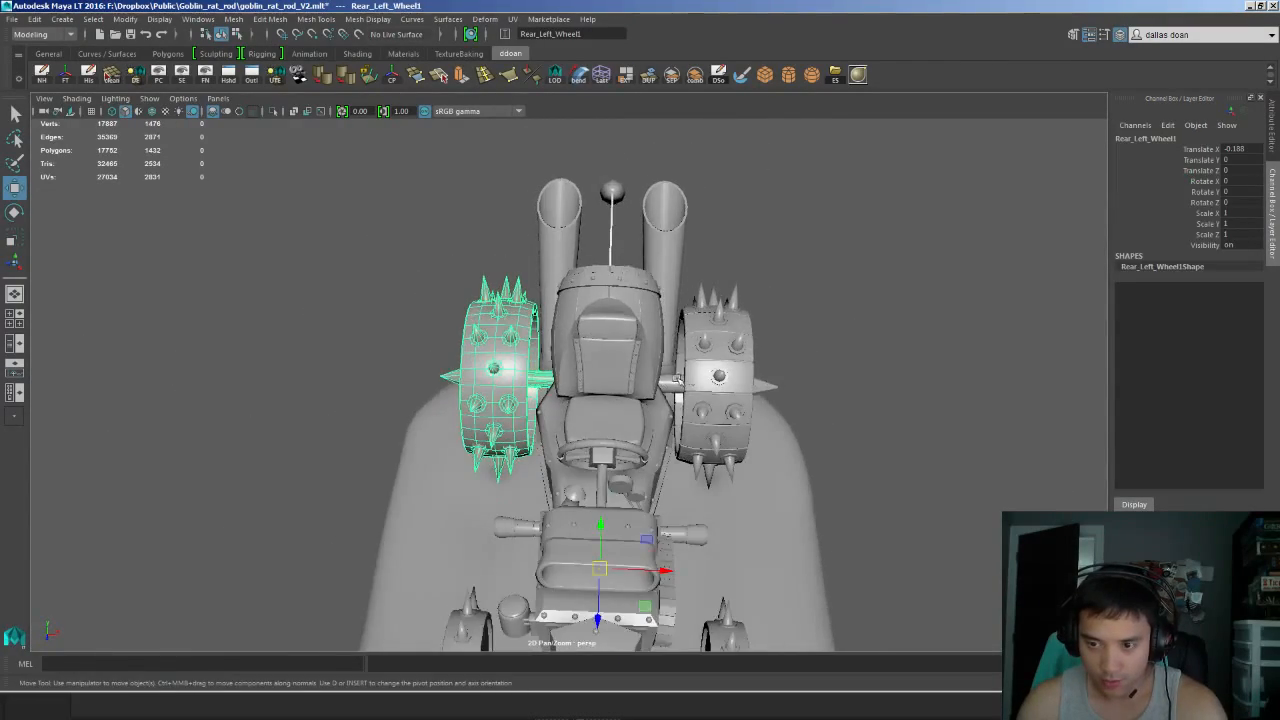
{"action": "left_click", "coordinate": [716, 372]}
{"action": "scroll", "coordinate": [716, 372], "scroll_direction": "down", "scroll_amount": 3}
{"action": "left_click_drag", "start_coordinate": [716, 372], "coordinate": [680, 380], "text": "alt"}
{"action": "left_click", "coordinate": [835, 329]}
{"action": "scroll", "coordinate": [835, 329], "scroll_direction": "up", "scroll_amount": 5}
{"action": "left_click_drag", "start_coordinate": [835, 329], "coordinate": [767, 370], "text": "alt"}
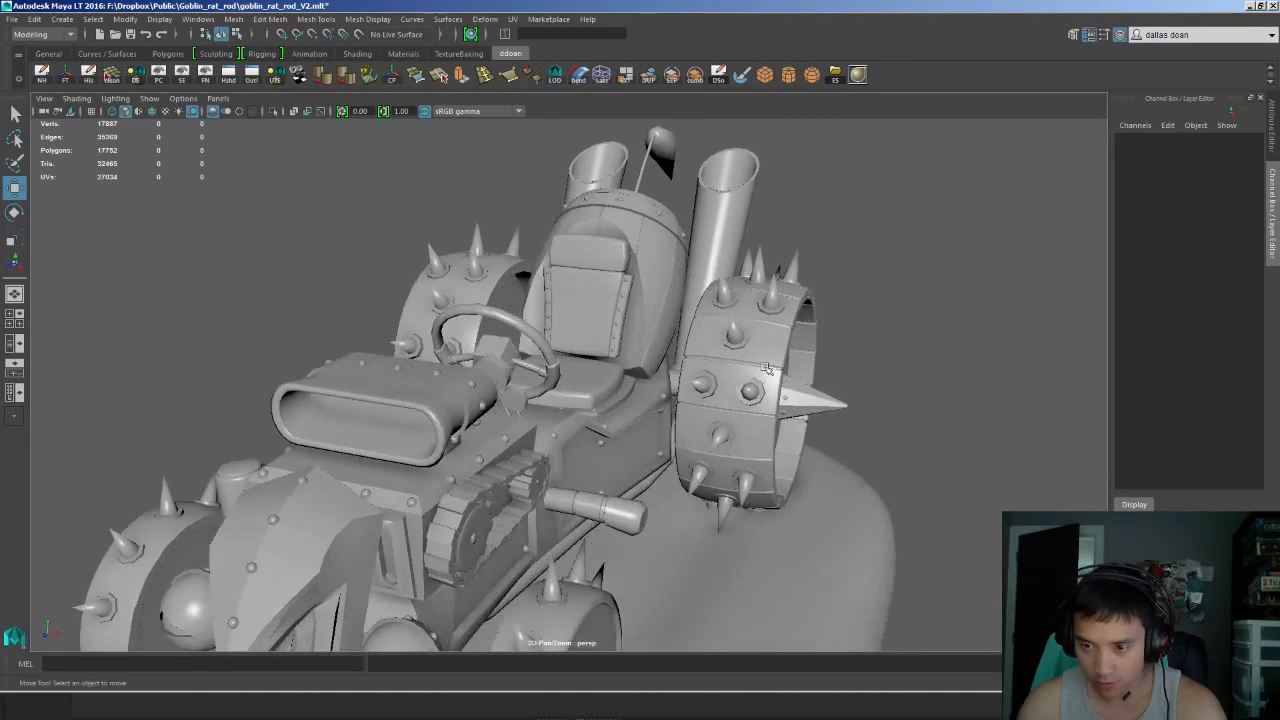
{"action": "left_click_drag", "start_coordinate": [418, 276], "coordinate": [468, 362], "text": "alt"}
{"action": "left_click", "coordinate": [468, 362]}
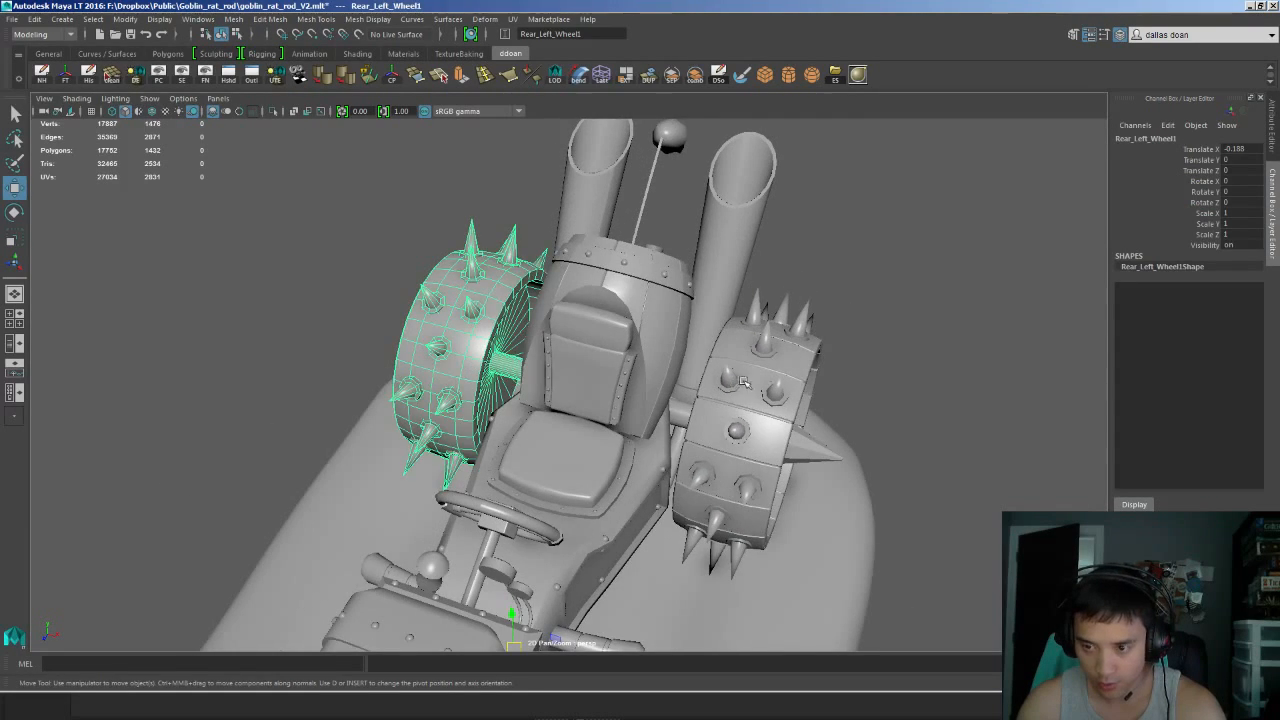
{"action": "scroll", "coordinate": [743, 382], "scroll_direction": "down", "scroll_amount": 3}
{"action": "left_click_drag", "start_coordinate": [743, 382], "coordinate": [780, 368], "text": "alt"}
{"action": "left_click", "coordinate": [803, 369]}
{"action": "scroll", "coordinate": [781, 347], "scroll_direction": "up", "scroll_amount": 4}
{"action": "scroll", "coordinate": [781, 347], "scroll_direction": "down", "scroll_amount": 4}
Save the hot rod scene and switch to ZBrush.
{"action": "key", "text": "ctrl+s"}
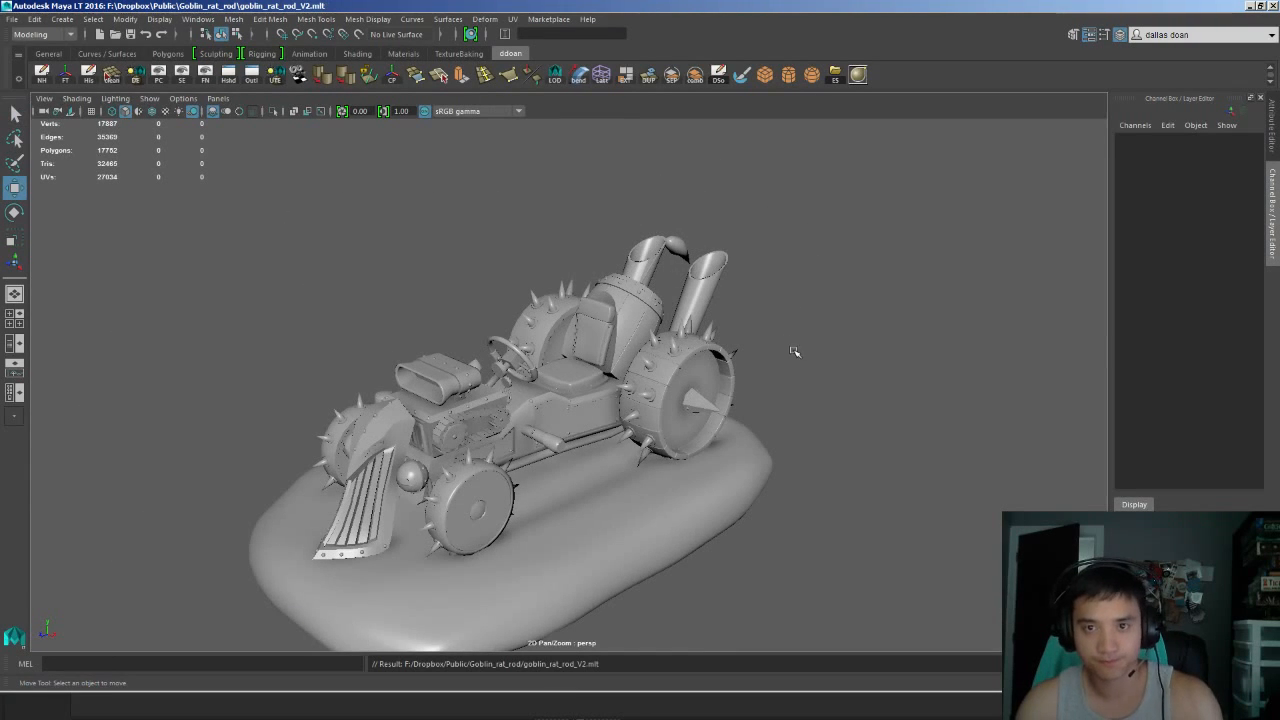
{"action": "key", "text": "super"}
{"action": "left_click", "coordinate": [392, 706]}
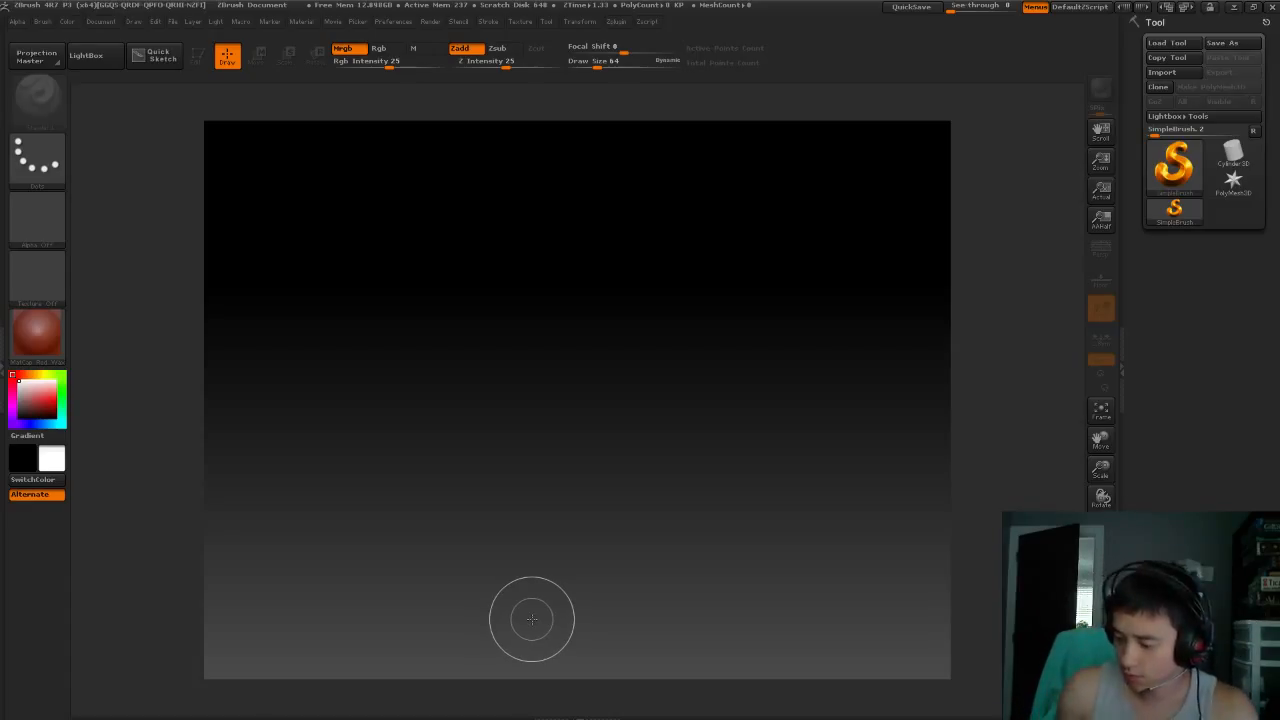
Load the tool file goblin_rat_rodV2.ZTL from the zbrush folder inside Goblin_rat_rod.
{"action": "left_click", "coordinate": [1166, 42]}
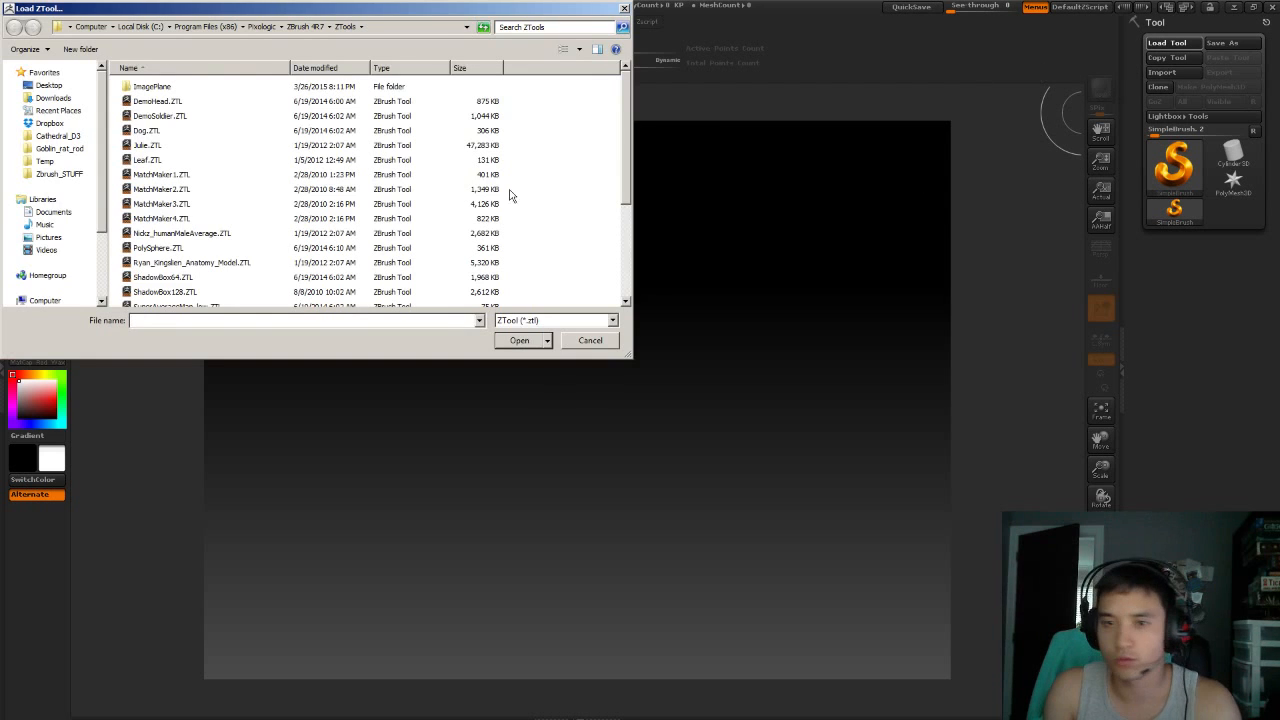
{"action": "left_click", "coordinate": [60, 148]}
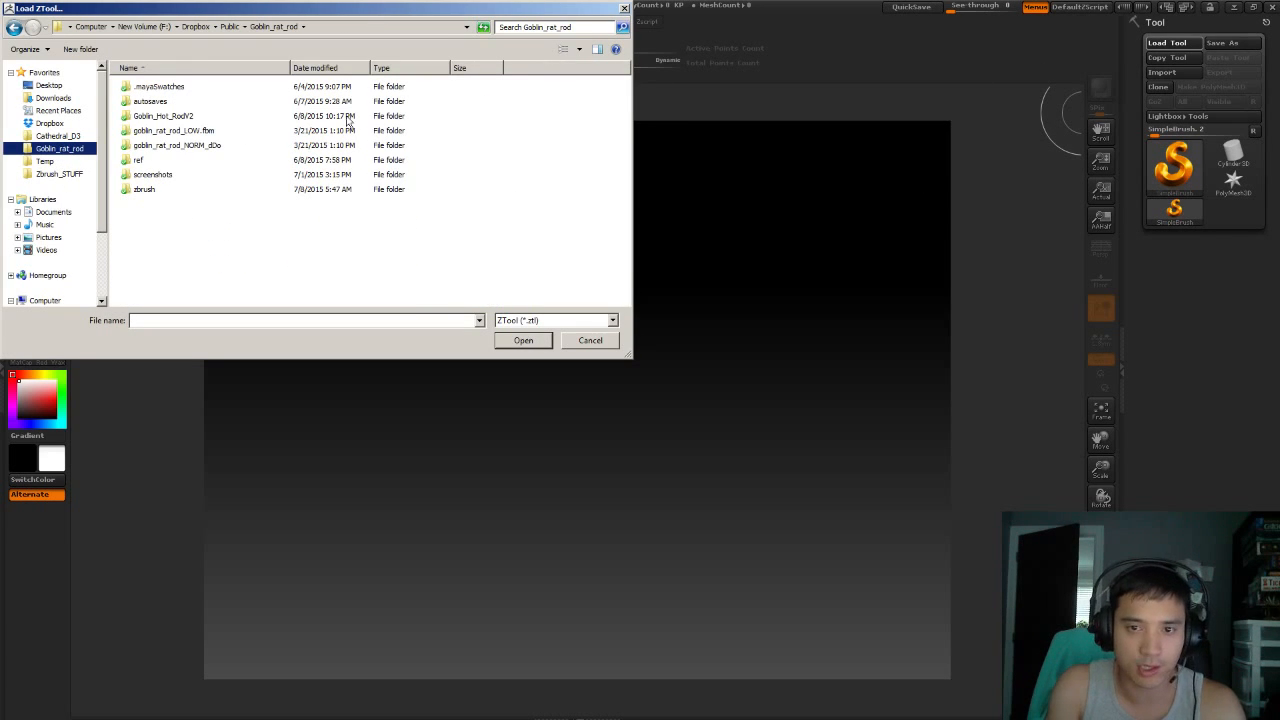
{"action": "left_click_drag", "start_coordinate": [299, 3], "coordinate": [359, 82]}
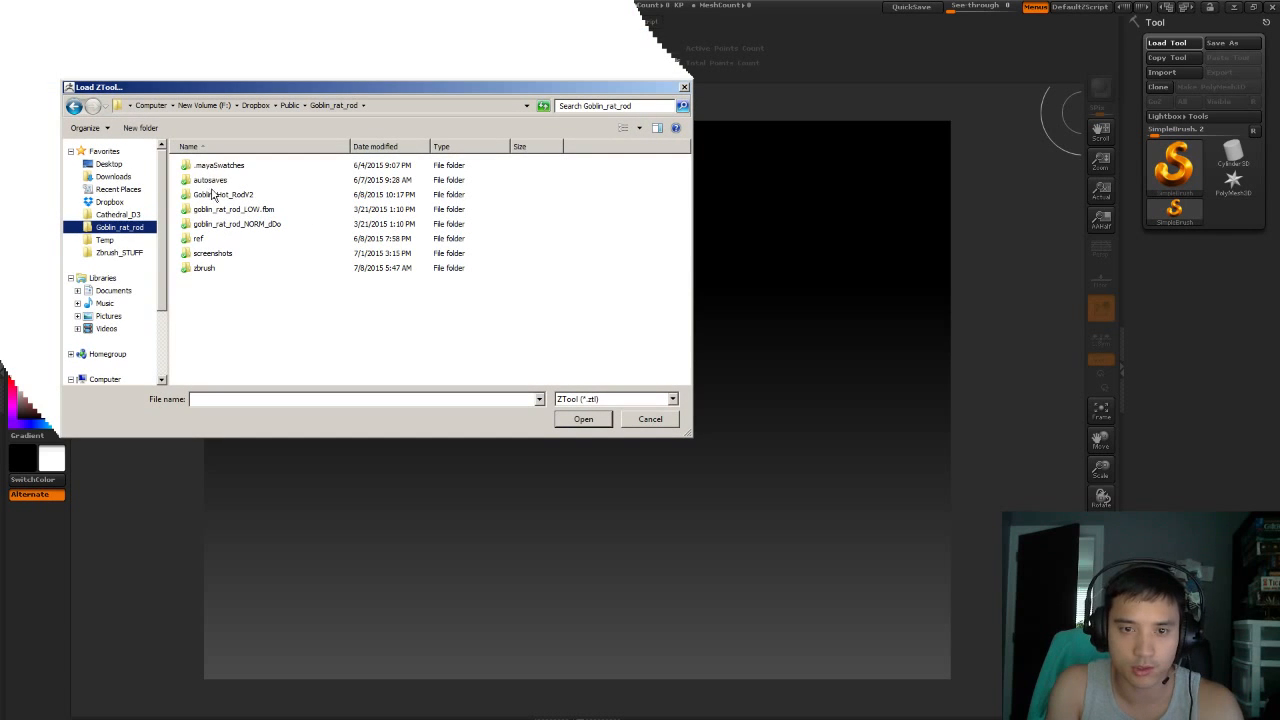
{"action": "double_click", "coordinate": [212, 270]}
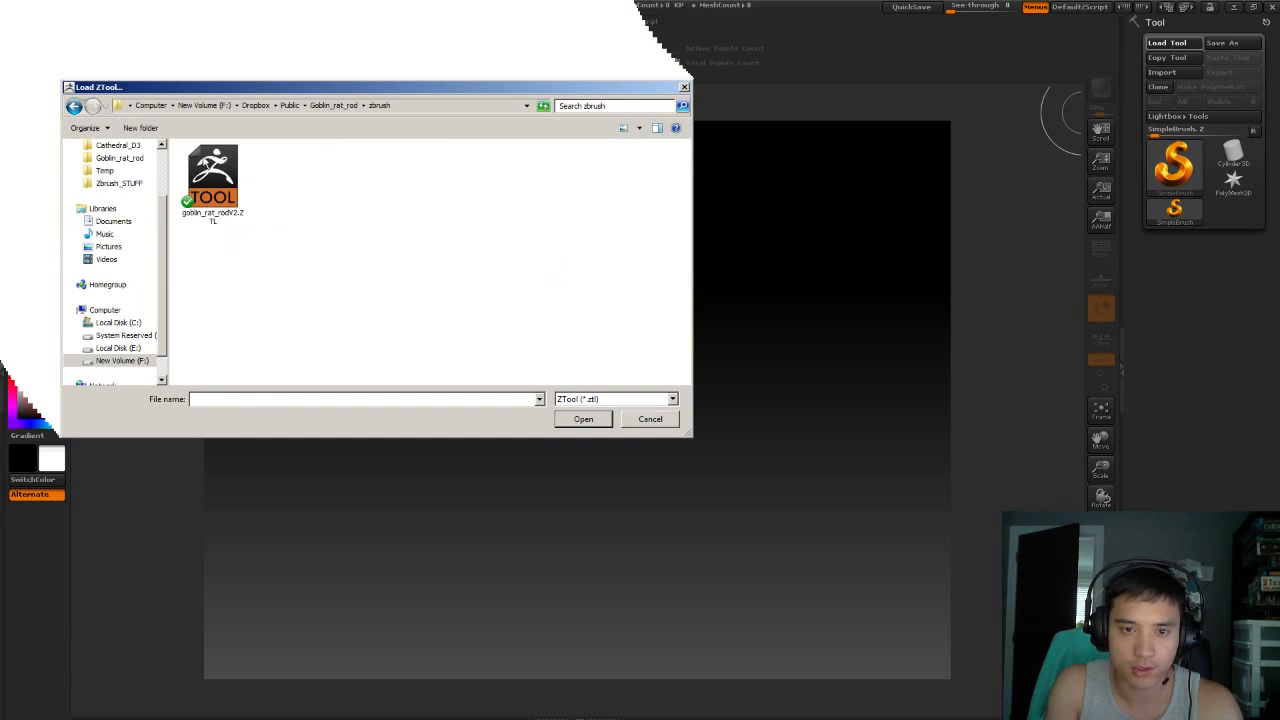
{"action": "double_click", "coordinate": [222, 196]}
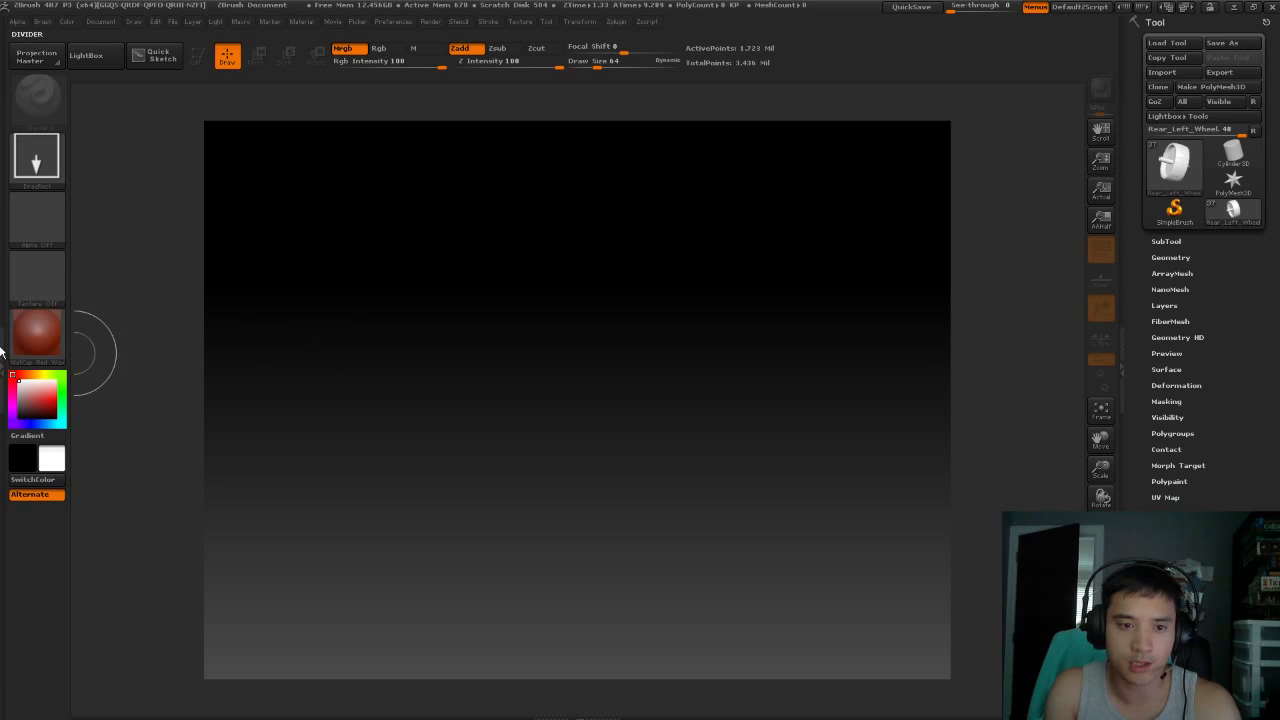
Choose the MatCap White01 material, place the loaded hot rod on the canvas and enter Edit mode.
{"action": "left_click", "coordinate": [36, 340]}
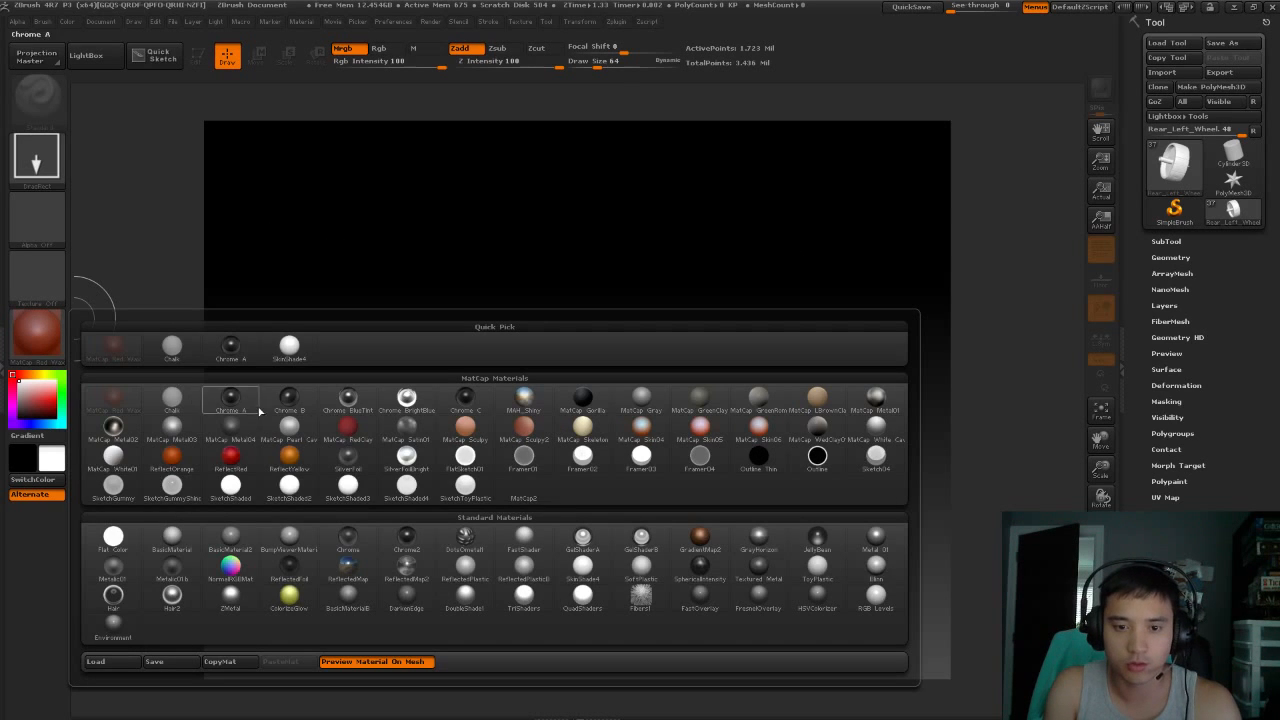
{"action": "left_click", "coordinate": [122, 455]}
{"action": "left_click_drag", "start_coordinate": [574, 373], "coordinate": [584, 450]}
{"action": "key", "text": "t"}
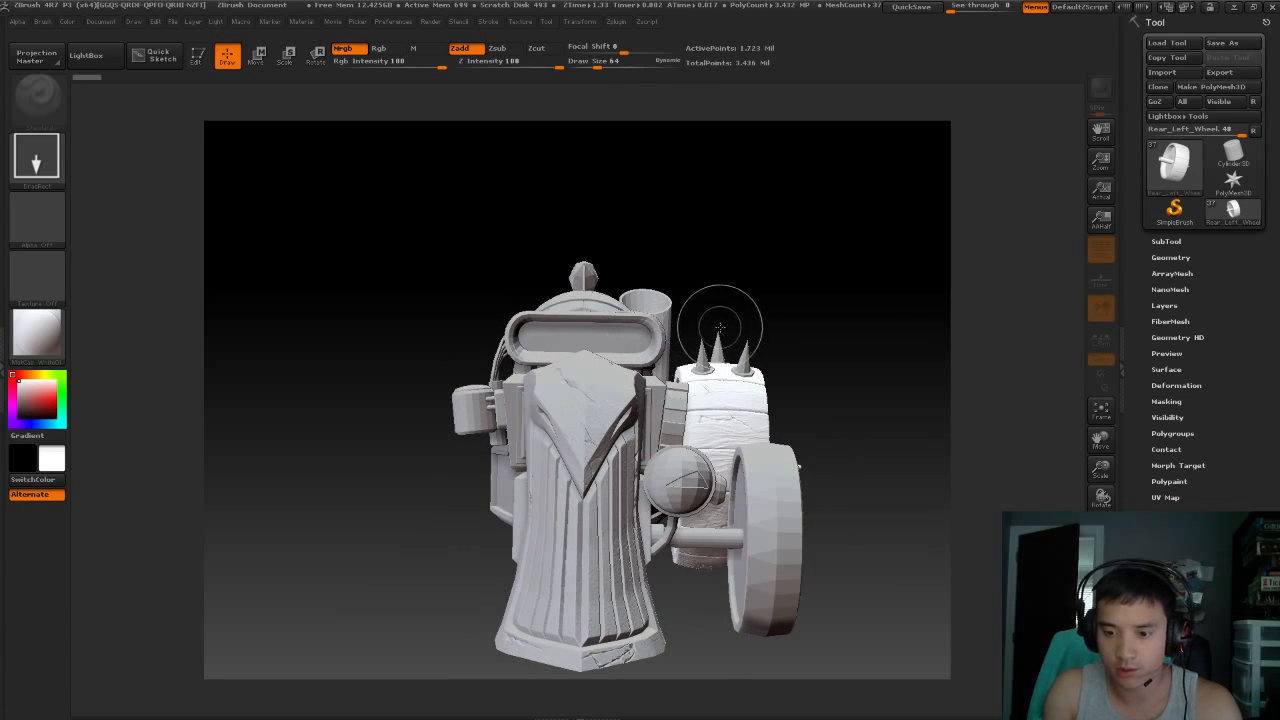
{"action": "key", "text": "t"}
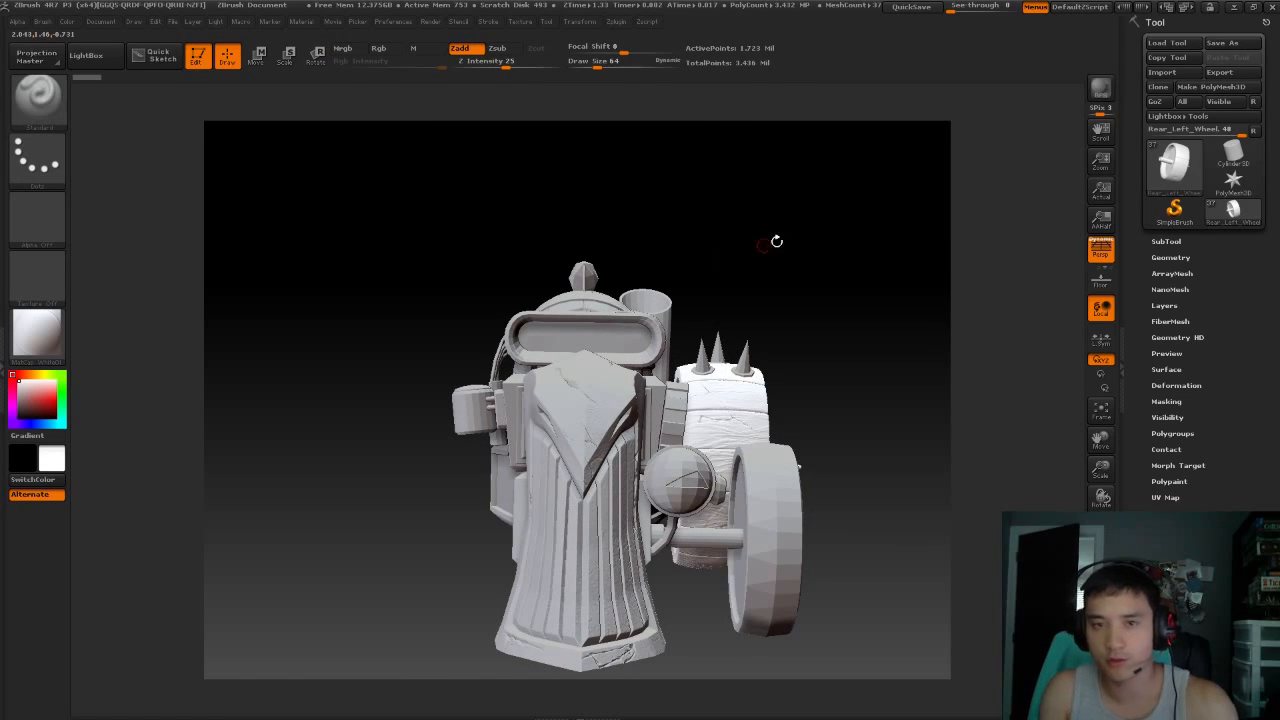
Make the Goblin_Hot_Rod_Barrel_Barrel subtool active and bring its end cap into close view.
{"action": "mouse_move", "coordinate": [774, 240]}
{"action": "left_mouse_down"}
{"action": "mouse_move", "coordinate": [847, 276]}
{"action": "mouse_move", "coordinate": [829, 251]}
{"action": "mouse_move", "coordinate": [789, 260]}
{"action": "mouse_move", "coordinate": [803, 276]}
{"action": "left_mouse_up"}
{"action": "left_click_drag", "start_coordinate": [795, 226], "coordinate": [826, 305]}
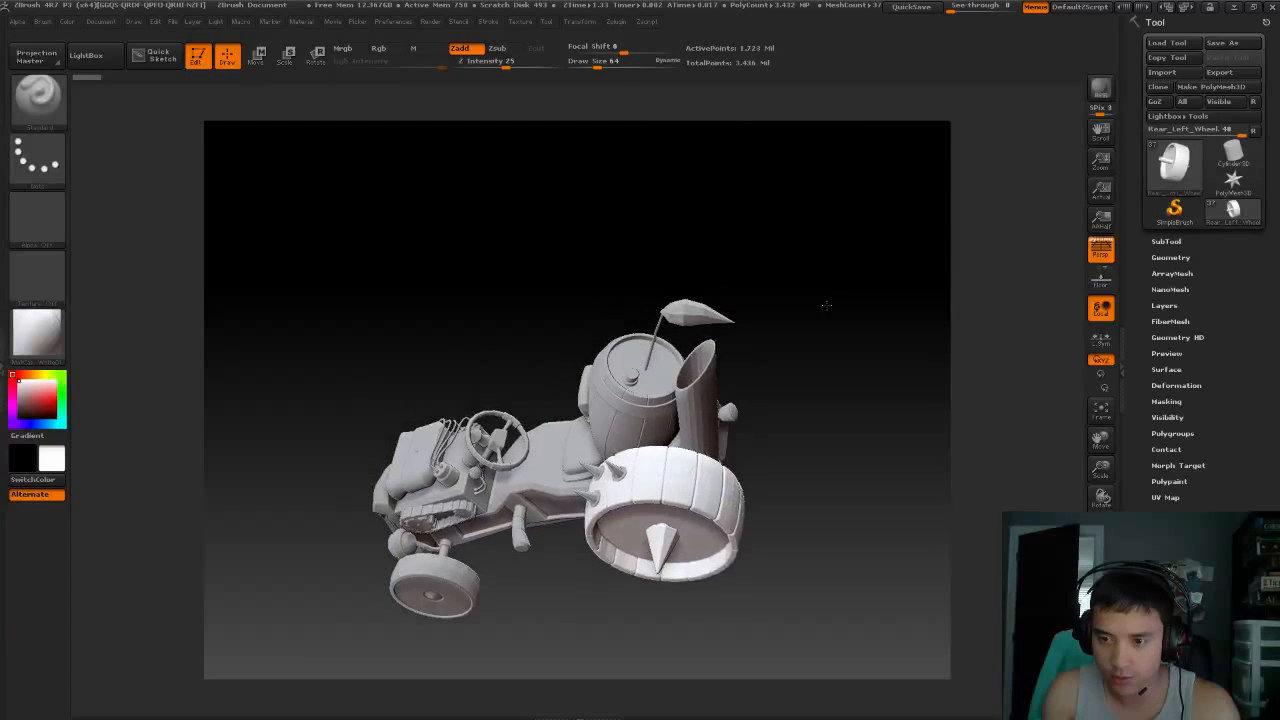
{"action": "left_click", "coordinate": [1168, 254]}
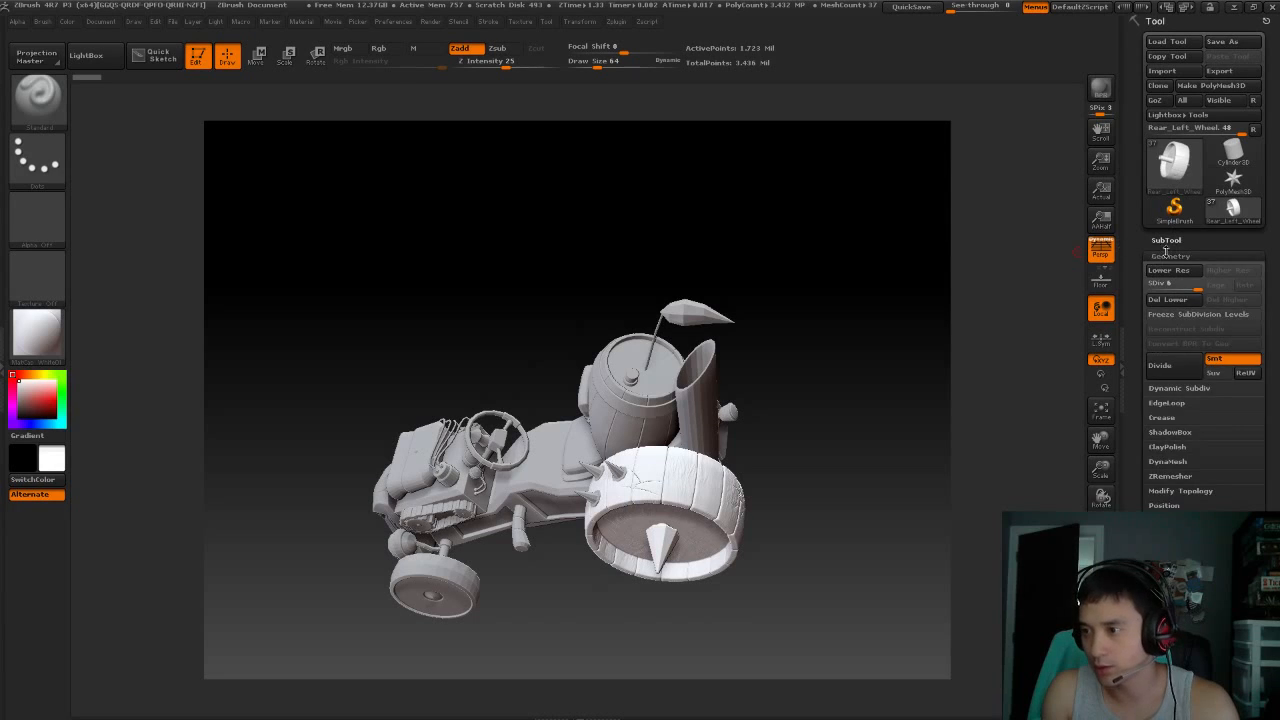
{"action": "left_click", "coordinate": [1167, 240]}
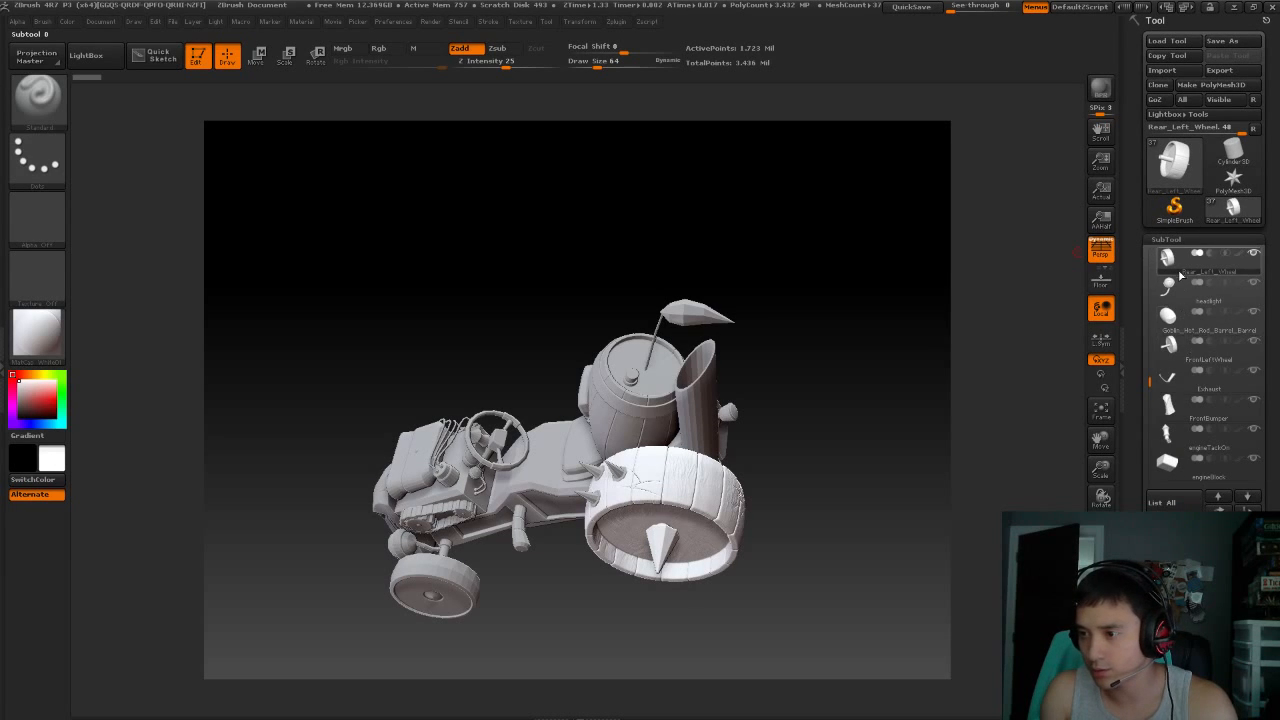
{"action": "left_click", "coordinate": [1170, 336]}
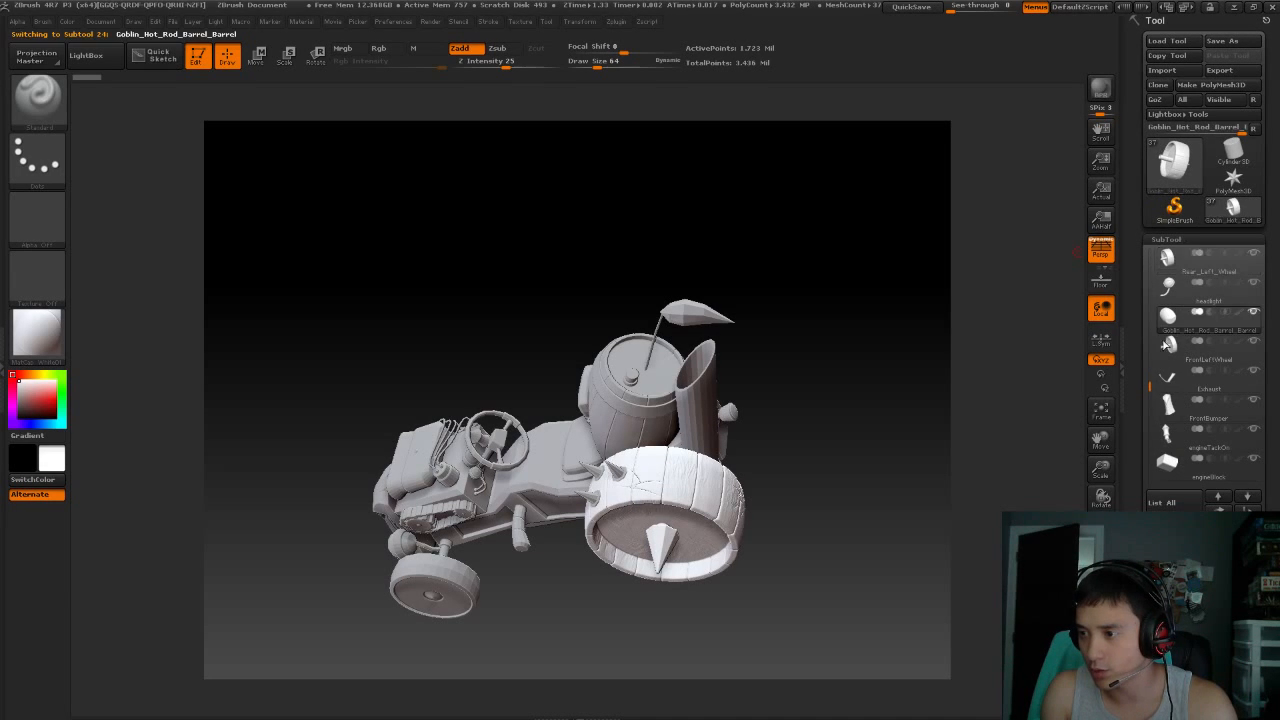
{"action": "mouse_move", "coordinate": [804, 223]}
{"action": "left_mouse_down"}
{"action": "mouse_move", "coordinate": [849, 251]}
{"action": "mouse_move", "coordinate": [800, 214]}
{"action": "mouse_move", "coordinate": [857, 314]}
{"action": "mouse_move", "coordinate": [831, 286]}
{"action": "mouse_move", "coordinate": [817, 219]}
{"action": "mouse_move", "coordinate": [863, 249]}
{"action": "mouse_move", "coordinate": [811, 246]}
{"action": "mouse_move", "coordinate": [860, 220]}
{"action": "mouse_move", "coordinate": [842, 217]}
{"action": "mouse_move", "coordinate": [811, 251]}
{"action": "mouse_move", "coordinate": [826, 246]}
{"action": "mouse_move", "coordinate": [810, 239]}
{"action": "left_mouse_up"}
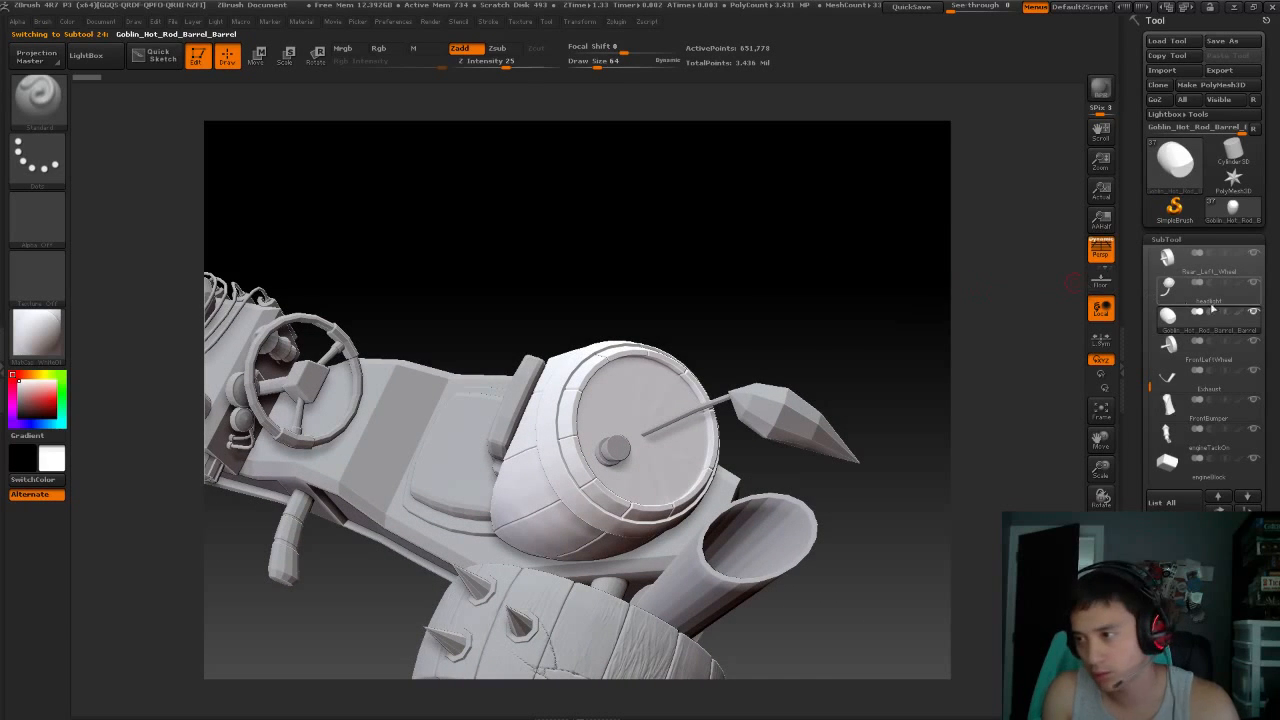
Show only the barrel subtool and deactivate its sculpting symmetry.
{"action": "left_click", "coordinate": [1253, 313]}
{"action": "left_click_drag", "start_coordinate": [622, 206], "coordinate": [840, 184]}
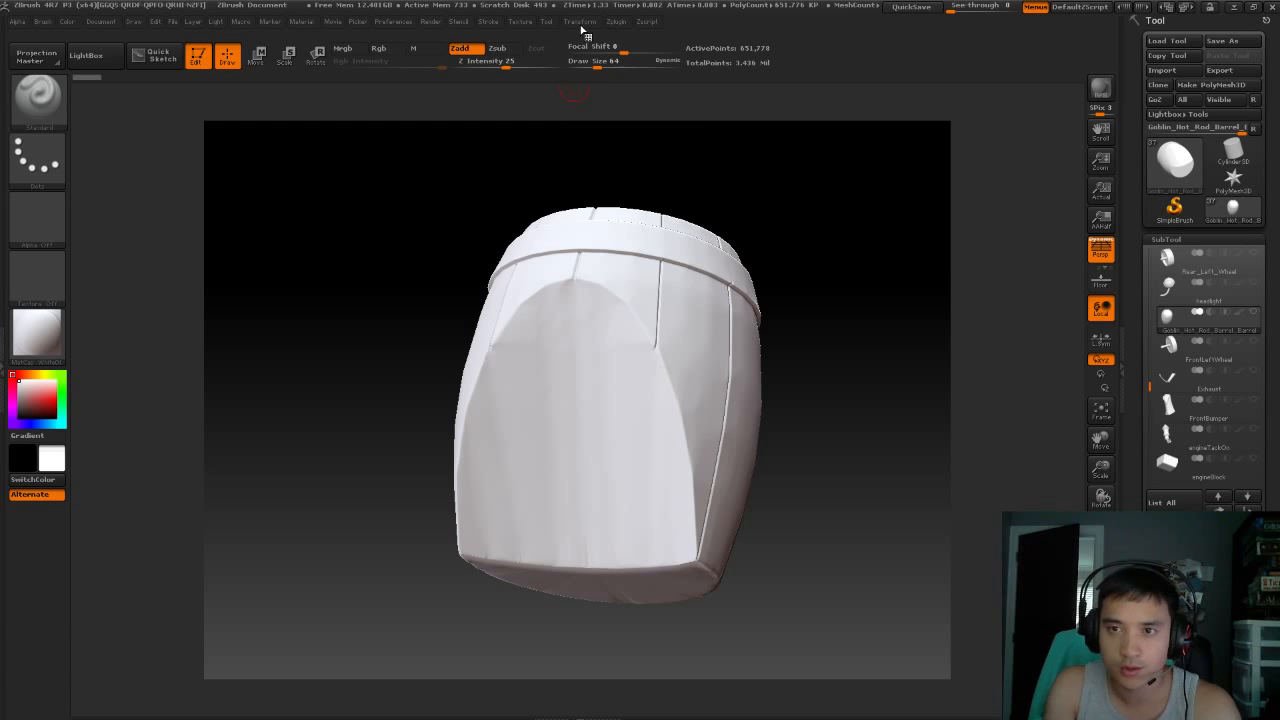
{"action": "left_click", "coordinate": [579, 24]}
{"action": "left_click", "coordinate": [632, 361]}
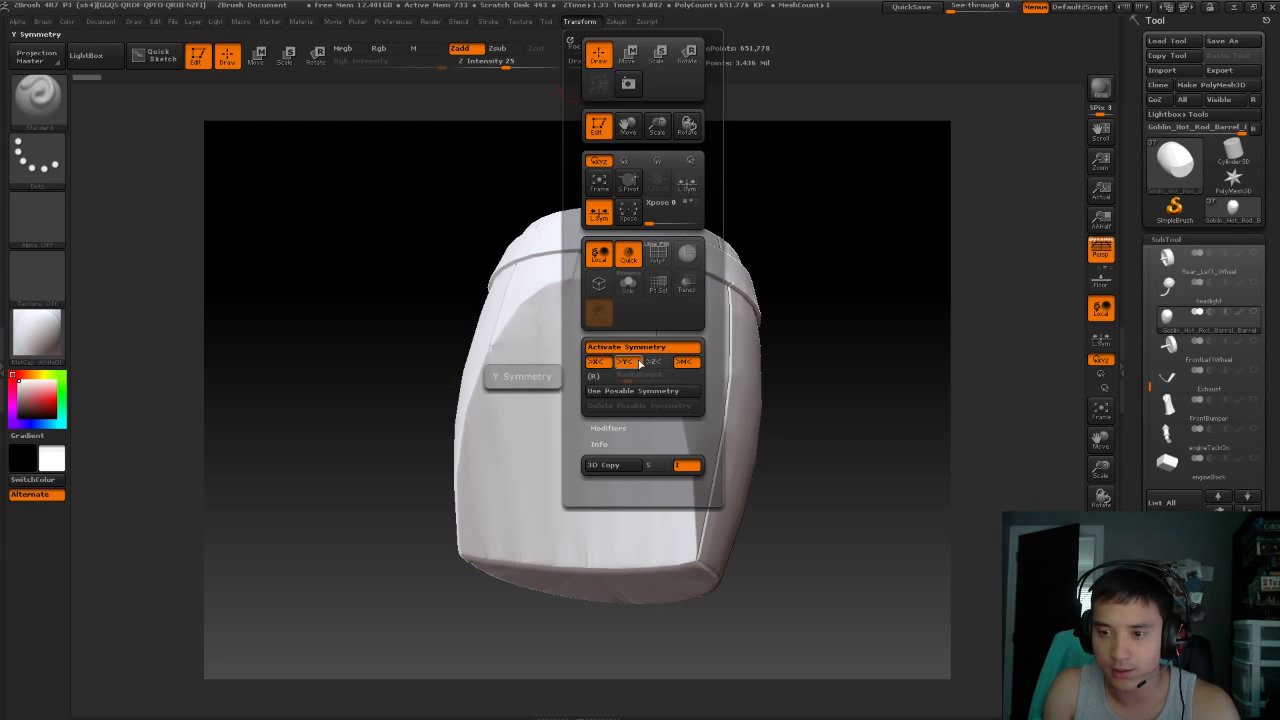
{"action": "left_click", "coordinate": [634, 361]}
{"action": "left_click", "coordinate": [642, 349]}
{"action": "mouse_move", "coordinate": [850, 208]}
{"action": "left_mouse_down"}
{"action": "mouse_move", "coordinate": [880, 197]}
{"action": "mouse_move", "coordinate": [892, 219]}
{"action": "mouse_move", "coordinate": [857, 189]}
{"action": "mouse_move", "coordinate": [860, 243]}
{"action": "mouse_move", "coordinate": [849, 189]}
{"action": "mouse_move", "coordinate": [848, 205]}
{"action": "mouse_move", "coordinate": [823, 179]}
{"action": "mouse_move", "coordinate": [851, 246]}
{"action": "mouse_move", "coordinate": [866, 202]}
{"action": "left_mouse_up"}
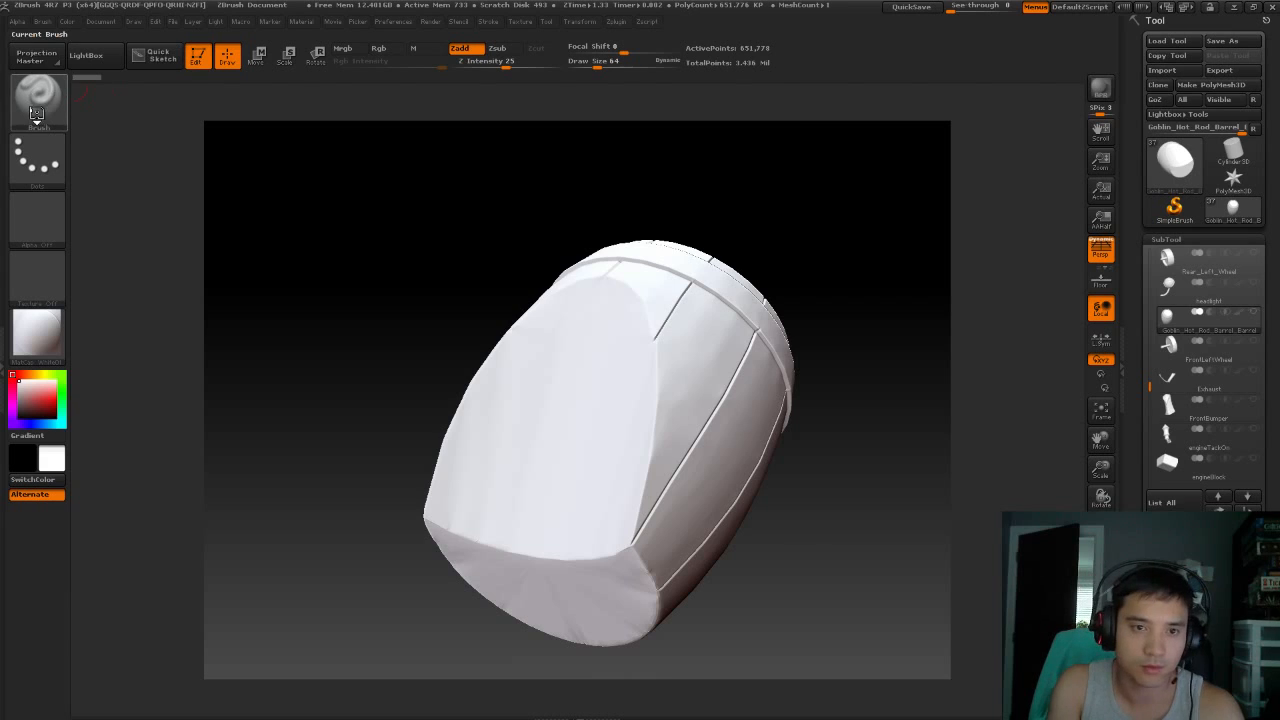
Set the Standard brush to the DragRect stroke with the vertical wood-grain alpha and a Z Intensity of 9.
{"action": "left_click", "coordinate": [40, 158]}
{"action": "left_click", "coordinate": [180, 175]}
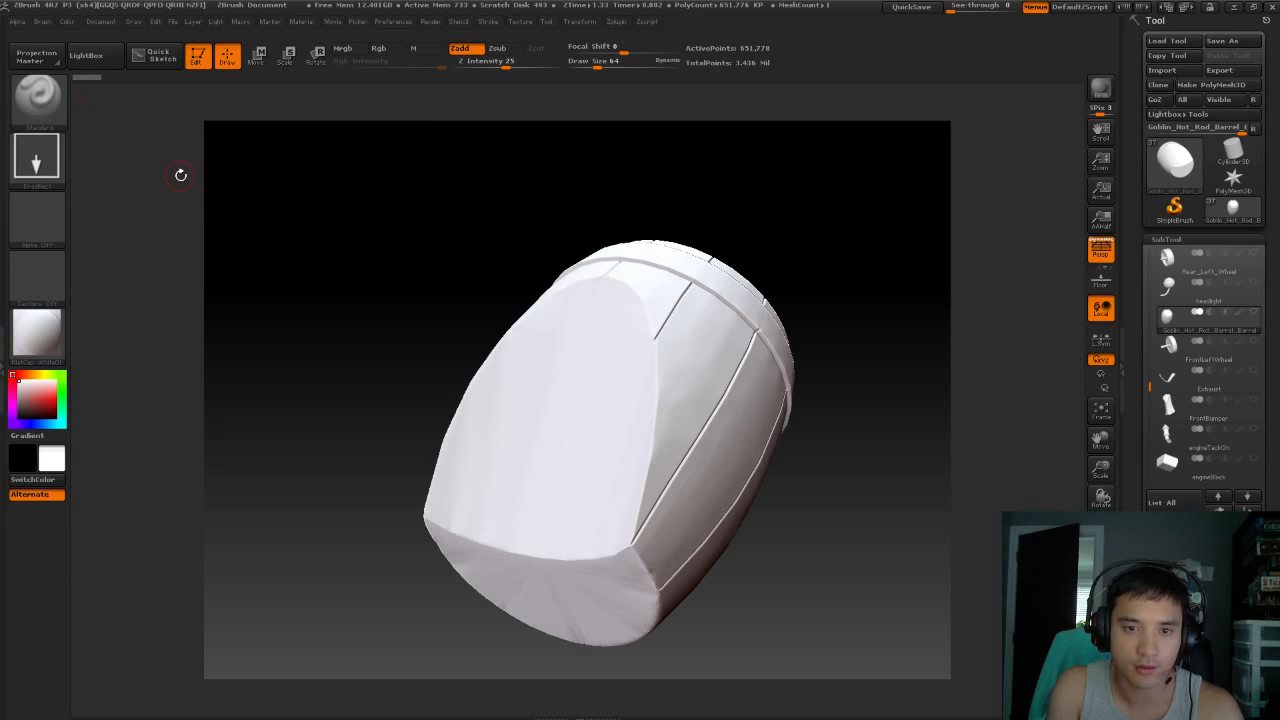
{"action": "left_click", "coordinate": [42, 230]}
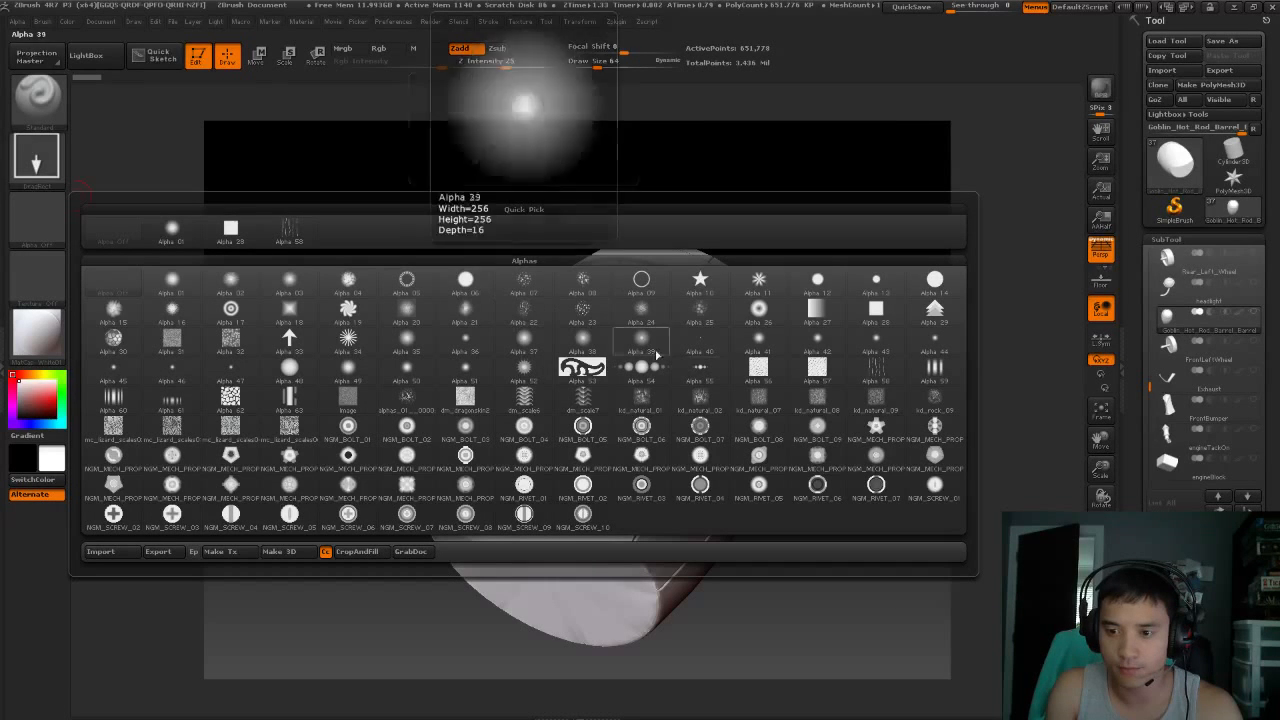
{"action": "left_click", "coordinate": [878, 407]}
{"action": "left_click_drag", "start_coordinate": [875, 300], "coordinate": [663, 200]}
{"action": "left_click_drag", "start_coordinate": [505, 61], "coordinate": [468, 61]}
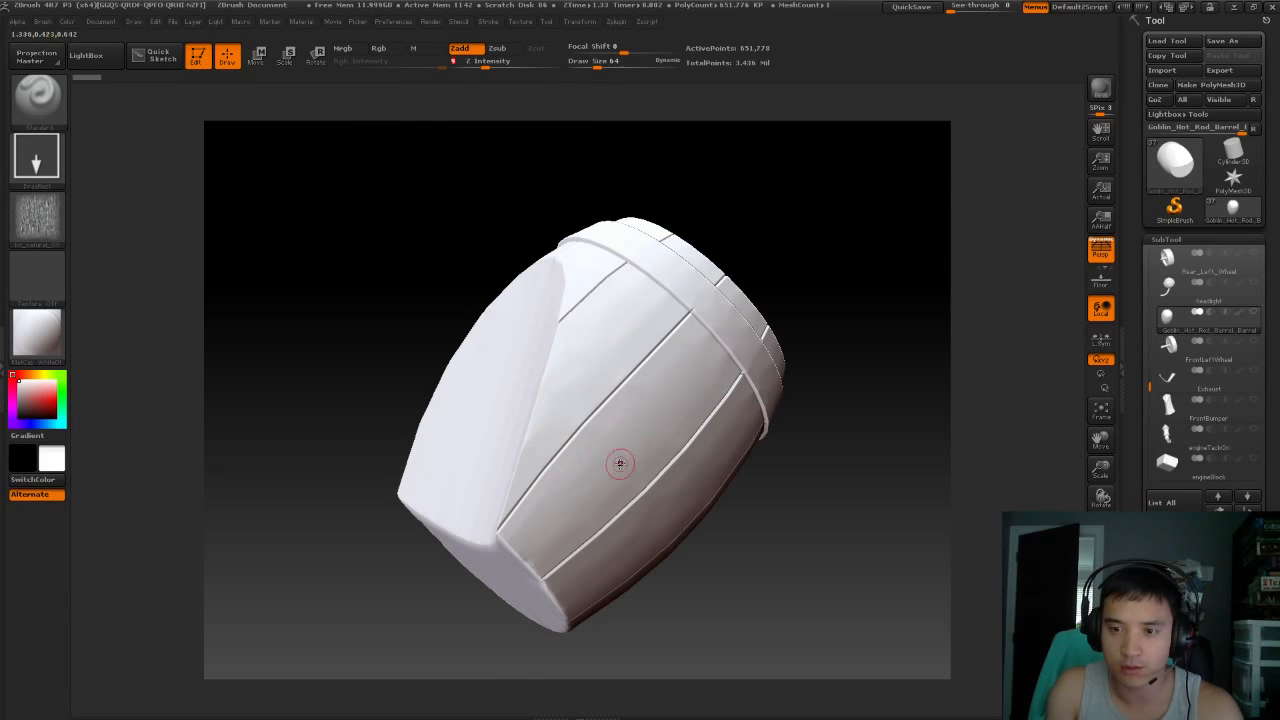
Stamp wood grain onto the staves beside the barrel's flat cut and open the brush's Auto Masking settings.
{"action": "mouse_move", "coordinate": [614, 463]}
{"action": "left_mouse_down"}
{"action": "mouse_move", "coordinate": [749, 268]}
{"action": "mouse_move", "coordinate": [830, 202]}
{"action": "mouse_move", "coordinate": [894, 289]}
{"action": "mouse_move", "coordinate": [854, 274]}
{"action": "mouse_move", "coordinate": [828, 237]}
{"action": "mouse_move", "coordinate": [879, 262]}
{"action": "left_mouse_up"}
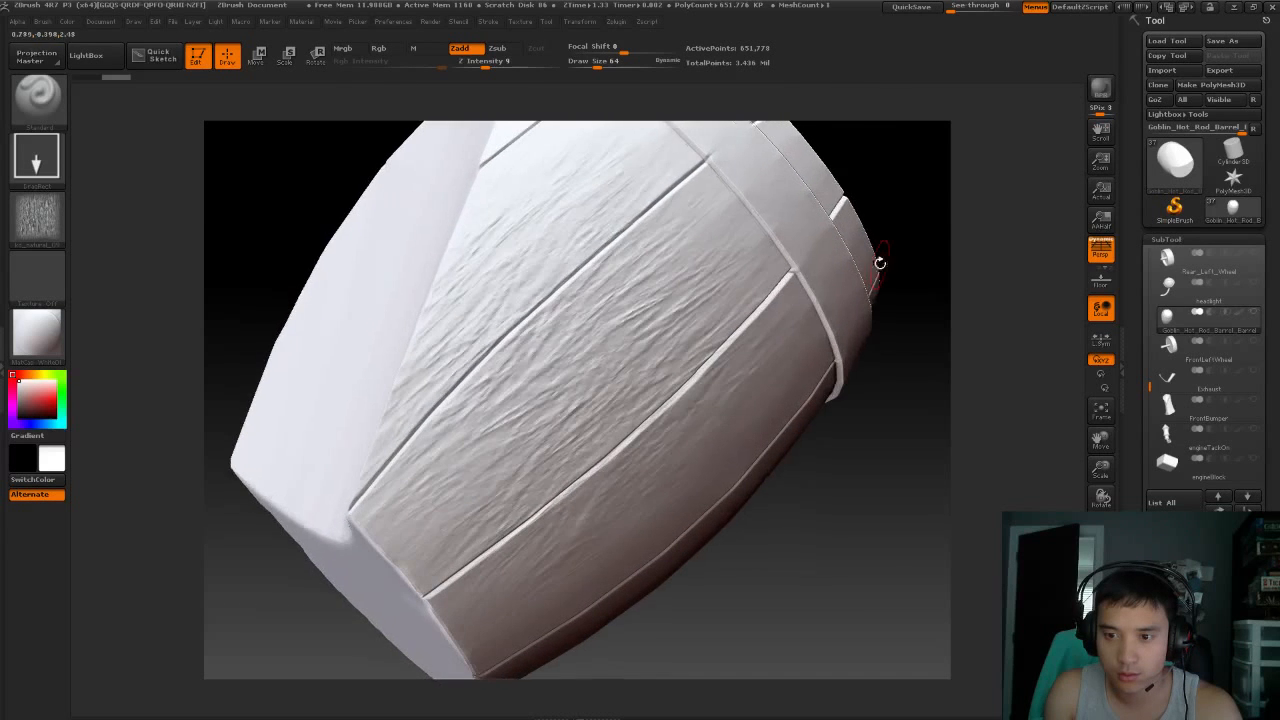
{"action": "mouse_move", "coordinate": [885, 199]}
{"action": "left_mouse_down", "text": "alt"}
{"action": "mouse_move", "coordinate": [891, 190]}
{"action": "mouse_move", "coordinate": [761, 200]}
{"action": "mouse_move", "coordinate": [808, 321]}
{"action": "mouse_move", "coordinate": [813, 285]}
{"action": "mouse_move", "coordinate": [844, 330]}
{"action": "mouse_move", "coordinate": [791, 357]}
{"action": "mouse_move", "coordinate": [829, 356]}
{"action": "mouse_move", "coordinate": [816, 282]}
{"action": "mouse_move", "coordinate": [463, 291]}
{"action": "left_mouse_up", "text": "alt"}
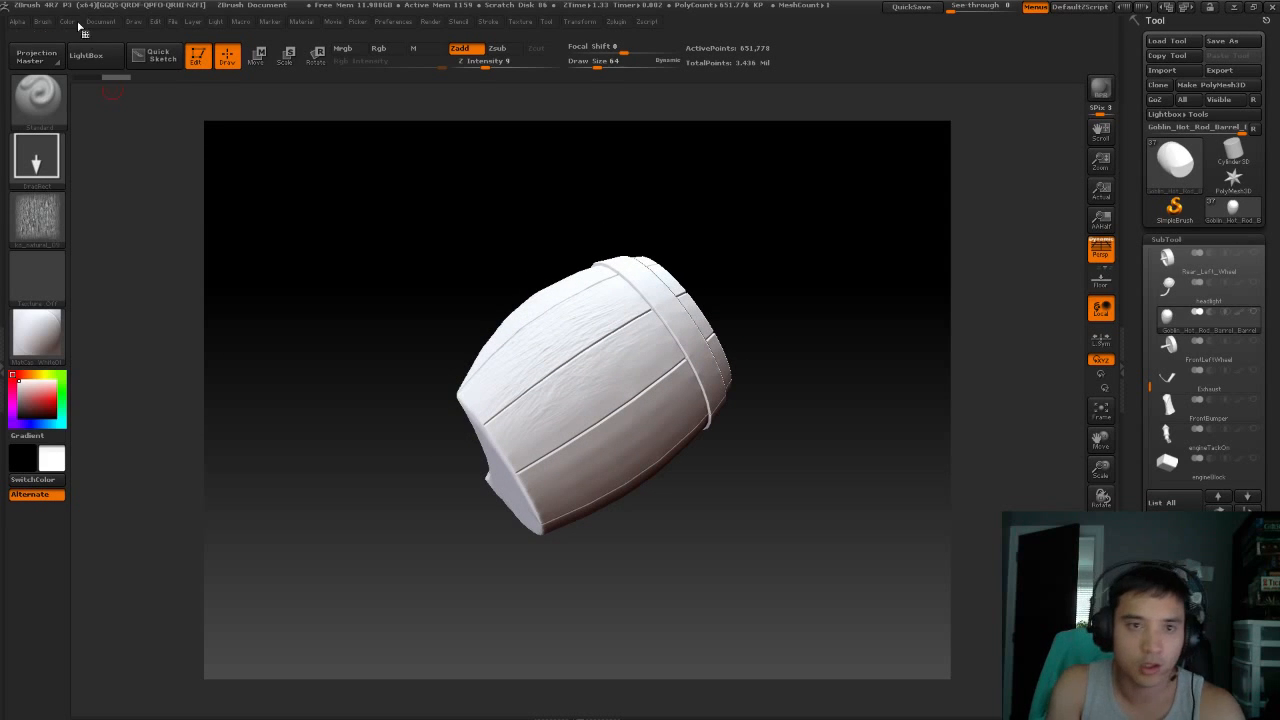
{"action": "left_click", "coordinate": [42, 21]}
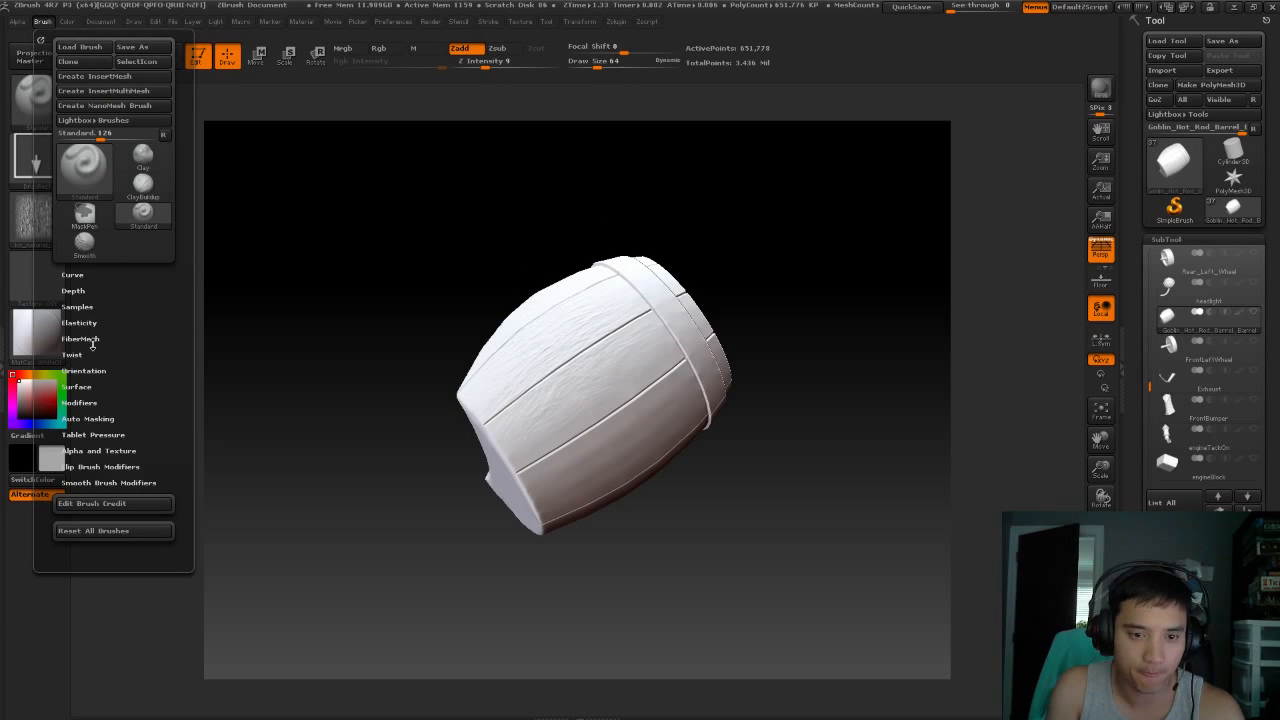
{"action": "left_click", "coordinate": [90, 418]}
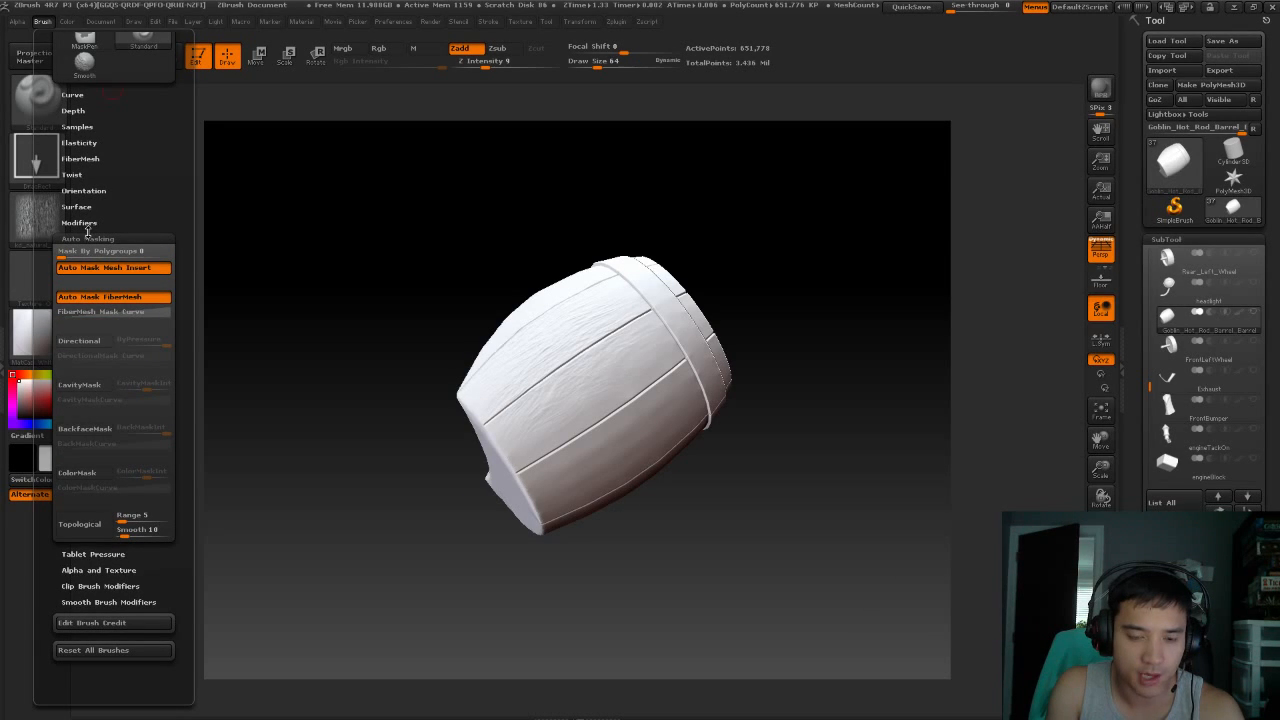
Paint a test mask on the lower edge of the barrel's raised band and remove it.
{"action": "mouse_move", "coordinate": [773, 356]}
{"action": "left_mouse_down"}
{"action": "mouse_move", "coordinate": [826, 271]}
{"action": "mouse_move", "coordinate": [831, 363]}
{"action": "mouse_move", "coordinate": [762, 320]}
{"action": "mouse_move", "coordinate": [826, 371]}
{"action": "mouse_move", "coordinate": [790, 372]}
{"action": "mouse_move", "coordinate": [760, 395]}
{"action": "left_mouse_up"}
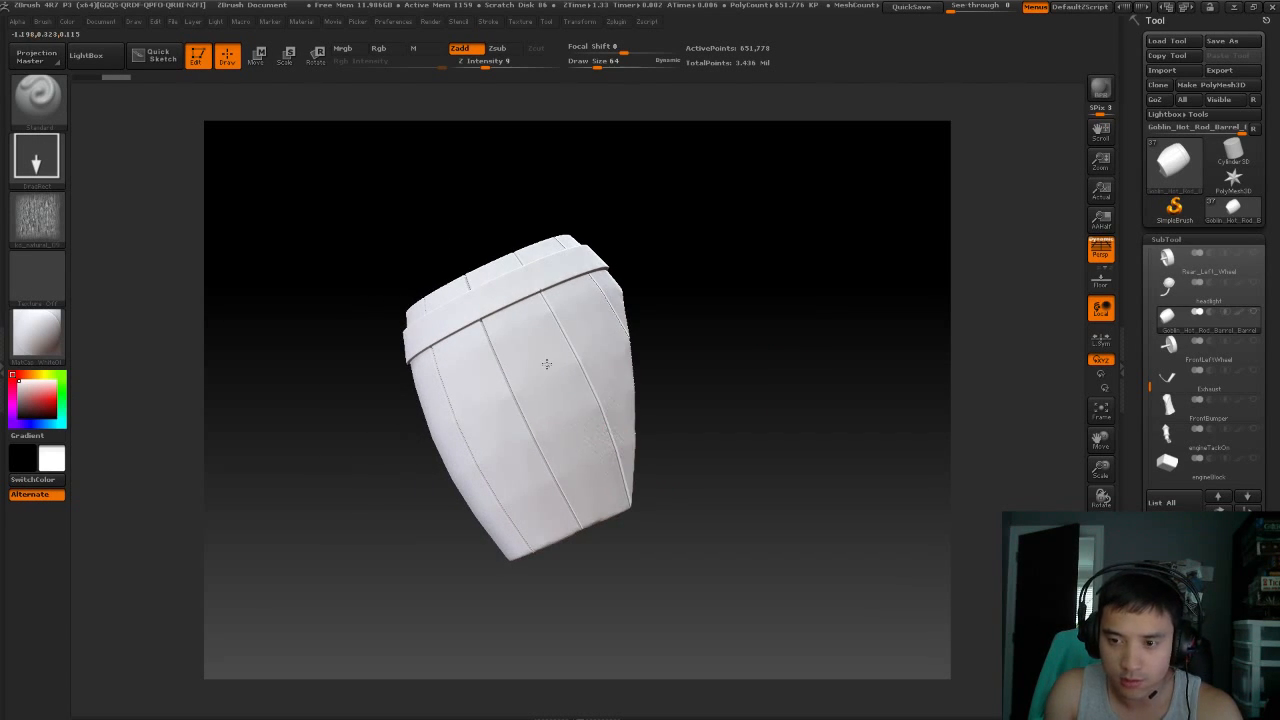
{"action": "left_click_drag", "start_coordinate": [857, 304], "coordinate": [889, 300]}
{"action": "mouse_move", "coordinate": [766, 237]}
{"action": "left_mouse_down"}
{"action": "mouse_move", "coordinate": [786, 237]}
{"action": "mouse_move", "coordinate": [808, 266]}
{"action": "mouse_move", "coordinate": [766, 282]}
{"action": "mouse_move", "coordinate": [786, 214]}
{"action": "mouse_move", "coordinate": [768, 236]}
{"action": "left_mouse_up"}
{"action": "key", "text": "ctrl"}
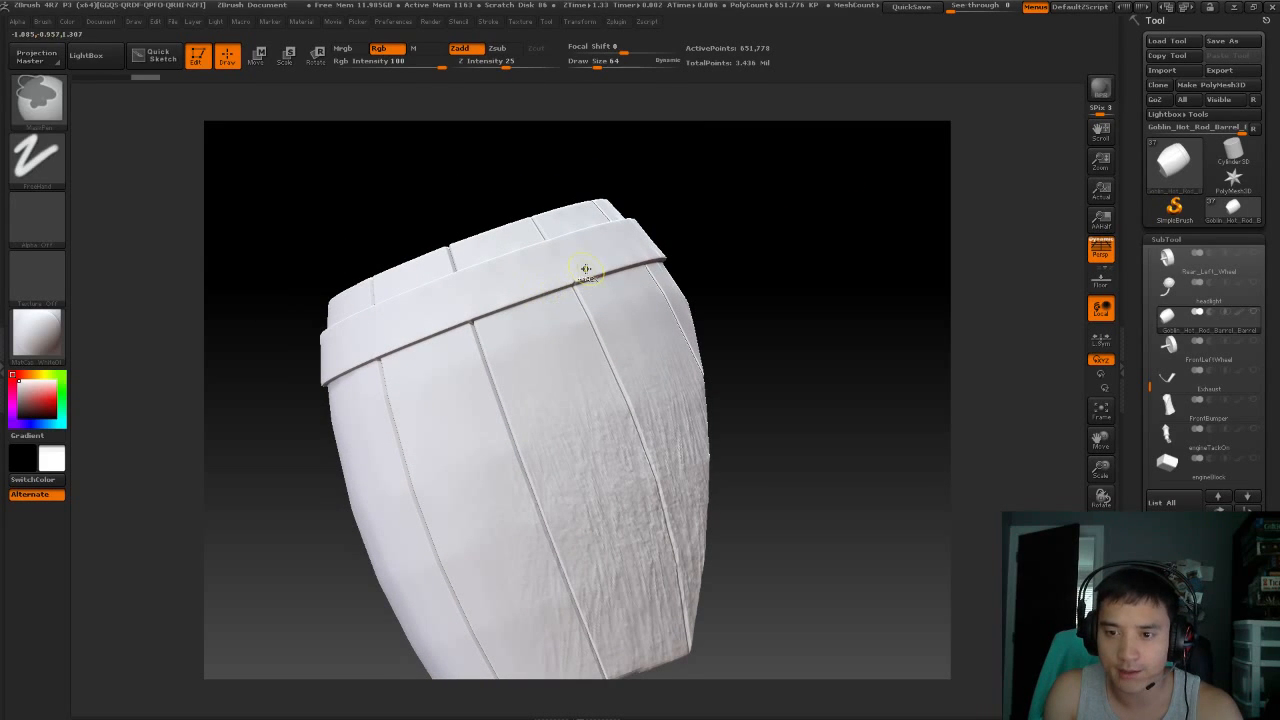
{"action": "mouse_move", "coordinate": [831, 206]}
{"action": "left_mouse_down"}
{"action": "mouse_move", "coordinate": [866, 223]}
{"action": "mouse_move", "coordinate": [855, 283]}
{"action": "left_mouse_up"}
{"action": "mouse_move", "coordinate": [810, 217]}
{"action": "left_mouse_down"}
{"action": "mouse_move", "coordinate": [817, 226]}
{"action": "mouse_move", "coordinate": [791, 177]}
{"action": "mouse_move", "coordinate": [817, 194]}
{"action": "mouse_move", "coordinate": [774, 213]}
{"action": "mouse_move", "coordinate": [774, 254]}
{"action": "mouse_move", "coordinate": [840, 306]}
{"action": "left_mouse_up"}
{"action": "key", "text": "ctrl"}
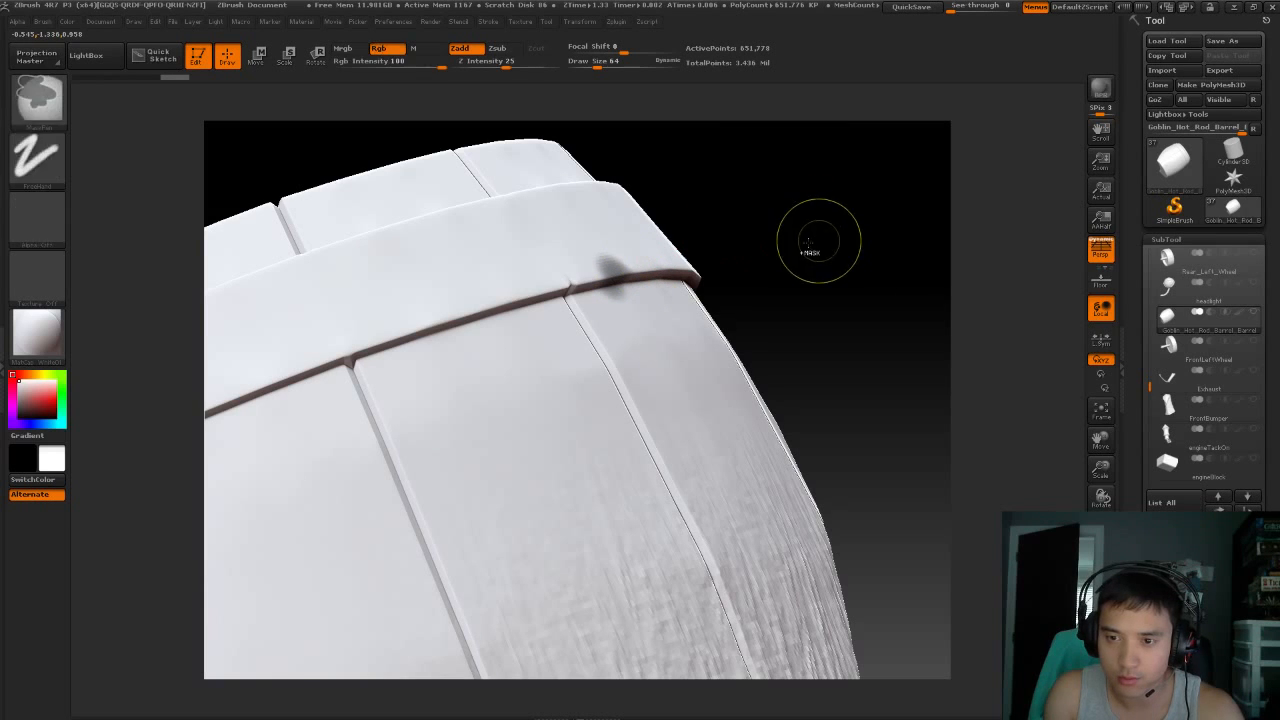
{"action": "left_click_drag", "start_coordinate": [819, 241], "coordinate": [799, 213], "text": "ctrl"}
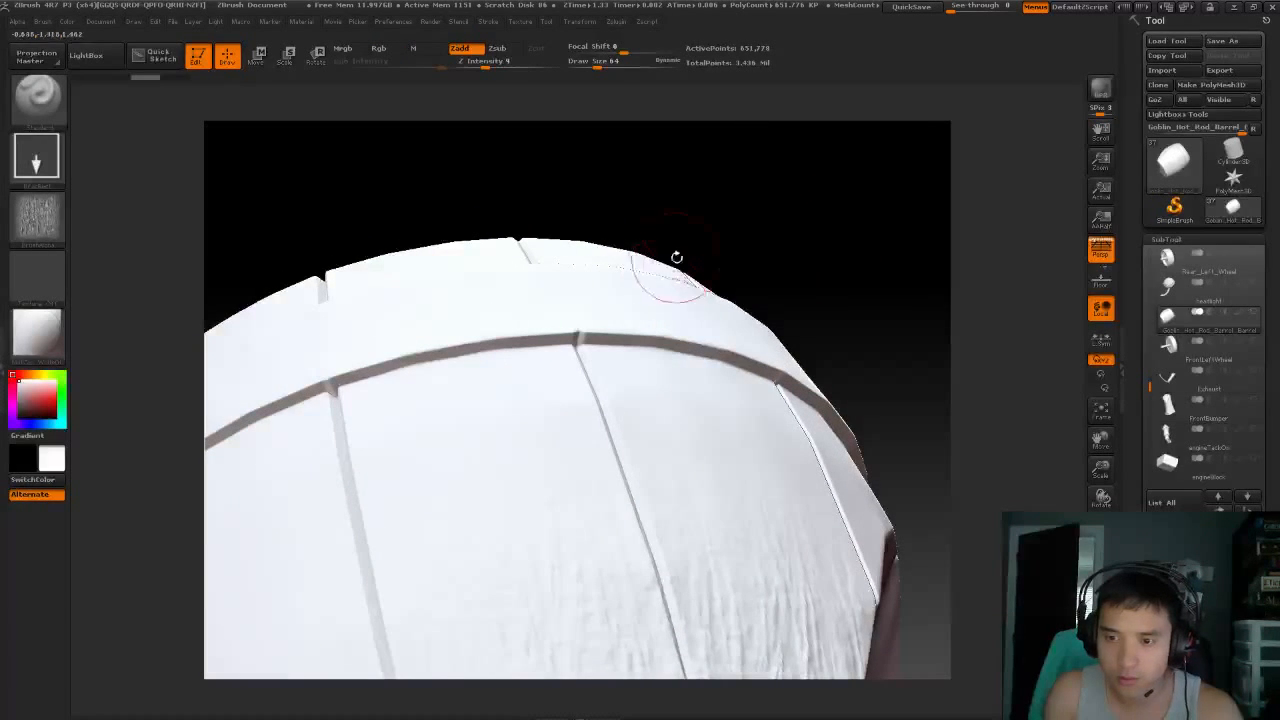
Reduce the Draw Size to 20 and try masking along the underside of the barrel's raised band.
{"action": "key", "text": "space"}
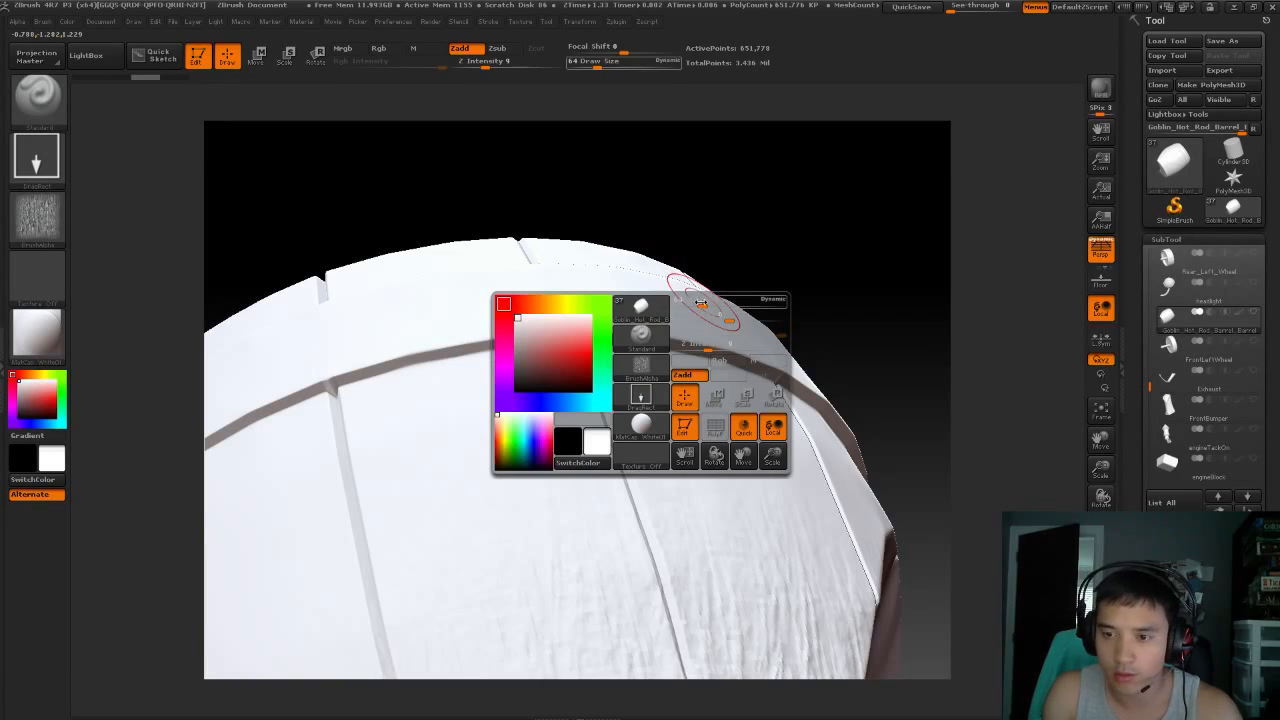
{"action": "left_click_drag", "start_coordinate": [690, 302], "coordinate": [692, 302]}
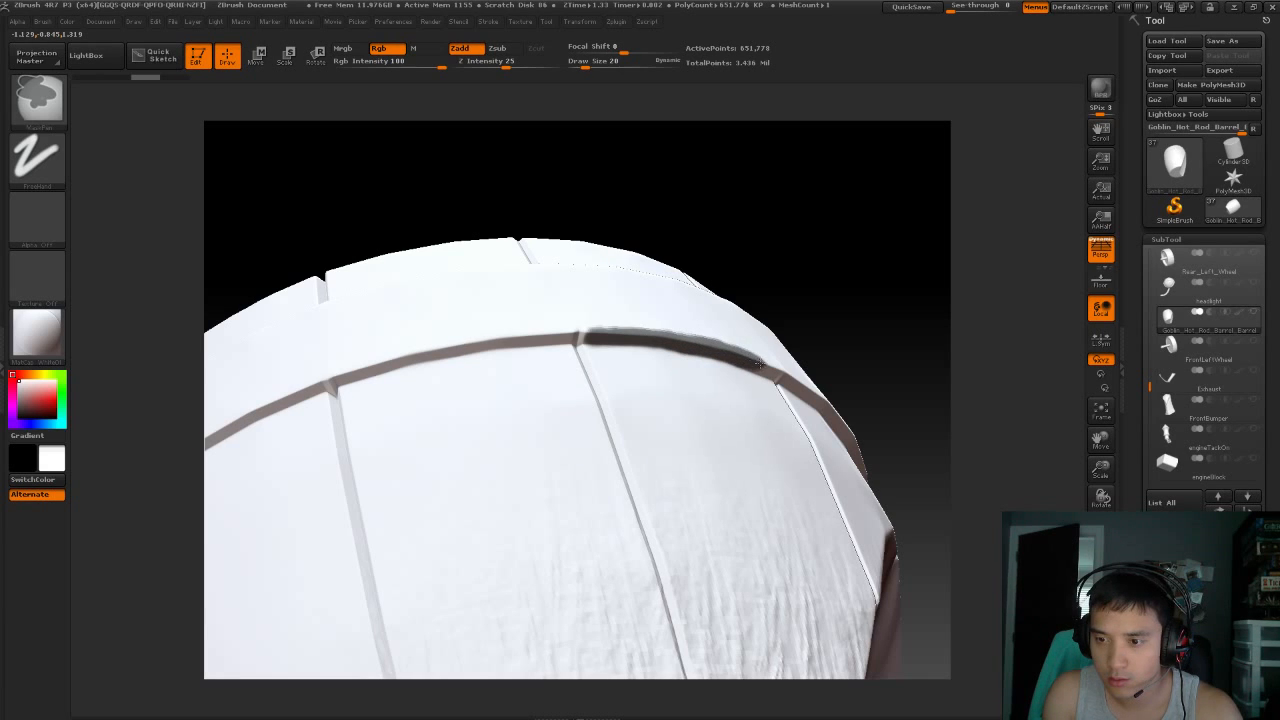
{"action": "mouse_move", "coordinate": [837, 229]}
{"action": "left_mouse_down"}
{"action": "mouse_move", "coordinate": [863, 289]}
{"action": "mouse_move", "coordinate": [829, 214]}
{"action": "mouse_move", "coordinate": [836, 289]}
{"action": "mouse_move", "coordinate": [811, 251]}
{"action": "mouse_move", "coordinate": [817, 220]}
{"action": "mouse_move", "coordinate": [832, 252]}
{"action": "left_mouse_up"}
{"action": "left_click_drag", "start_coordinate": [891, 183], "coordinate": [760, 201], "text": "alt"}
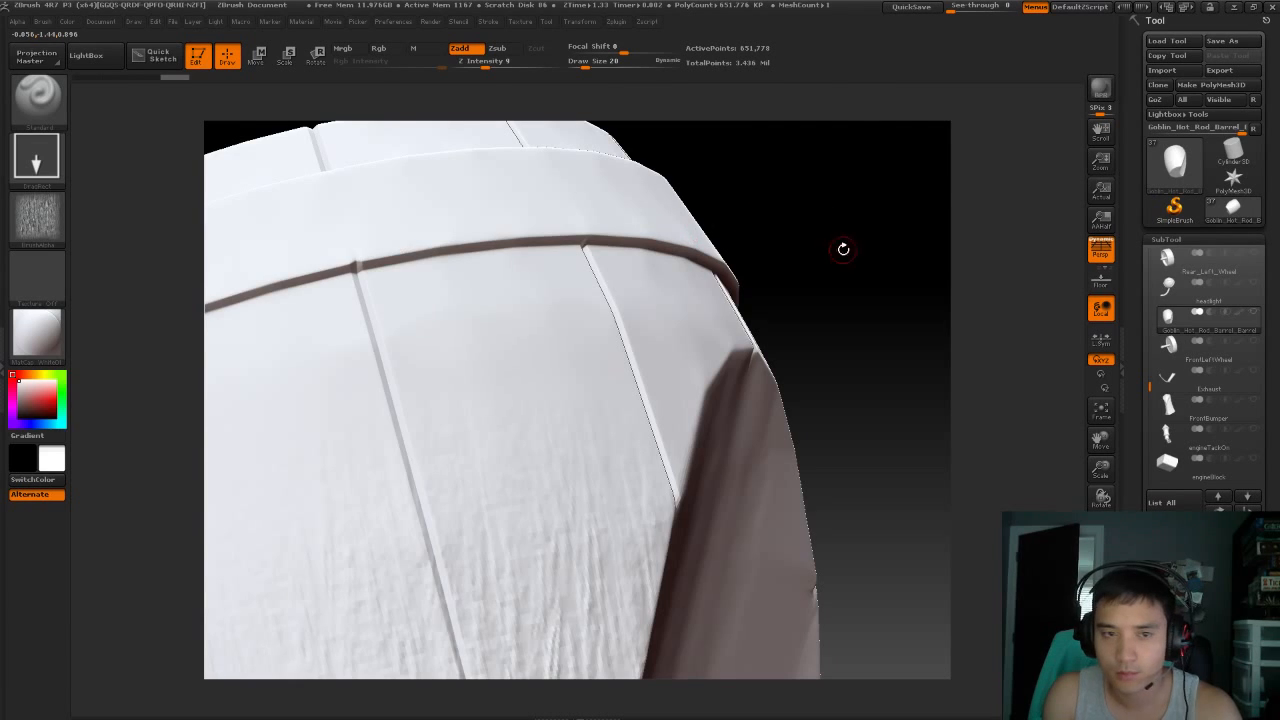
{"action": "left_click_drag", "start_coordinate": [868, 258], "coordinate": [791, 214], "text": "alt"}
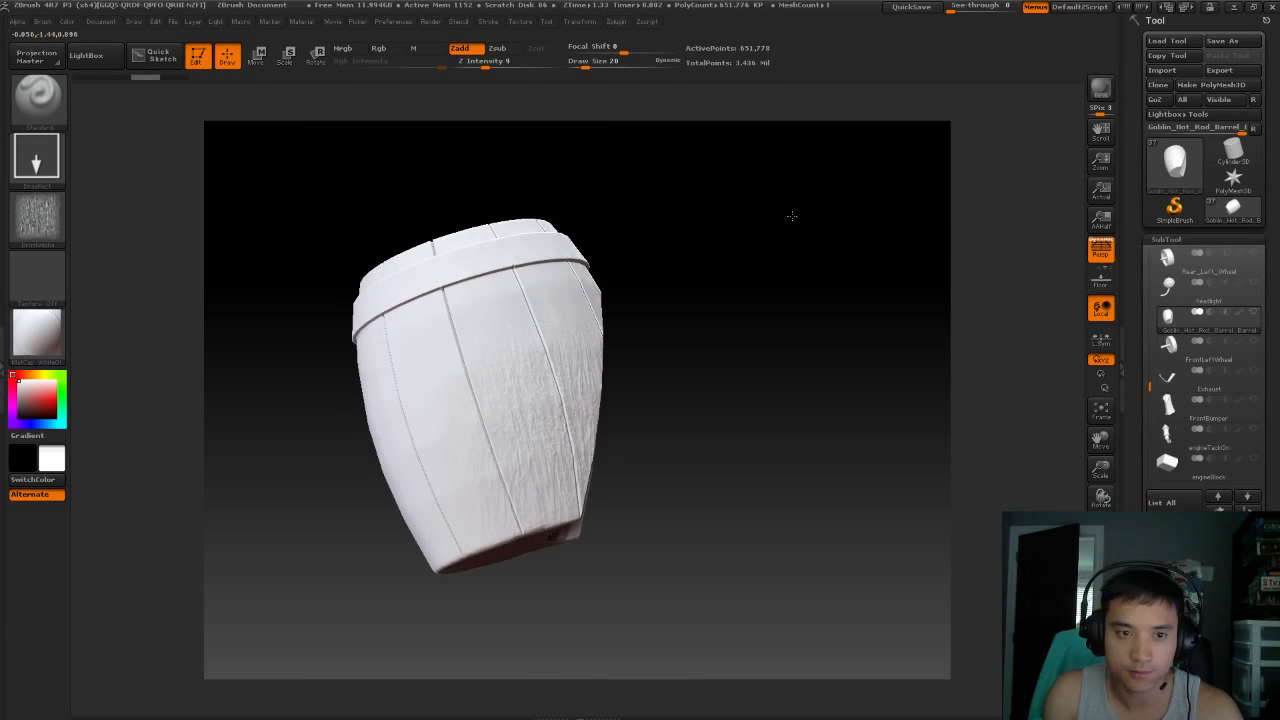
Stamp overlapping wood grain over the smooth staves and the raised band on the grained side of the barrel.
{"action": "left_click_drag", "start_coordinate": [715, 224], "coordinate": [617, 369]}
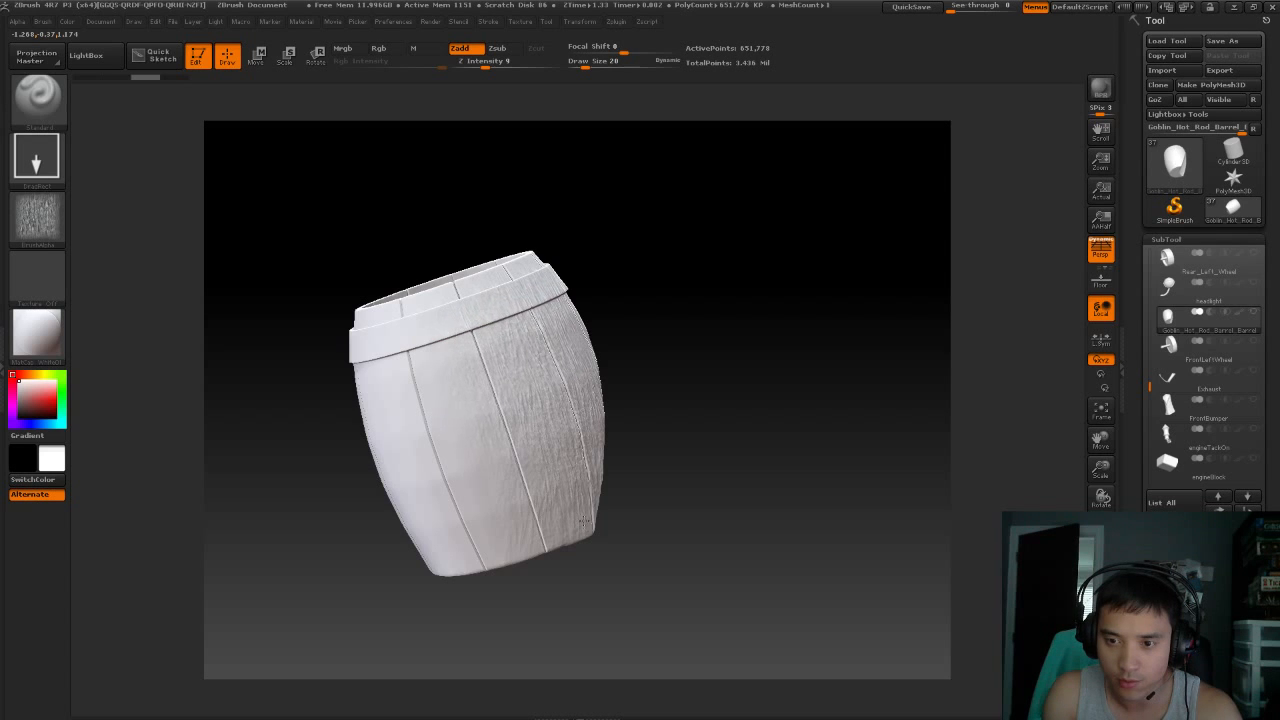
{"action": "left_click_drag", "start_coordinate": [593, 530], "coordinate": [633, 373]}
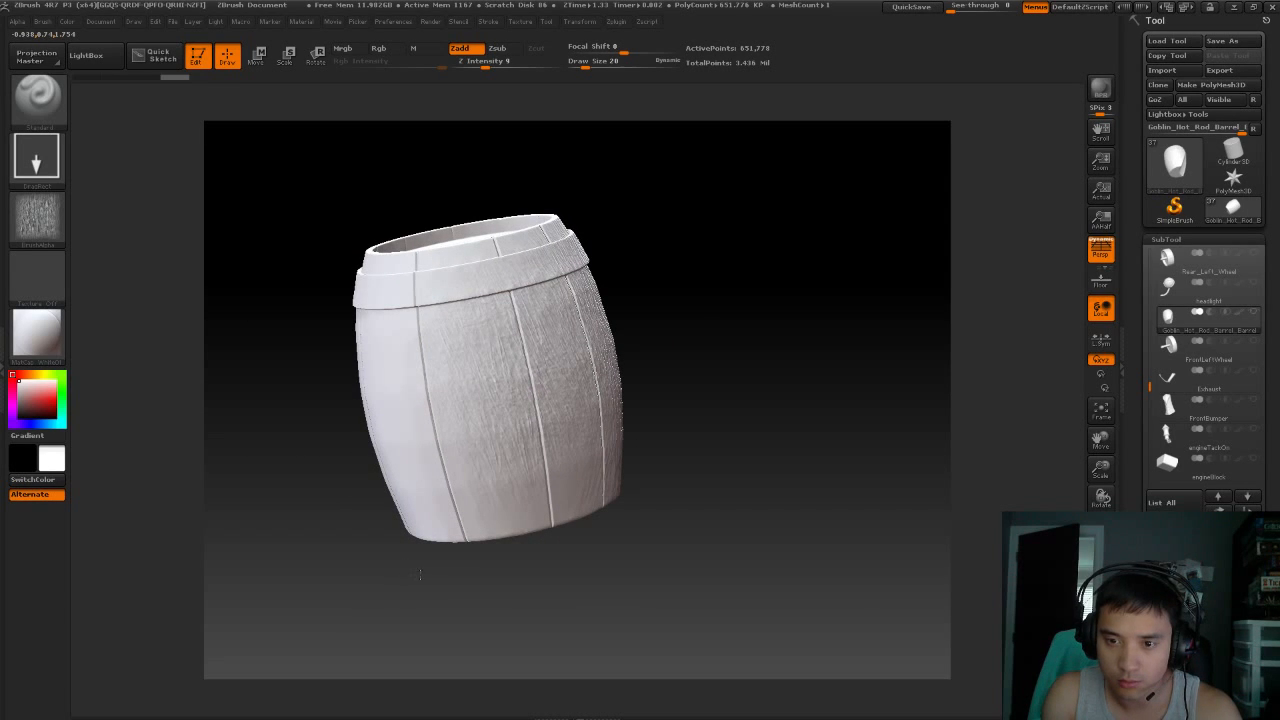
{"action": "mouse_move", "coordinate": [420, 575]}
{"action": "left_mouse_down"}
{"action": "mouse_move", "coordinate": [386, 567]}
{"action": "mouse_move", "coordinate": [524, 590]}
{"action": "mouse_move", "coordinate": [620, 573]}
{"action": "mouse_move", "coordinate": [690, 367]}
{"action": "mouse_move", "coordinate": [743, 323]}
{"action": "mouse_move", "coordinate": [543, 503]}
{"action": "left_mouse_up"}
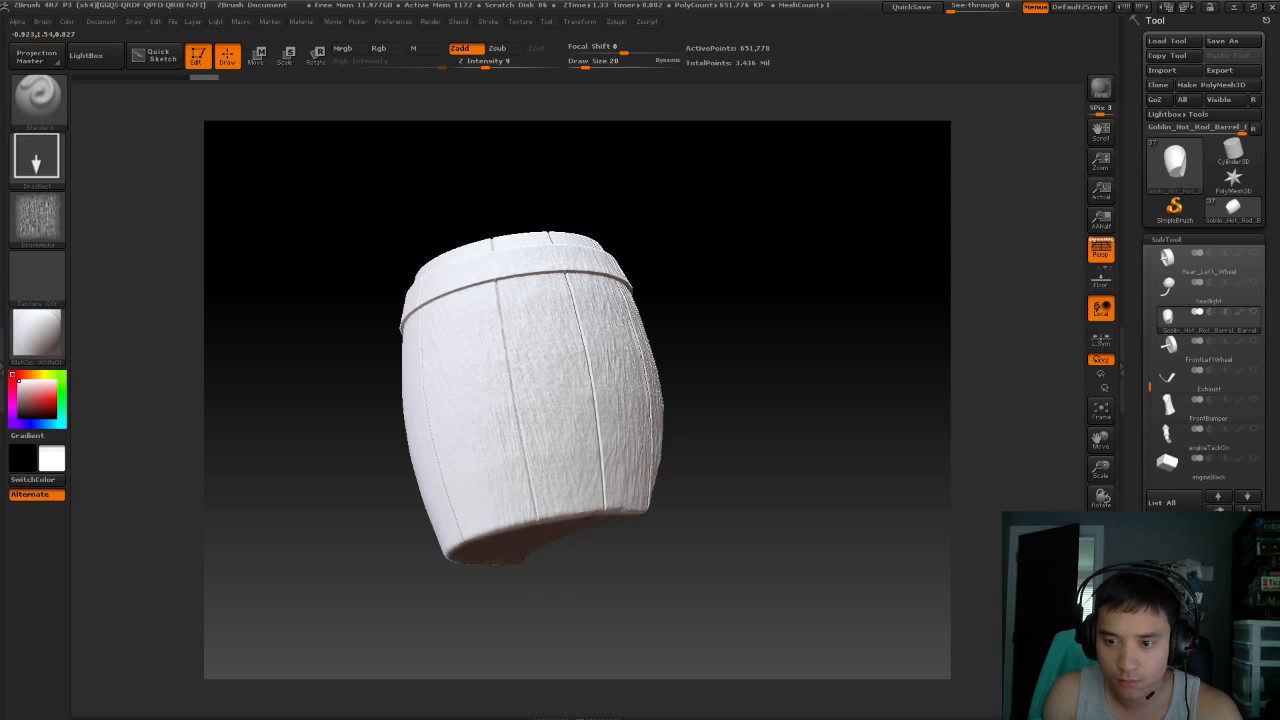
{"action": "left_click_drag", "start_coordinate": [735, 318], "coordinate": [760, 358]}
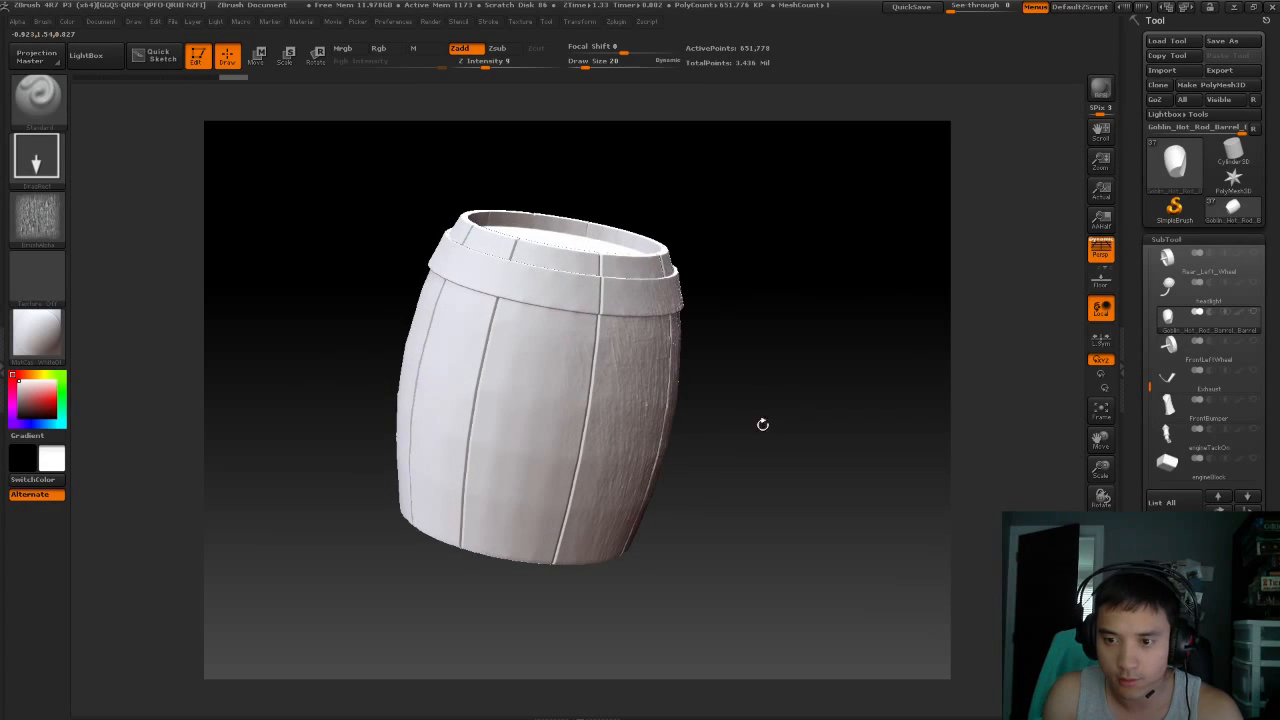
Cover the remaining smooth staves and band on the barrel's other side with wood-grain stamps.
{"action": "left_click_drag", "start_coordinate": [762, 424], "coordinate": [743, 369]}
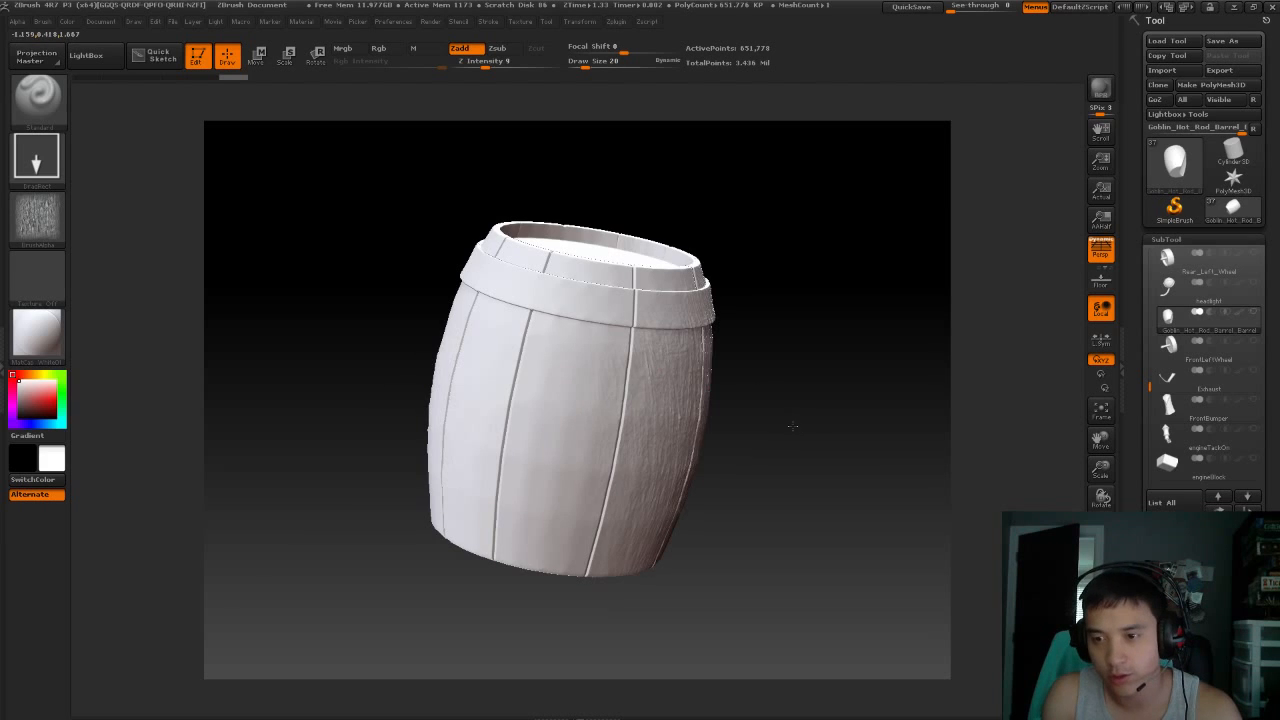
{"action": "left_click_drag", "start_coordinate": [792, 426], "coordinate": [814, 430]}
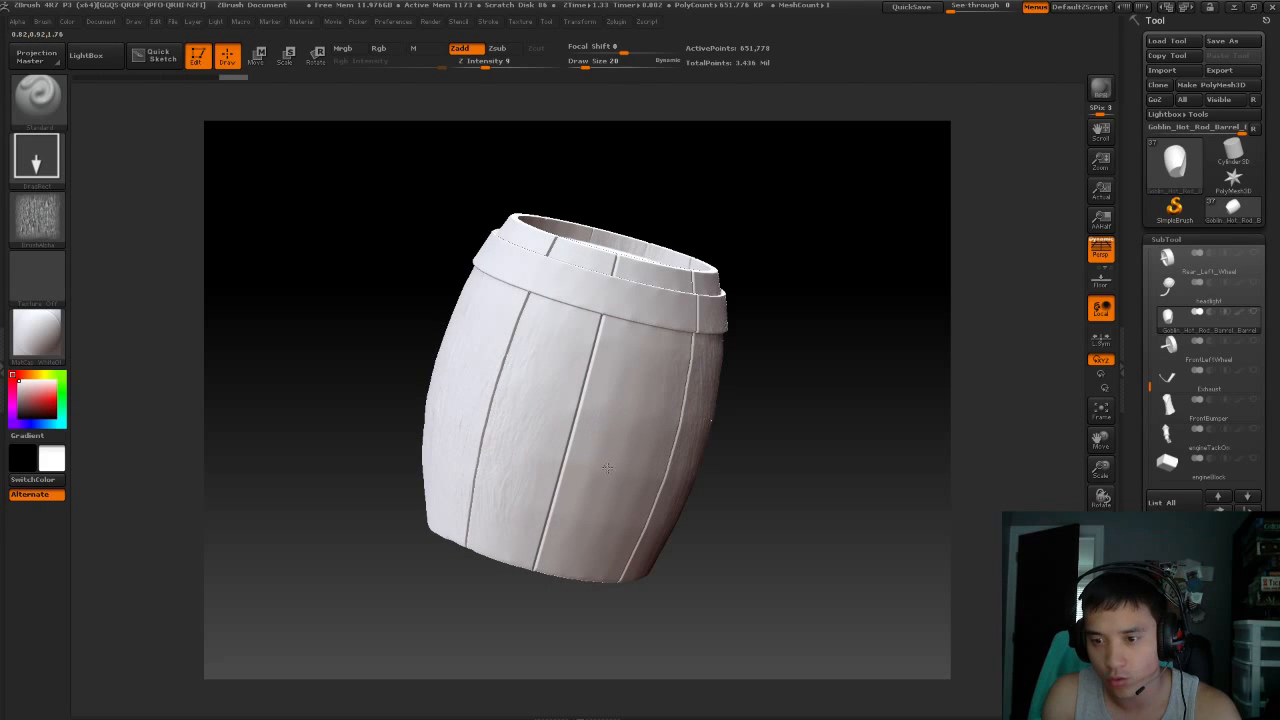
{"action": "left_click_drag", "start_coordinate": [548, 602], "coordinate": [689, 440]}
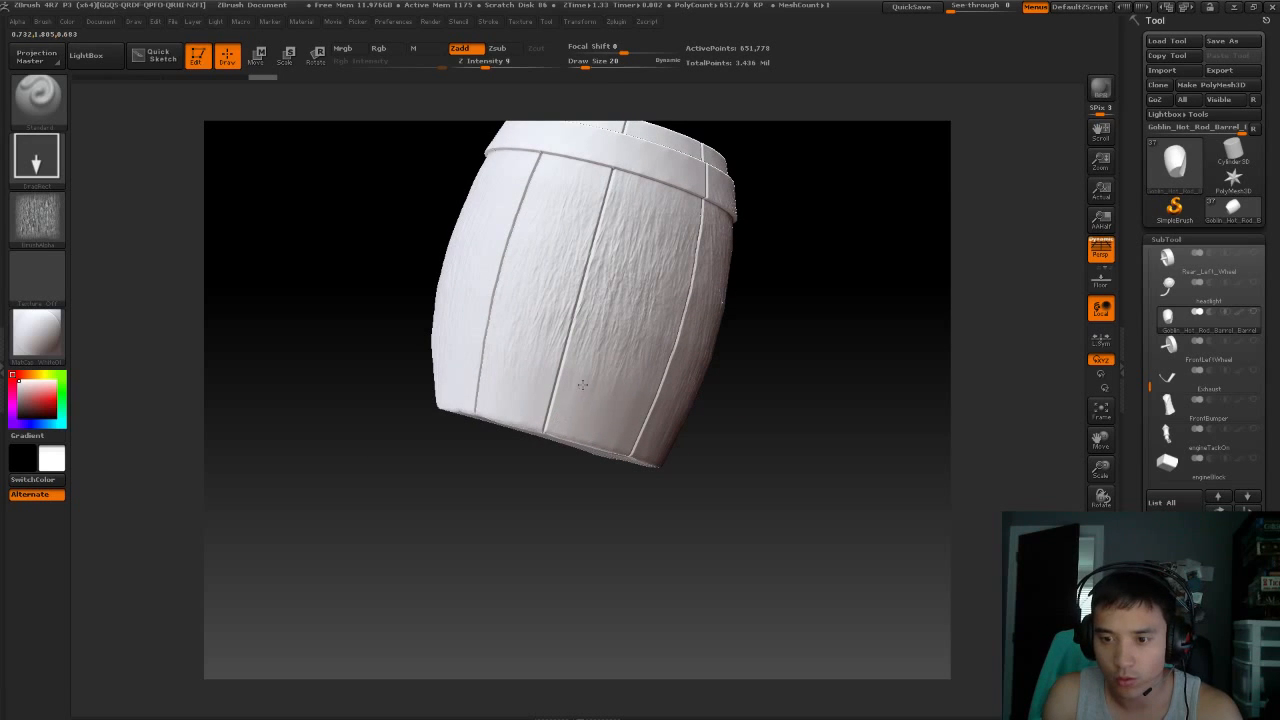
{"action": "mouse_move", "coordinate": [777, 280]}
{"action": "left_mouse_down"}
{"action": "mouse_move", "coordinate": [786, 291]}
{"action": "mouse_move", "coordinate": [770, 297]}
{"action": "left_mouse_up"}
{"action": "mouse_move", "coordinate": [775, 228]}
{"action": "left_mouse_down"}
{"action": "mouse_move", "coordinate": [790, 240]}
{"action": "mouse_move", "coordinate": [809, 214]}
{"action": "mouse_move", "coordinate": [780, 263]}
{"action": "mouse_move", "coordinate": [827, 286]}
{"action": "mouse_move", "coordinate": [860, 354]}
{"action": "mouse_move", "coordinate": [774, 280]}
{"action": "mouse_move", "coordinate": [791, 251]}
{"action": "mouse_move", "coordinate": [740, 333]}
{"action": "mouse_move", "coordinate": [793, 233]}
{"action": "mouse_move", "coordinate": [831, 280]}
{"action": "mouse_move", "coordinate": [701, 418]}
{"action": "left_mouse_up"}
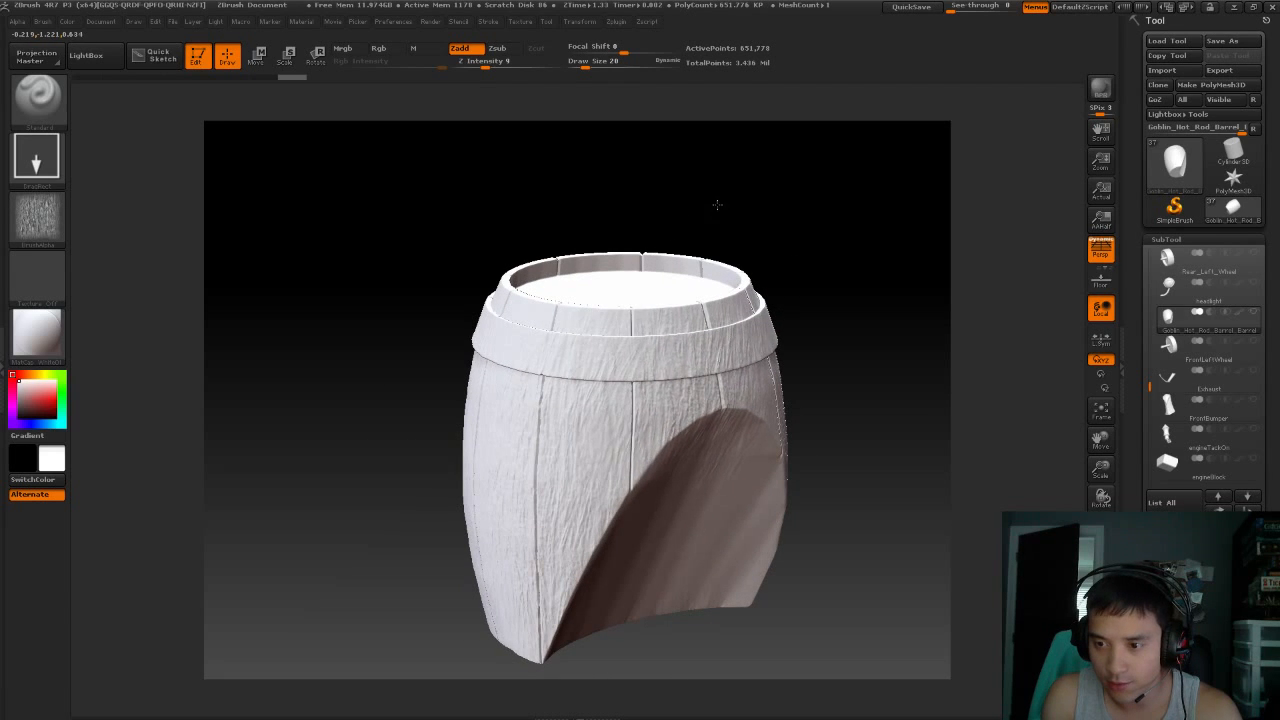
Stamp wood grain onto the barrel's flat cut face, from its center out toward its upper edge.
{"action": "left_click_drag", "start_coordinate": [714, 206], "coordinate": [826, 312]}
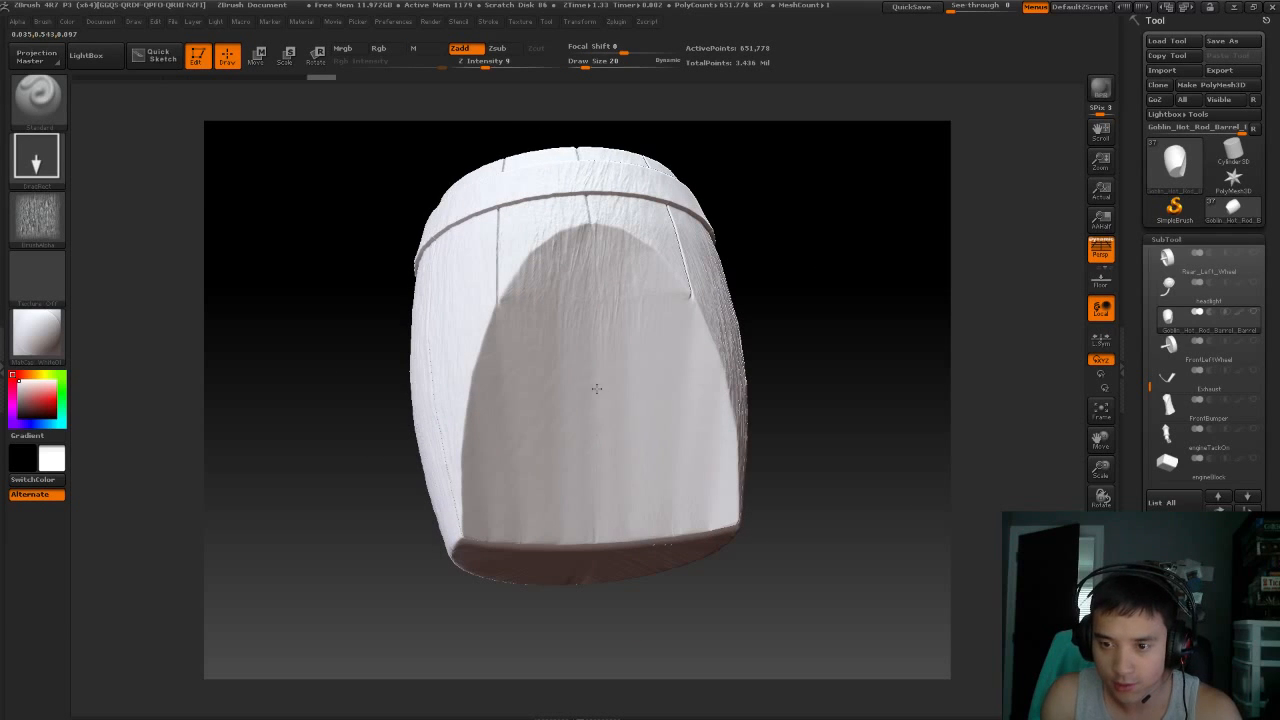
{"action": "left_click_drag", "start_coordinate": [594, 389], "coordinate": [605, 231]}
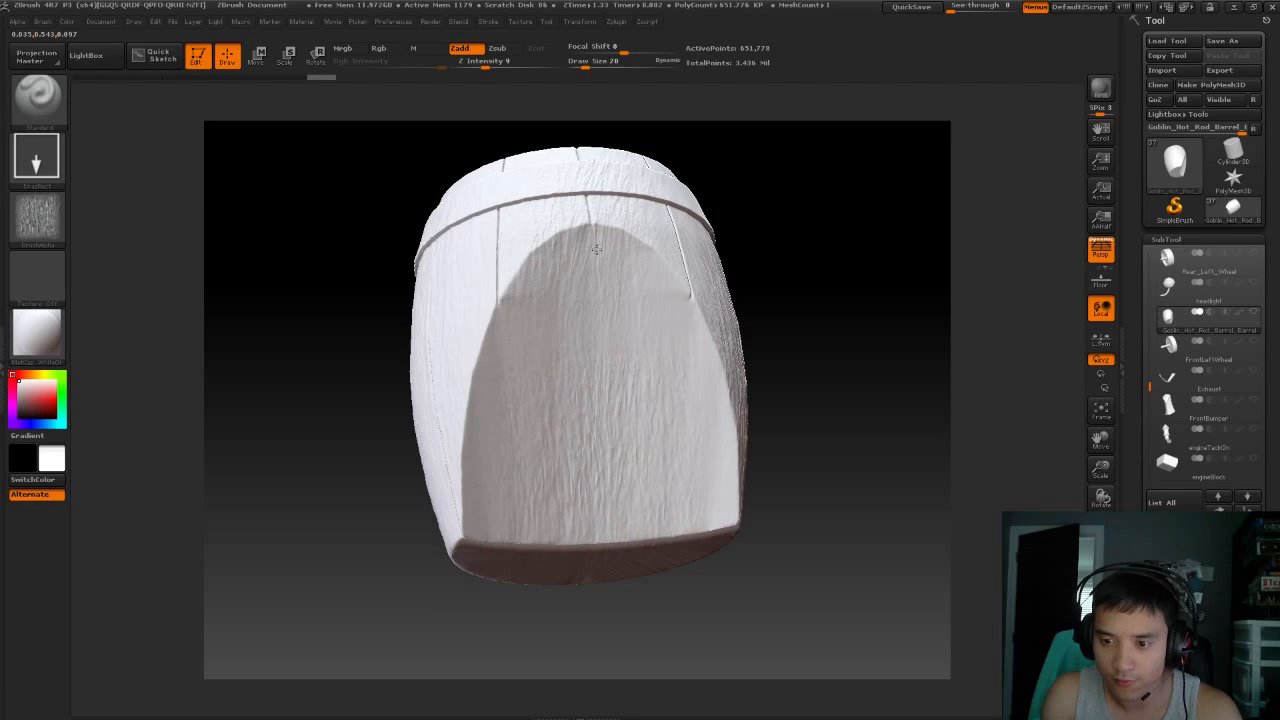
{"action": "left_click_drag", "start_coordinate": [798, 245], "coordinate": [745, 301]}
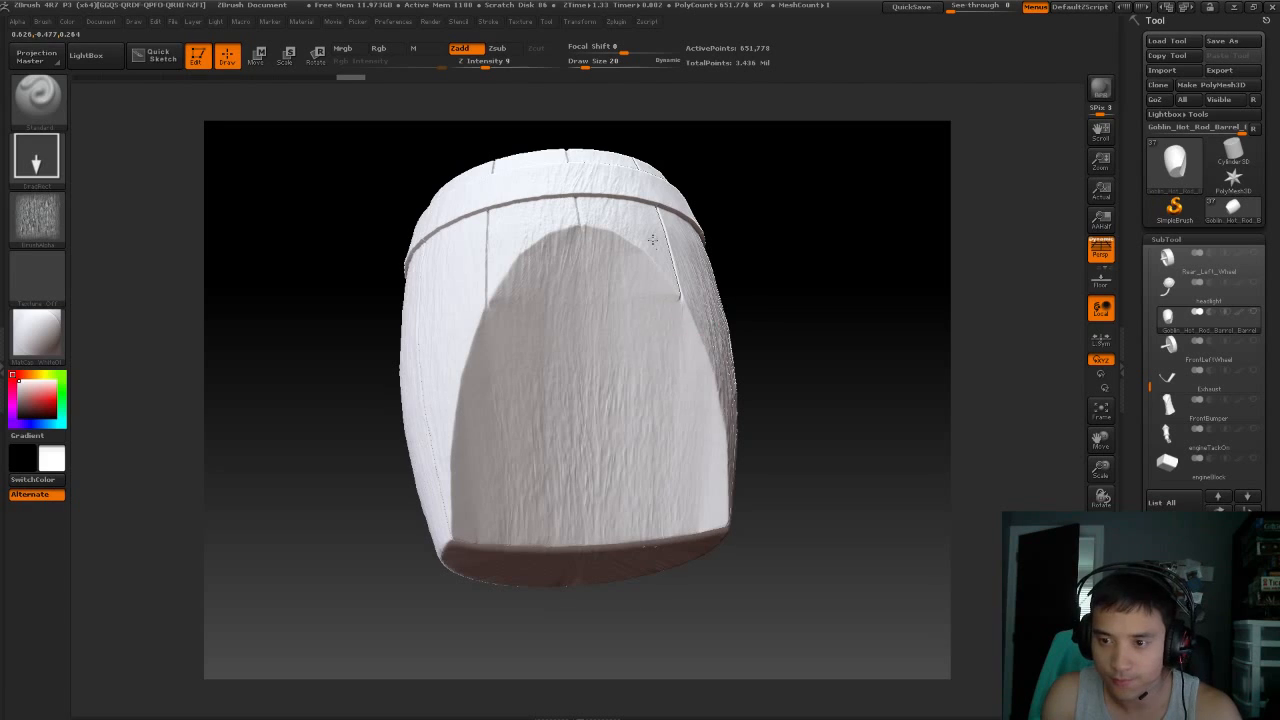
{"action": "left_click_drag", "start_coordinate": [683, 134], "coordinate": [805, 270]}
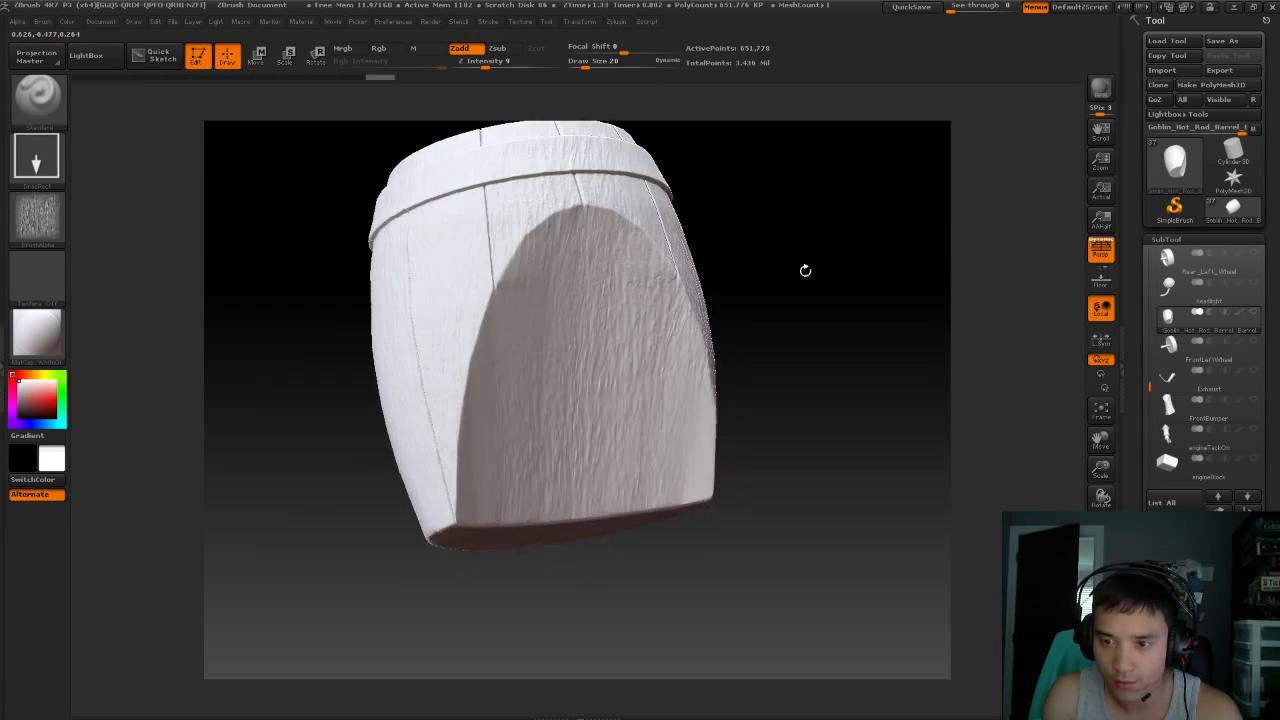
Stamp wood grain across the barrel's flat cut face with the Standard brush's DragRect stroke at Z Intensity 9.
{"action": "left_click_drag", "start_coordinate": [498, 284], "coordinate": [502, 330]}
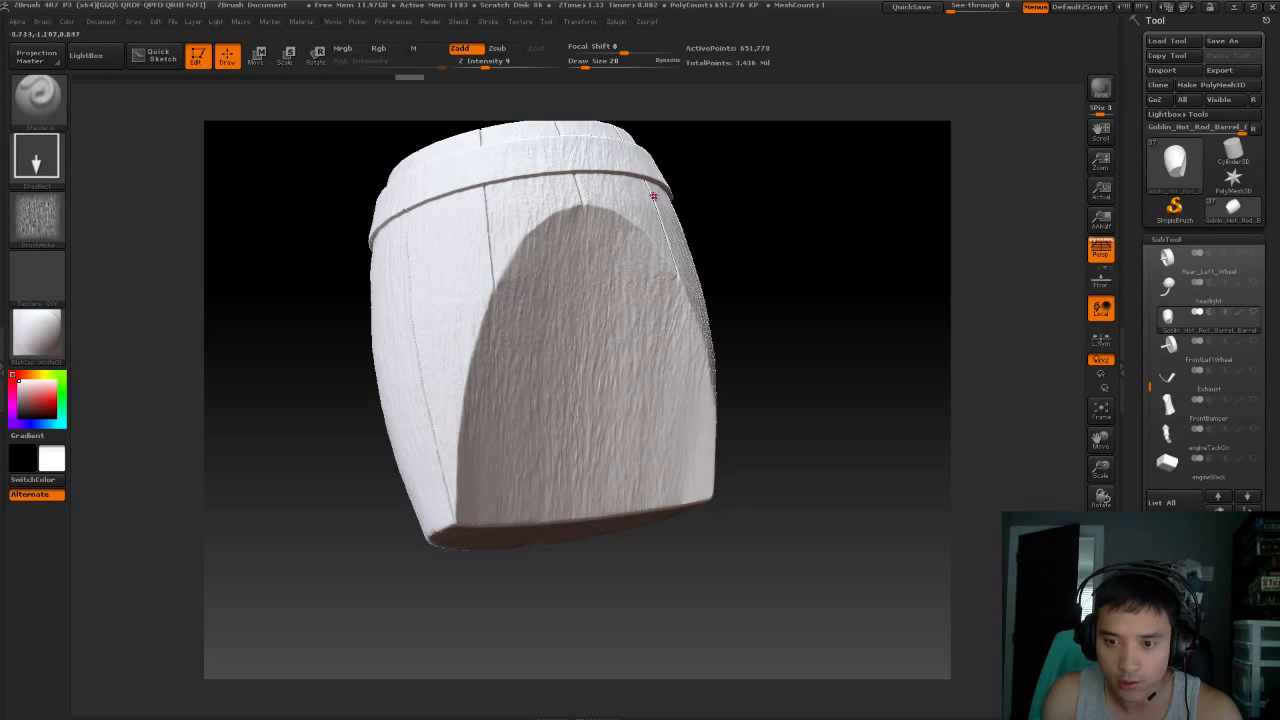
{"action": "left_click_drag", "start_coordinate": [705, 368], "coordinate": [697, 320], "text": "alt"}
{"action": "left_click_drag", "start_coordinate": [816, 329], "coordinate": [705, 334]}
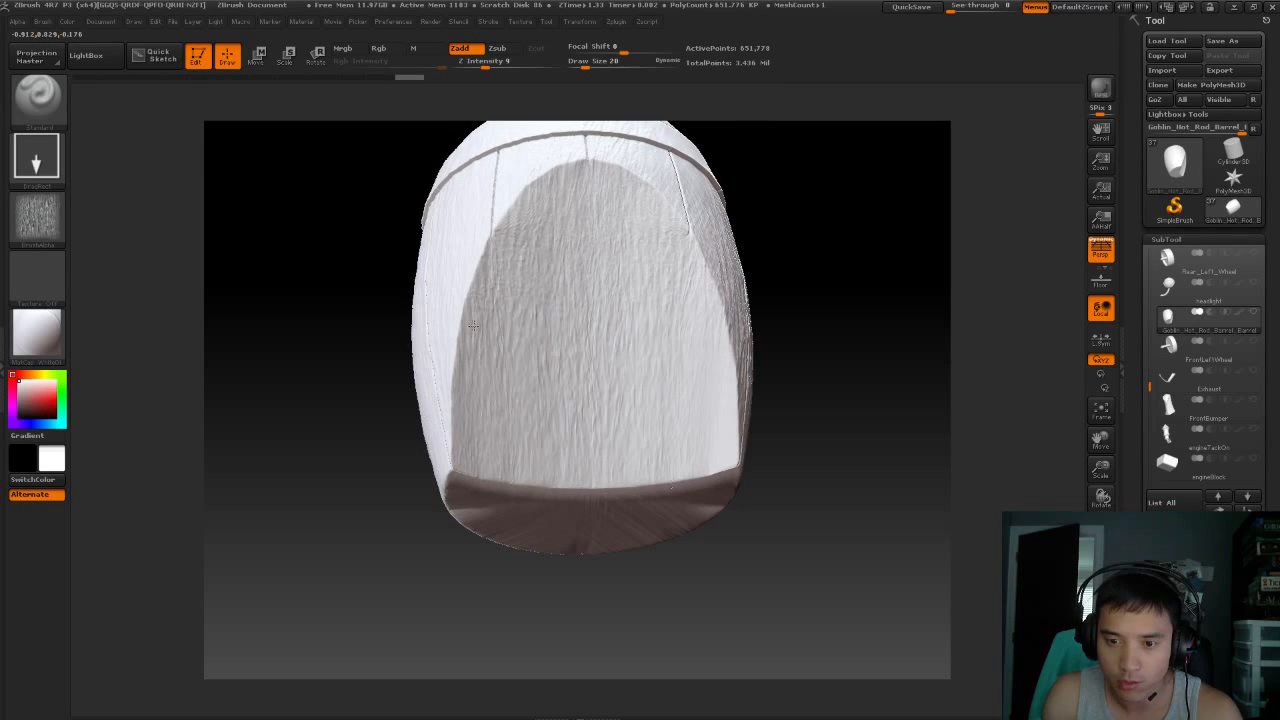
{"action": "left_click_drag", "start_coordinate": [805, 330], "coordinate": [821, 282]}
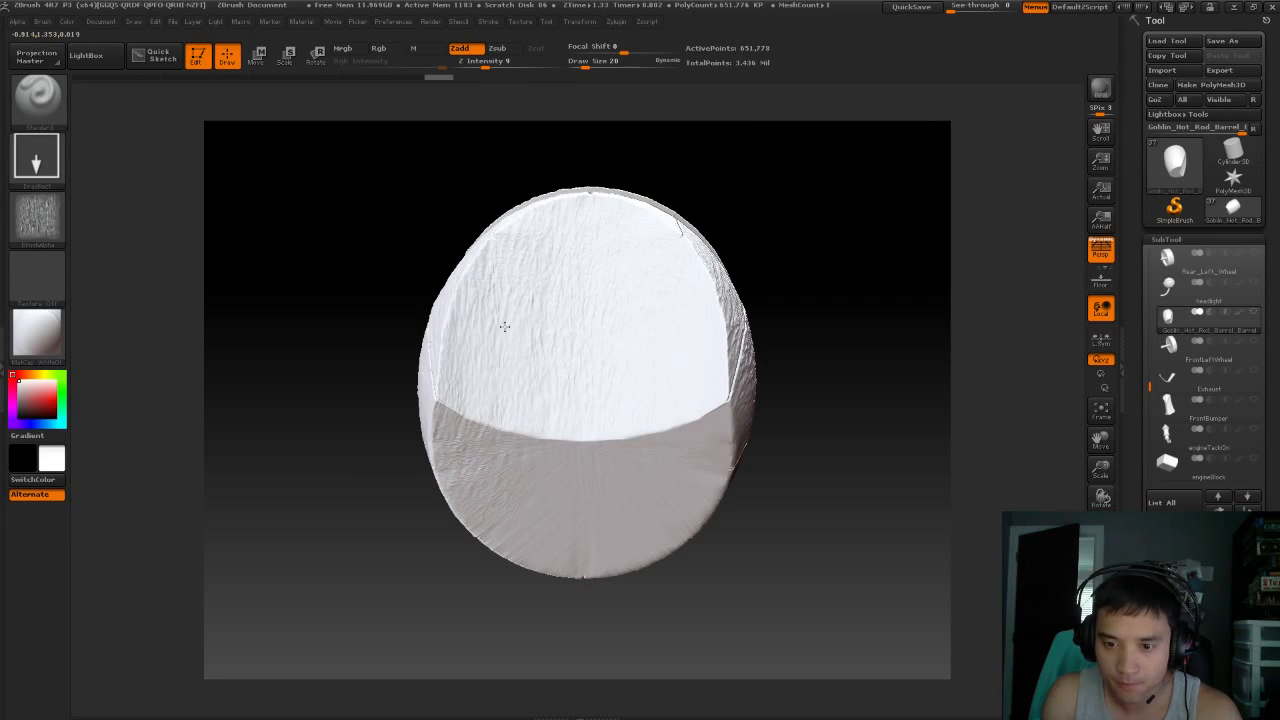
Stamp wood grain over the barrel's smooth underside below the flat cut face.
{"action": "mouse_move", "coordinate": [800, 410]}
{"action": "left_mouse_down"}
{"action": "mouse_move", "coordinate": [812, 369]}
{"action": "mouse_move", "coordinate": [561, 450]}
{"action": "mouse_move", "coordinate": [588, 290]}
{"action": "left_mouse_up"}
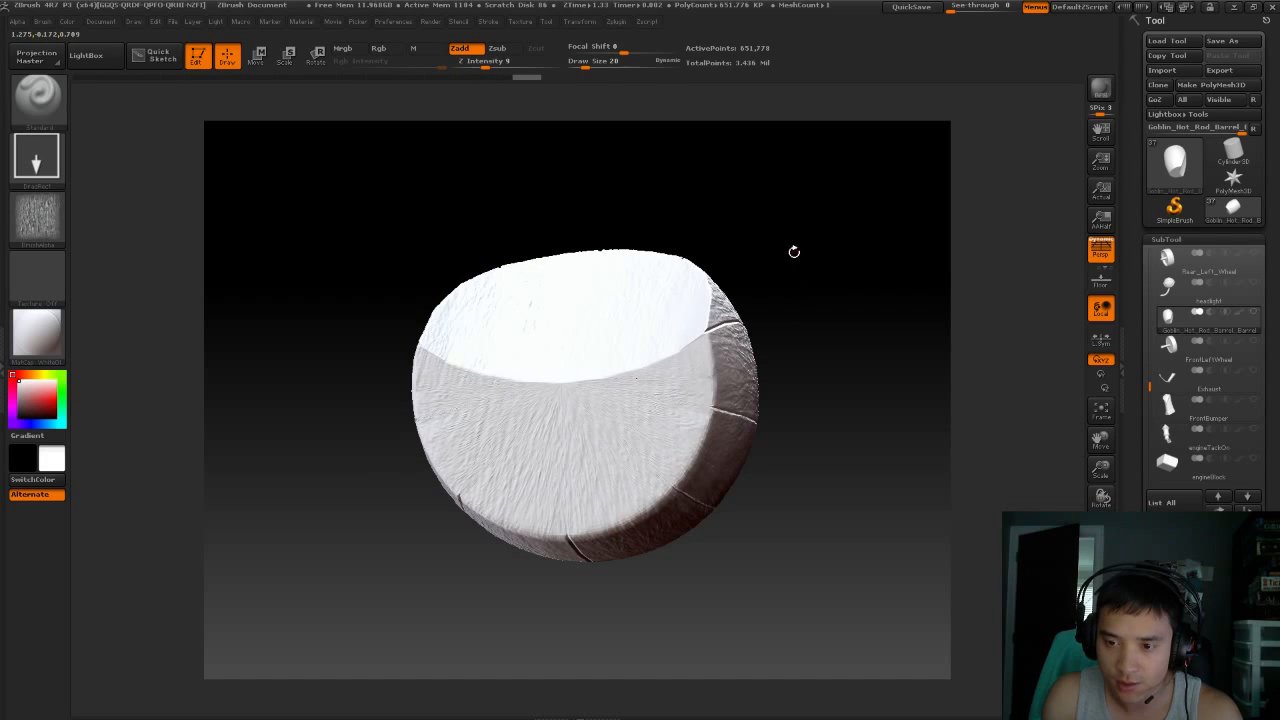
{"action": "left_click_drag", "start_coordinate": [791, 251], "coordinate": [663, 486]}
{"action": "left_click_drag", "start_coordinate": [736, 209], "coordinate": [770, 379]}
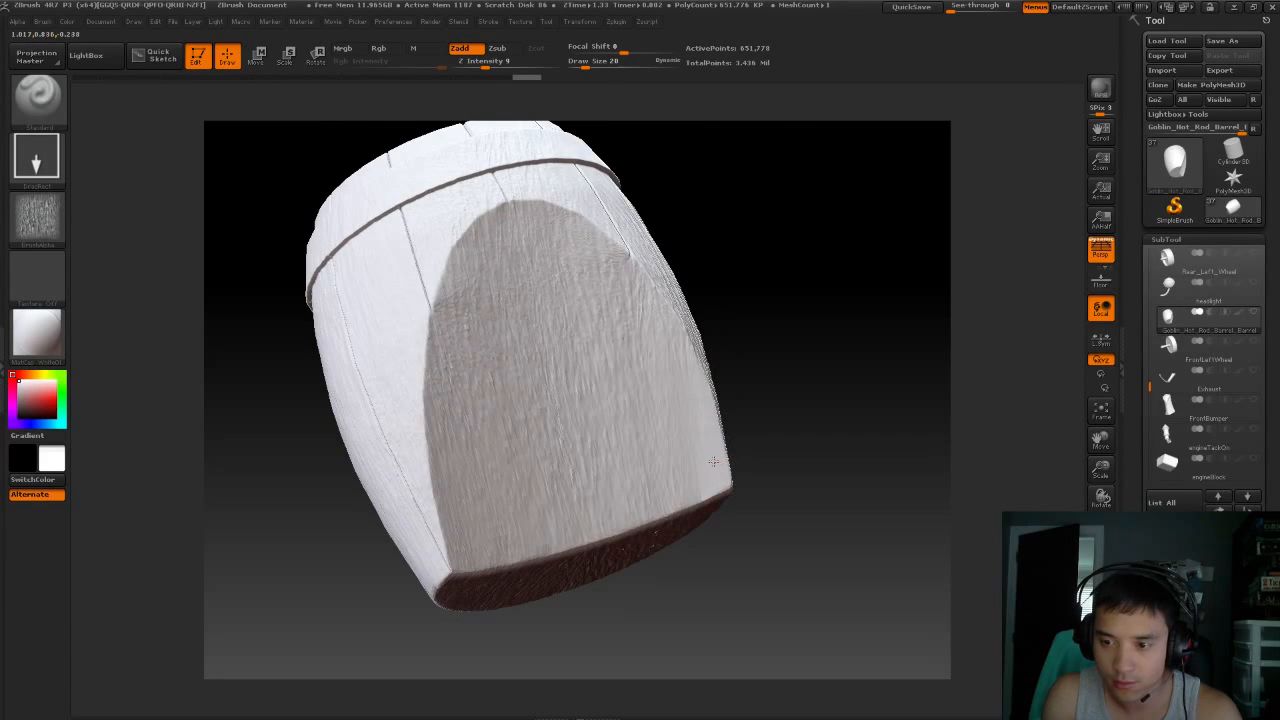
Add wood grain to the side staves and the raised band near the barrel's round end, undoing an unwanted stamp.
{"action": "left_click_drag", "start_coordinate": [743, 273], "coordinate": [777, 294]}
{"action": "left_click_drag", "start_coordinate": [834, 183], "coordinate": [800, 210]}
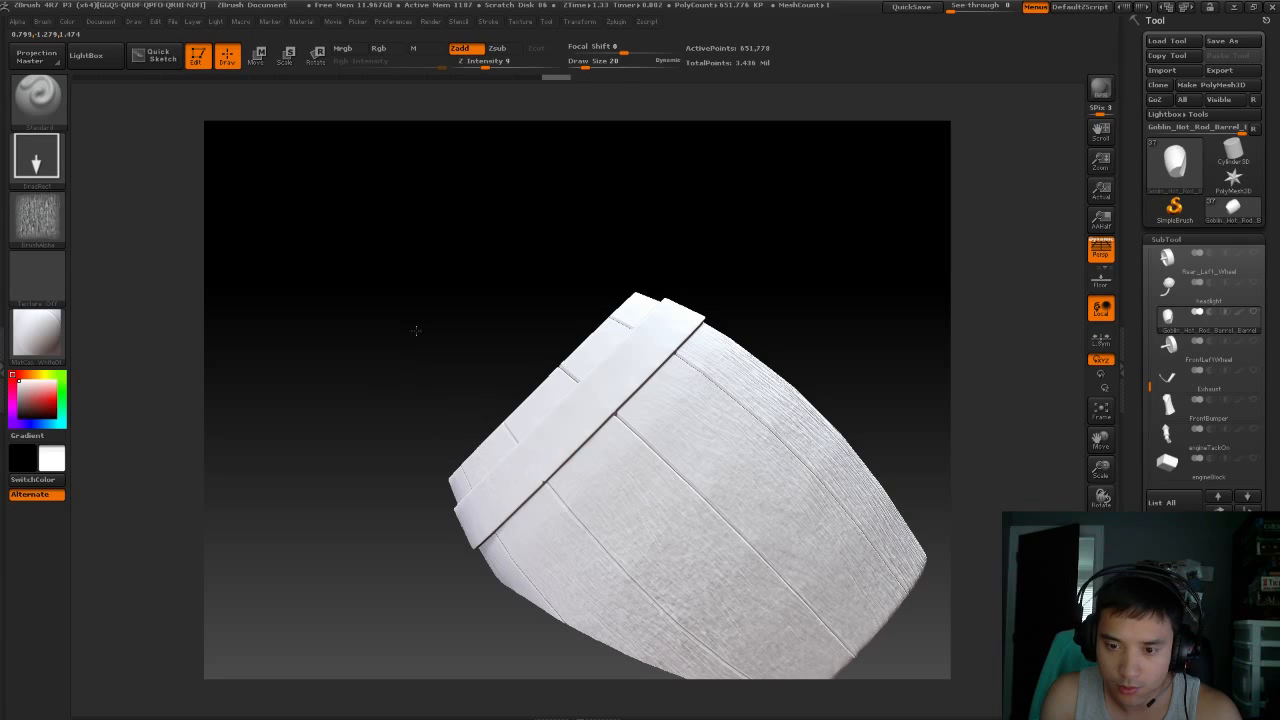
{"action": "left_click_drag", "start_coordinate": [500, 182], "coordinate": [587, 267]}
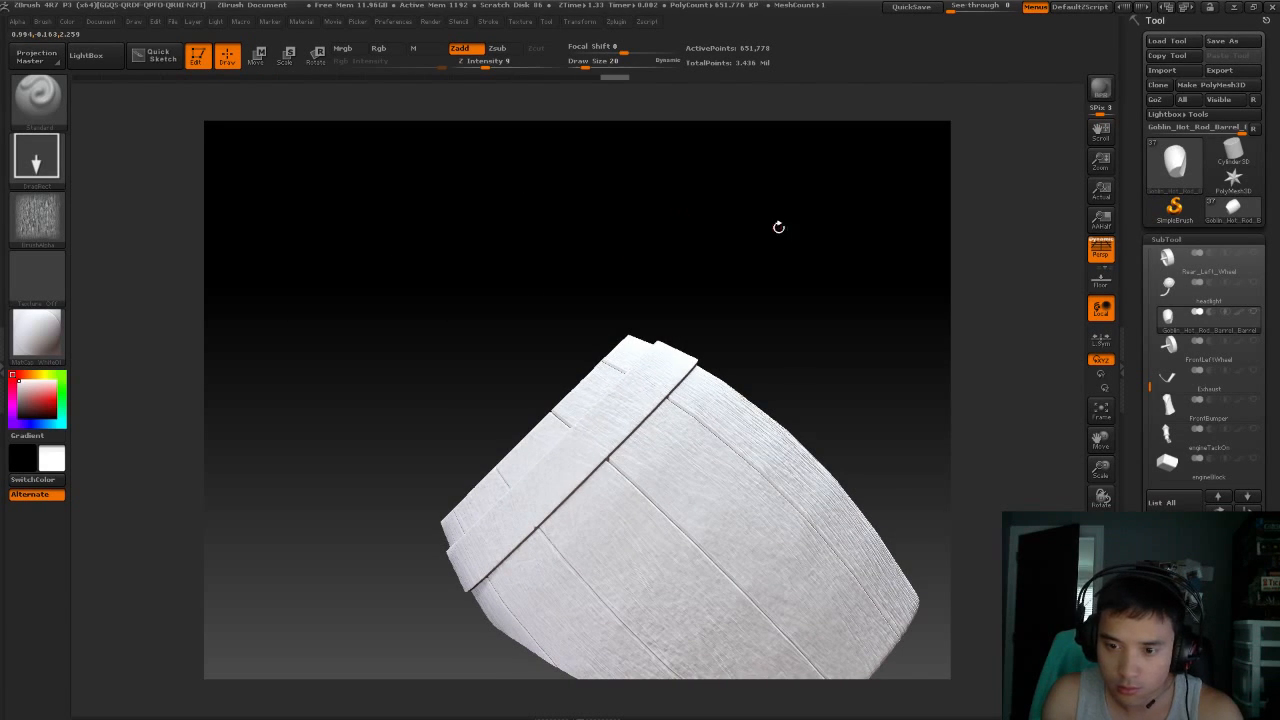
{"action": "left_click_drag", "start_coordinate": [778, 227], "coordinate": [824, 315]}
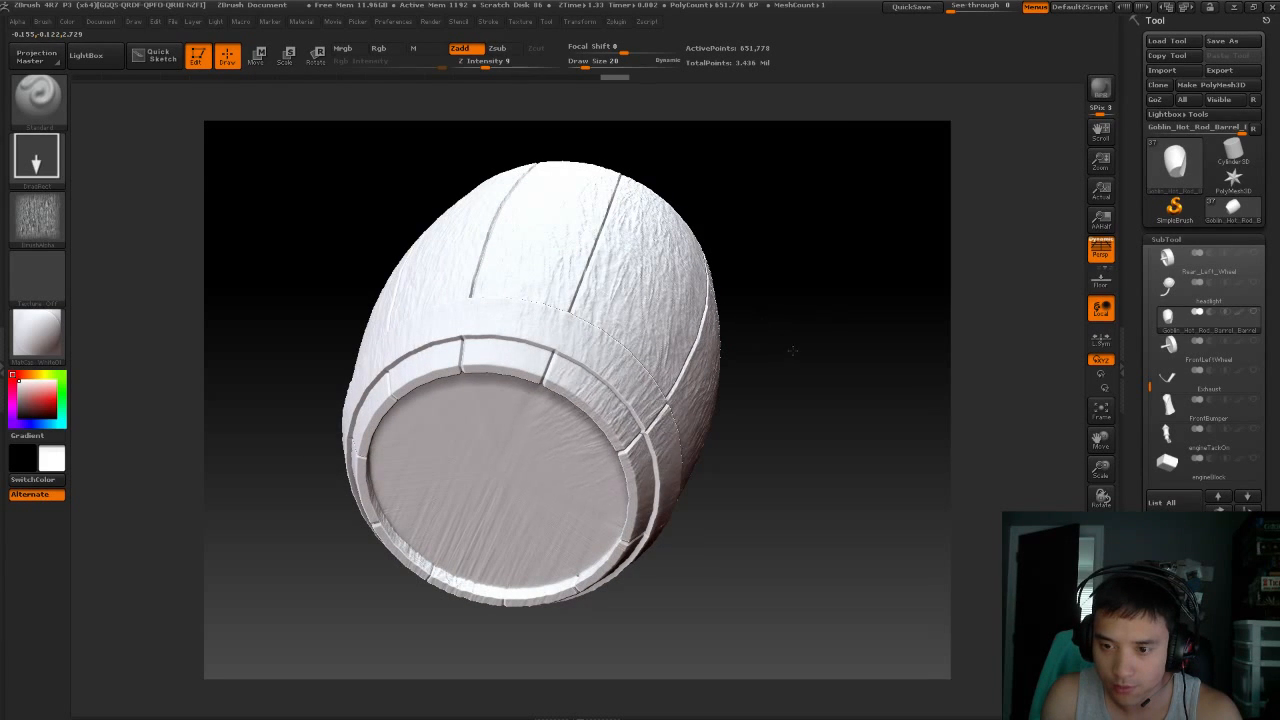
{"action": "mouse_move", "coordinate": [790, 310]}
{"action": "left_mouse_down"}
{"action": "mouse_move", "coordinate": [763, 340]}
{"action": "mouse_move", "coordinate": [809, 357]}
{"action": "mouse_move", "coordinate": [804, 340]}
{"action": "mouse_move", "coordinate": [603, 466]}
{"action": "left_mouse_up"}
{"action": "key", "text": "ctrl+z"}
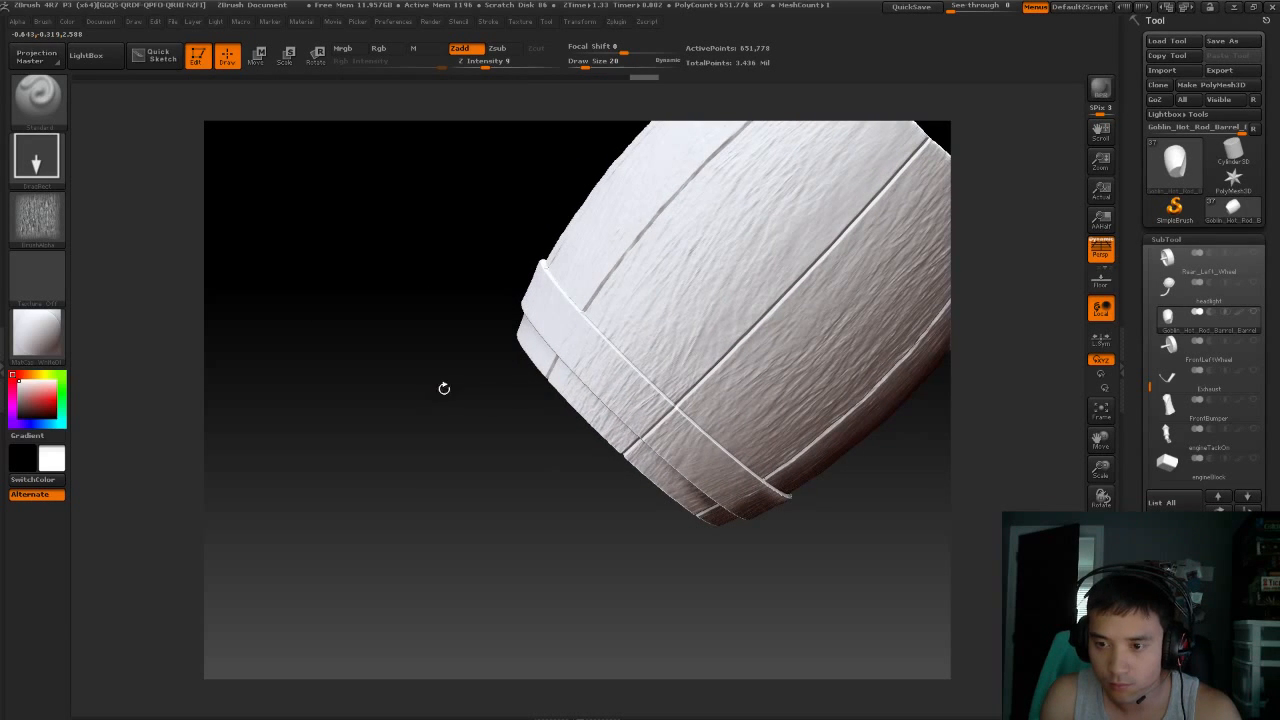
{"action": "left_click_drag", "start_coordinate": [443, 386], "coordinate": [785, 285]}
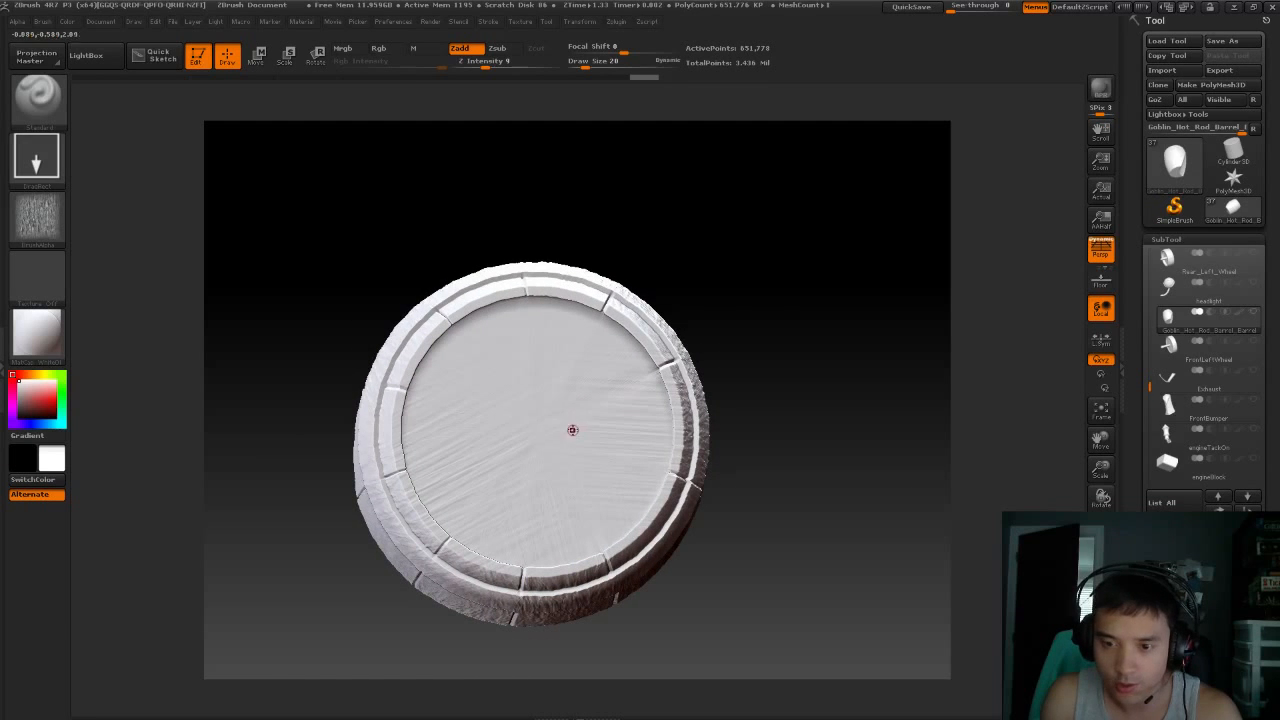
Stamp wood grain over the whole recessed circular end cap of the barrel, undoing the first attempt.
{"action": "left_click_drag", "start_coordinate": [610, 457], "coordinate": [604, 442]}
{"action": "key", "text": "ctrl+z"}
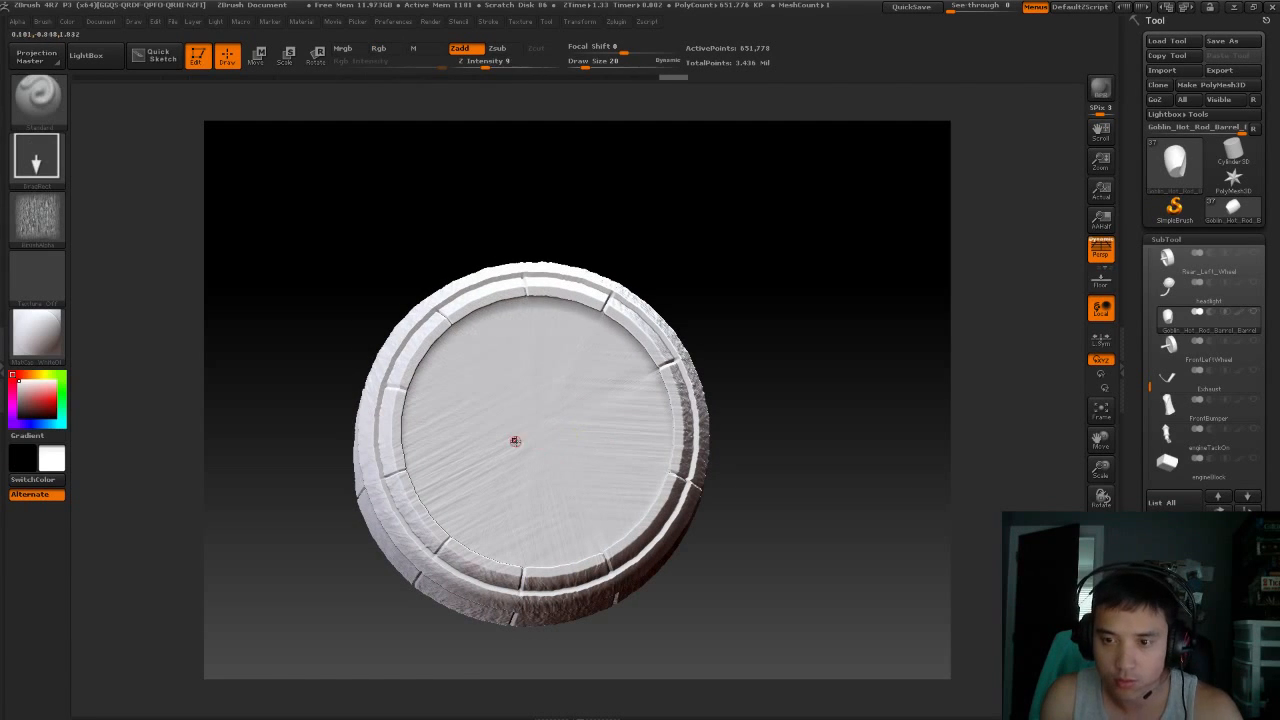
{"action": "mouse_move", "coordinate": [475, 413]}
{"action": "left_mouse_down"}
{"action": "mouse_move", "coordinate": [493, 396]}
{"action": "mouse_move", "coordinate": [480, 448]}
{"action": "left_mouse_up"}
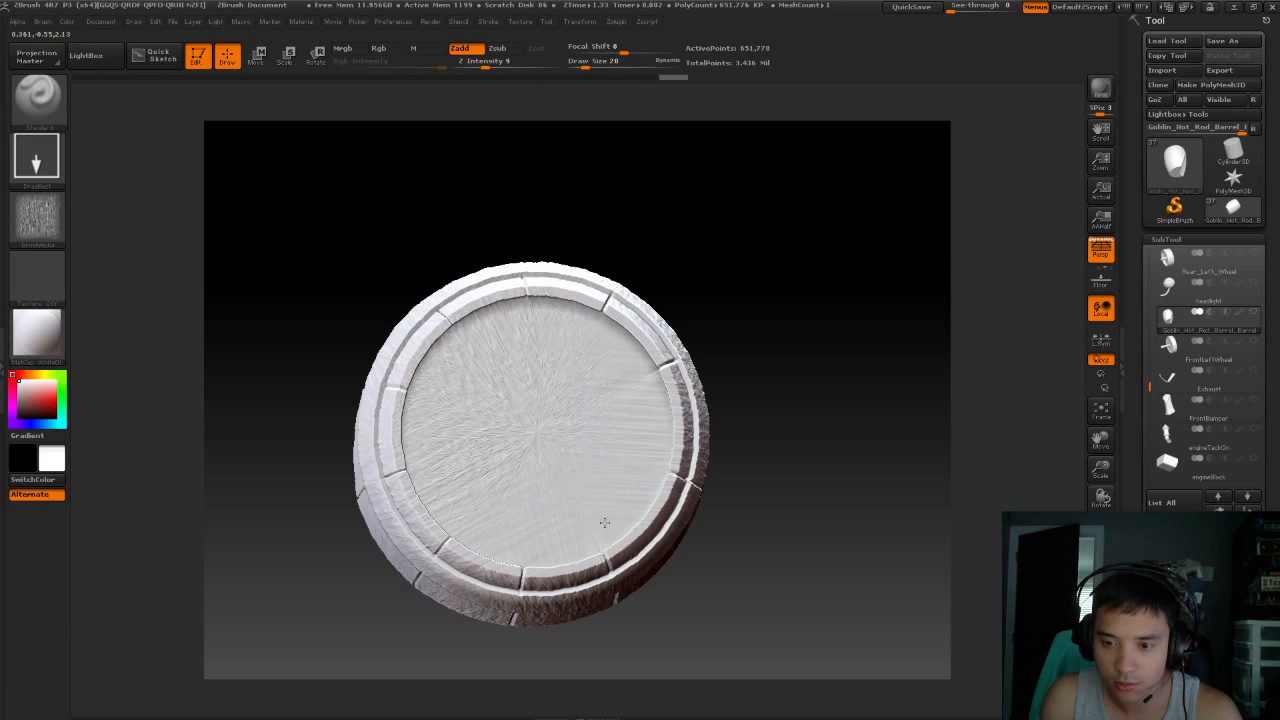
{"action": "left_click_drag", "start_coordinate": [682, 582], "coordinate": [680, 580]}
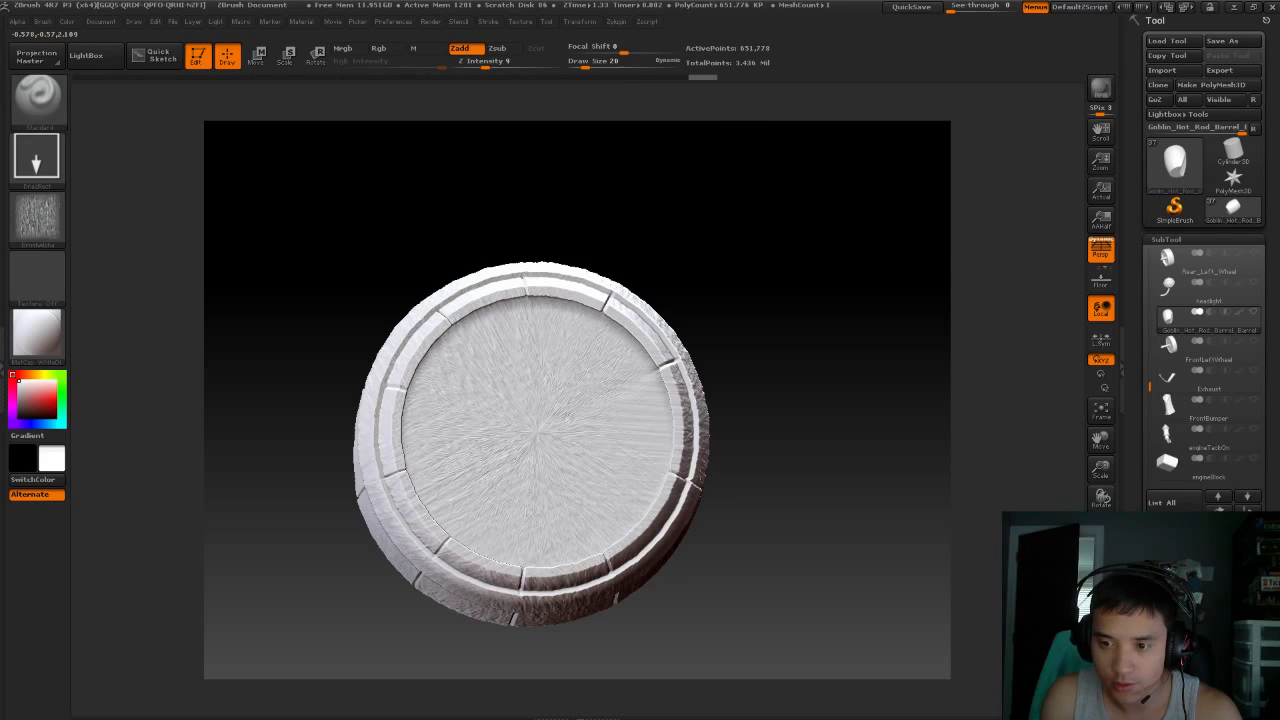
{"action": "left_click_drag", "start_coordinate": [728, 510], "coordinate": [730, 513]}
Examine the wood grain on the barrel's end cap, rim, raised band and flat face from several angles.
{"action": "left_click_drag", "start_coordinate": [769, 426], "coordinate": [789, 304]}
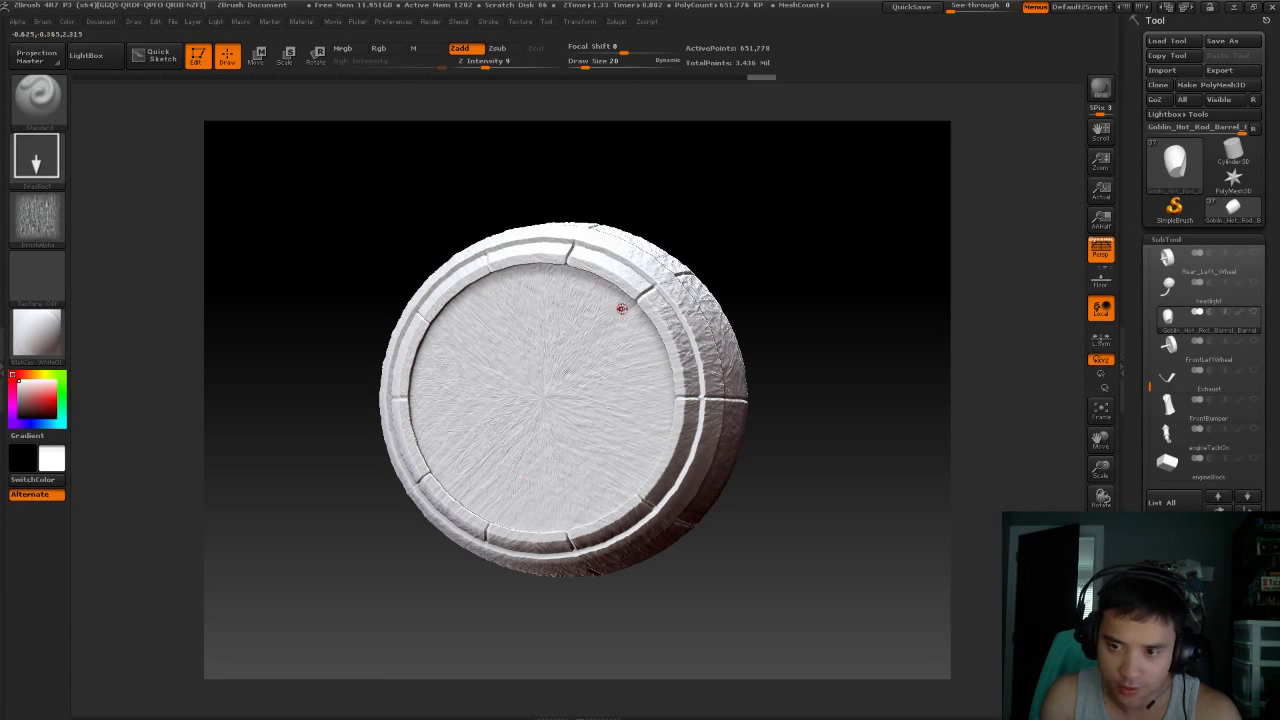
{"action": "left_click_drag", "start_coordinate": [776, 266], "coordinate": [784, 263]}
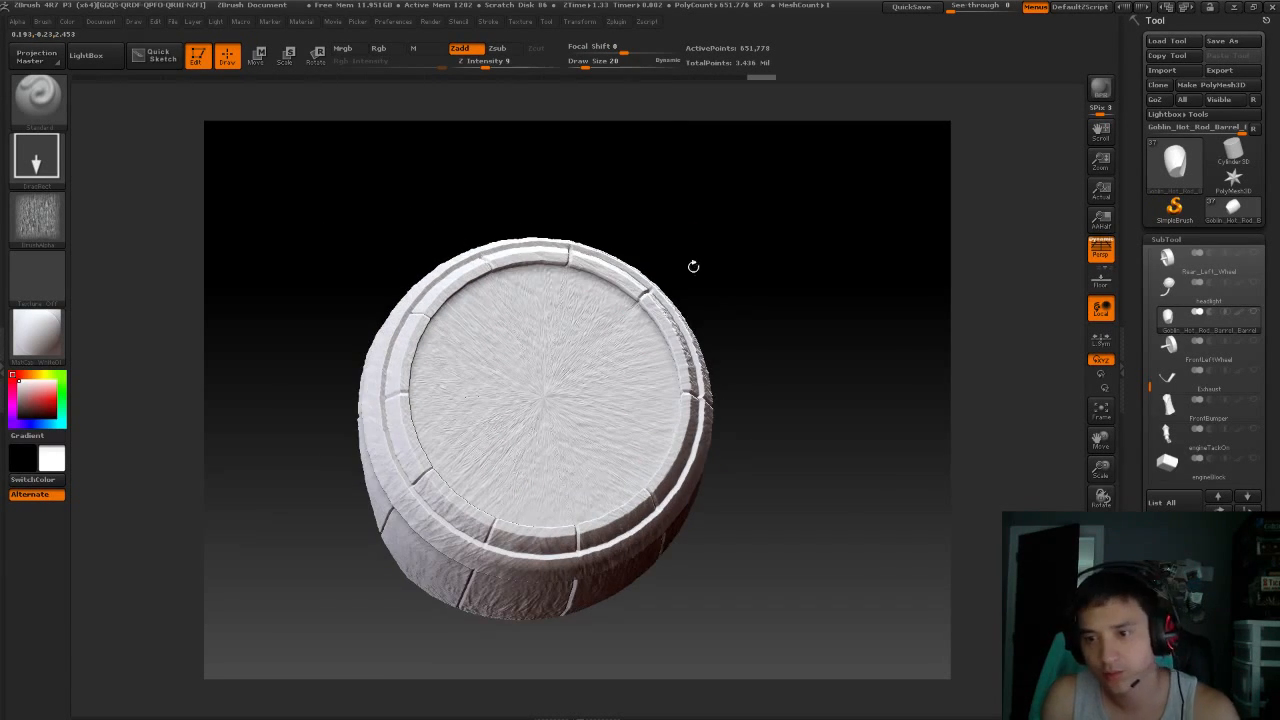
{"action": "left_click_drag", "start_coordinate": [693, 266], "coordinate": [765, 230]}
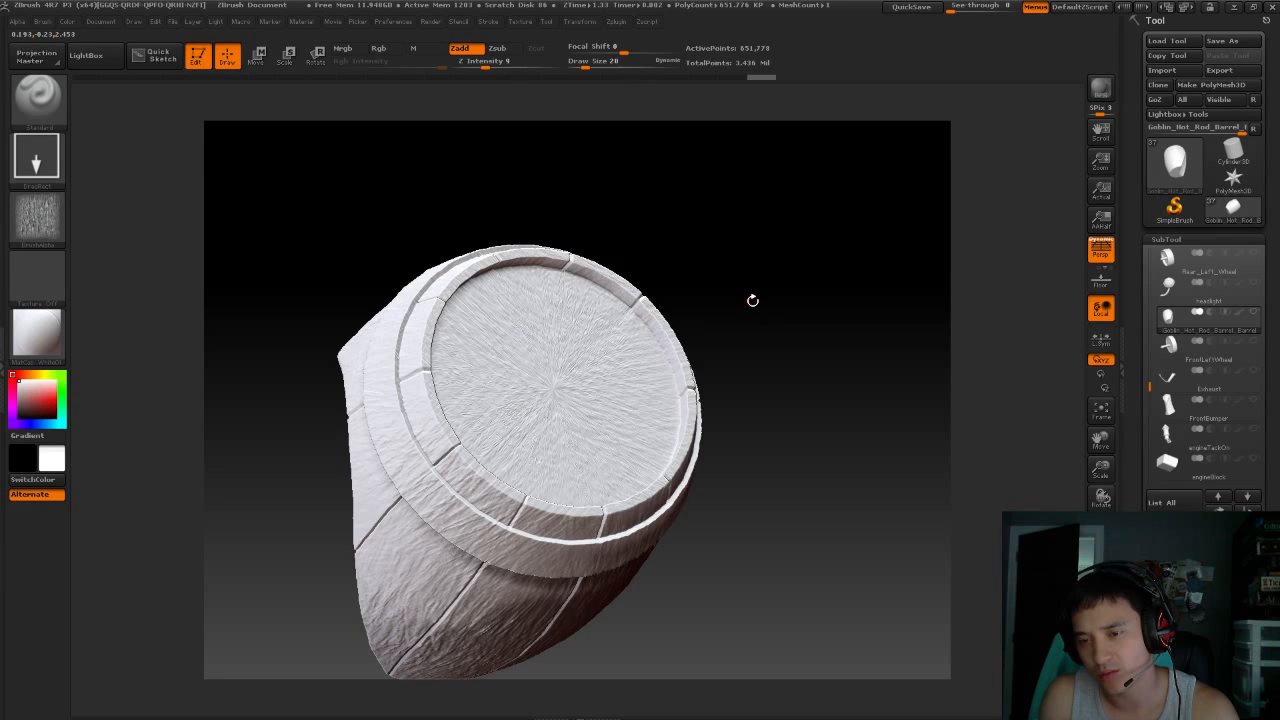
{"action": "left_click_drag", "start_coordinate": [750, 302], "coordinate": [776, 281]}
{"action": "left_click_drag", "start_coordinate": [764, 324], "coordinate": [796, 288]}
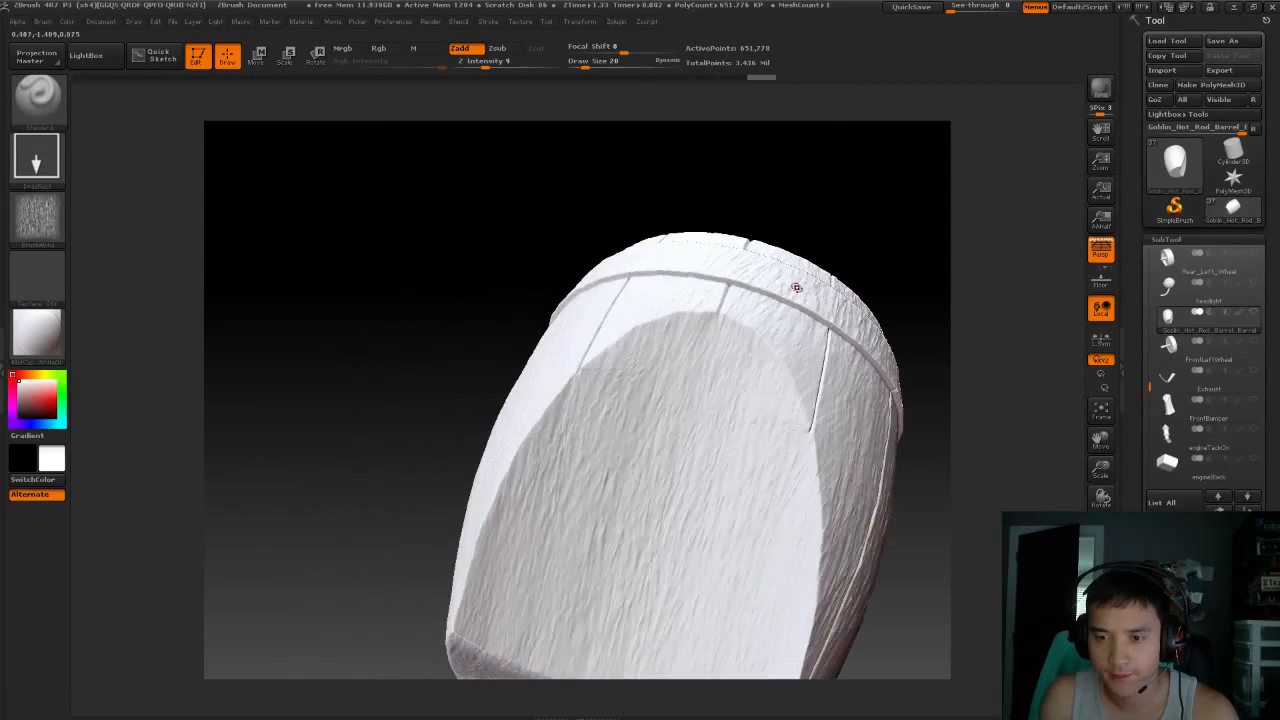
{"action": "left_click_drag", "start_coordinate": [851, 201], "coordinate": [846, 283]}
{"action": "left_click_drag", "start_coordinate": [796, 222], "coordinate": [738, 221], "text": "alt"}
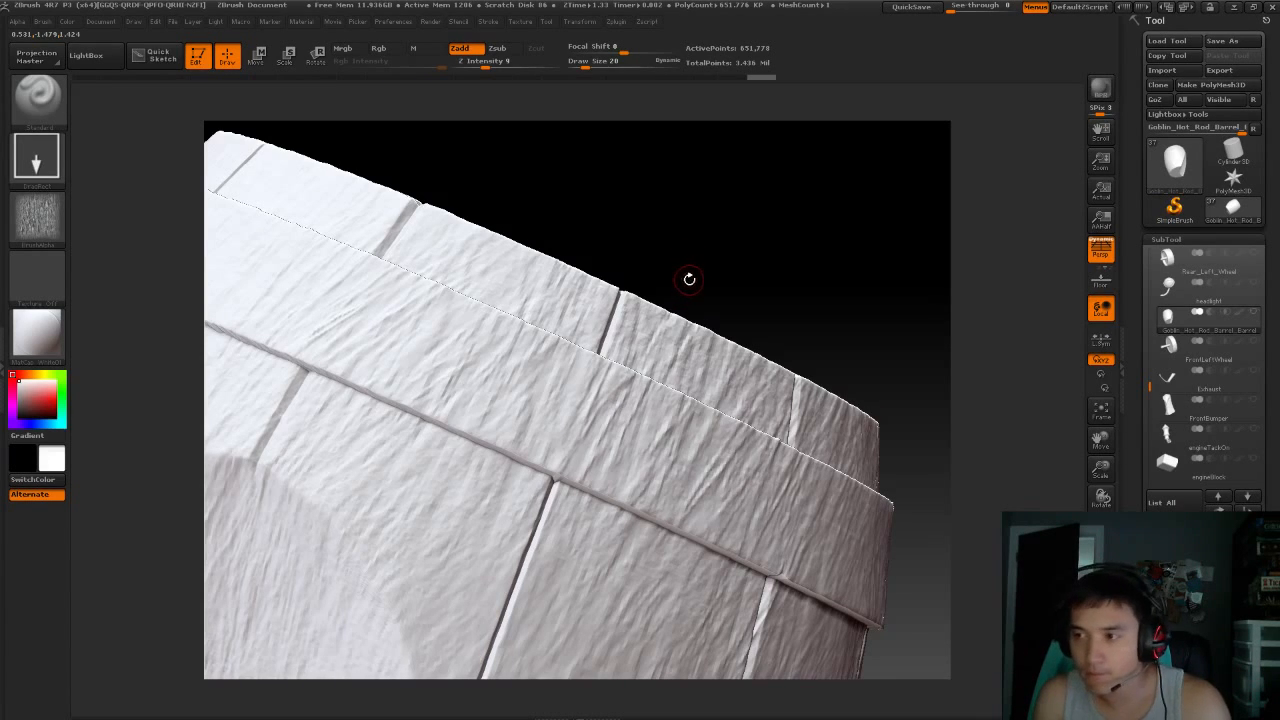
{"action": "left_click", "coordinate": [725, 269], "text": "ctrl"}
{"action": "left_click", "coordinate": [738, 278], "text": "ctrl"}
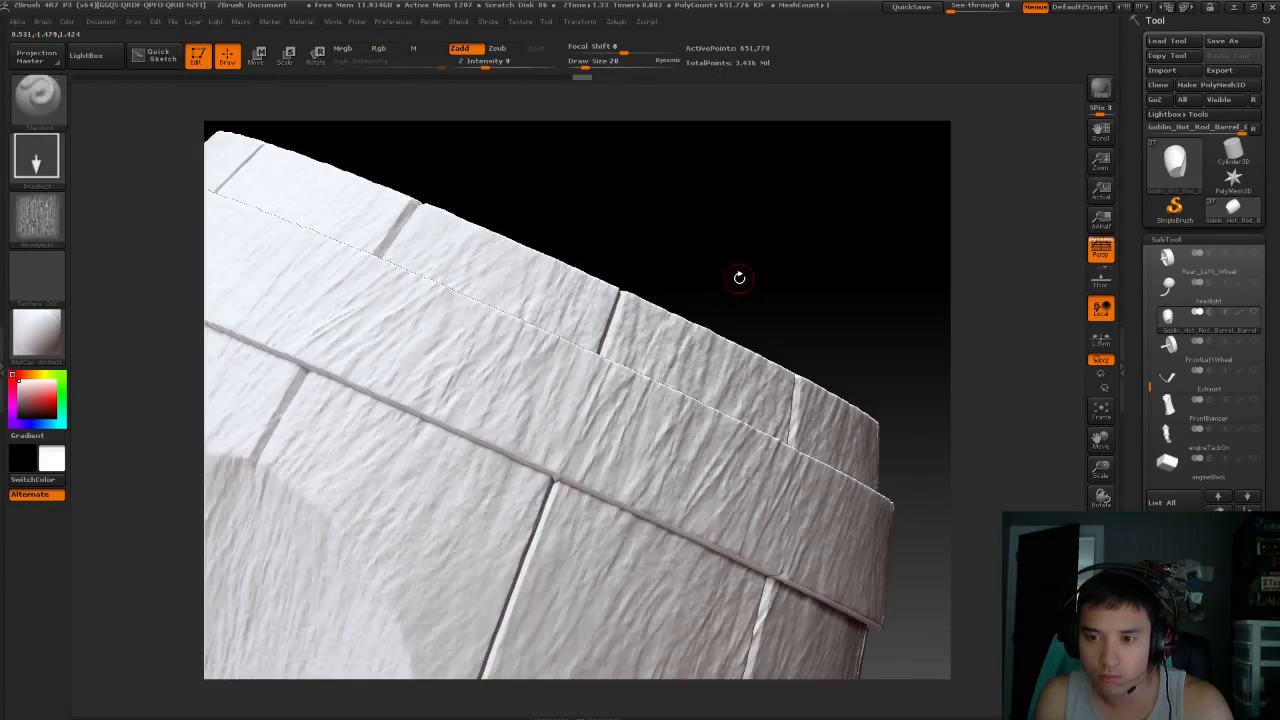
{"action": "mouse_move", "coordinate": [707, 260]}
{"action": "left_mouse_down", "text": "alt"}
{"action": "mouse_move", "coordinate": [746, 249]}
{"action": "mouse_move", "coordinate": [694, 254]}
{"action": "mouse_move", "coordinate": [677, 214]}
{"action": "mouse_move", "coordinate": [749, 240]}
{"action": "mouse_move", "coordinate": [646, 233]}
{"action": "mouse_move", "coordinate": [691, 280]}
{"action": "mouse_move", "coordinate": [669, 229]}
{"action": "mouse_move", "coordinate": [687, 241]}
{"action": "mouse_move", "coordinate": [694, 221]}
{"action": "left_mouse_up", "text": "alt"}
{"action": "key", "text": "d"}
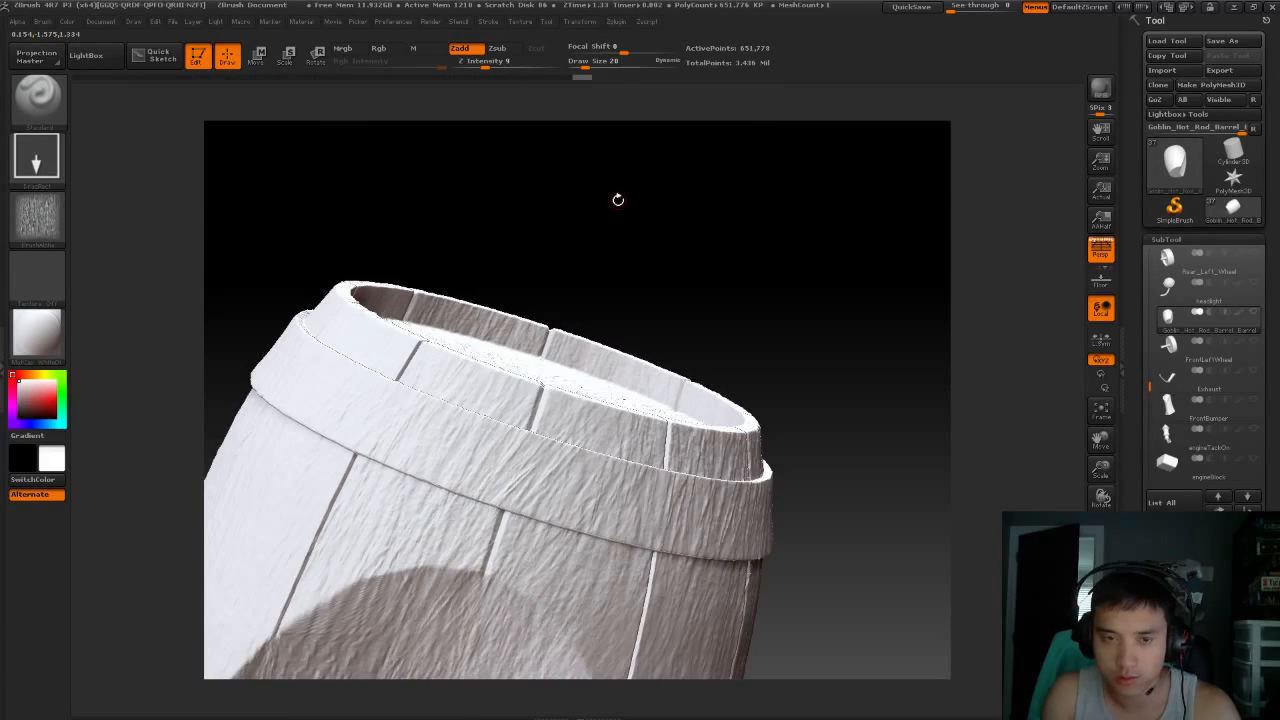
Smooth the wood grain off a small patch of the raised band above the flat face.
{"action": "key", "text": "shift"}
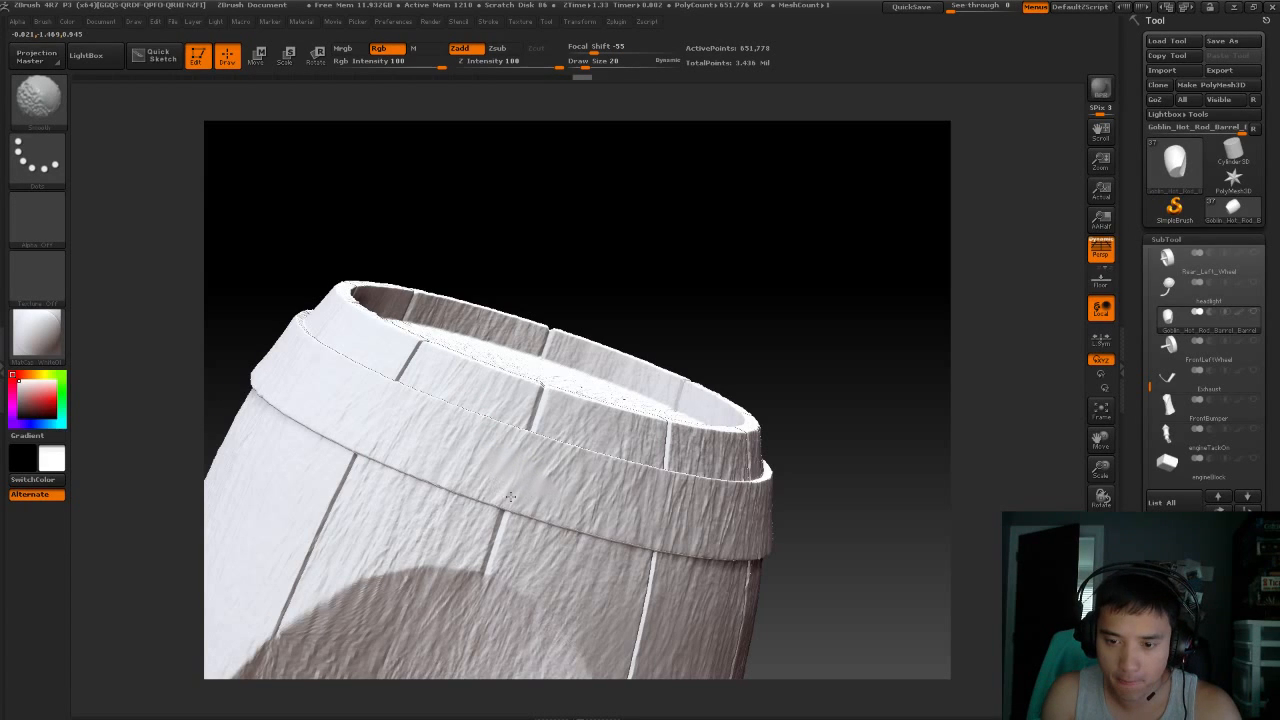
{"action": "left_click_drag", "start_coordinate": [719, 274], "coordinate": [782, 281], "text": "alt"}
{"action": "key", "text": "shift"}
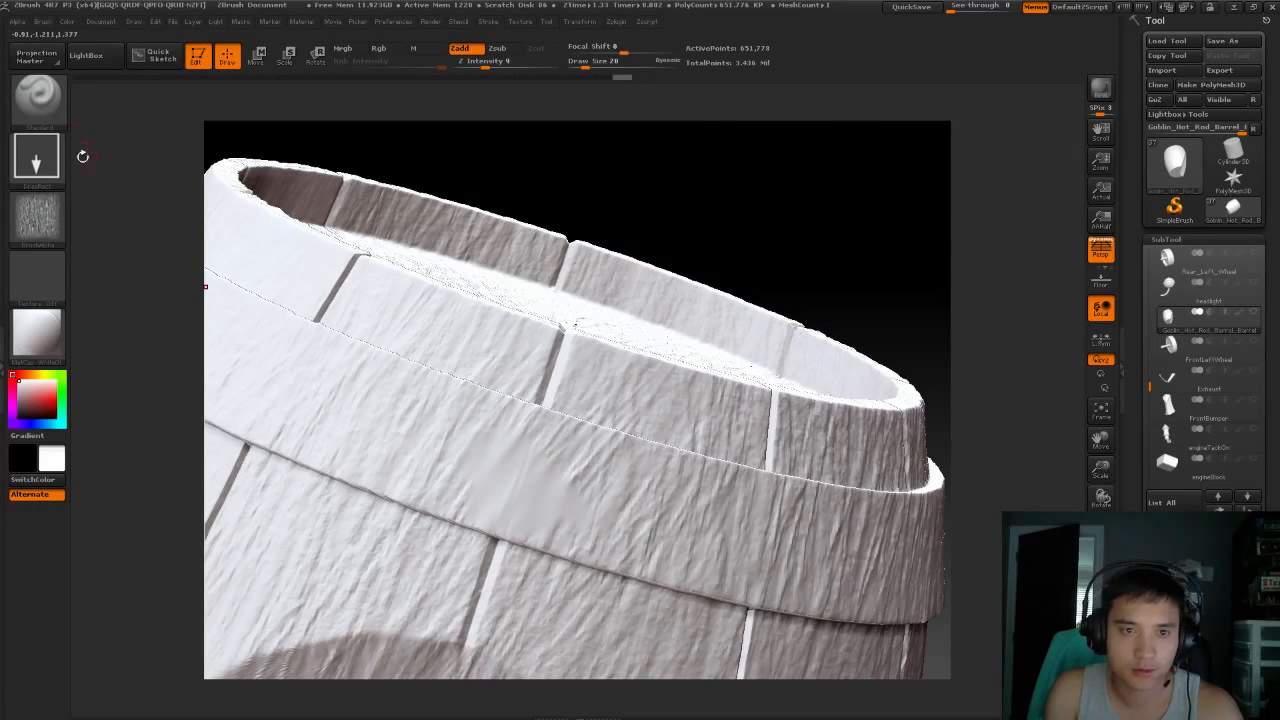
{"action": "left_click_drag", "start_coordinate": [838, 222], "coordinate": [780, 200]}
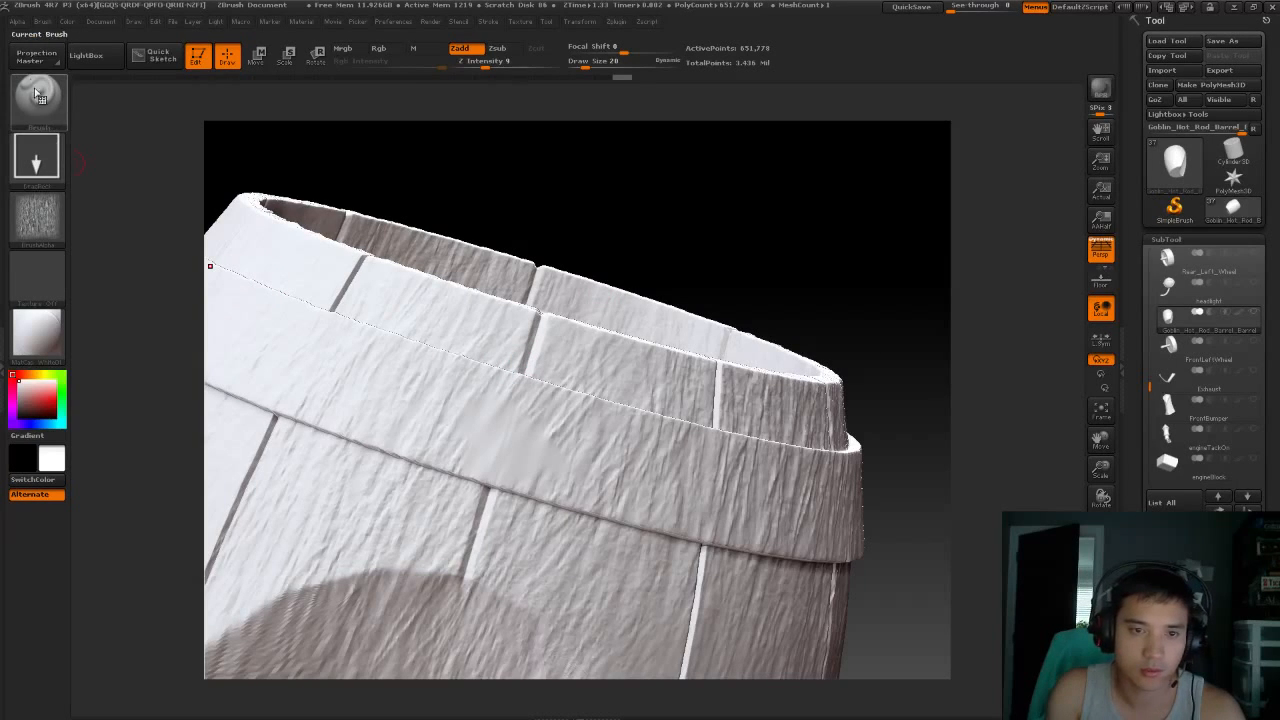
{"action": "key", "text": "shift"}
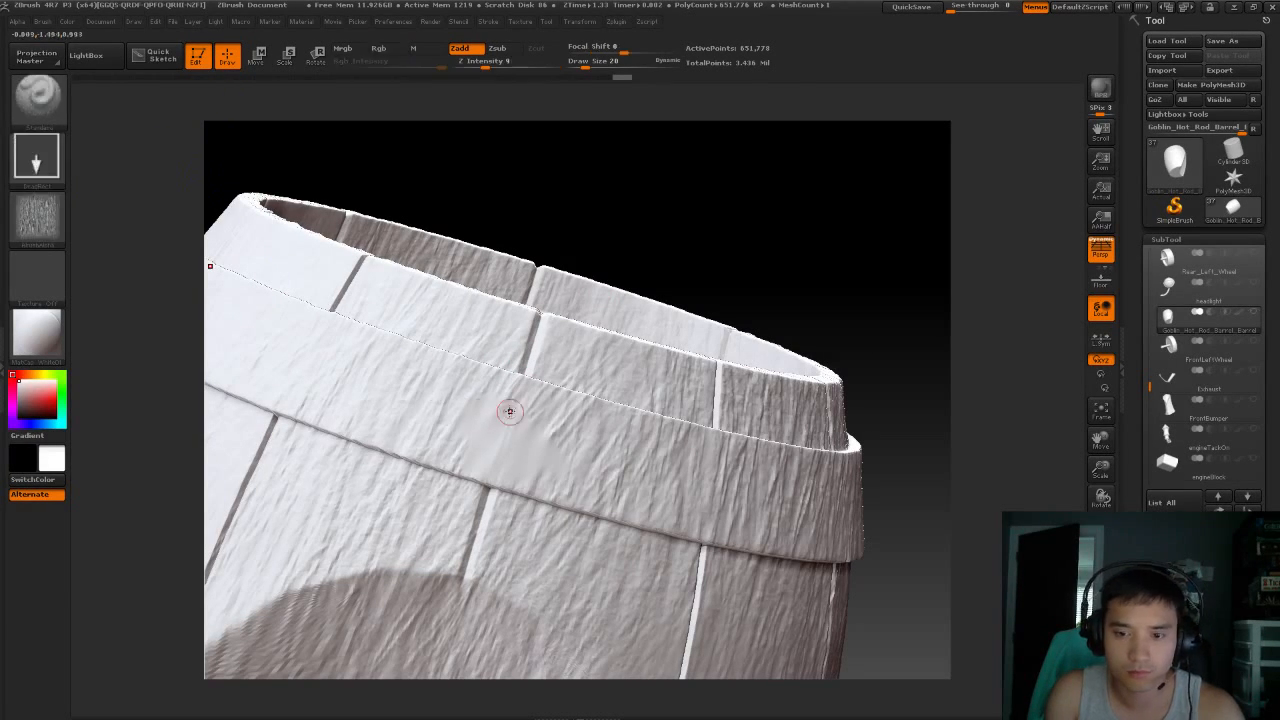
Set the Draw Size to 56 and smooth the grain off the band from the small cleared patch to the adjacent edge.
{"action": "key", "text": "space"}
{"action": "key", "text": "shift"}
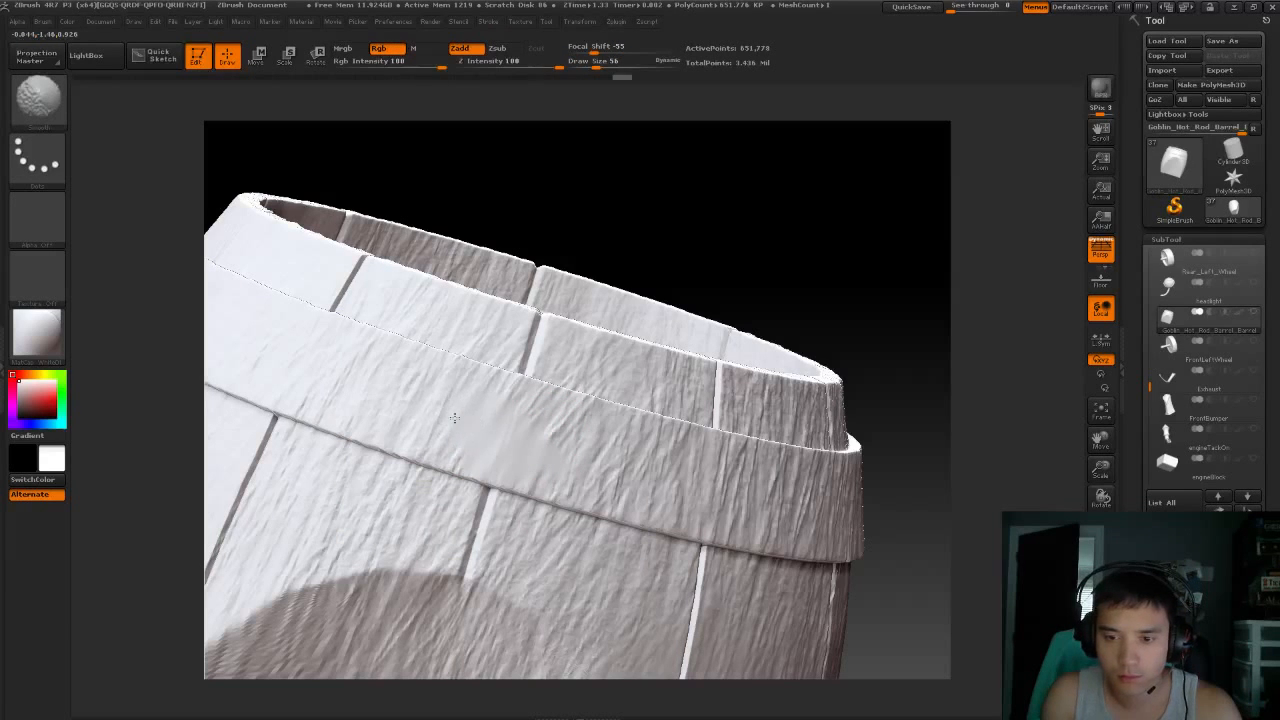
{"action": "mouse_move", "coordinate": [488, 406]}
{"action": "left_mouse_down", "text": "shift"}
{"action": "mouse_move", "coordinate": [573, 460]}
{"action": "mouse_move", "coordinate": [647, 464]}
{"action": "mouse_move", "coordinate": [669, 492]}
{"action": "mouse_move", "coordinate": [755, 498]}
{"action": "mouse_move", "coordinate": [736, 505]}
{"action": "mouse_move", "coordinate": [784, 484]}
{"action": "mouse_move", "coordinate": [810, 519]}
{"action": "left_mouse_up", "text": "shift"}
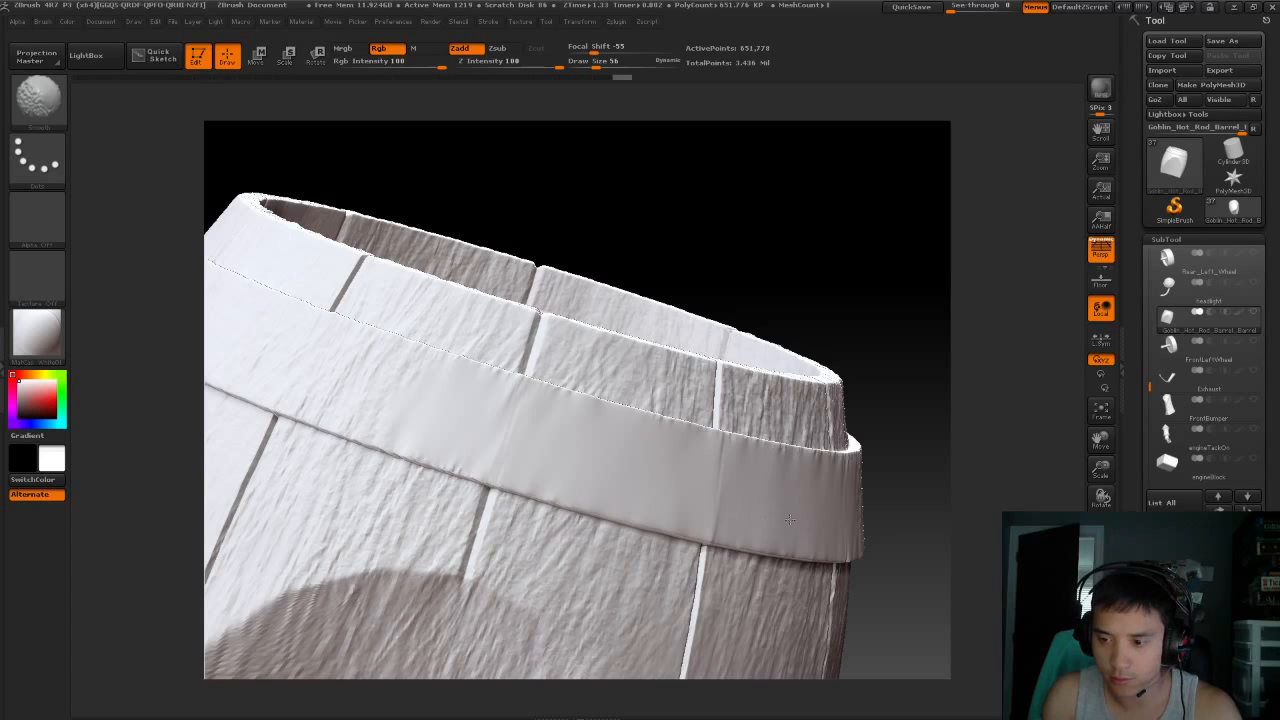
Extend the smoothing around the raised band beyond the flat face, removing the grain between its two edges.
{"action": "mouse_move", "coordinate": [620, 230]}
{"action": "left_mouse_down"}
{"action": "mouse_move", "coordinate": [712, 190]}
{"action": "mouse_move", "coordinate": [749, 245]}
{"action": "left_mouse_up"}
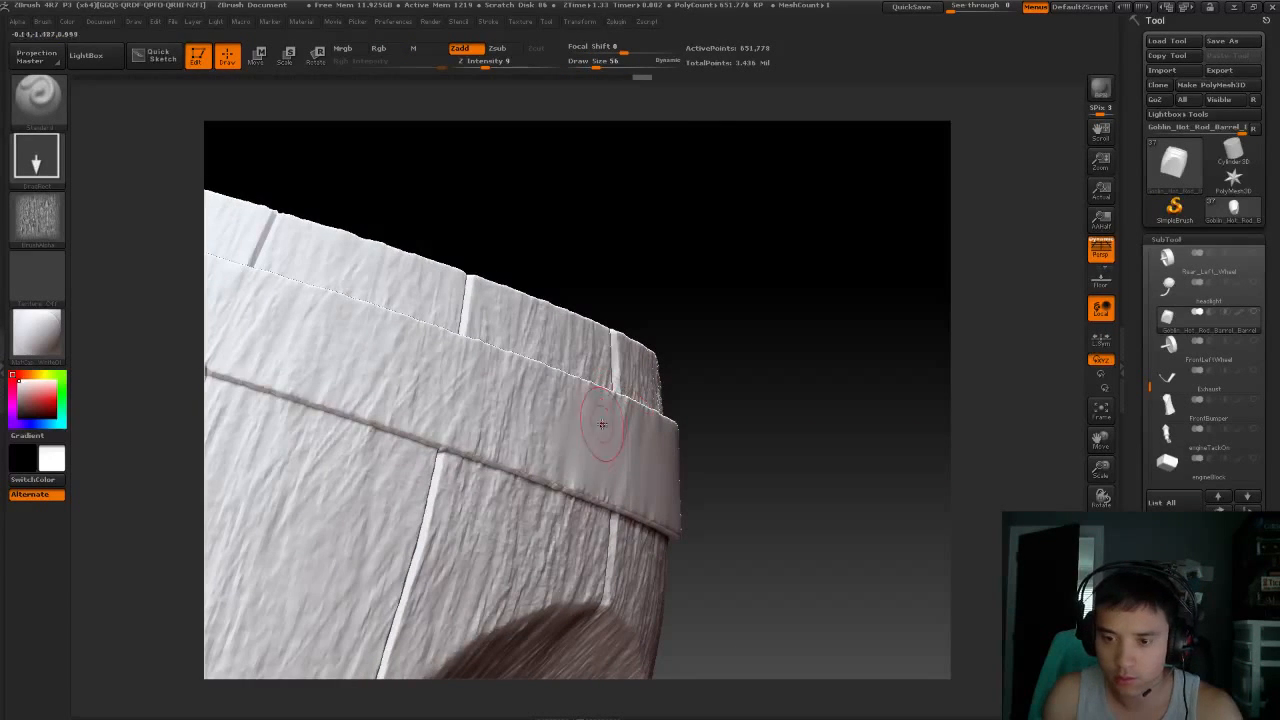
{"action": "key", "text": "shift"}
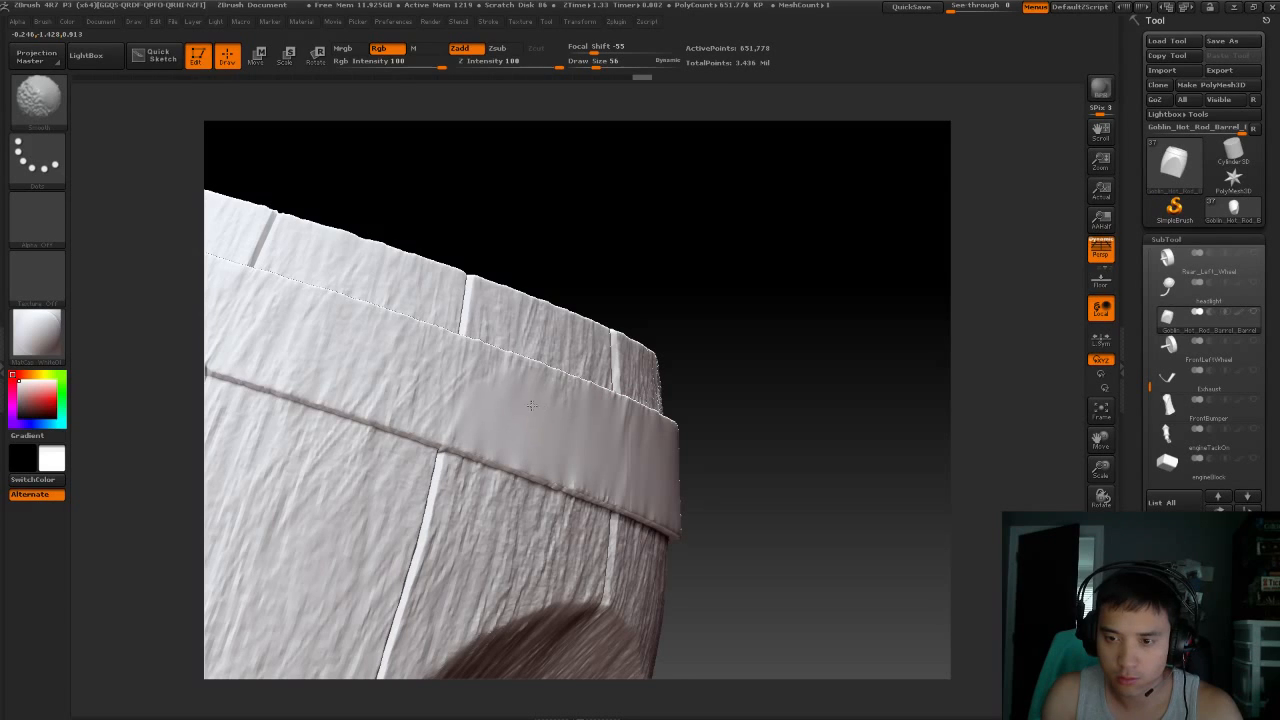
{"action": "left_click_drag", "start_coordinate": [458, 408], "coordinate": [426, 425], "text": "shift"}
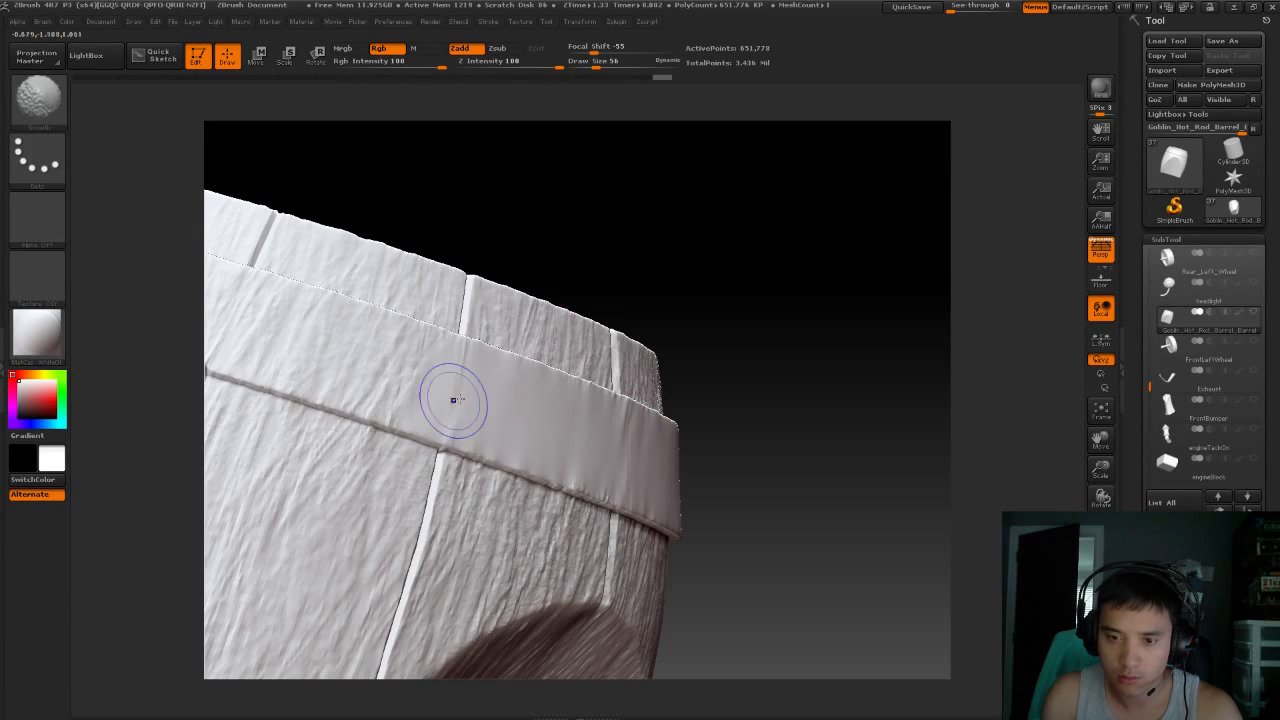
{"action": "left_click_drag", "start_coordinate": [555, 184], "coordinate": [754, 232], "text": "alt"}
{"action": "left_click_drag", "start_coordinate": [622, 434], "coordinate": [562, 426], "text": "shift"}
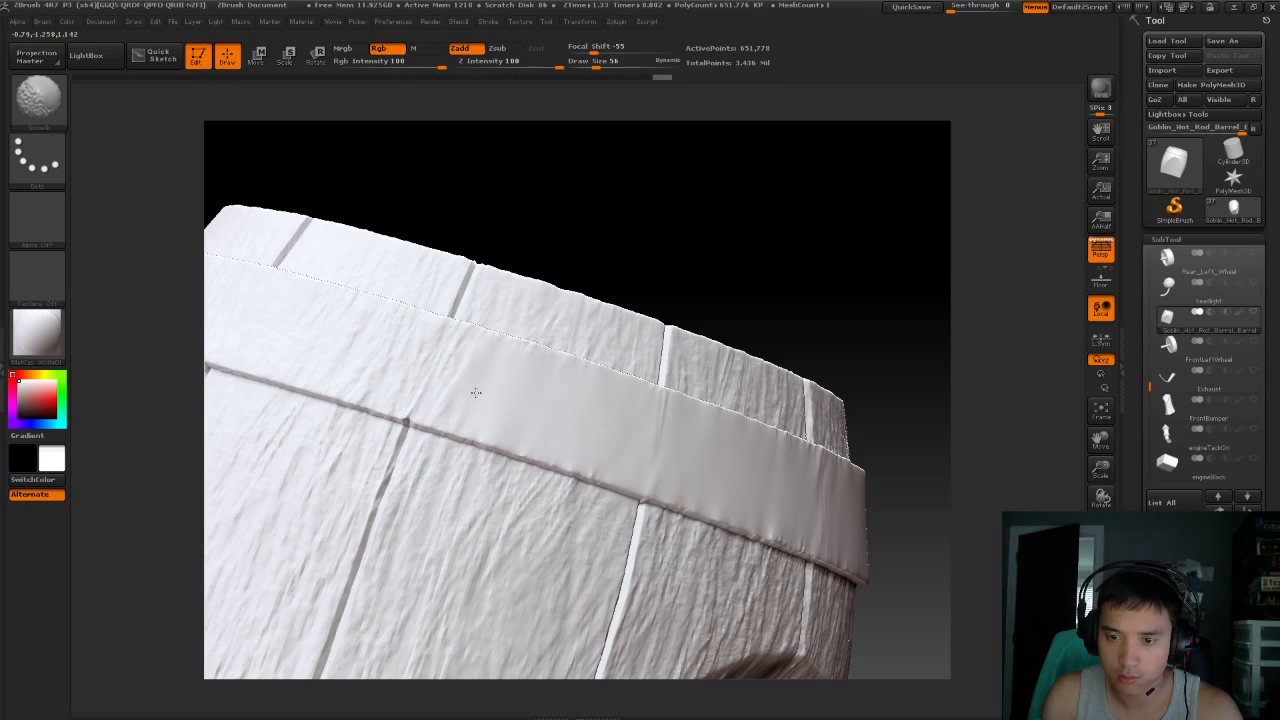
Smooth the grain off the next stretches of the raised band along the barrel's side, above the full-length staves.
{"action": "left_click_drag", "start_coordinate": [586, 177], "coordinate": [680, 195]}
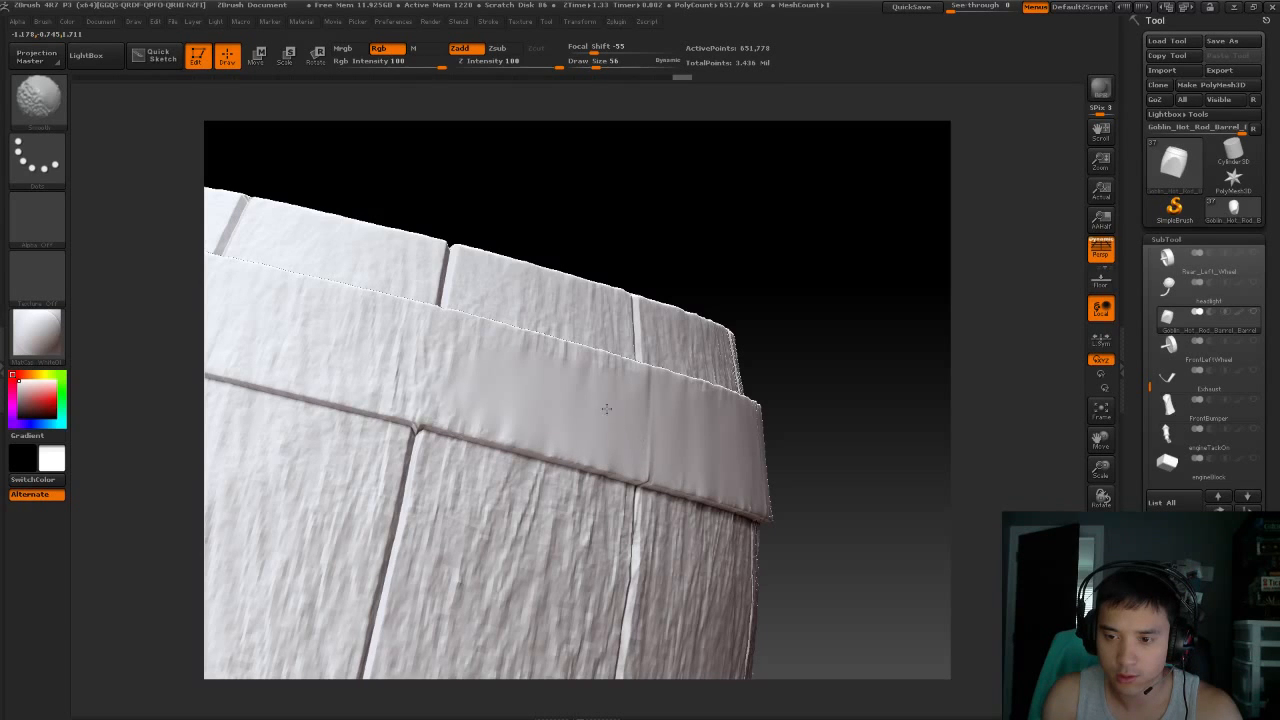
{"action": "left_click_drag", "start_coordinate": [680, 200], "coordinate": [714, 380]}
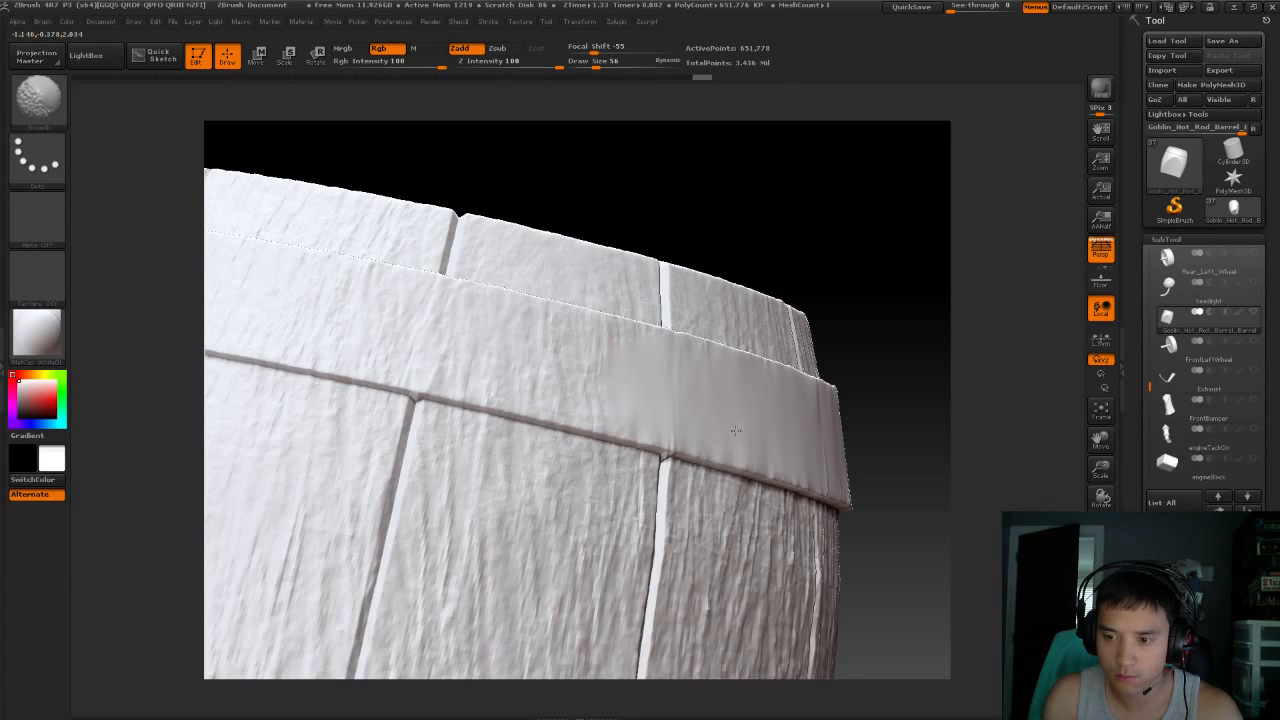
{"action": "mouse_move", "coordinate": [720, 426]}
{"action": "left_mouse_down", "text": "shift"}
{"action": "mouse_move", "coordinate": [553, 377]}
{"action": "mouse_move", "coordinate": [492, 378]}
{"action": "left_mouse_up", "text": "shift"}
{"action": "mouse_move", "coordinate": [700, 205]}
{"action": "left_mouse_down"}
{"action": "mouse_move", "coordinate": [769, 203]}
{"action": "mouse_move", "coordinate": [666, 166]}
{"action": "mouse_move", "coordinate": [686, 190]}
{"action": "left_mouse_up"}
{"action": "left_click_drag", "start_coordinate": [648, 378], "coordinate": [652, 379], "text": "shift"}
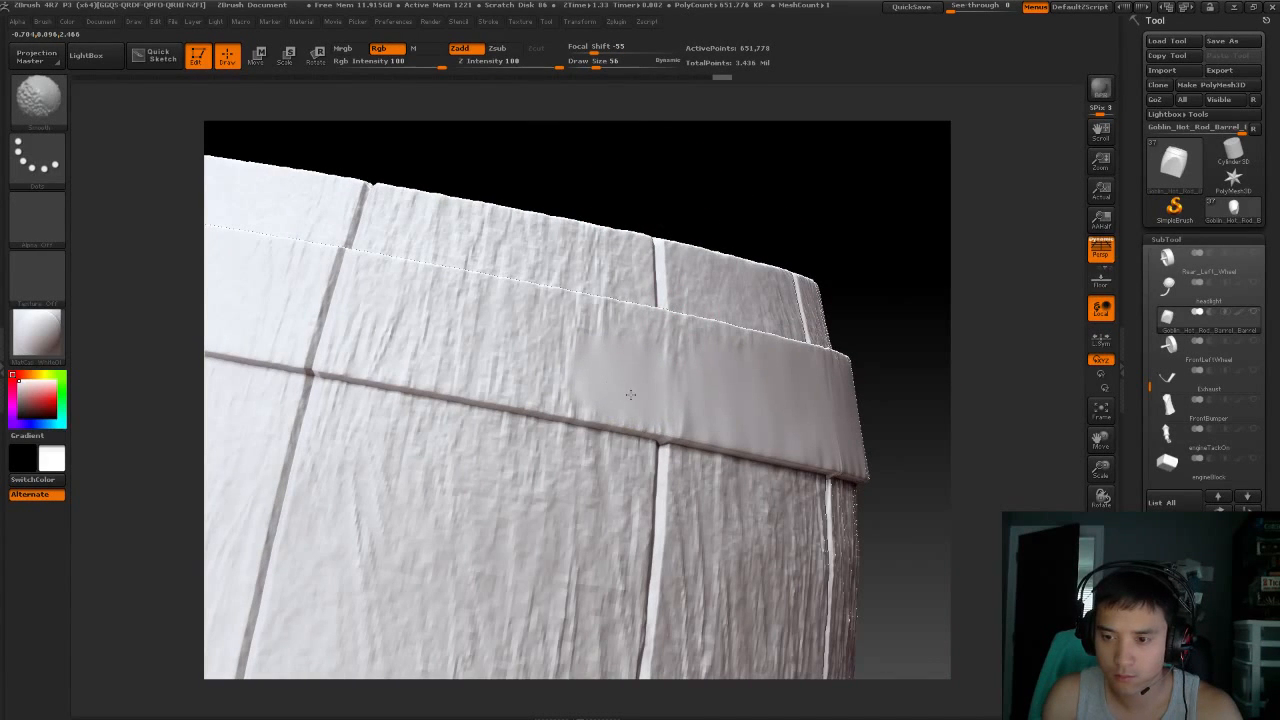
{"action": "mouse_move", "coordinate": [610, 364]}
{"action": "left_mouse_down", "text": "shift"}
{"action": "mouse_move", "coordinate": [597, 330]}
{"action": "mouse_move", "coordinate": [560, 402]}
{"action": "left_mouse_up", "text": "shift"}
Smooth the remaining wood grain off the next stretches of the raised band, working plank by plank around the barrel.
{"action": "left_click_drag", "start_coordinate": [610, 180], "coordinate": [692, 184]}
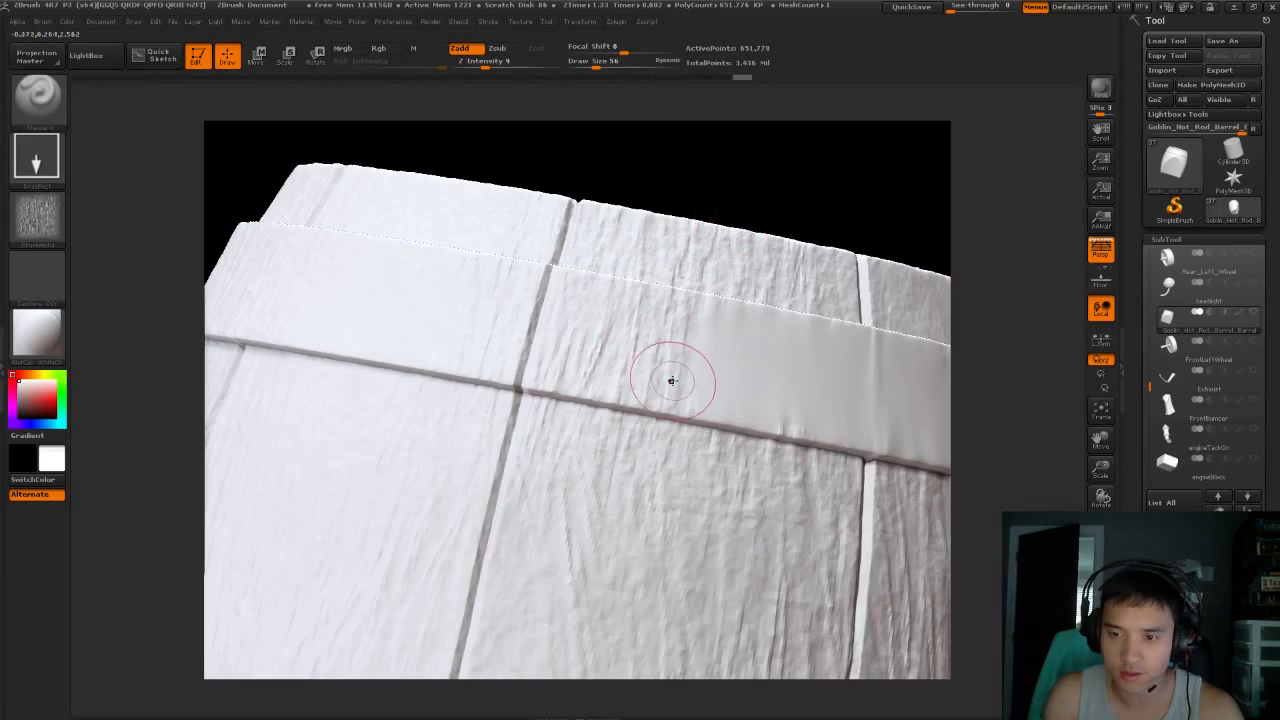
{"action": "left_click_drag", "start_coordinate": [820, 190], "coordinate": [744, 187]}
{"action": "mouse_move", "coordinate": [622, 350]}
{"action": "left_mouse_down", "text": "shift"}
{"action": "mouse_move", "coordinate": [630, 364]}
{"action": "mouse_move", "coordinate": [708, 358]}
{"action": "left_mouse_up", "text": "shift"}
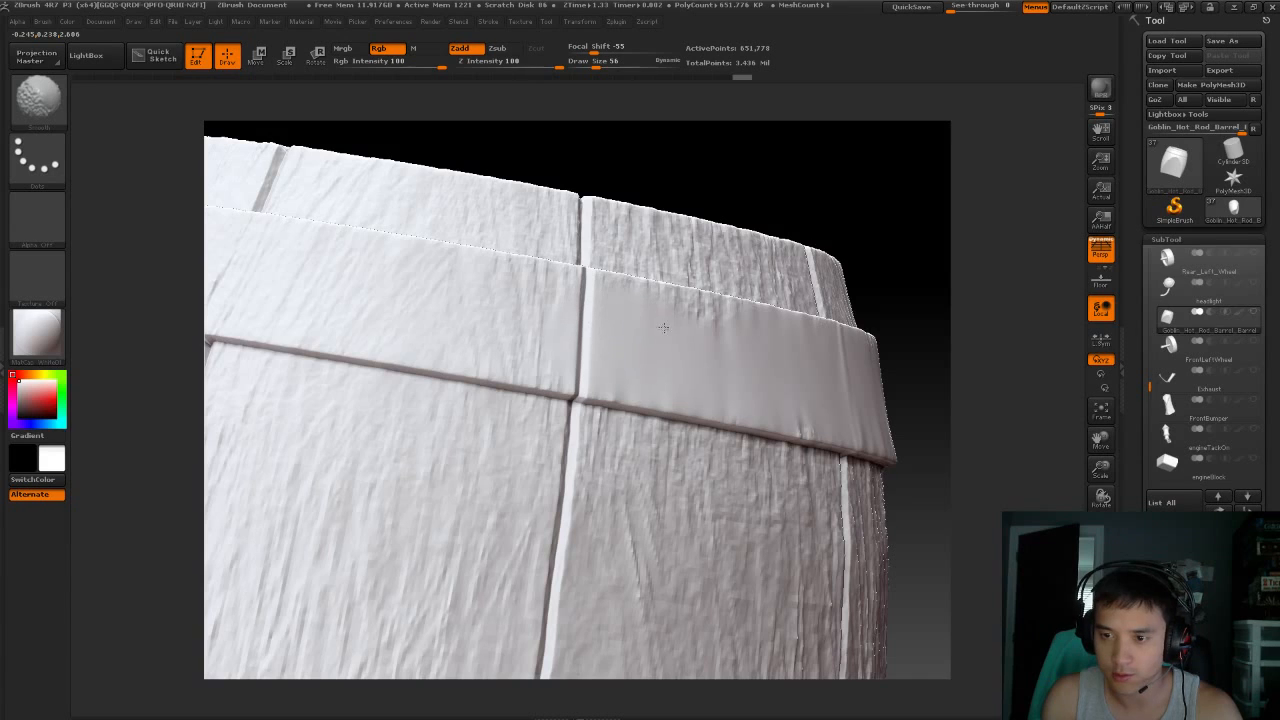
{"action": "mouse_move", "coordinate": [722, 190]}
{"action": "left_mouse_down", "text": "alt"}
{"action": "mouse_move", "coordinate": [826, 208]}
{"action": "mouse_move", "coordinate": [741, 193]}
{"action": "left_mouse_up", "text": "alt"}
{"action": "left_click_drag", "start_coordinate": [508, 329], "coordinate": [600, 343], "text": "shift"}
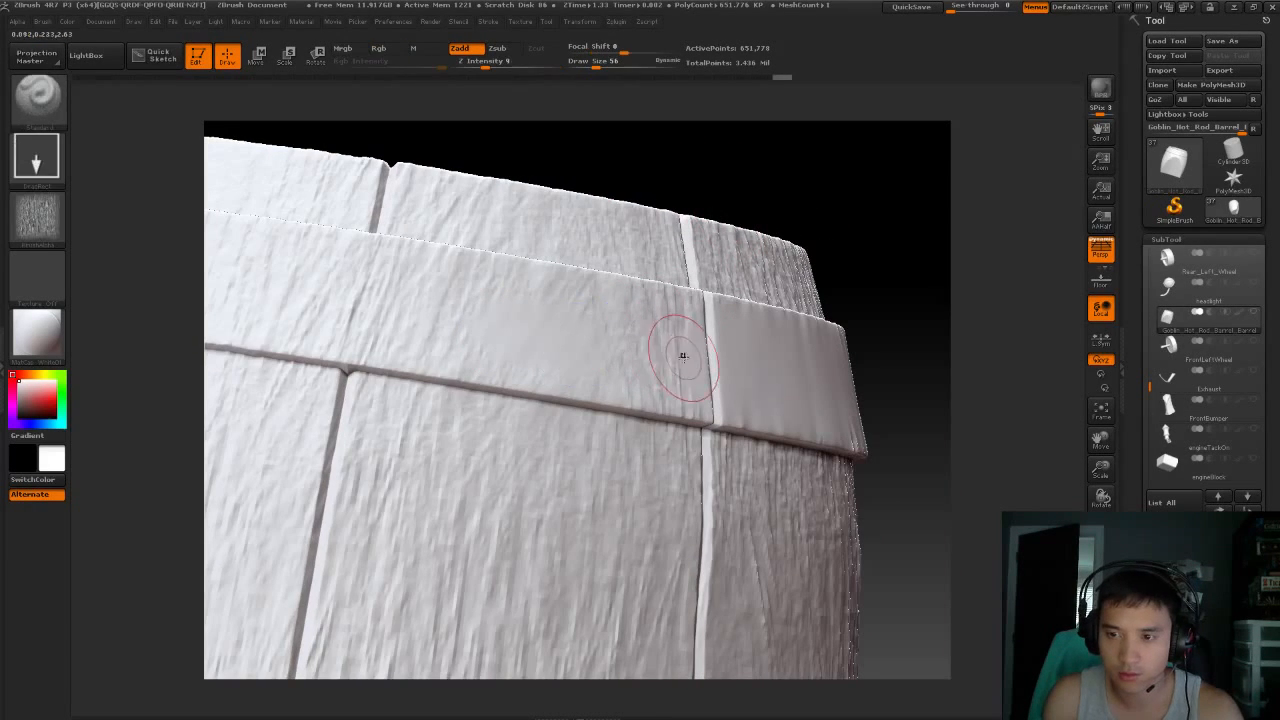
{"action": "mouse_move", "coordinate": [810, 188]}
{"action": "left_mouse_down"}
{"action": "mouse_move", "coordinate": [760, 198]}
{"action": "mouse_move", "coordinate": [806, 163]}
{"action": "mouse_move", "coordinate": [790, 192]}
{"action": "mouse_move", "coordinate": [749, 211]}
{"action": "mouse_move", "coordinate": [800, 191]}
{"action": "mouse_move", "coordinate": [749, 214]}
{"action": "mouse_move", "coordinate": [786, 197]}
{"action": "mouse_move", "coordinate": [666, 289]}
{"action": "mouse_move", "coordinate": [711, 280]}
{"action": "mouse_move", "coordinate": [671, 246]}
{"action": "mouse_move", "coordinate": [651, 263]}
{"action": "mouse_move", "coordinate": [680, 223]}
{"action": "mouse_move", "coordinate": [766, 224]}
{"action": "left_mouse_up"}
{"action": "left_click_drag", "start_coordinate": [783, 163], "coordinate": [745, 205], "text": "alt"}
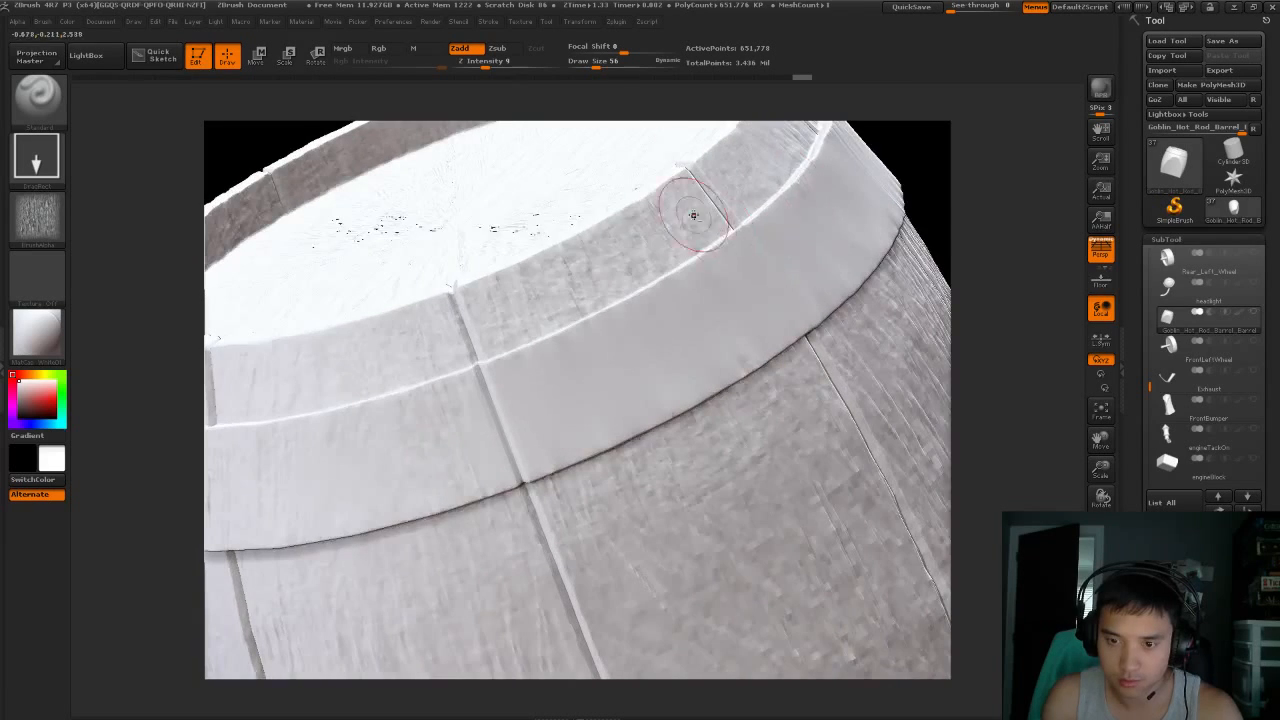
Set the Standard brush to a FreeHand stroke with Alpha Off and a Draw Size of 17.
{"action": "left_click_drag", "start_coordinate": [891, 136], "coordinate": [923, 213], "text": "alt"}
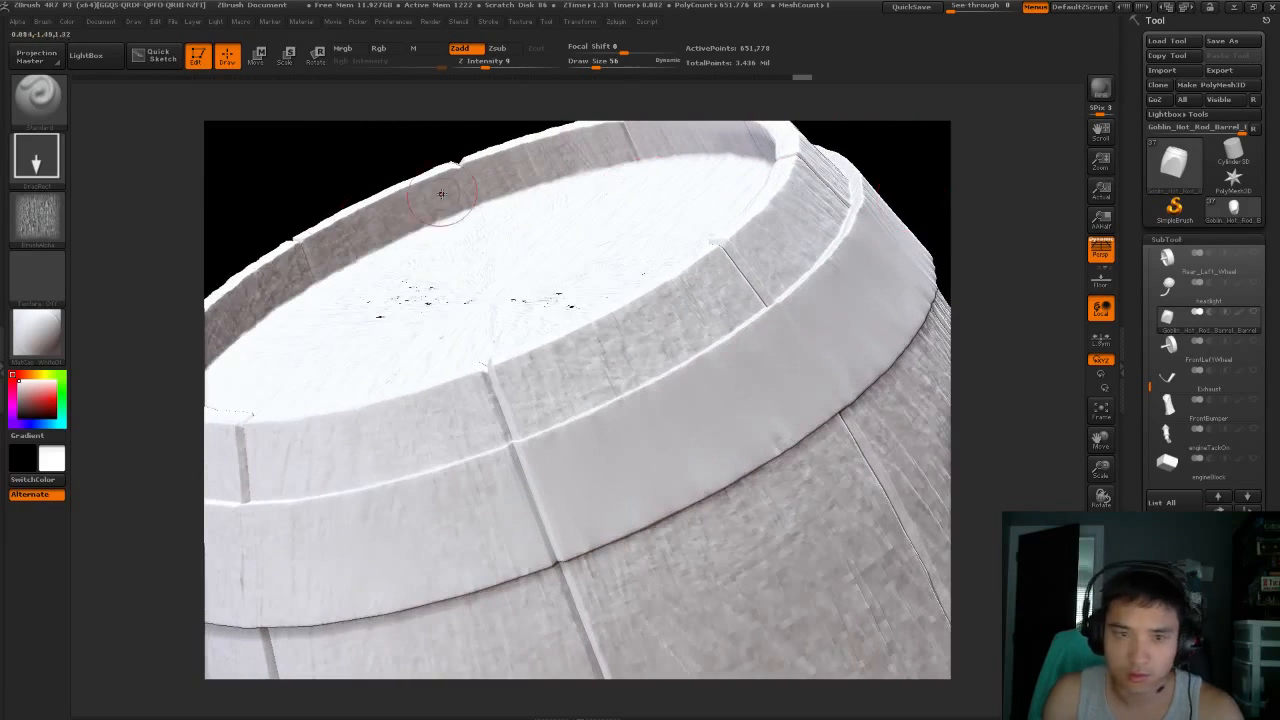
{"action": "left_click", "coordinate": [38, 165]}
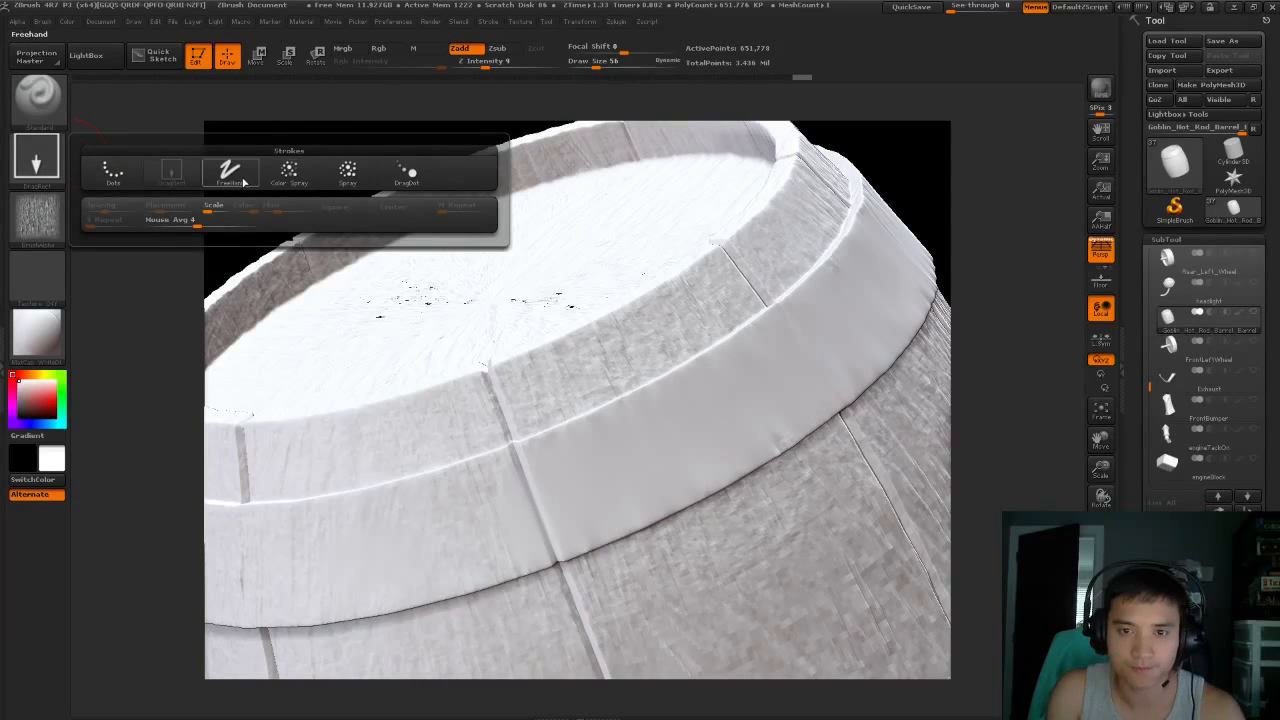
{"action": "left_click", "coordinate": [229, 170]}
{"action": "left_click", "coordinate": [37, 215]}
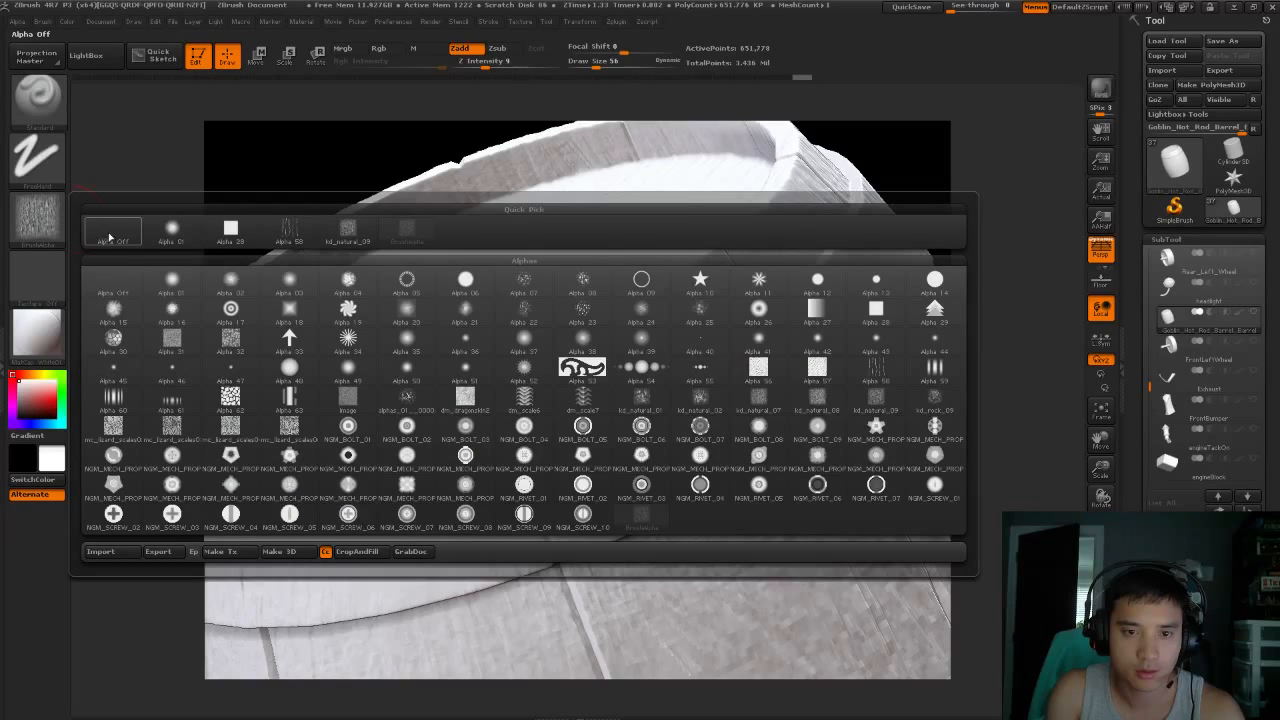
{"action": "left_click", "coordinate": [175, 236]}
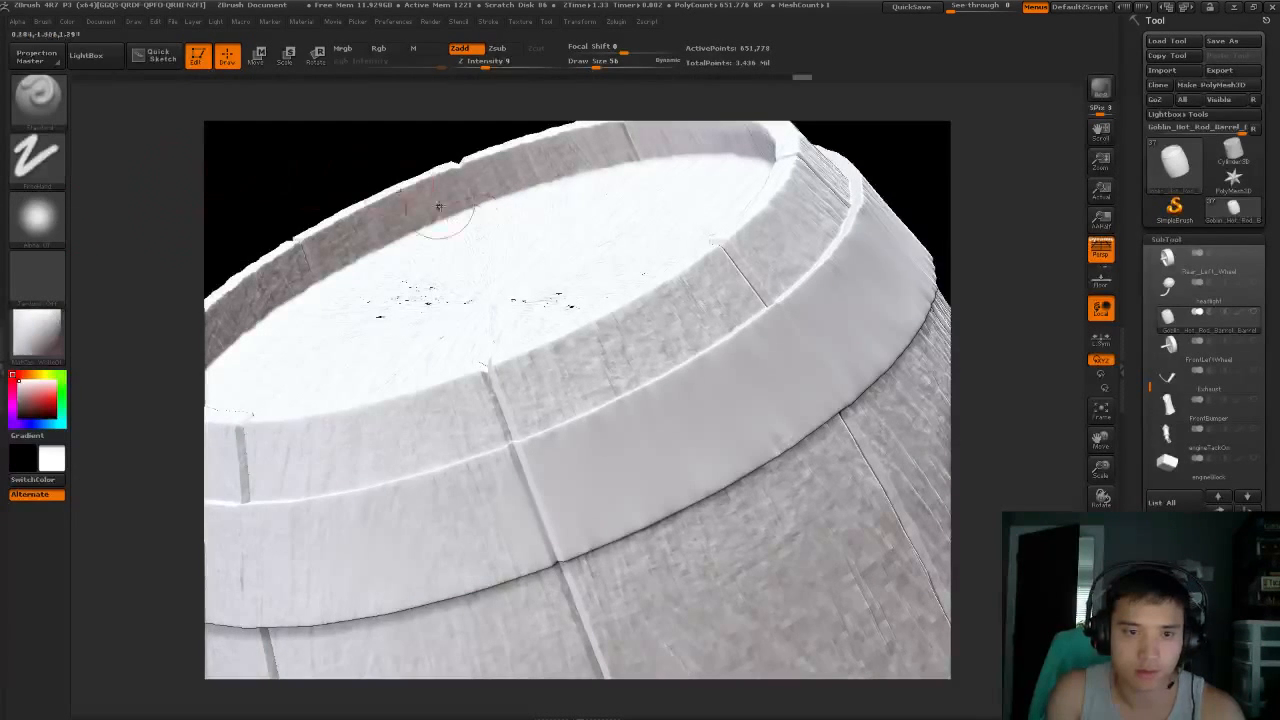
{"action": "left_click", "coordinate": [37, 215]}
{"action": "left_click", "coordinate": [91, 243]}
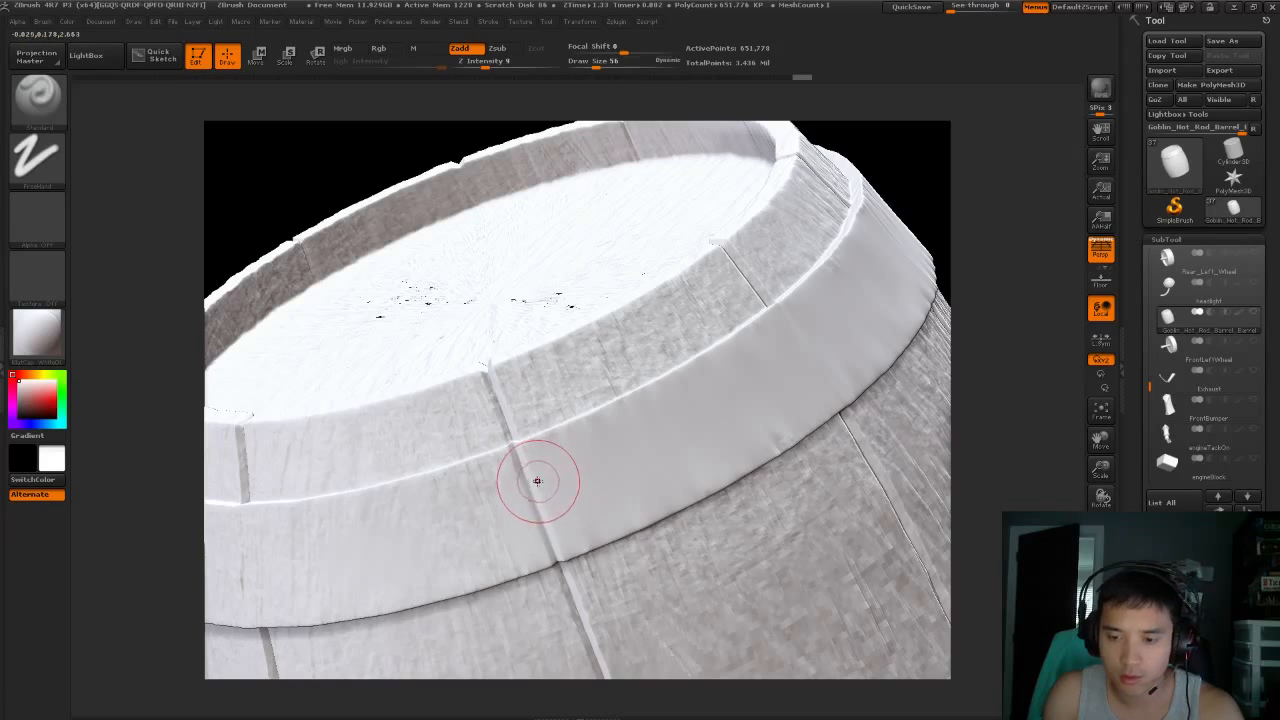
{"action": "key", "text": "space"}
{"action": "left_click_drag", "start_coordinate": [536, 484], "coordinate": [524, 485]}
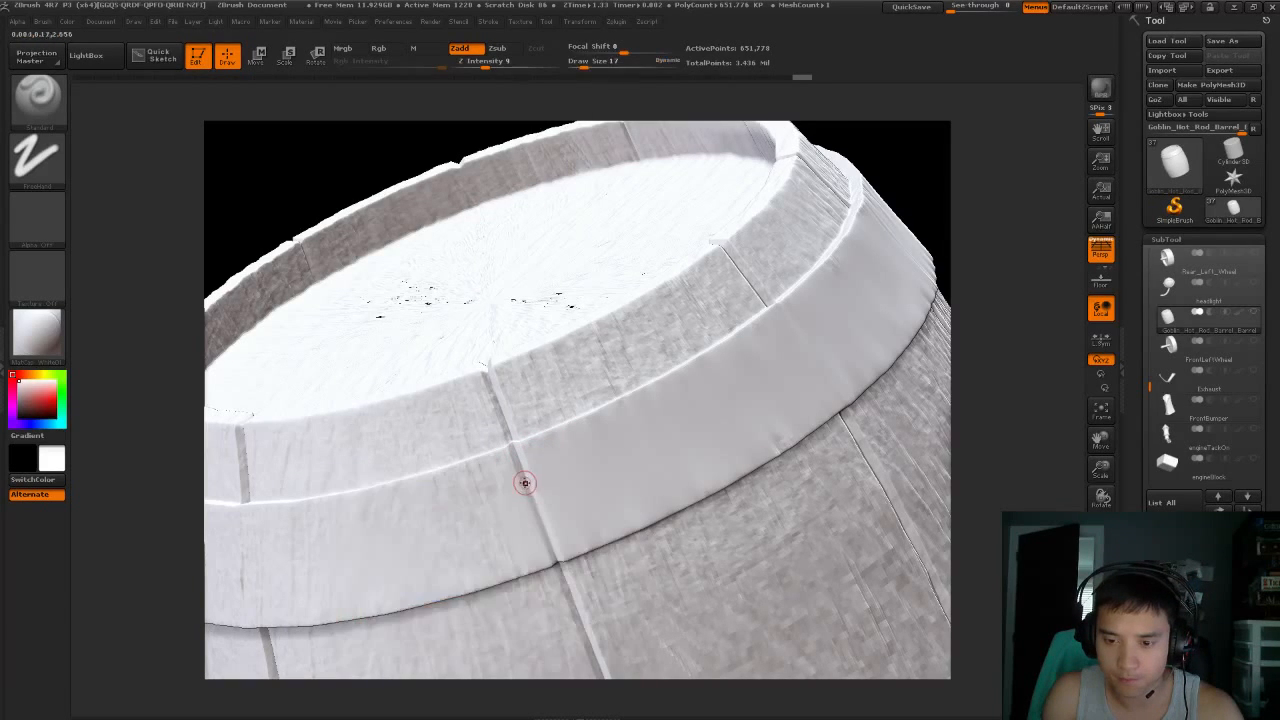
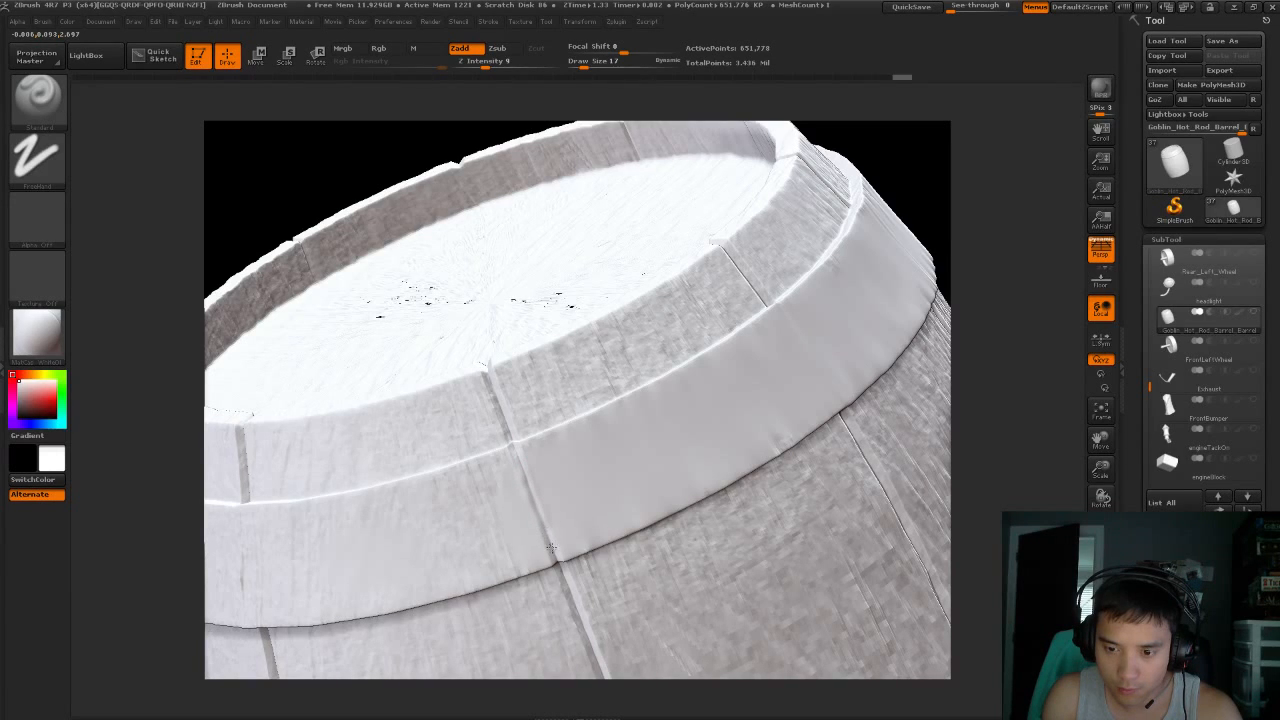
Set the Z Intensity to 14, fill the plank groove crossing the raised band and smooth over the fill.
{"action": "left_click_drag", "start_coordinate": [889, 168], "coordinate": [880, 255], "text": "alt"}
{"action": "left_click_drag", "start_coordinate": [485, 65], "coordinate": [493, 65]}
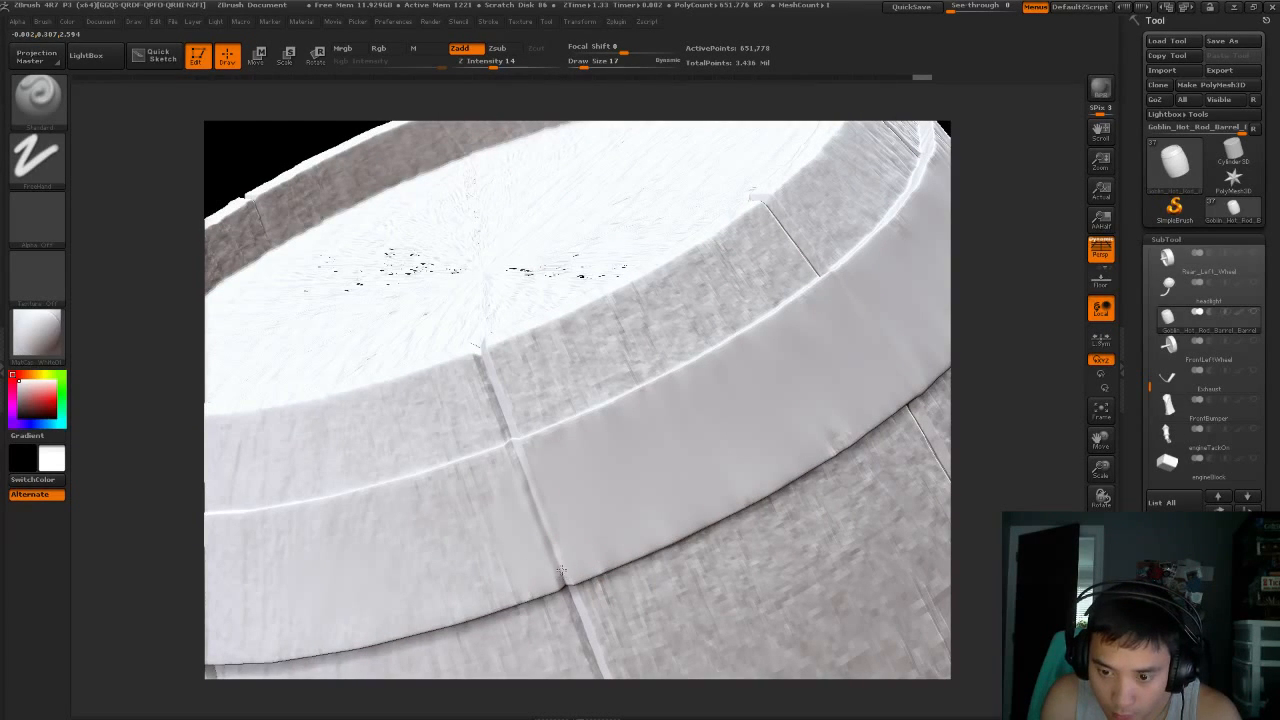
{"action": "left_click_drag", "start_coordinate": [561, 570], "coordinate": [563, 578]}
{"action": "left_click_drag", "start_coordinate": [520, 474], "coordinate": [514, 456]}
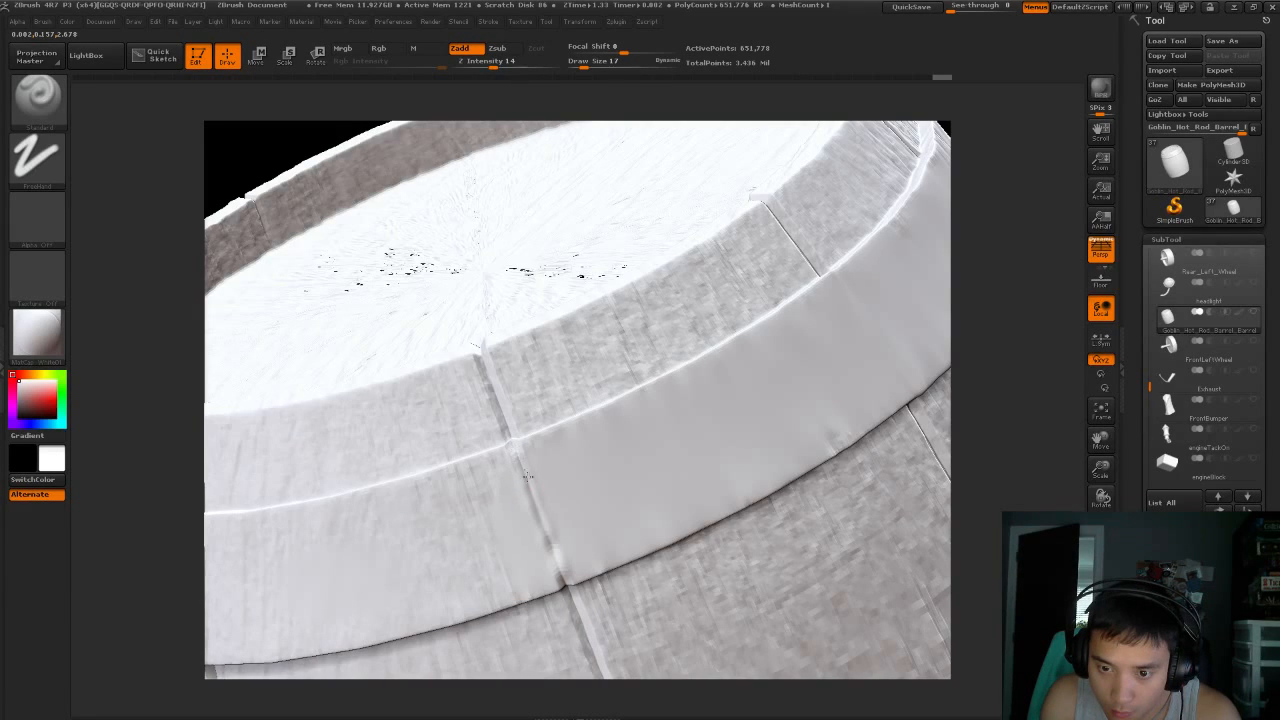
{"action": "left_click_drag", "start_coordinate": [530, 492], "coordinate": [565, 583]}
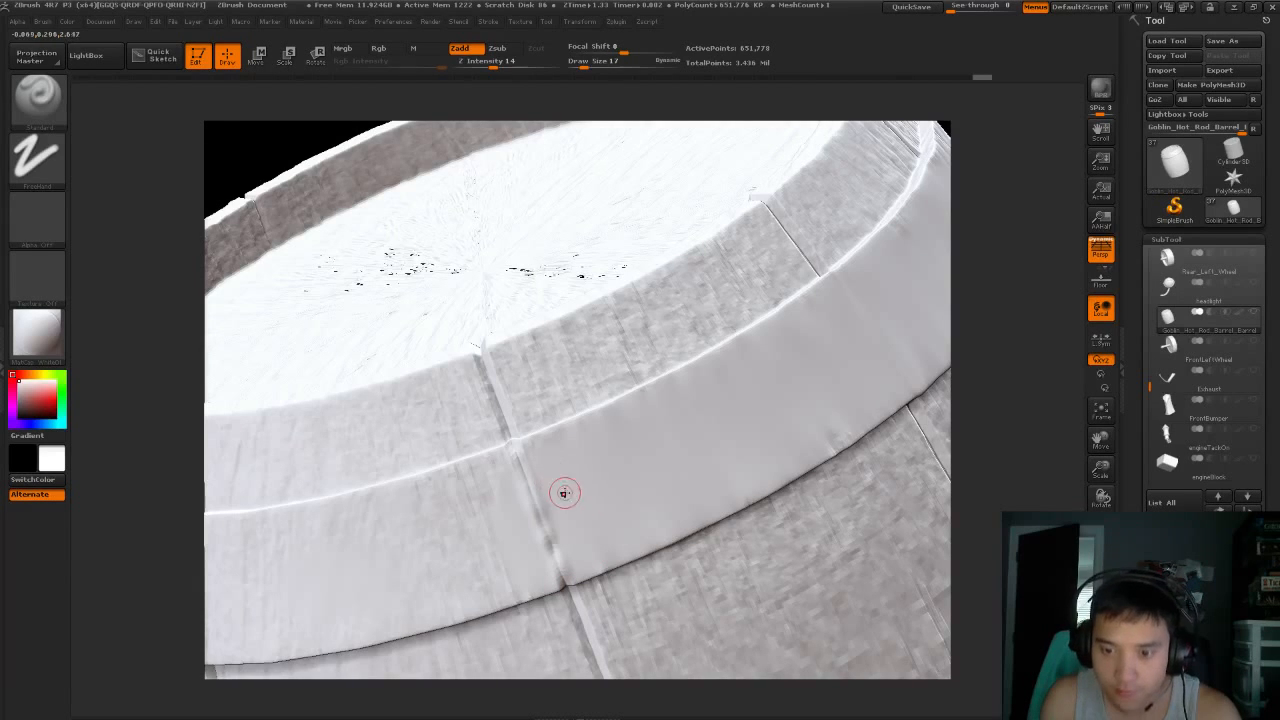
{"action": "left_click_drag", "start_coordinate": [547, 507], "coordinate": [540, 504], "text": "shift"}
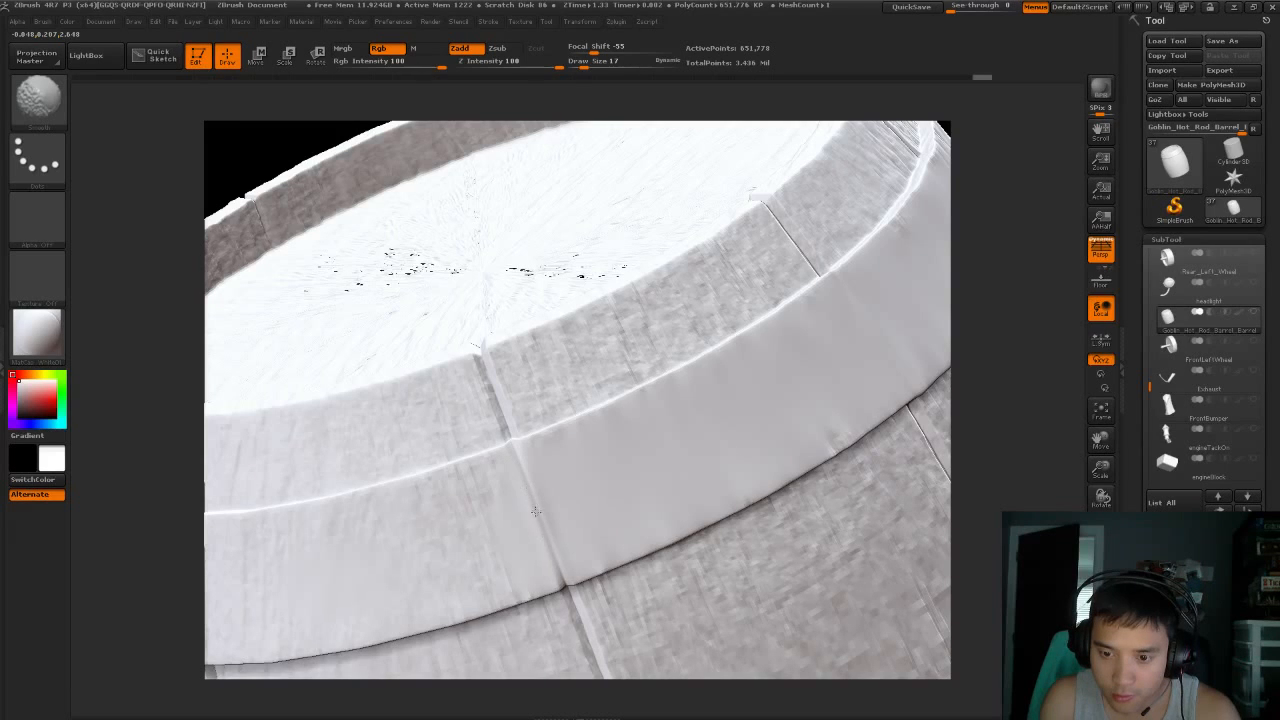
{"action": "left_click_drag", "start_coordinate": [564, 575], "coordinate": [565, 570], "text": "shift"}
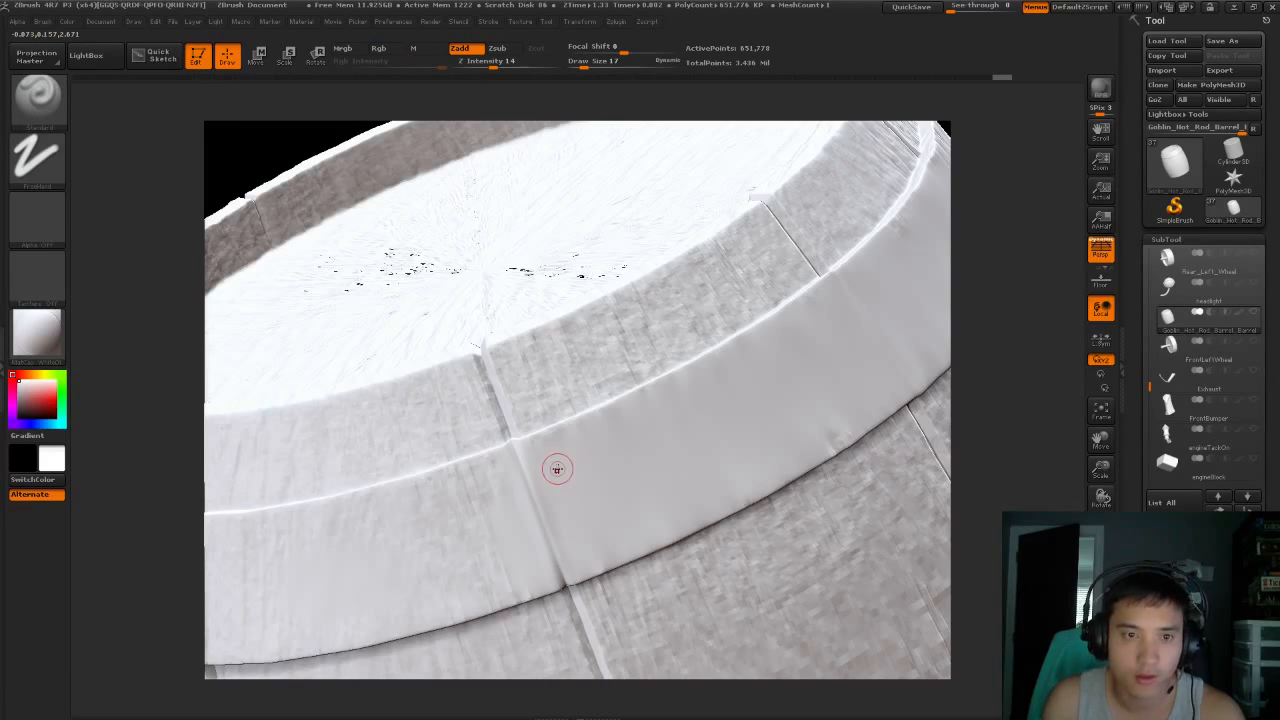
Flatten the filled seam across the raised band with the TrimDynamic brush, from one band edge to the other.
{"action": "left_click", "coordinate": [37, 97]}
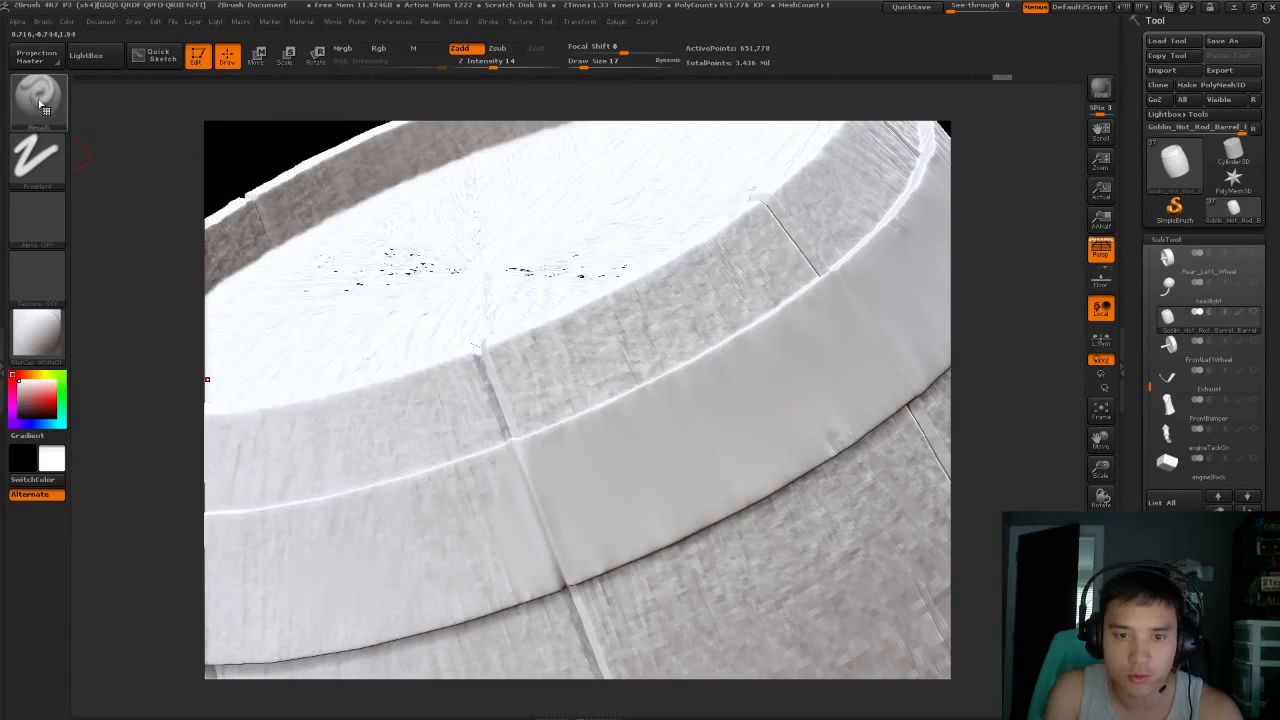
{"action": "left_click", "coordinate": [37, 97]}
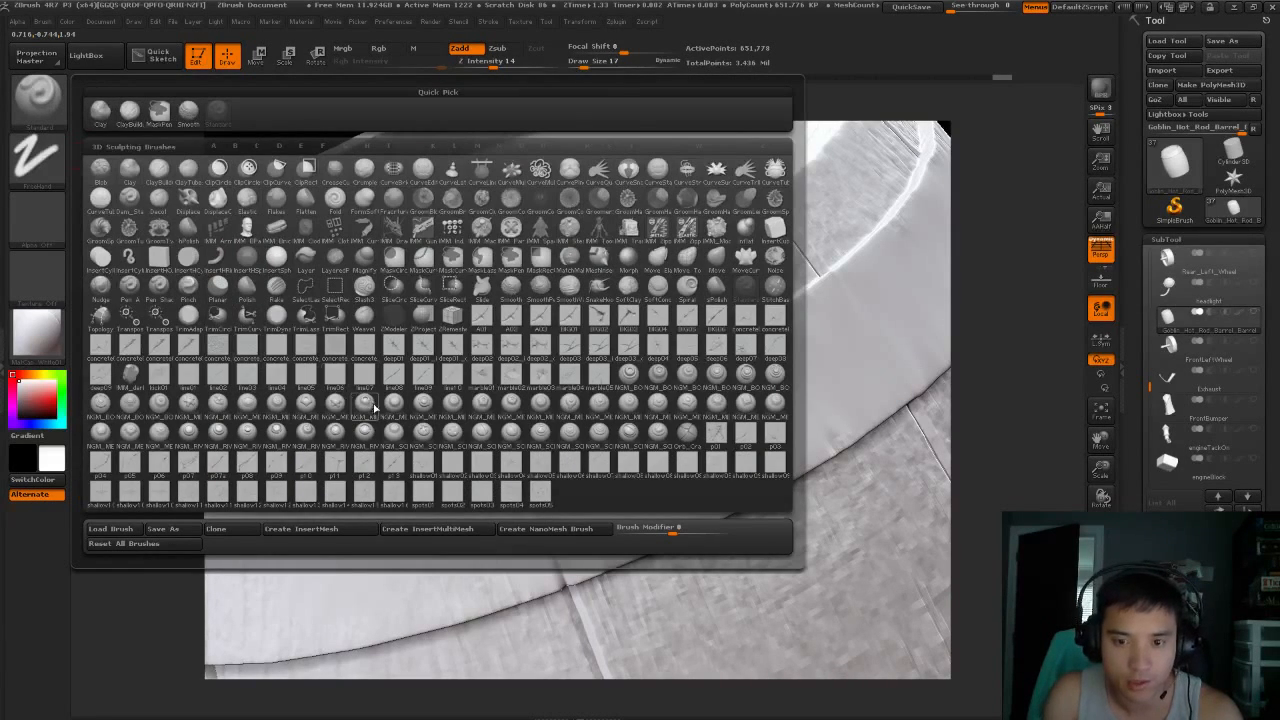
{"action": "left_click", "coordinate": [277, 318]}
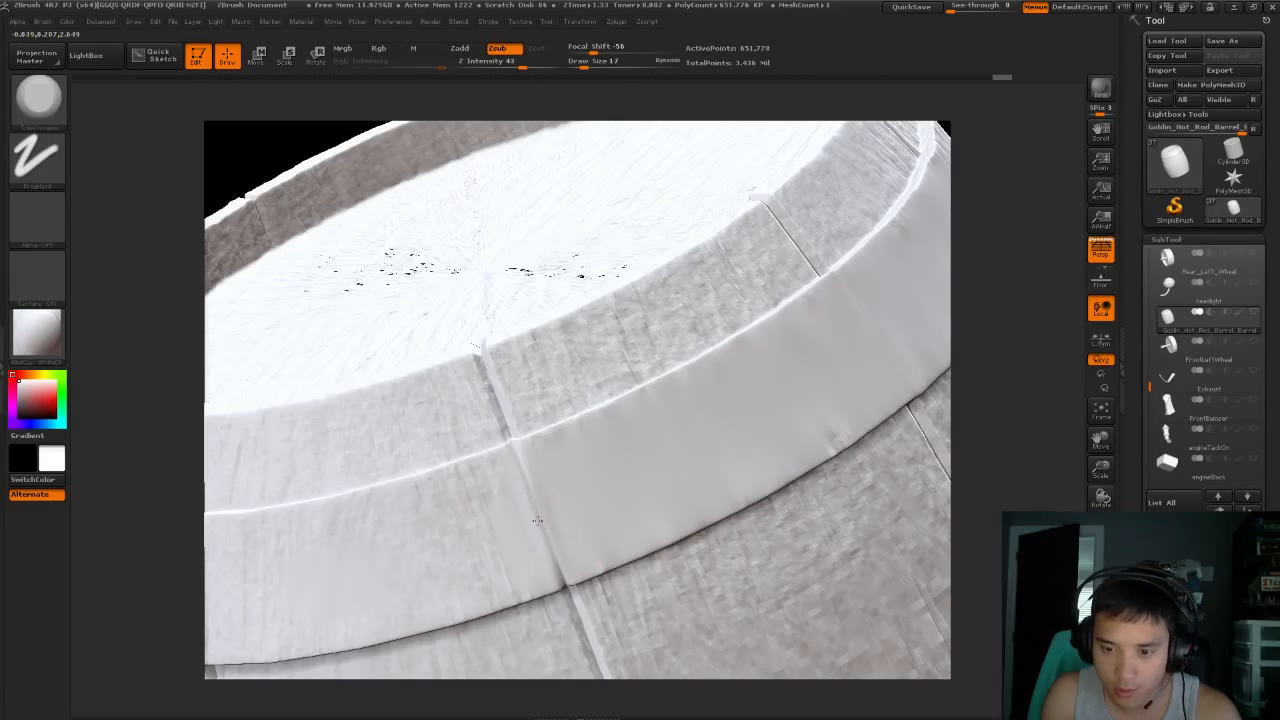
{"action": "left_click_drag", "start_coordinate": [542, 536], "coordinate": [563, 577]}
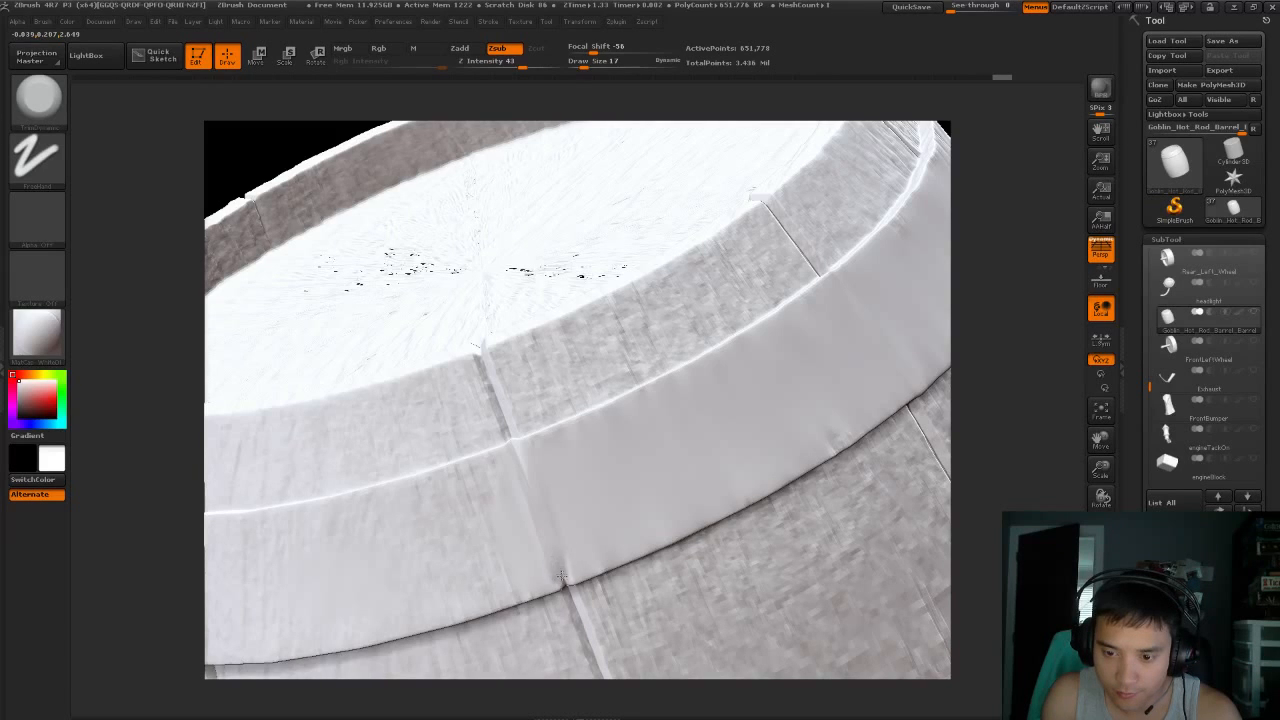
{"action": "mouse_move", "coordinate": [522, 470]}
{"action": "left_mouse_down"}
{"action": "mouse_move", "coordinate": [526, 481]}
{"action": "mouse_move", "coordinate": [517, 454]}
{"action": "mouse_move", "coordinate": [523, 464]}
{"action": "left_mouse_up"}
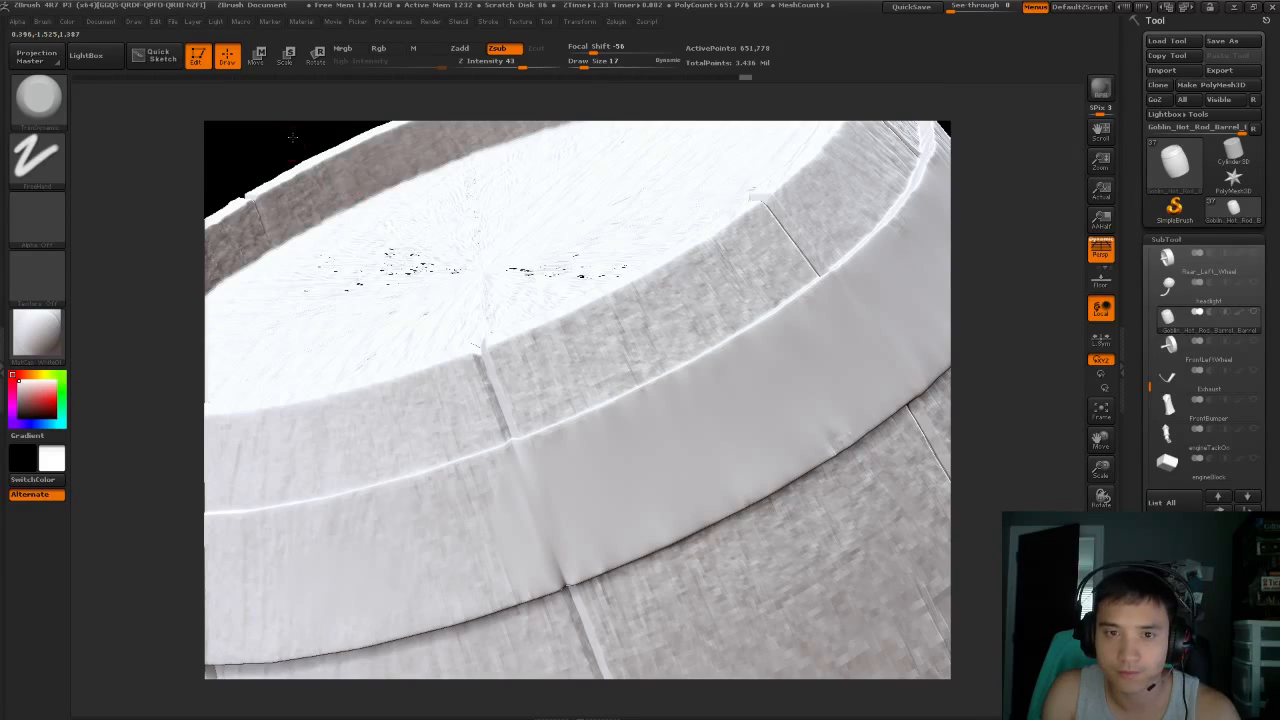
Return to the Standard brush at Draw Size 39, fill the next plank grooves crossing the band and undo the last stroke.
{"action": "left_click_drag", "start_coordinate": [296, 148], "coordinate": [222, 204]}
{"action": "mouse_move", "coordinate": [340, 186]}
{"action": "left_mouse_down"}
{"action": "mouse_move", "coordinate": [323, 191]}
{"action": "mouse_move", "coordinate": [338, 170]}
{"action": "left_mouse_up"}
{"action": "left_click", "coordinate": [40, 134]}
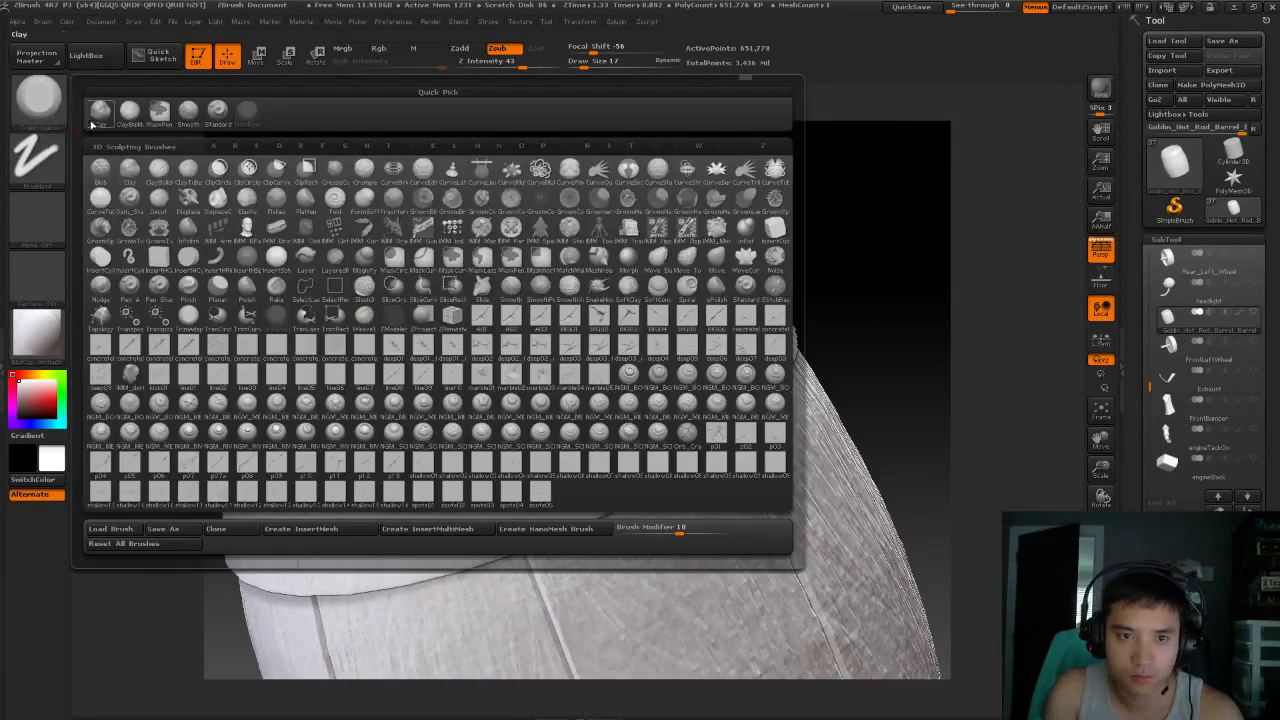
{"action": "left_click", "coordinate": [216, 116]}
{"action": "mouse_move", "coordinate": [816, 210]}
{"action": "left_mouse_down", "text": "alt"}
{"action": "mouse_move", "coordinate": [848, 204]}
{"action": "mouse_move", "coordinate": [802, 226]}
{"action": "left_mouse_up", "text": "alt"}
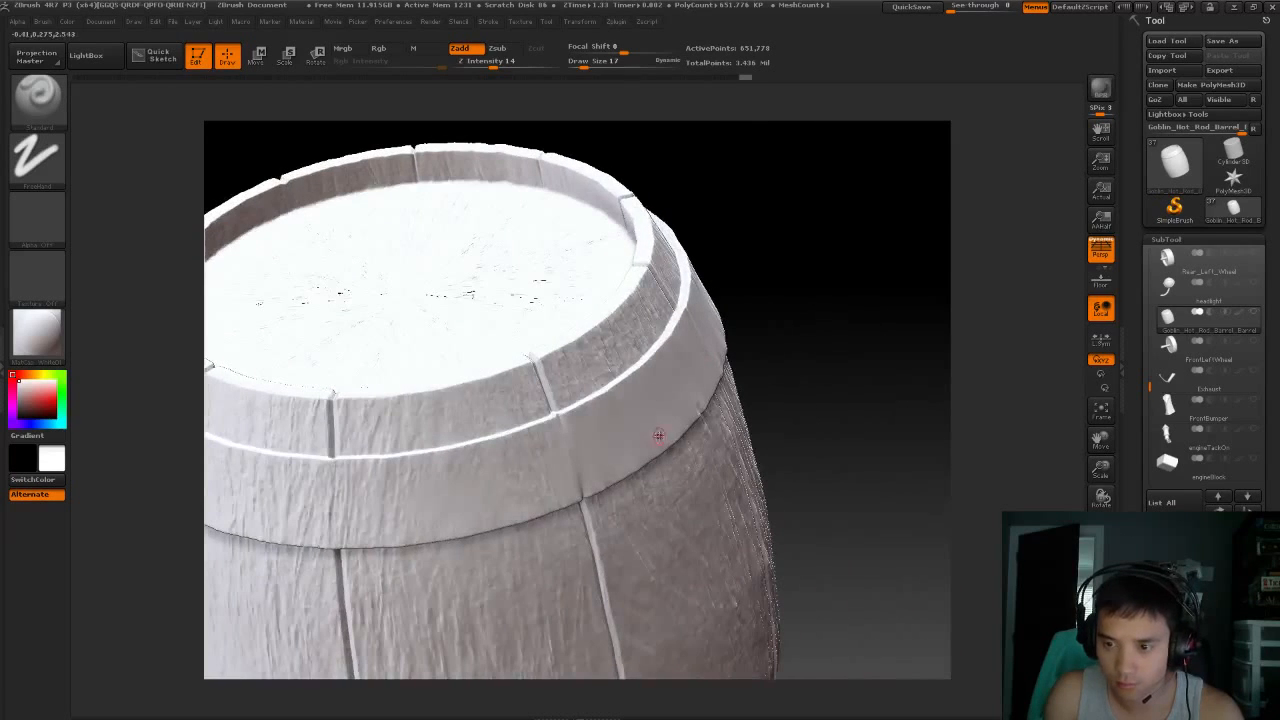
{"action": "key", "text": "space"}
{"action": "left_click_drag", "start_coordinate": [567, 458], "coordinate": [486, 465]}
{"action": "mouse_move", "coordinate": [828, 226]}
{"action": "left_mouse_down", "text": "alt"}
{"action": "mouse_move", "coordinate": [913, 203]}
{"action": "mouse_move", "coordinate": [811, 283]}
{"action": "mouse_move", "coordinate": [836, 284]}
{"action": "left_mouse_up", "text": "alt"}
{"action": "left_click_drag", "start_coordinate": [598, 436], "coordinate": [630, 434]}
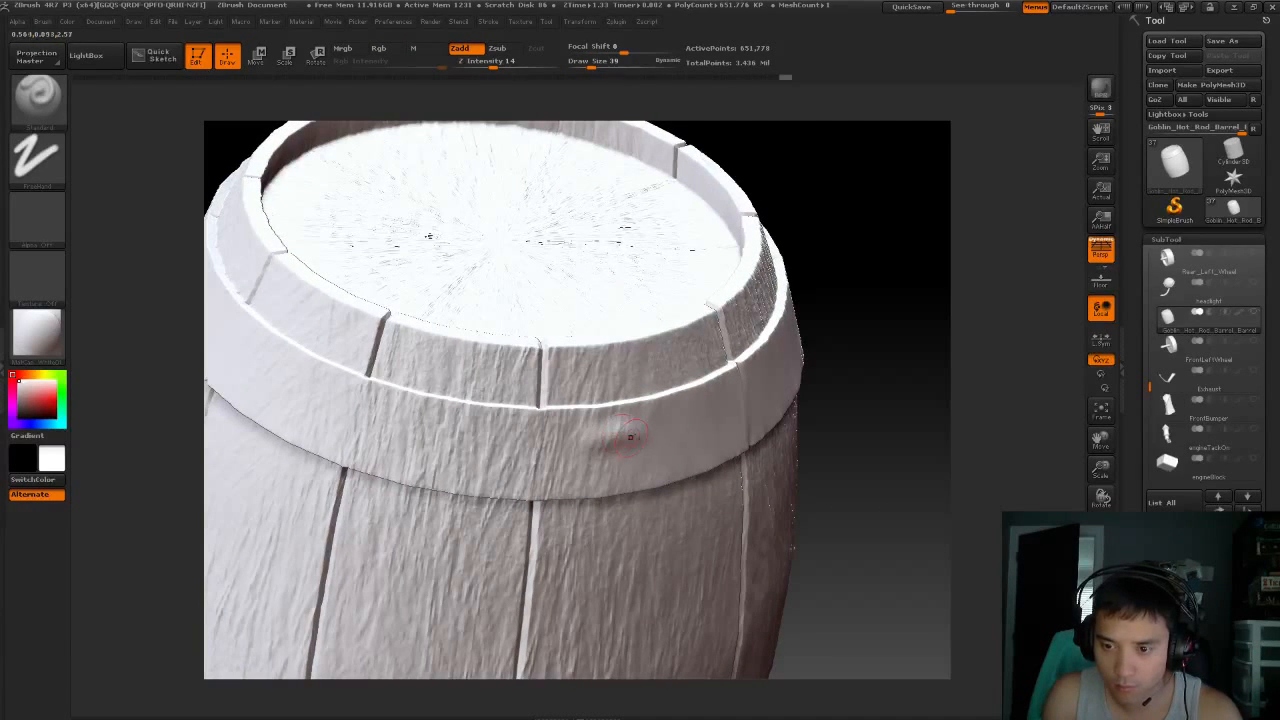
{"action": "key", "text": "ctrl+z"}
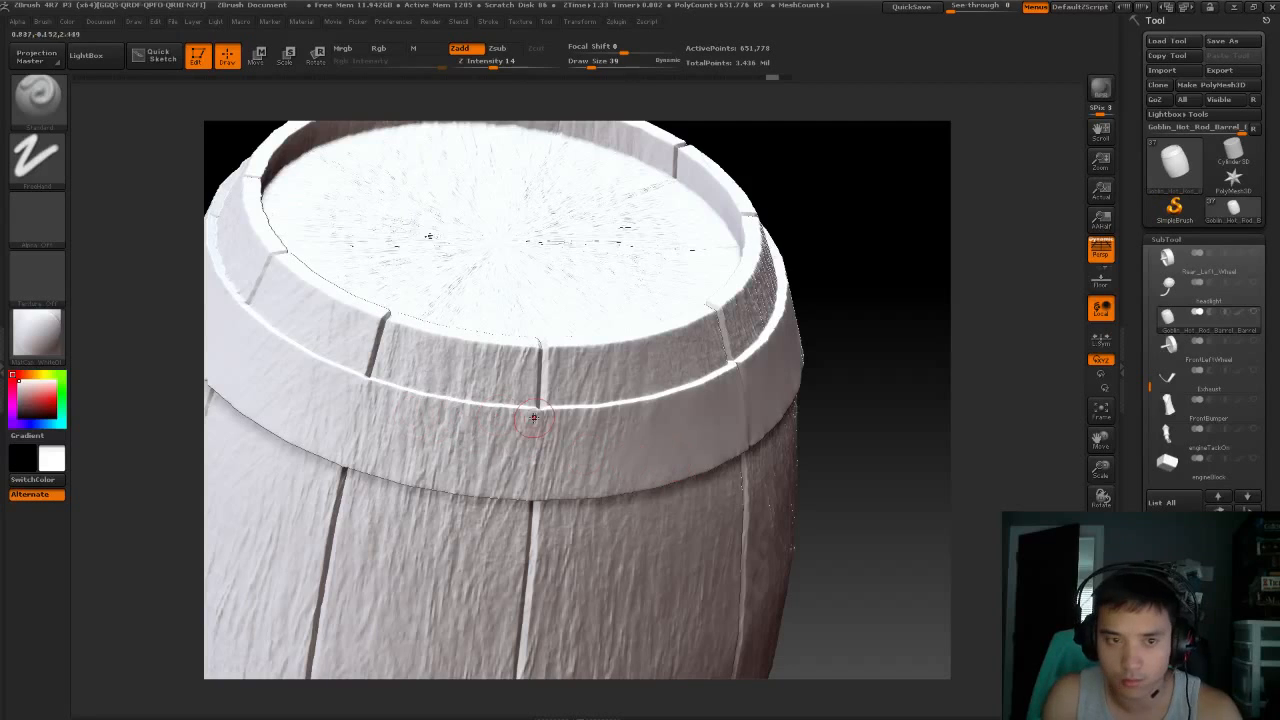
Smooth the grain and the filled plank grooves off the next stretches of the raised band.
{"action": "key", "text": "shift"}
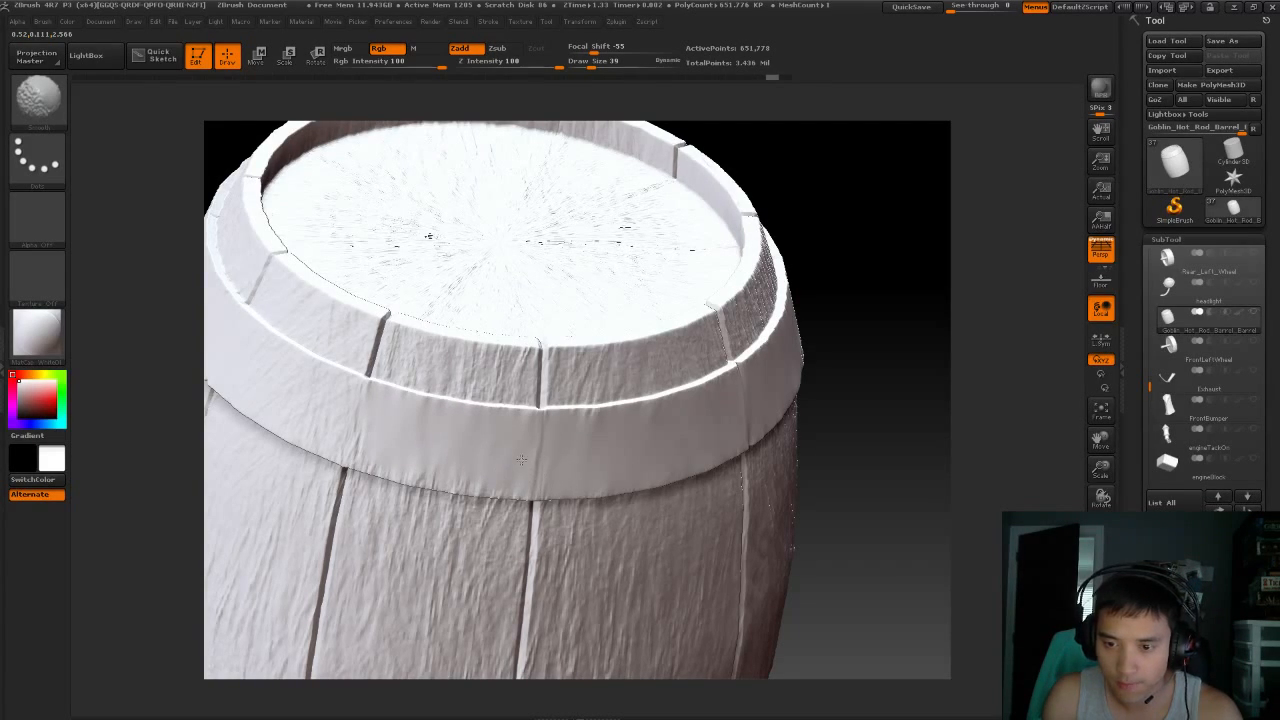
{"action": "mouse_move", "coordinate": [867, 199]}
{"action": "left_mouse_down", "text": "shift"}
{"action": "mouse_move", "coordinate": [886, 191]}
{"action": "mouse_move", "coordinate": [903, 246]}
{"action": "left_mouse_up", "text": "shift"}
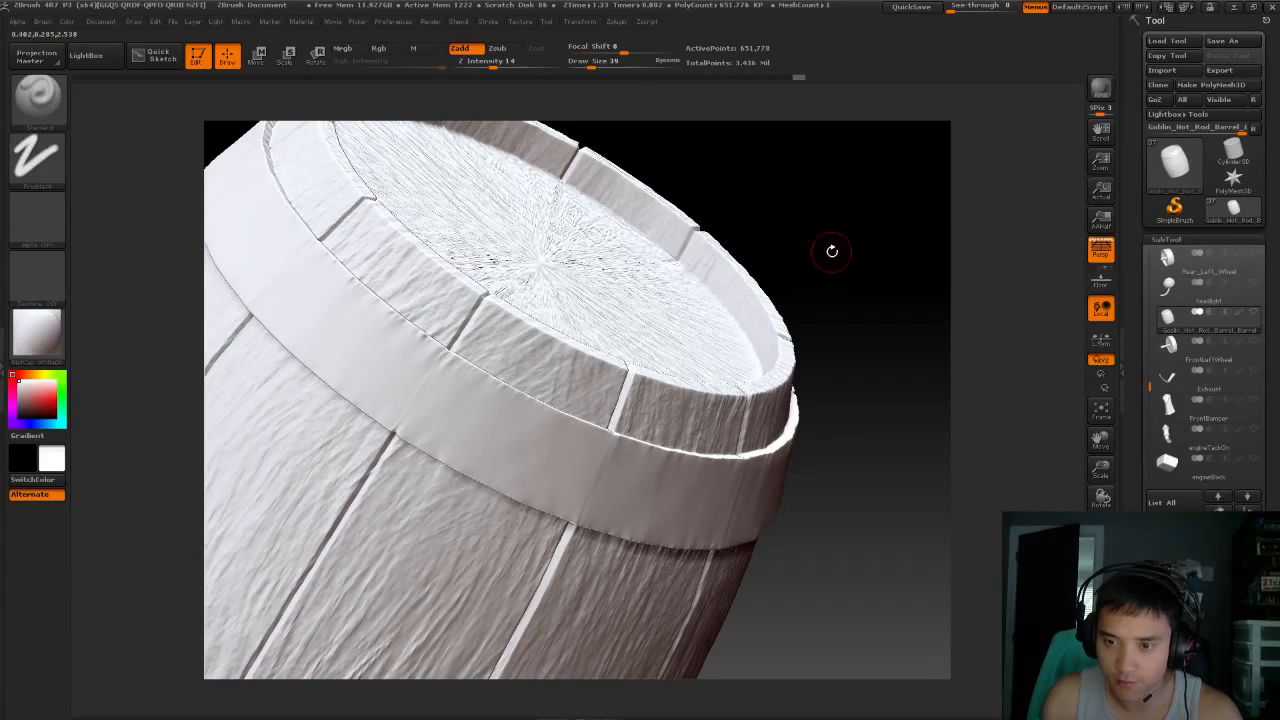
{"action": "mouse_move", "coordinate": [829, 249]}
{"action": "left_mouse_down"}
{"action": "mouse_move", "coordinate": [862, 273]}
{"action": "mouse_move", "coordinate": [851, 310]}
{"action": "left_mouse_up"}
Paint a mask strip over the staves near the flat face, directly alongside the raised band's inner edge.
{"action": "left_click_drag", "start_coordinate": [894, 470], "coordinate": [778, 271], "text": "alt"}
{"action": "left_click_drag", "start_coordinate": [682, 200], "coordinate": [741, 292], "text": "alt"}
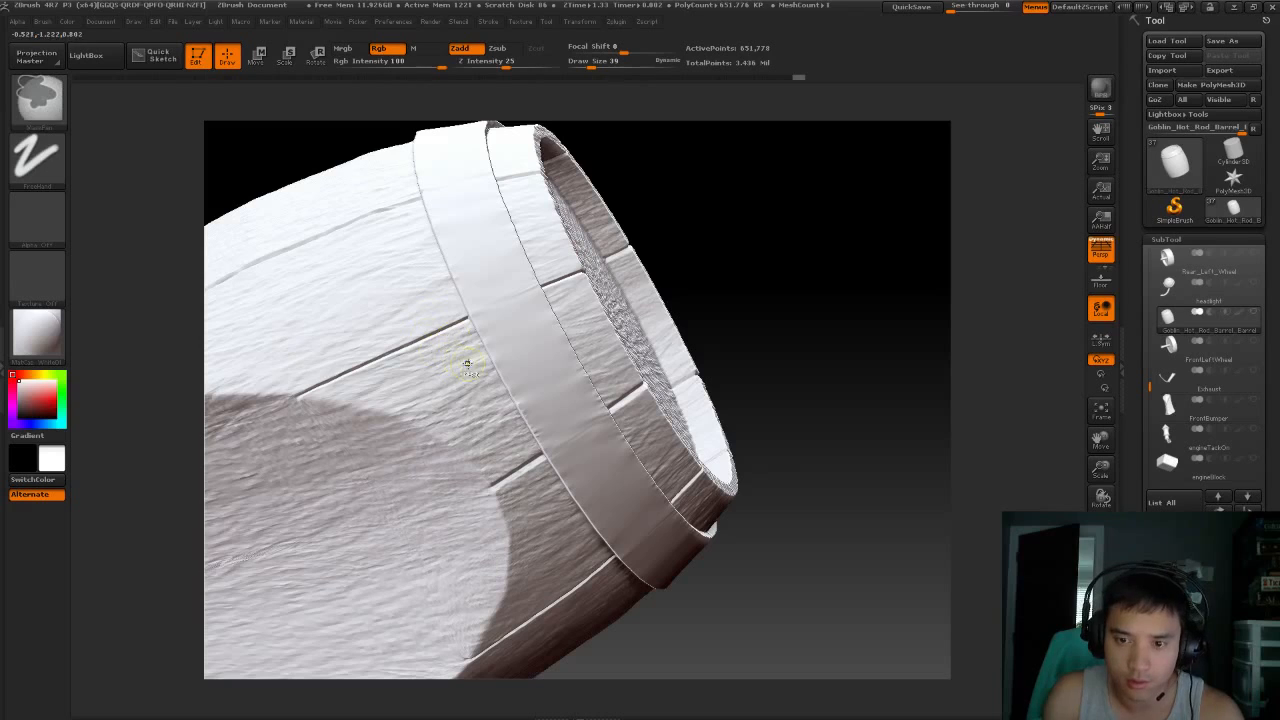
{"action": "mouse_move", "coordinate": [485, 392]}
{"action": "left_mouse_down", "text": "ctrl"}
{"action": "mouse_move", "coordinate": [516, 442]}
{"action": "mouse_move", "coordinate": [490, 382]}
{"action": "mouse_move", "coordinate": [577, 532]}
{"action": "left_mouse_up", "text": "ctrl"}
{"action": "mouse_move", "coordinate": [822, 410]}
{"action": "left_mouse_down"}
{"action": "mouse_move", "coordinate": [848, 428]}
{"action": "mouse_move", "coordinate": [767, 281]}
{"action": "mouse_move", "coordinate": [791, 220]}
{"action": "mouse_move", "coordinate": [660, 335]}
{"action": "left_mouse_up"}
{"action": "key", "text": "shift"}
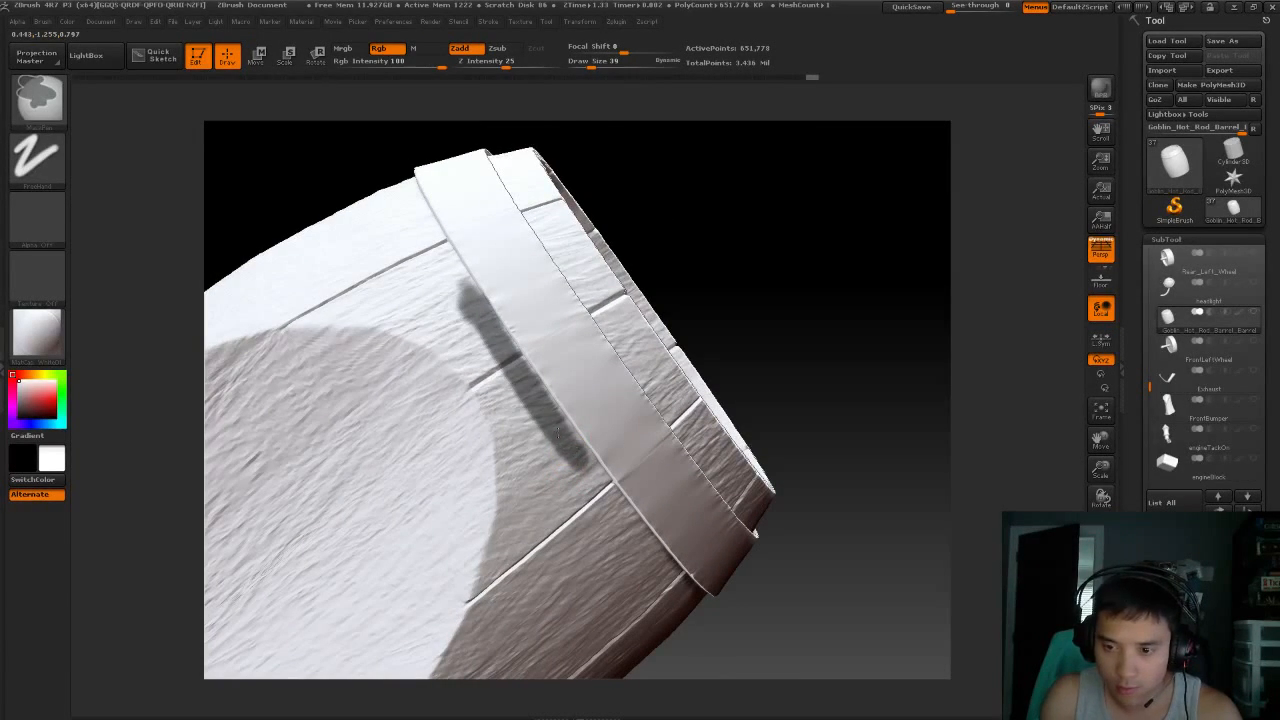
Extend the mask strip along the raised band's inner edge across the next staves beyond the flat face.
{"action": "left_click_drag", "start_coordinate": [555, 424], "coordinate": [632, 530], "text": "ctrl"}
{"action": "mouse_move", "coordinate": [820, 411]}
{"action": "left_mouse_down"}
{"action": "mouse_move", "coordinate": [771, 280]}
{"action": "mouse_move", "coordinate": [797, 271]}
{"action": "mouse_move", "coordinate": [514, 375]}
{"action": "left_mouse_up"}
{"action": "key", "text": "ctrl"}
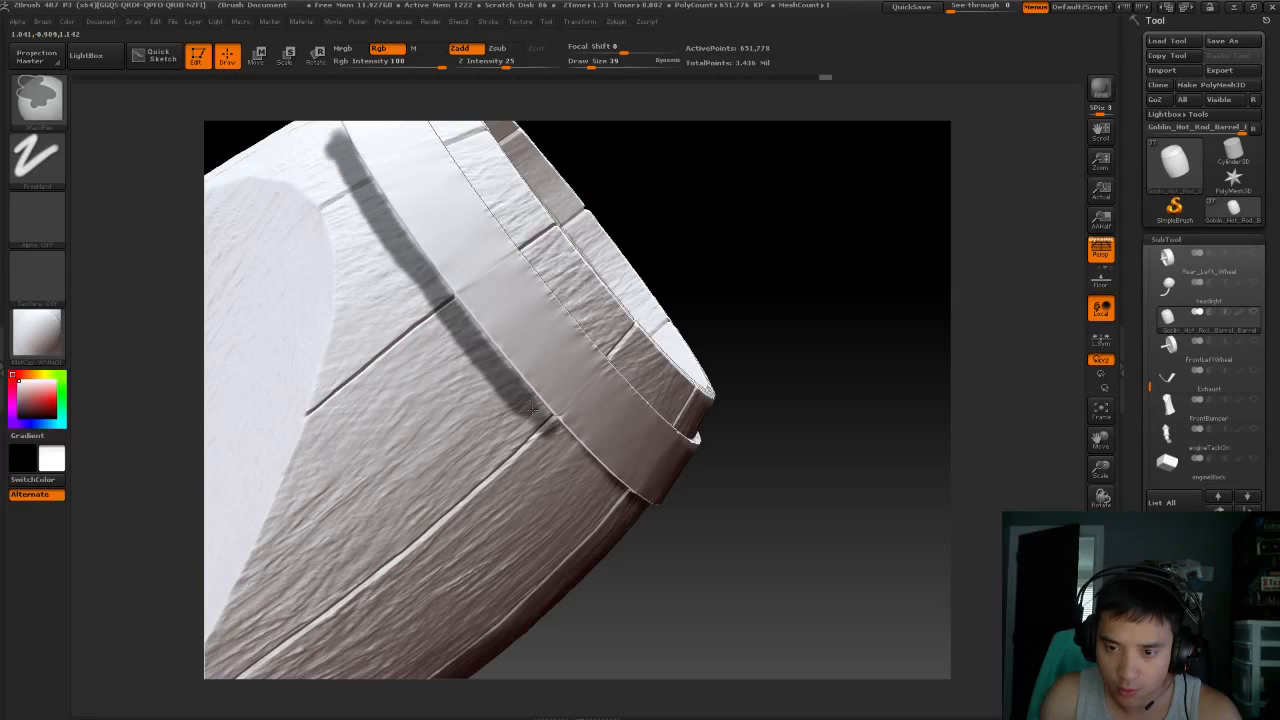
{"action": "left_click_drag", "start_coordinate": [877, 466], "coordinate": [760, 380]}
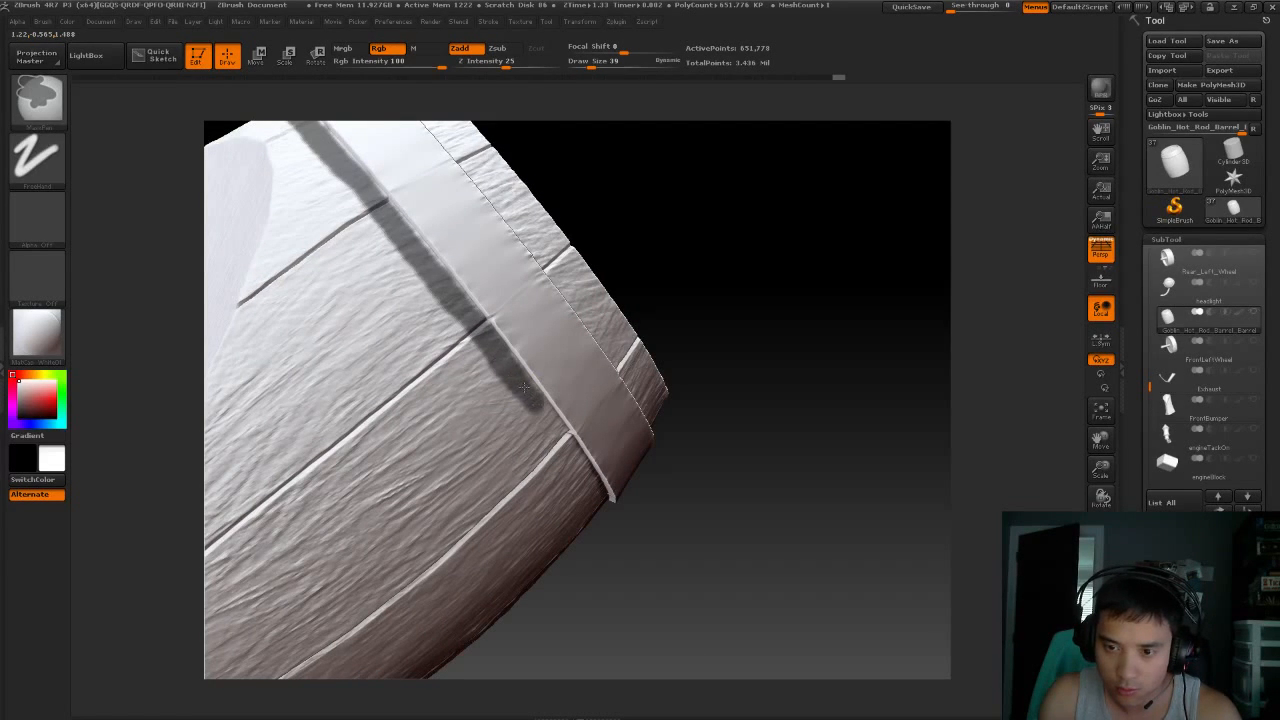
{"action": "left_click_drag", "start_coordinate": [820, 330], "coordinate": [725, 251]}
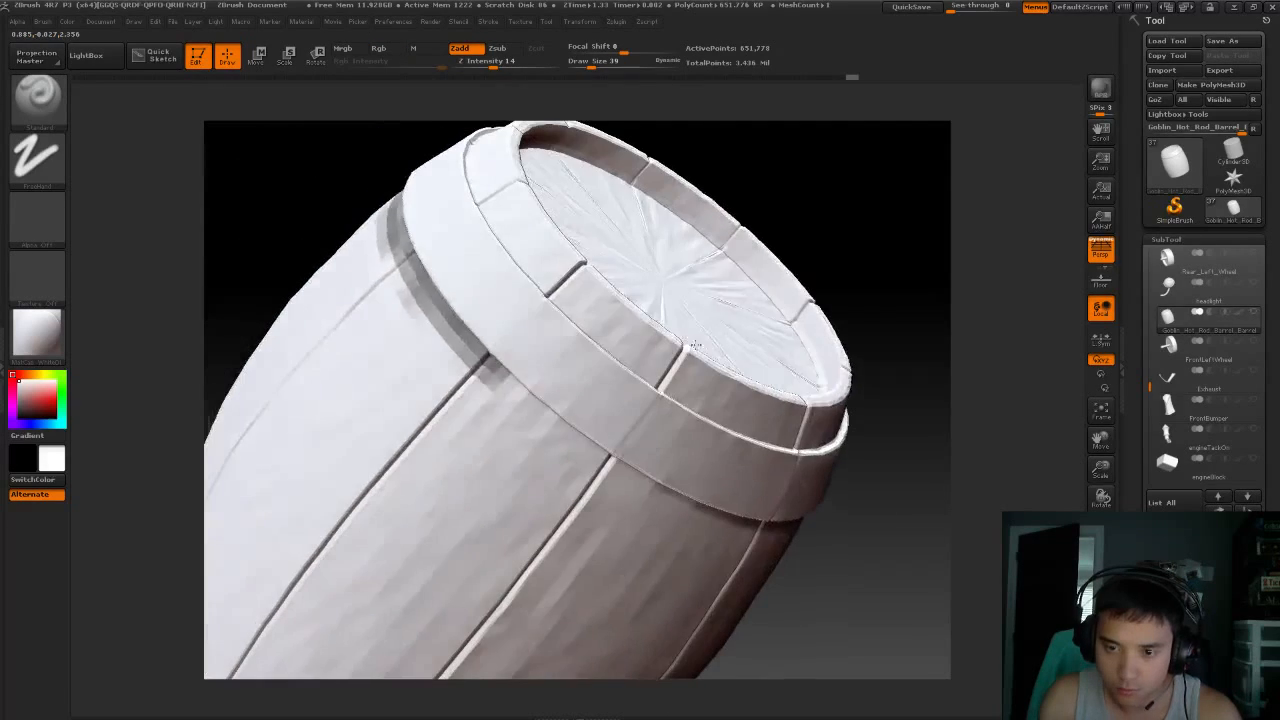
Continue the mask strip beside the raised band over the following stave, up to its plank groove.
{"action": "left_click_drag", "start_coordinate": [846, 212], "coordinate": [841, 181]}
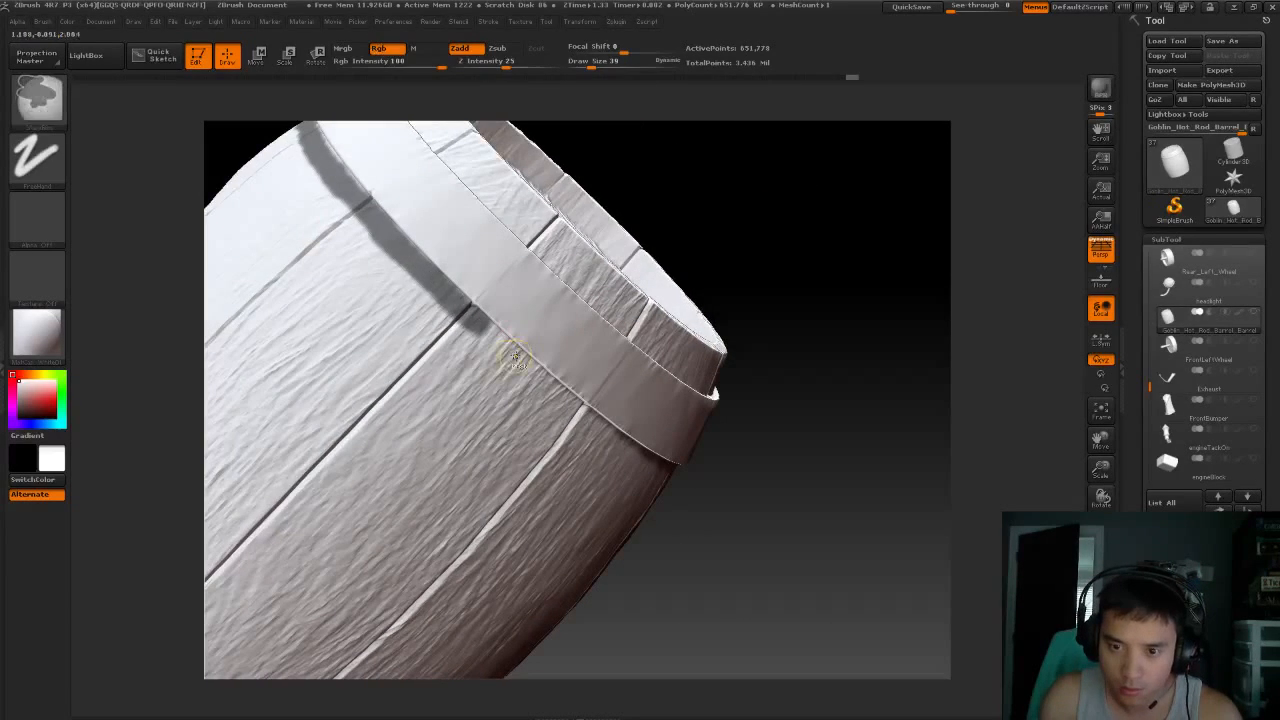
{"action": "left_click_drag", "start_coordinate": [486, 338], "coordinate": [493, 346]}
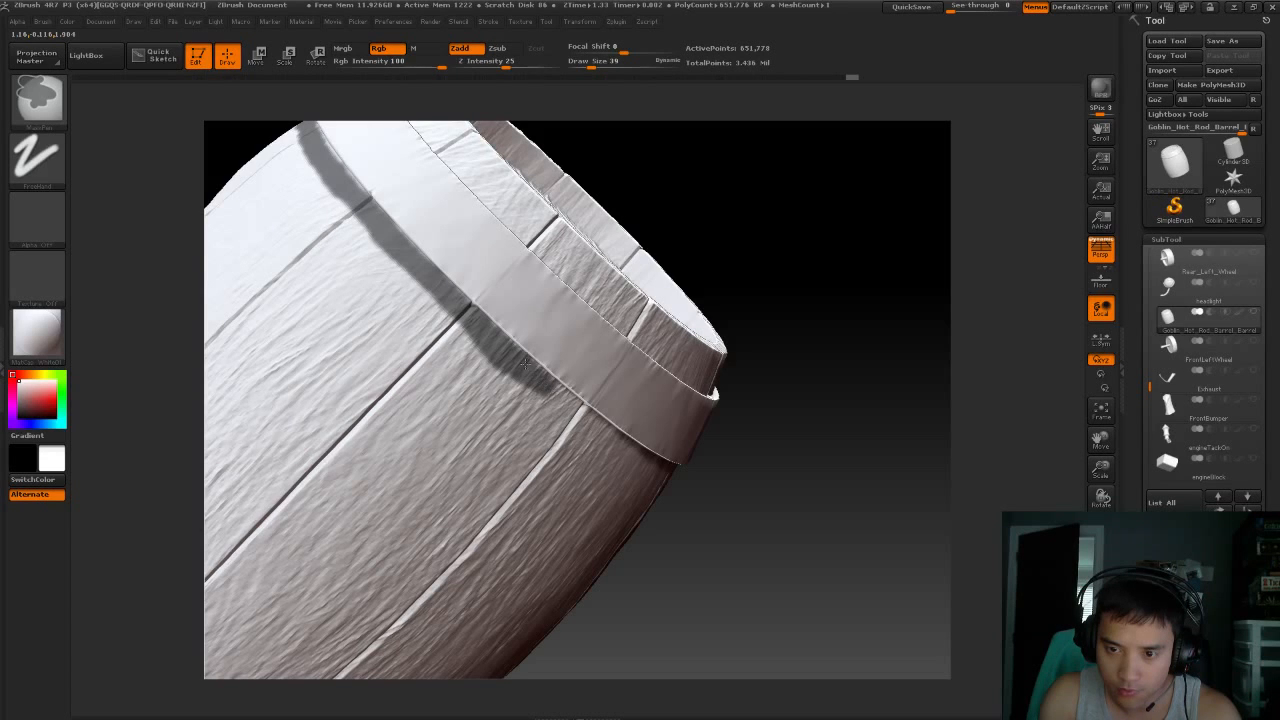
{"action": "left_click_drag", "start_coordinate": [577, 413], "coordinate": [582, 411], "text": "ctrl"}
{"action": "mouse_move", "coordinate": [857, 480]}
{"action": "left_mouse_down"}
{"action": "mouse_move", "coordinate": [834, 263]}
{"action": "mouse_move", "coordinate": [799, 207]}
{"action": "left_mouse_up"}
{"action": "left_click_drag", "start_coordinate": [693, 231], "coordinate": [706, 203]}
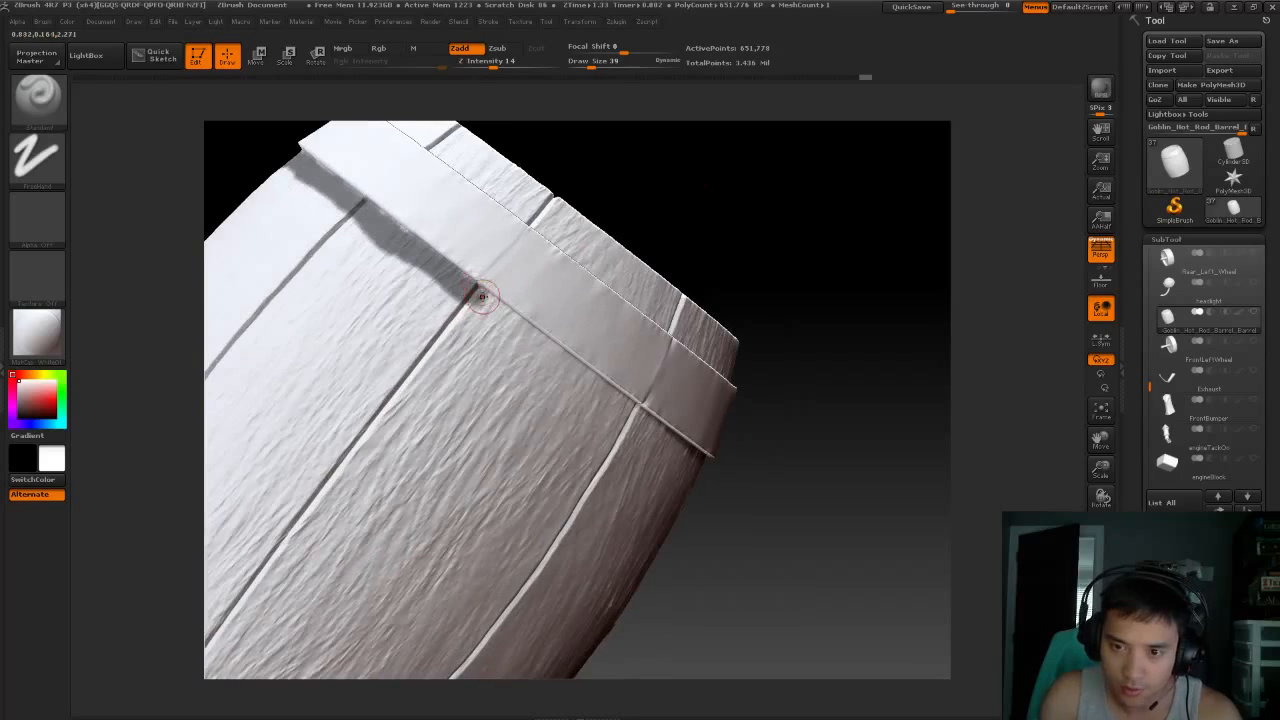
Extend the mask strip along the raised band's inner edge across the next stave and over its plank groove.
{"action": "left_click_drag", "start_coordinate": [480, 298], "coordinate": [529, 337], "text": "ctrl"}
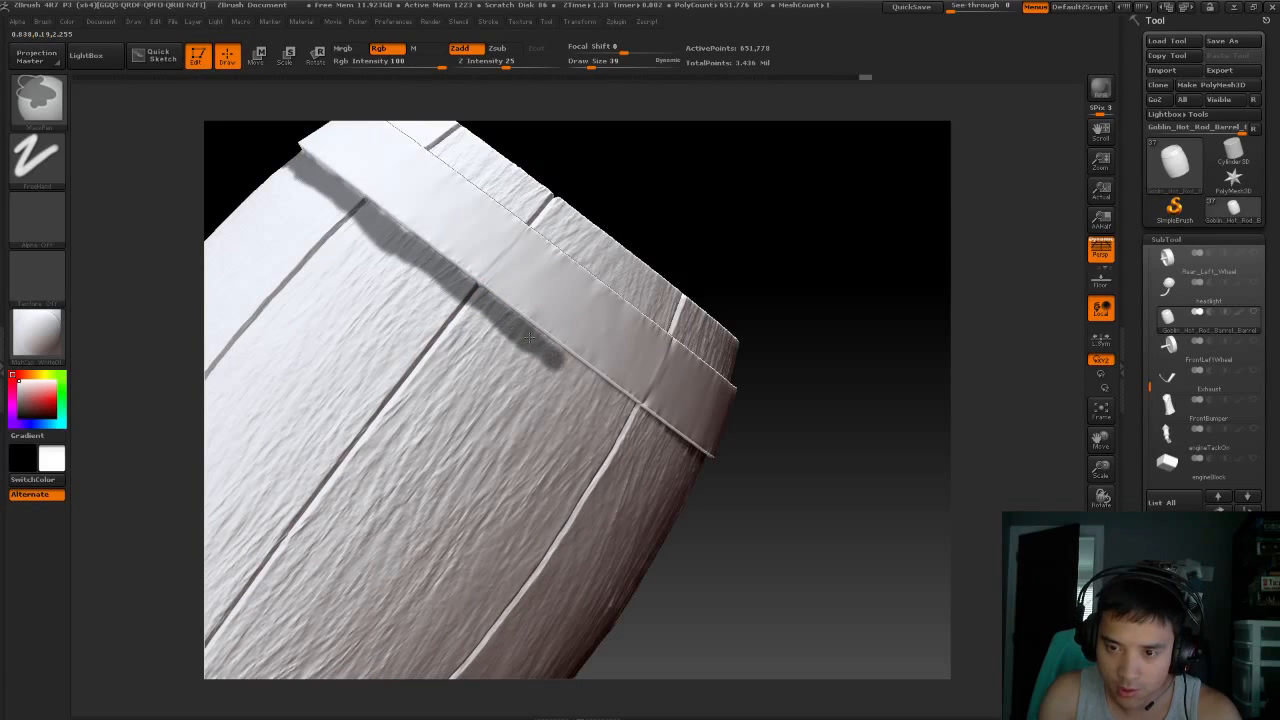
{"action": "left_click_drag", "start_coordinate": [610, 400], "coordinate": [630, 412], "text": "ctrl"}
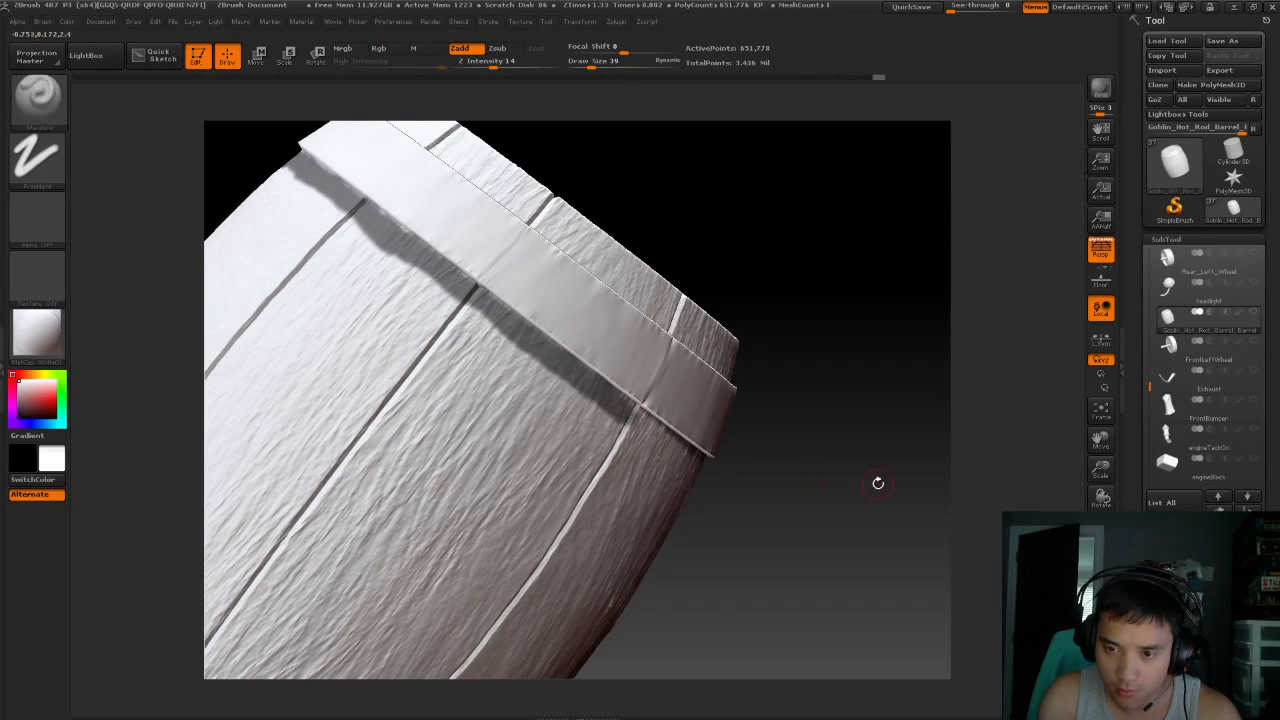
{"action": "mouse_move", "coordinate": [877, 483]}
{"action": "left_mouse_down", "text": "alt"}
{"action": "mouse_move", "coordinate": [786, 427]}
{"action": "mouse_move", "coordinate": [620, 438]}
{"action": "left_mouse_up", "text": "alt"}
{"action": "left_click_drag", "start_coordinate": [436, 381], "coordinate": [482, 418], "text": "ctrl"}
Fill in the mask strip up to the next plank groove and carry it across the following stave beside the raised band.
{"action": "mouse_move", "coordinate": [904, 467]}
{"action": "left_mouse_down"}
{"action": "mouse_move", "coordinate": [908, 437]}
{"action": "mouse_move", "coordinate": [403, 397]}
{"action": "left_mouse_up"}
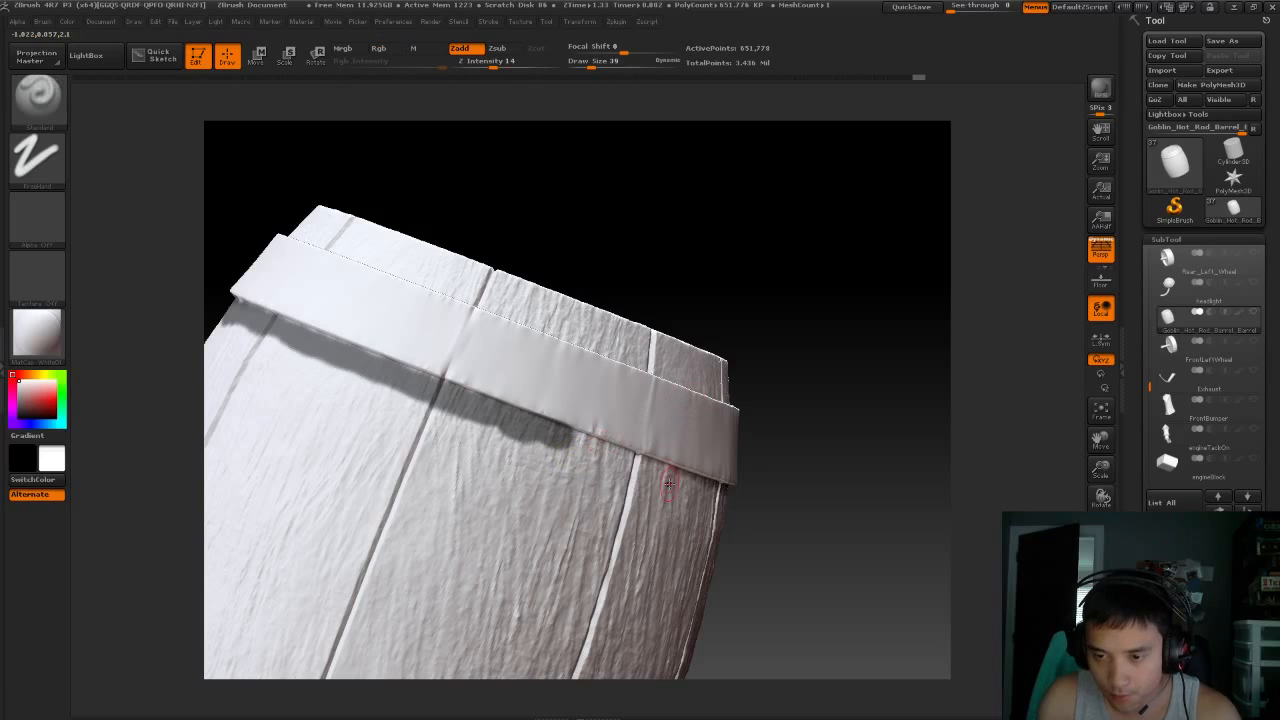
{"action": "key", "text": "space"}
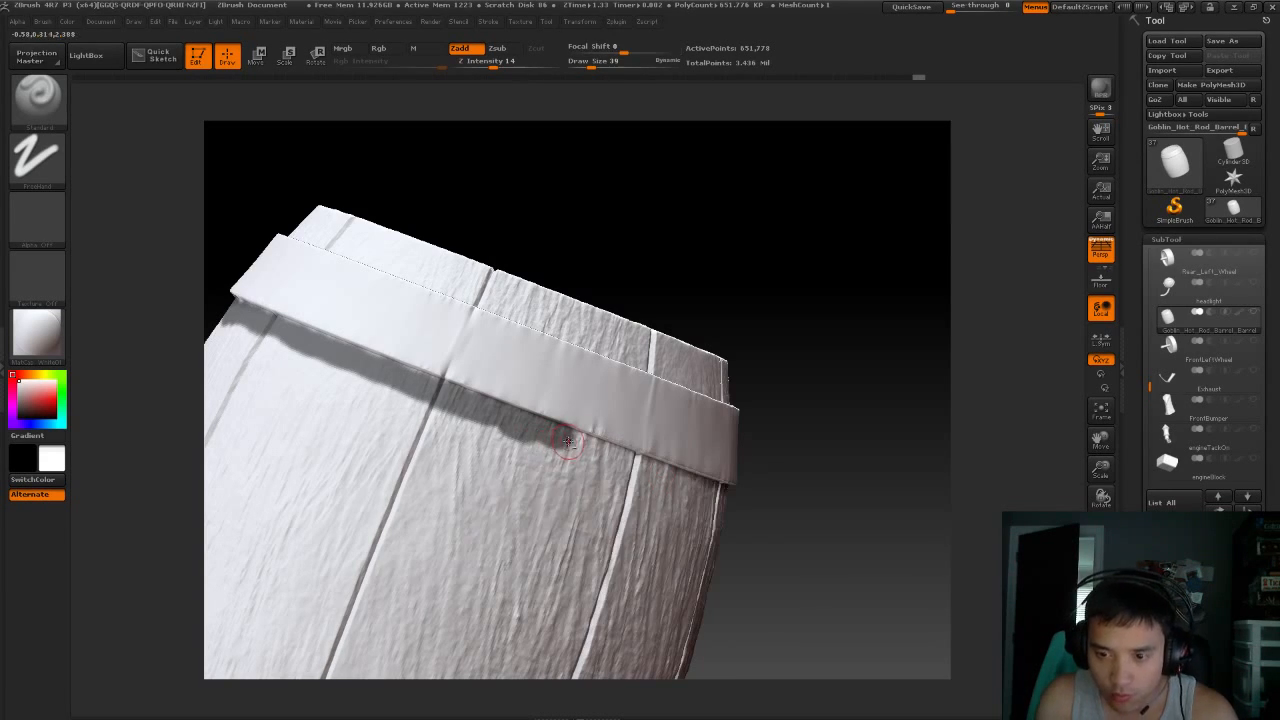
{"action": "left_click_drag", "start_coordinate": [586, 449], "coordinate": [572, 453], "text": "ctrl"}
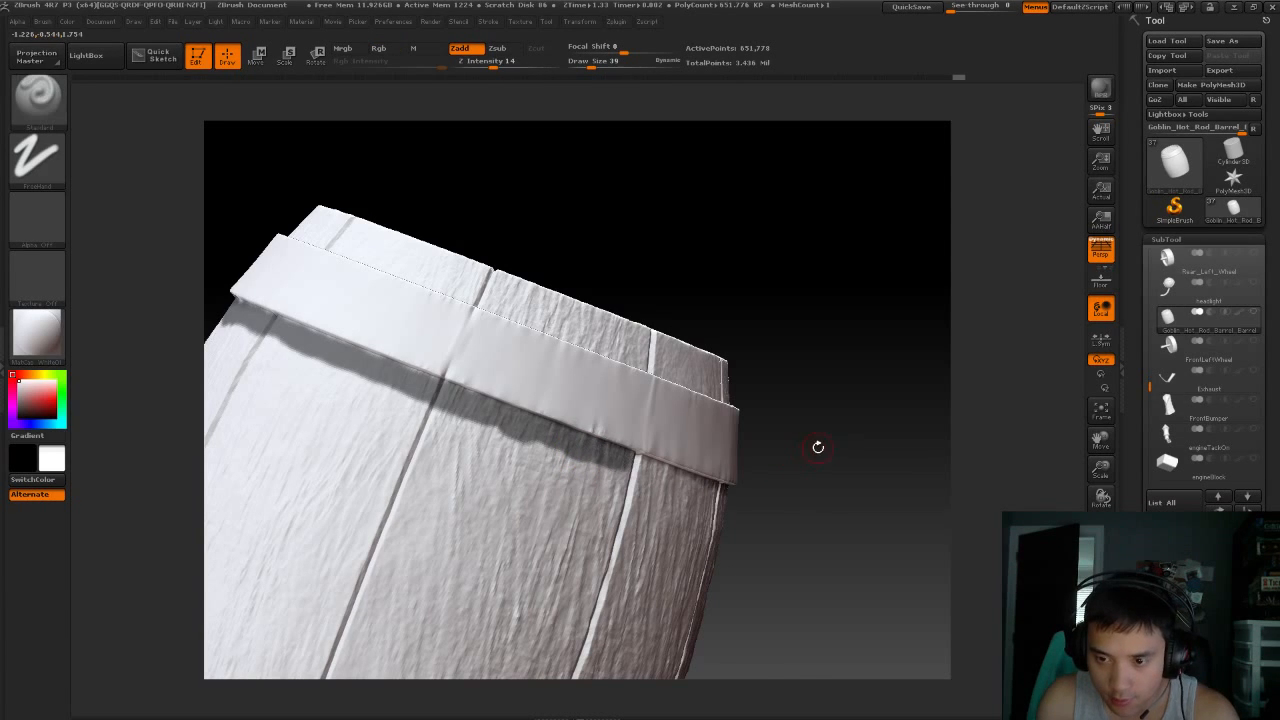
{"action": "mouse_move", "coordinate": [817, 446]}
{"action": "left_mouse_down"}
{"action": "mouse_move", "coordinate": [840, 346]}
{"action": "mouse_move", "coordinate": [734, 274]}
{"action": "left_mouse_up"}
{"action": "left_click_drag", "start_coordinate": [677, 232], "coordinate": [531, 357]}
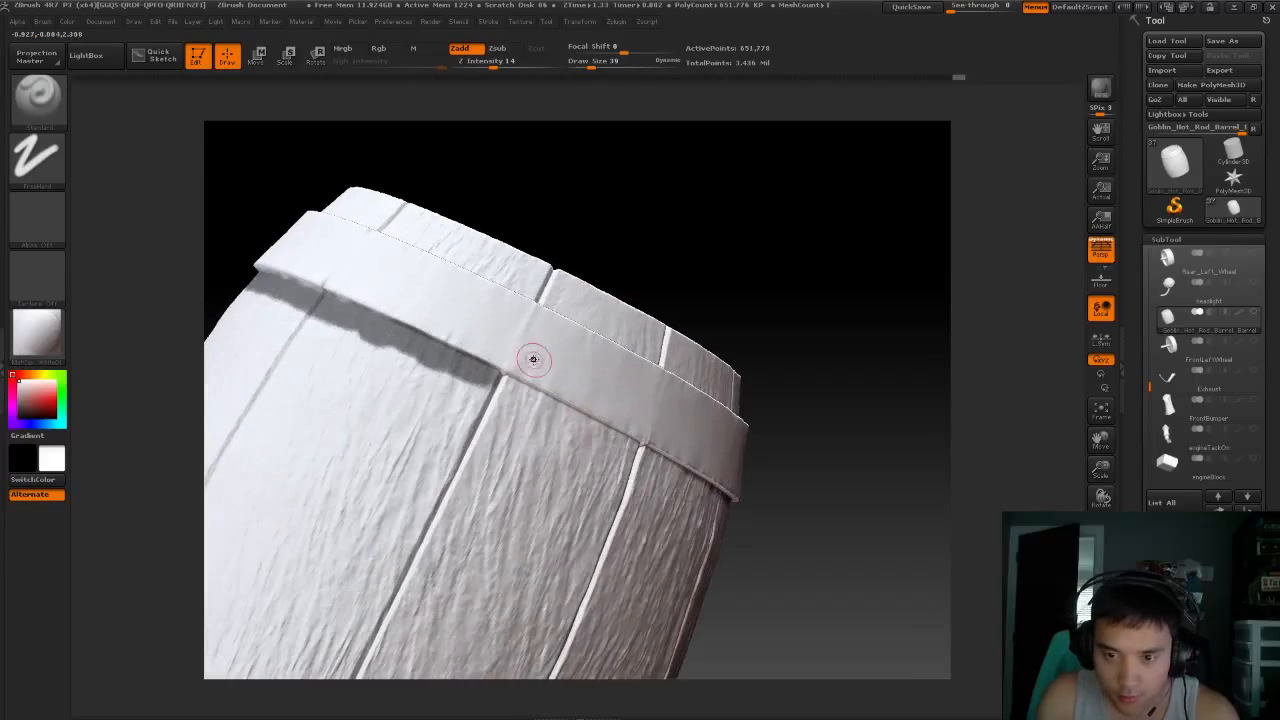
{"action": "key", "text": "shift"}
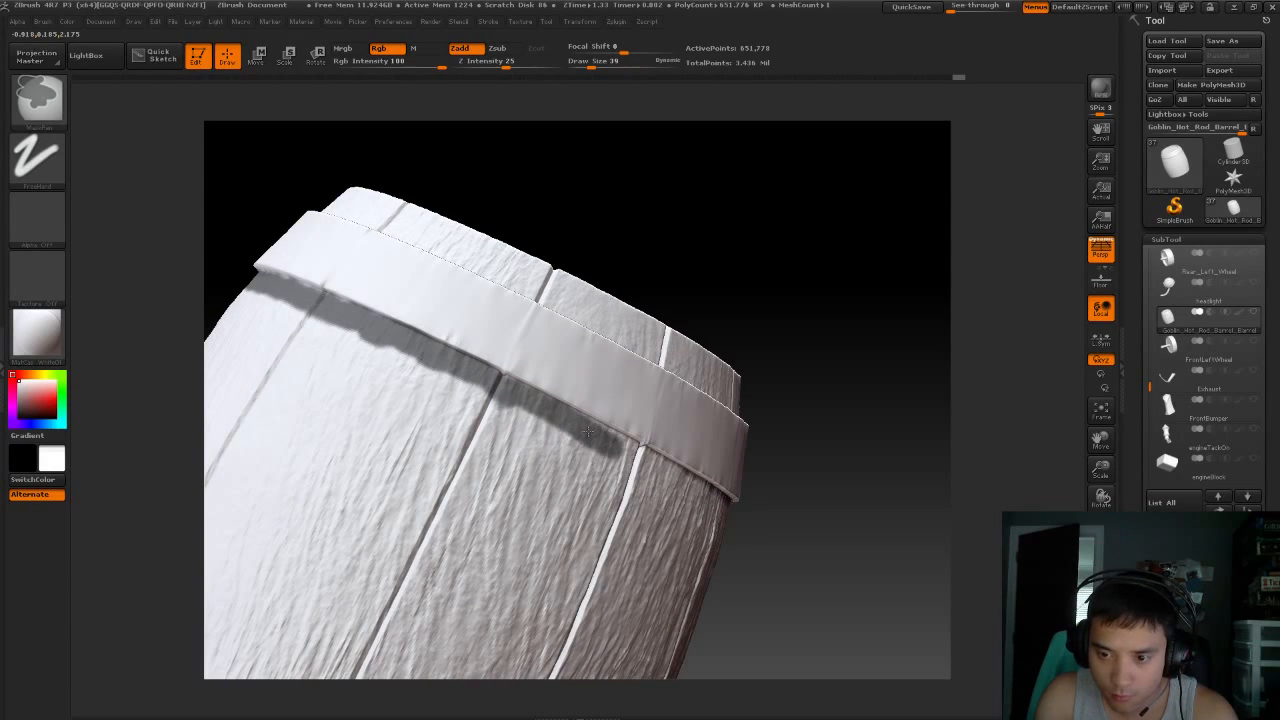
Mask the remaining staves along the raised band's inner edge until the strip joins its starting point near the flat face.
{"action": "mouse_move", "coordinate": [814, 474]}
{"action": "left_mouse_down"}
{"action": "mouse_move", "coordinate": [737, 380]}
{"action": "mouse_move", "coordinate": [685, 265]}
{"action": "left_mouse_up"}
{"action": "left_click_drag", "start_coordinate": [883, 364], "coordinate": [854, 280], "text": "alt"}
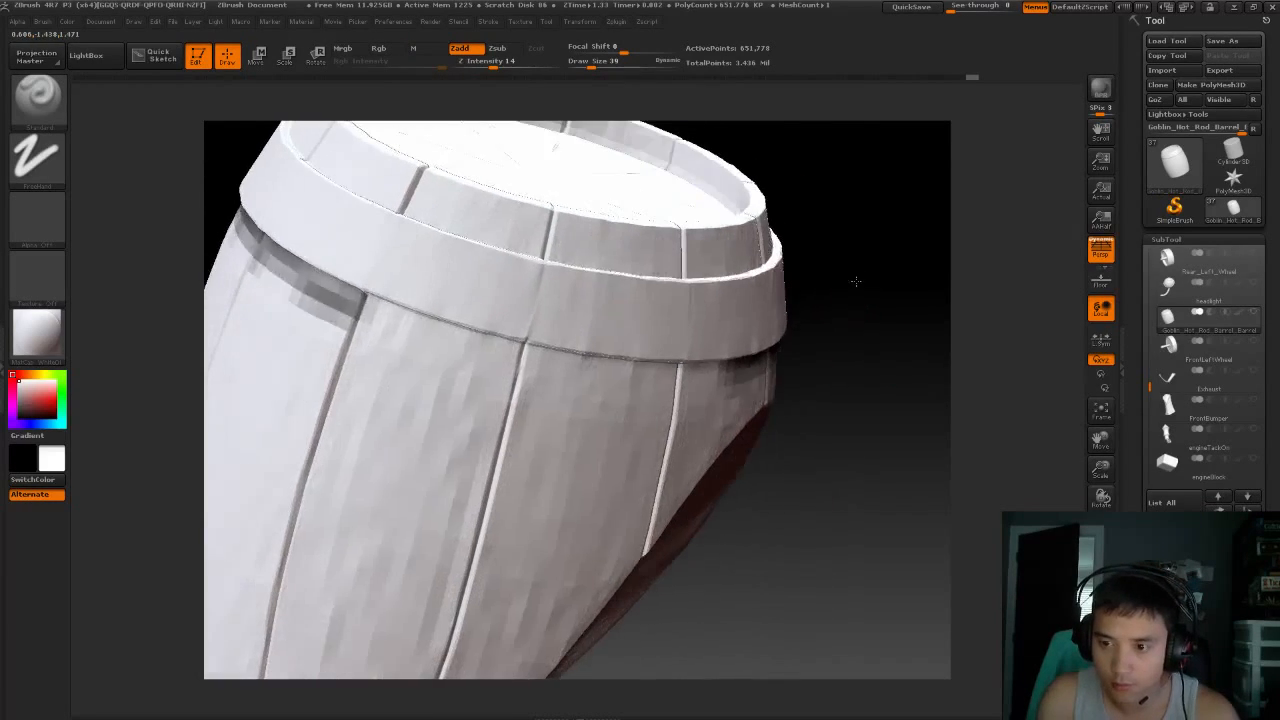
{"action": "left_click_drag", "start_coordinate": [826, 440], "coordinate": [810, 380]}
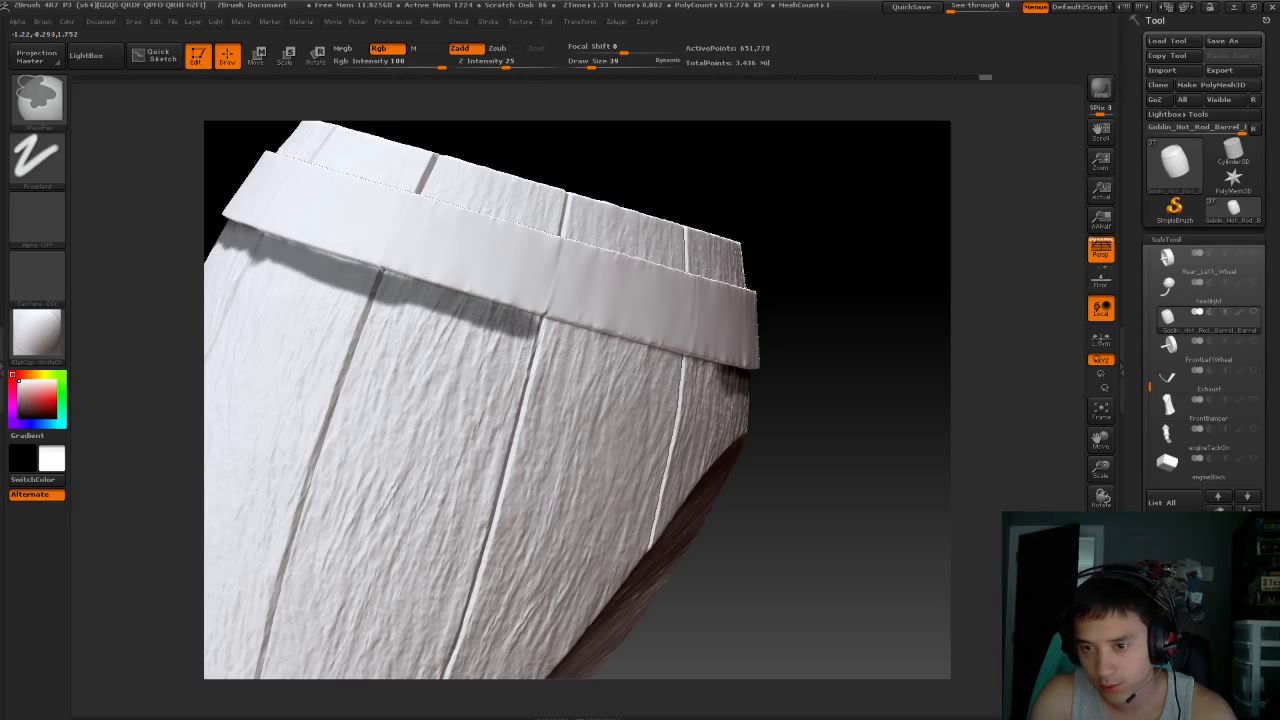
{"action": "left_click_drag", "start_coordinate": [546, 333], "coordinate": [560, 337], "text": "ctrl"}
{"action": "mouse_move", "coordinate": [877, 443]}
{"action": "left_mouse_down", "text": "alt"}
{"action": "mouse_move", "coordinate": [826, 425]}
{"action": "mouse_move", "coordinate": [772, 434]}
{"action": "left_mouse_up", "text": "alt"}
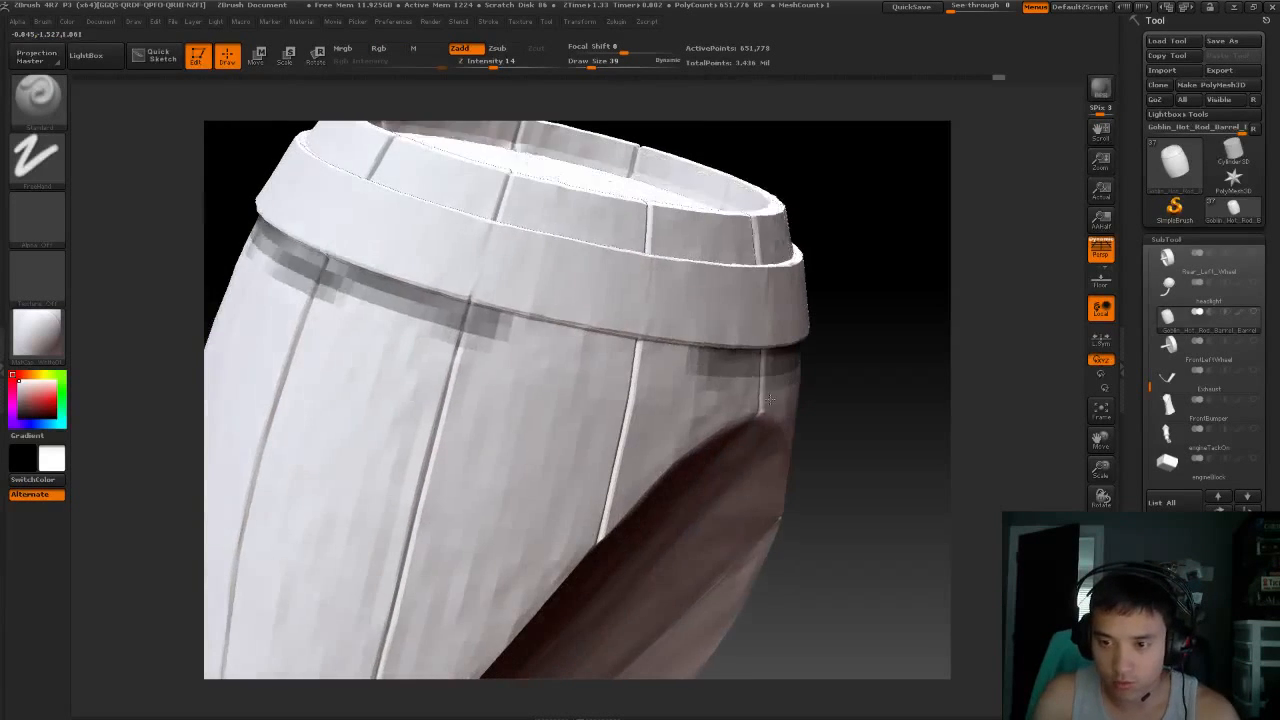
{"action": "left_click_drag", "start_coordinate": [509, 329], "coordinate": [520, 331], "text": "ctrl"}
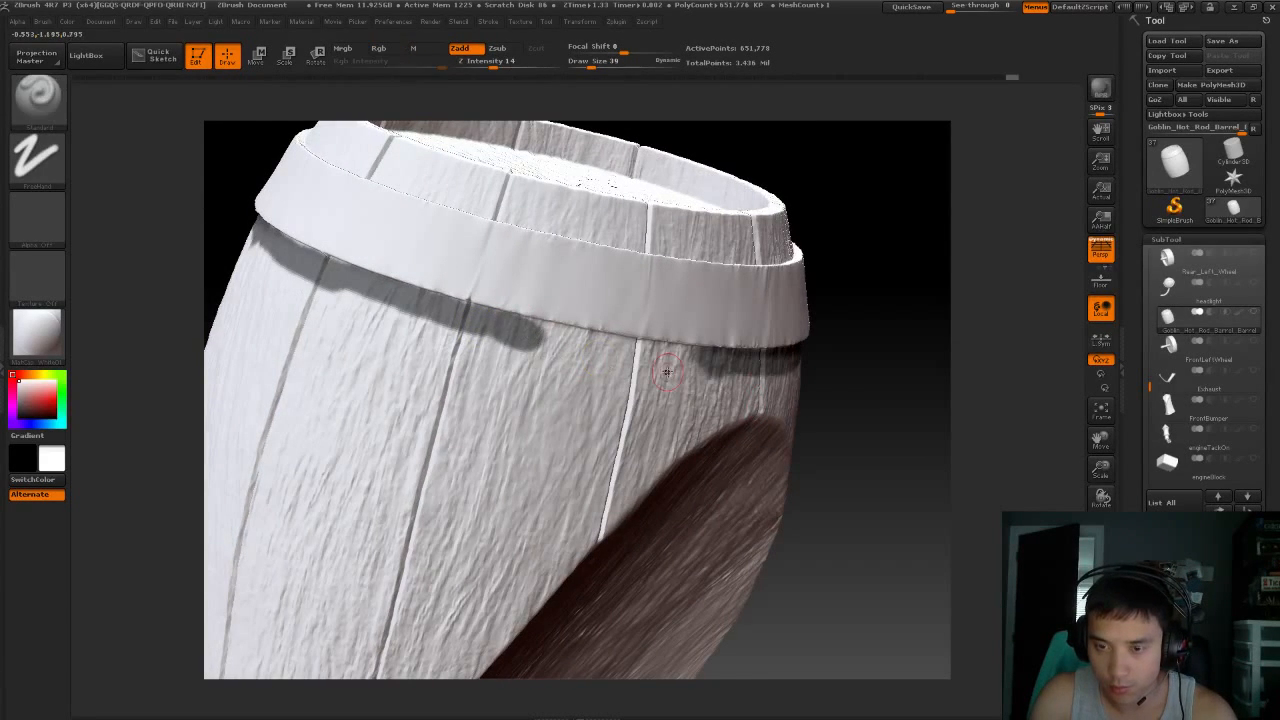
{"action": "left_click_drag", "start_coordinate": [882, 460], "coordinate": [888, 426]}
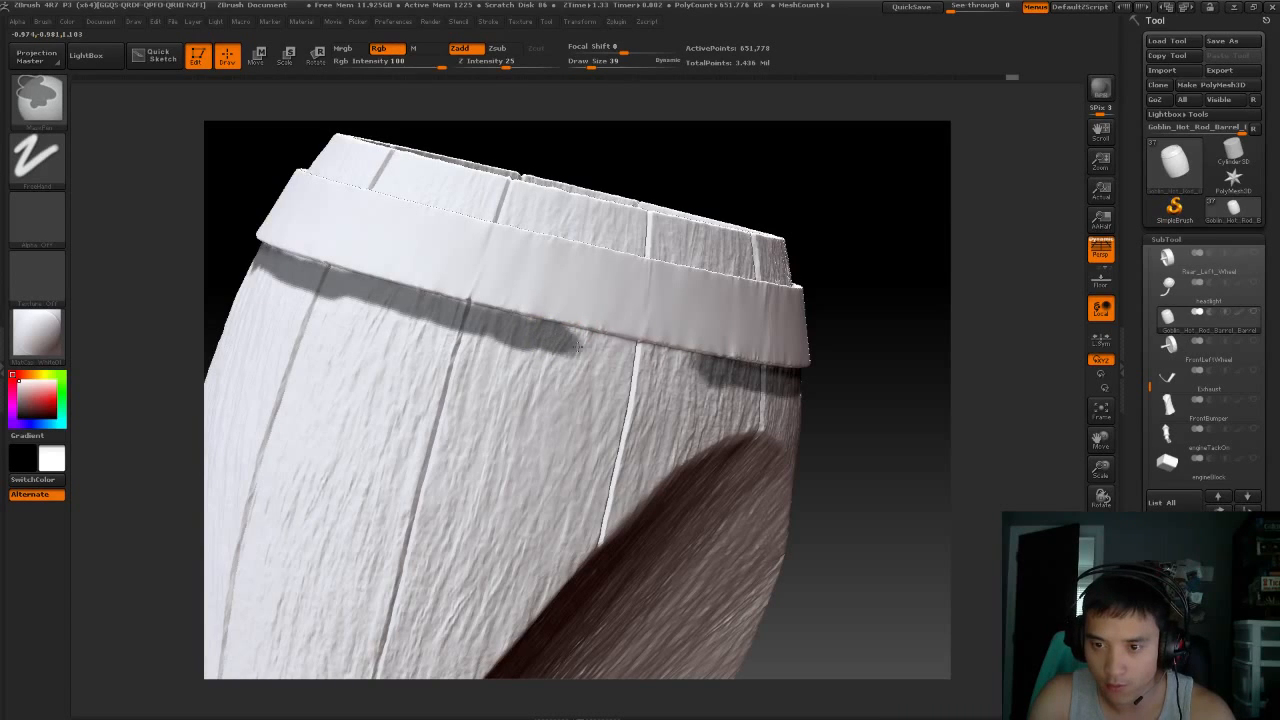
{"action": "left_click_drag", "start_coordinate": [578, 345], "coordinate": [648, 362], "text": "ctrl"}
Paint a mask strip over the short stave ends between the raised band's outer edge and the barrel rim.
{"action": "mouse_move", "coordinate": [817, 334]}
{"action": "left_mouse_down"}
{"action": "mouse_move", "coordinate": [917, 286]}
{"action": "mouse_move", "coordinate": [877, 297]}
{"action": "mouse_move", "coordinate": [814, 195]}
{"action": "mouse_move", "coordinate": [817, 212]}
{"action": "left_mouse_up"}
{"action": "left_click_drag", "start_coordinate": [551, 405], "coordinate": [655, 429], "text": "ctrl"}
{"action": "mouse_move", "coordinate": [870, 405]}
{"action": "left_mouse_down"}
{"action": "mouse_move", "coordinate": [800, 400]}
{"action": "mouse_move", "coordinate": [788, 385]}
{"action": "left_mouse_up"}
{"action": "mouse_move", "coordinate": [600, 420]}
{"action": "left_mouse_down", "text": "ctrl"}
{"action": "mouse_move", "coordinate": [572, 428]}
{"action": "mouse_move", "coordinate": [660, 410]}
{"action": "left_mouse_up", "text": "ctrl"}
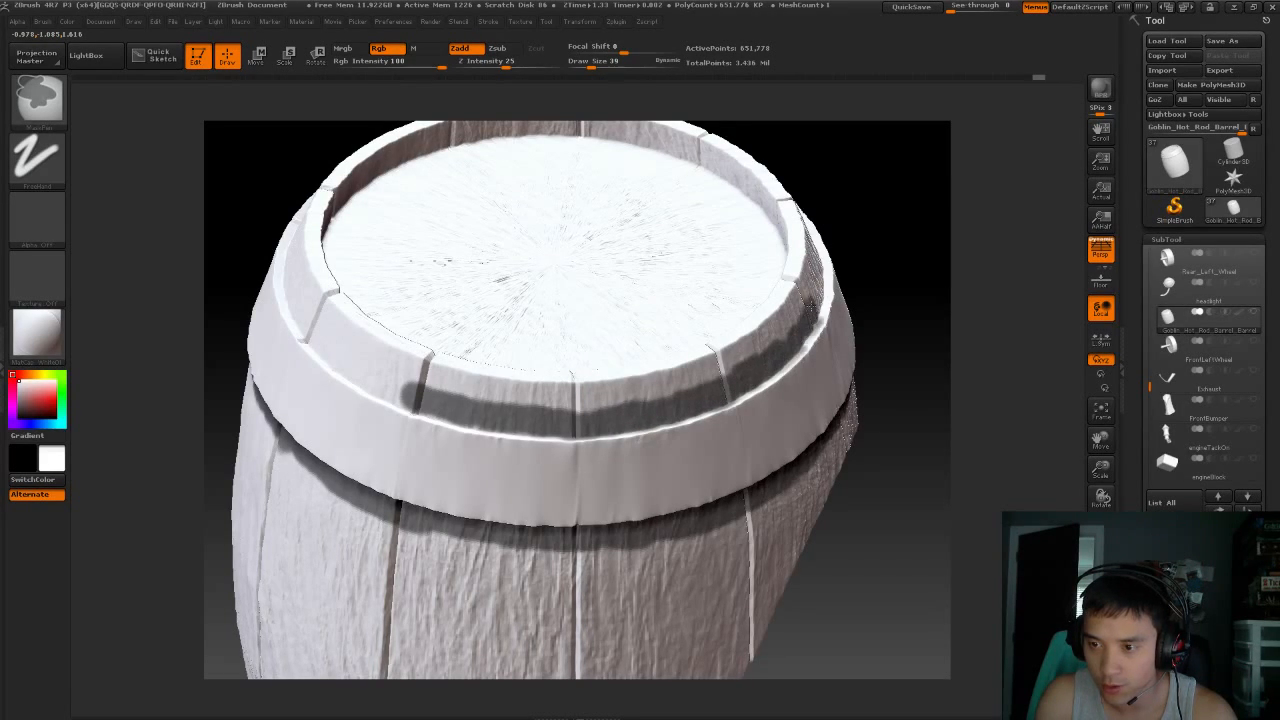
Extend the rim-side mask strip around the raised band's outer edge over the next stave ends.
{"action": "left_click_drag", "start_coordinate": [812, 305], "coordinate": [835, 240]}
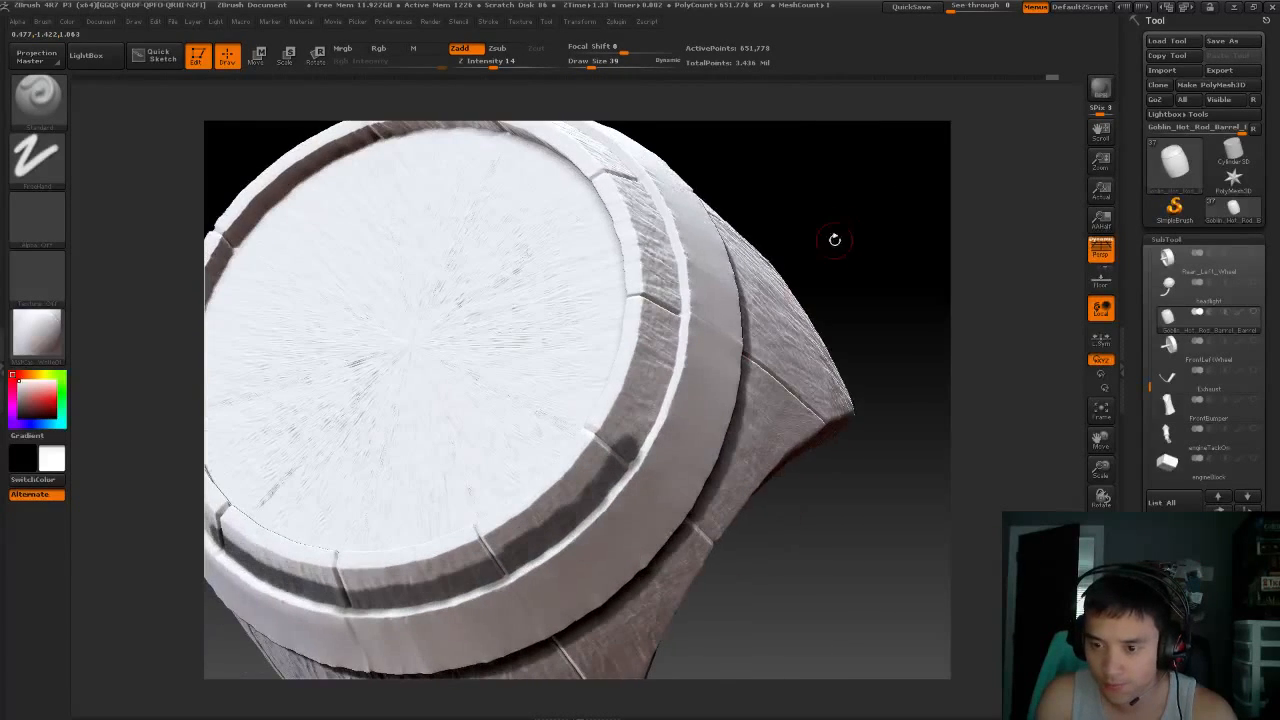
{"action": "key", "text": "ctrl"}
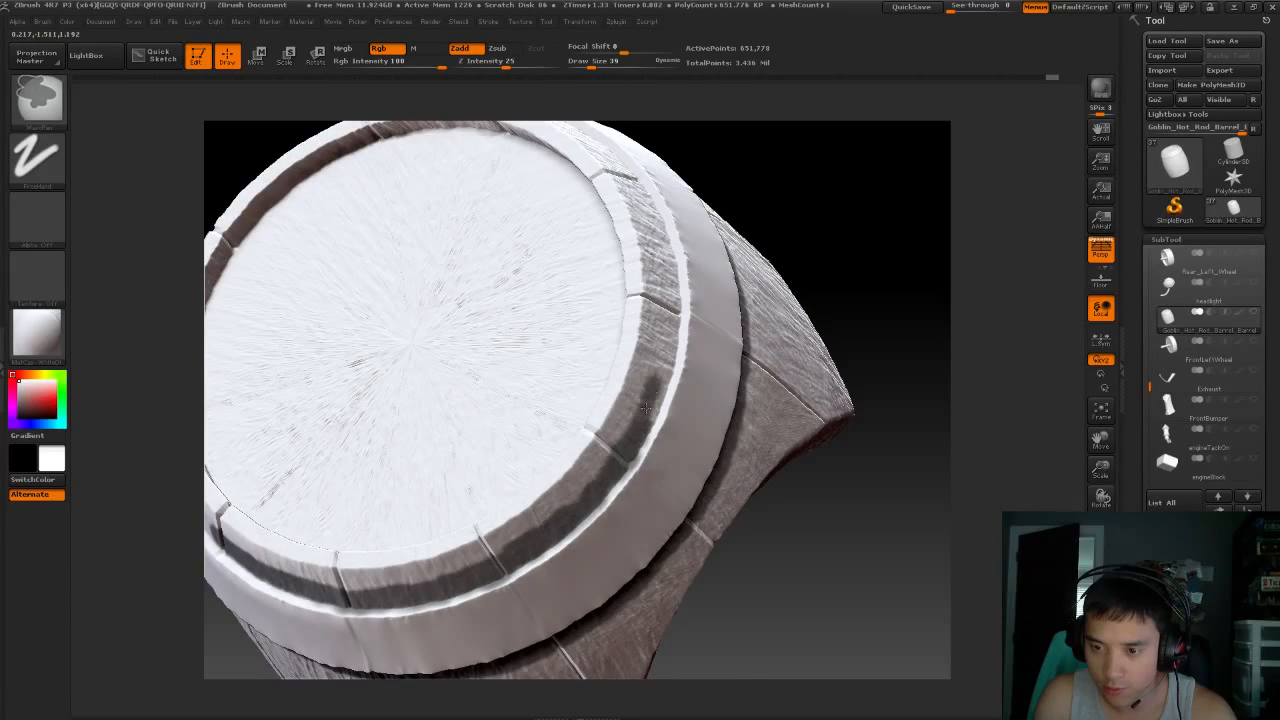
{"action": "left_click_drag", "start_coordinate": [645, 407], "coordinate": [664, 350], "text": "ctrl"}
{"action": "left_click_drag", "start_coordinate": [800, 180], "coordinate": [714, 277]}
{"action": "mouse_move", "coordinate": [575, 378]}
{"action": "left_mouse_down", "text": "ctrl"}
{"action": "mouse_move", "coordinate": [575, 418]}
{"action": "mouse_move", "coordinate": [574, 300]}
{"action": "left_mouse_up", "text": "ctrl"}
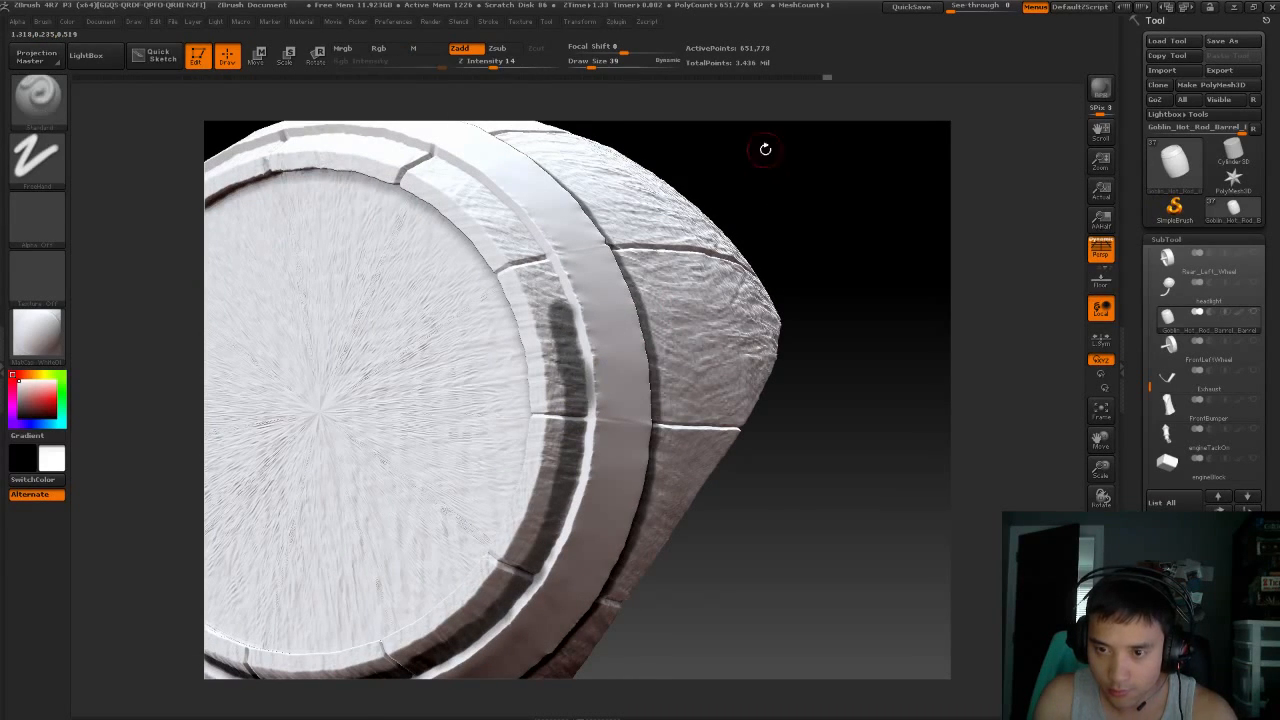
{"action": "mouse_move", "coordinate": [763, 149]}
{"action": "left_mouse_down"}
{"action": "mouse_move", "coordinate": [797, 240]}
{"action": "mouse_move", "coordinate": [787, 229]}
{"action": "mouse_move", "coordinate": [720, 285]}
{"action": "left_mouse_up"}
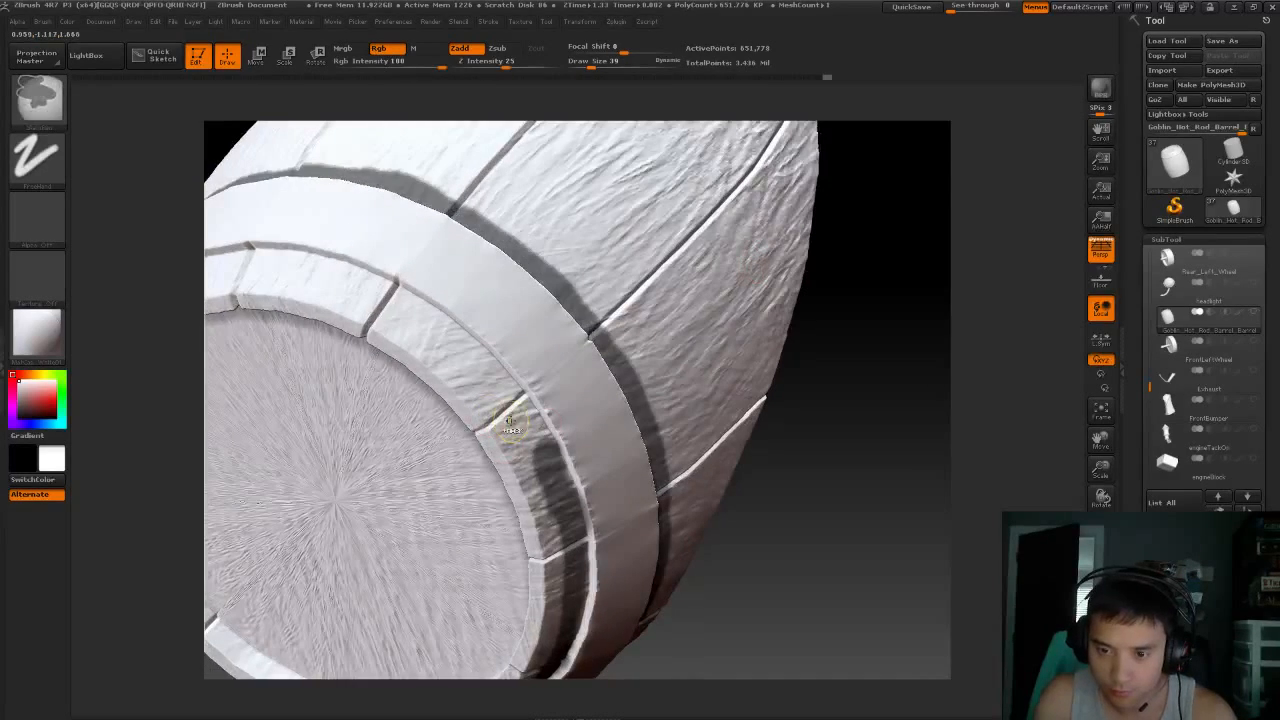
{"action": "left_click_drag", "start_coordinate": [514, 418], "coordinate": [502, 390], "text": "ctrl"}
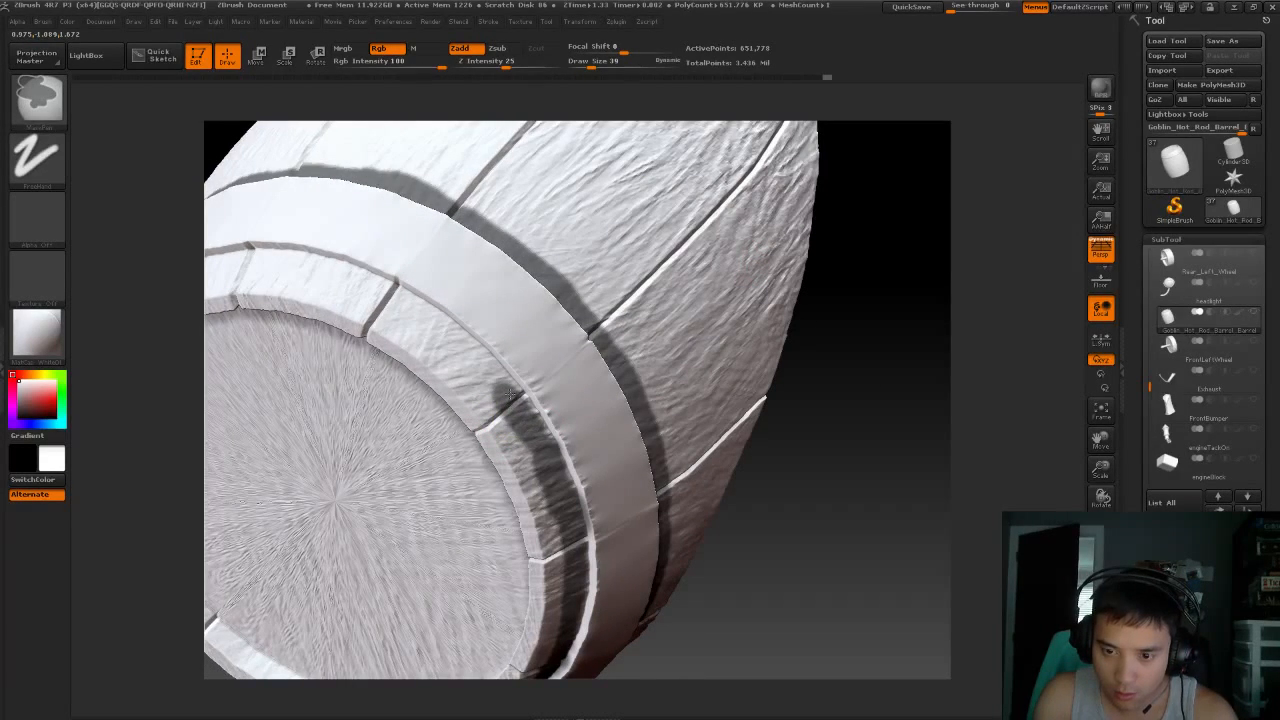
Mask two further stave ends on the rim side, directly against the raised band's outer edge.
{"action": "left_click_drag", "start_coordinate": [823, 373], "coordinate": [881, 438], "text": "alt"}
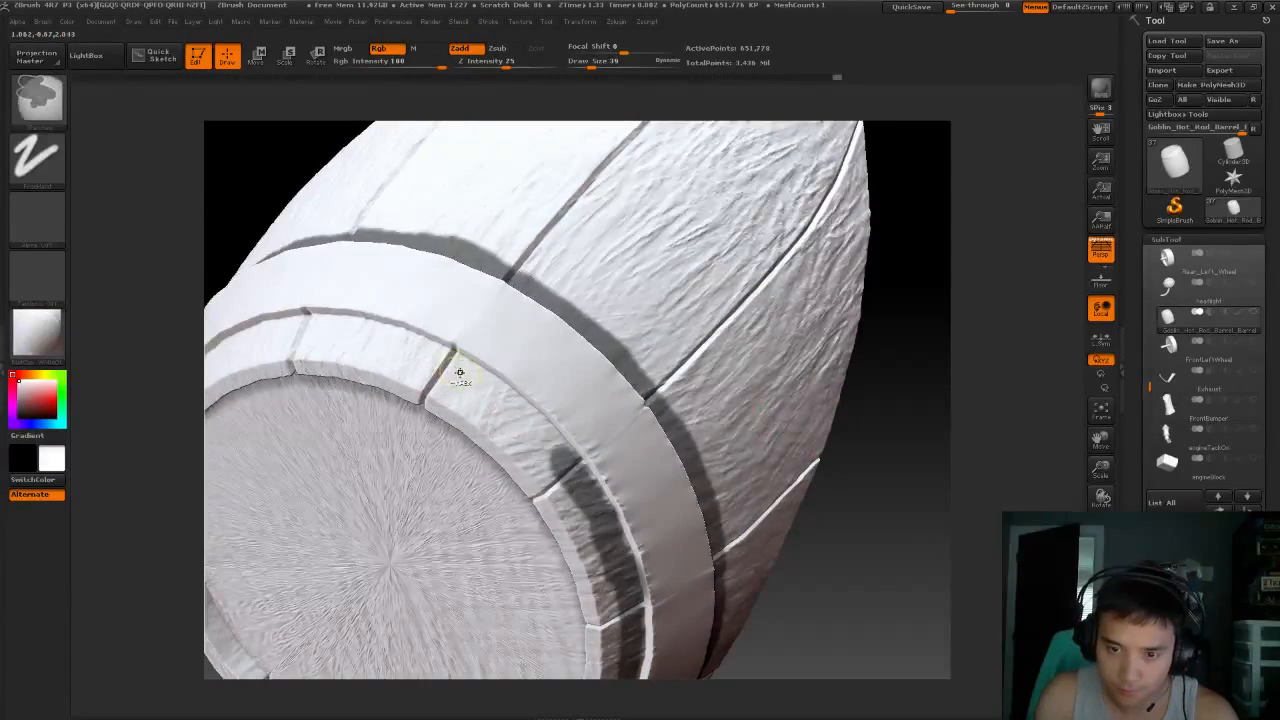
{"action": "left_click_drag", "start_coordinate": [459, 370], "coordinate": [513, 407], "text": "ctrl"}
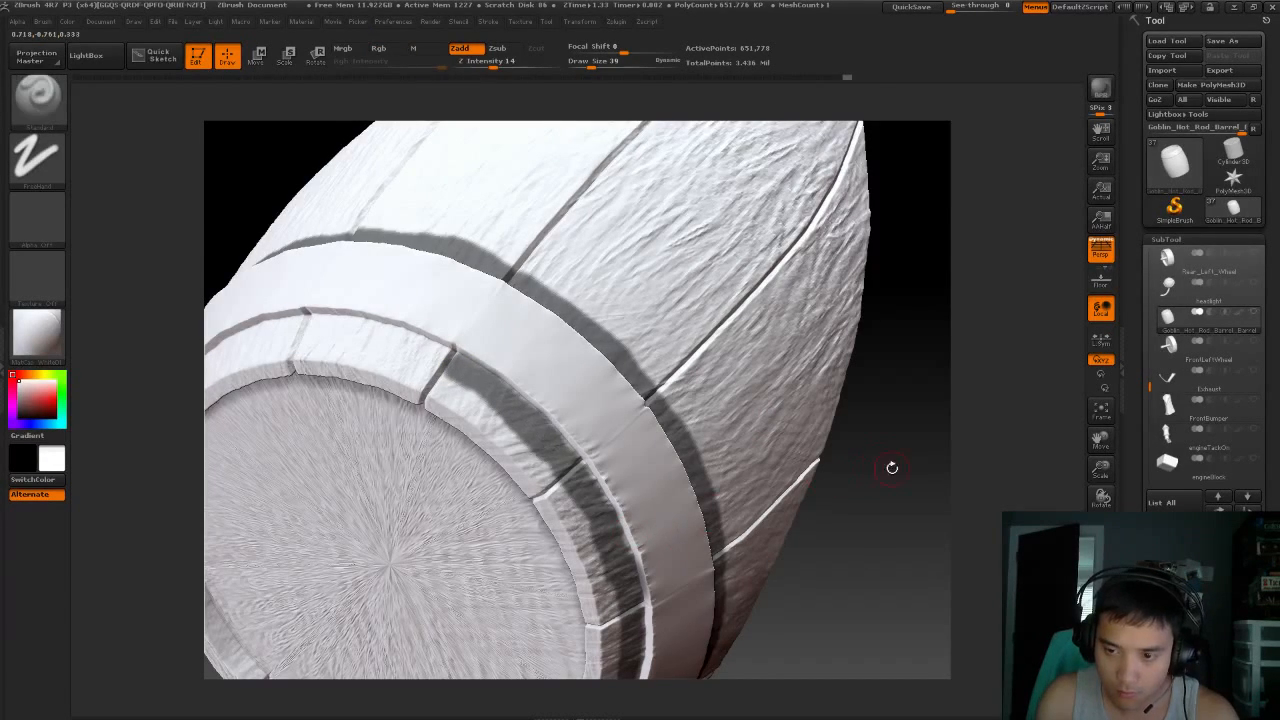
{"action": "mouse_move", "coordinate": [891, 463]}
{"action": "left_mouse_down"}
{"action": "mouse_move", "coordinate": [766, 329]}
{"action": "mouse_move", "coordinate": [643, 331]}
{"action": "left_mouse_up"}
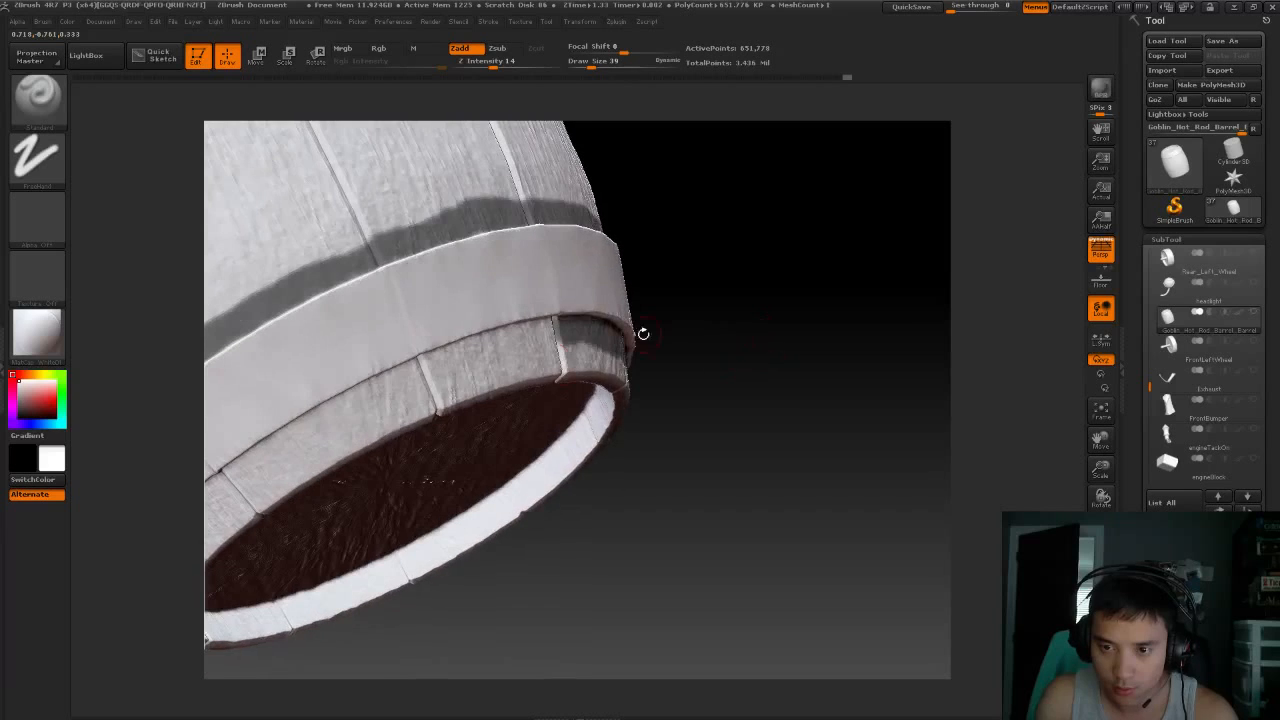
{"action": "left_click_drag", "start_coordinate": [786, 369], "coordinate": [646, 358]}
{"action": "key", "text": "ctrl"}
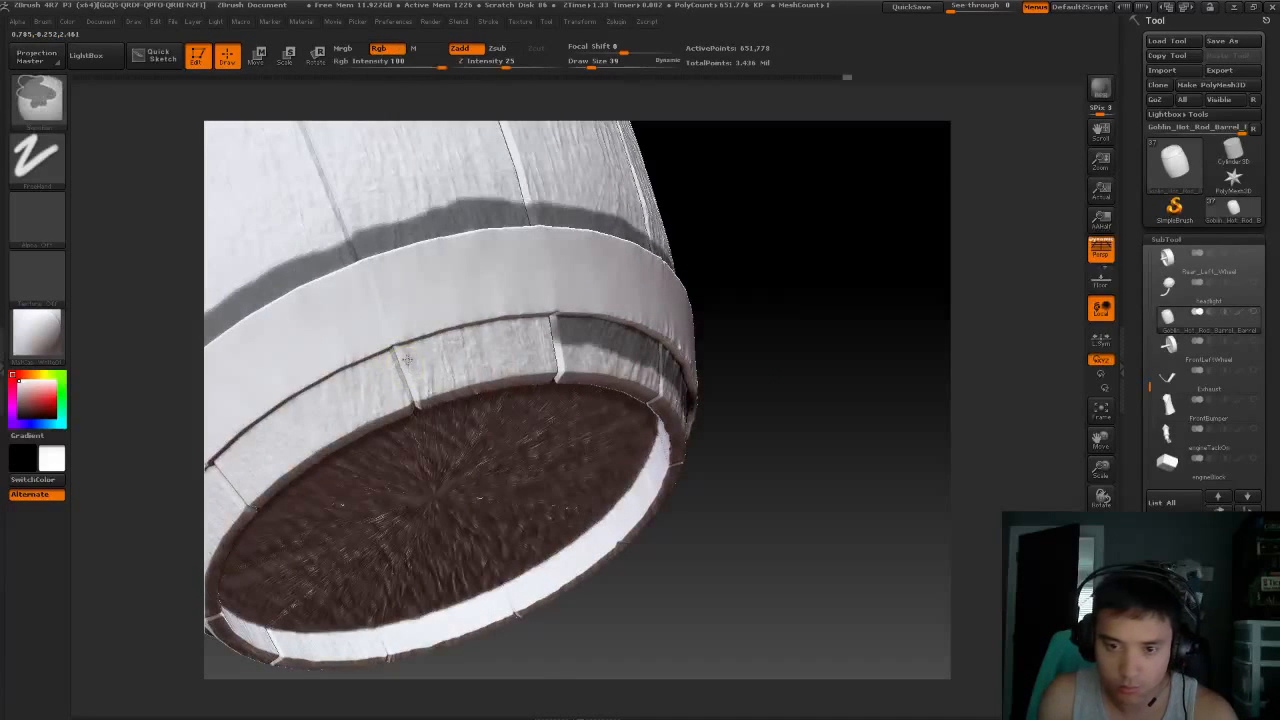
{"action": "left_click_drag", "start_coordinate": [410, 358], "coordinate": [538, 334], "text": "ctrl"}
Continue the rim-side mask over the following stave end, filling it back to its plank groove.
{"action": "left_click_drag", "start_coordinate": [732, 482], "coordinate": [838, 409], "text": "alt"}
{"action": "mouse_move", "coordinate": [829, 535]}
{"action": "left_mouse_down"}
{"action": "mouse_move", "coordinate": [794, 554]}
{"action": "mouse_move", "coordinate": [720, 537]}
{"action": "mouse_move", "coordinate": [765, 455]}
{"action": "mouse_move", "coordinate": [795, 463]}
{"action": "left_mouse_up"}
{"action": "left_click_drag", "start_coordinate": [481, 292], "coordinate": [598, 230], "text": "ctrl"}
{"action": "left_click_drag", "start_coordinate": [775, 466], "coordinate": [831, 400], "text": "alt"}
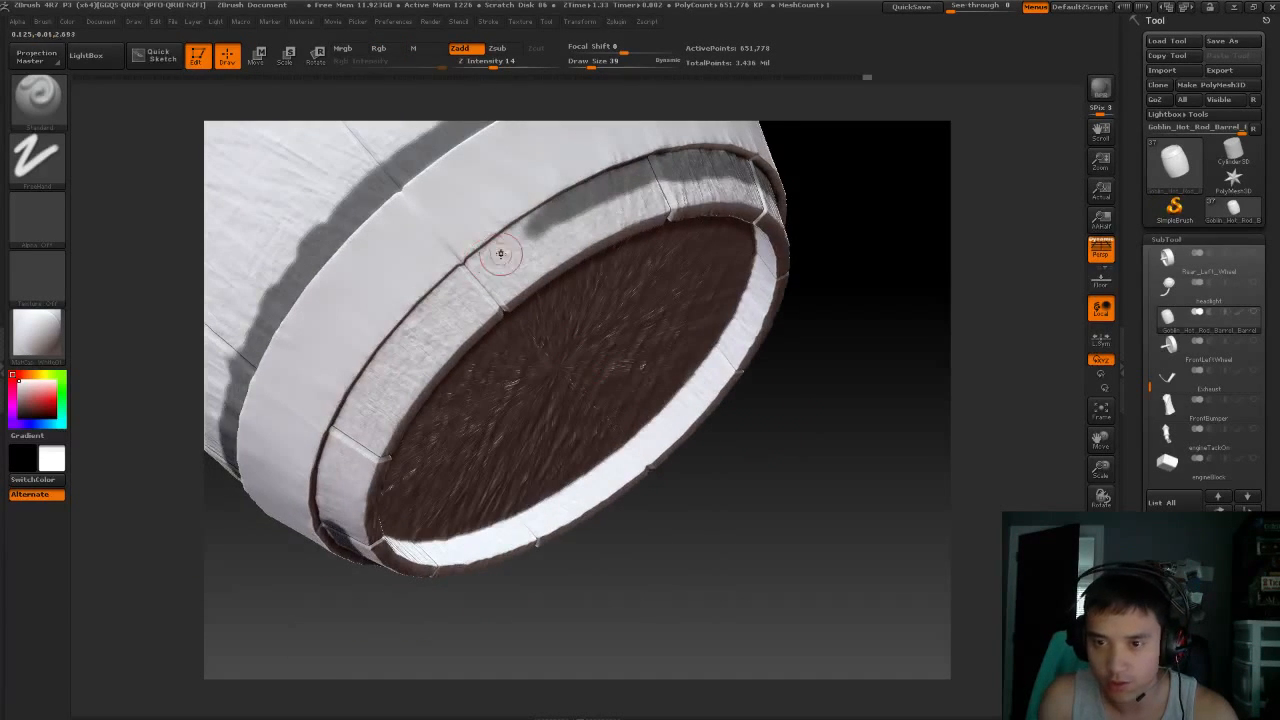
{"action": "left_click_drag", "start_coordinate": [472, 266], "coordinate": [514, 236], "text": "ctrl"}
Close the rim-side mask ring by masking the last bare stave ends beside the raised band.
{"action": "left_click_drag", "start_coordinate": [772, 472], "coordinate": [721, 375]}
{"action": "left_click_drag", "start_coordinate": [772, 387], "coordinate": [806, 397], "text": "alt"}
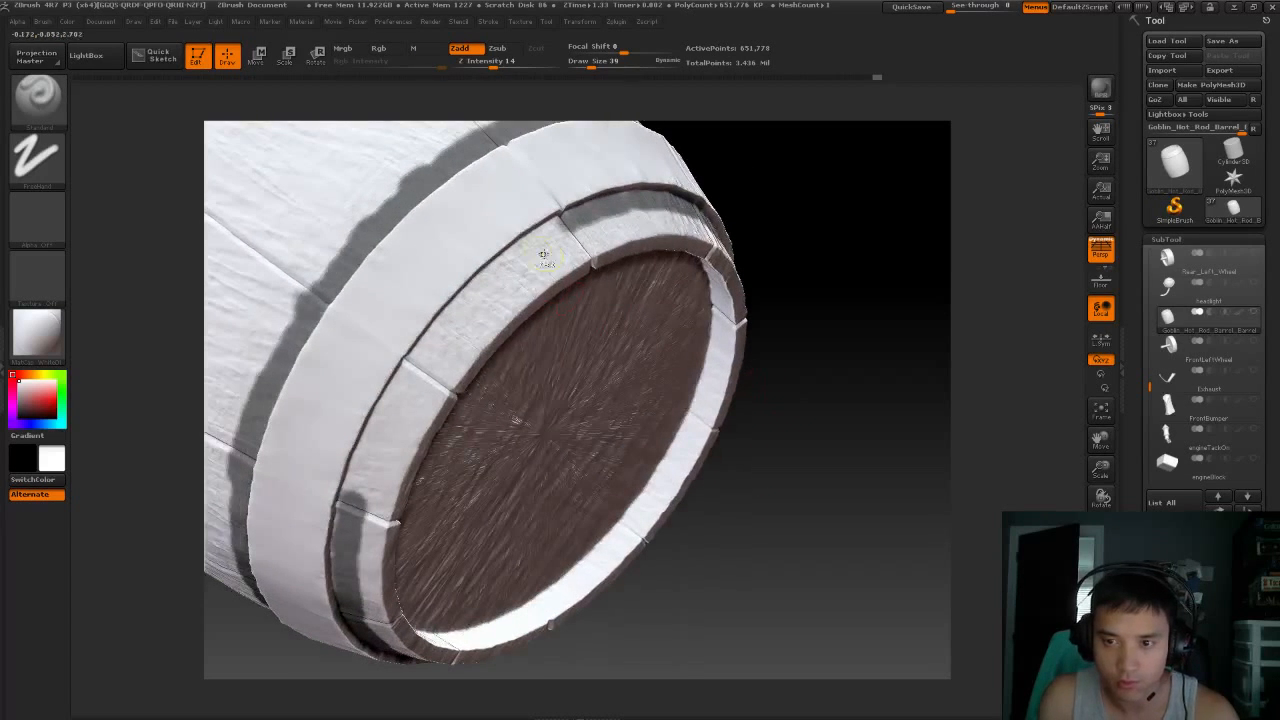
{"action": "mouse_move", "coordinate": [511, 266]}
{"action": "left_mouse_down", "text": "ctrl"}
{"action": "mouse_move", "coordinate": [534, 245]}
{"action": "mouse_move", "coordinate": [390, 395]}
{"action": "mouse_move", "coordinate": [348, 486]}
{"action": "left_mouse_up", "text": "ctrl"}
{"action": "mouse_move", "coordinate": [881, 331]}
{"action": "left_mouse_down"}
{"action": "mouse_move", "coordinate": [786, 331]}
{"action": "mouse_move", "coordinate": [814, 334]}
{"action": "mouse_move", "coordinate": [766, 271]}
{"action": "mouse_move", "coordinate": [700, 329]}
{"action": "mouse_move", "coordinate": [757, 251]}
{"action": "mouse_move", "coordinate": [812, 252]}
{"action": "mouse_move", "coordinate": [847, 225]}
{"action": "left_mouse_up"}
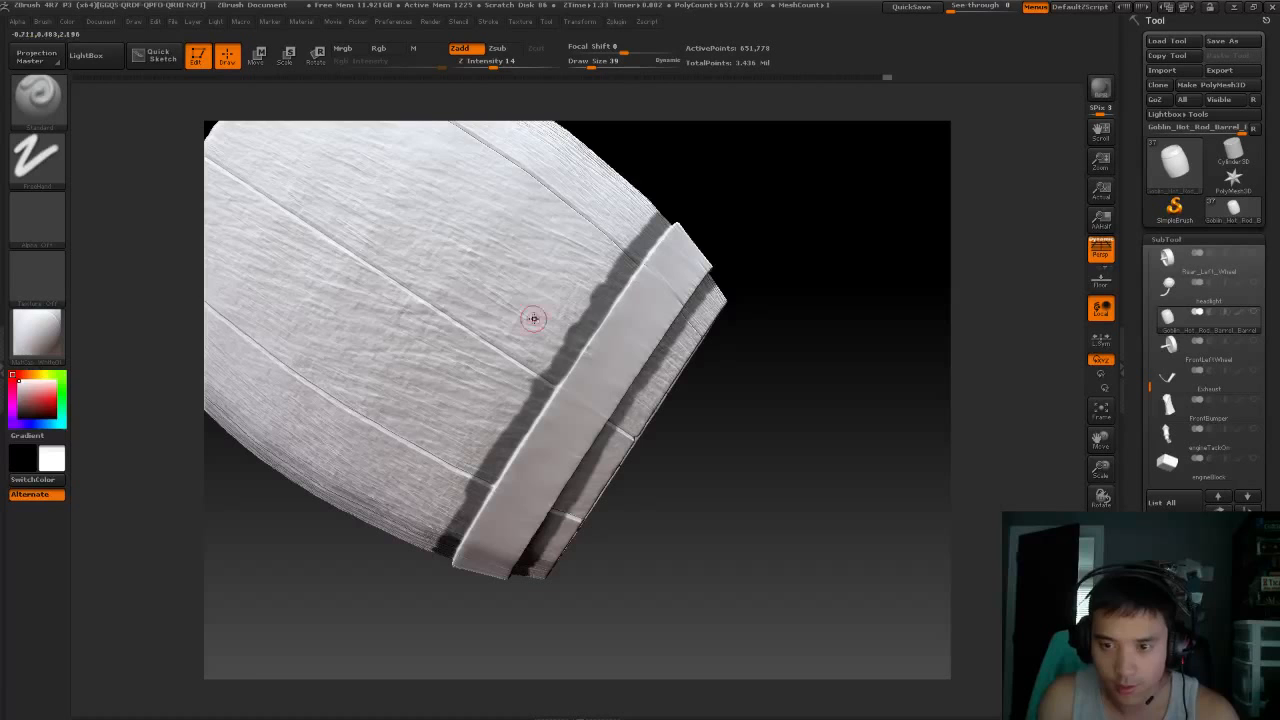
Switch the Standard brush's stroke type to DragRect.
{"action": "left_click", "coordinate": [44, 158]}
{"action": "left_click", "coordinate": [171, 168]}
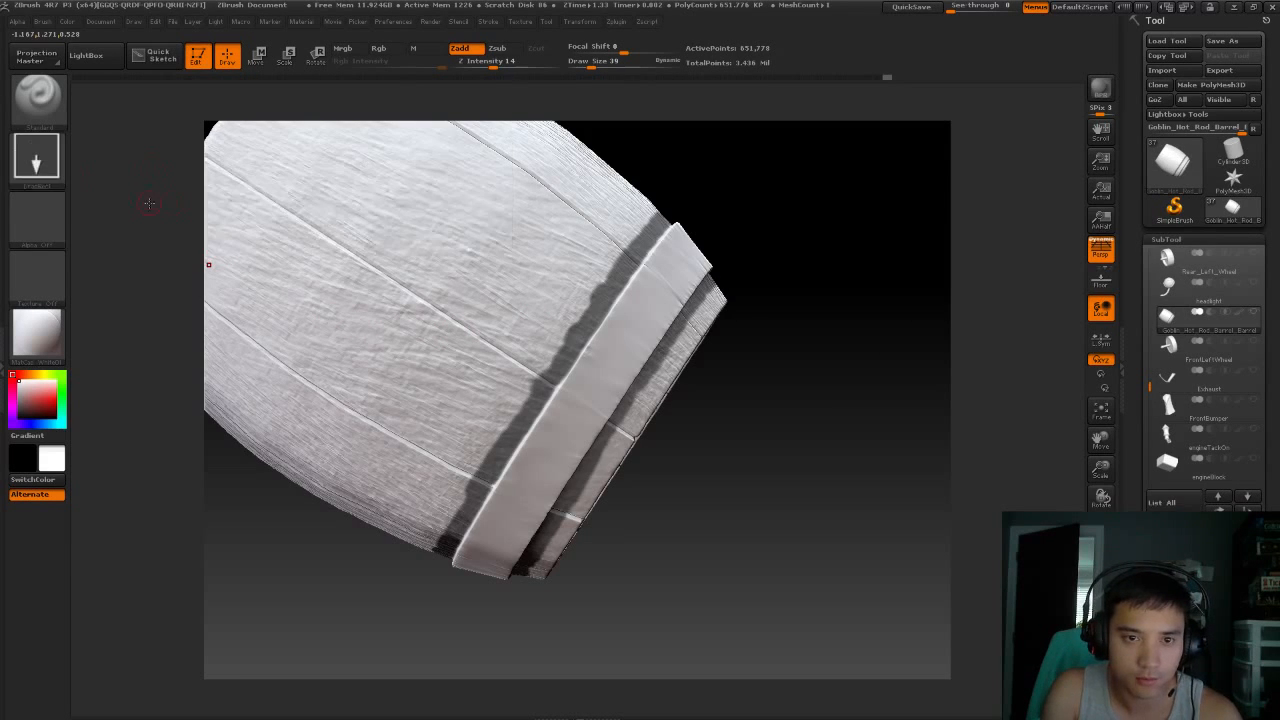
{"action": "left_click", "coordinate": [44, 218]}
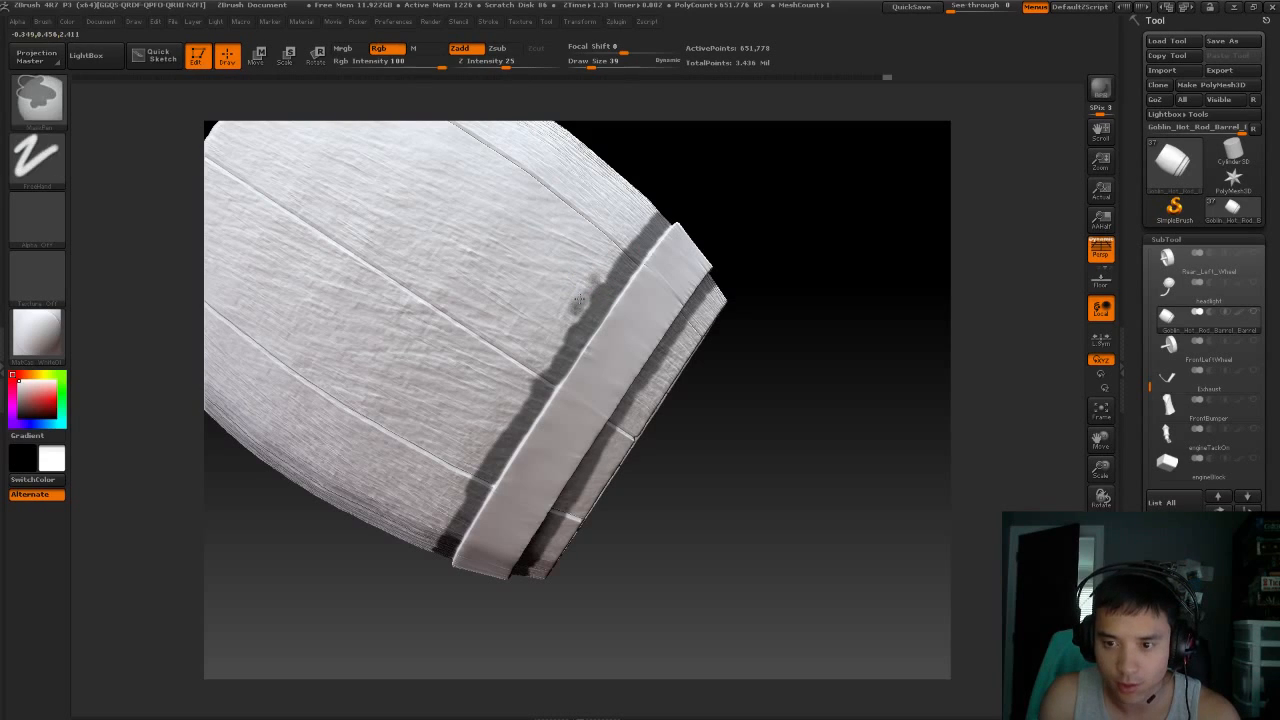
Set the draw size to 126 and widen the mask over the staves on the raised band's inner side.
{"action": "key", "text": "space"}
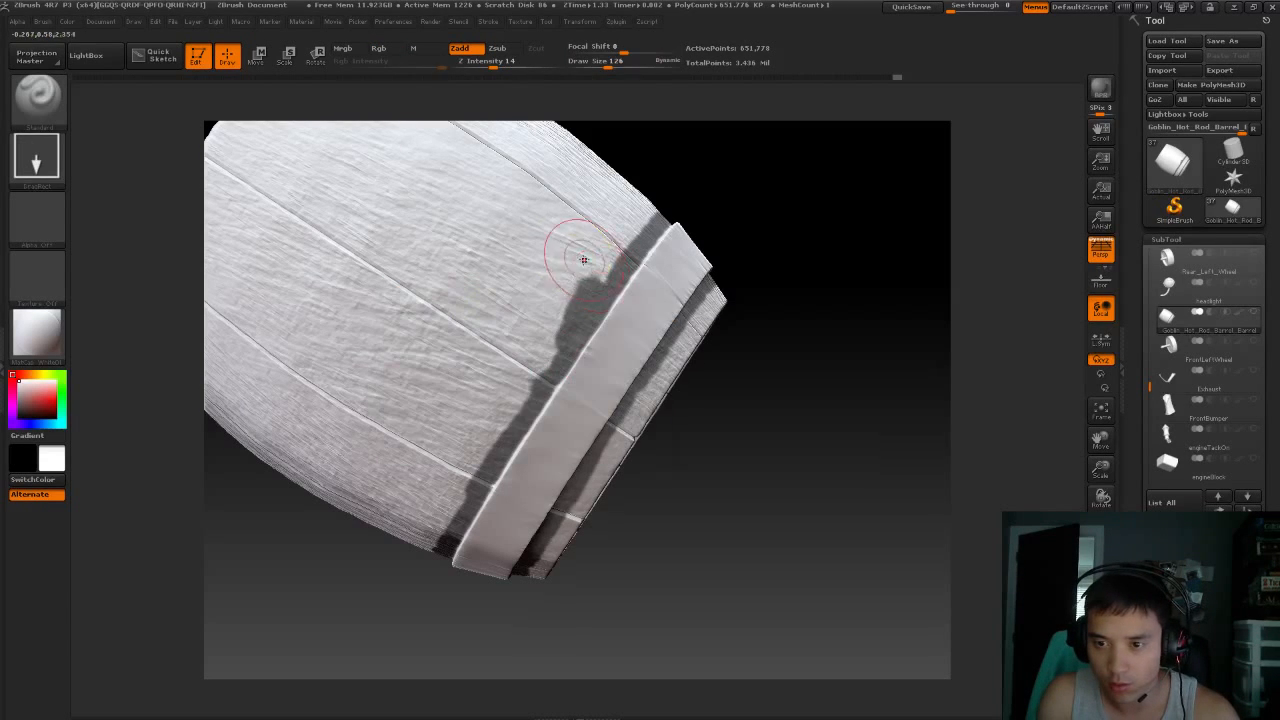
{"action": "mouse_move", "coordinate": [586, 257]}
{"action": "left_mouse_down", "text": "ctrl"}
{"action": "mouse_move", "coordinate": [557, 322]}
{"action": "mouse_move", "coordinate": [590, 215]}
{"action": "mouse_move", "coordinate": [505, 370]}
{"action": "mouse_move", "coordinate": [405, 500]}
{"action": "left_mouse_up", "text": "ctrl"}
{"action": "left_click_drag", "start_coordinate": [883, 391], "coordinate": [816, 357]}
{"action": "left_click_drag", "start_coordinate": [818, 411], "coordinate": [523, 357]}
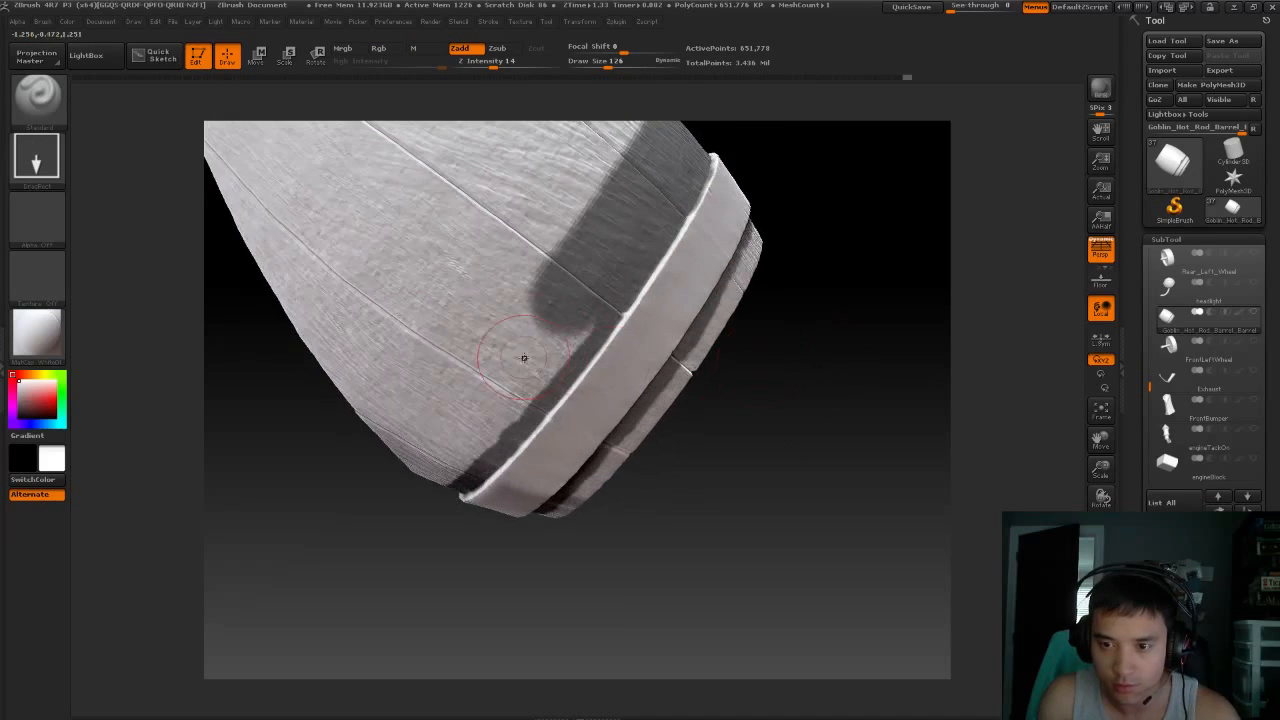
{"action": "left_click_drag", "start_coordinate": [822, 300], "coordinate": [683, 251]}
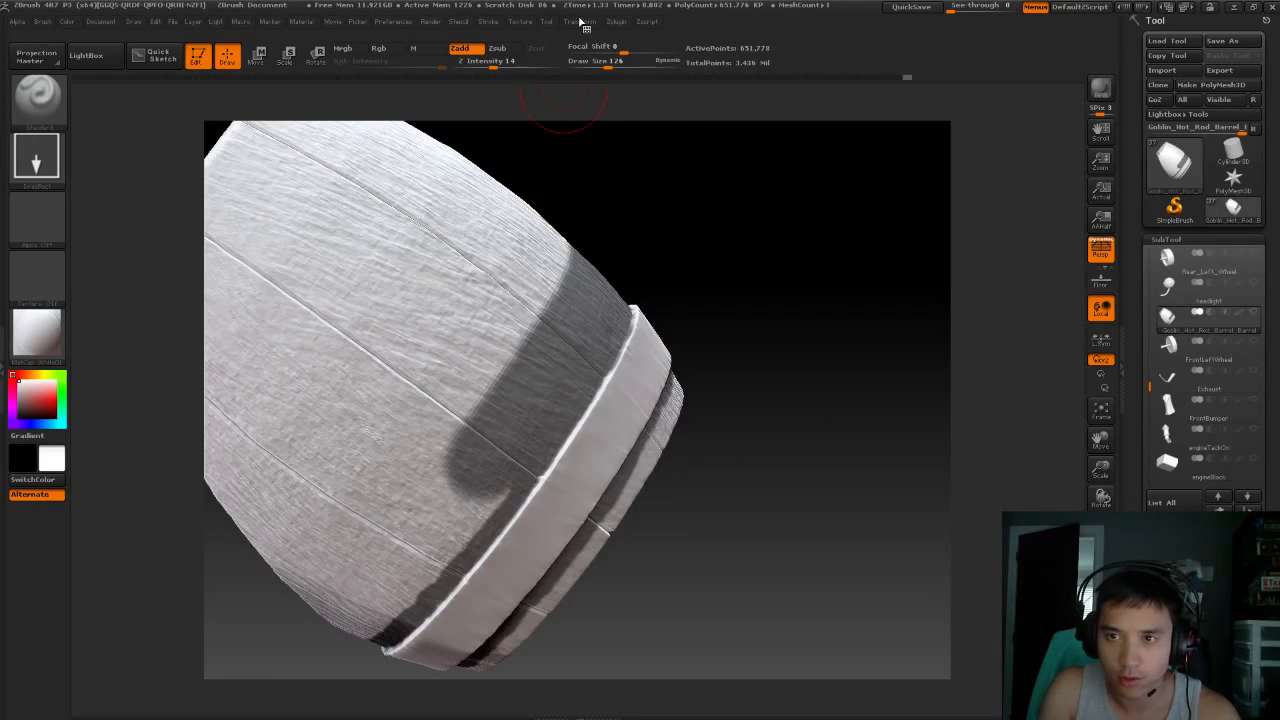
{"action": "left_click", "coordinate": [580, 21]}
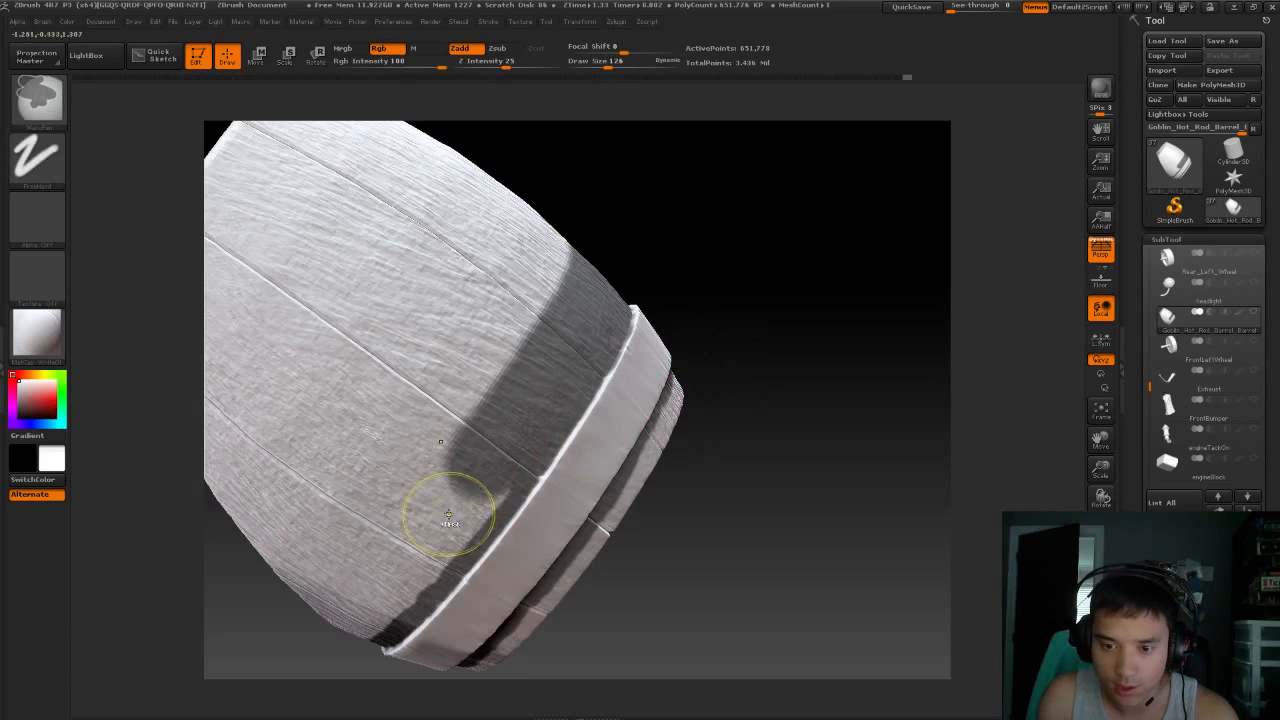
{"action": "mouse_move", "coordinate": [430, 514]}
{"action": "left_mouse_down", "text": "ctrl"}
{"action": "mouse_move", "coordinate": [428, 530]}
{"action": "mouse_move", "coordinate": [450, 530]}
{"action": "mouse_move", "coordinate": [357, 630]}
{"action": "left_mouse_up", "text": "ctrl"}
Carry the widened mask around the barrel body over the next staves and extend it farther from the raised band.
{"action": "mouse_move", "coordinate": [766, 211]}
{"action": "left_mouse_down"}
{"action": "mouse_move", "coordinate": [846, 260]}
{"action": "mouse_move", "coordinate": [649, 429]}
{"action": "left_mouse_up"}
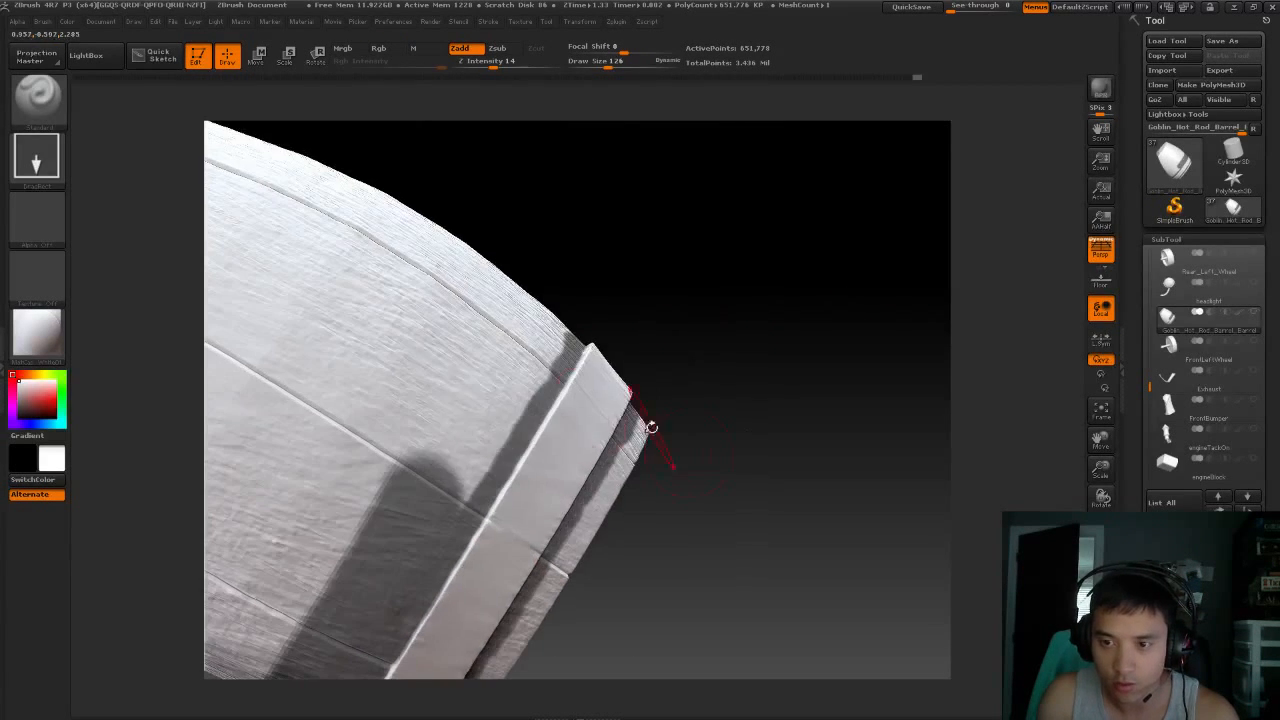
{"action": "mouse_move", "coordinate": [460, 453]}
{"action": "left_mouse_down", "text": "ctrl"}
{"action": "mouse_move", "coordinate": [474, 368]}
{"action": "mouse_move", "coordinate": [450, 420]}
{"action": "mouse_move", "coordinate": [494, 394]}
{"action": "mouse_move", "coordinate": [560, 300]}
{"action": "left_mouse_up", "text": "ctrl"}
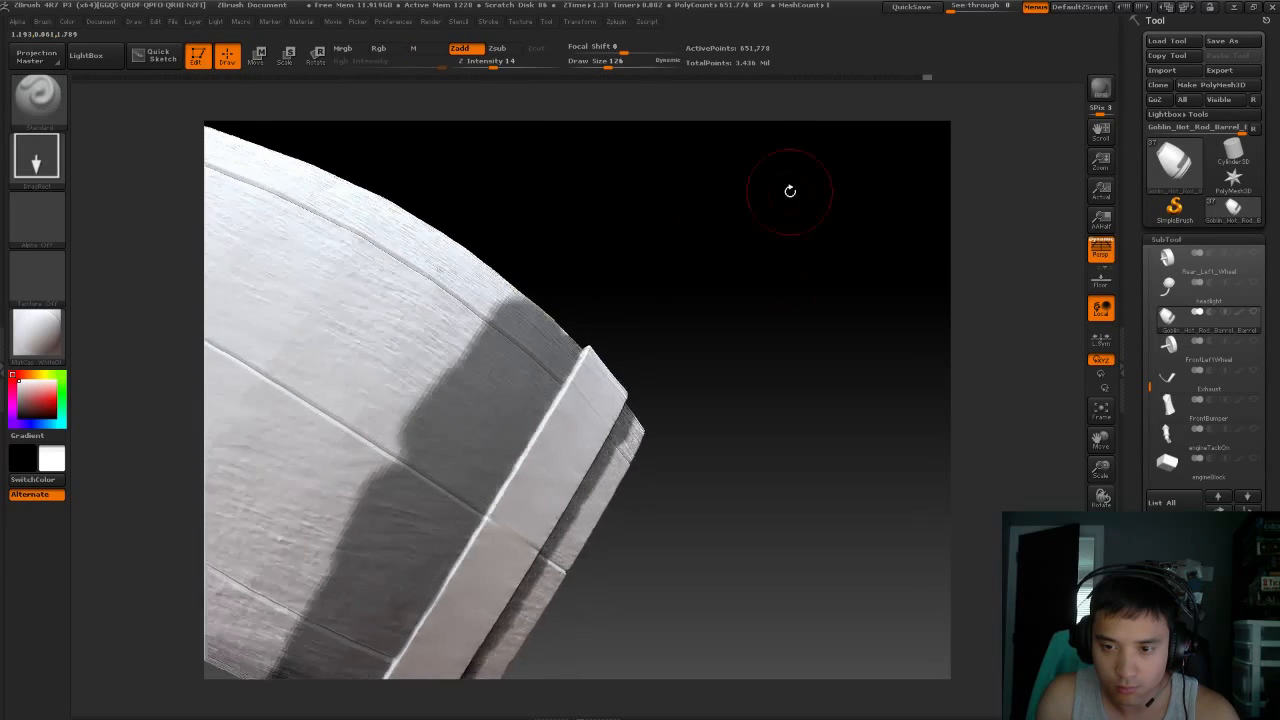
{"action": "mouse_move", "coordinate": [789, 191]}
{"action": "left_mouse_down"}
{"action": "mouse_move", "coordinate": [811, 176]}
{"action": "mouse_move", "coordinate": [609, 349]}
{"action": "left_mouse_up"}
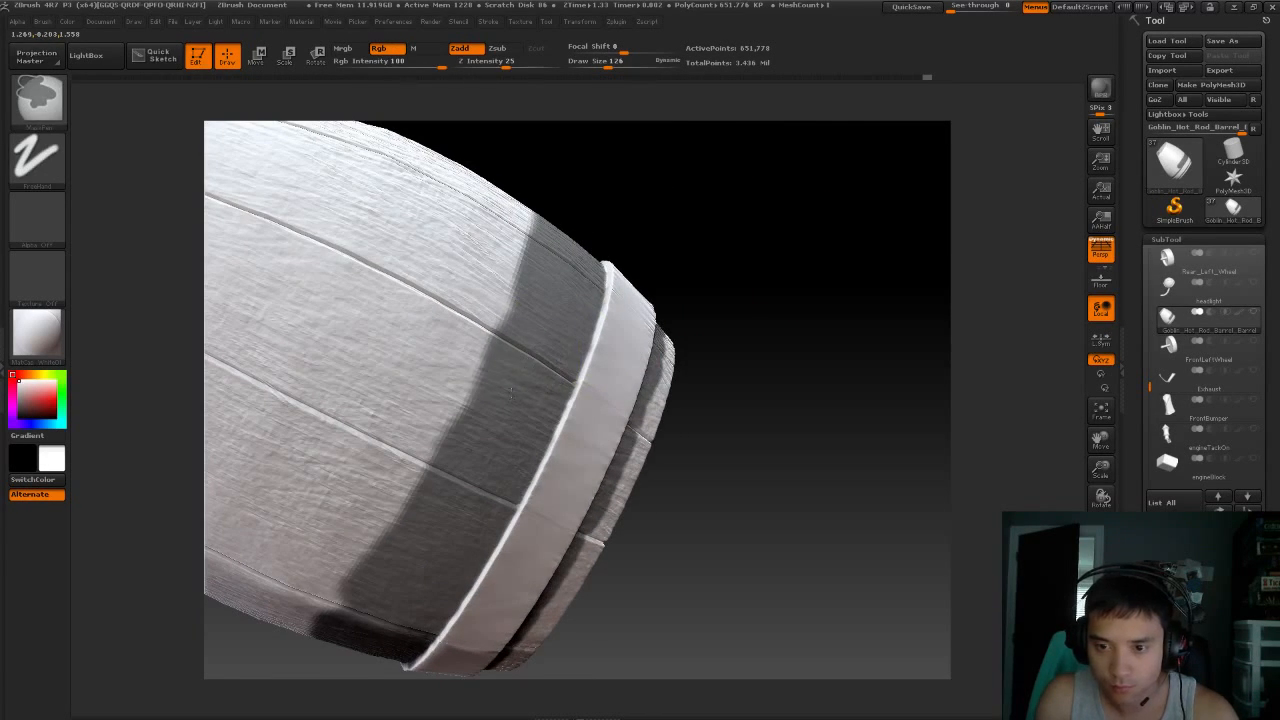
{"action": "mouse_move", "coordinate": [482, 393]}
{"action": "left_mouse_down", "text": "ctrl"}
{"action": "mouse_move", "coordinate": [405, 505]}
{"action": "mouse_move", "coordinate": [508, 255]}
{"action": "mouse_move", "coordinate": [398, 480]}
{"action": "mouse_move", "coordinate": [343, 545]}
{"action": "left_mouse_up", "text": "ctrl"}
{"action": "left_click_drag", "start_coordinate": [728, 220], "coordinate": [797, 210], "text": "alt"}
{"action": "mouse_move", "coordinate": [457, 523]}
{"action": "left_mouse_down", "text": "ctrl"}
{"action": "mouse_move", "coordinate": [362, 572]}
{"action": "mouse_move", "coordinate": [528, 220]}
{"action": "mouse_move", "coordinate": [322, 588]}
{"action": "mouse_move", "coordinate": [435, 365]}
{"action": "left_mouse_up", "text": "ctrl"}
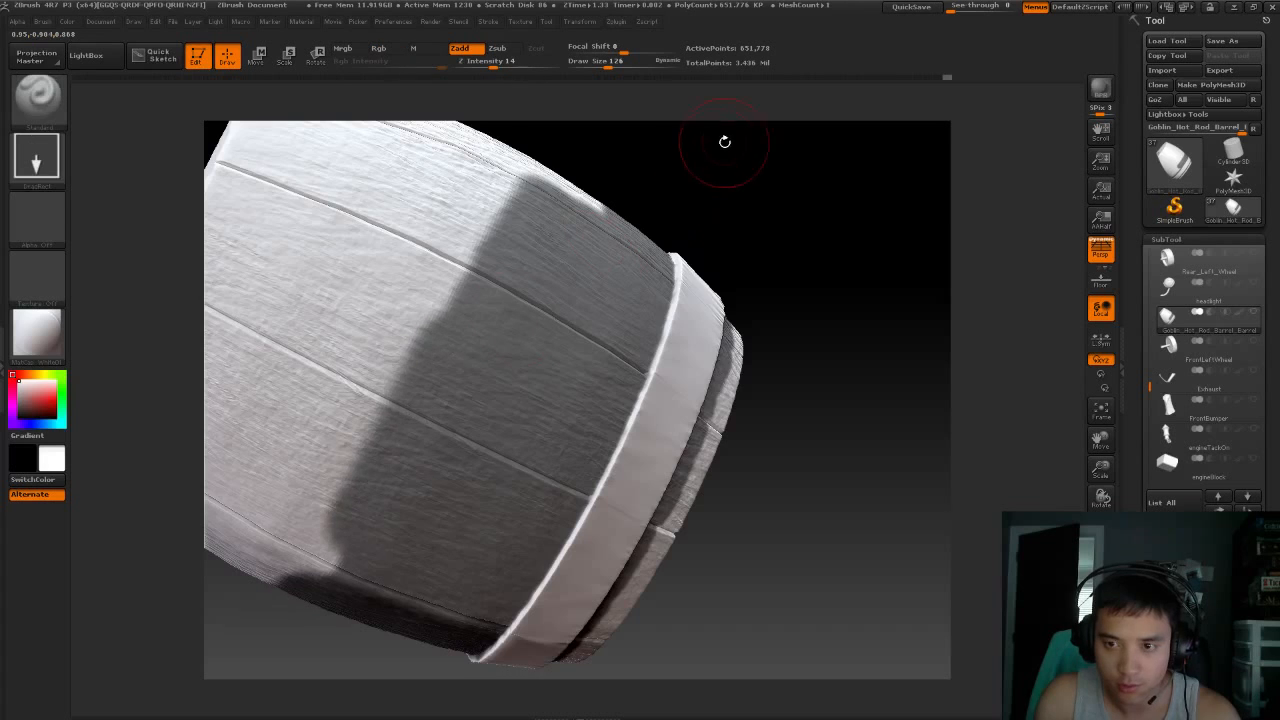
Extend the mask farther around the barrel body, covering the remaining bare stave areas on the band's inner side.
{"action": "mouse_move", "coordinate": [724, 142]}
{"action": "left_mouse_down", "text": "alt"}
{"action": "mouse_move", "coordinate": [785, 216]}
{"action": "mouse_move", "coordinate": [783, 232]}
{"action": "left_mouse_up", "text": "alt"}
{"action": "mouse_move", "coordinate": [463, 368]}
{"action": "left_mouse_down", "text": "ctrl"}
{"action": "mouse_move", "coordinate": [448, 430]}
{"action": "mouse_move", "coordinate": [440, 349]}
{"action": "mouse_move", "coordinate": [505, 252]}
{"action": "mouse_move", "coordinate": [480, 256]}
{"action": "left_mouse_up", "text": "ctrl"}
{"action": "left_click_drag", "start_coordinate": [757, 128], "coordinate": [717, 343]}
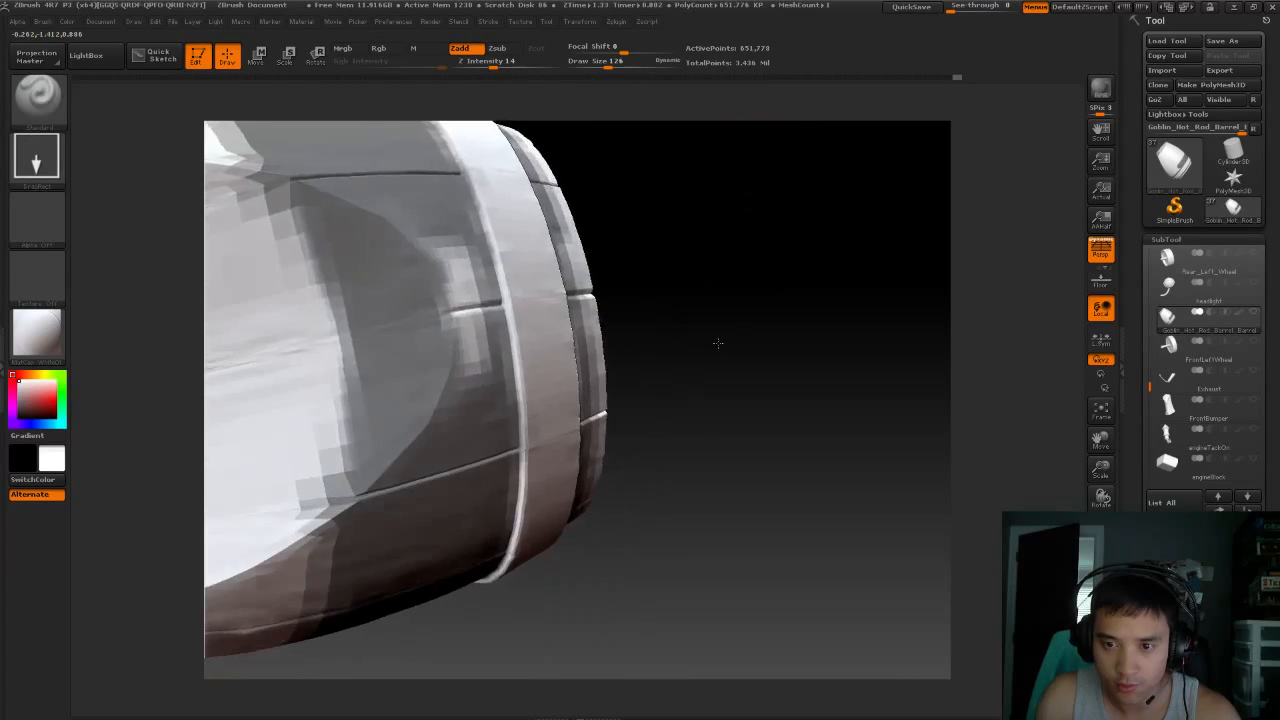
{"action": "left_click_drag", "start_coordinate": [383, 329], "coordinate": [426, 250], "text": "ctrl"}
{"action": "mouse_move", "coordinate": [709, 286]}
{"action": "left_mouse_down"}
{"action": "mouse_move", "coordinate": [700, 291]}
{"action": "mouse_move", "coordinate": [743, 251]}
{"action": "mouse_move", "coordinate": [797, 240]}
{"action": "mouse_move", "coordinate": [749, 229]}
{"action": "mouse_move", "coordinate": [485, 346]}
{"action": "mouse_move", "coordinate": [498, 332]}
{"action": "left_mouse_up"}
Reduce the draw size to 45 and mask the exposed stave ends between the raised band and the barrel's rim.
{"action": "key", "text": "space"}
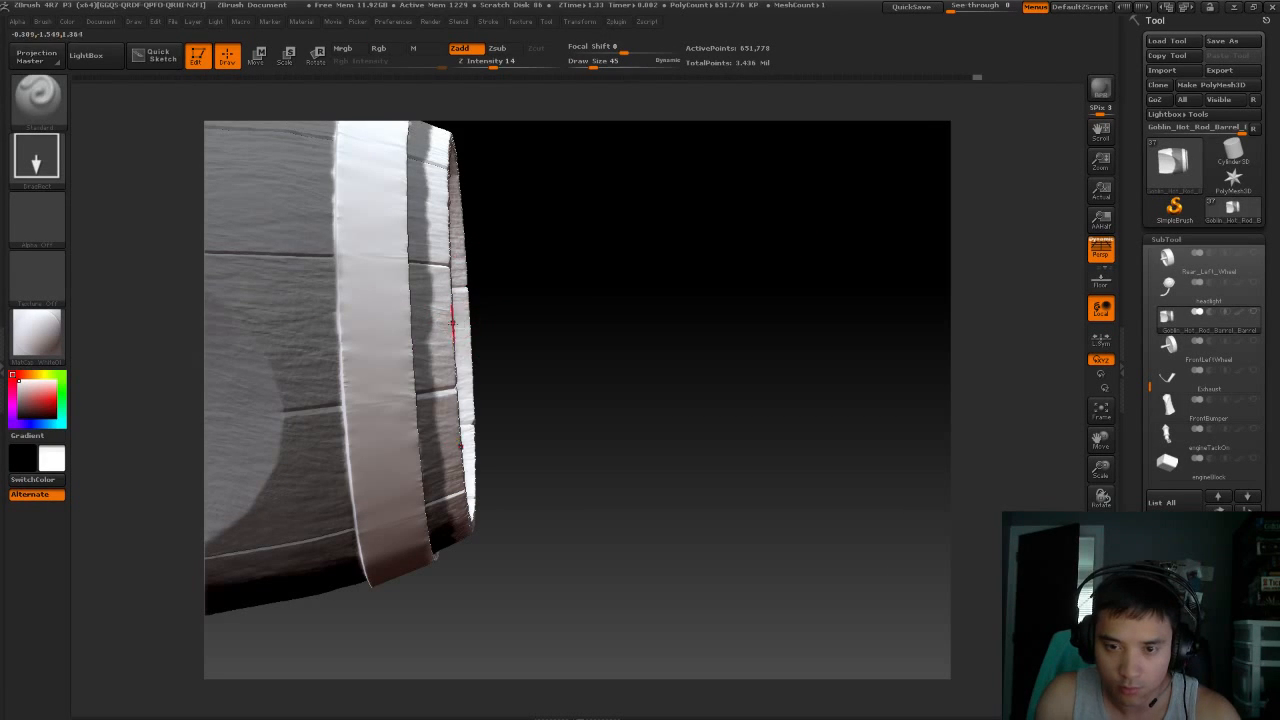
{"action": "mouse_move", "coordinate": [450, 460]}
{"action": "left_mouse_down", "text": "ctrl"}
{"action": "mouse_move", "coordinate": [437, 314]}
{"action": "mouse_move", "coordinate": [634, 283]}
{"action": "mouse_move", "coordinate": [477, 294]}
{"action": "mouse_move", "coordinate": [594, 306]}
{"action": "mouse_move", "coordinate": [632, 284]}
{"action": "mouse_move", "coordinate": [645, 306]}
{"action": "left_mouse_up", "text": "ctrl"}
{"action": "left_click_drag", "start_coordinate": [438, 372], "coordinate": [445, 428], "text": "ctrl"}
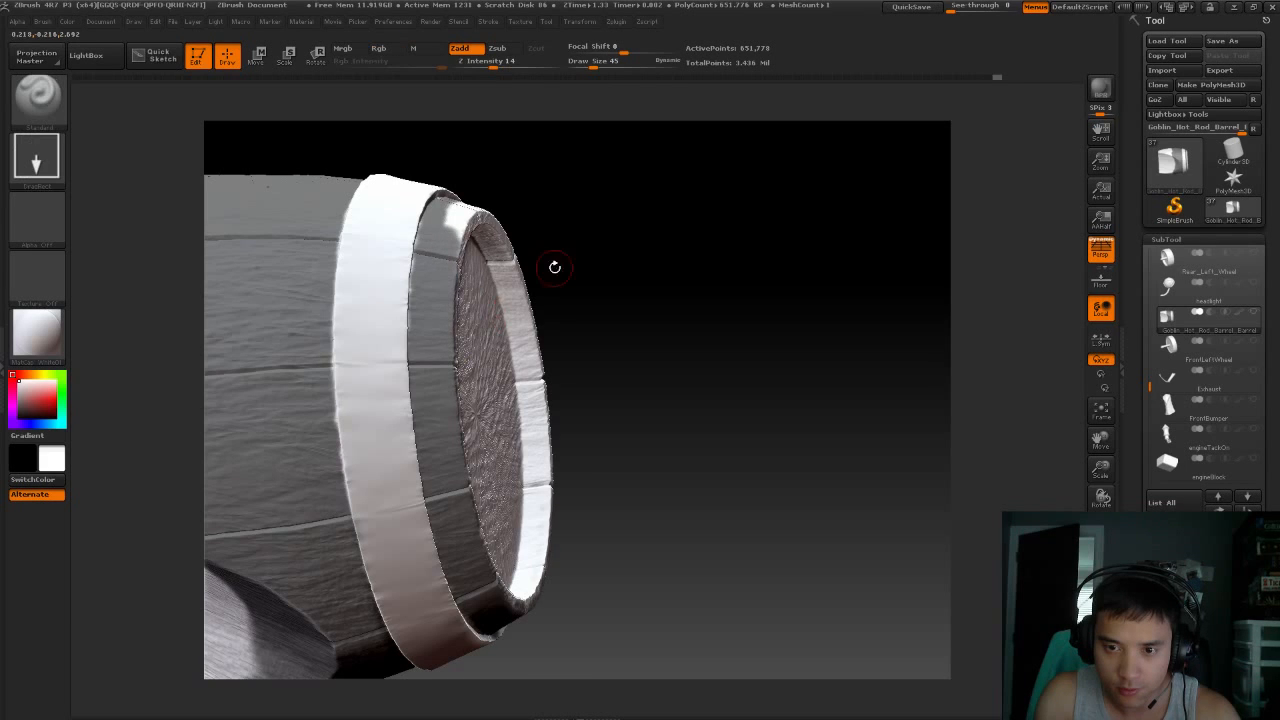
{"action": "mouse_move", "coordinate": [554, 266]}
{"action": "left_mouse_down"}
{"action": "mouse_move", "coordinate": [649, 203]}
{"action": "mouse_move", "coordinate": [665, 215]}
{"action": "left_mouse_up"}
{"action": "left_click_drag", "start_coordinate": [651, 237], "coordinate": [687, 271]}
{"action": "mouse_move", "coordinate": [518, 398]}
{"action": "left_mouse_down", "text": "ctrl"}
{"action": "mouse_move", "coordinate": [518, 412]}
{"action": "mouse_move", "coordinate": [529, 405]}
{"action": "mouse_move", "coordinate": [521, 318]}
{"action": "mouse_move", "coordinate": [529, 370]}
{"action": "mouse_move", "coordinate": [535, 202]}
{"action": "left_mouse_up", "text": "ctrl"}
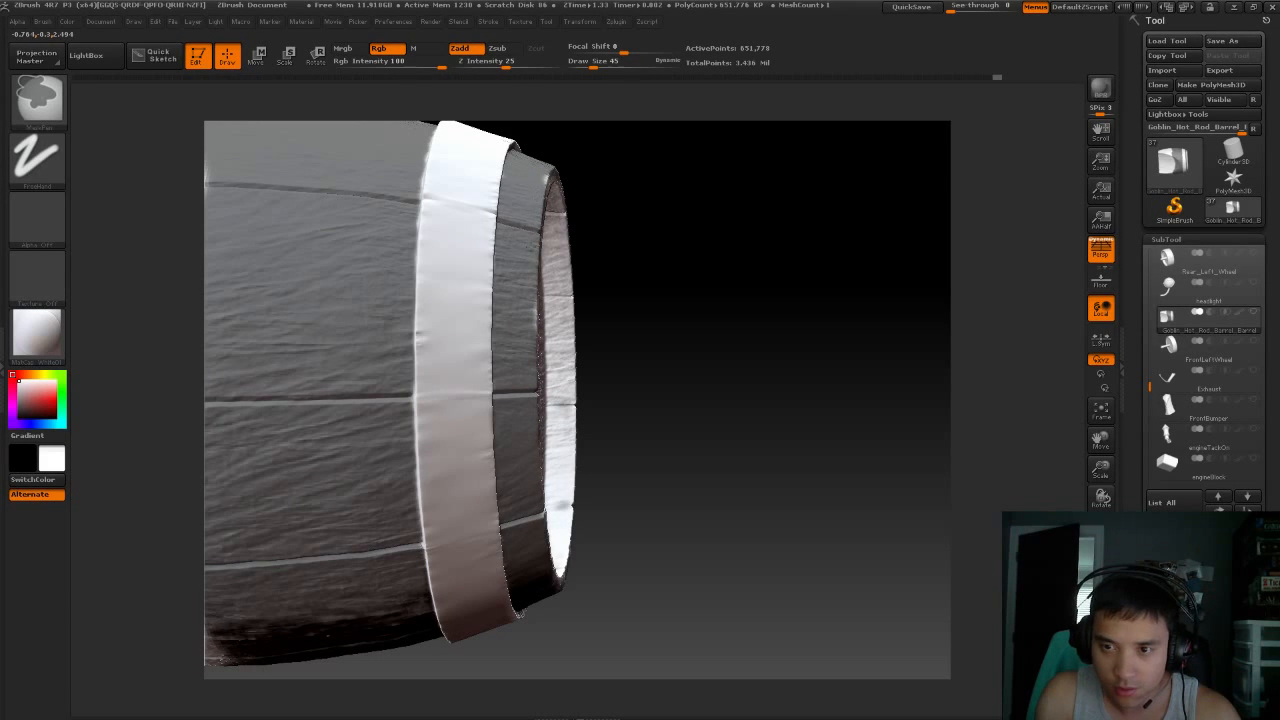
Mask the barrel's inner rim lip and the outer edge of the round end cap all the way around.
{"action": "mouse_move", "coordinate": [620, 265]}
{"action": "left_mouse_down"}
{"action": "mouse_move", "coordinate": [803, 263]}
{"action": "mouse_move", "coordinate": [779, 281]}
{"action": "left_mouse_up"}
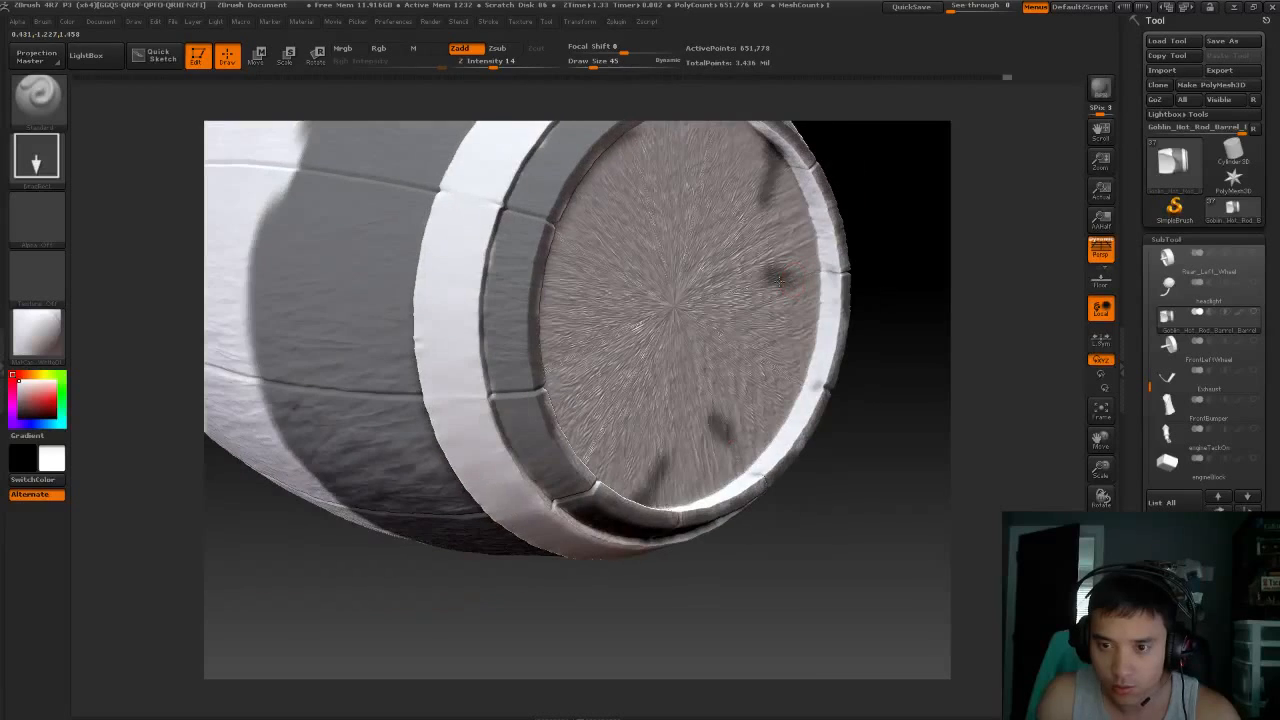
{"action": "left_click_drag", "start_coordinate": [878, 300], "coordinate": [755, 328]}
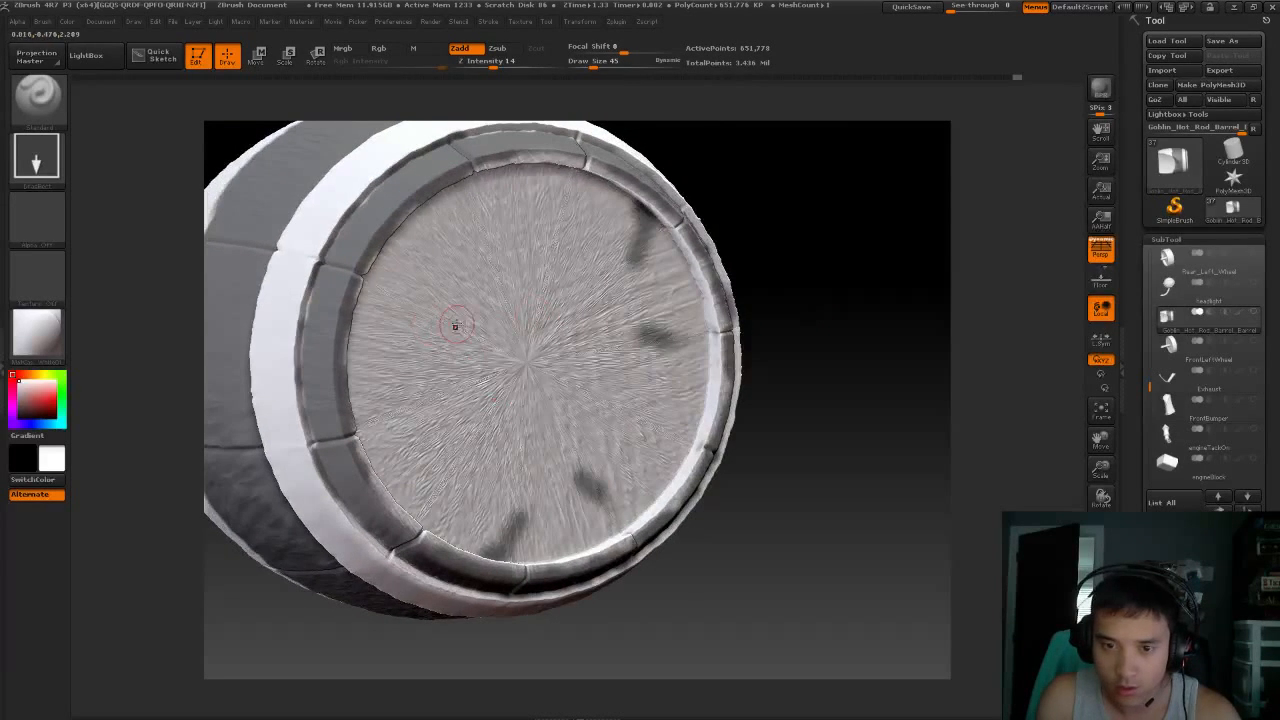
{"action": "left_click_drag", "start_coordinate": [379, 281], "coordinate": [350, 388], "text": "ctrl"}
{"action": "mouse_move", "coordinate": [358, 440]}
{"action": "left_mouse_down", "text": "ctrl"}
{"action": "mouse_move", "coordinate": [436, 544]}
{"action": "mouse_move", "coordinate": [562, 566]}
{"action": "mouse_move", "coordinate": [628, 535]}
{"action": "mouse_move", "coordinate": [684, 449]}
{"action": "left_mouse_up", "text": "ctrl"}
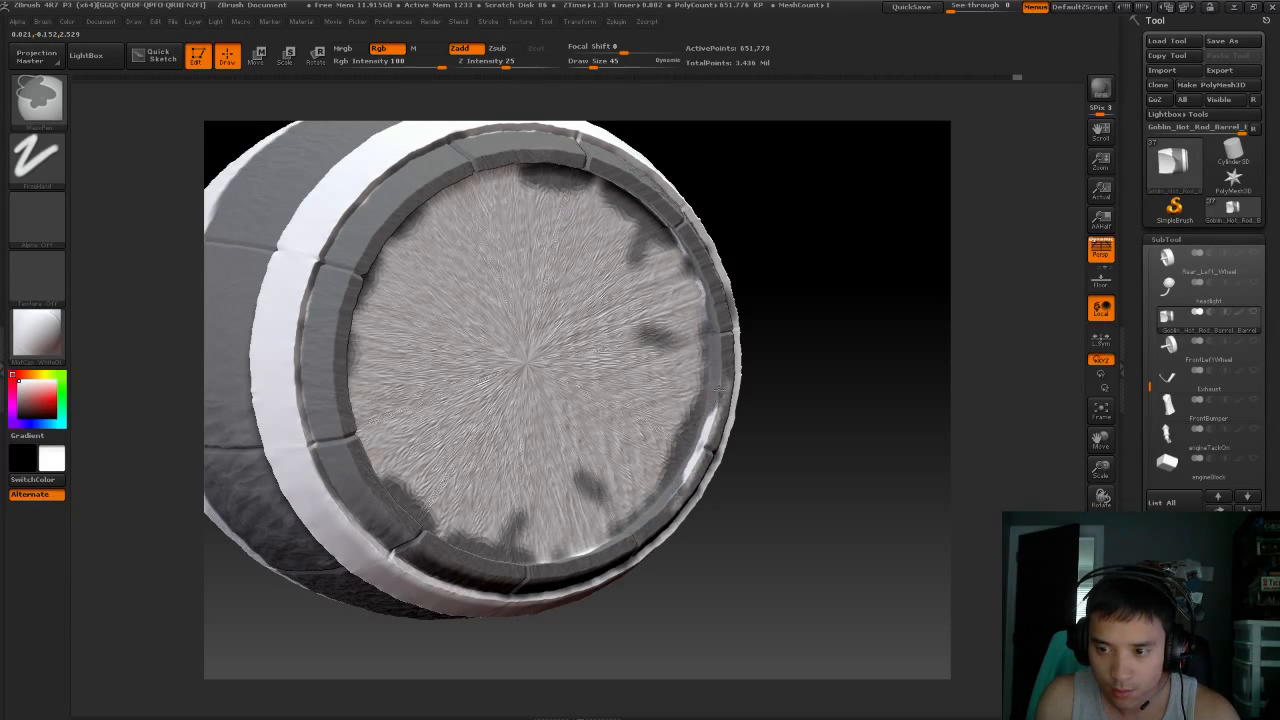
{"action": "mouse_move", "coordinate": [718, 387]}
{"action": "left_mouse_down", "text": "ctrl"}
{"action": "mouse_move", "coordinate": [705, 436]}
{"action": "mouse_move", "coordinate": [580, 548]}
{"action": "mouse_move", "coordinate": [430, 527]}
{"action": "mouse_move", "coordinate": [365, 420]}
{"action": "left_mouse_up", "text": "ctrl"}
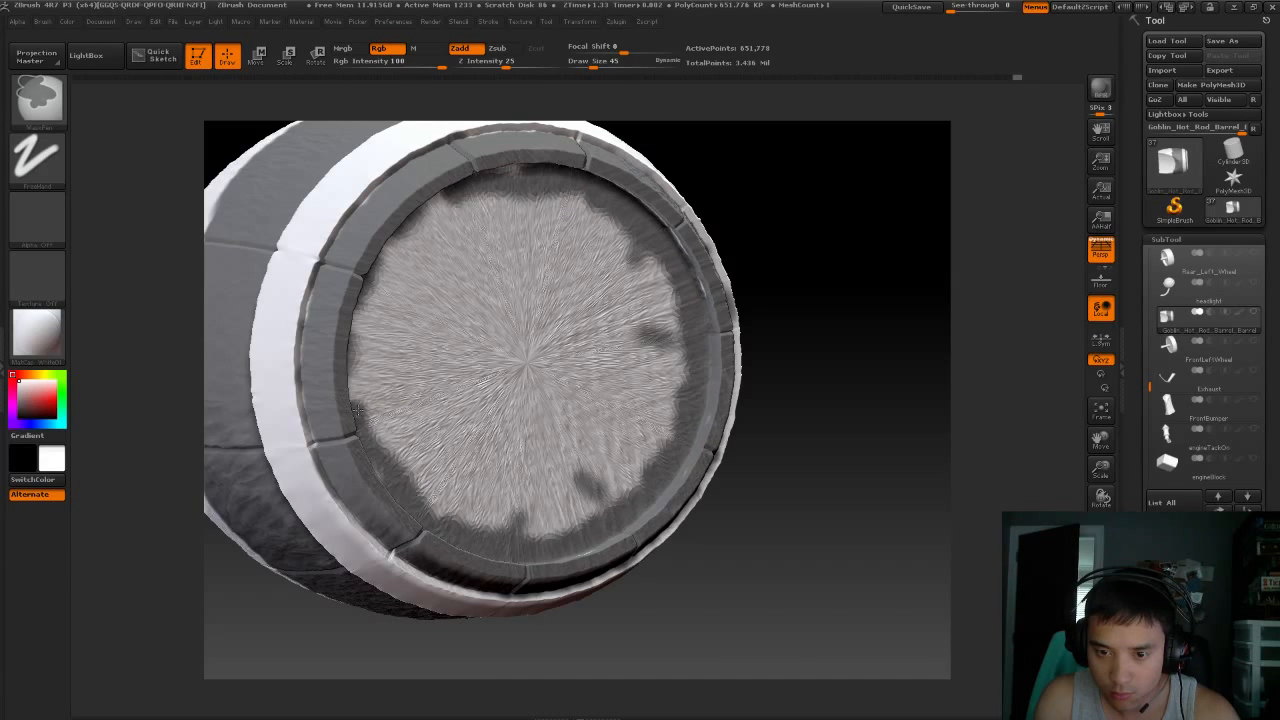
{"action": "mouse_move", "coordinate": [834, 219]}
{"action": "left_mouse_down"}
{"action": "mouse_move", "coordinate": [392, 332]}
{"action": "mouse_move", "coordinate": [353, 308]}
{"action": "mouse_move", "coordinate": [360, 462]}
{"action": "left_mouse_up"}
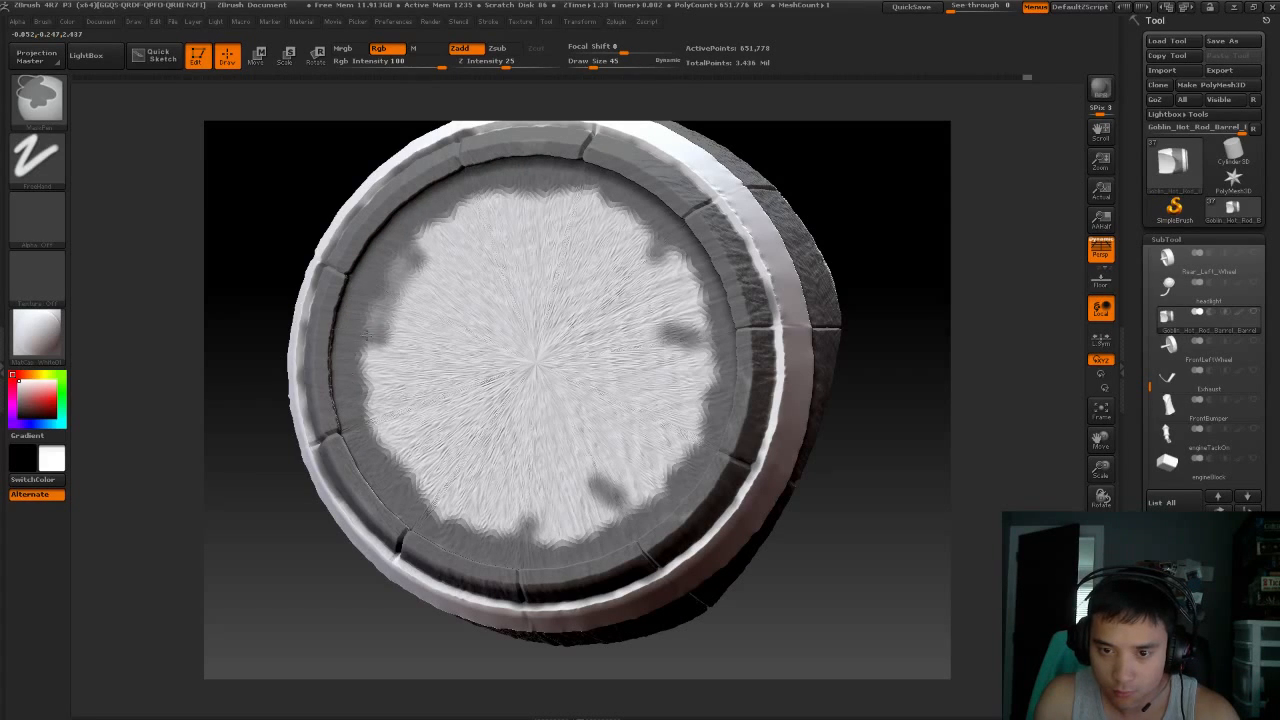
Raise the draw size to 86 and fill the rest of the round end cap with mask, including its center.
{"action": "key", "text": "space"}
{"action": "mouse_move", "coordinate": [452, 329]}
{"action": "left_mouse_down"}
{"action": "mouse_move", "coordinate": [398, 326]}
{"action": "mouse_move", "coordinate": [395, 418]}
{"action": "mouse_move", "coordinate": [430, 490]}
{"action": "mouse_move", "coordinate": [470, 520]}
{"action": "mouse_move", "coordinate": [440, 380]}
{"action": "mouse_move", "coordinate": [460, 428]}
{"action": "mouse_move", "coordinate": [475, 400]}
{"action": "mouse_move", "coordinate": [520, 520]}
{"action": "mouse_move", "coordinate": [570, 530]}
{"action": "mouse_move", "coordinate": [681, 442]}
{"action": "left_mouse_up"}
{"action": "left_click_drag", "start_coordinate": [612, 510], "coordinate": [634, 283], "text": "ctrl"}
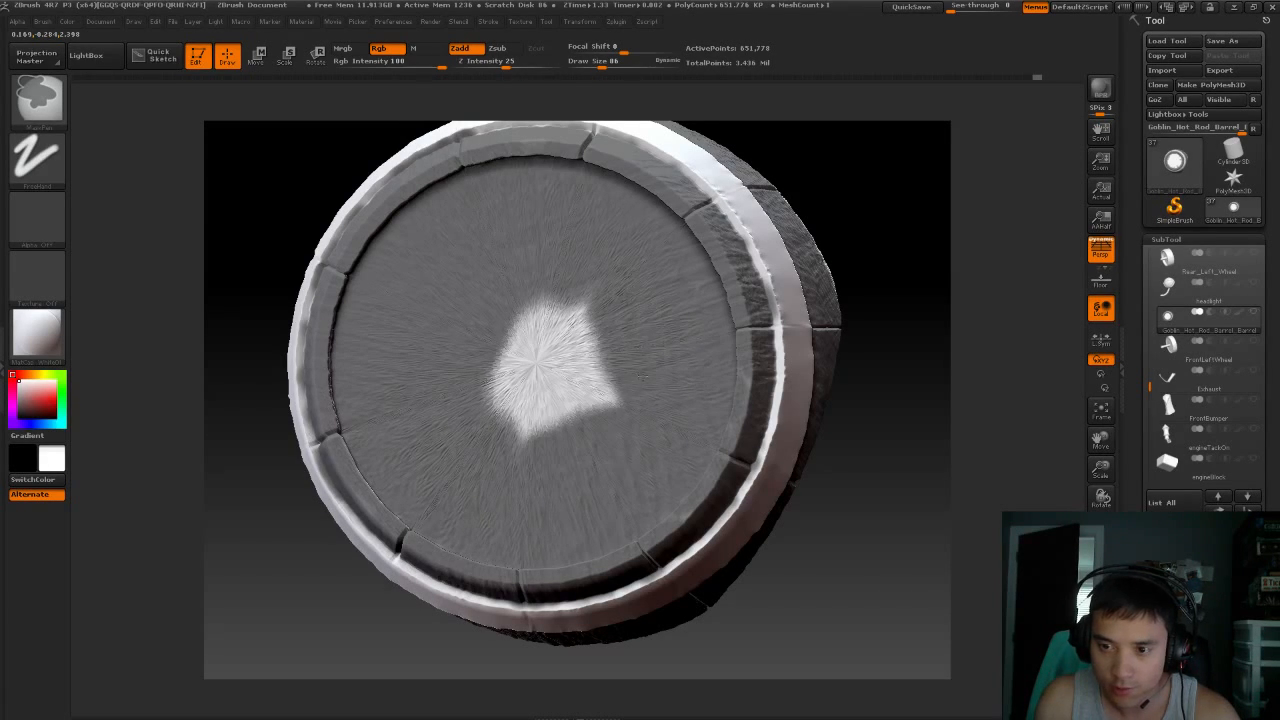
{"action": "mouse_move", "coordinate": [600, 380]}
{"action": "left_mouse_down", "text": "ctrl"}
{"action": "mouse_move", "coordinate": [550, 400]}
{"action": "mouse_move", "coordinate": [500, 340]}
{"action": "mouse_move", "coordinate": [515, 320]}
{"action": "left_mouse_up", "text": "ctrl"}
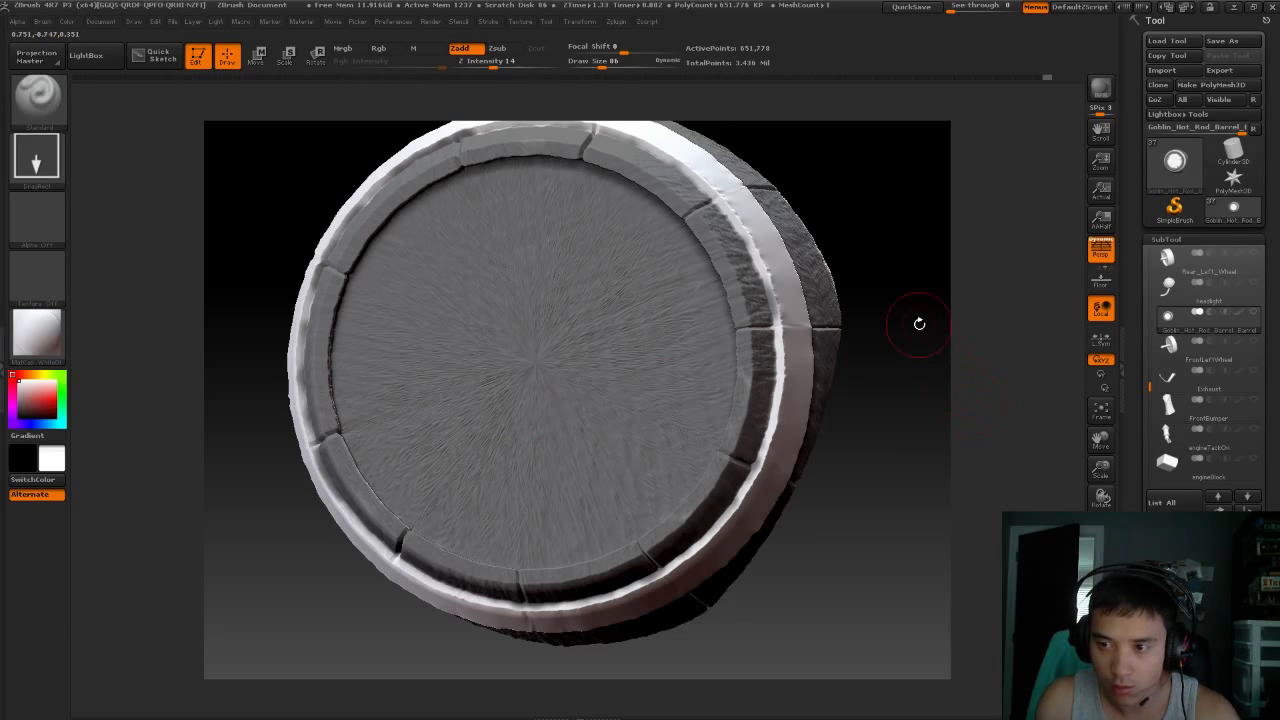
{"action": "left_click_drag", "start_coordinate": [919, 323], "coordinate": [837, 302]}
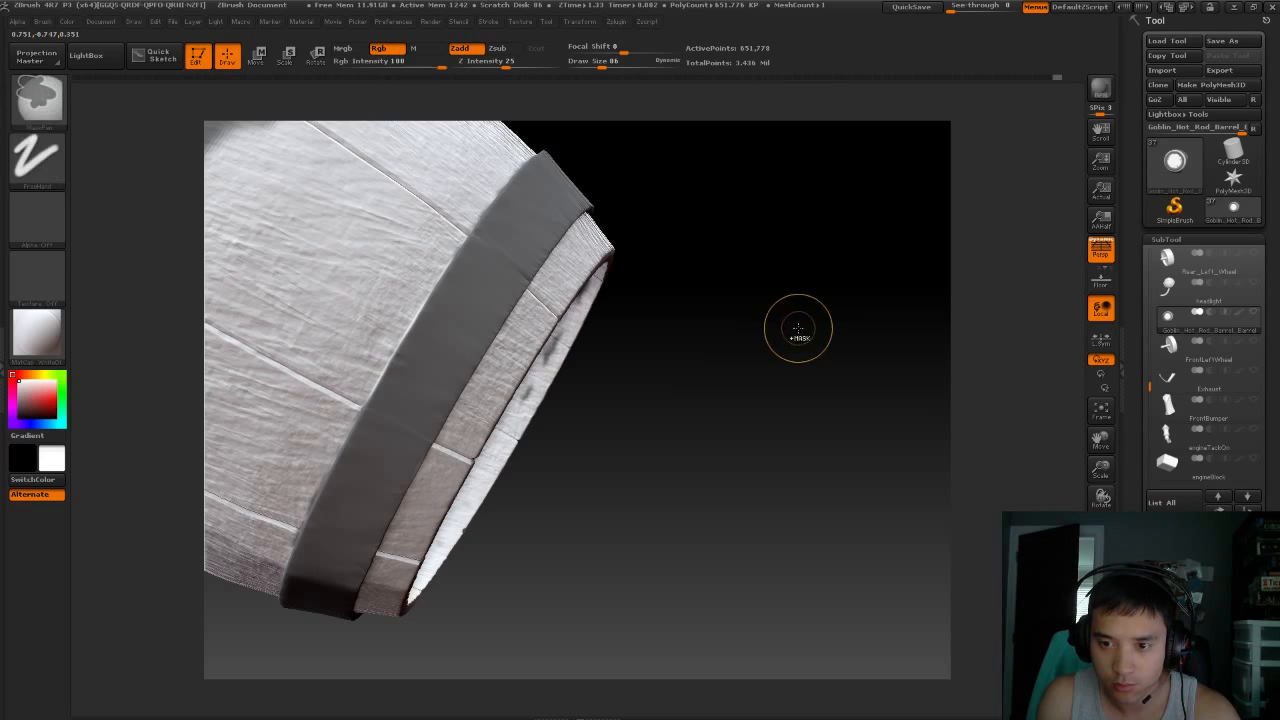
{"action": "left_click_drag", "start_coordinate": [798, 326], "coordinate": [797, 325], "text": "ctrl"}
{"action": "left_click", "coordinate": [781, 322], "text": "ctrl"}
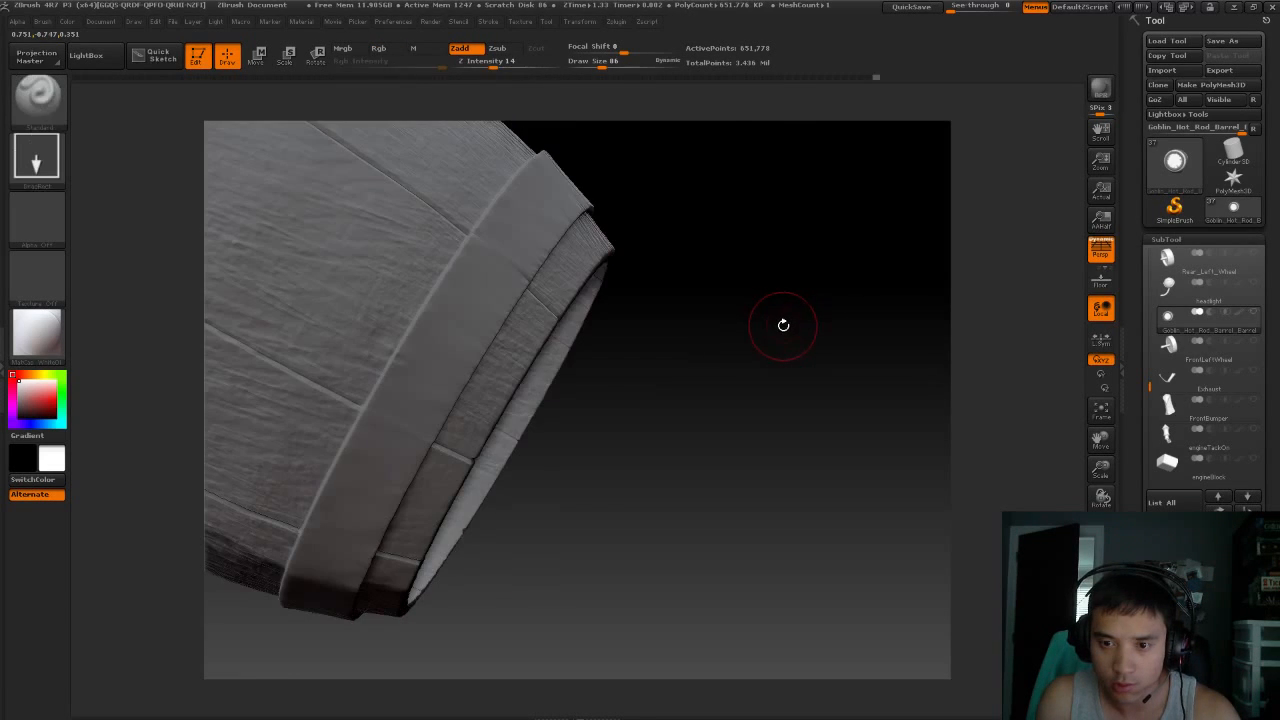
{"action": "key", "text": "ctrl+z"}
{"action": "key", "text": "ctrl+z"}
{"action": "left_click", "coordinate": [781, 330], "text": "ctrl"}
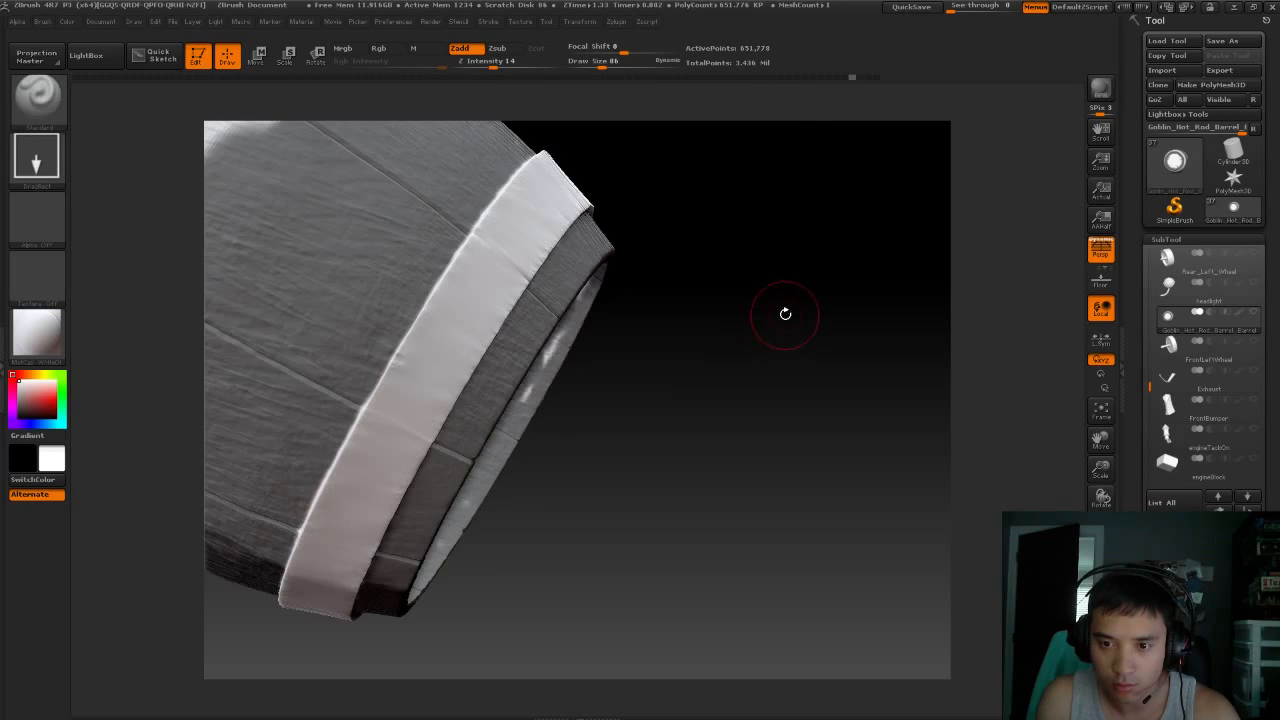
{"action": "left_click_drag", "start_coordinate": [786, 311], "coordinate": [826, 343]}
{"action": "key", "text": "ctrl"}
{"action": "key", "text": "ctrl"}
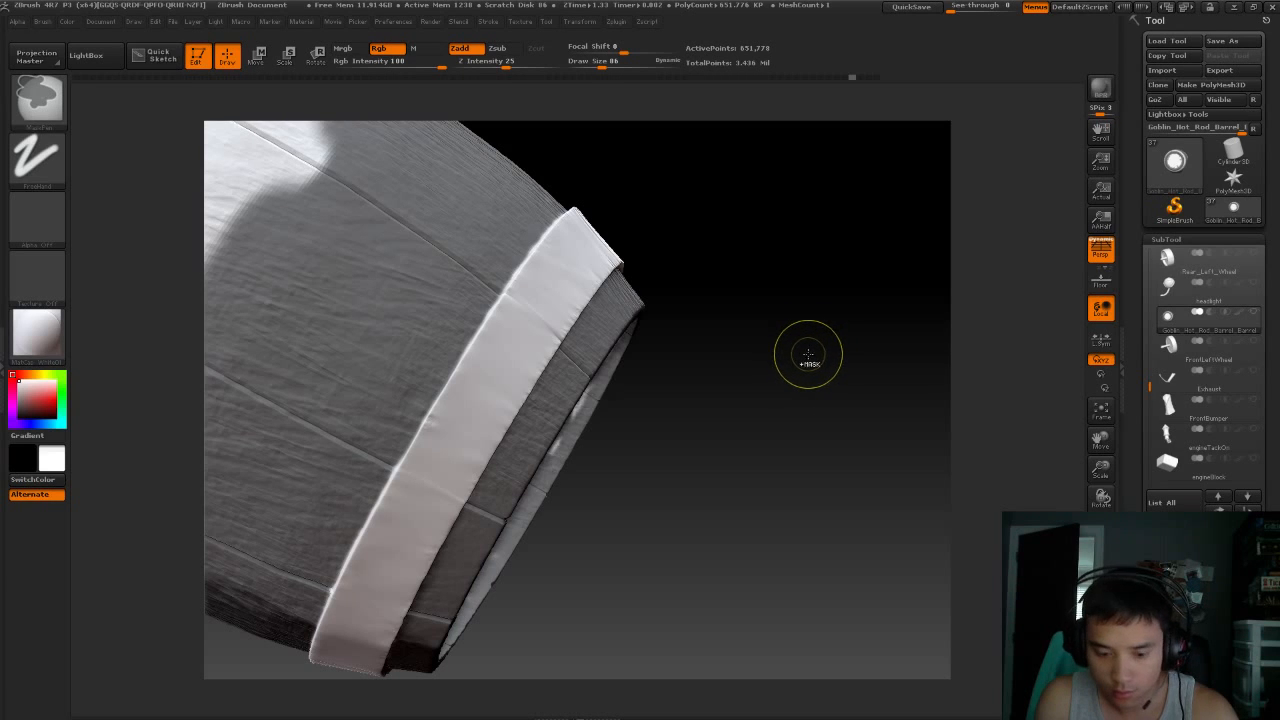
{"action": "key", "text": "ctrl+shift"}
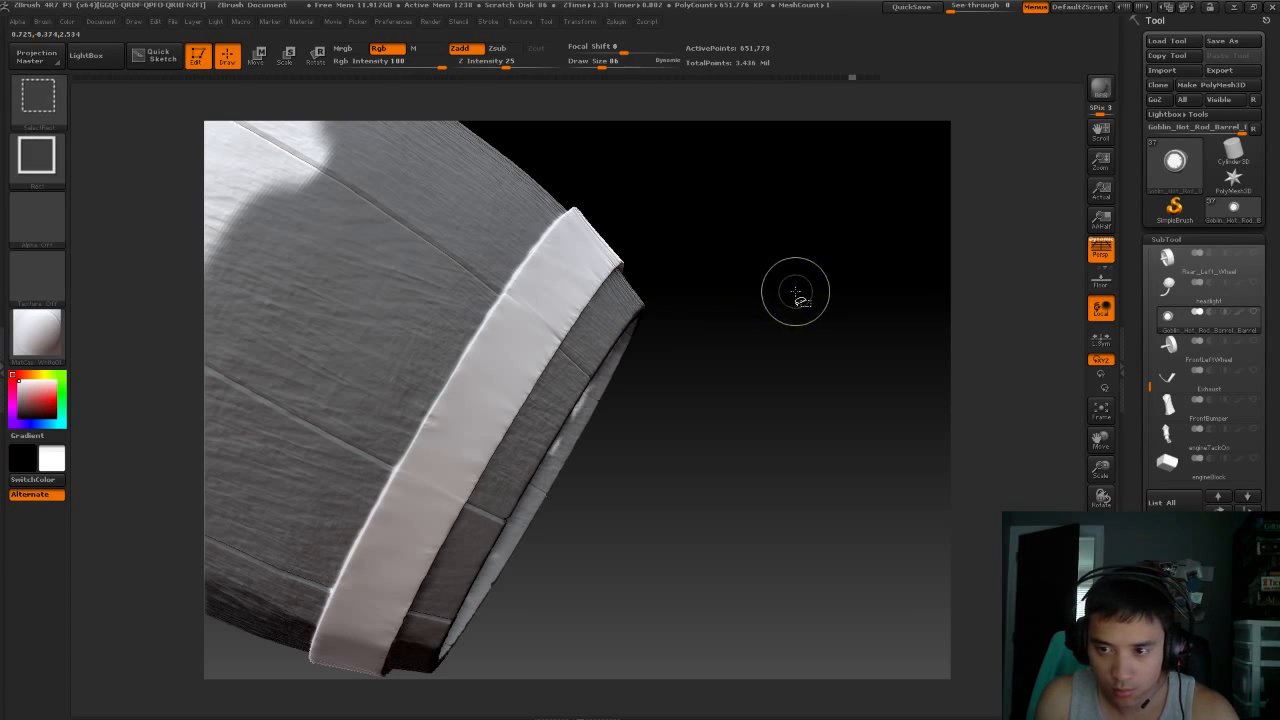
{"action": "mouse_move", "coordinate": [834, 291]}
{"action": "left_mouse_down"}
{"action": "mouse_move", "coordinate": [760, 289]}
{"action": "mouse_move", "coordinate": [765, 307]}
{"action": "left_mouse_up"}
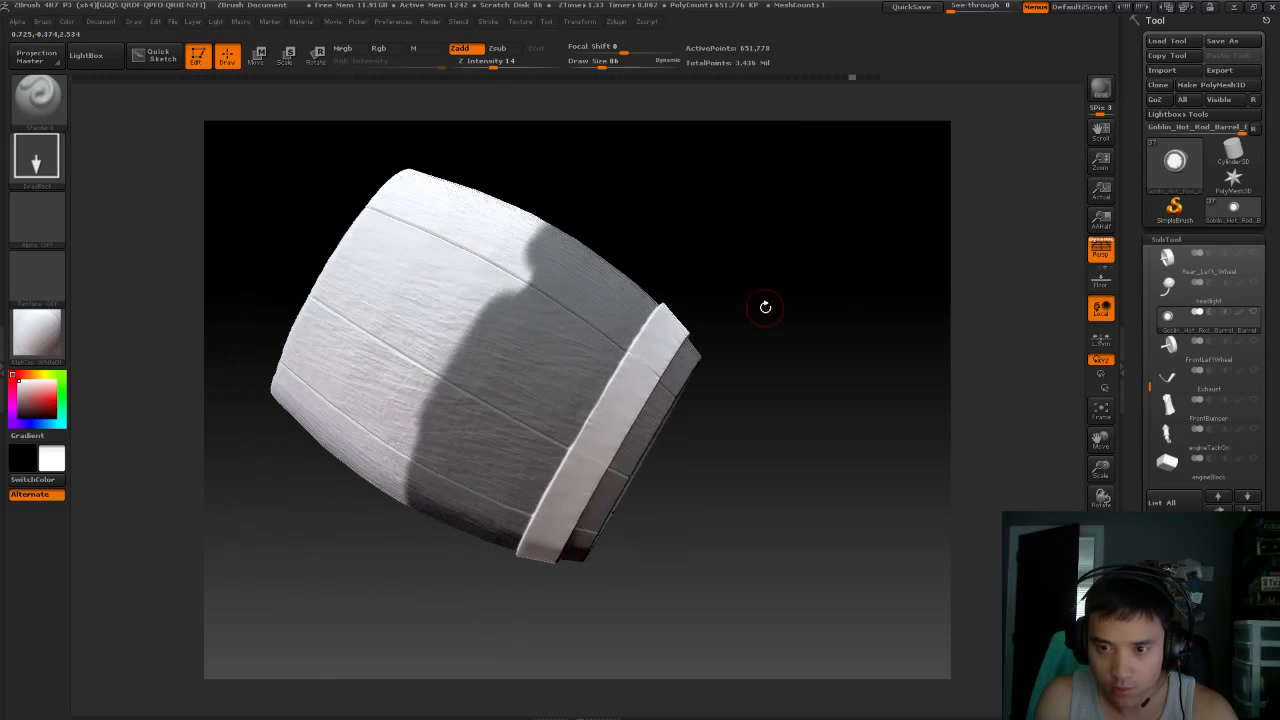
{"action": "key", "text": "ctrl+shift"}
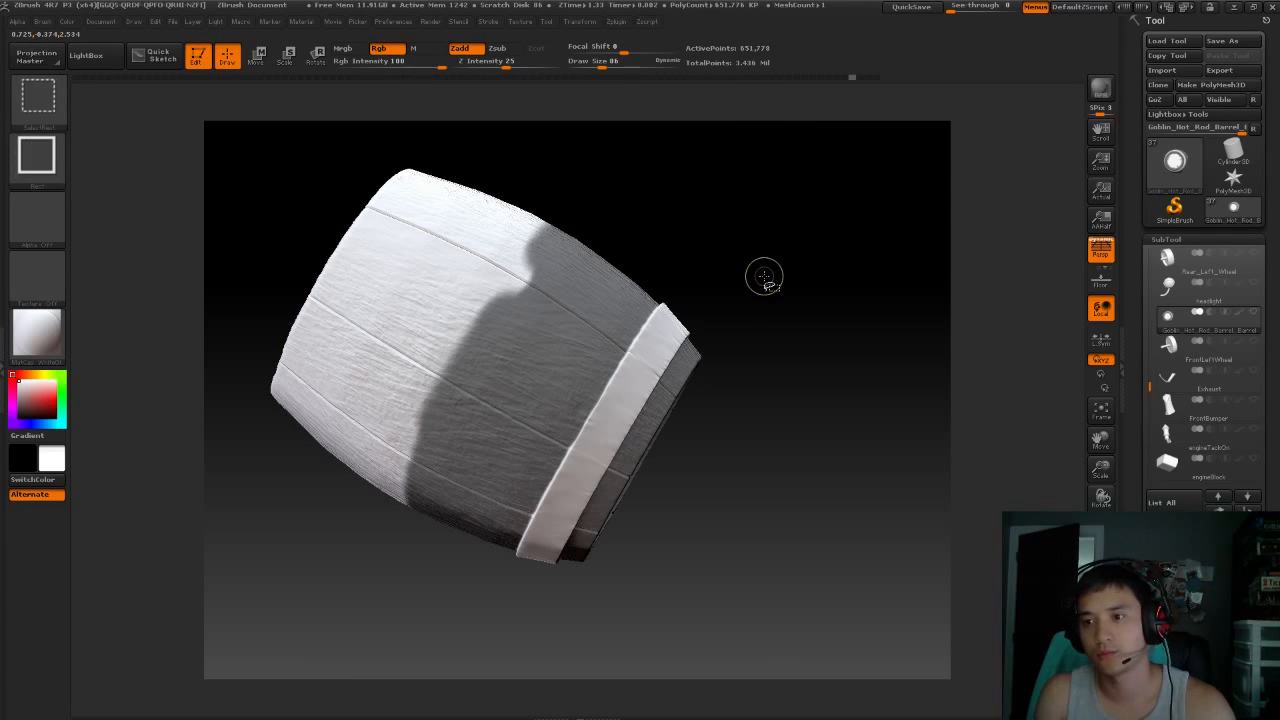
{"action": "mouse_move", "coordinate": [855, 263]}
{"action": "left_mouse_down", "text": "alt"}
{"action": "mouse_move", "coordinate": [848, 295]}
{"action": "mouse_move", "coordinate": [820, 263]}
{"action": "mouse_move", "coordinate": [820, 294]}
{"action": "mouse_move", "coordinate": [804, 297]}
{"action": "mouse_move", "coordinate": [797, 214]}
{"action": "mouse_move", "coordinate": [811, 223]}
{"action": "mouse_move", "coordinate": [814, 284]}
{"action": "left_mouse_up", "text": "alt"}
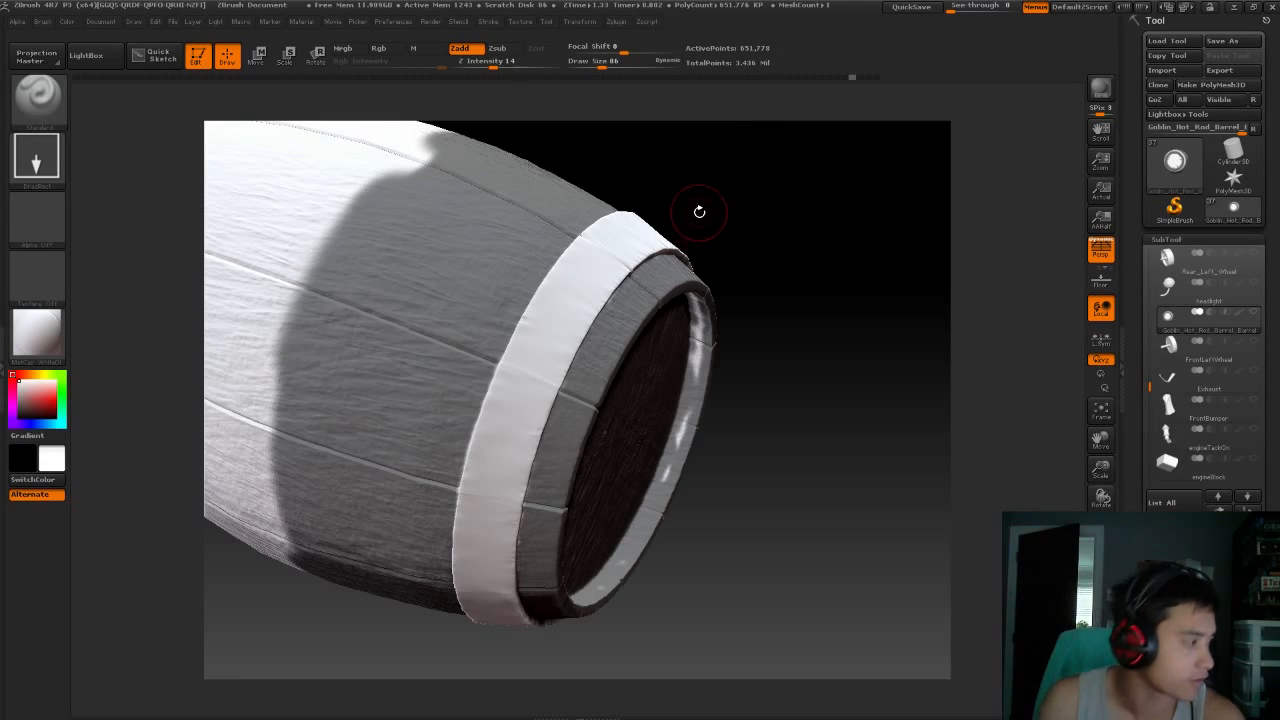
{"action": "mouse_move", "coordinate": [796, 229]}
{"action": "left_mouse_down"}
{"action": "mouse_move", "coordinate": [828, 259]}
{"action": "mouse_move", "coordinate": [820, 214]}
{"action": "mouse_move", "coordinate": [823, 229]}
{"action": "mouse_move", "coordinate": [800, 225]}
{"action": "left_mouse_up"}
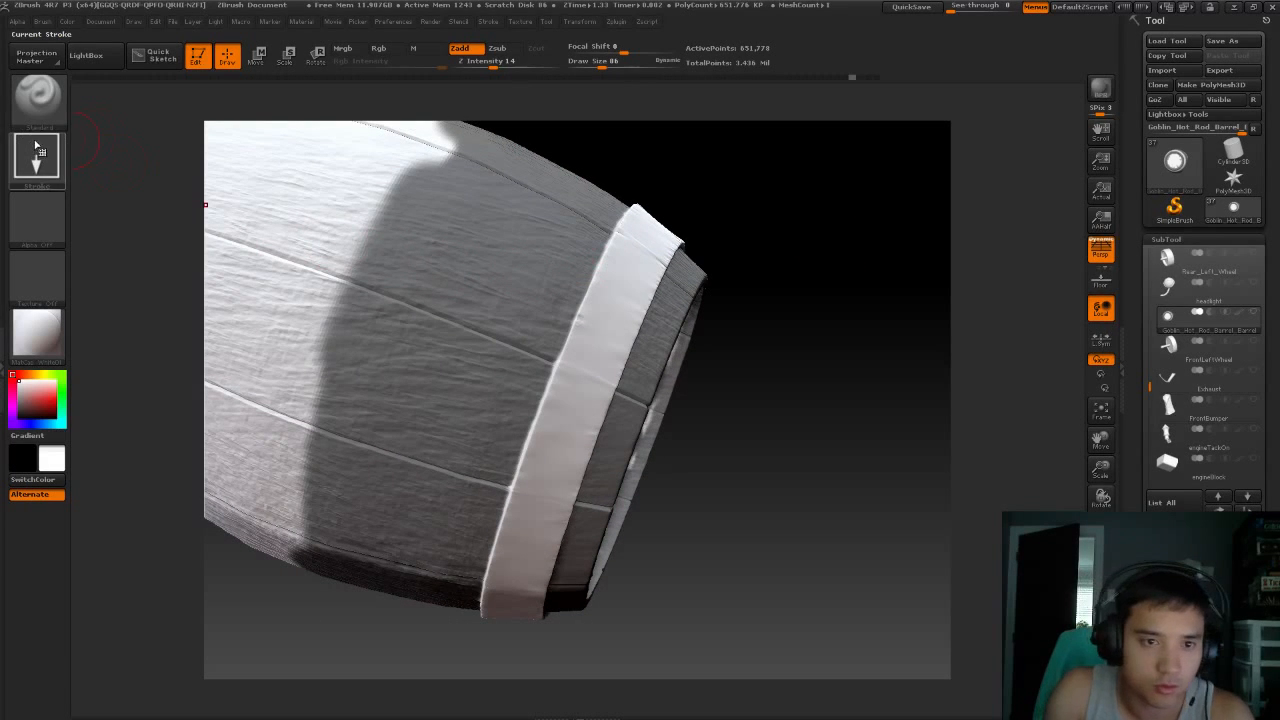
Start an alpha import and open the alphas folder inside Zbrush_STUFF.
{"action": "left_click", "coordinate": [44, 215]}
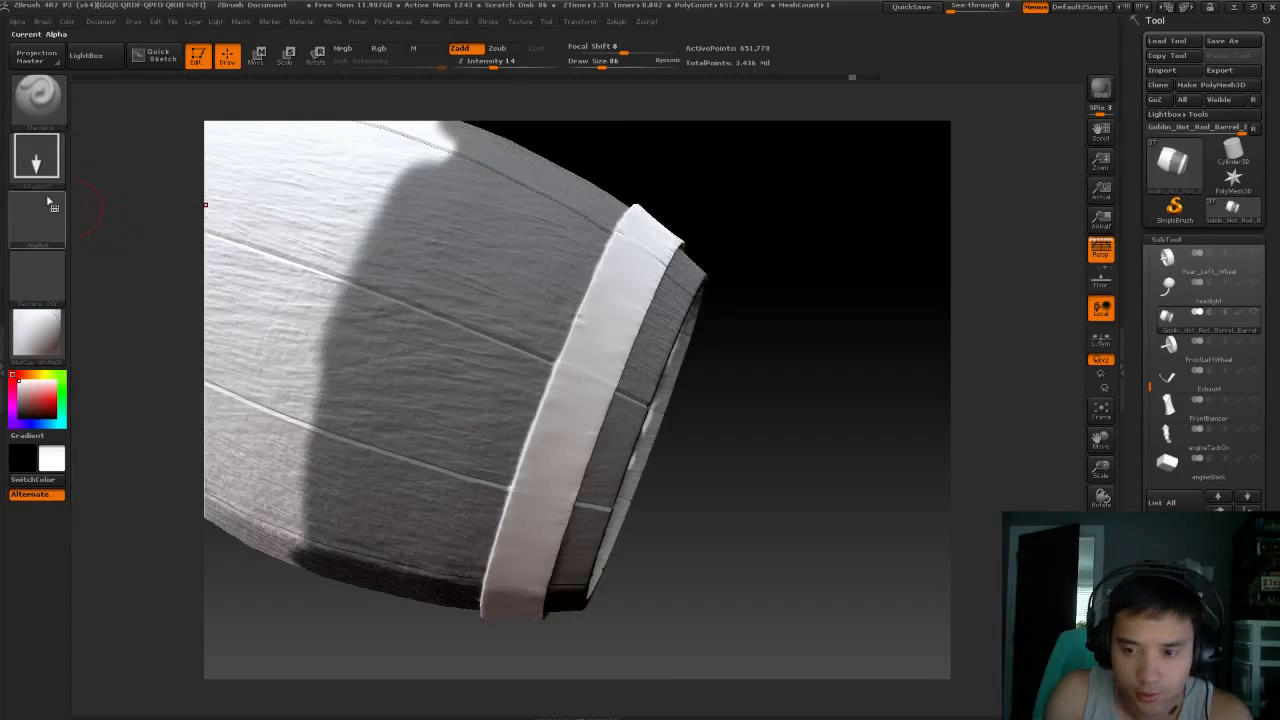
{"action": "left_click", "coordinate": [38, 222]}
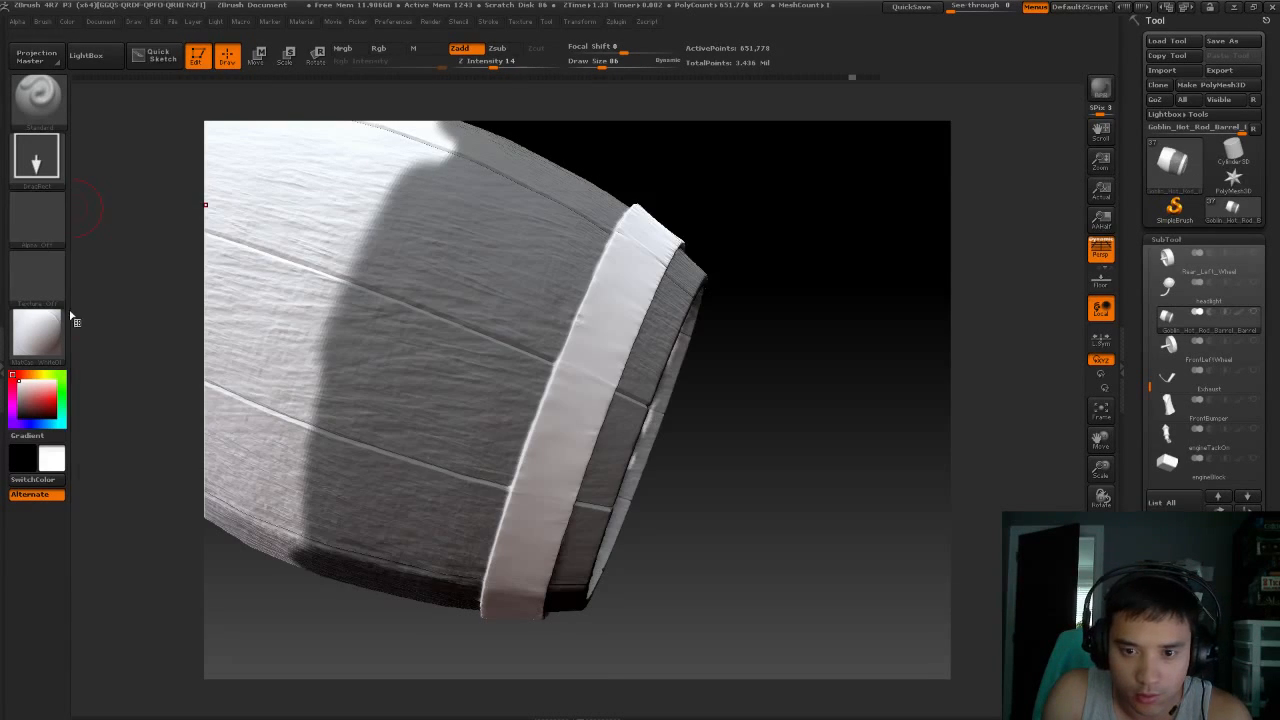
{"action": "left_click", "coordinate": [36, 225]}
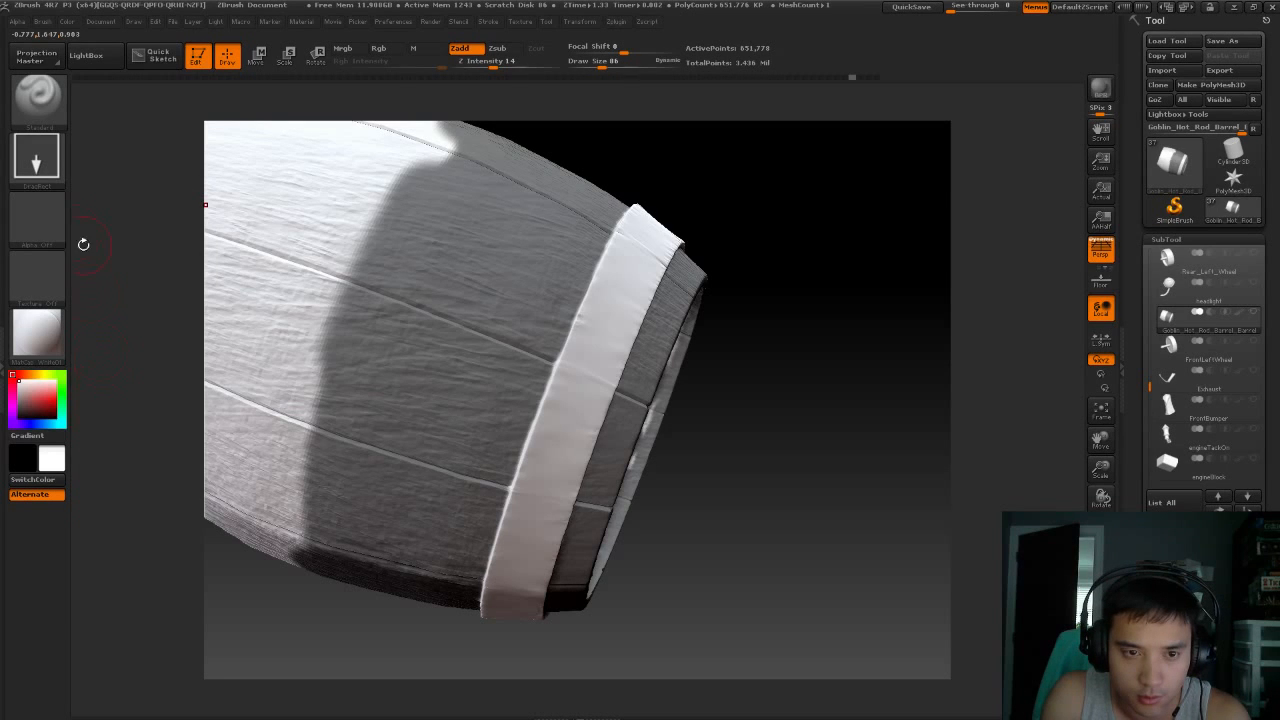
{"action": "left_click", "coordinate": [37, 222]}
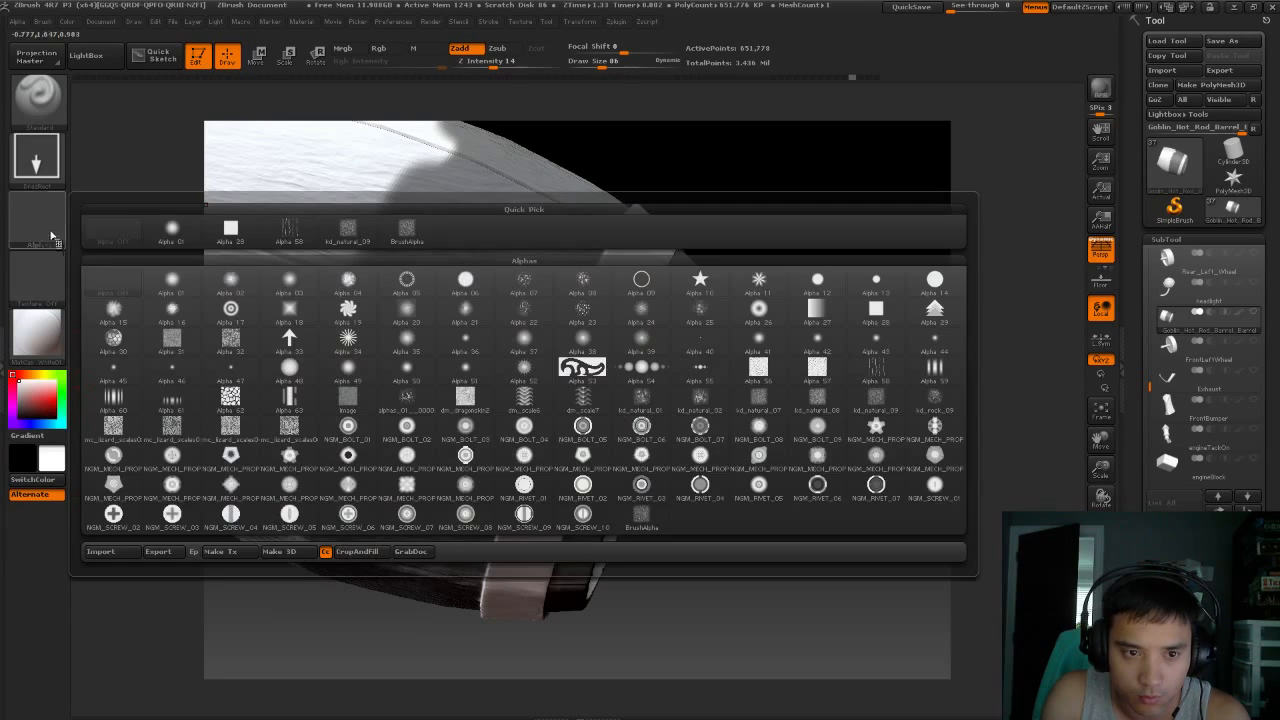
{"action": "left_click", "coordinate": [100, 552]}
{"action": "left_click", "coordinate": [120, 233]}
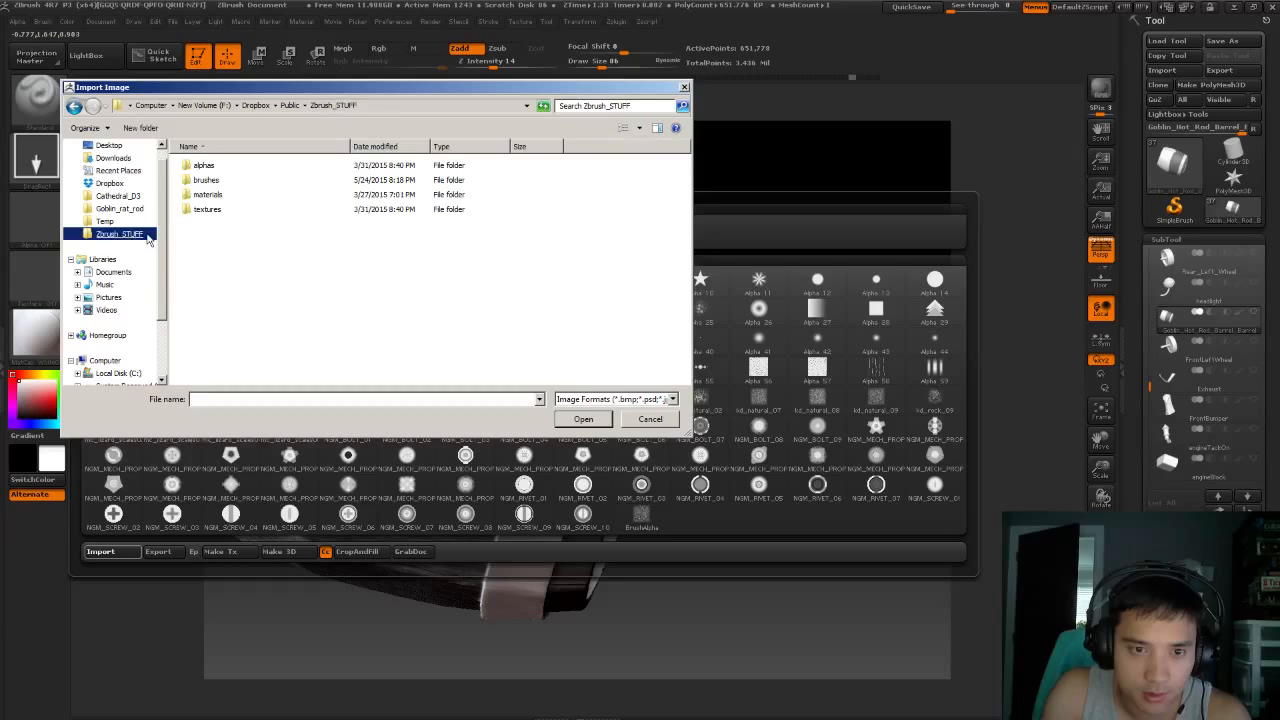
{"action": "double_click", "coordinate": [205, 166]}
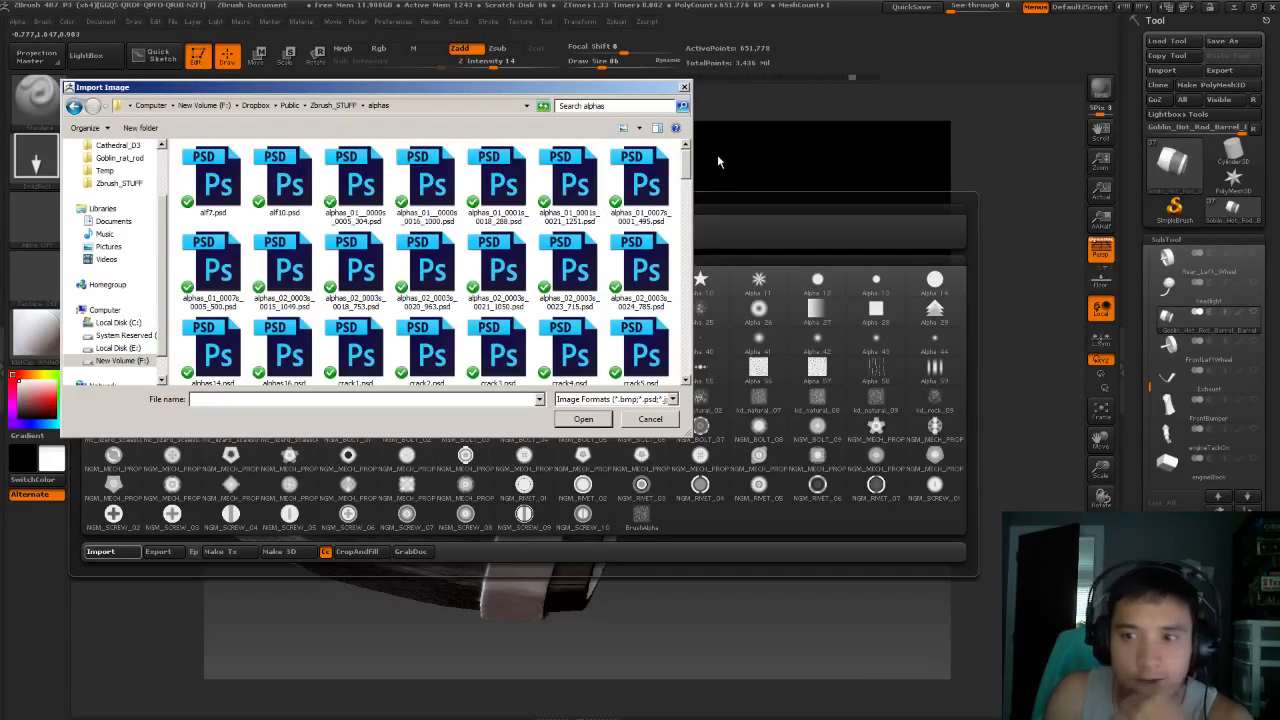
Import all the rust metal alphas from sw_rust_metal_01.psd through sw_rust_metal_28.psd.
{"action": "left_click_drag", "start_coordinate": [687, 164], "coordinate": [658, 352]}
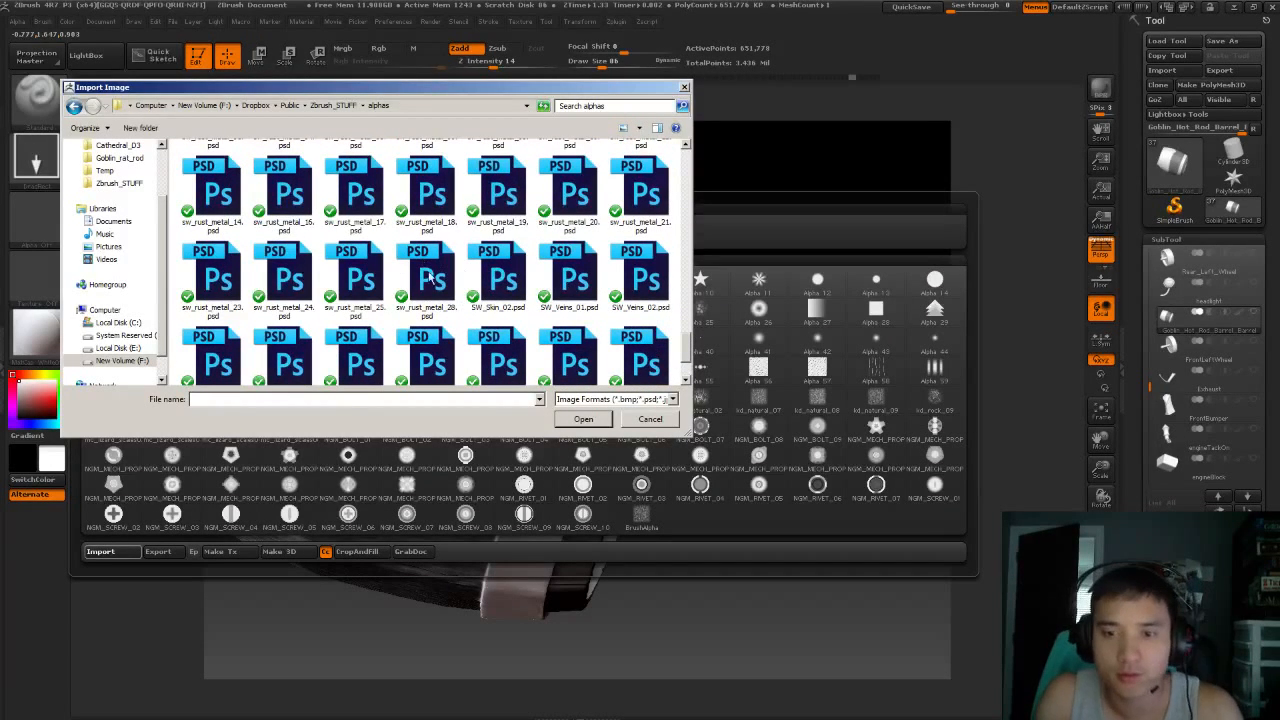
{"action": "left_click", "coordinate": [430, 278]}
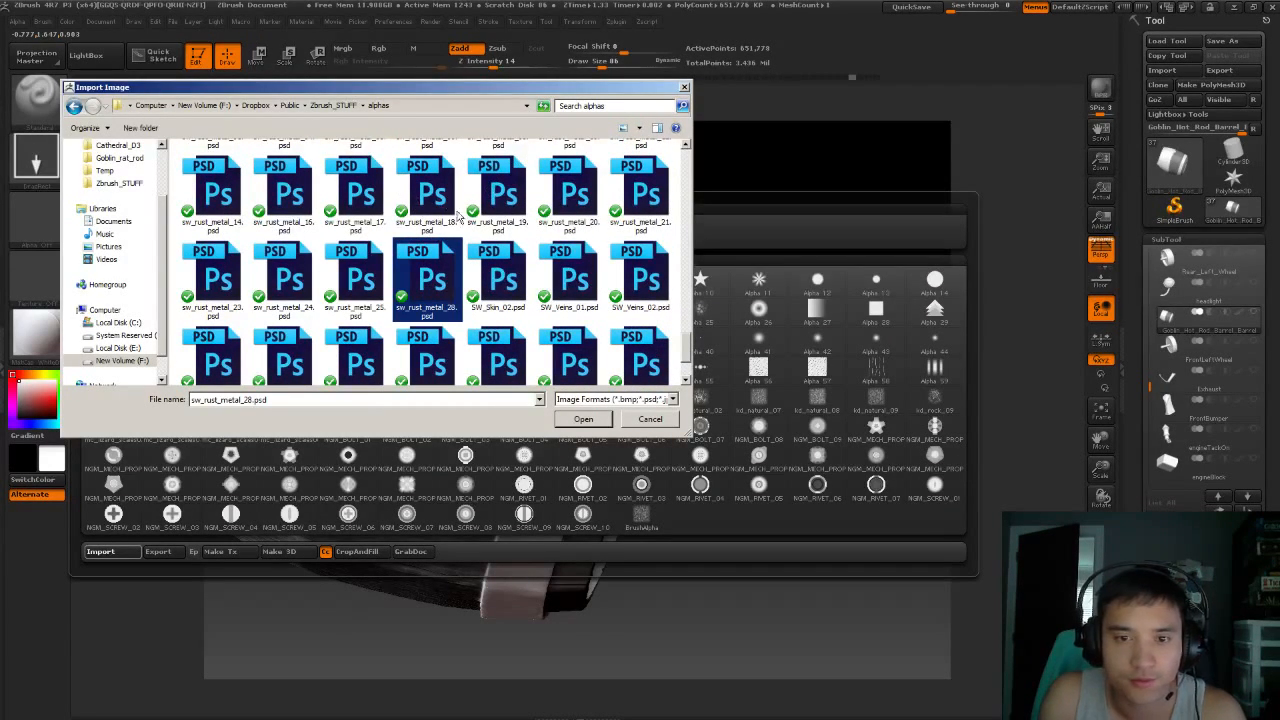
{"action": "left_click_drag", "start_coordinate": [688, 352], "coordinate": [668, 328]}
{"action": "left_click", "coordinate": [253, 318], "text": "shift"}
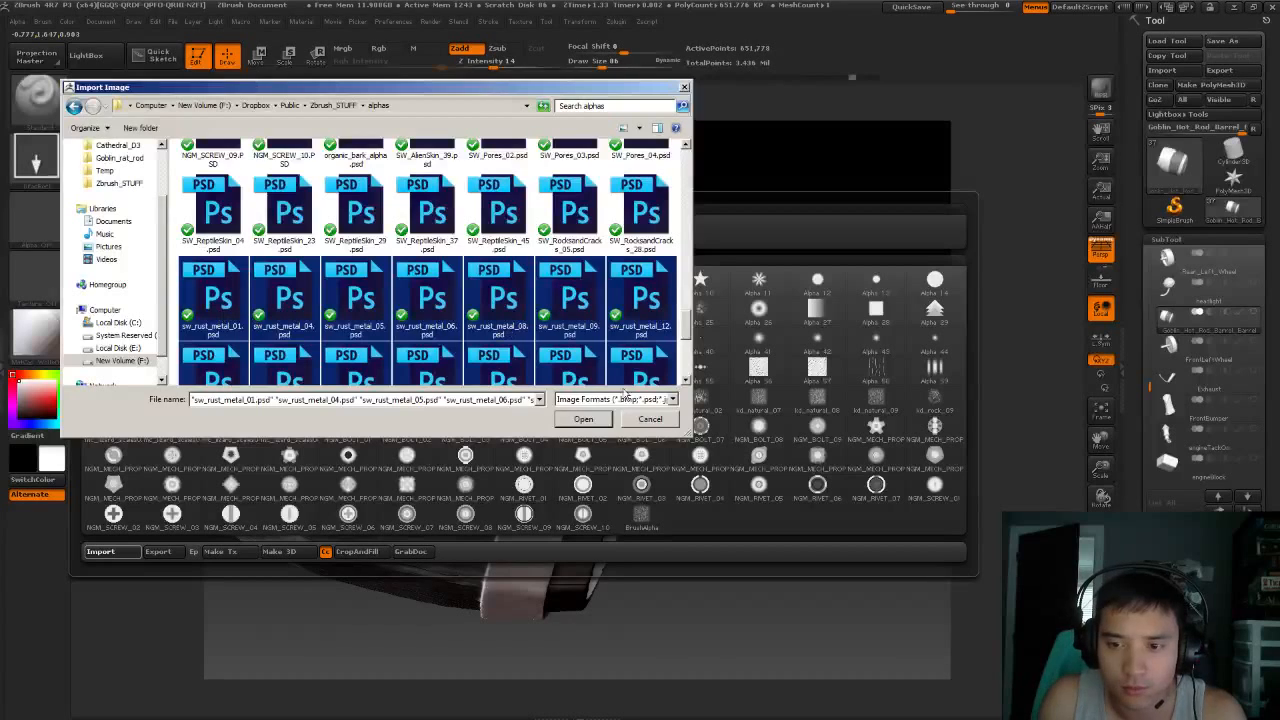
{"action": "left_click", "coordinate": [590, 420]}
{"action": "left_click", "coordinate": [580, 372]}
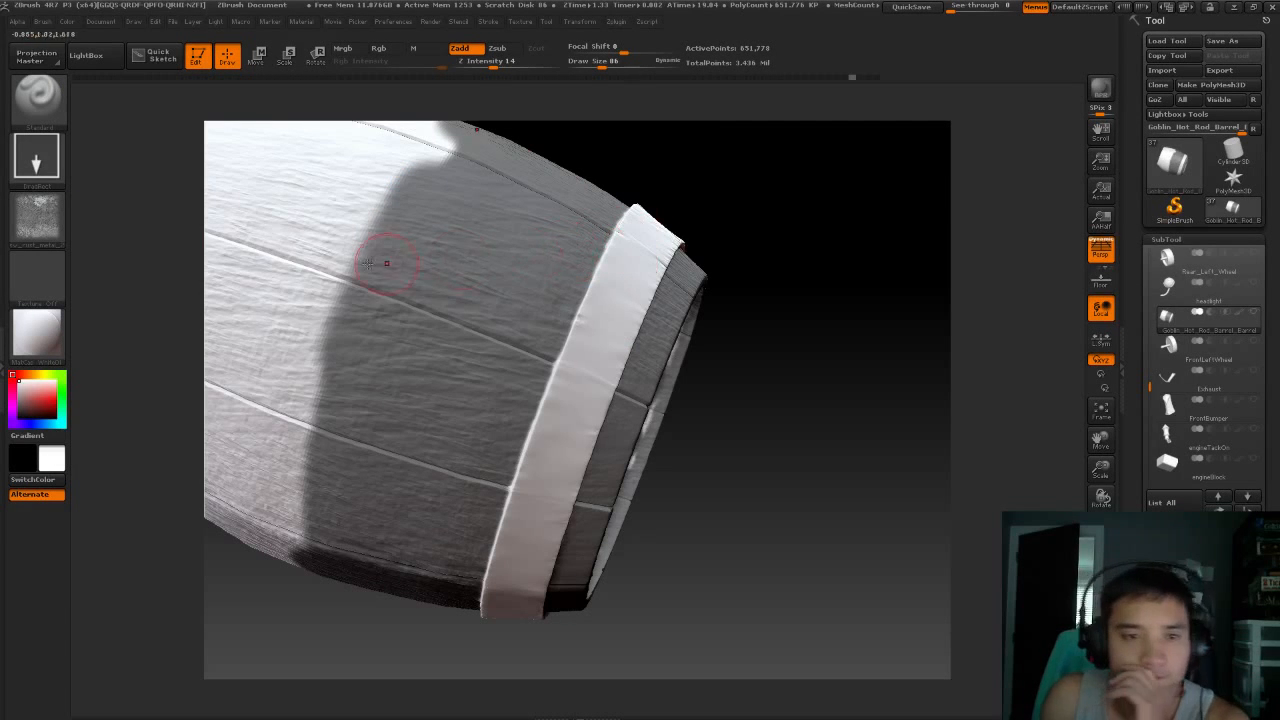
Choose the first imported rust metal alpha and stamp pitted texture onto the side of the barrel's raised metal band.
{"action": "left_click", "coordinate": [37, 218]}
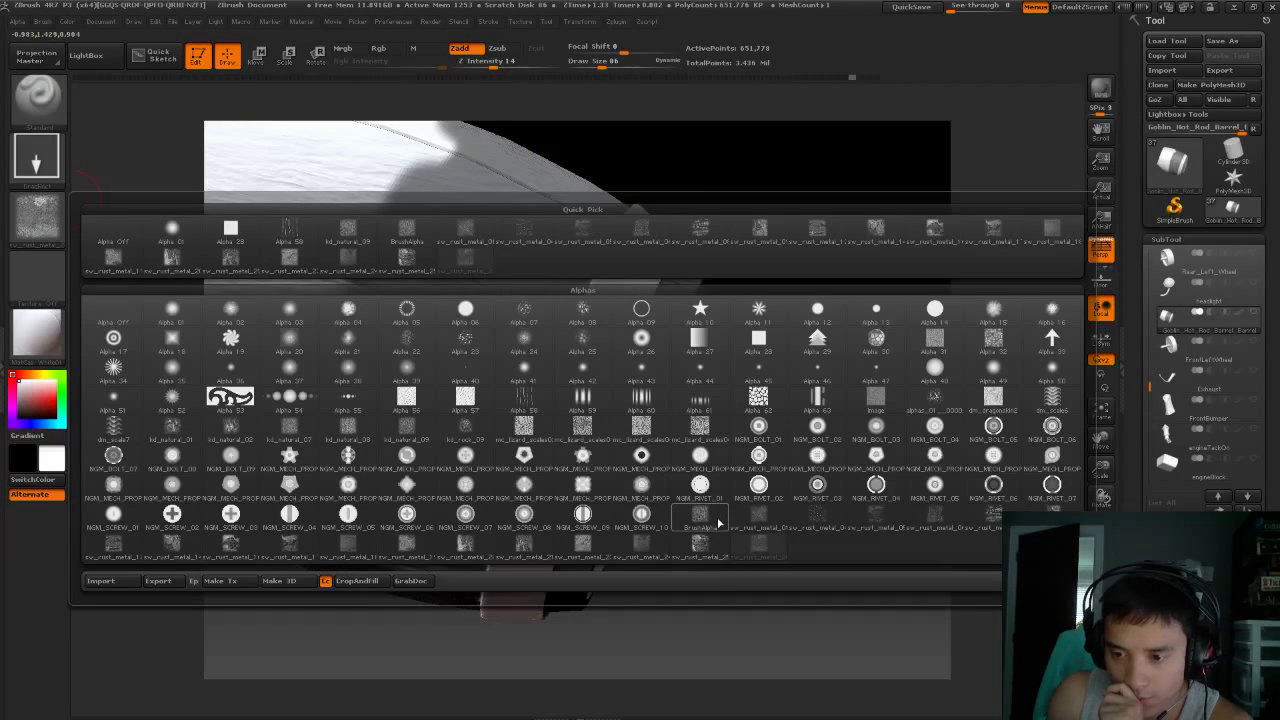
{"action": "mouse_move", "coordinate": [718, 525]}
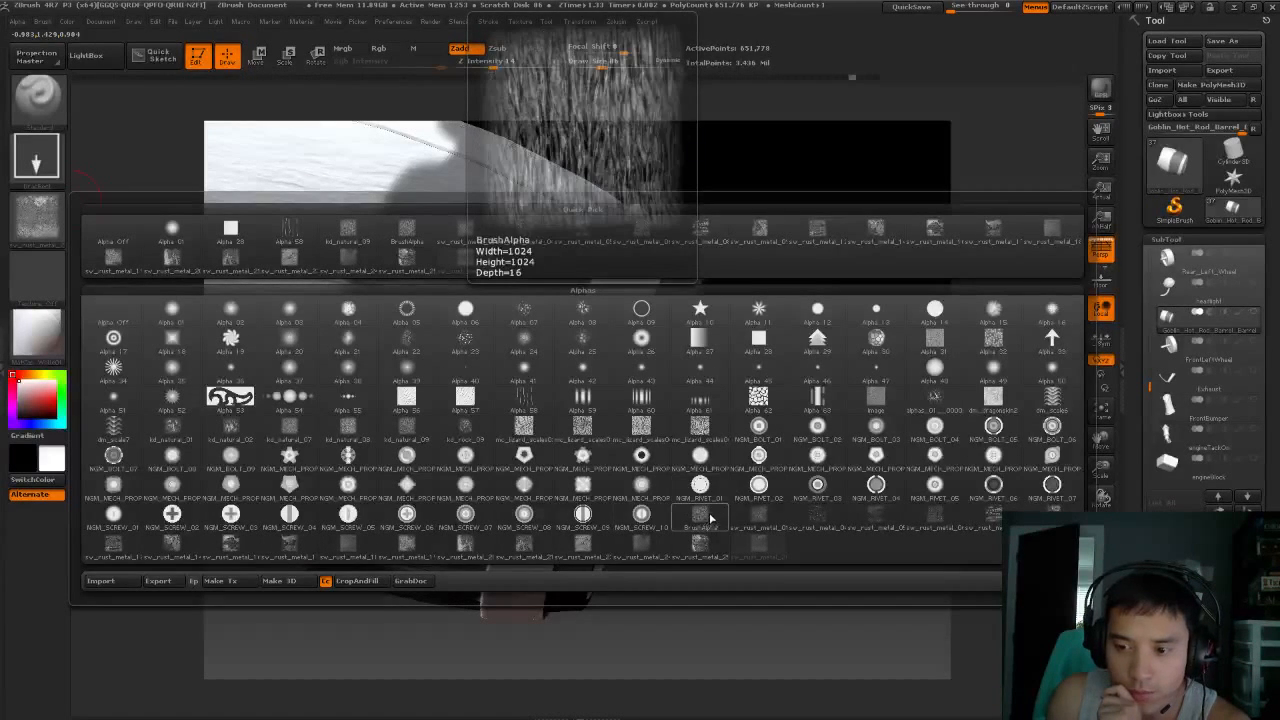
{"action": "left_click", "coordinate": [752, 512]}
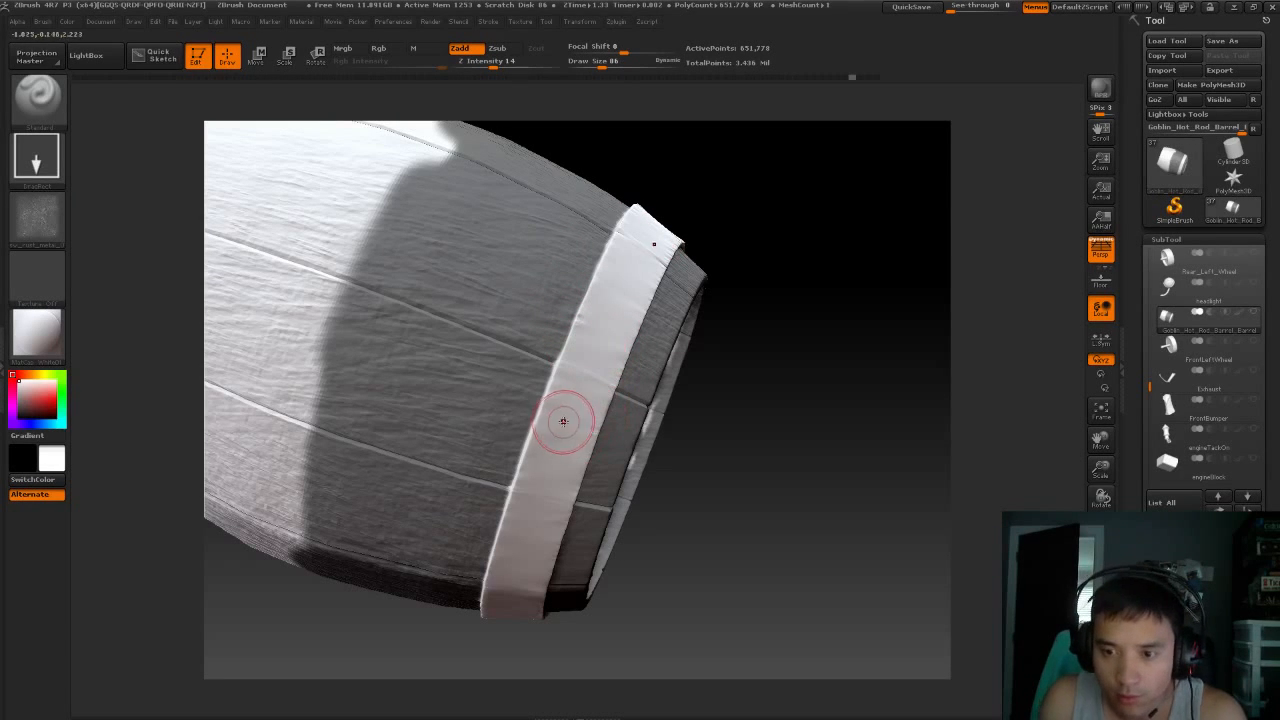
{"action": "left_click_drag", "start_coordinate": [565, 423], "coordinate": [601, 341]}
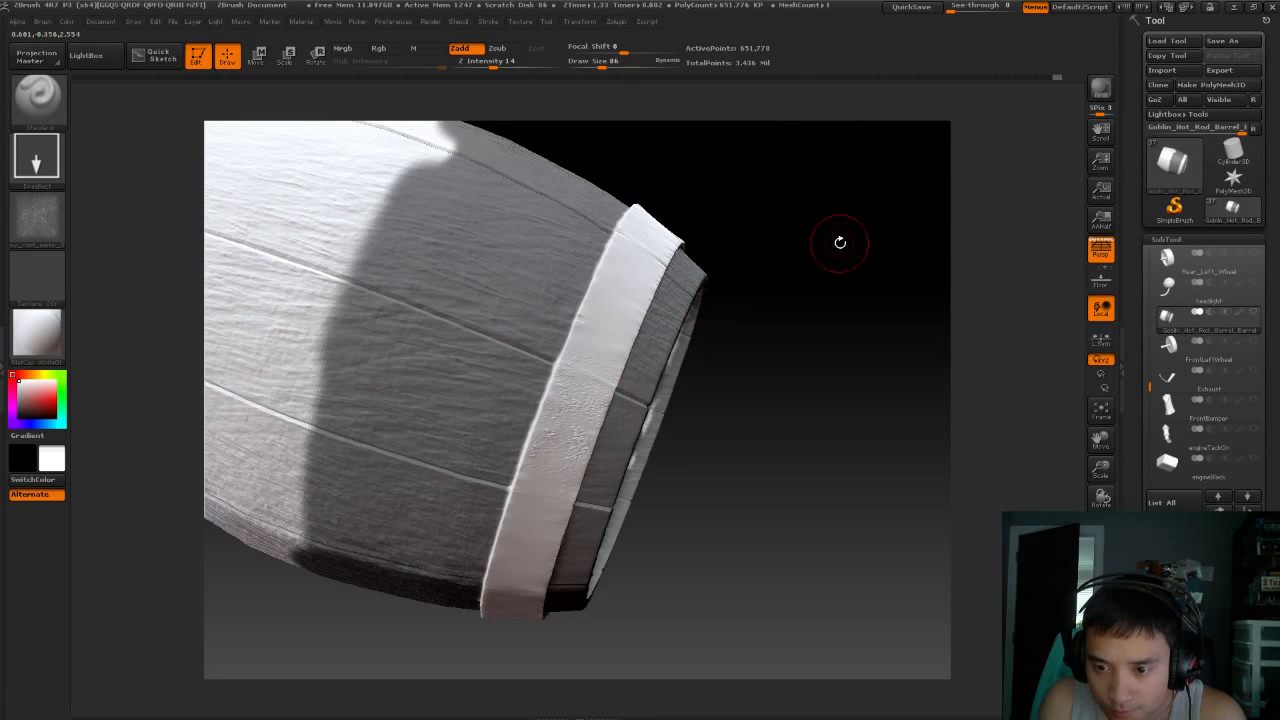
{"action": "mouse_move", "coordinate": [840, 240]}
{"action": "left_mouse_down"}
{"action": "mouse_move", "coordinate": [856, 272]}
{"action": "mouse_move", "coordinate": [829, 286]}
{"action": "mouse_move", "coordinate": [848, 392]}
{"action": "left_mouse_up"}
{"action": "left_click_drag", "start_coordinate": [525, 427], "coordinate": [737, 275]}
{"action": "left_click_drag", "start_coordinate": [882, 286], "coordinate": [880, 350]}
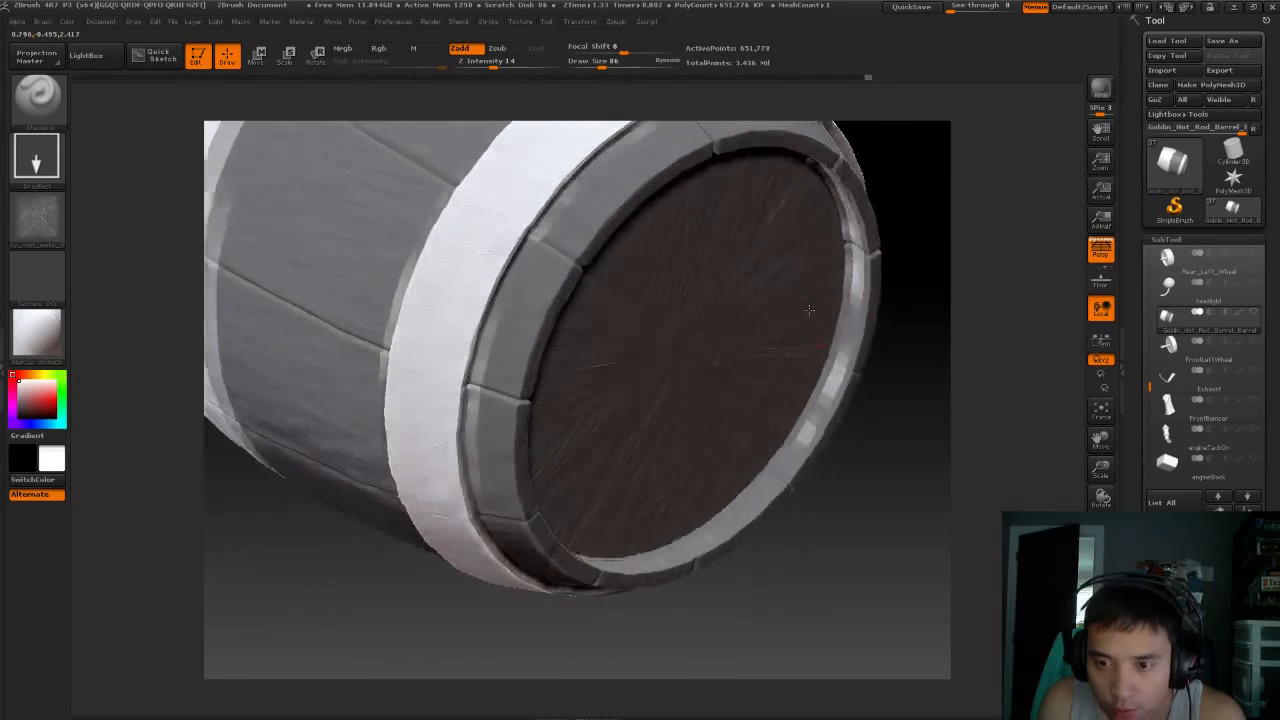
Stamp more rust pitting along the metal band, working around toward the underside of the barrel.
{"action": "left_click_drag", "start_coordinate": [892, 559], "coordinate": [862, 346], "text": "alt"}
{"action": "left_click_drag", "start_coordinate": [501, 344], "coordinate": [577, 299]}
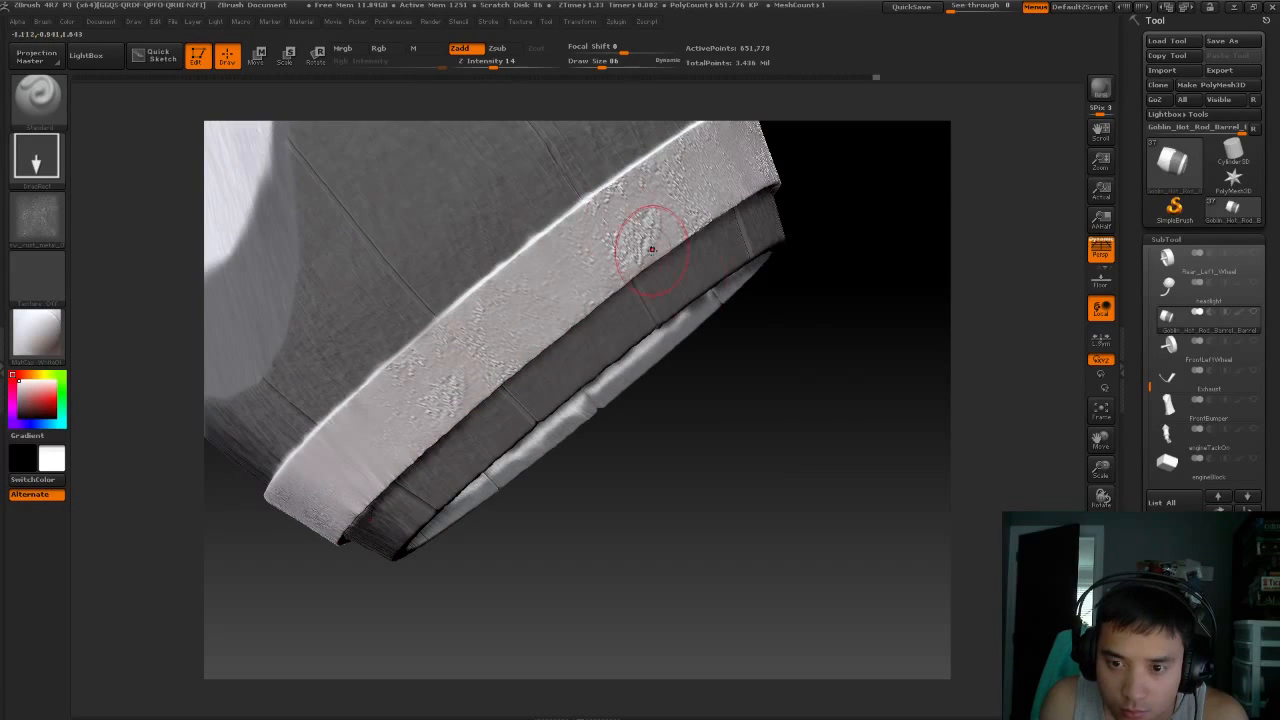
{"action": "left_click_drag", "start_coordinate": [794, 457], "coordinate": [715, 460]}
{"action": "mouse_move", "coordinate": [414, 344]}
{"action": "left_mouse_down"}
{"action": "mouse_move", "coordinate": [464, 299]}
{"action": "mouse_move", "coordinate": [574, 283]}
{"action": "left_mouse_up"}
{"action": "left_click_drag", "start_coordinate": [784, 331], "coordinate": [773, 348]}
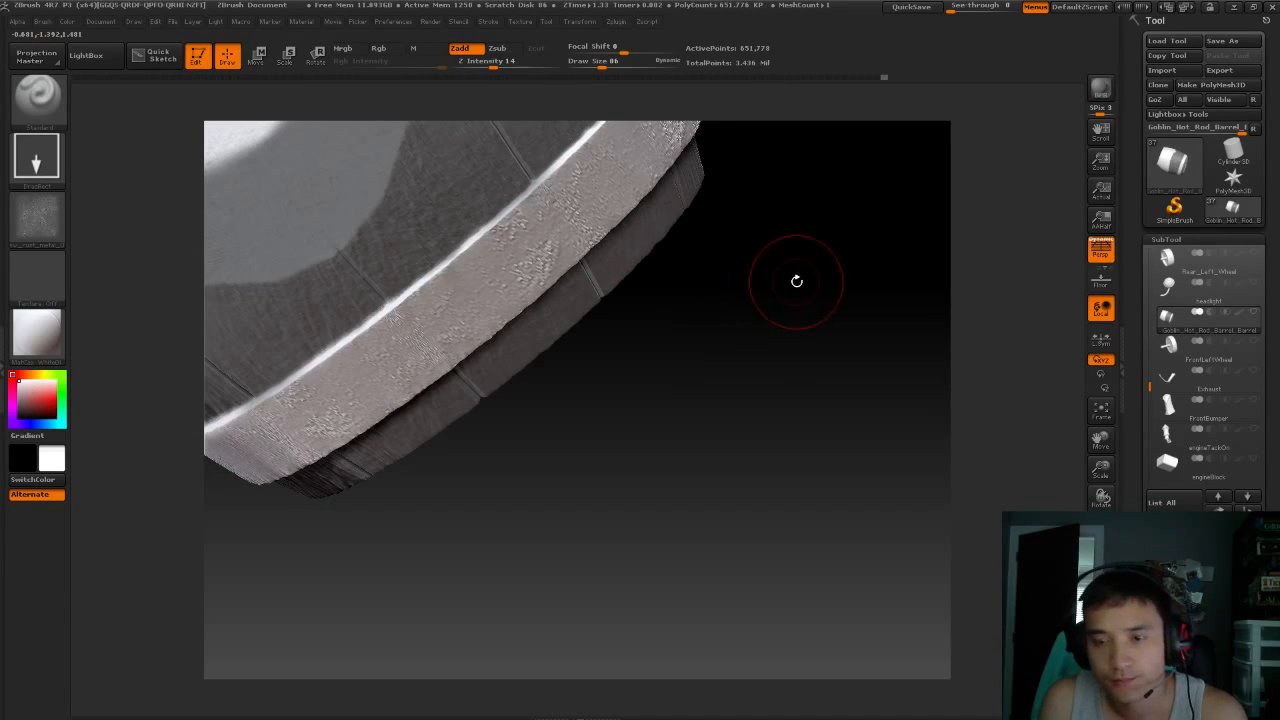
{"action": "left_click_drag", "start_coordinate": [794, 280], "coordinate": [760, 331]}
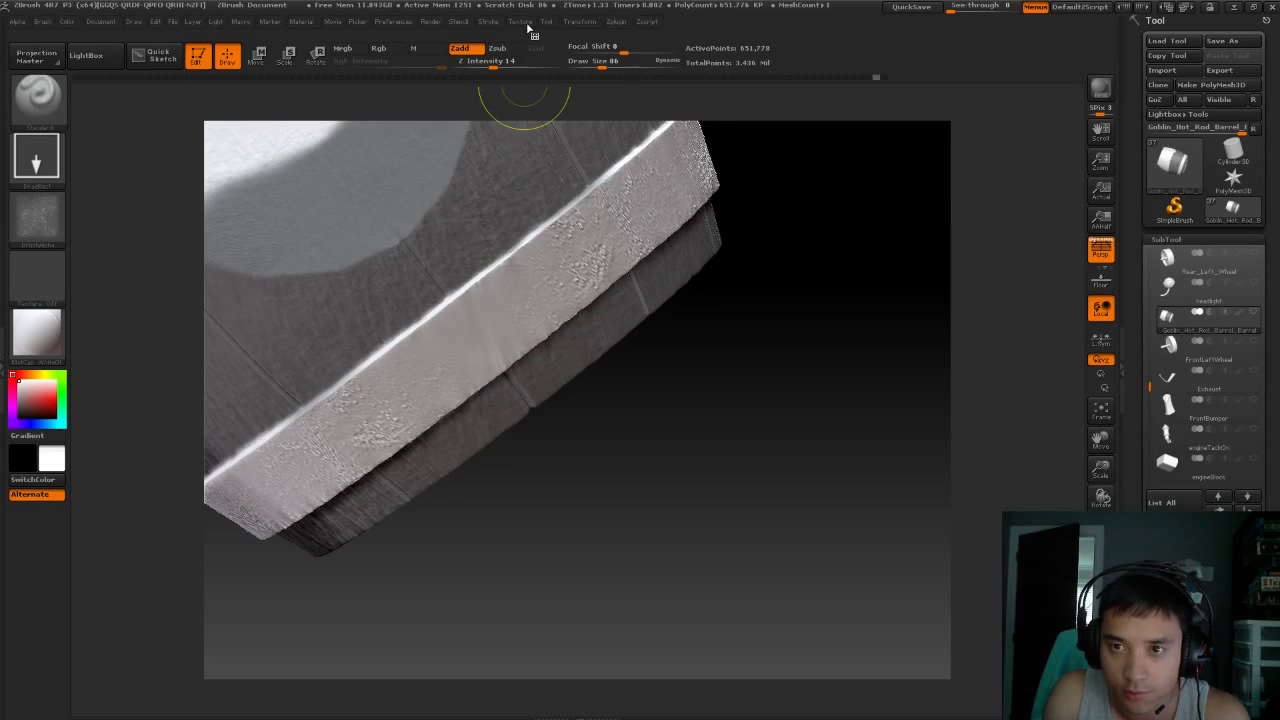
Use BrushAlpha to stamp additional surface wear over the smooth areas remaining around the metal band.
{"action": "left_click", "coordinate": [524, 21]}
{"action": "mouse_move", "coordinate": [580, 21]}
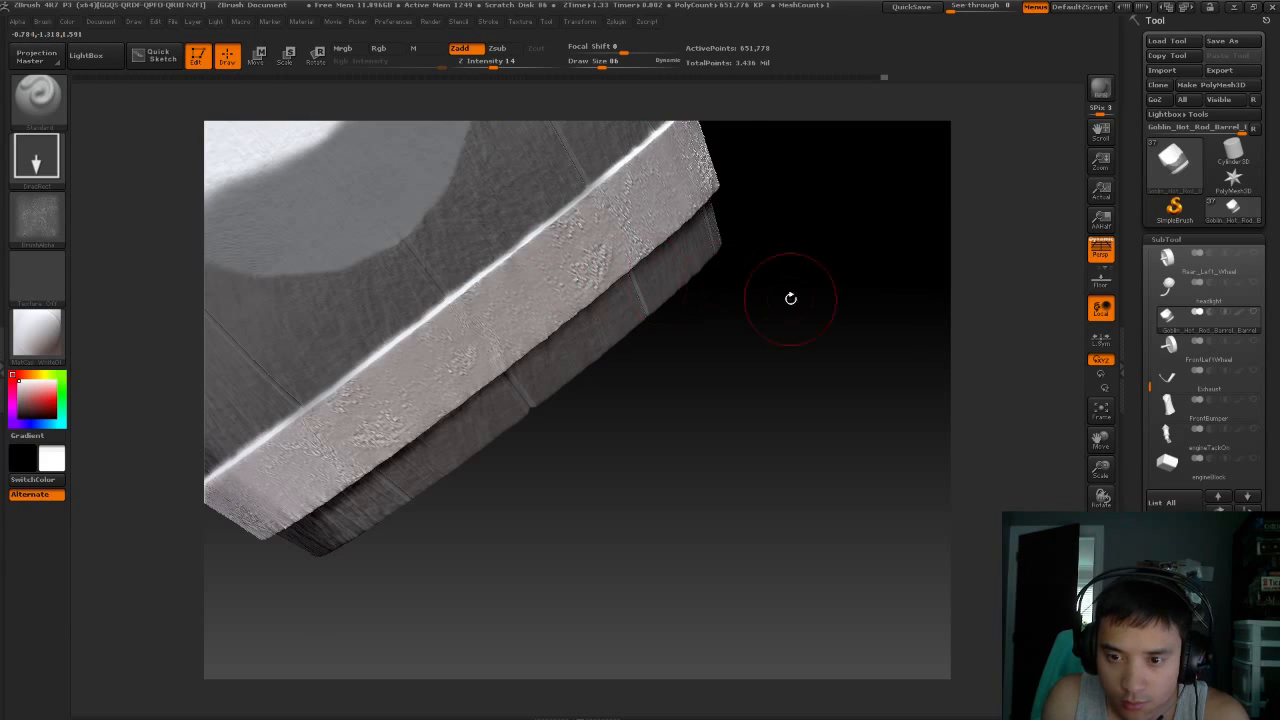
{"action": "left_click_drag", "start_coordinate": [789, 294], "coordinate": [463, 398]}
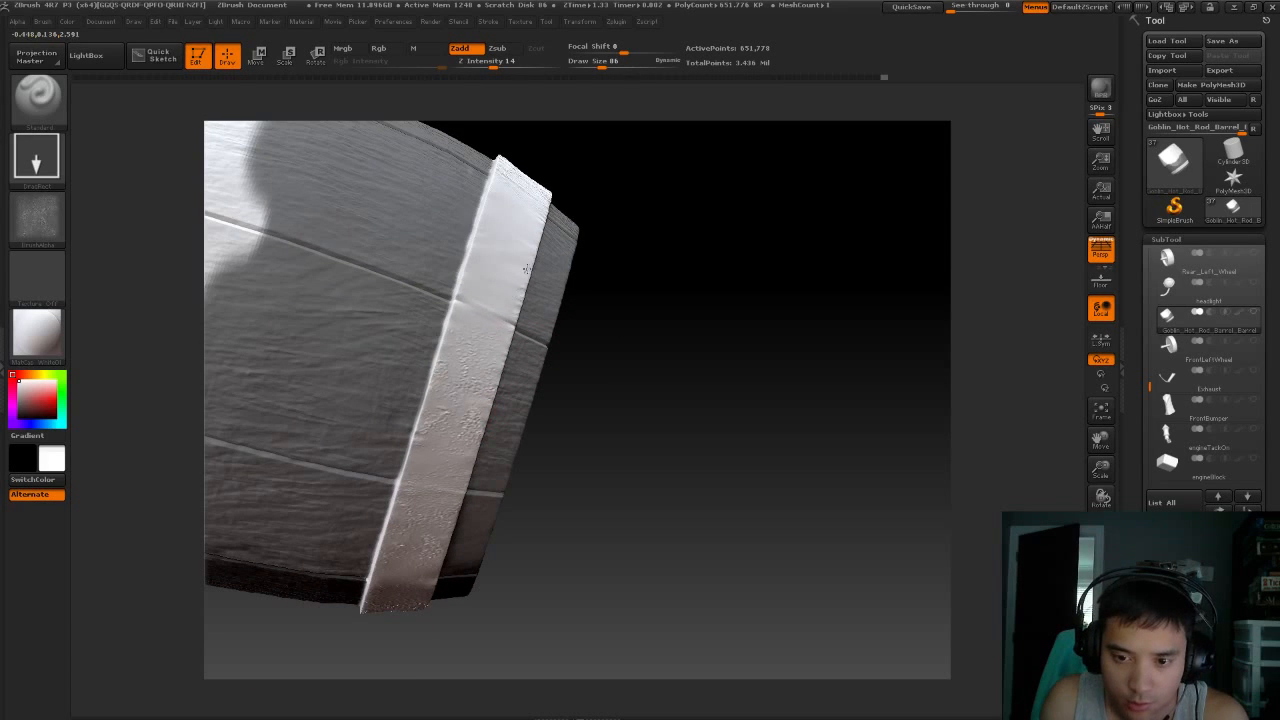
{"action": "left_click_drag", "start_coordinate": [663, 180], "coordinate": [683, 251]}
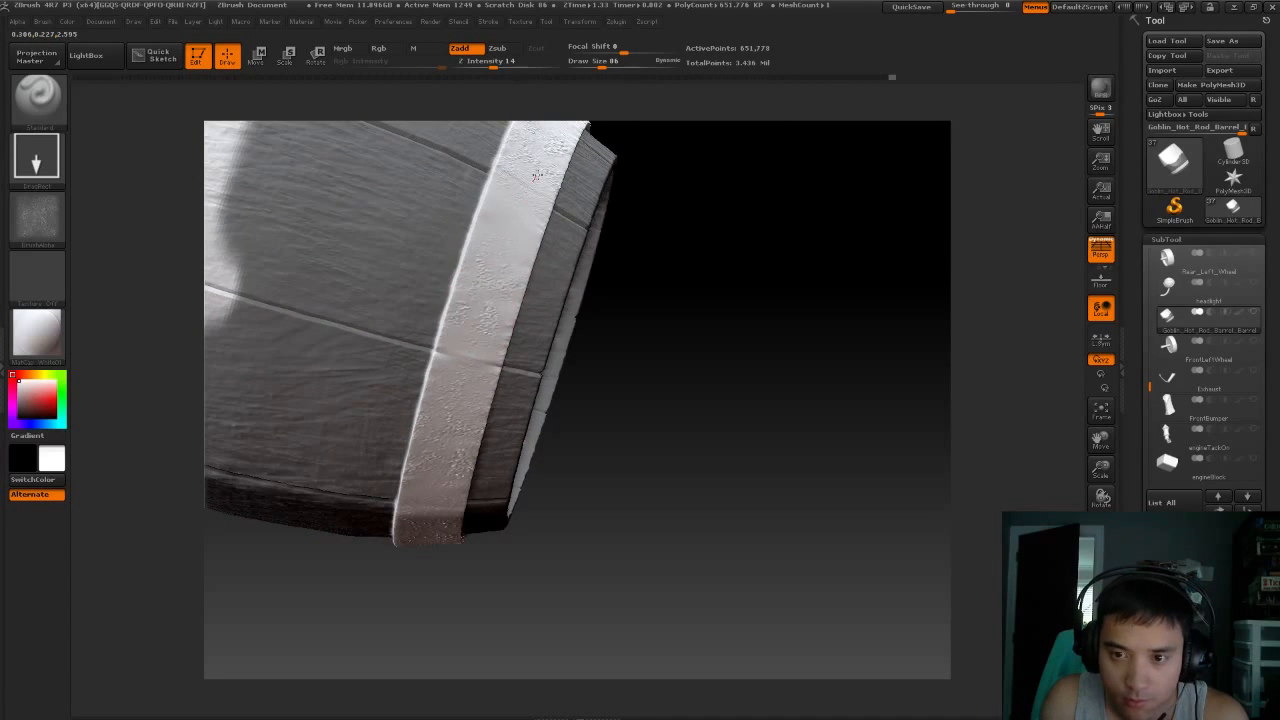
{"action": "left_click_drag", "start_coordinate": [660, 190], "coordinate": [507, 276]}
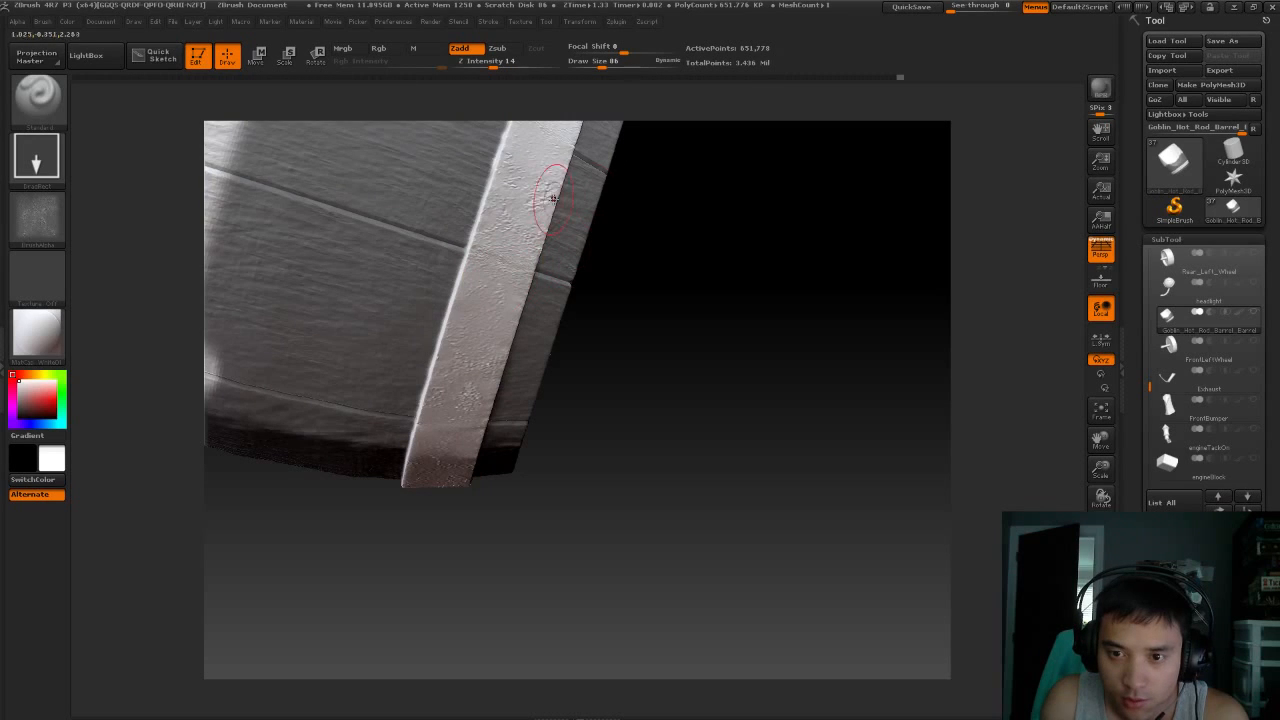
{"action": "left_click_drag", "start_coordinate": [660, 200], "coordinate": [718, 260]}
{"action": "left_click_drag", "start_coordinate": [757, 357], "coordinate": [625, 205]}
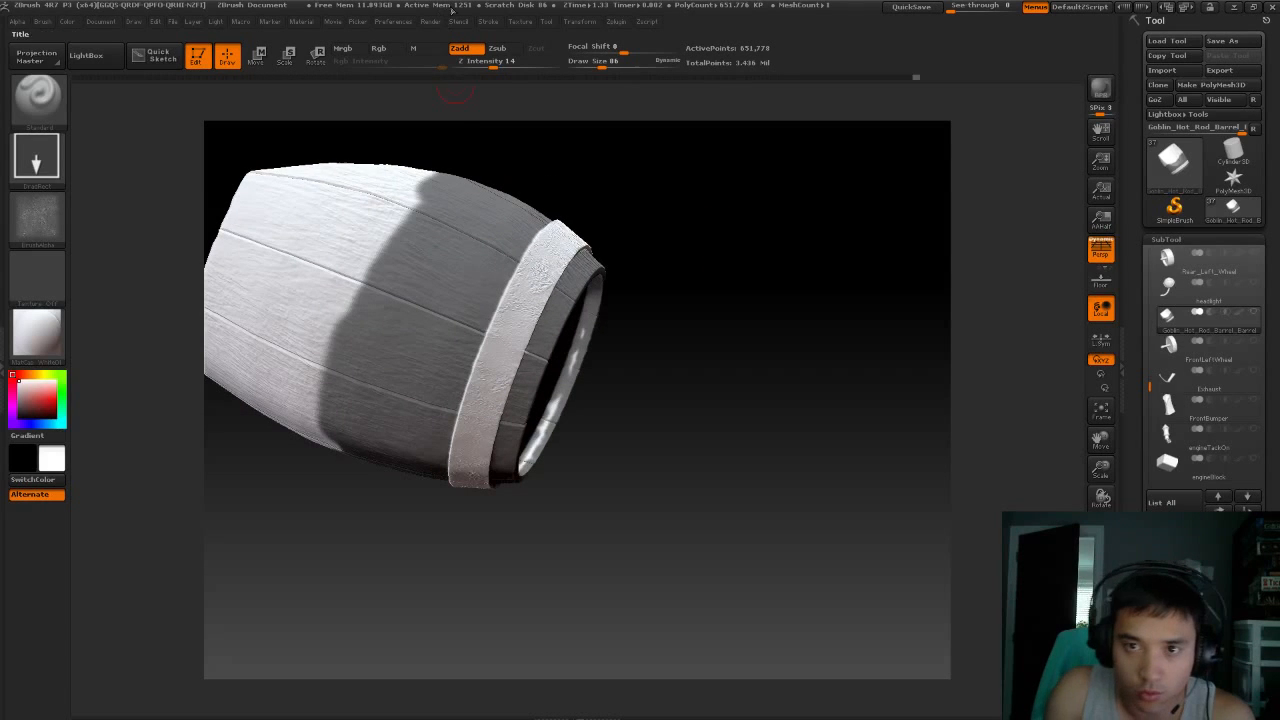
Switch to the second rust metal alpha and layer its pitting over the metal band.
{"action": "left_click", "coordinate": [37, 215]}
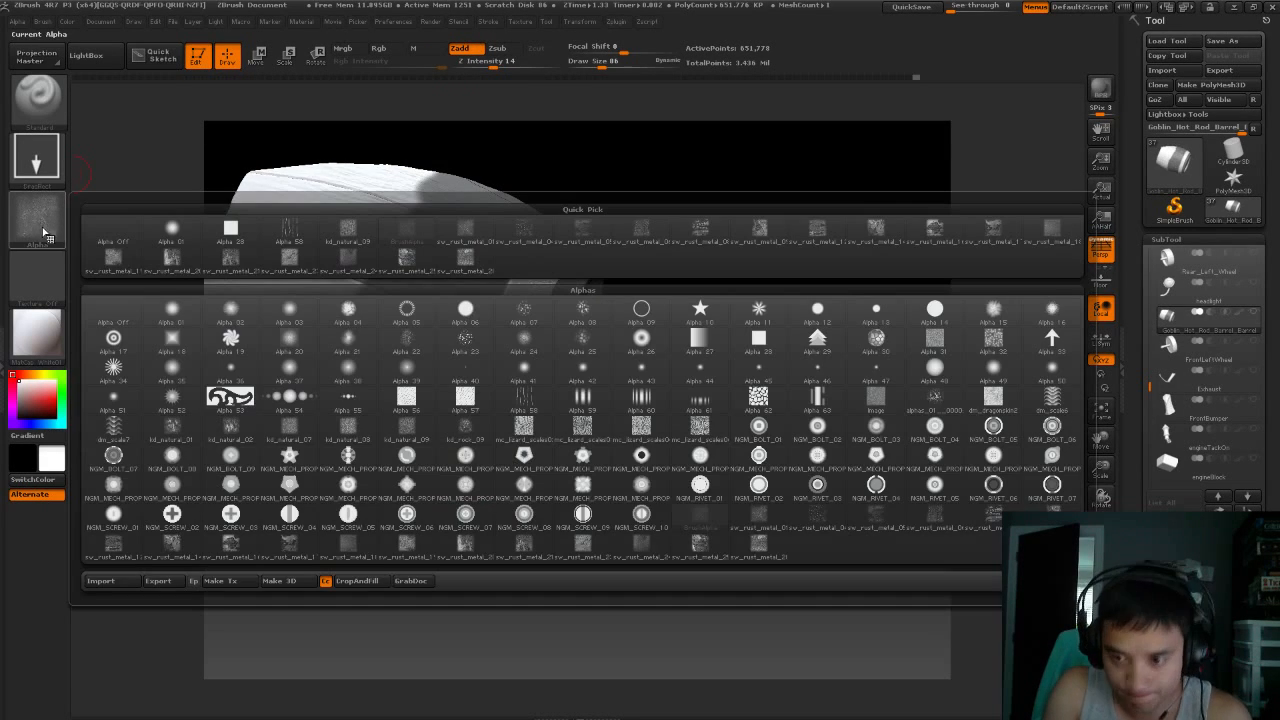
{"action": "left_click", "coordinate": [820, 528]}
{"action": "left_click_drag", "start_coordinate": [697, 387], "coordinate": [749, 418], "text": "alt"}
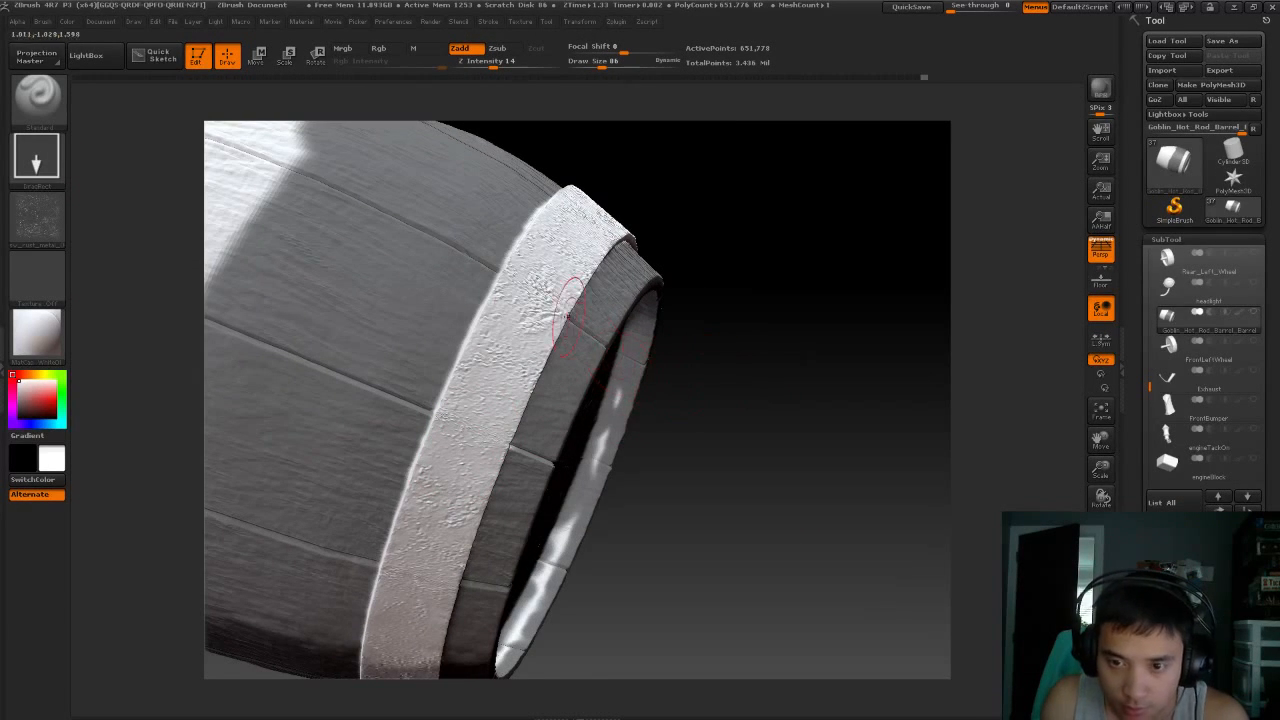
{"action": "left_click_drag", "start_coordinate": [860, 333], "coordinate": [740, 316]}
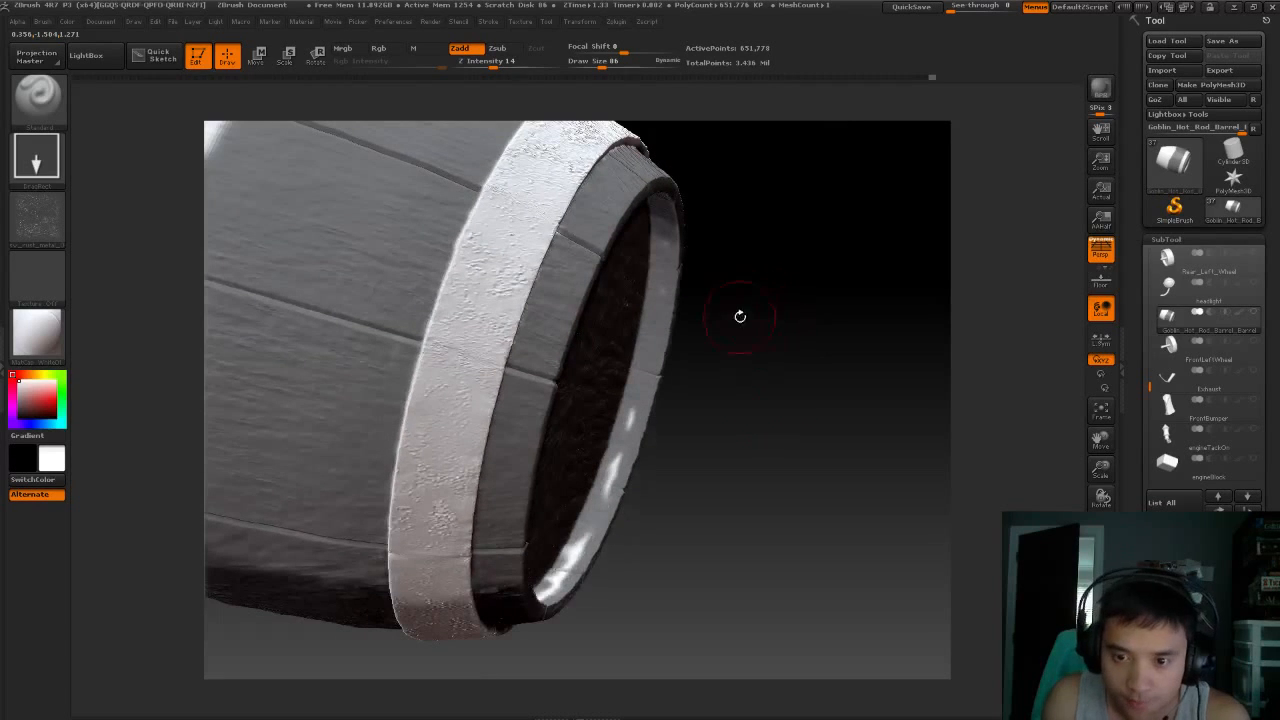
Switch to the third rust metal alpha and overlay its rougher texture on the front stretch of the metal band.
{"action": "left_click", "coordinate": [36, 218]}
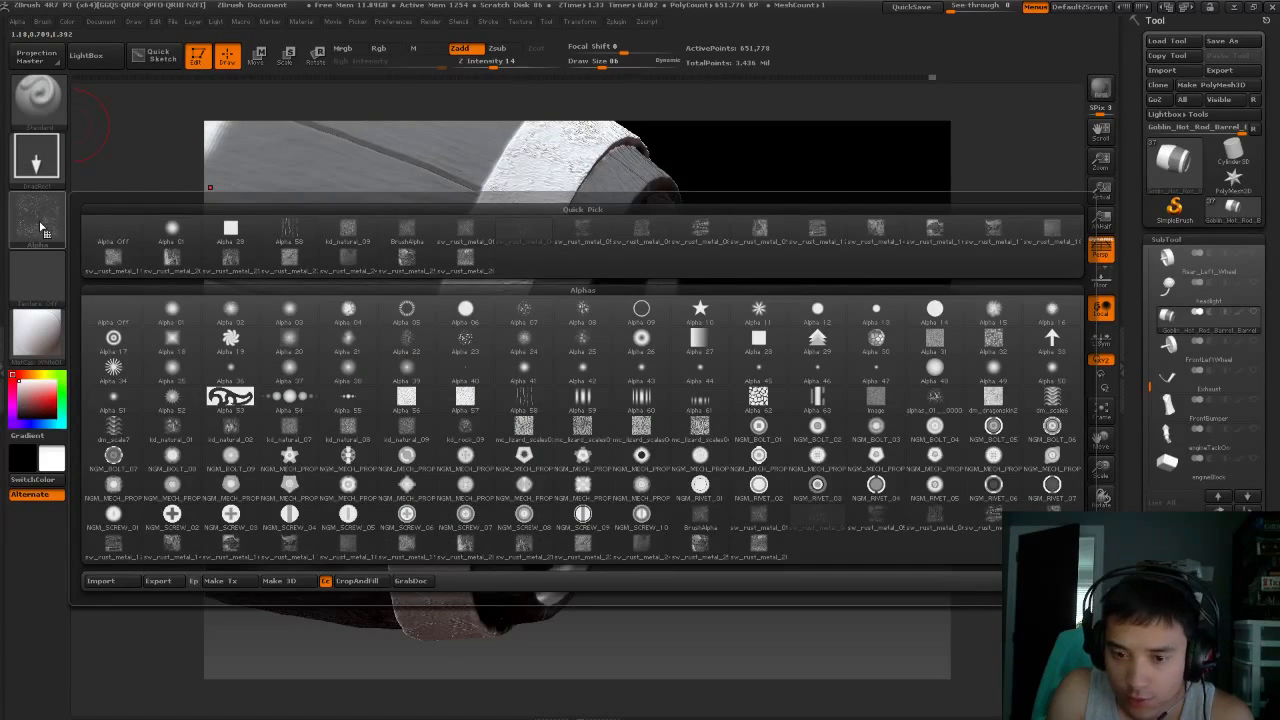
{"action": "left_click", "coordinate": [170, 258]}
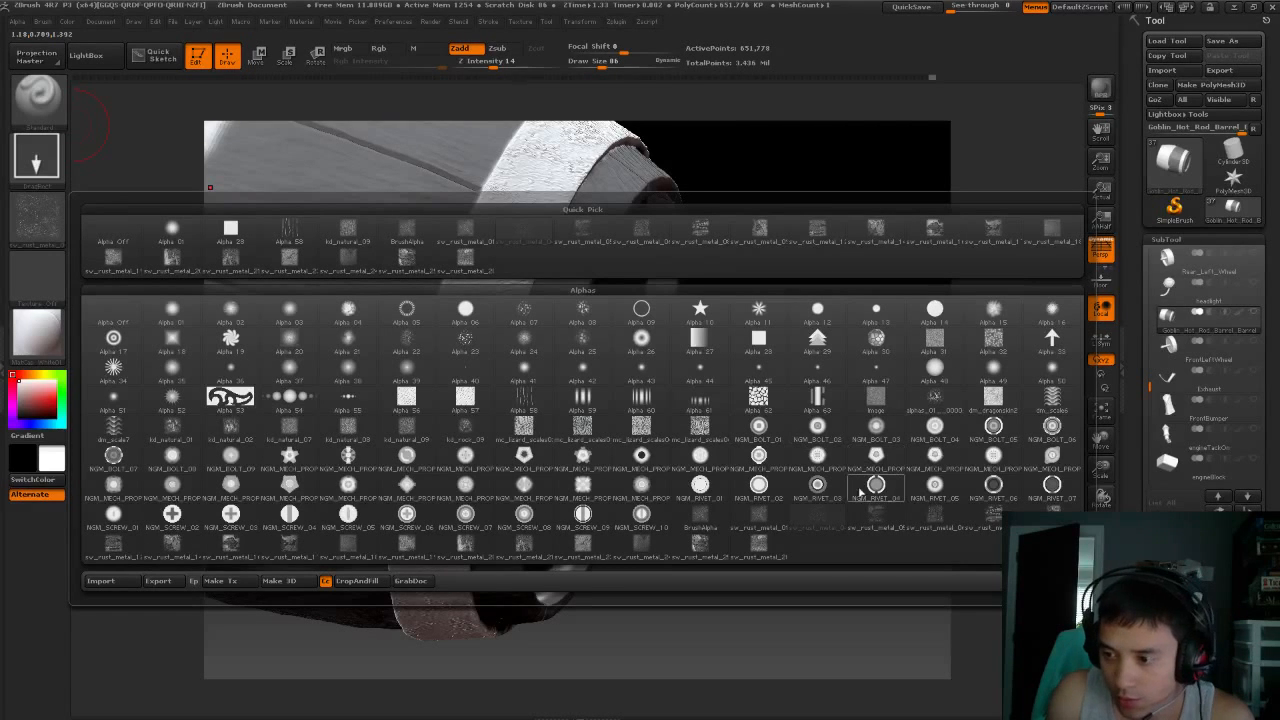
{"action": "left_click", "coordinate": [882, 521]}
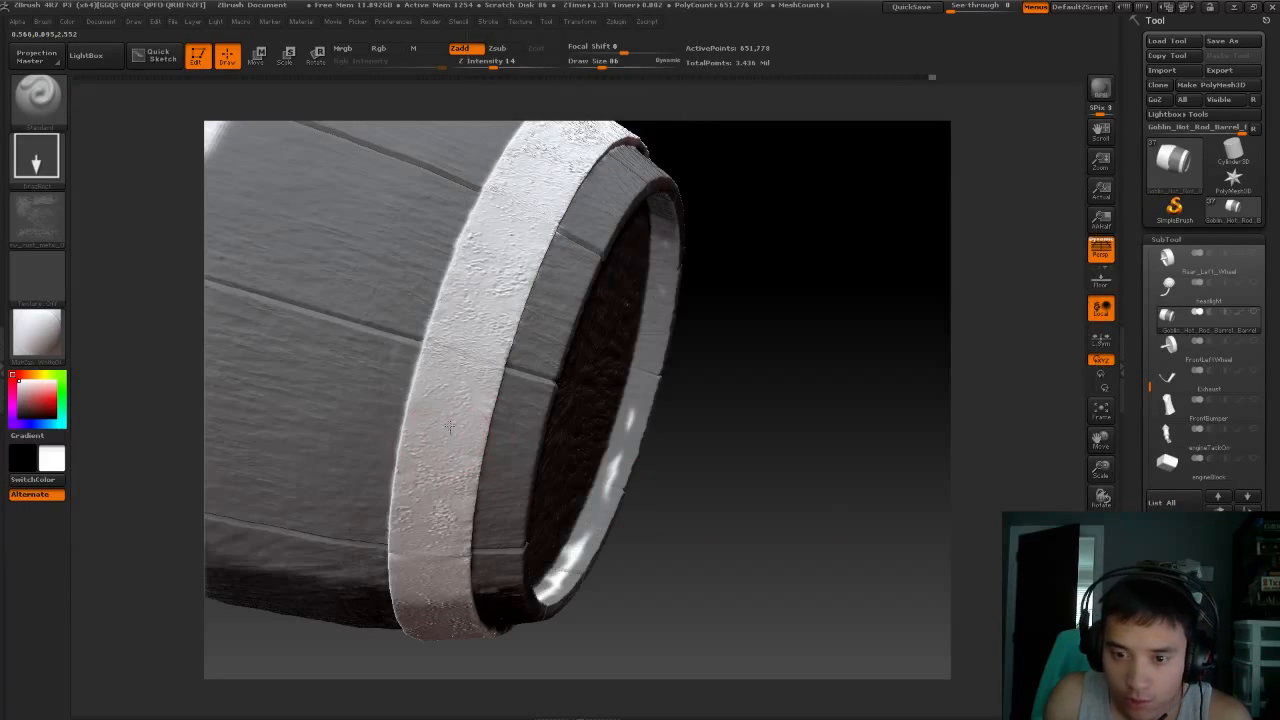
{"action": "mouse_move", "coordinate": [793, 277]}
{"action": "left_mouse_down"}
{"action": "mouse_move", "coordinate": [752, 321]}
{"action": "mouse_move", "coordinate": [794, 329]}
{"action": "mouse_move", "coordinate": [794, 231]}
{"action": "mouse_move", "coordinate": [794, 285]}
{"action": "left_mouse_up"}
{"action": "mouse_move", "coordinate": [749, 163]}
{"action": "left_mouse_down"}
{"action": "mouse_move", "coordinate": [730, 213]}
{"action": "mouse_move", "coordinate": [785, 255]}
{"action": "mouse_move", "coordinate": [766, 240]}
{"action": "left_mouse_up"}
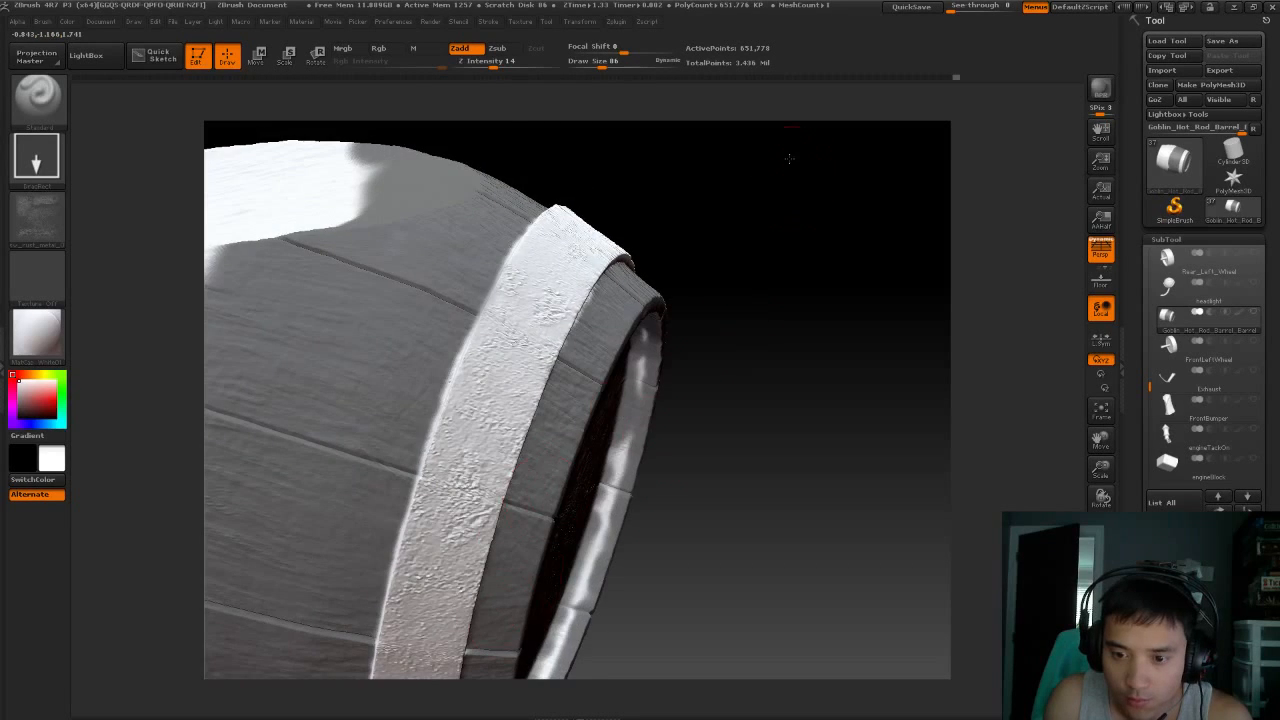
Continue overlaying the third rust metal alpha around the remaining circumference of the metal band.
{"action": "mouse_move", "coordinate": [789, 158]}
{"action": "left_mouse_down"}
{"action": "mouse_move", "coordinate": [817, 194]}
{"action": "mouse_move", "coordinate": [809, 216]}
{"action": "left_mouse_up"}
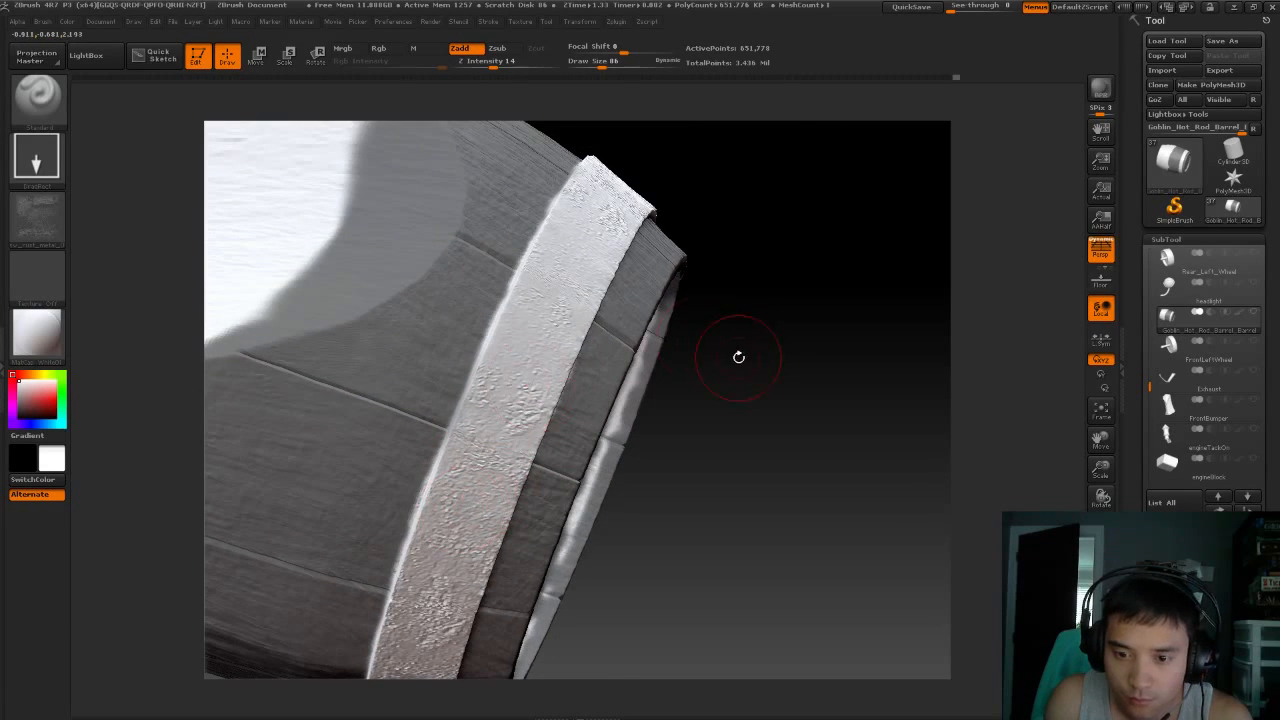
{"action": "left_click_drag", "start_coordinate": [738, 357], "coordinate": [727, 398]}
{"action": "left_click_drag", "start_coordinate": [696, 337], "coordinate": [674, 289]}
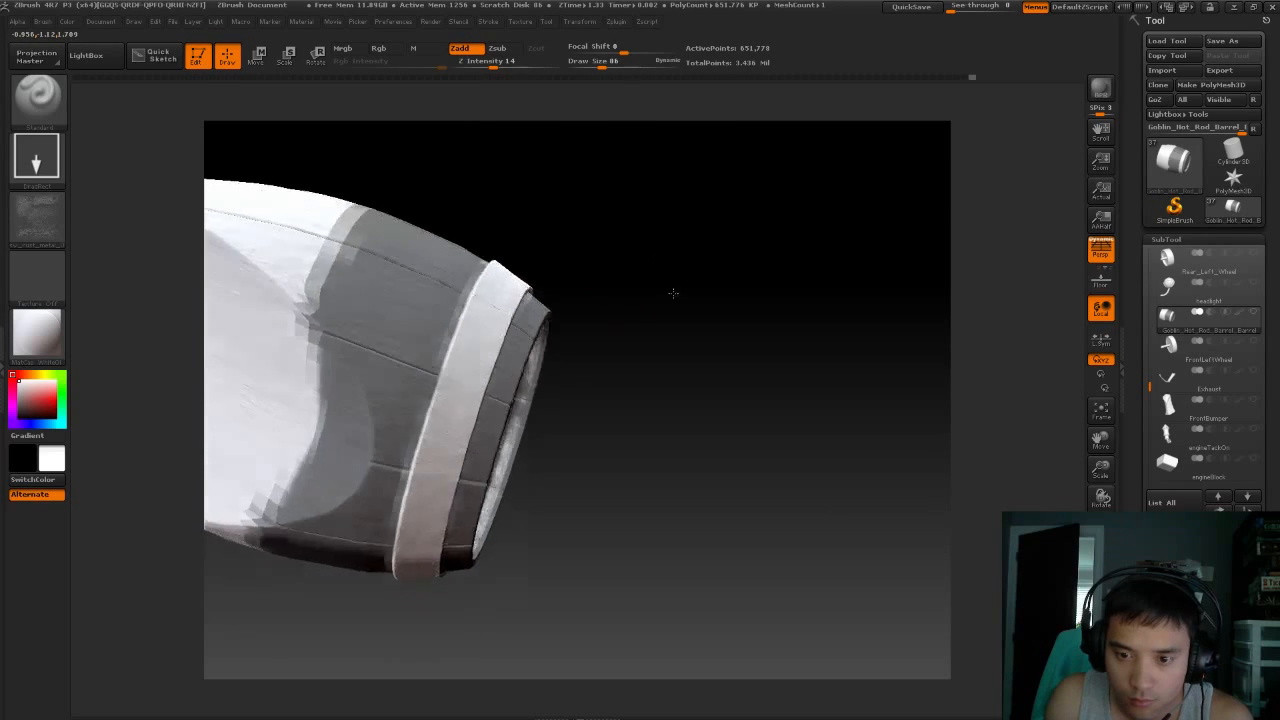
{"action": "left_click_drag", "start_coordinate": [680, 189], "coordinate": [746, 234]}
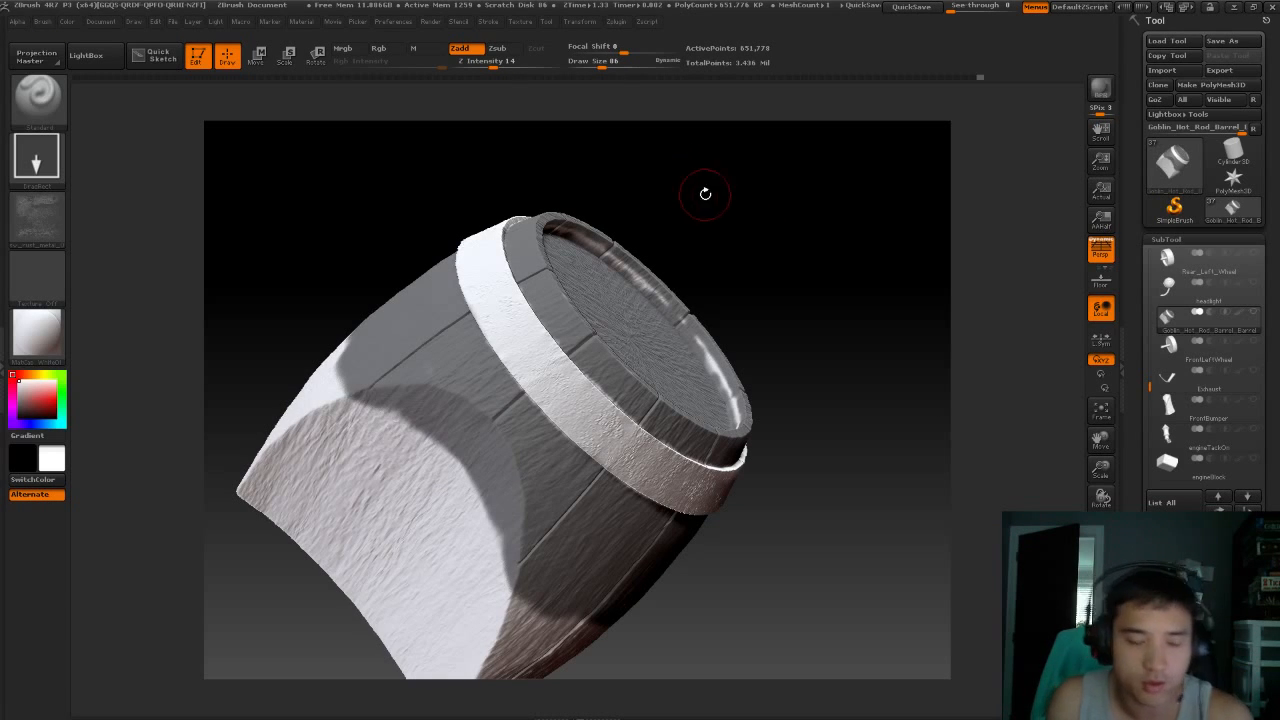
{"action": "left_click_drag", "start_coordinate": [723, 227], "coordinate": [376, 241]}
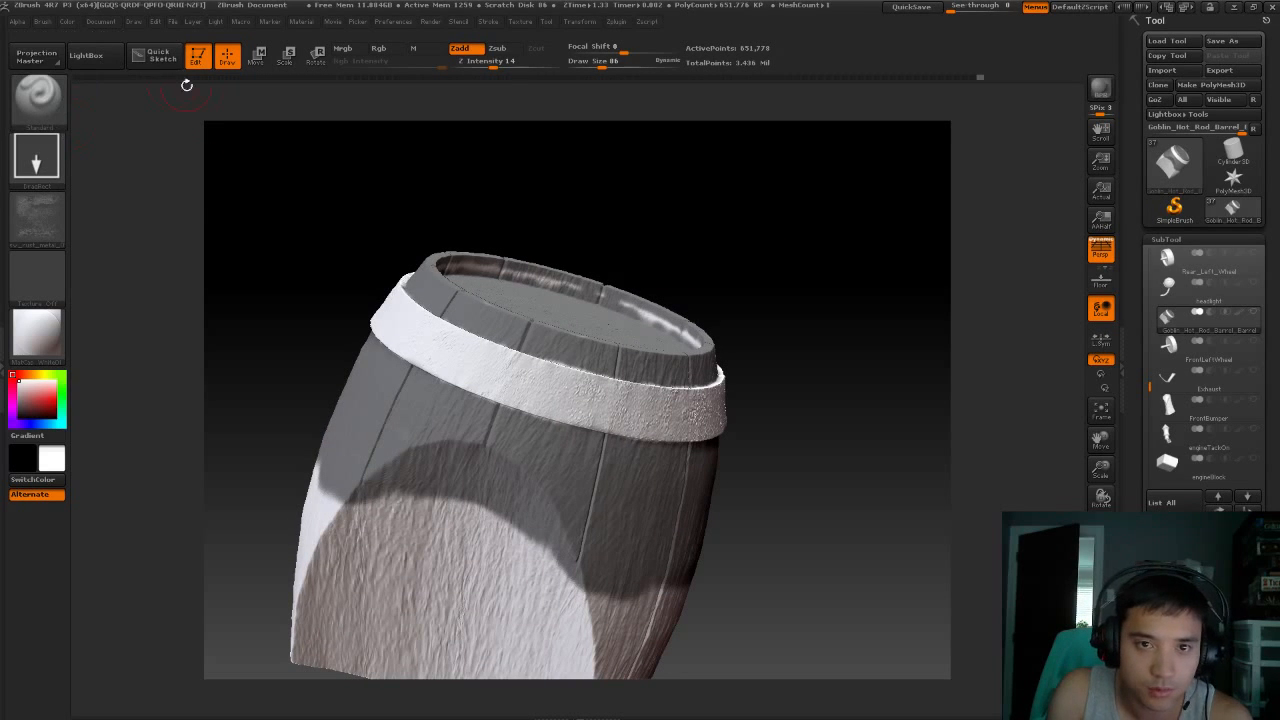
Choose the linear crack brush and try a damage stroke along the metal band's lower edge.
{"action": "left_click", "coordinate": [40, 100]}
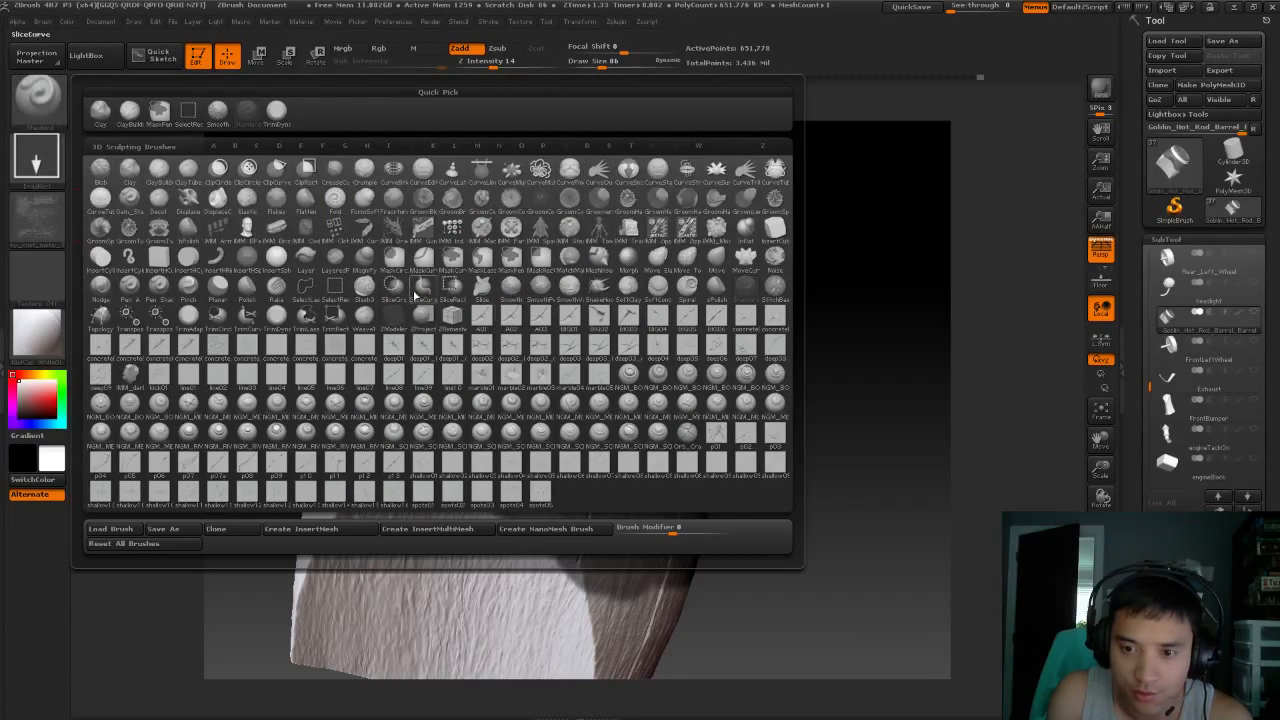
{"action": "mouse_move", "coordinate": [577, 346]}
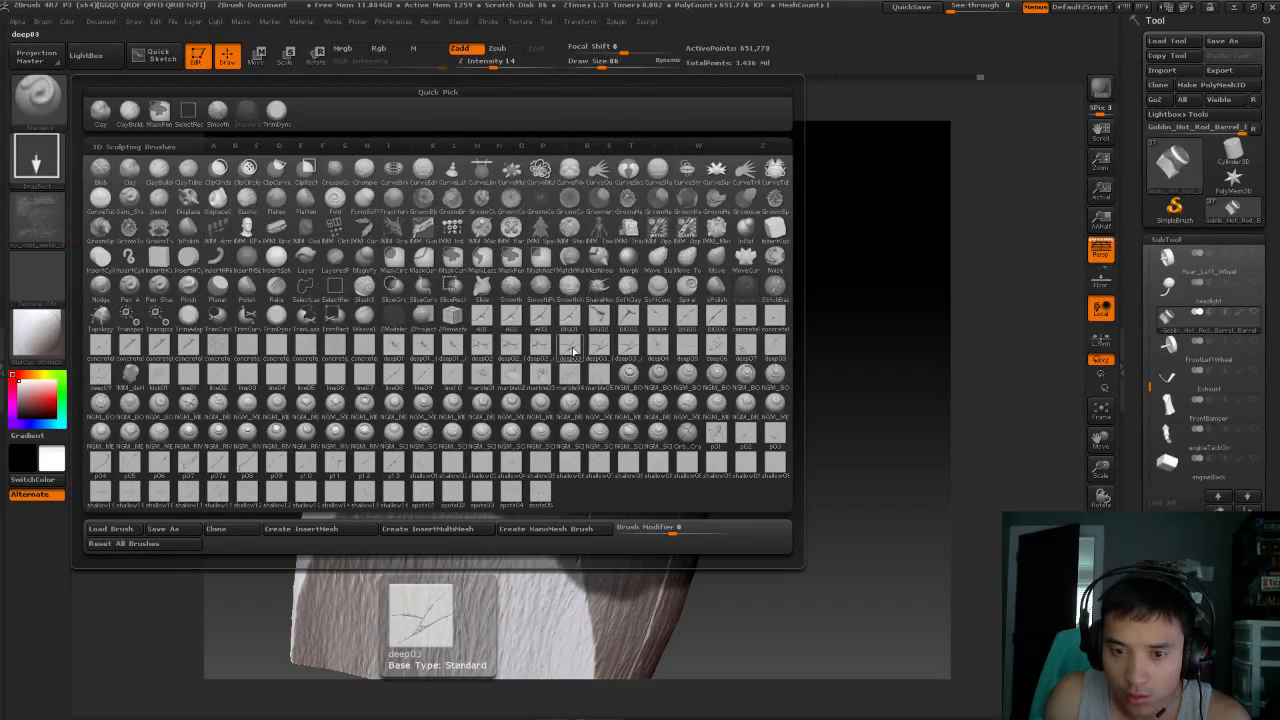
{"action": "left_click", "coordinate": [220, 466]}
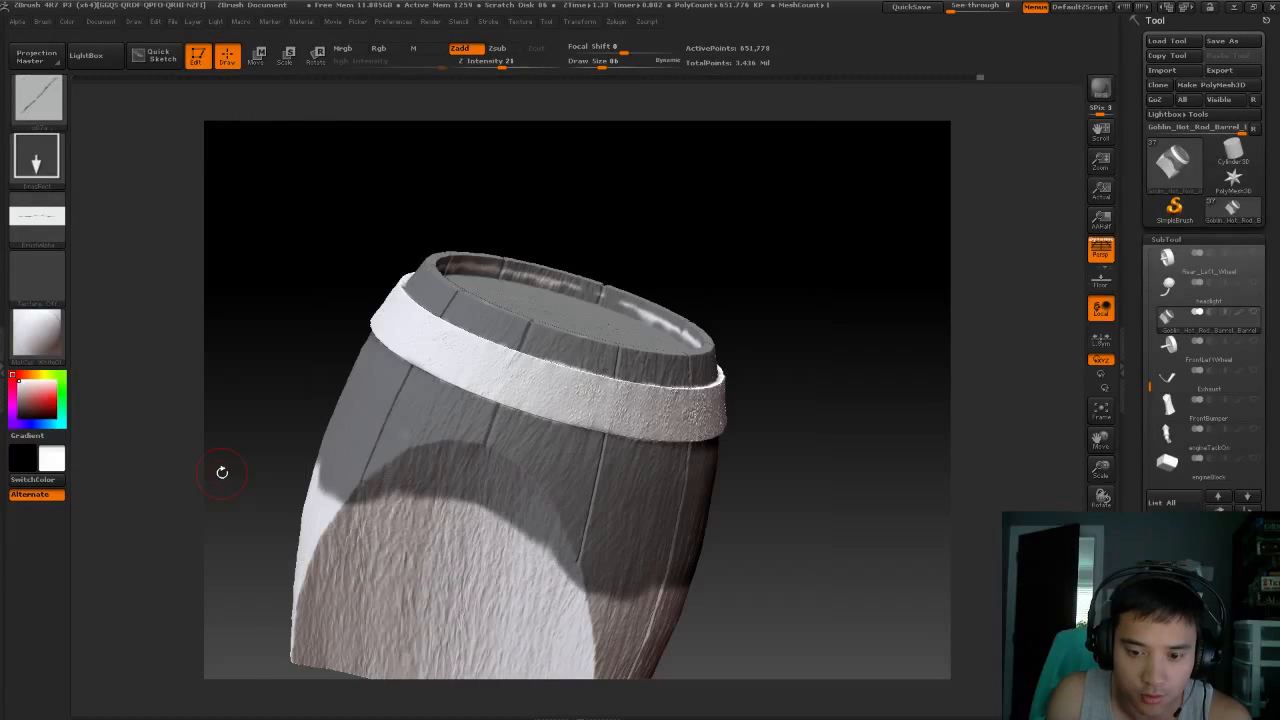
{"action": "left_click_drag", "start_coordinate": [743, 217], "coordinate": [800, 258]}
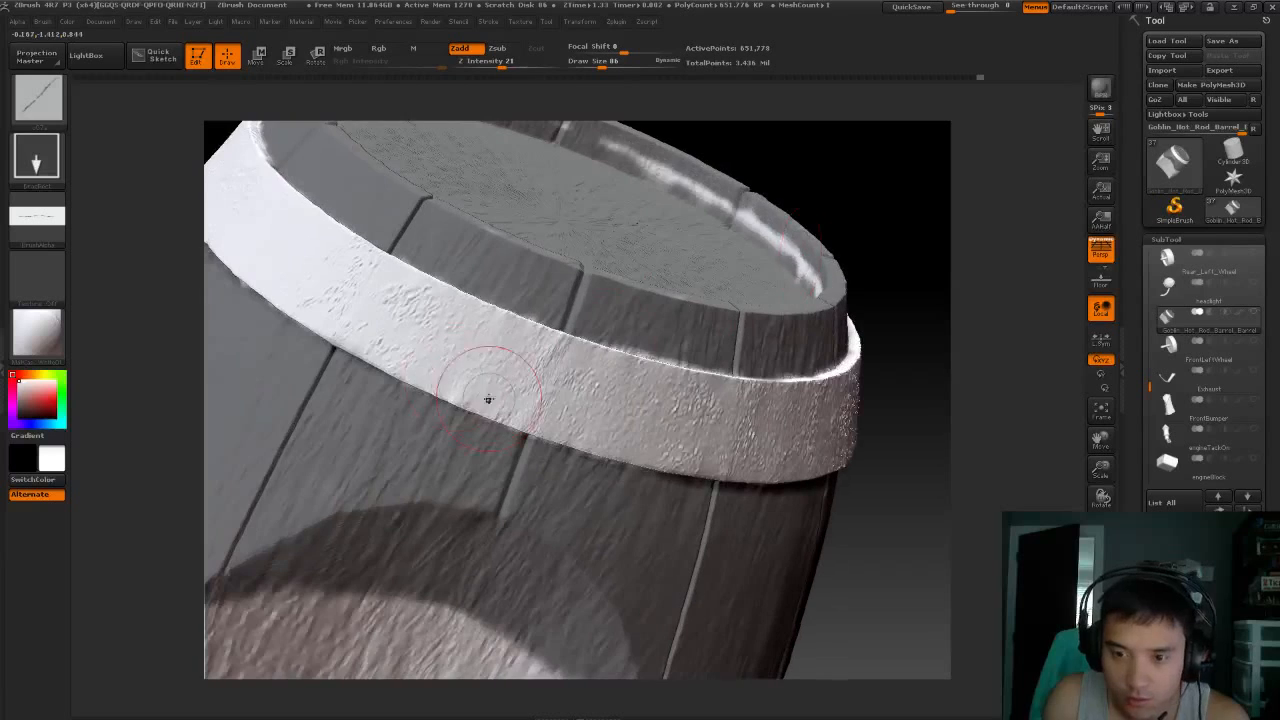
{"action": "left_click_drag", "start_coordinate": [878, 244], "coordinate": [860, 320]}
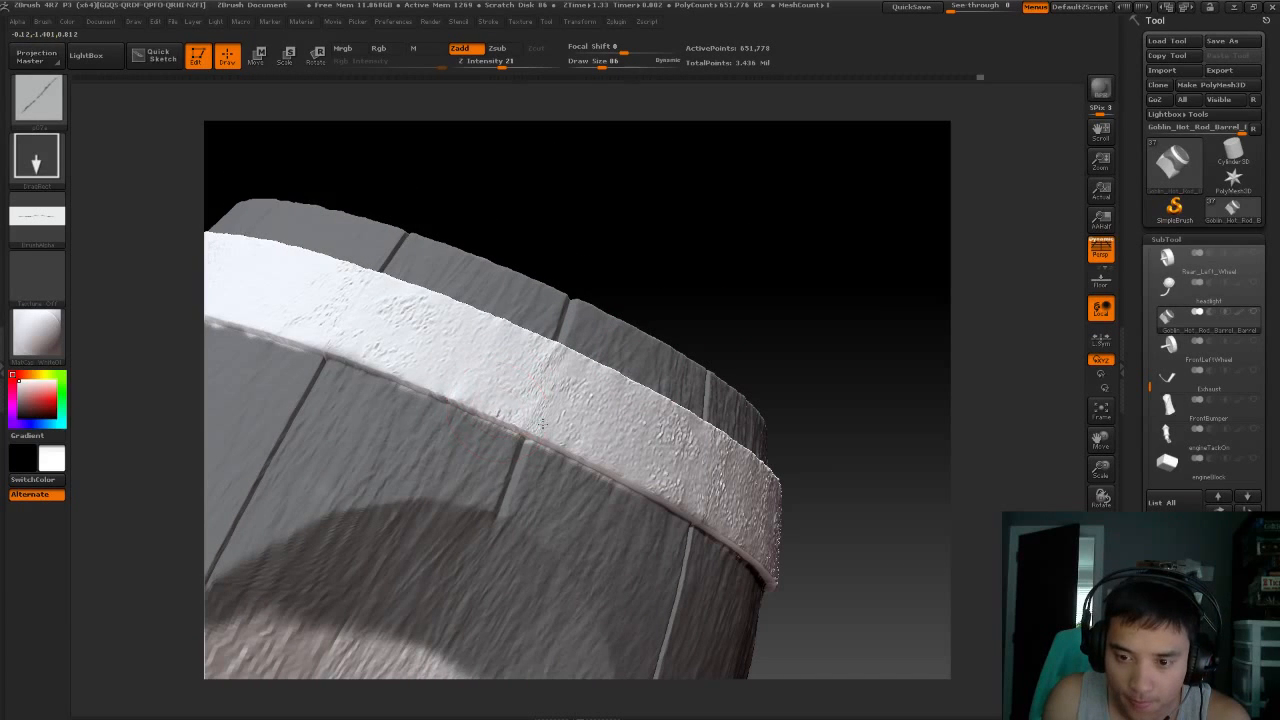
{"action": "mouse_move", "coordinate": [611, 539]}
{"action": "left_mouse_down"}
{"action": "mouse_move", "coordinate": [570, 577]}
{"action": "mouse_move", "coordinate": [415, 606]}
{"action": "mouse_move", "coordinate": [404, 590]}
{"action": "left_mouse_up"}
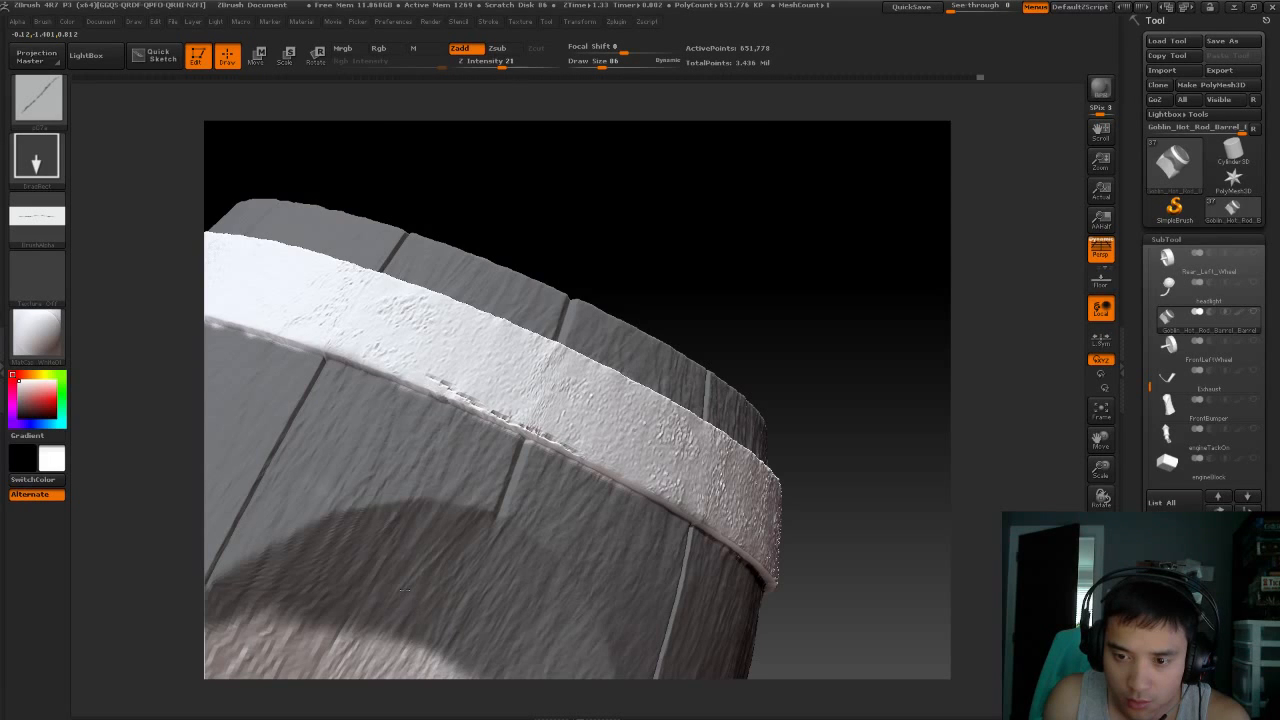
{"action": "left_click_drag", "start_coordinate": [684, 268], "coordinate": [700, 248]}
{"action": "left_click_drag", "start_coordinate": [829, 201], "coordinate": [791, 196]}
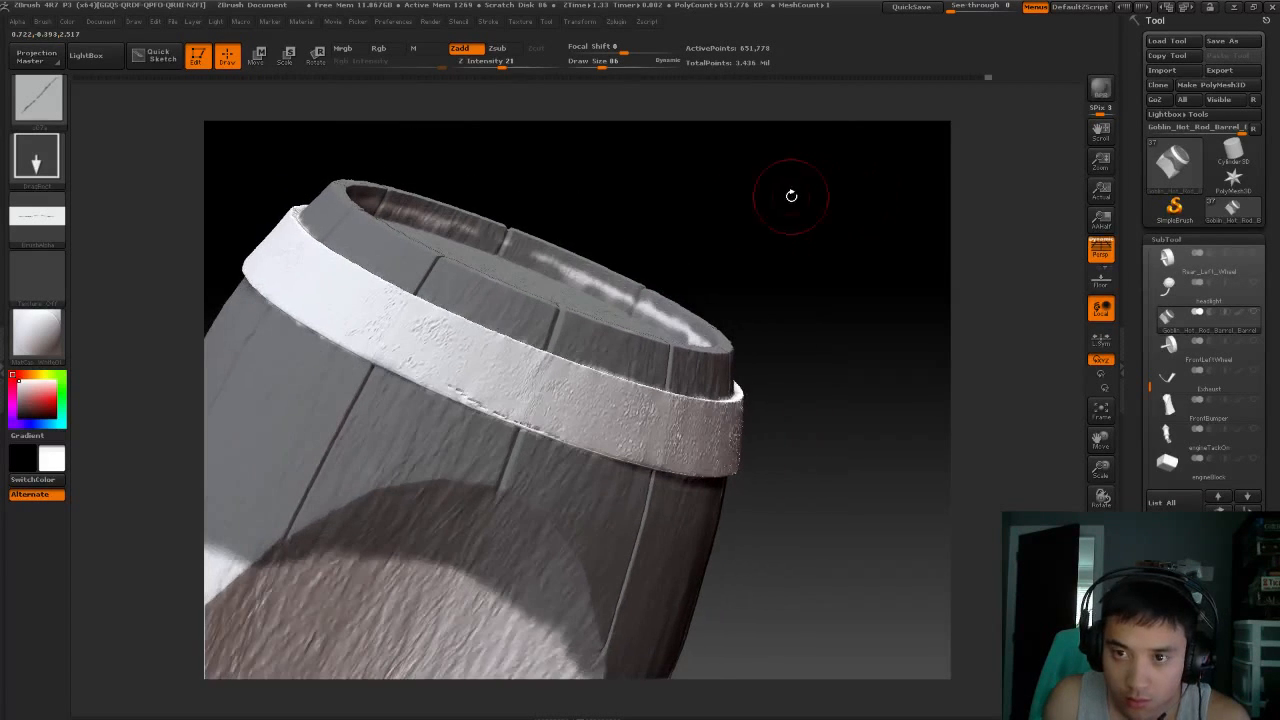
Undo the edge damage, reduce the Z Intensity to 13, and stamp a thin crack across the metal band.
{"action": "key", "text": "ctrl+z"}
{"action": "key", "text": "ctrl+z"}
{"action": "key", "text": "ctrl+z"}
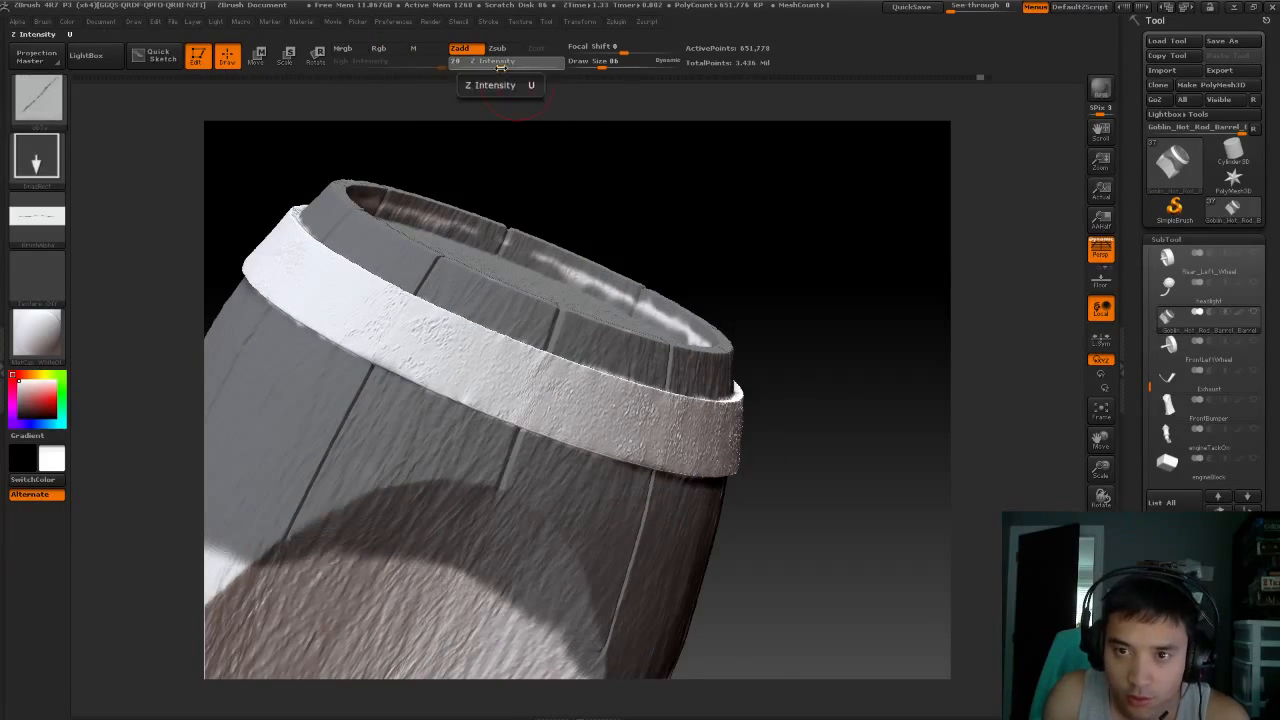
{"action": "left_click_drag", "start_coordinate": [501, 67], "coordinate": [492, 73]}
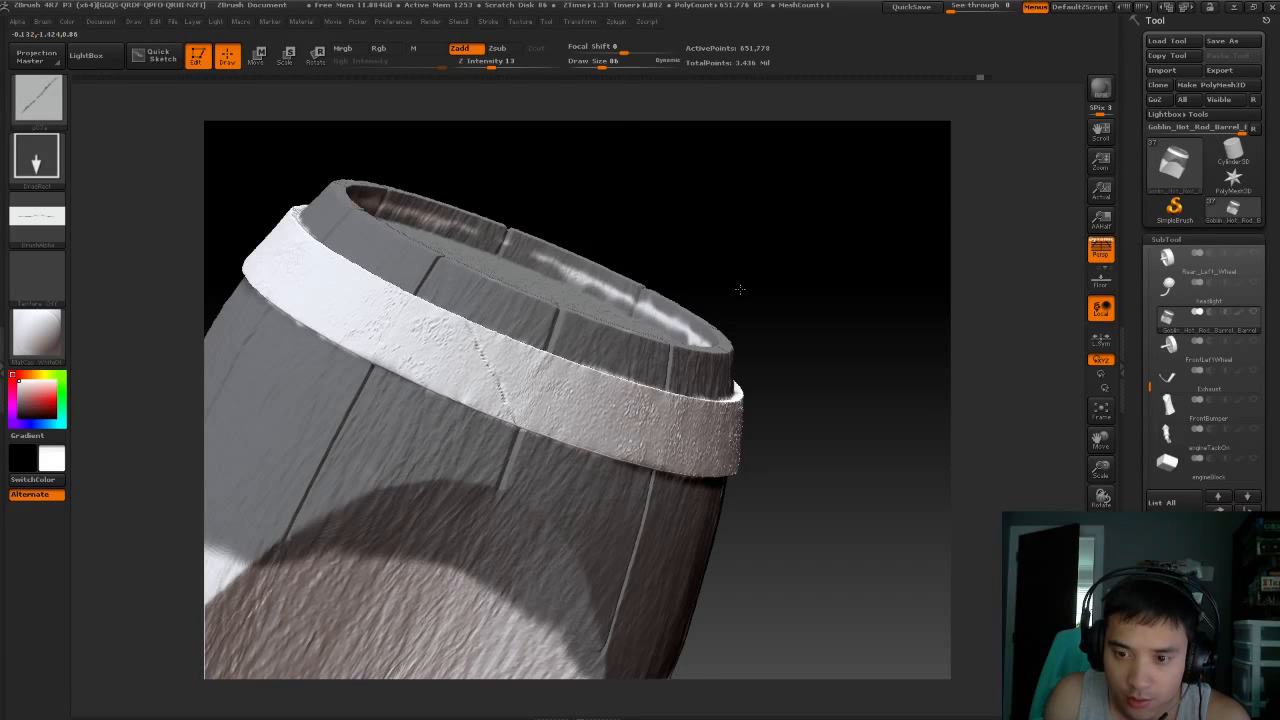
{"action": "left_click_drag", "start_coordinate": [714, 247], "coordinate": [794, 232]}
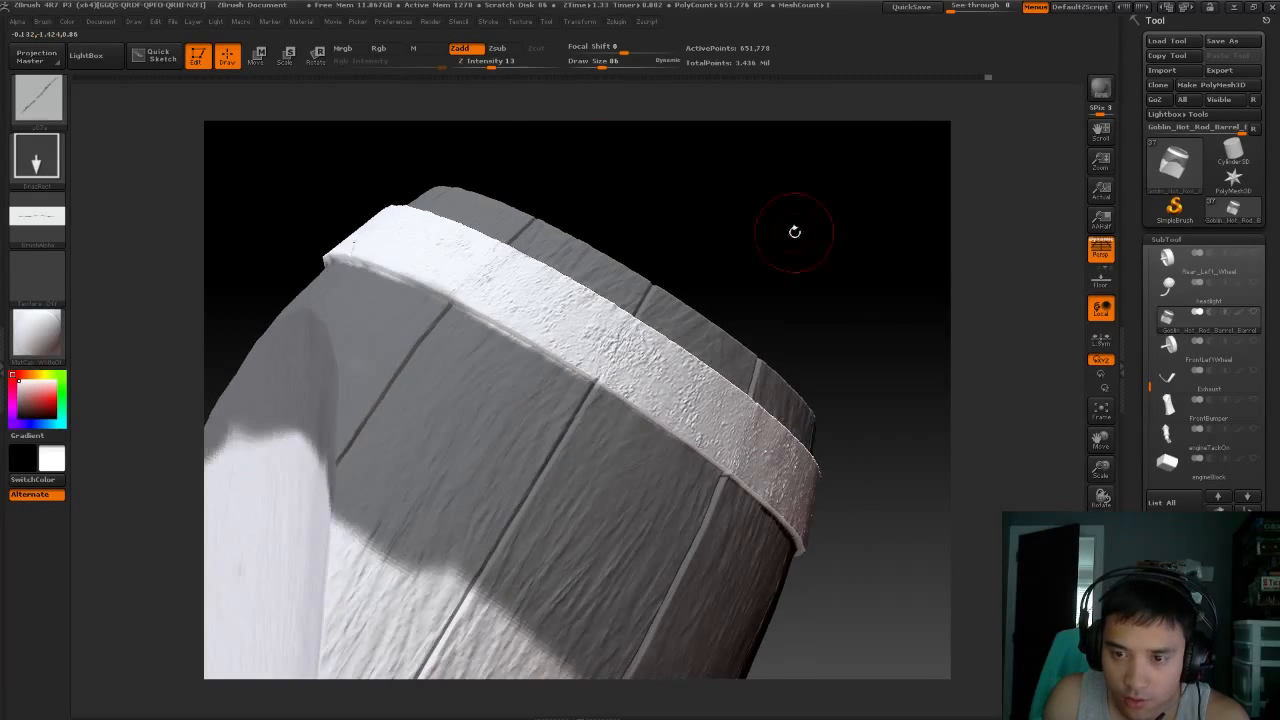
Choose the branching crack brush and stamp a web of fine cracks onto the front of the metal band.
{"action": "left_click", "coordinate": [30, 105]}
{"action": "left_click", "coordinate": [717, 375]}
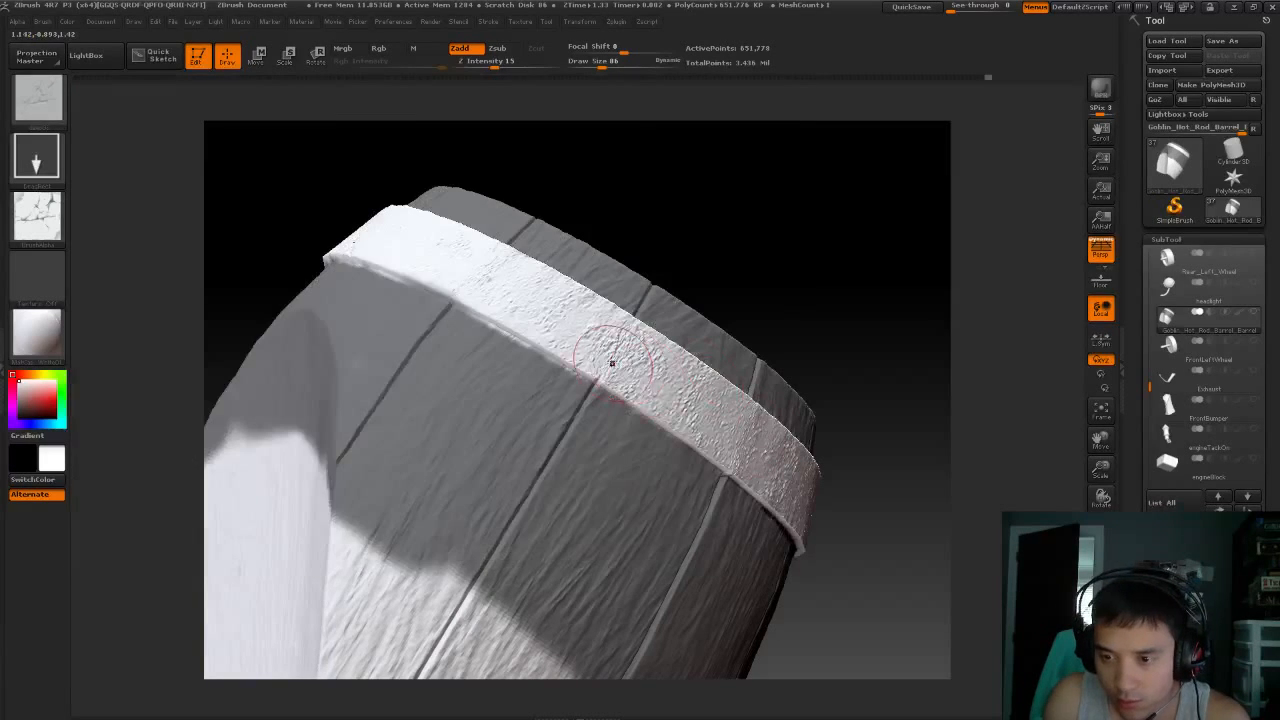
{"action": "left_click_drag", "start_coordinate": [612, 363], "coordinate": [141, 224]}
Switch to the concrete detail brush and stamp its rough surface damage onto the metal band near the end cap.
{"action": "left_click", "coordinate": [32, 118]}
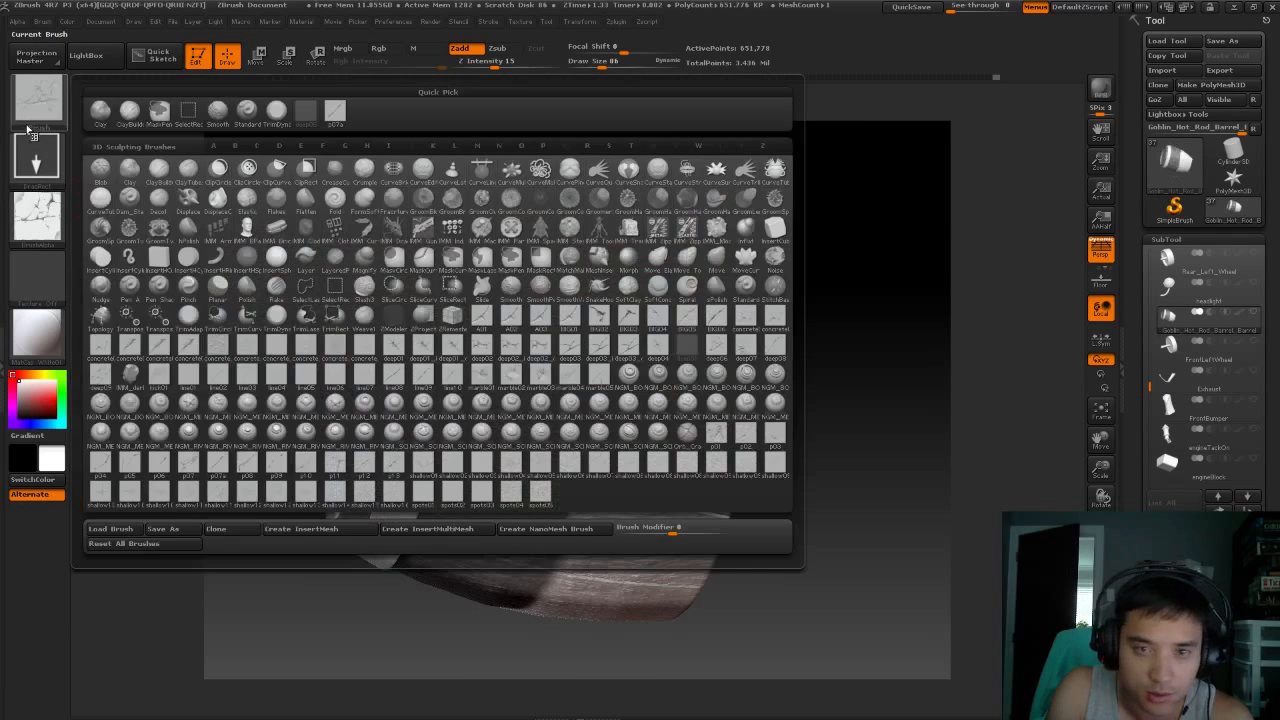
{"action": "left_click", "coordinate": [335, 346]}
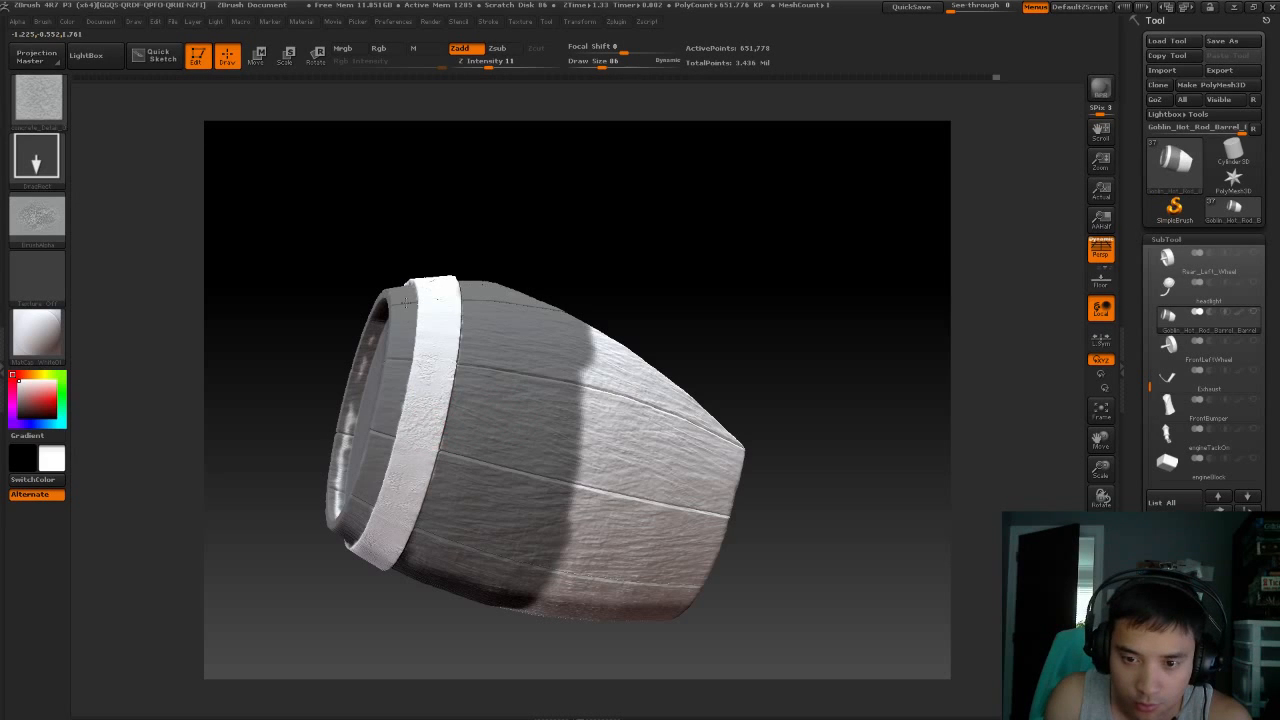
{"action": "left_click_drag", "start_coordinate": [406, 303], "coordinate": [402, 216]}
{"action": "left_click_drag", "start_coordinate": [560, 230], "coordinate": [636, 192]}
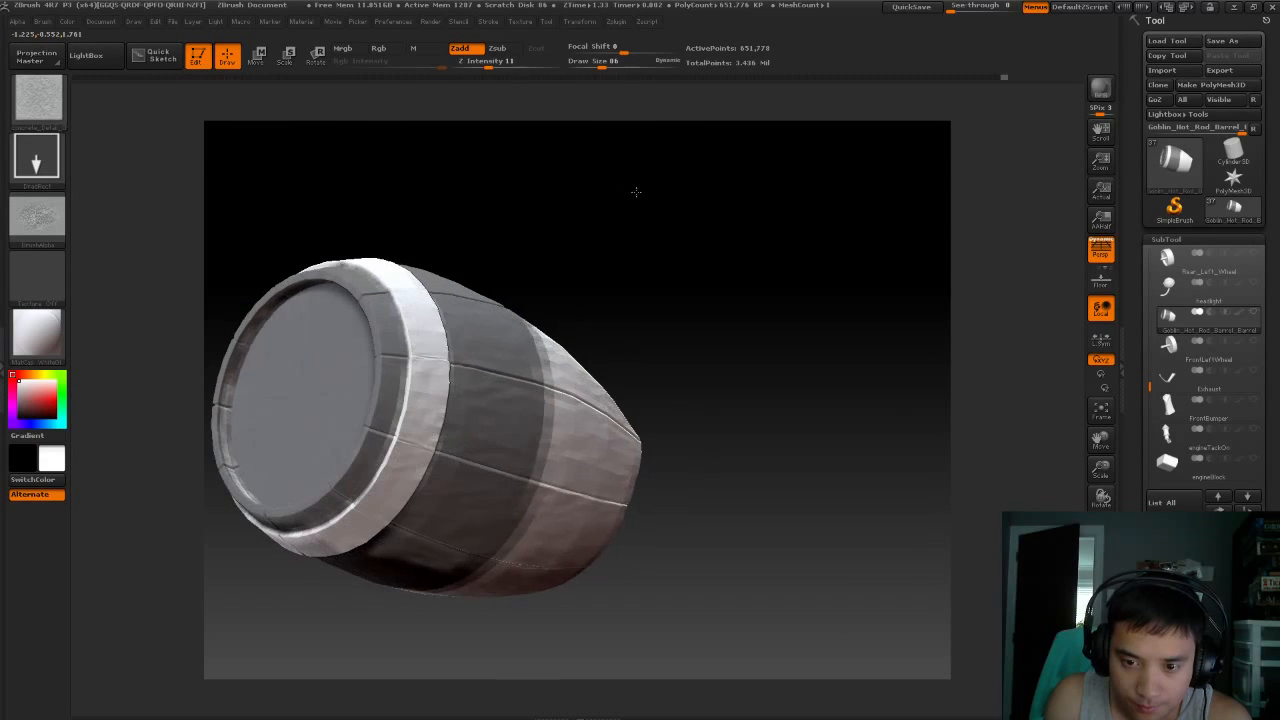
{"action": "mouse_move", "coordinate": [602, 233]}
{"action": "left_mouse_down"}
{"action": "mouse_move", "coordinate": [614, 200]}
{"action": "mouse_move", "coordinate": [637, 211]}
{"action": "mouse_move", "coordinate": [654, 200]}
{"action": "mouse_move", "coordinate": [640, 217]}
{"action": "mouse_move", "coordinate": [683, 234]}
{"action": "mouse_move", "coordinate": [640, 172]}
{"action": "mouse_move", "coordinate": [649, 197]}
{"action": "mouse_move", "coordinate": [714, 220]}
{"action": "left_mouse_up"}
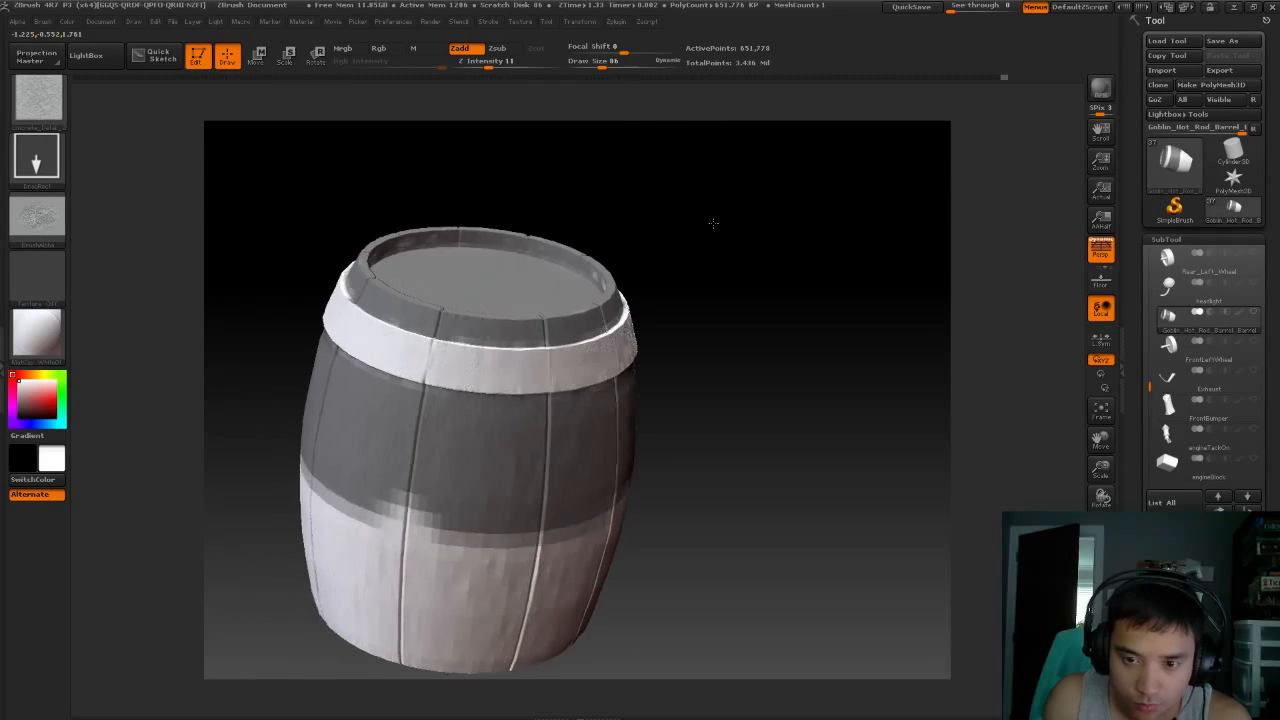
Switch to a deep jagged crack brush and stamp cracks at several spots around the metal band.
{"action": "left_click", "coordinate": [40, 127]}
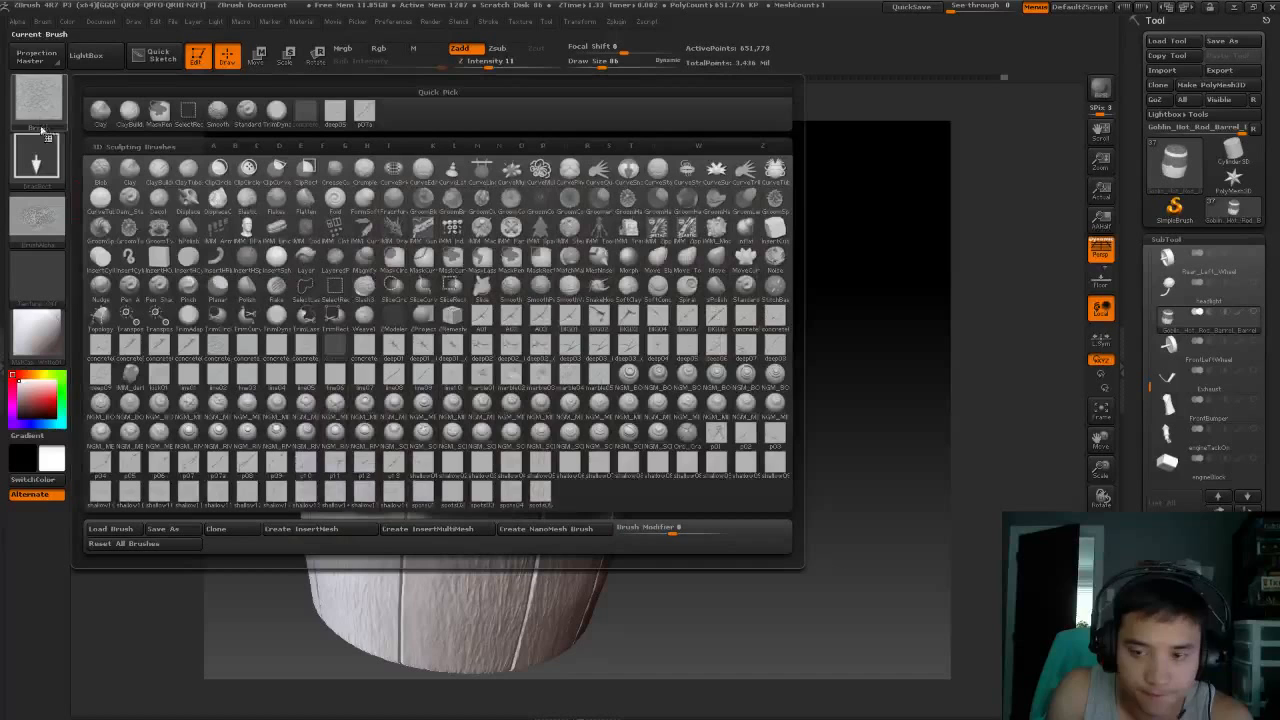
{"action": "left_click", "coordinate": [129, 371]}
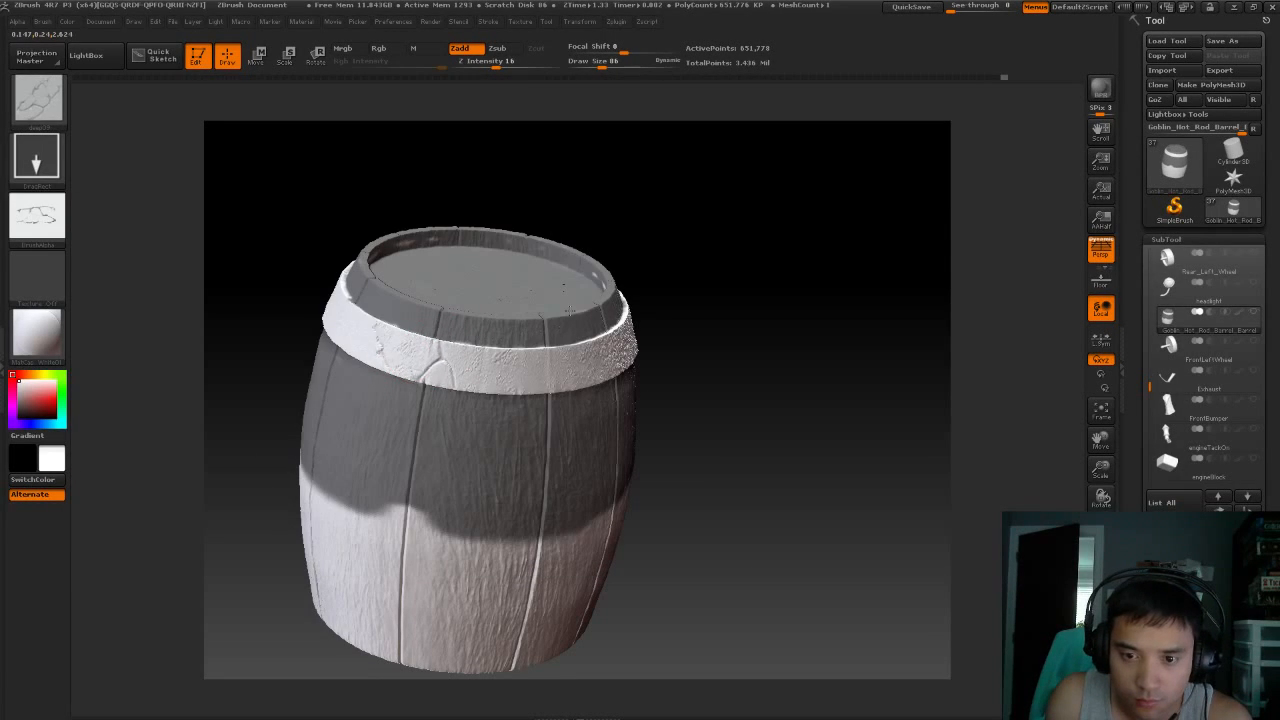
{"action": "left_click_drag", "start_coordinate": [475, 228], "coordinate": [758, 244]}
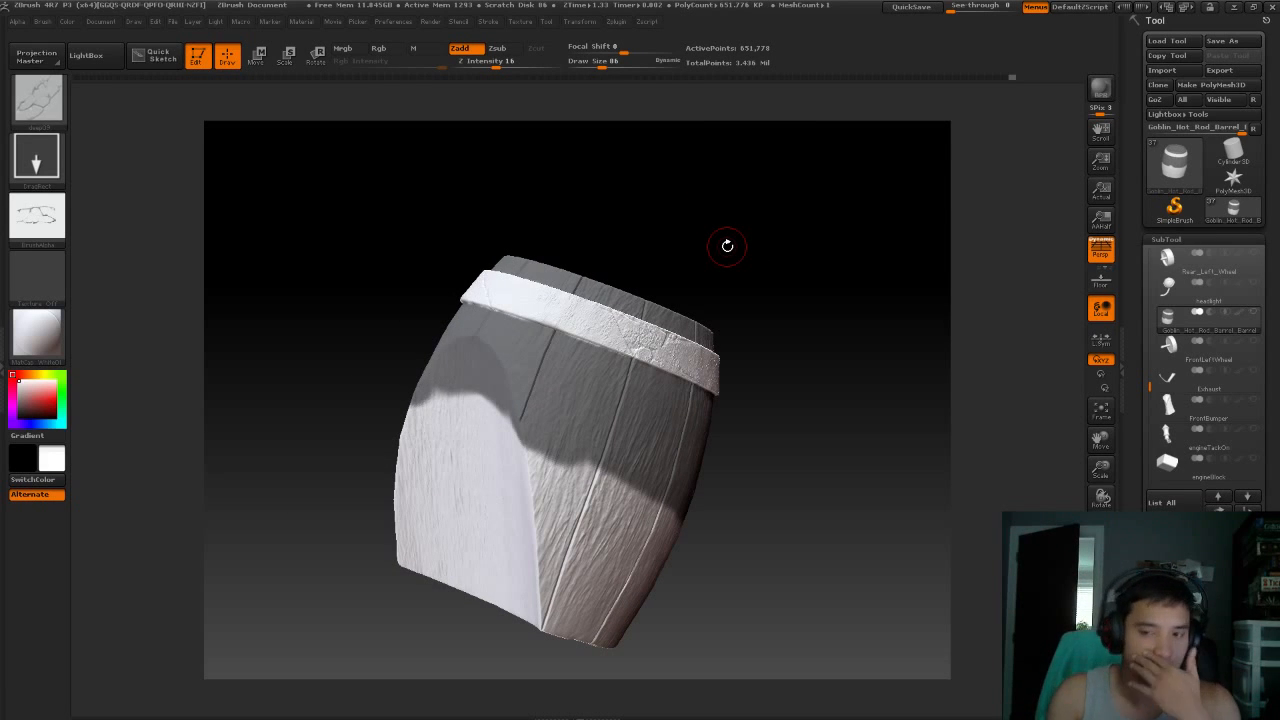
{"action": "left_click_drag", "start_coordinate": [709, 237], "coordinate": [741, 350]}
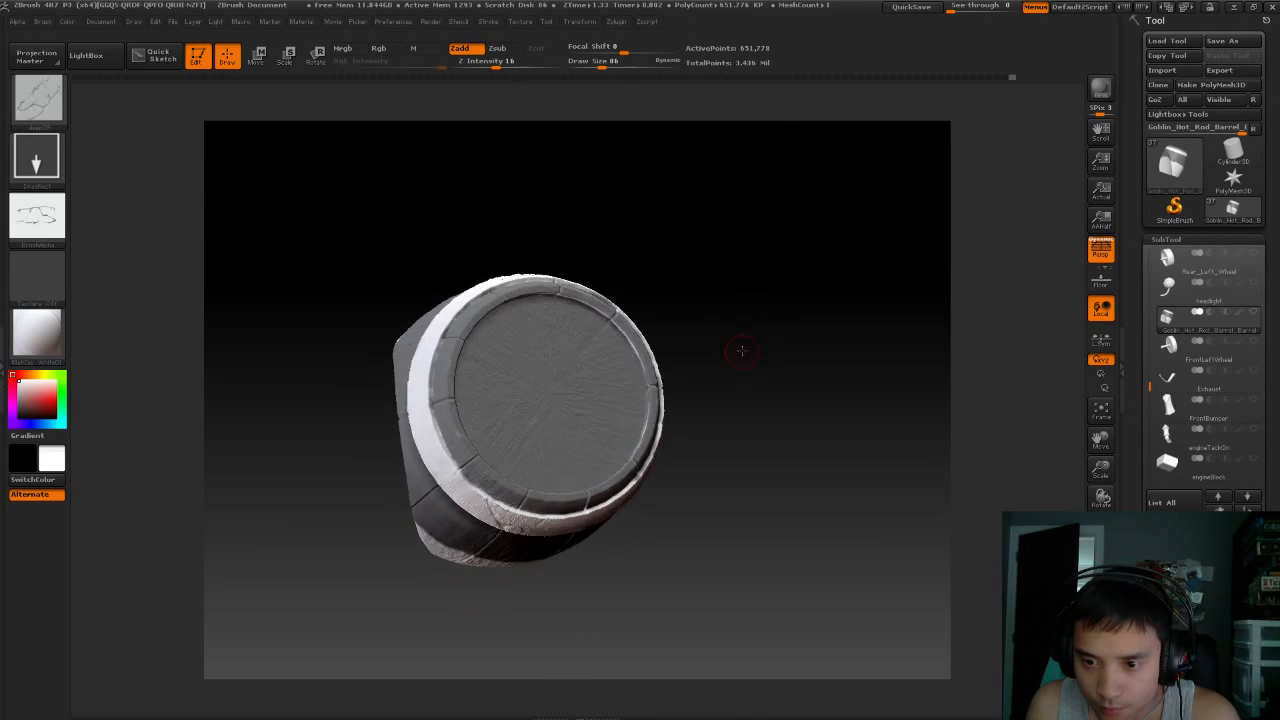
{"action": "mouse_move", "coordinate": [732, 297]}
{"action": "left_mouse_down"}
{"action": "mouse_move", "coordinate": [731, 209]}
{"action": "mouse_move", "coordinate": [743, 249]}
{"action": "mouse_move", "coordinate": [749, 143]}
{"action": "mouse_move", "coordinate": [732, 242]}
{"action": "mouse_move", "coordinate": [789, 251]}
{"action": "mouse_move", "coordinate": [808, 275]}
{"action": "left_mouse_up"}
Invert the barrel's mask back and forth between the wooden parts and the metal band.
{"action": "left_click", "coordinate": [801, 269], "text": "ctrl"}
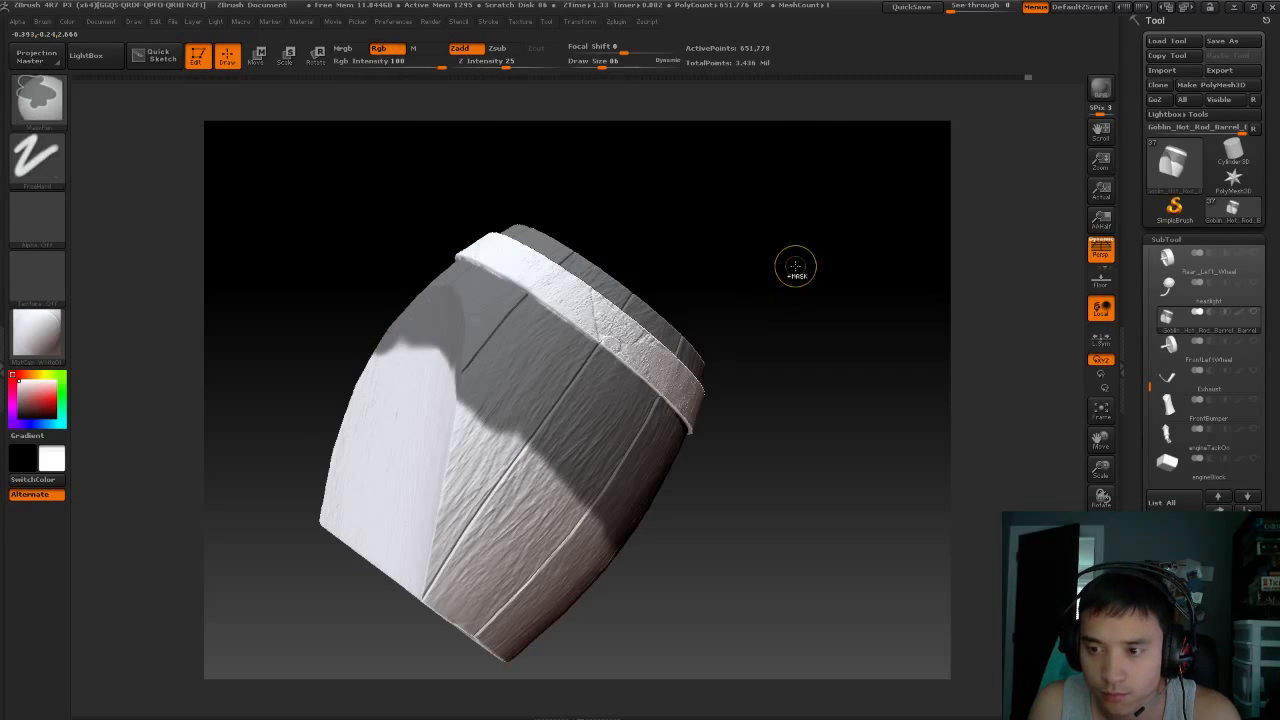
{"action": "left_click", "coordinate": [797, 265], "text": "ctrl"}
{"action": "left_click", "coordinate": [813, 260], "text": "ctrl"}
{"action": "left_click", "coordinate": [829, 260], "text": "ctrl"}
{"action": "left_click", "coordinate": [838, 260], "text": "ctrl"}
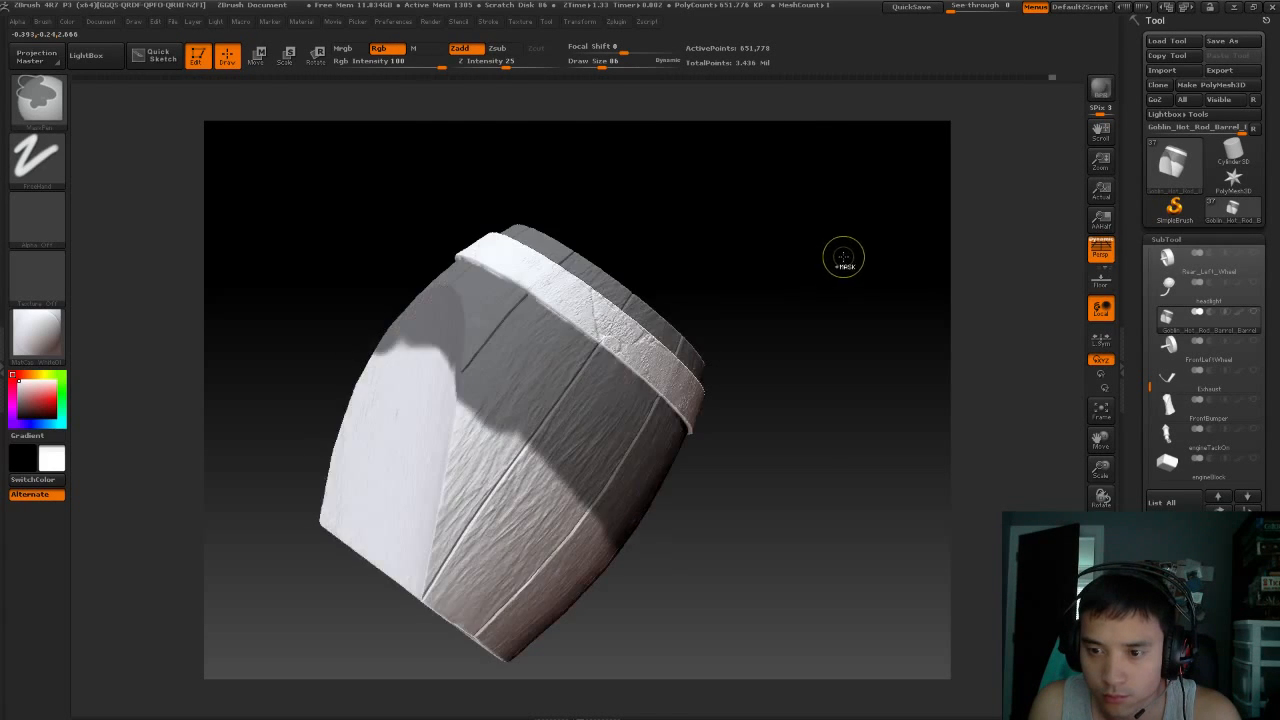
{"action": "left_click", "coordinate": [843, 261], "text": "ctrl"}
{"action": "left_click", "coordinate": [842, 265], "text": "ctrl"}
{"action": "left_click_drag", "start_coordinate": [837, 251], "coordinate": [814, 289]}
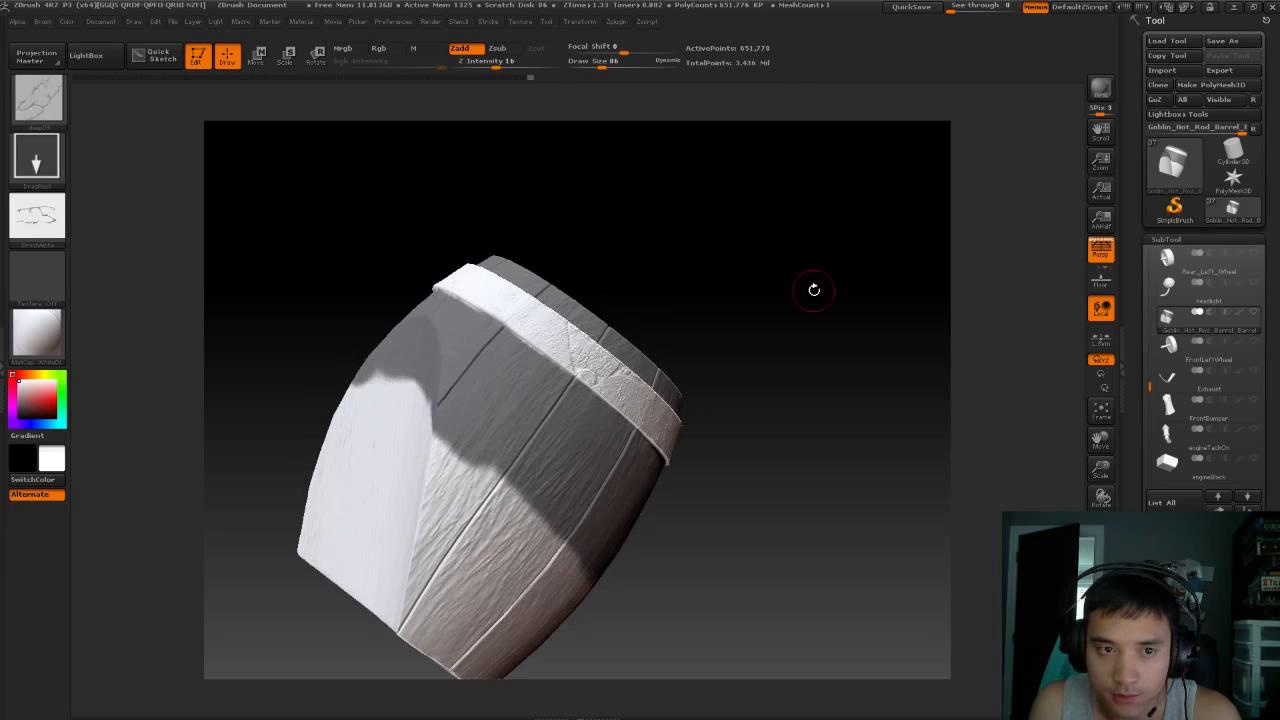
{"action": "key", "text": "ctrl"}
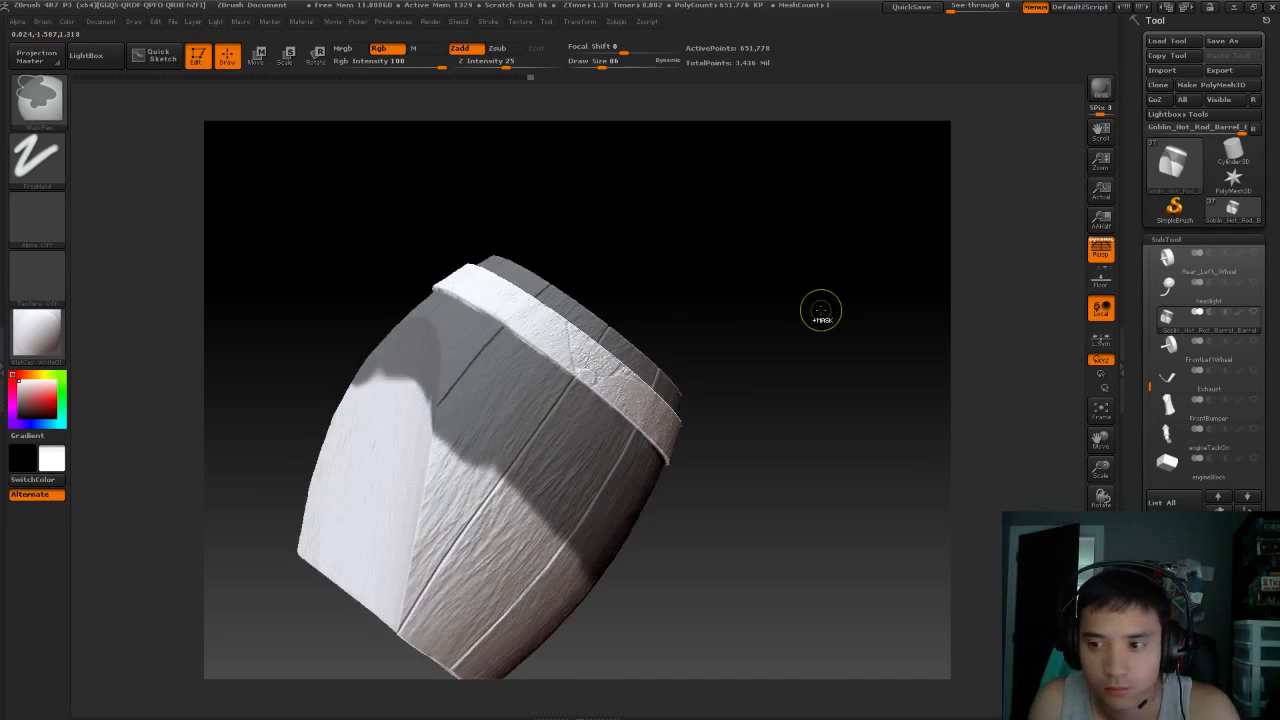
{"action": "left_click", "coordinate": [821, 309], "text": "ctrl"}
{"action": "left_click", "coordinate": [820, 306], "text": "ctrl"}
{"action": "left_click", "coordinate": [820, 304], "text": "ctrl"}
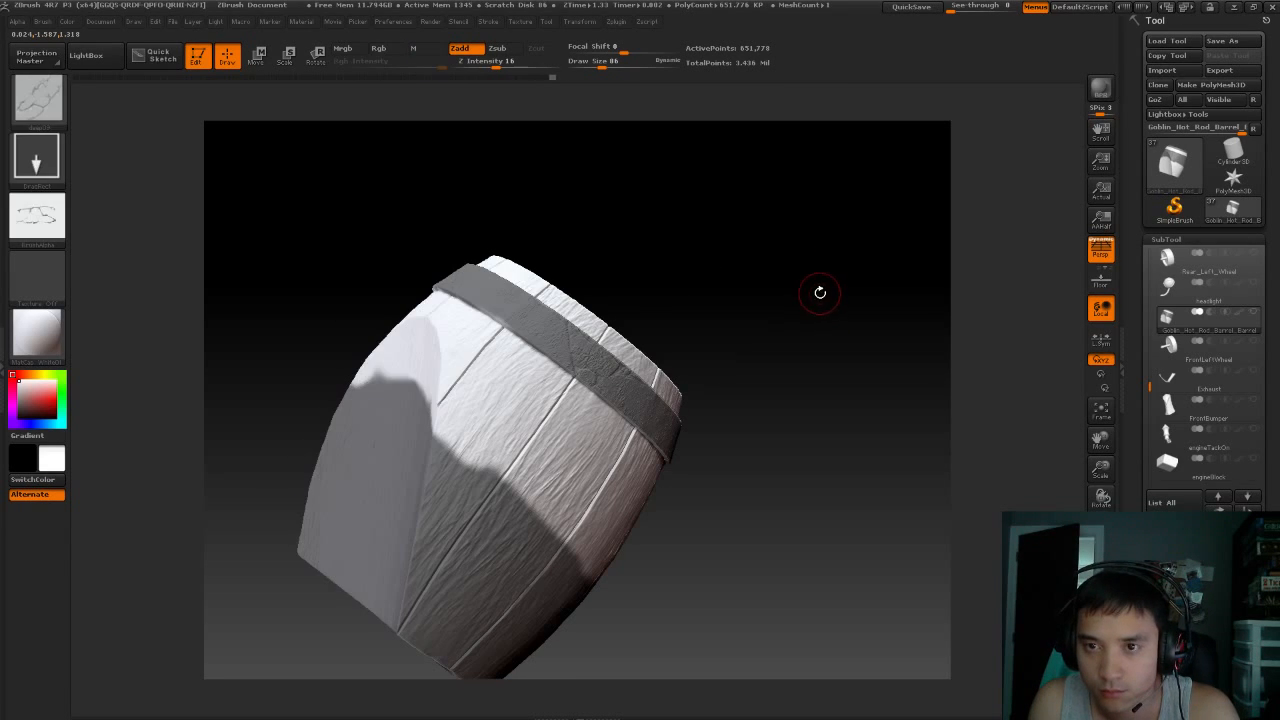
Clear the mask from the whole barrel.
{"action": "key", "text": "ctrl"}
{"action": "mouse_move", "coordinate": [825, 272]}
{"action": "left_mouse_down", "text": "ctrl"}
{"action": "mouse_move", "coordinate": [837, 277]}
{"action": "mouse_move", "coordinate": [806, 313]}
{"action": "mouse_move", "coordinate": [786, 269]}
{"action": "mouse_move", "coordinate": [740, 287]}
{"action": "mouse_move", "coordinate": [780, 274]}
{"action": "mouse_move", "coordinate": [794, 291]}
{"action": "mouse_move", "coordinate": [785, 260]}
{"action": "left_mouse_up", "text": "ctrl"}
{"action": "left_click", "coordinate": [809, 294], "text": "ctrl"}
{"action": "left_click", "coordinate": [816, 297], "text": "ctrl"}
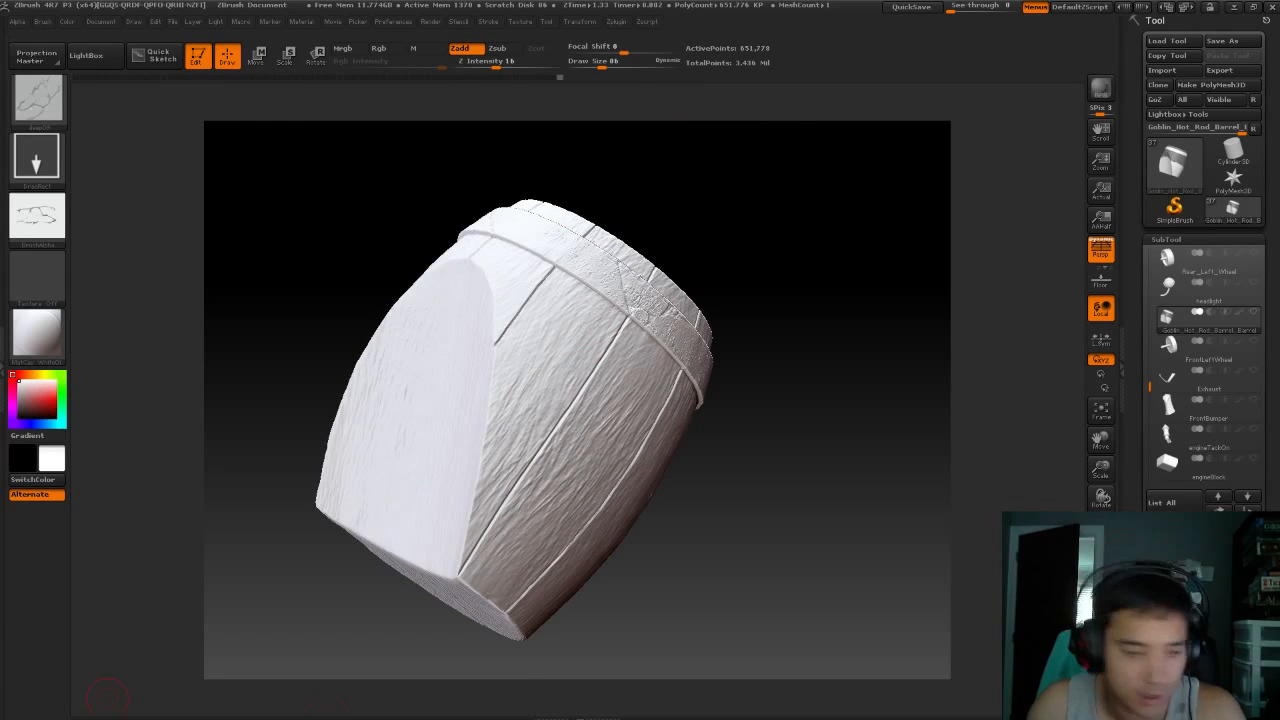
Switch to Evernote and display the notes of the ART notebook.
{"action": "key", "text": "super"}
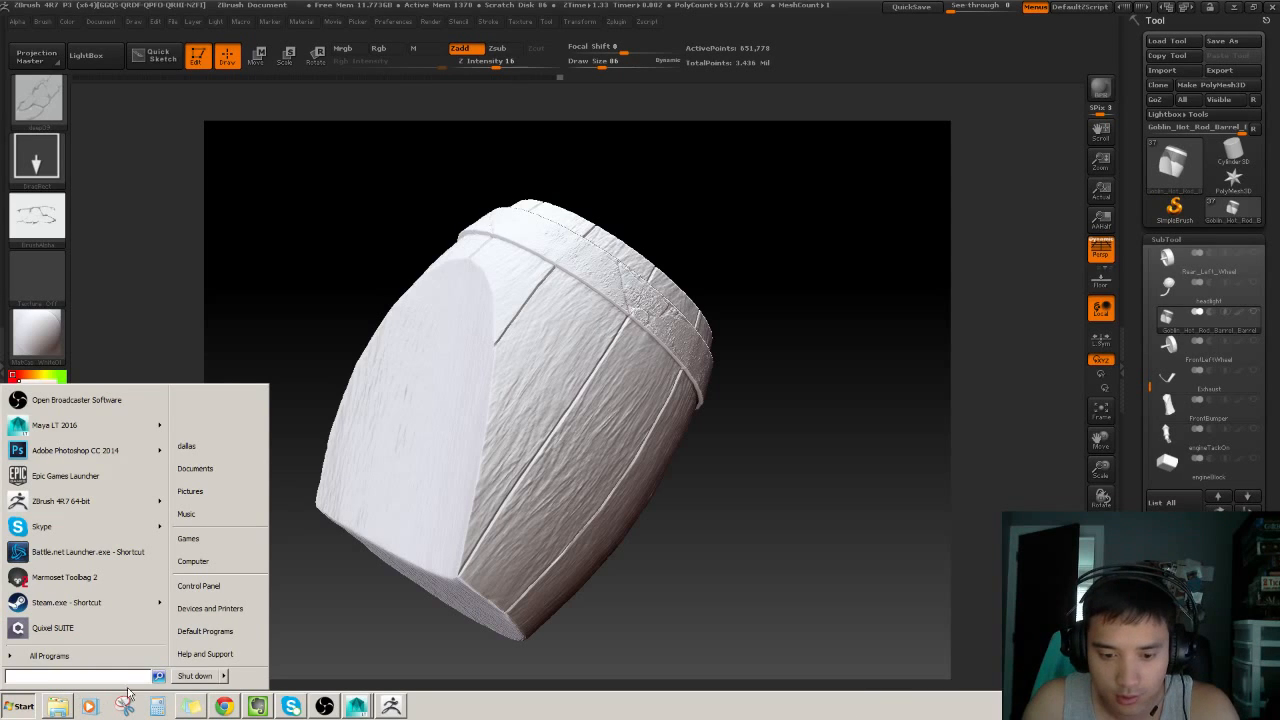
{"action": "left_click", "coordinate": [257, 708]}
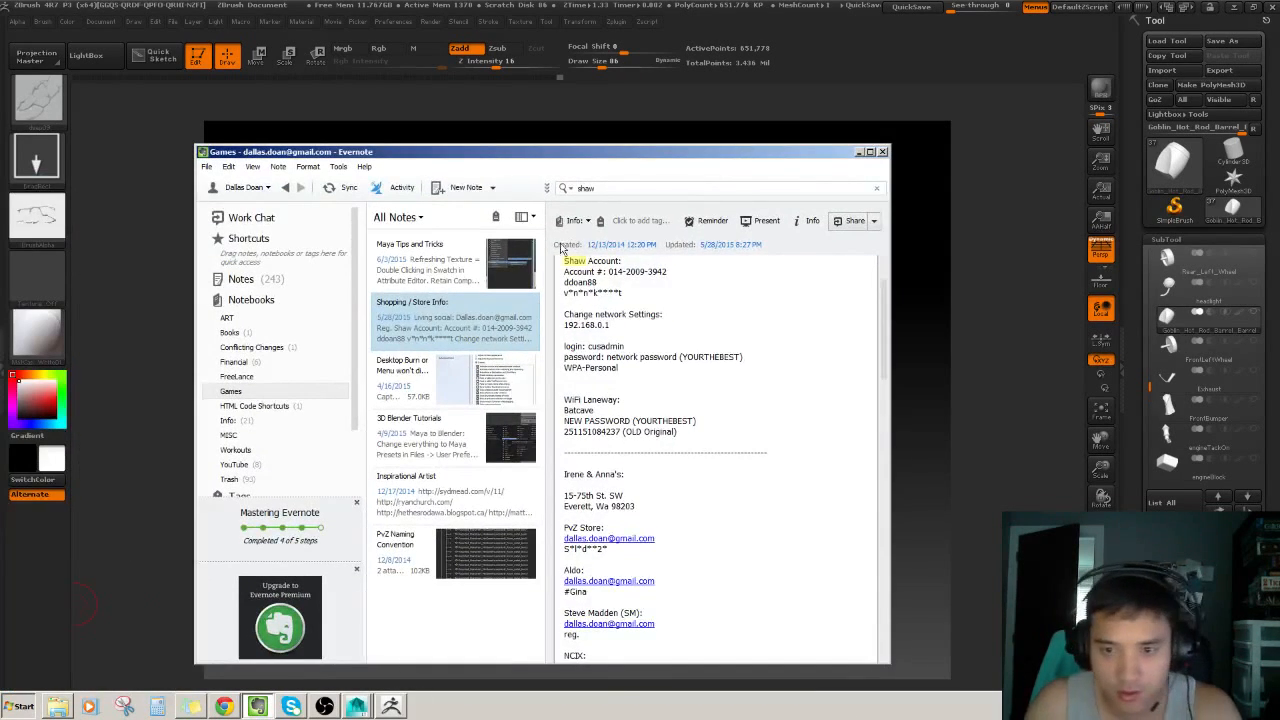
{"action": "left_click", "coordinate": [240, 331]}
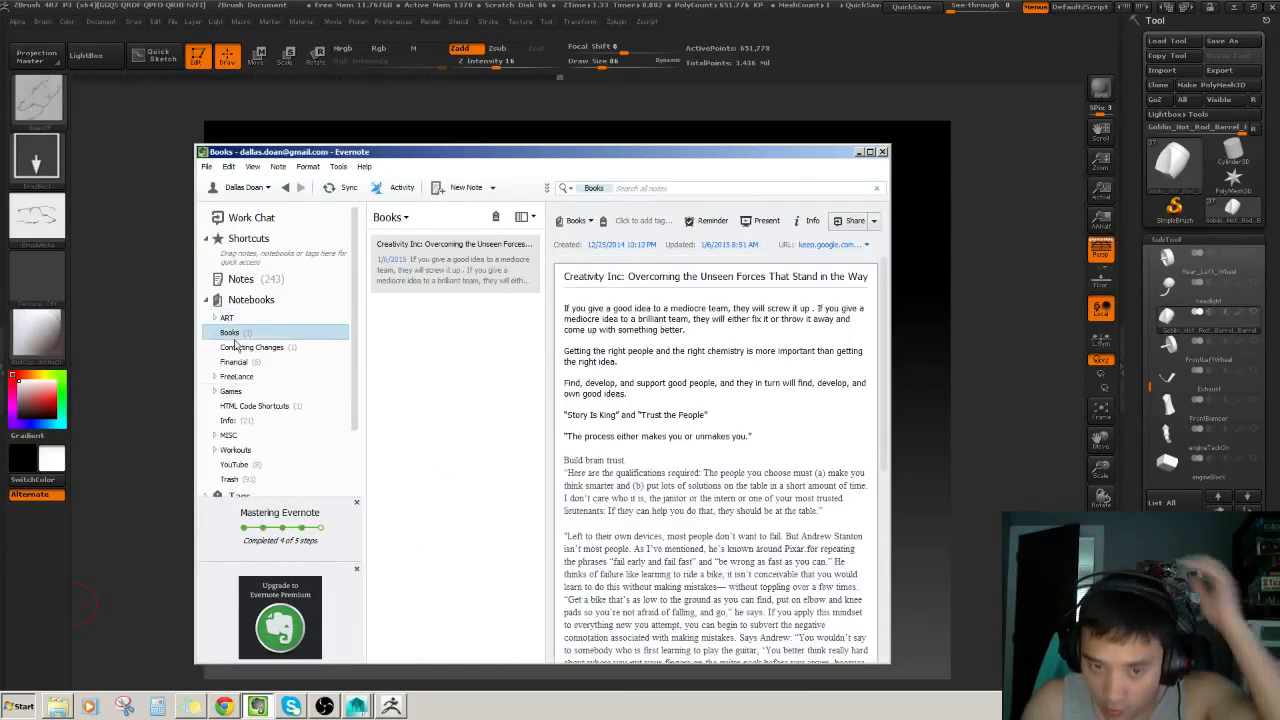
{"action": "left_click", "coordinate": [238, 317]}
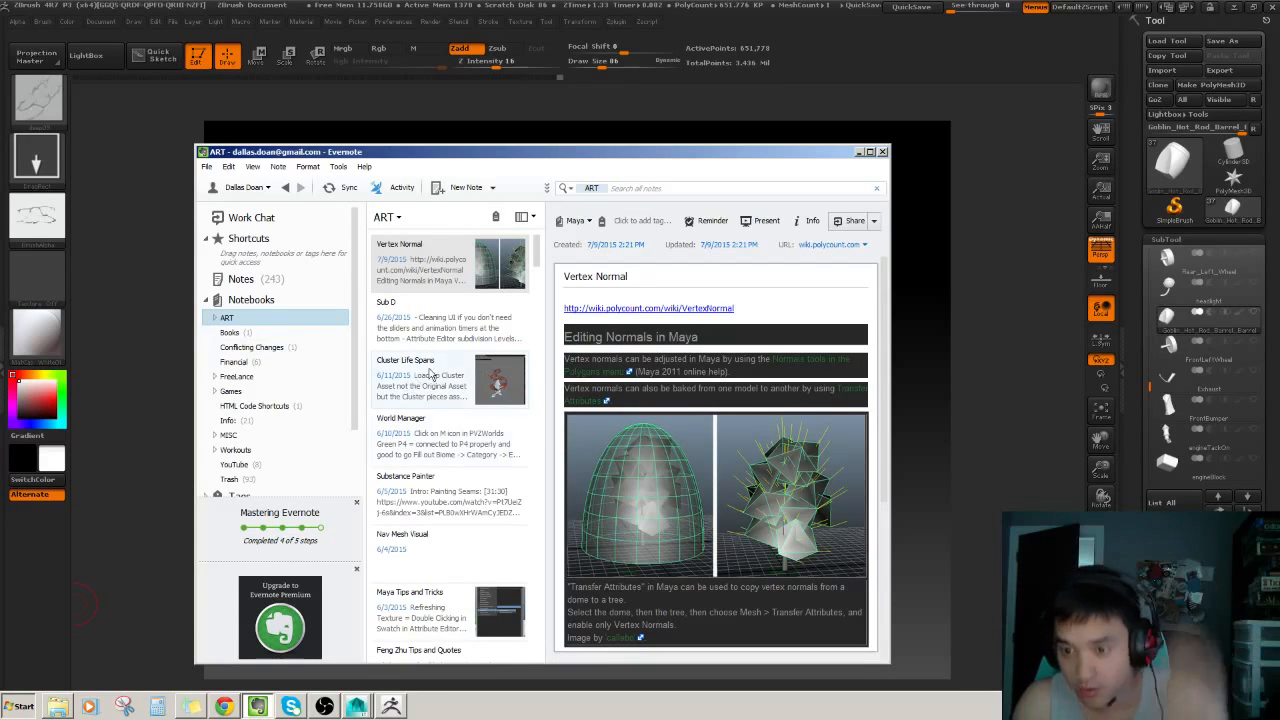
Look through the ART notes and open the Shortcuts Tips and Tricks note in the Zbrush notebook.
{"action": "scroll", "coordinate": [405, 427], "scroll_direction": "down", "scroll_amount": 5}
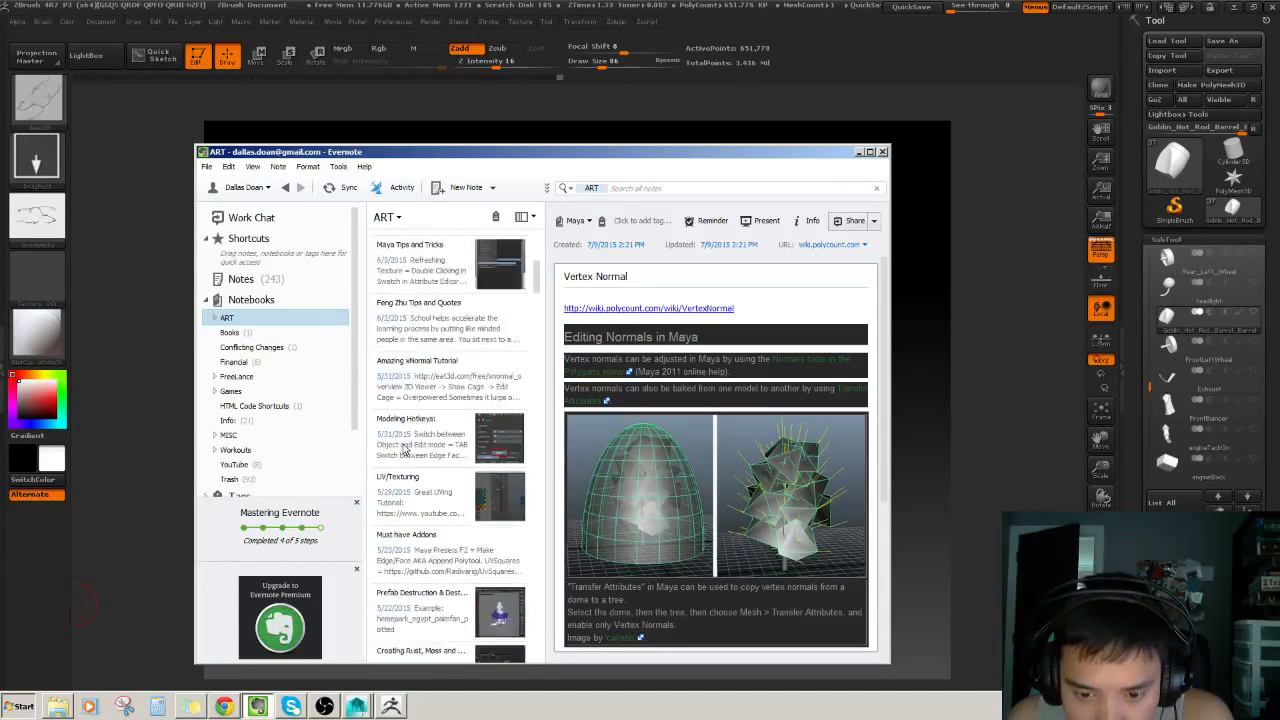
{"action": "scroll", "coordinate": [389, 438], "scroll_direction": "up", "scroll_amount": 6}
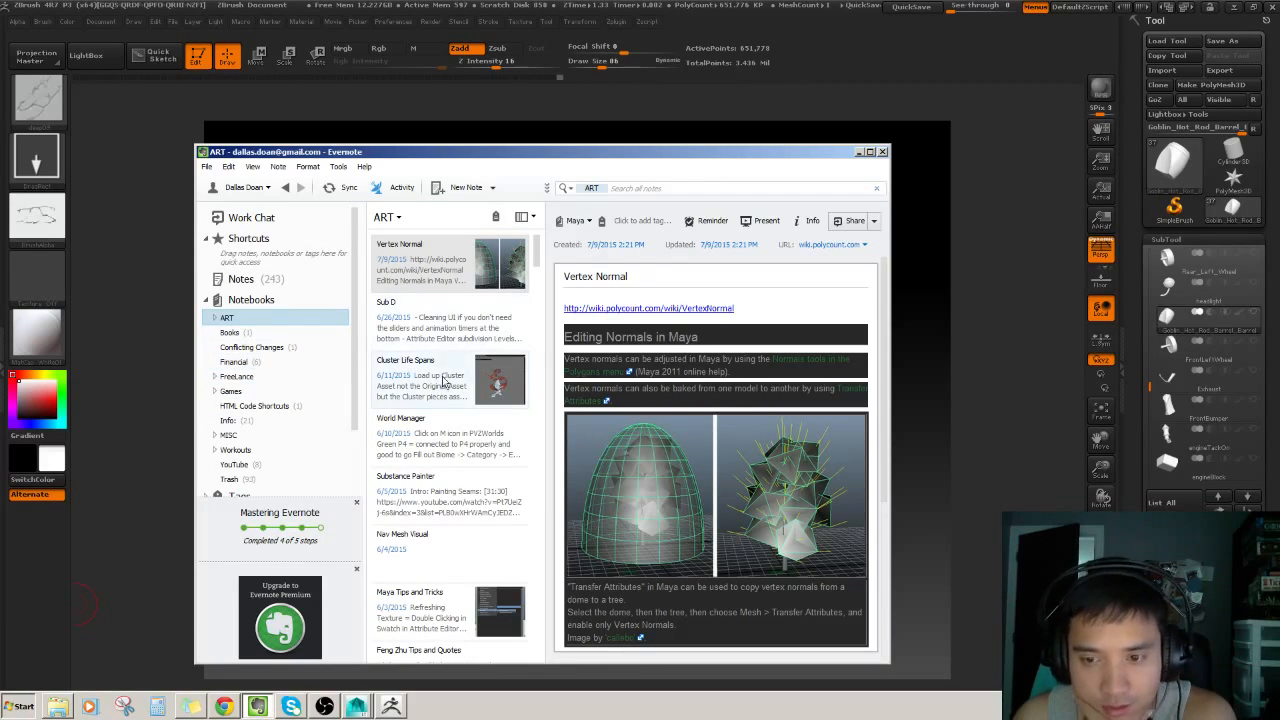
{"action": "scroll", "coordinate": [425, 390], "scroll_direction": "down", "scroll_amount": 3}
{"action": "scroll", "coordinate": [430, 395], "scroll_direction": "up", "scroll_amount": 3}
{"action": "scroll", "coordinate": [437, 401], "scroll_direction": "down", "scroll_amount": 2}
{"action": "scroll", "coordinate": [437, 401], "scroll_direction": "up", "scroll_amount": 2}
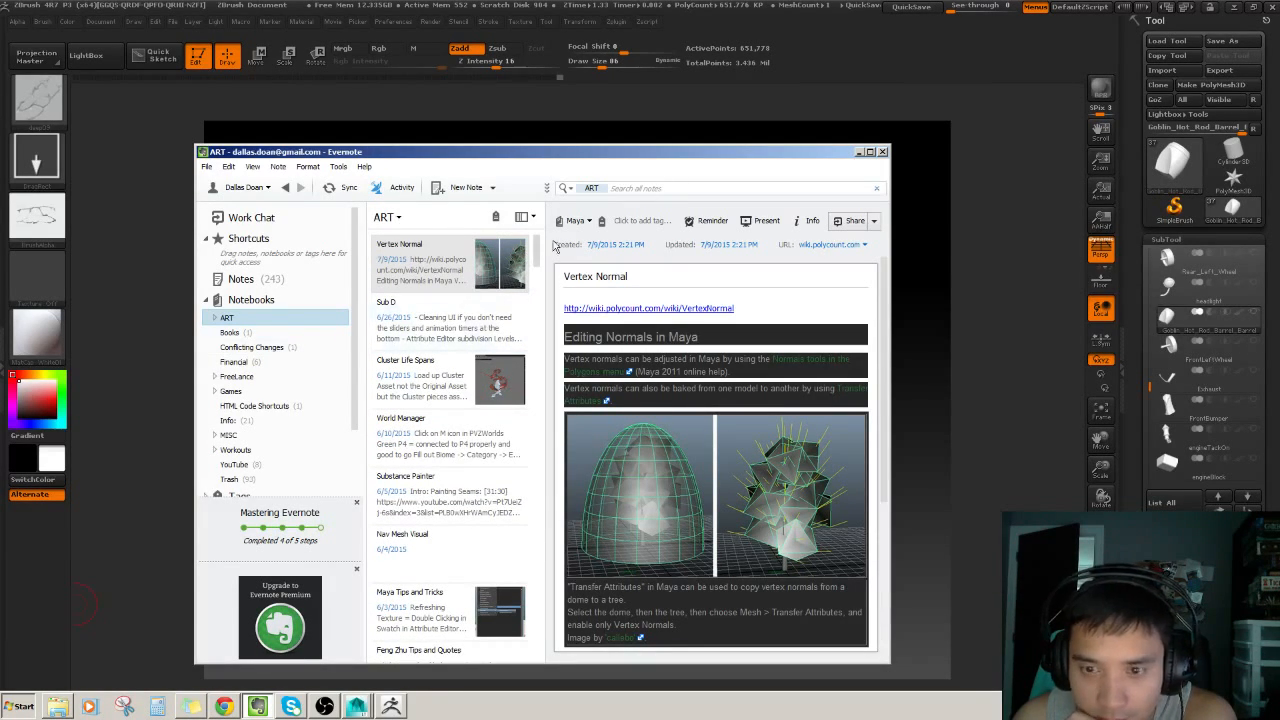
{"action": "scroll", "coordinate": [468, 374], "scroll_direction": "down", "scroll_amount": 4}
{"action": "left_click", "coordinate": [214, 318]}
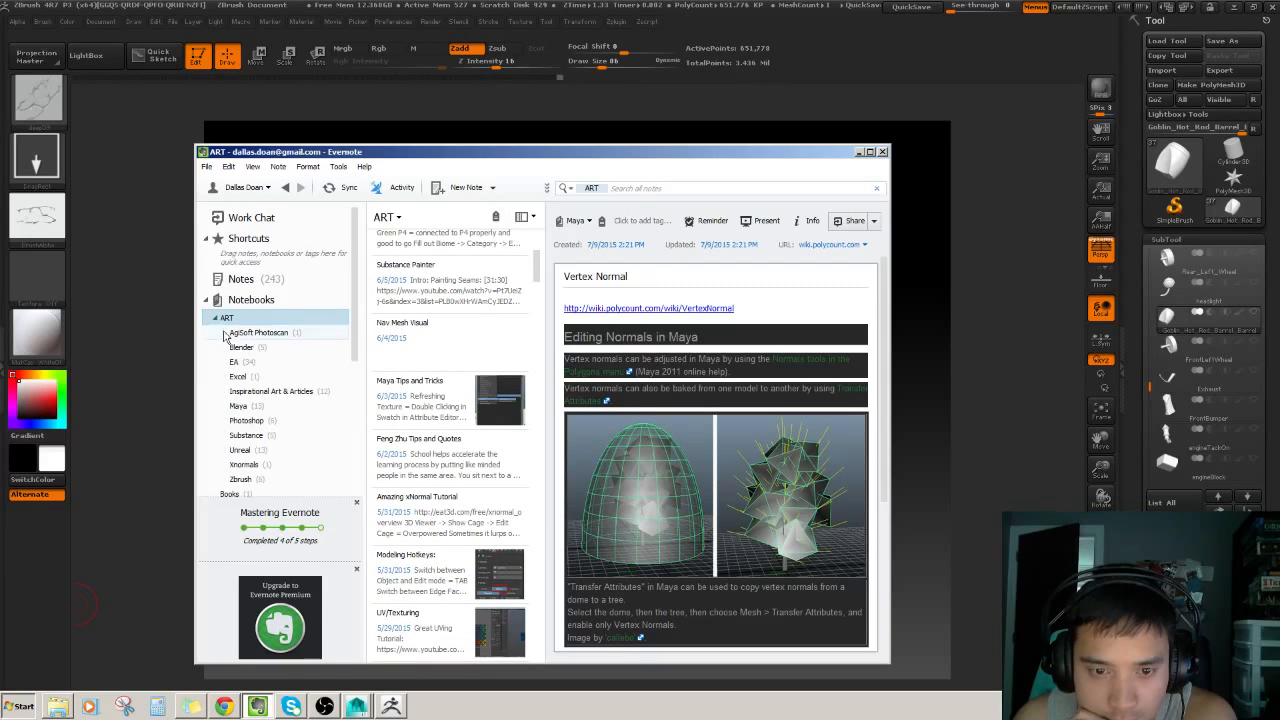
{"action": "left_click", "coordinate": [240, 479]}
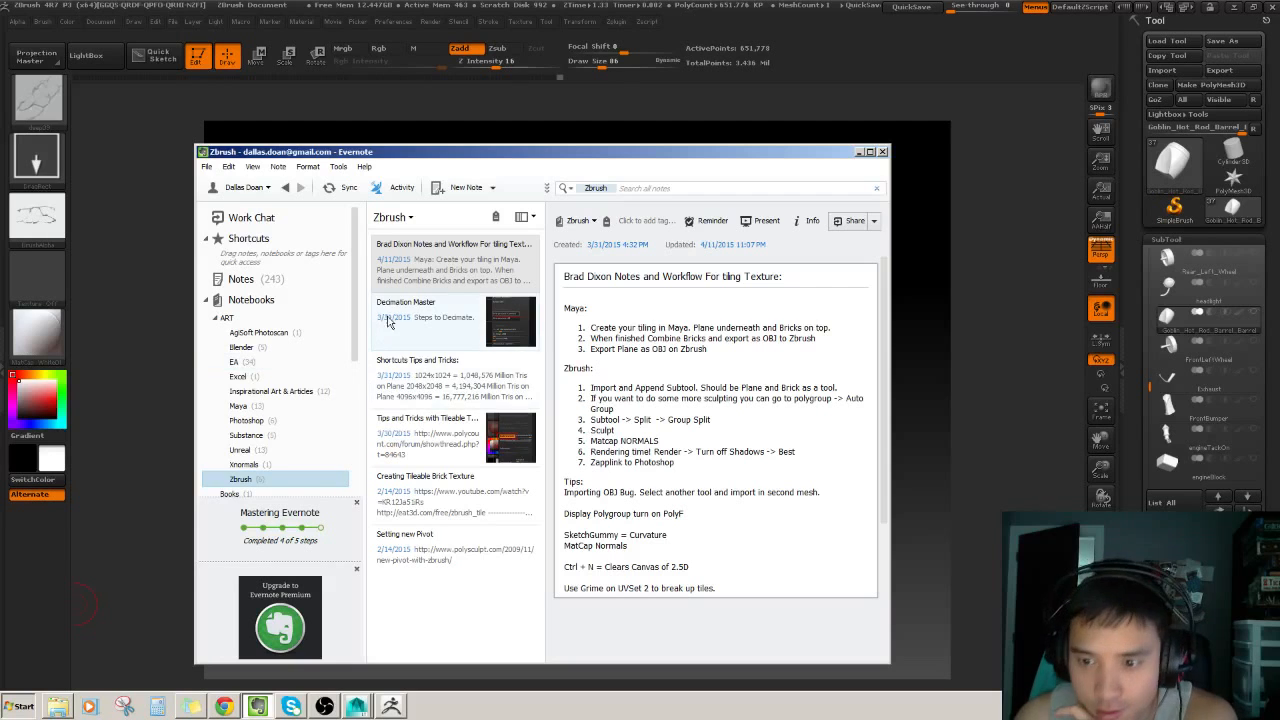
{"action": "left_click", "coordinate": [440, 378]}
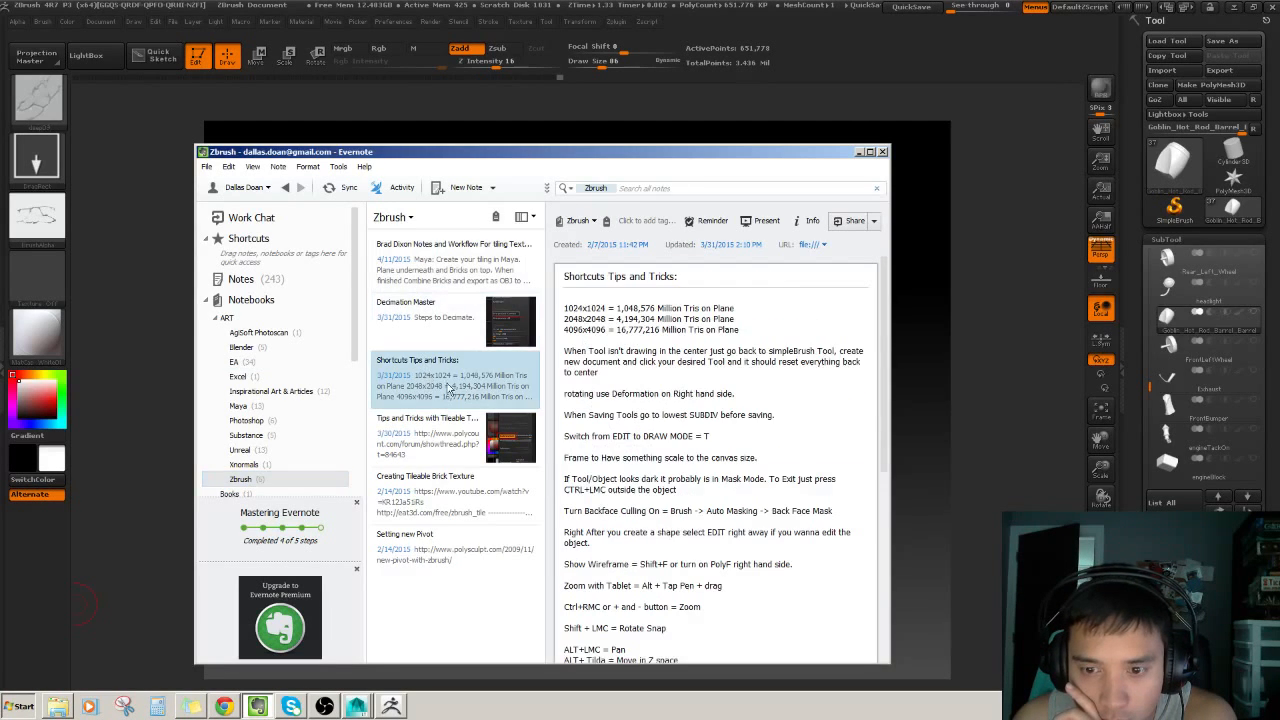
Add a "Mask Selection:" heading line below the plane triangle counts, before the paragraph about the Tool not drawing in the center.
{"action": "scroll", "coordinate": [653, 388], "scroll_direction": "down", "scroll_amount": 5}
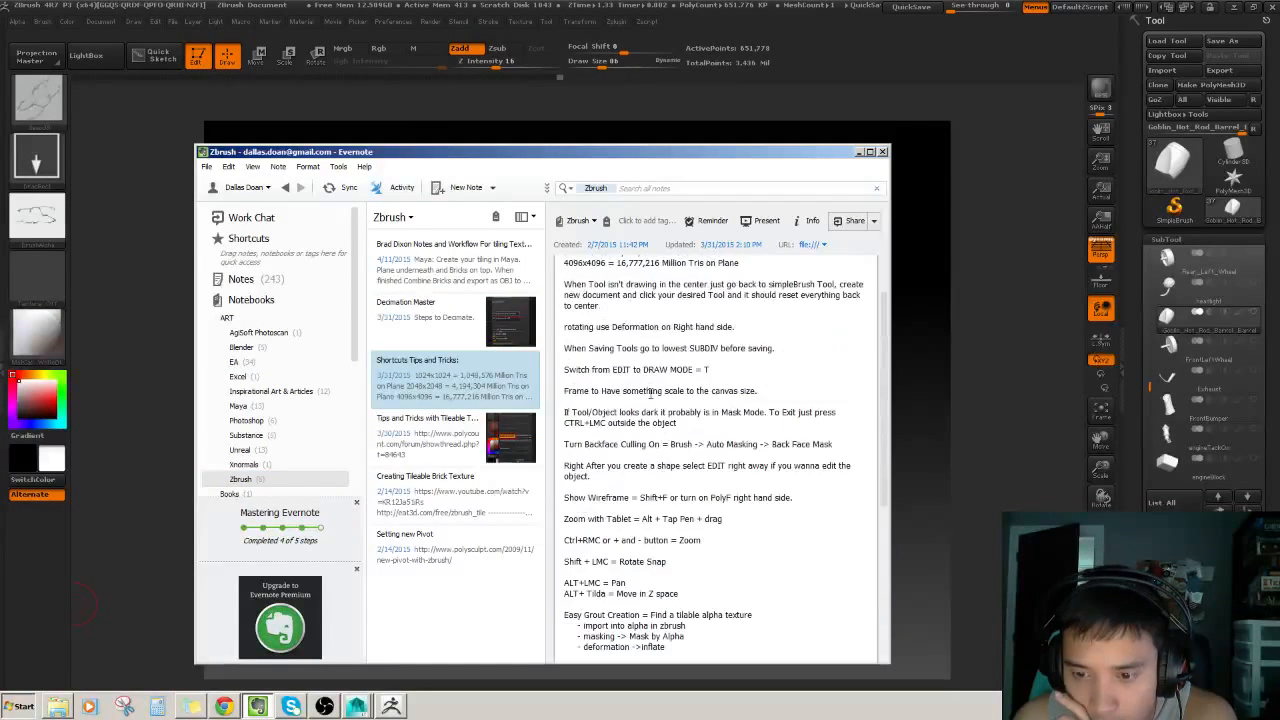
{"action": "left_click", "coordinate": [675, 524]}
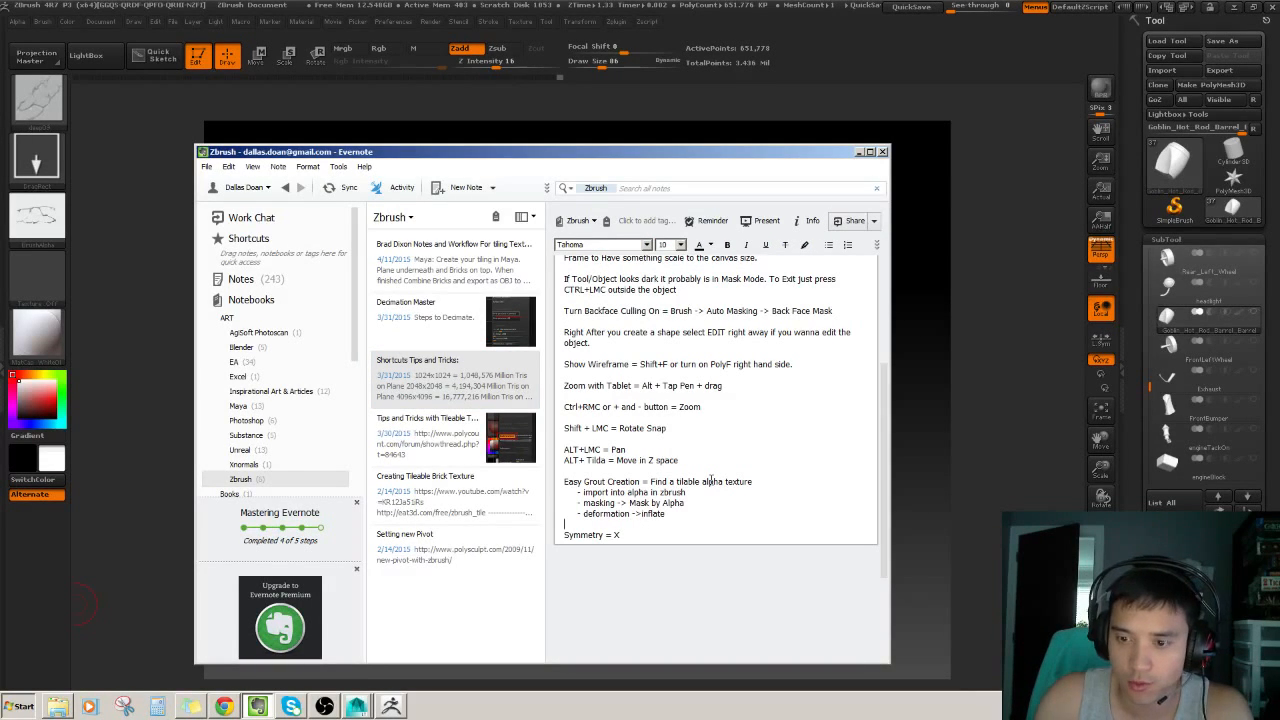
{"action": "scroll", "coordinate": [710, 481], "scroll_direction": "up", "scroll_amount": 3}
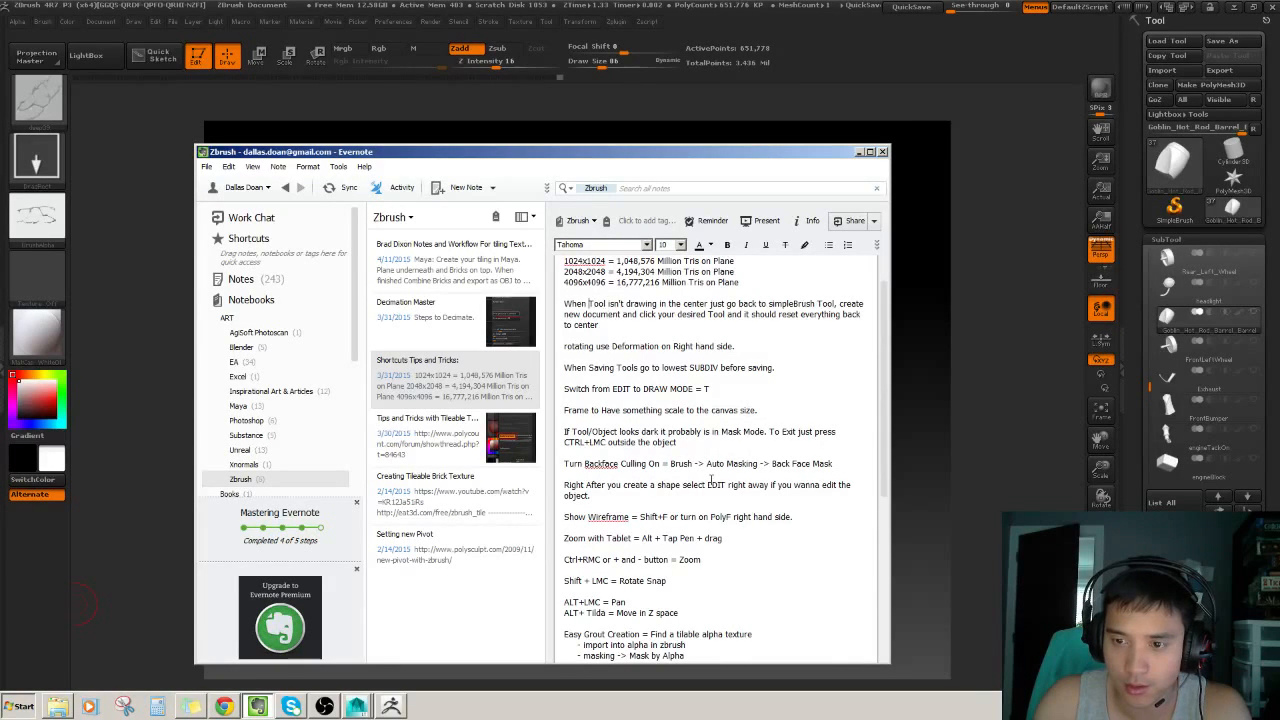
{"action": "key", "text": "Return"}
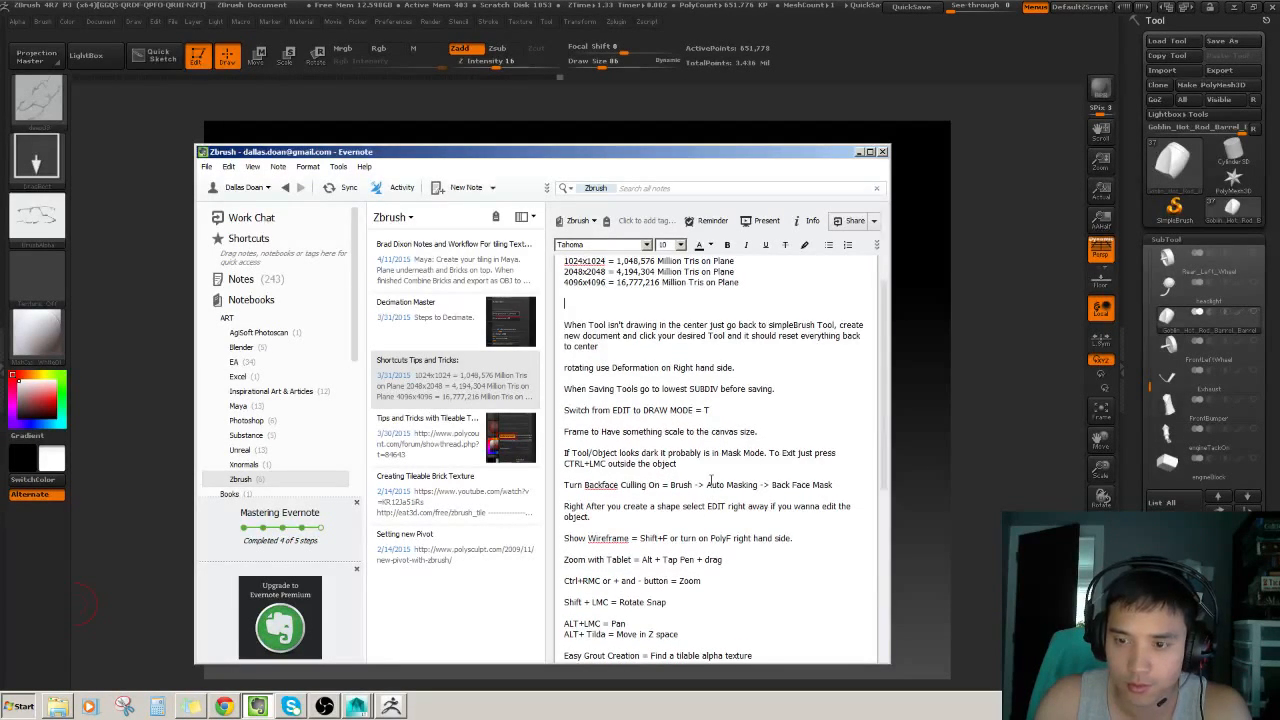
{"action": "type", "text": "Mask"}
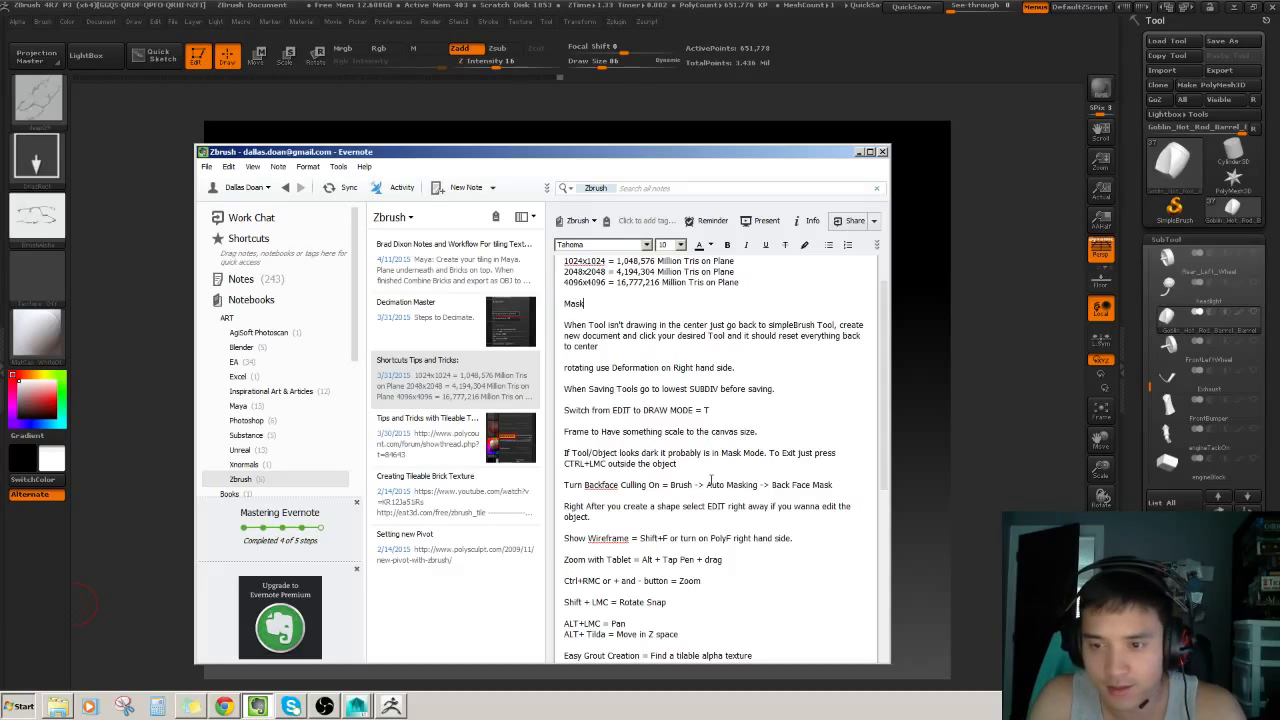
{"action": "type", "text": " Selec"}
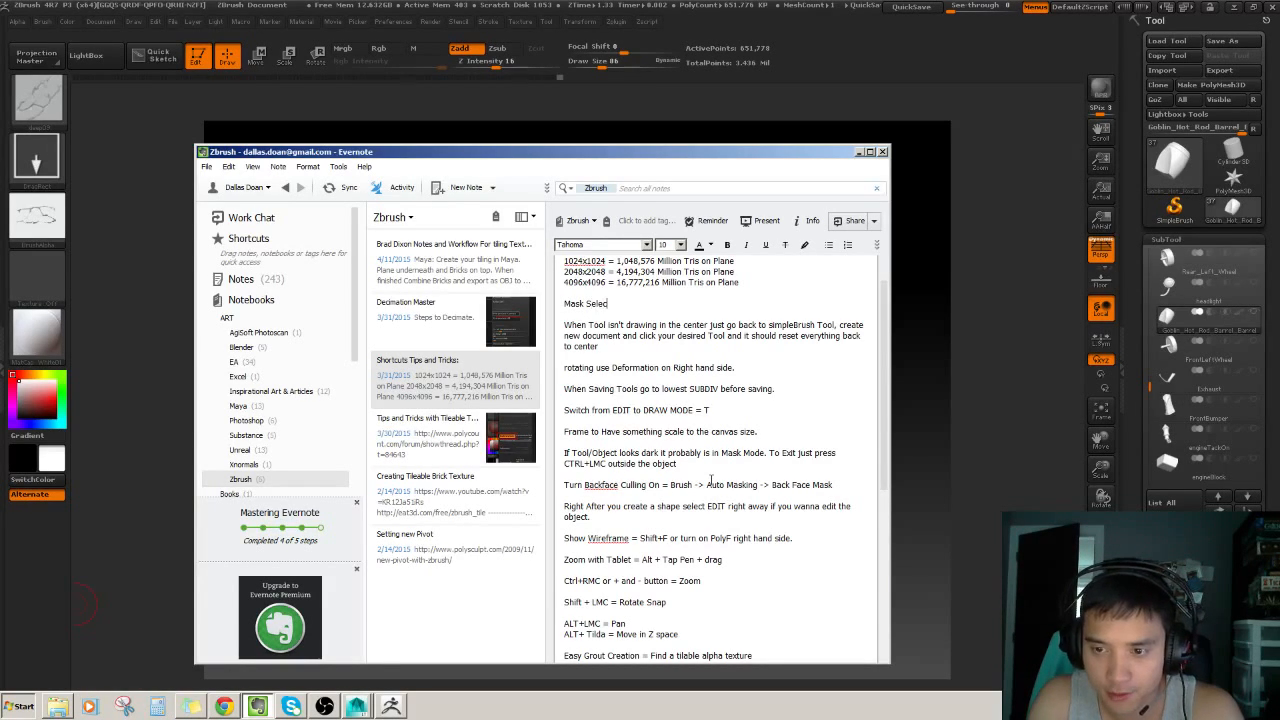
{"action": "type", "text": "tion:"}
{"action": "key", "text": "Return"}
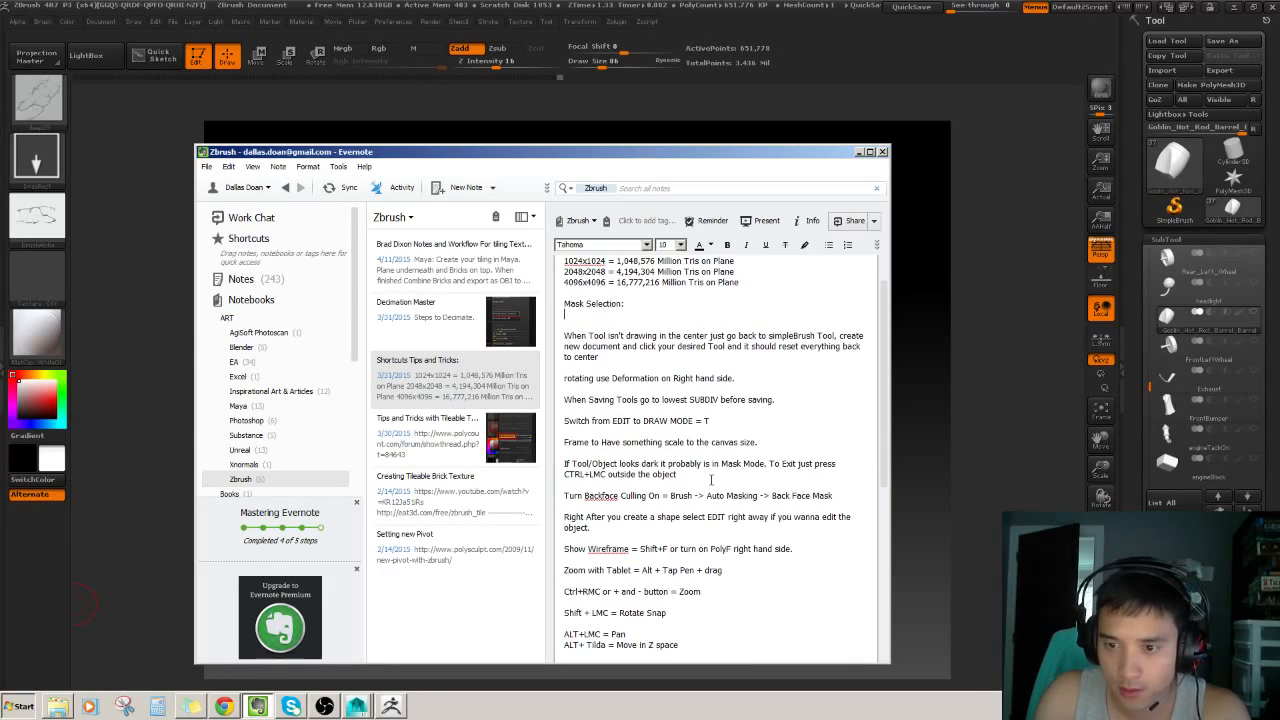
Add the line "CTRL + LMC (Paint)" under the Mask Selection heading.
{"action": "type", "text": "CTRL +"}
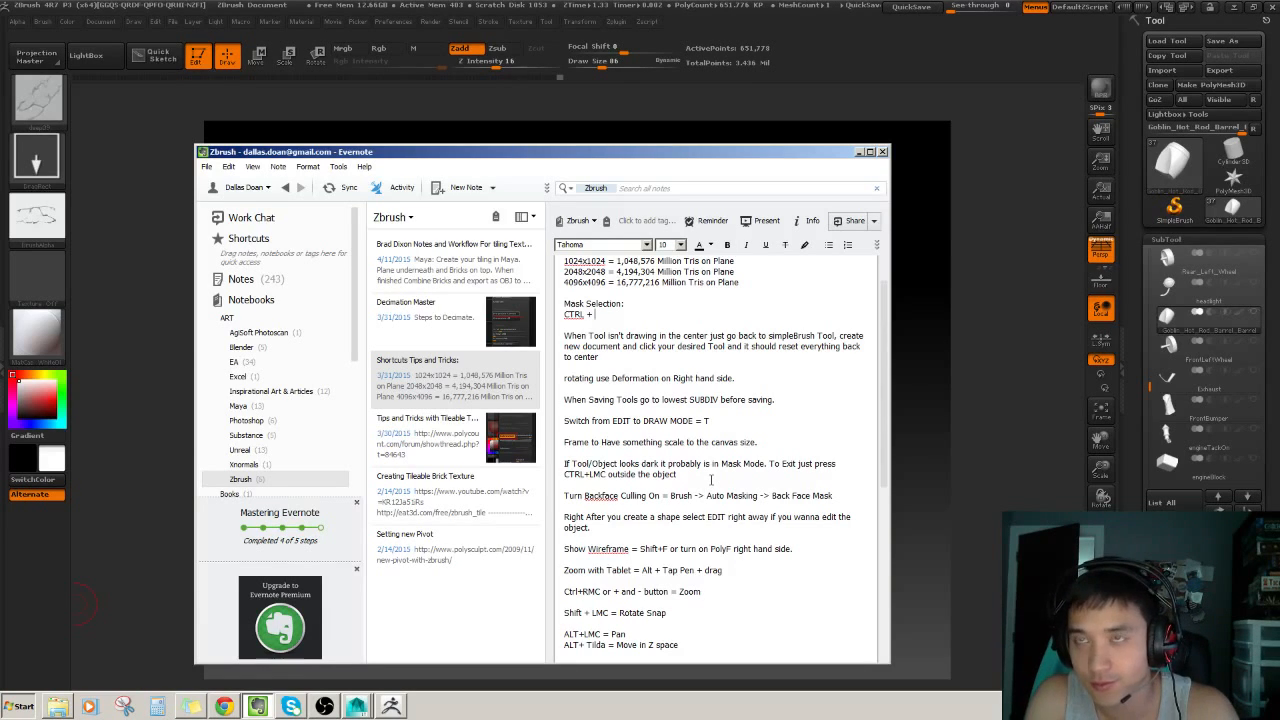
{"action": "type", "text": "C"}
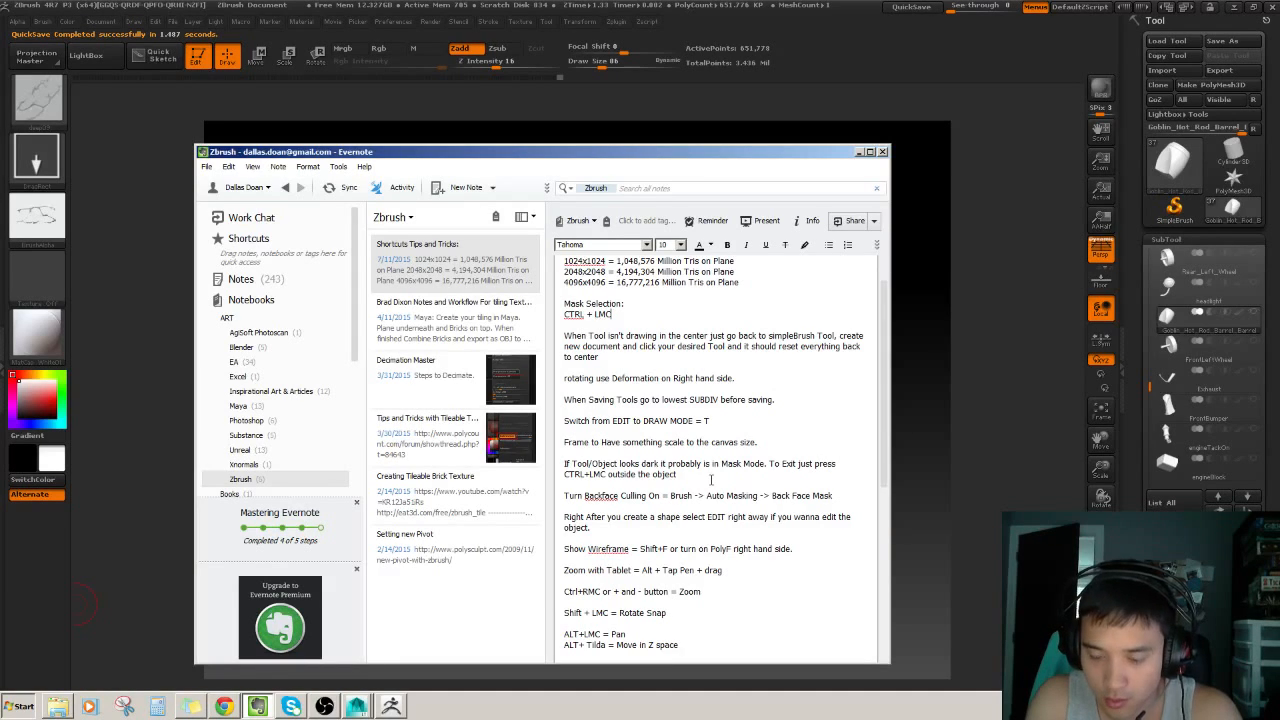
{"action": "type", "text": " ("}
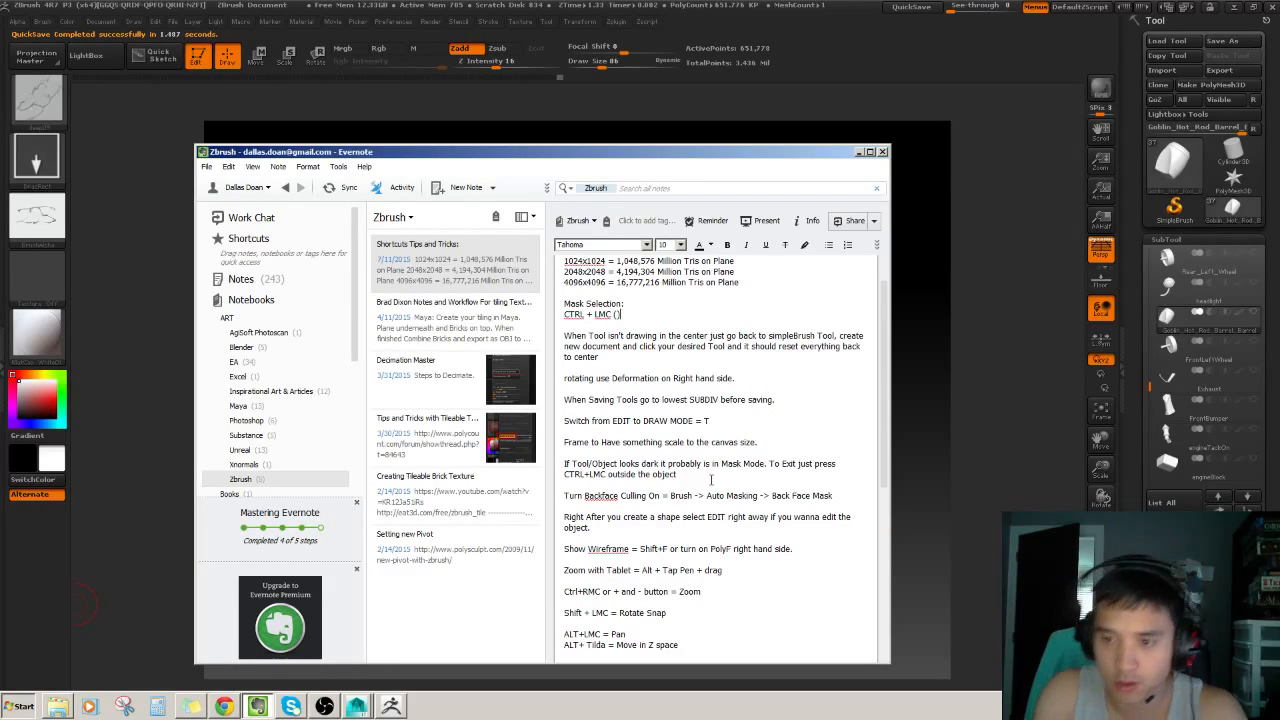
{"action": "type", "text": "Paint"}
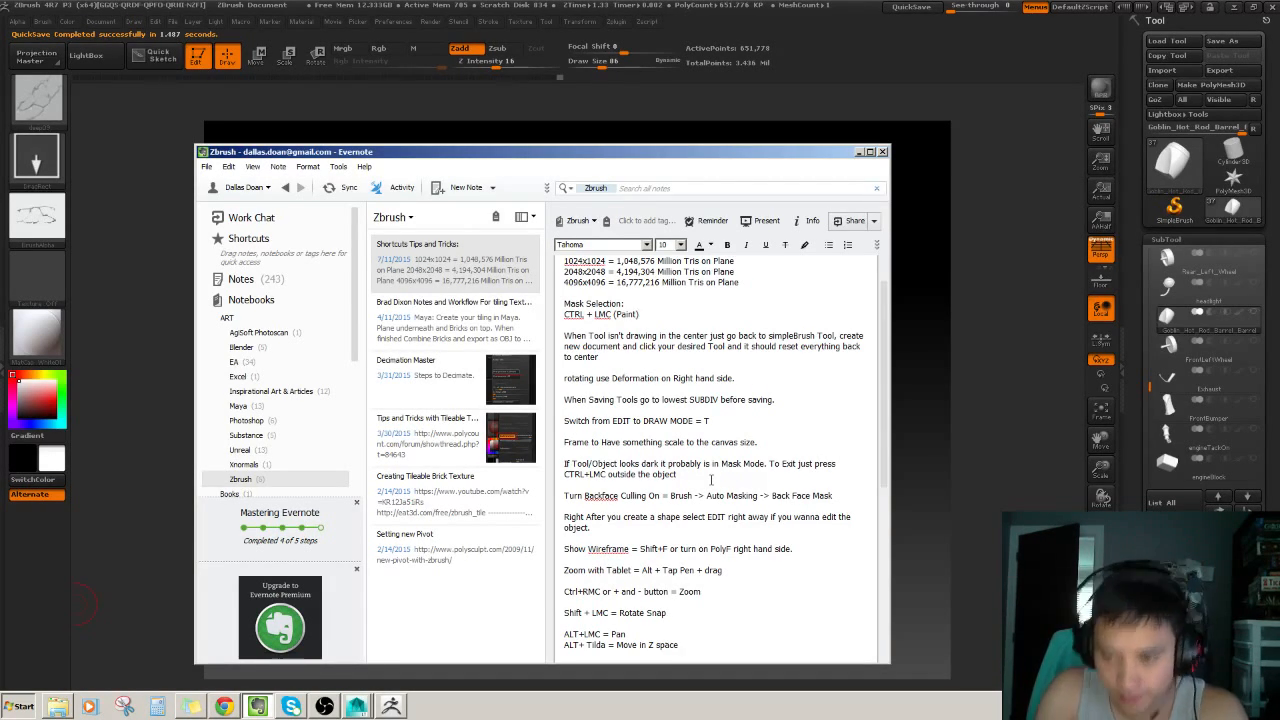
{"action": "type", "text": ")"}
{"action": "key", "text": "Return"}
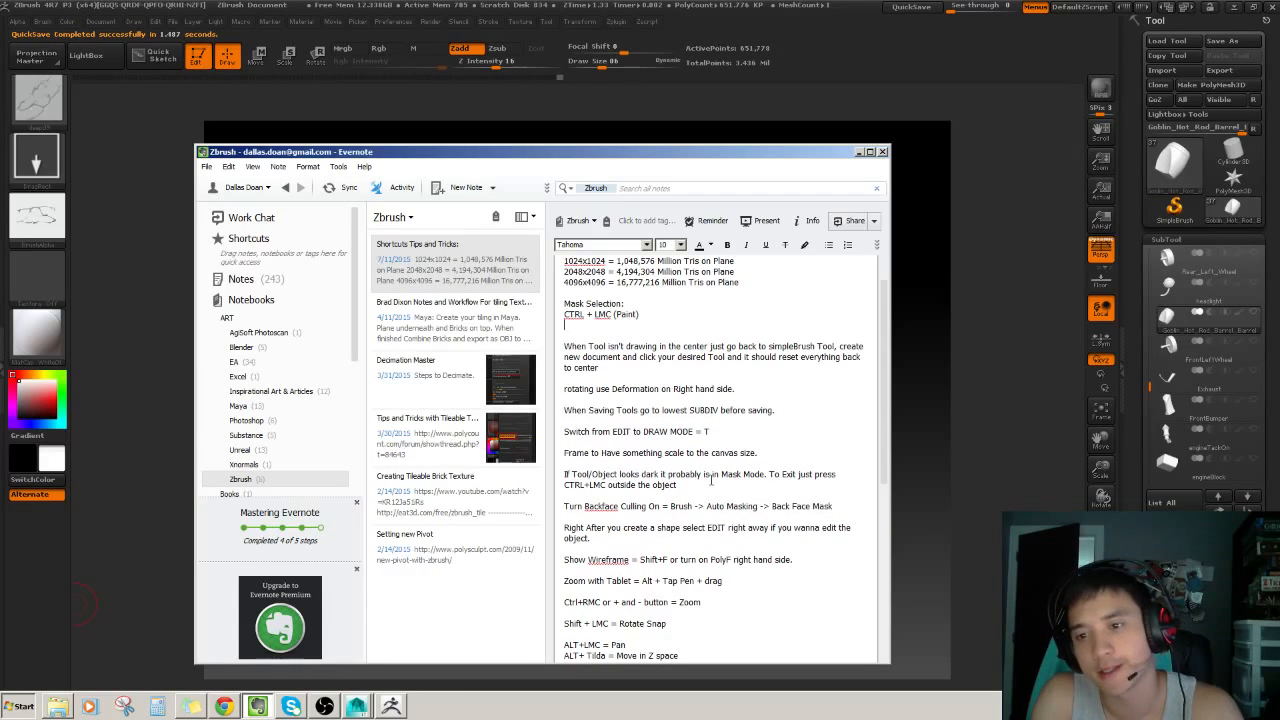
Add a second mask shortcut line reading "CTRL + LMC outside the mesh it will invert".
{"action": "type", "text": "CT"}
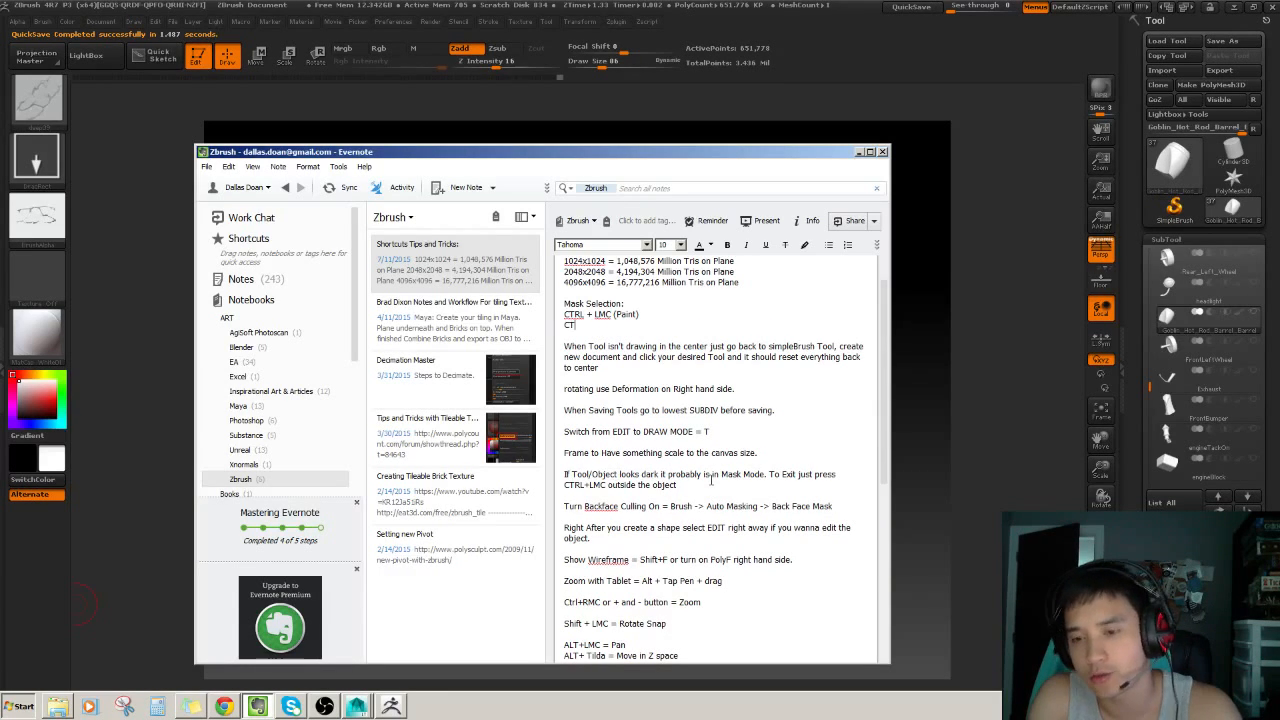
{"action": "type", "text": "RL + LMC"}
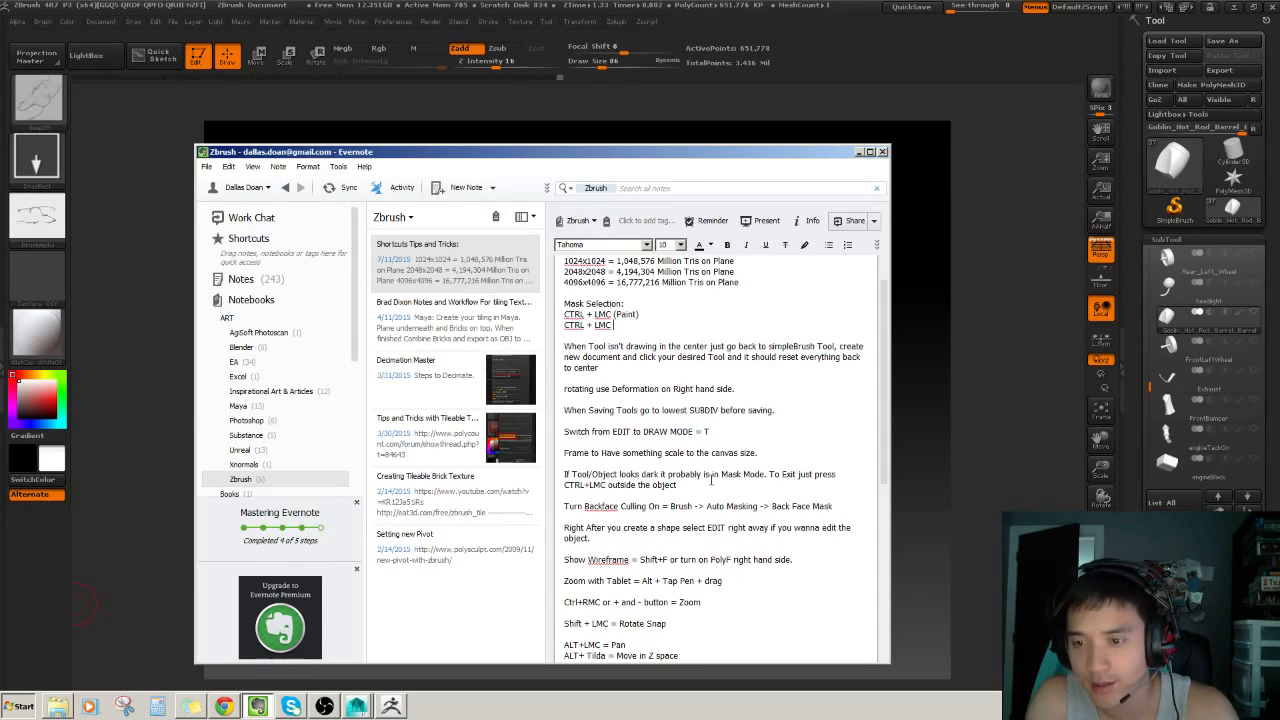
{"action": "type", "text": "outside the mesh it will invert"}
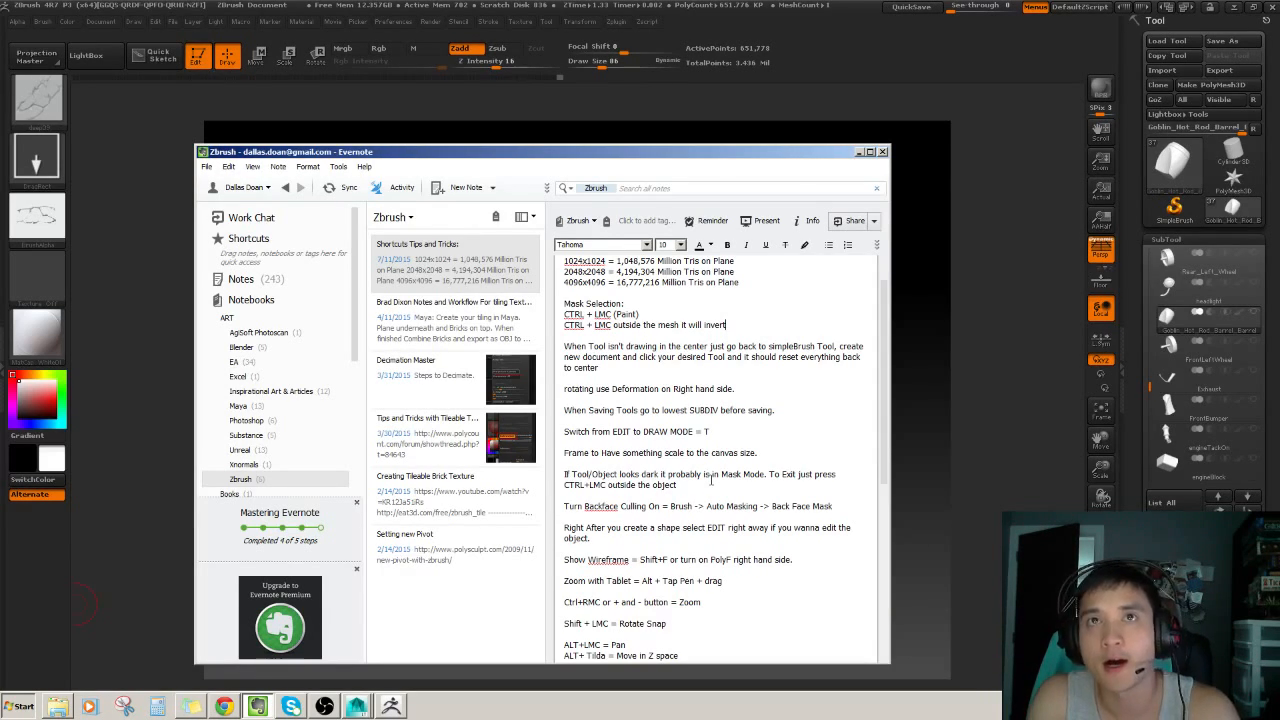
Add a third mask shortcut line reading "CTRL + LMC Drag outside the mesh".
{"action": "key", "text": "Return"}
{"action": "type", "text": "CTRL"}
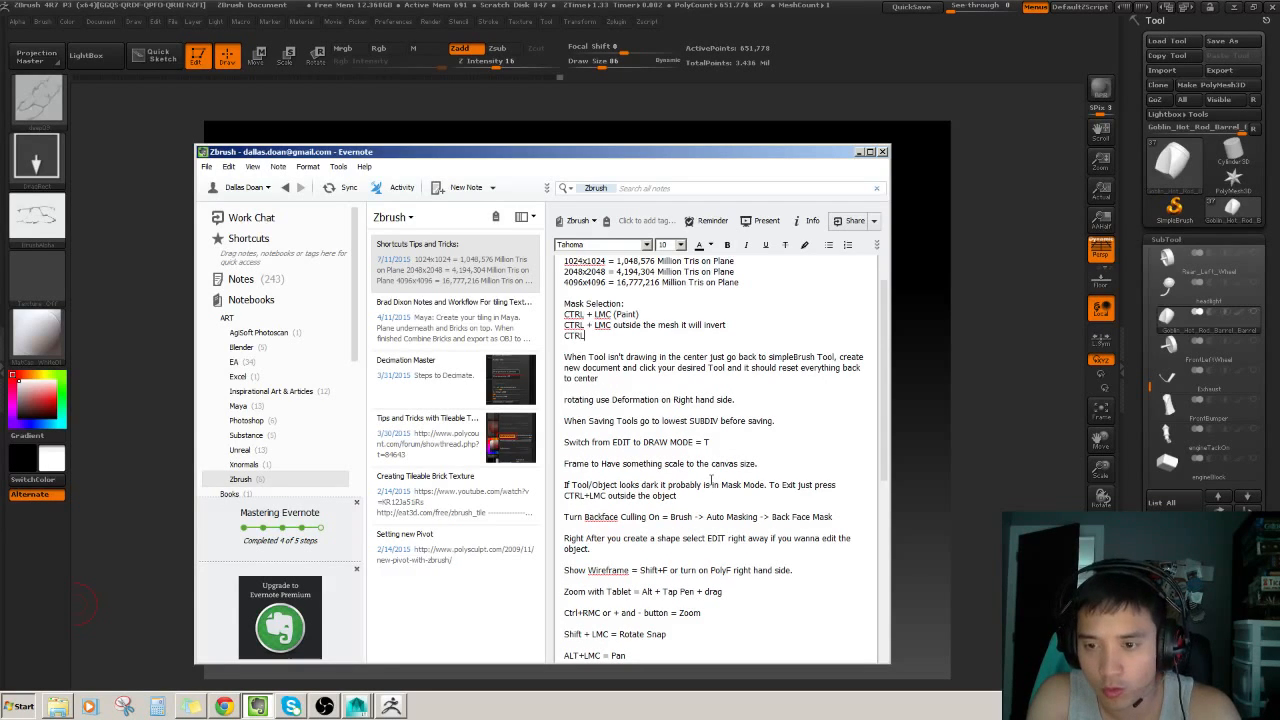
{"action": "type", "text": " + LMC "}
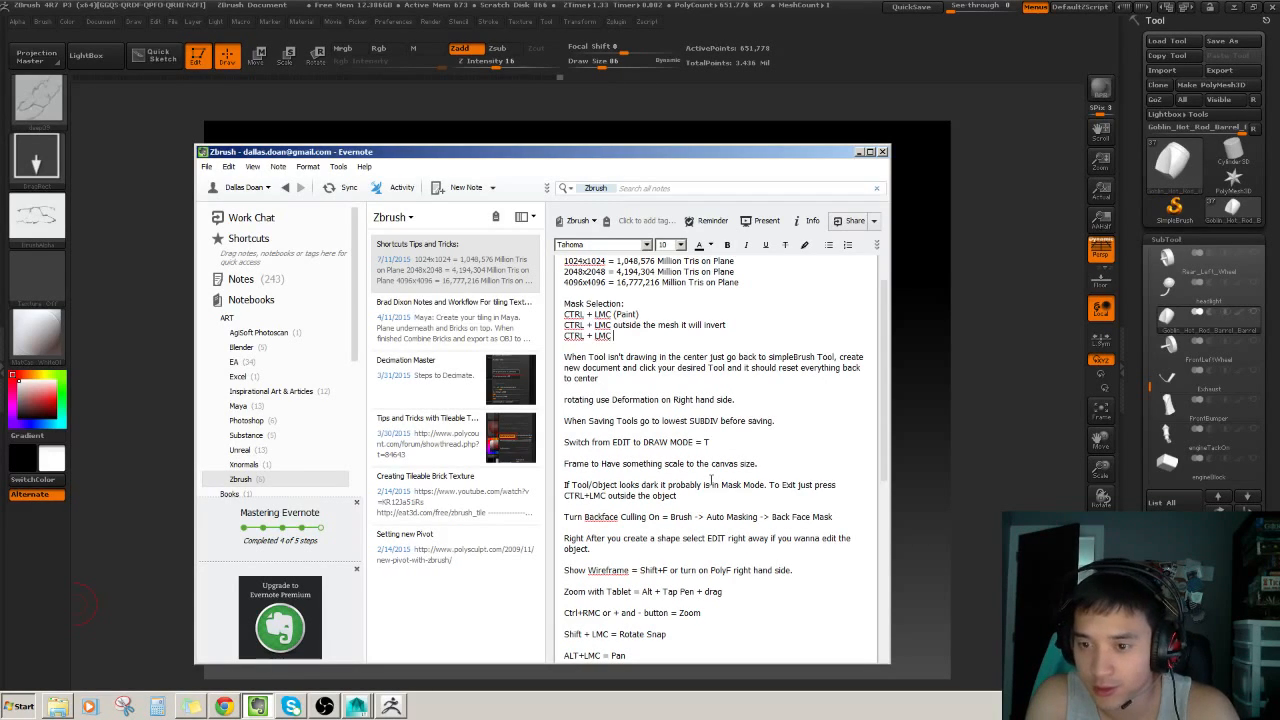
{"action": "type", "text": "Drag outside "}
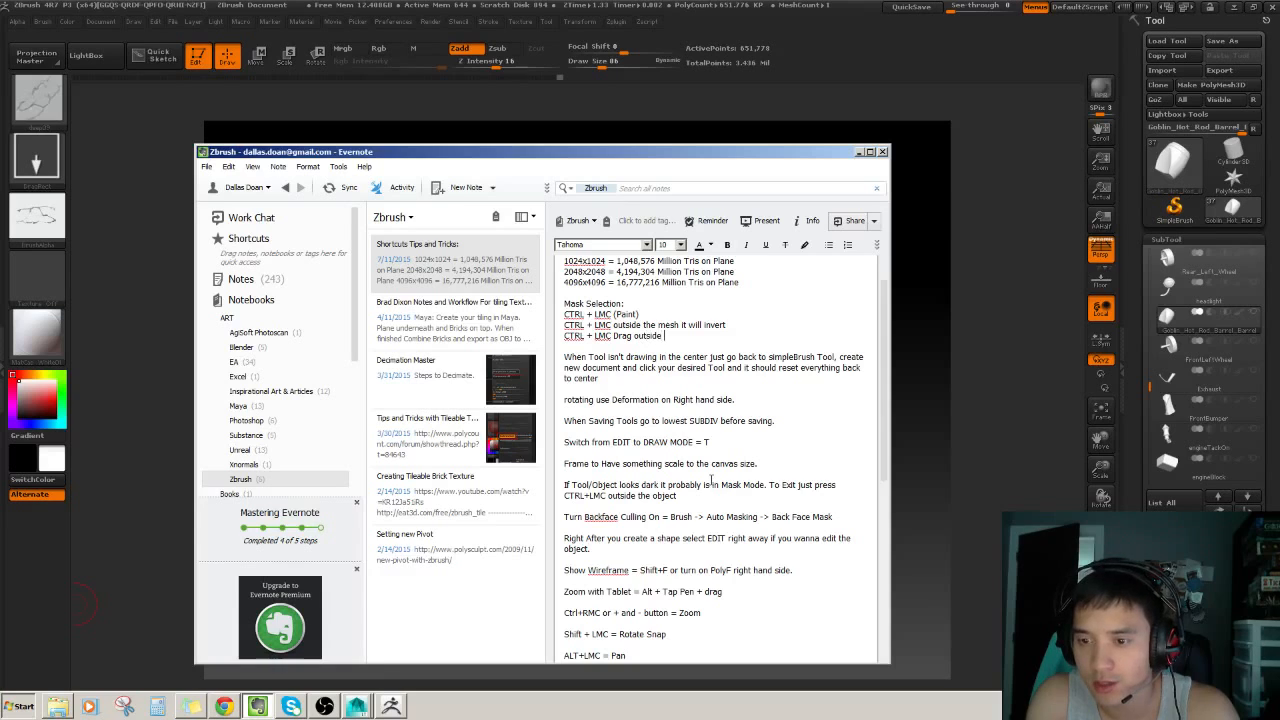
{"action": "type", "text": "the mesh"}
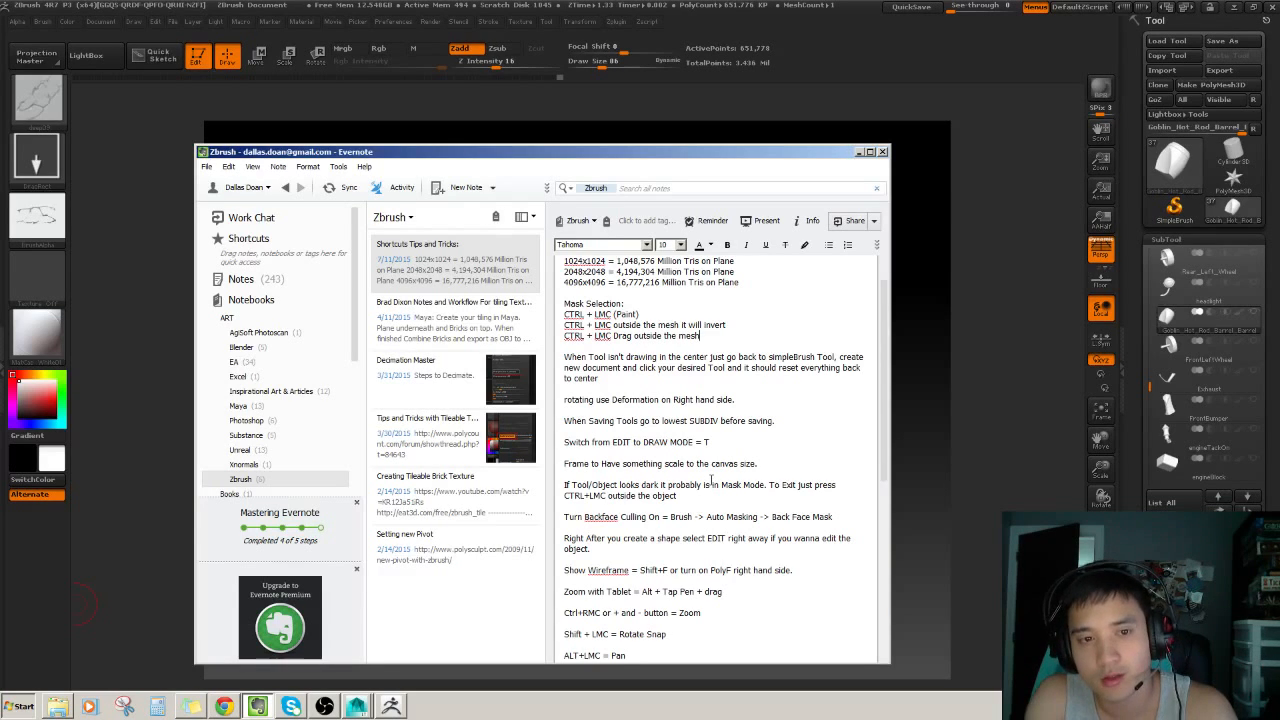
Switch back to ZBrush and quick-save the project.
{"action": "left_click", "coordinate": [911, 7]}
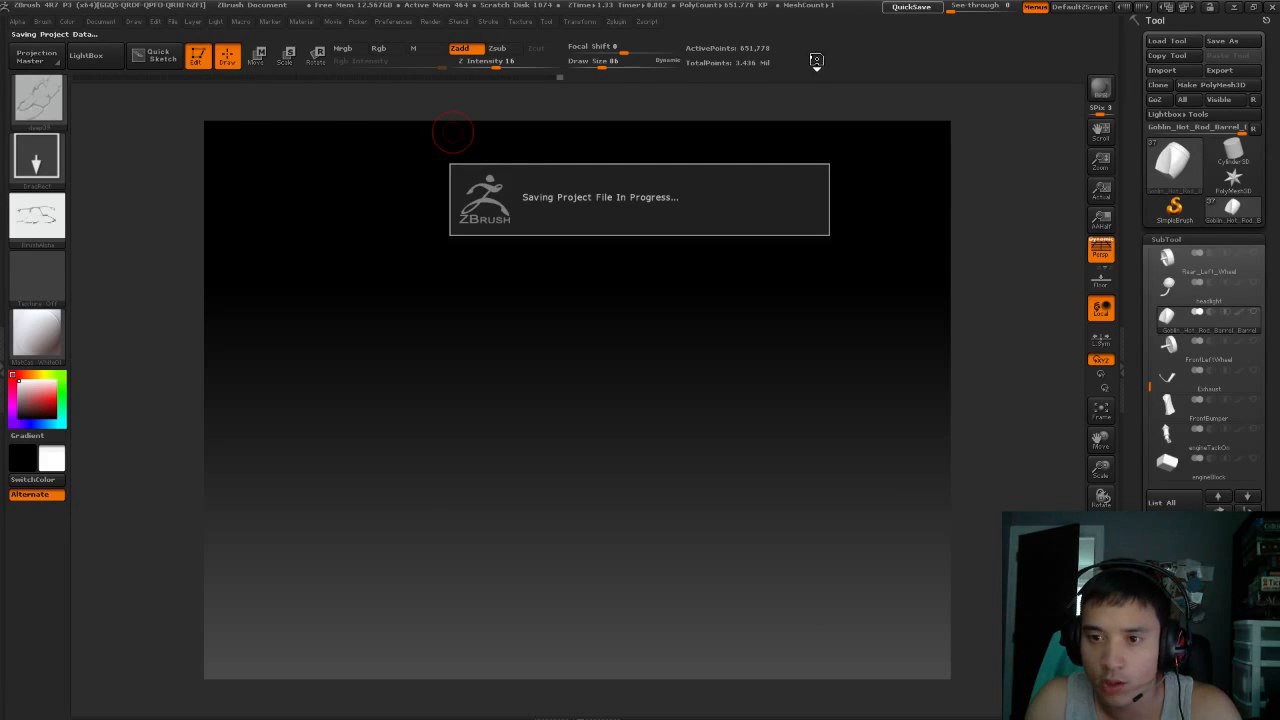
{"action": "mouse_move", "coordinate": [571, 289]}
{"action": "left_mouse_down"}
{"action": "mouse_move", "coordinate": [763, 334]}
{"action": "mouse_move", "coordinate": [726, 296]}
{"action": "mouse_move", "coordinate": [771, 311]}
{"action": "mouse_move", "coordinate": [705, 328]}
{"action": "left_mouse_up"}
Test the masking shortcuts on the barrel by painting a small mask spot on the planks, inverting the mask and clearing it.
{"action": "left_click_drag", "start_coordinate": [560, 387], "coordinate": [565, 390], "text": "ctrl"}
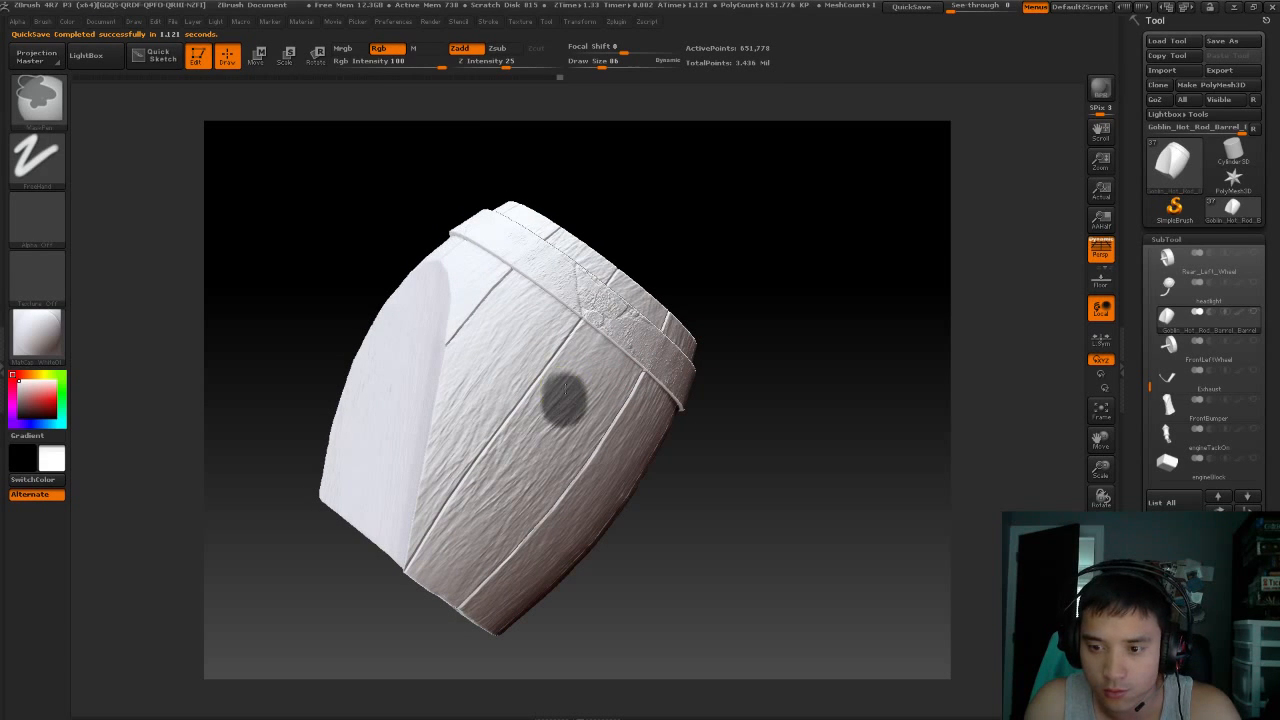
{"action": "left_click", "coordinate": [842, 295], "text": "ctrl"}
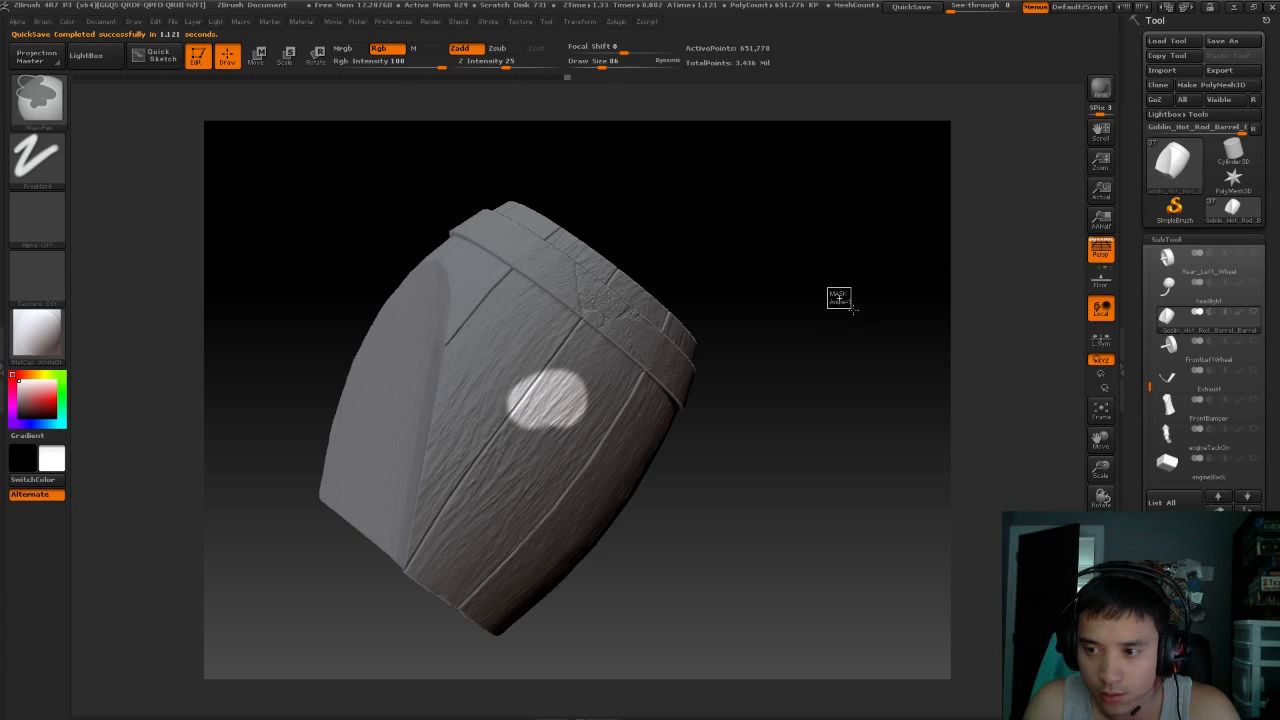
{"action": "left_click_drag", "start_coordinate": [840, 297], "coordinate": [867, 330], "text": "ctrl"}
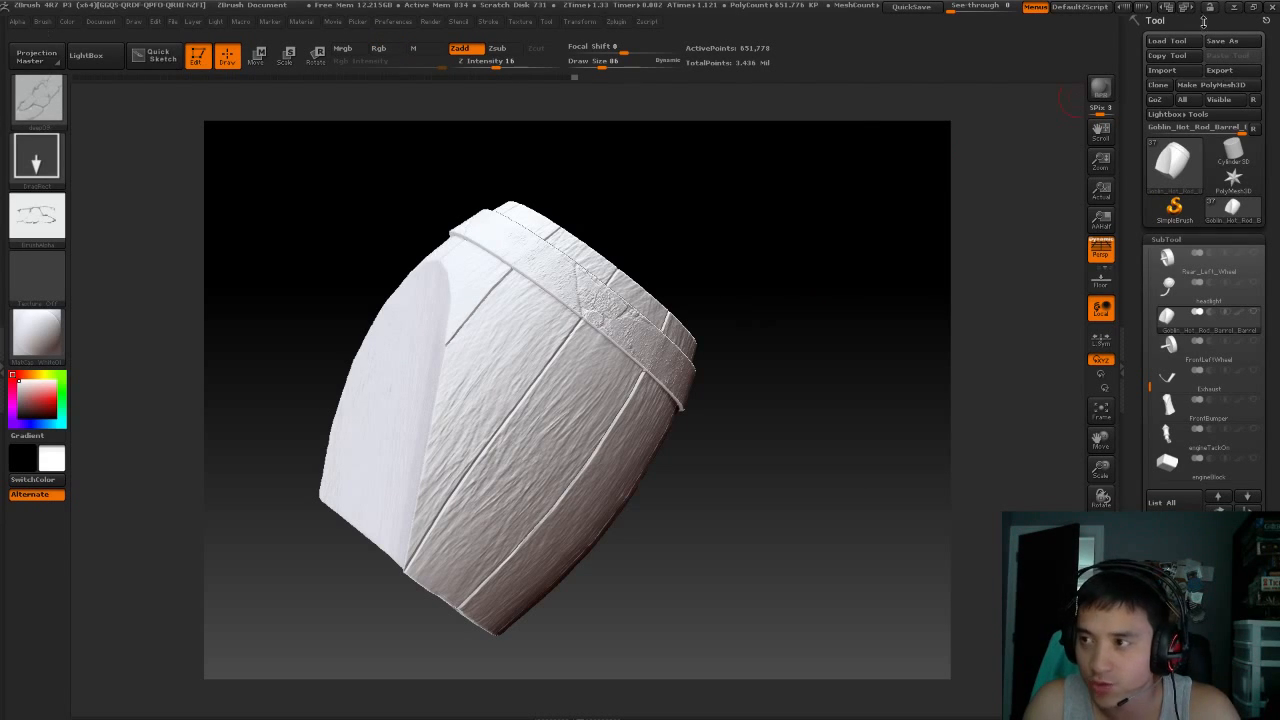
Switch to Evernote and reword the third mask shortcut line as "CTRL + LMC Drag Select outside the mesh it will remove Mask".
{"action": "key", "text": "super"}
{"action": "left_click", "coordinate": [257, 706]}
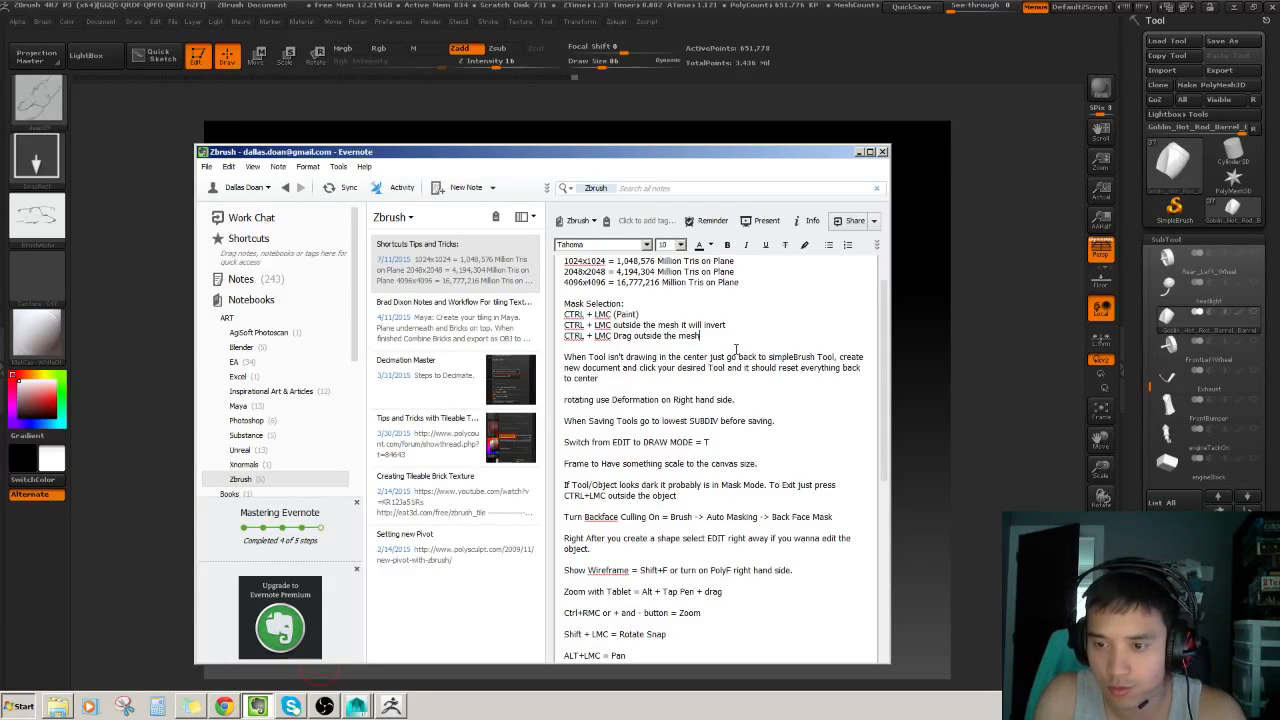
{"action": "key", "text": "BackSpace"}
{"action": "key", "text": "BackSpace"}
{"action": "key", "text": "BackSpace"}
{"action": "key", "text": "BackSpace"}
{"action": "key", "text": "BackSpace"}
{"action": "key", "text": "BackSpace"}
{"action": "key", "text": "BackSpace"}
{"action": "key", "text": "BackSpace"}
{"action": "key", "text": "BackSpace"}
{"action": "key", "text": "BackSpace"}
{"action": "key", "text": "BackSpace"}
{"action": "type", "text": "S"}
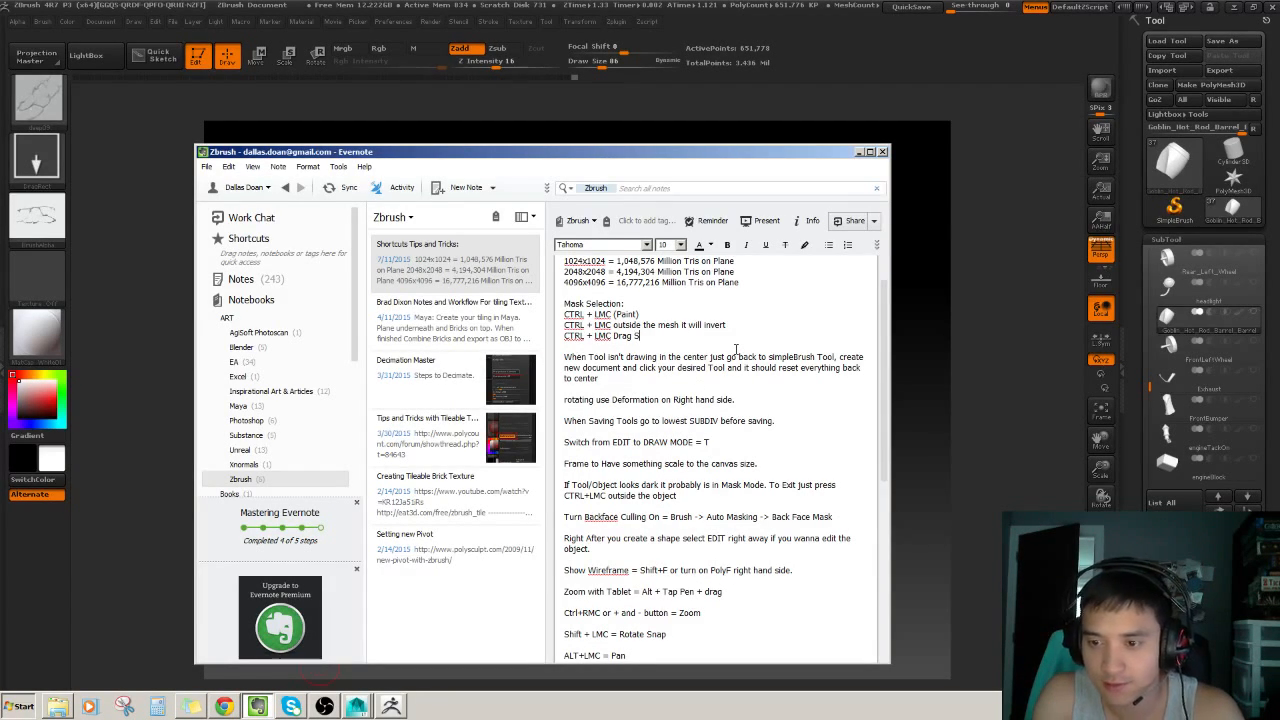
{"action": "type", "text": "elect outside th"}
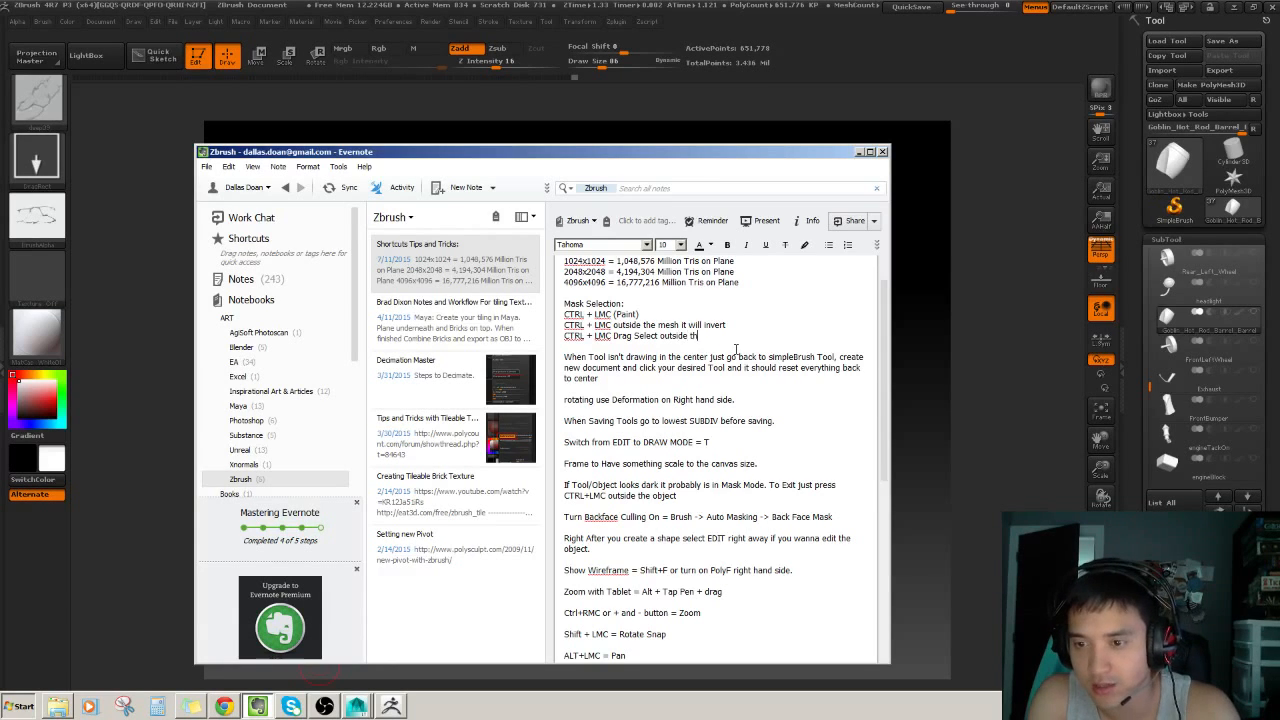
{"action": "type", "text": "e mesh it"}
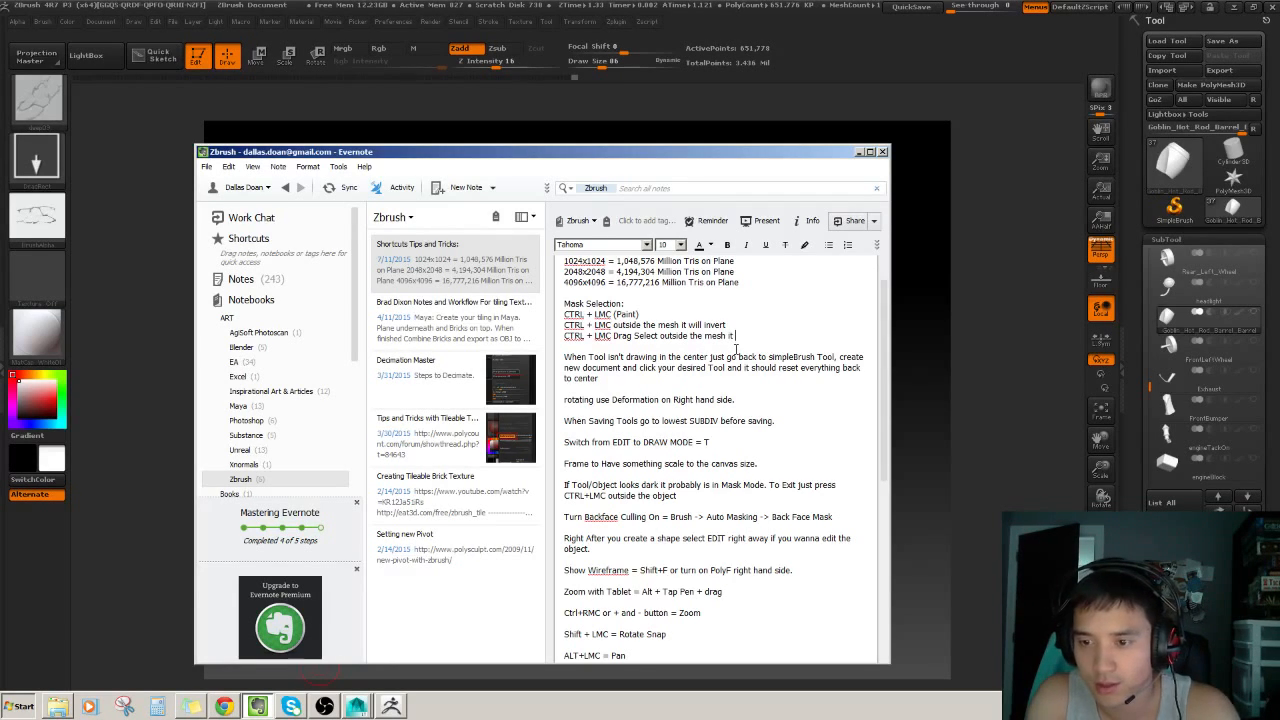
{"action": "type", "text": " will remove Mask"}
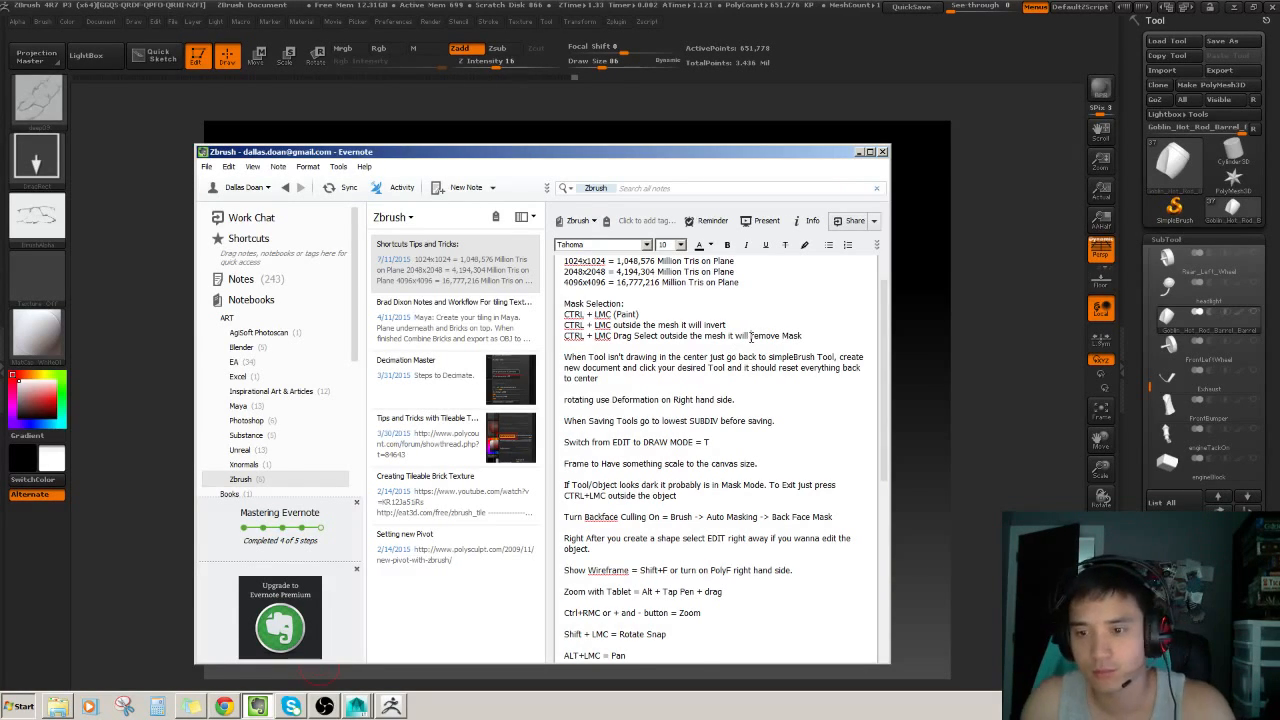
{"action": "scroll", "coordinate": [737, 355], "scroll_direction": "up", "scroll_amount": 1}
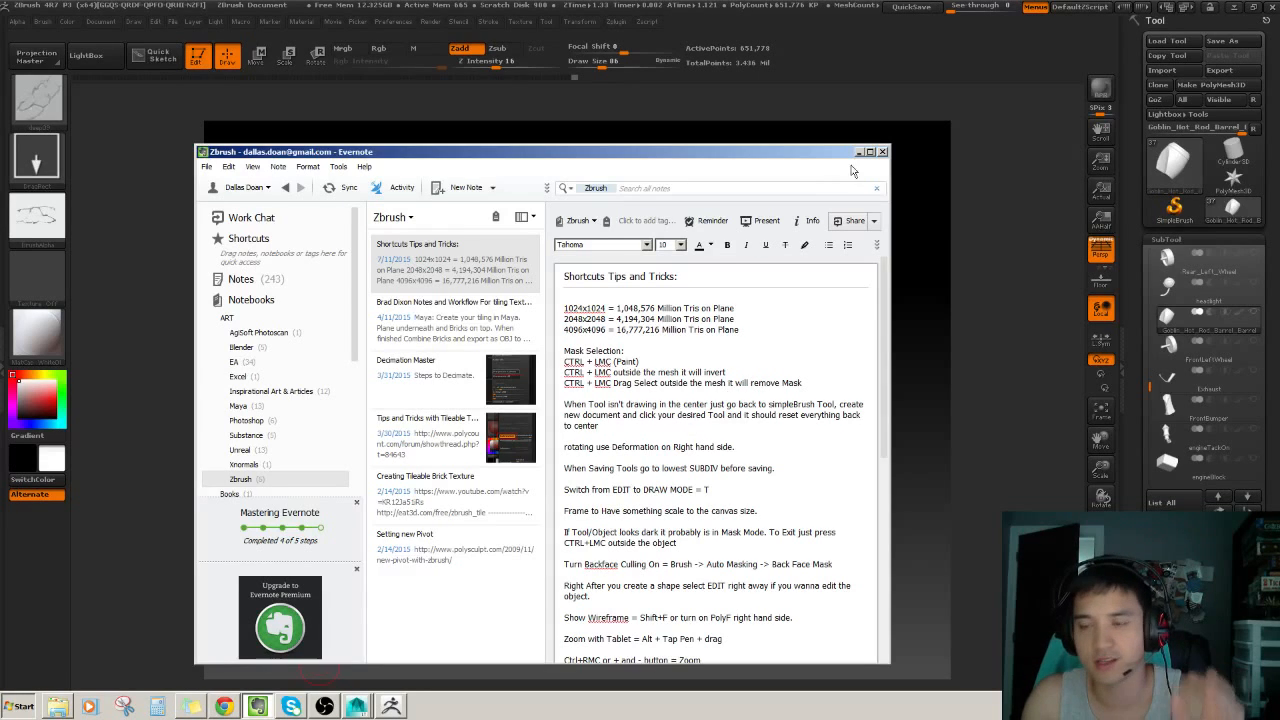
Return to ZBrush and inspect the barrel's round end, rim band and flat cut side.
{"action": "left_click", "coordinate": [856, 151]}
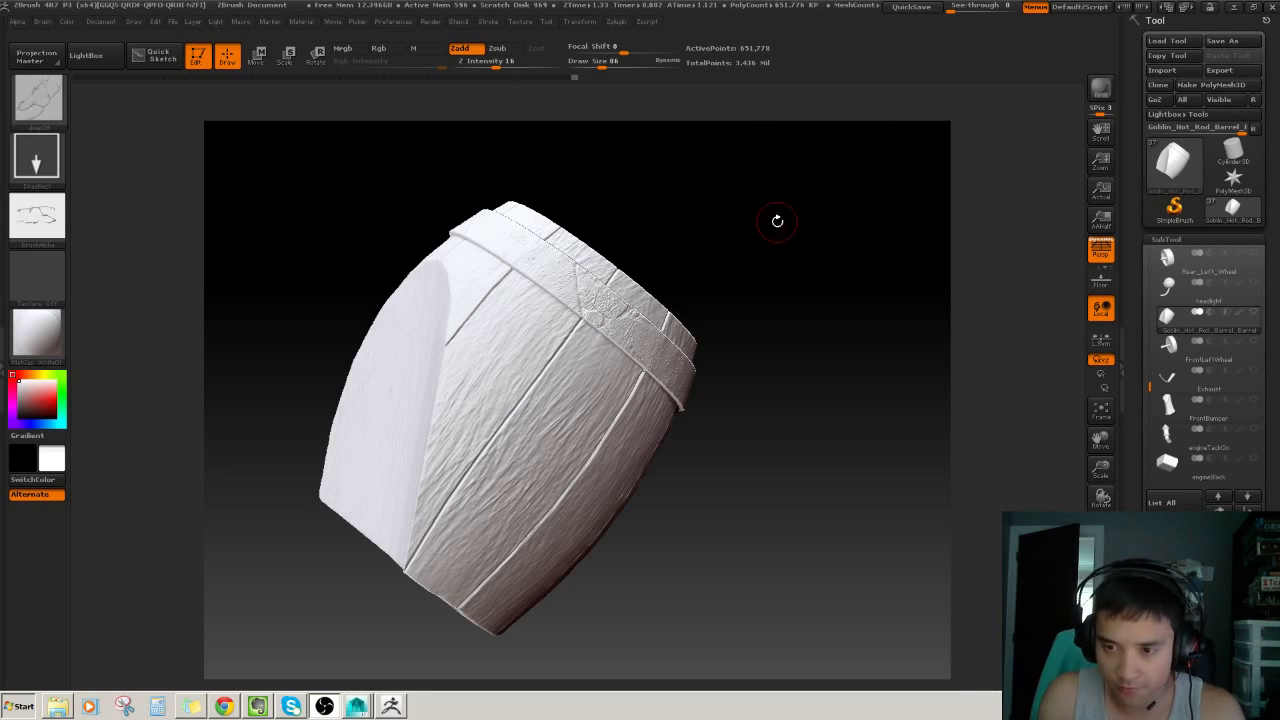
{"action": "left_click_drag", "start_coordinate": [777, 220], "coordinate": [763, 311]}
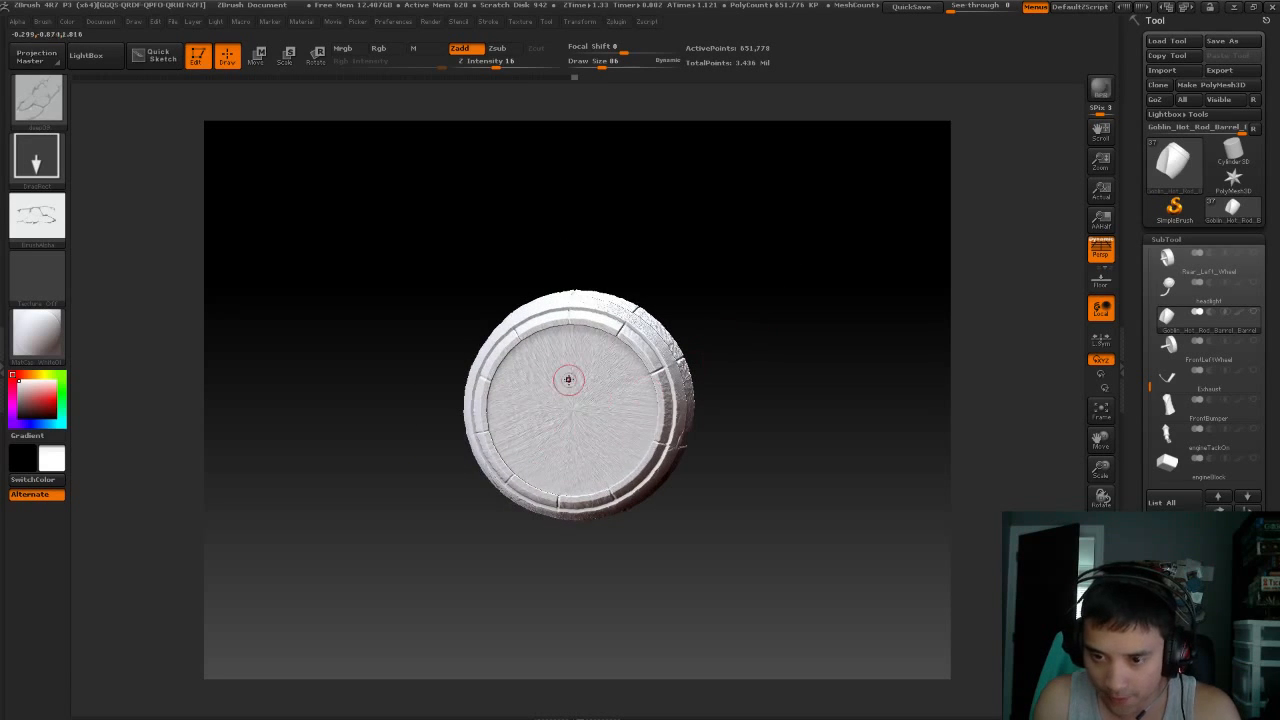
{"action": "left_click_drag", "start_coordinate": [686, 357], "coordinate": [760, 300]}
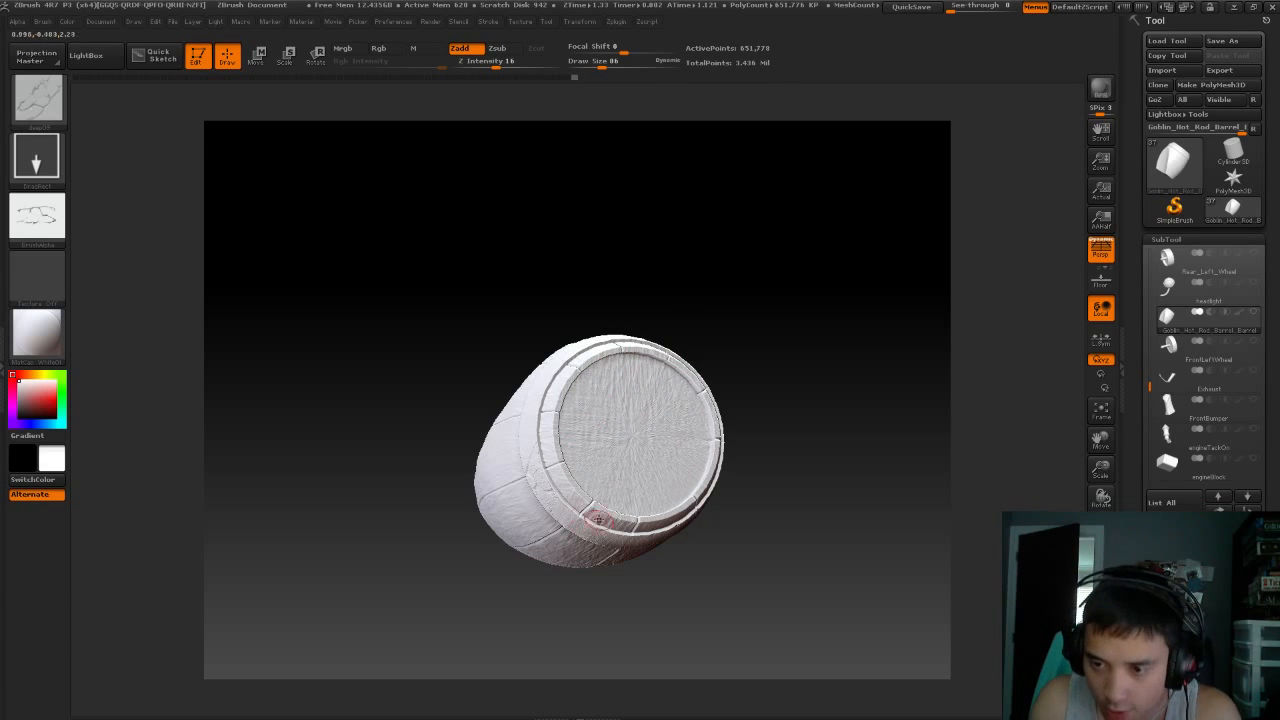
{"action": "left_click_drag", "start_coordinate": [716, 428], "coordinate": [752, 283]}
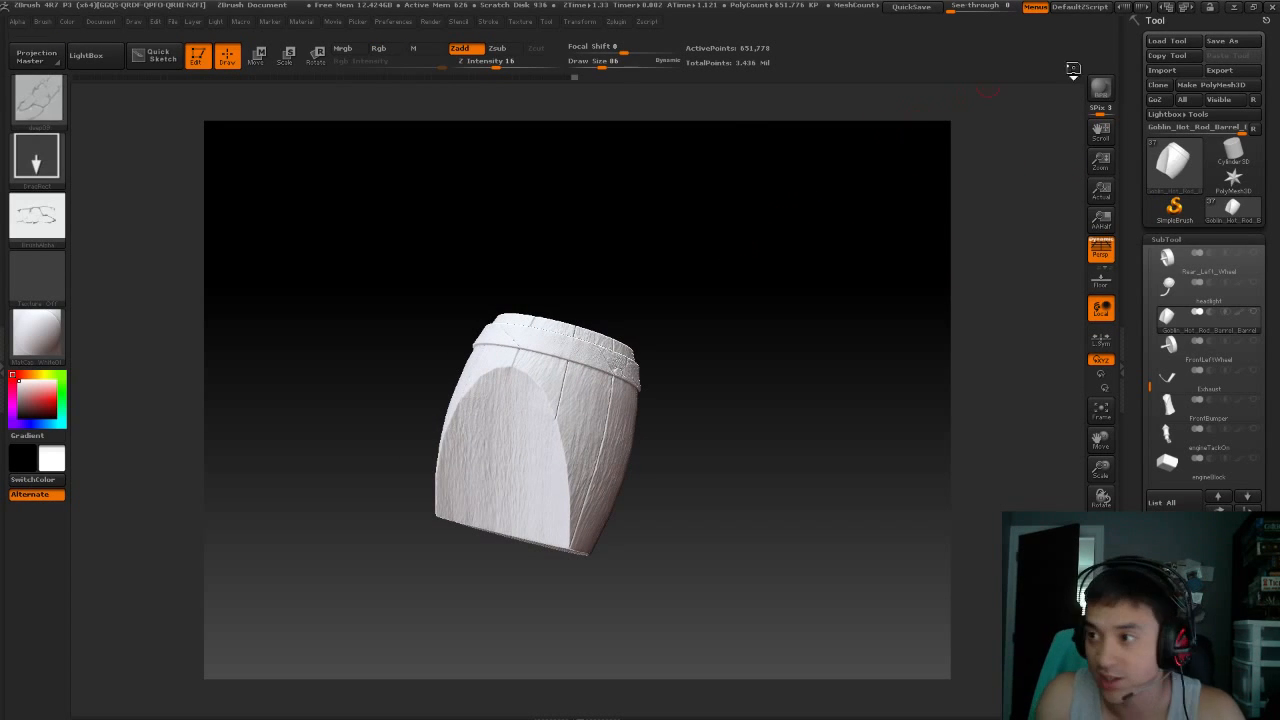
Save the tool as goblin_rat_rodV2.ztl in the zbrush folder of Goblin_rat_rod, overwriting the existing file.
{"action": "left_click", "coordinate": [1218, 41]}
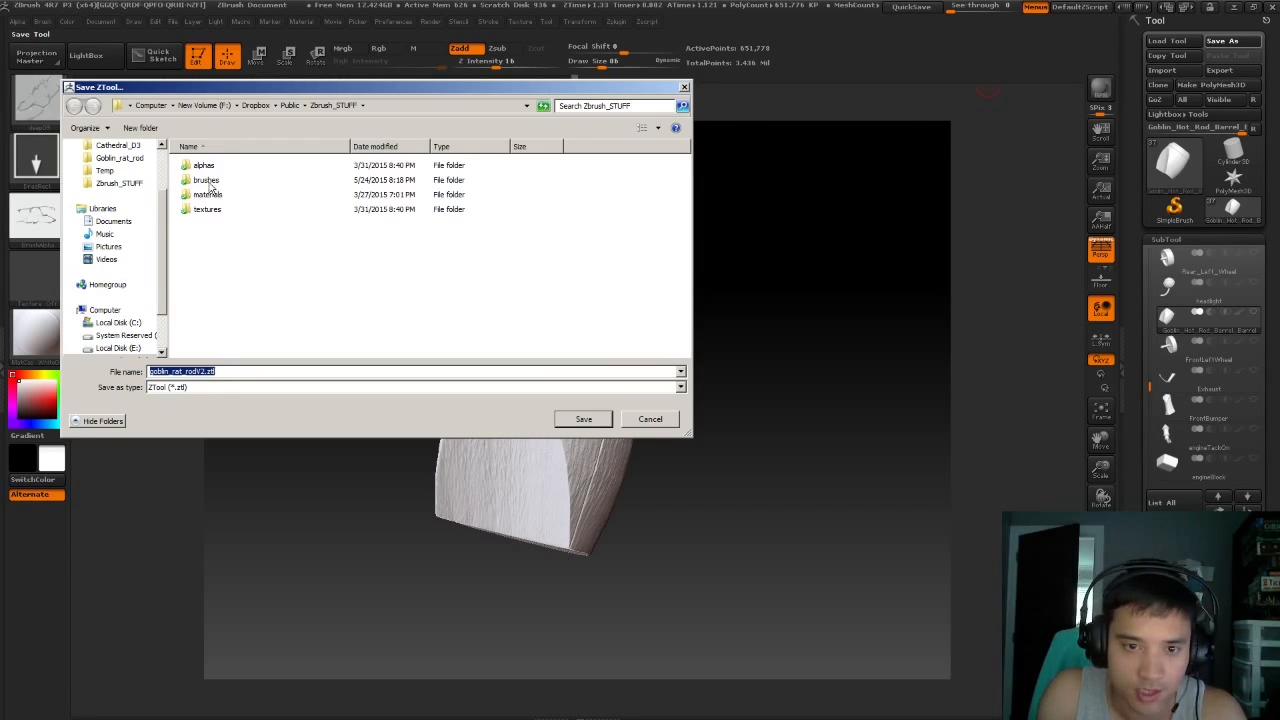
{"action": "scroll", "coordinate": [157, 211], "scroll_direction": "up", "scroll_amount": 1}
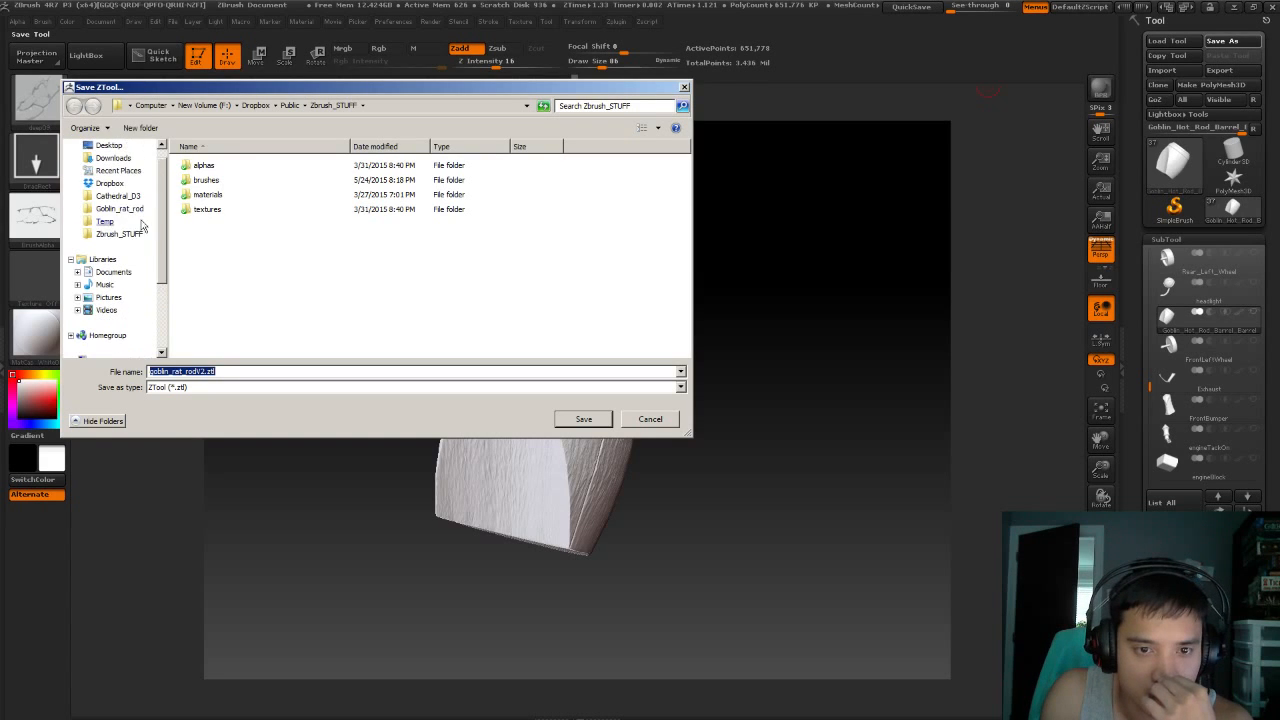
{"action": "left_click", "coordinate": [119, 208]}
{"action": "left_click", "coordinate": [219, 268]}
{"action": "double_click", "coordinate": [219, 268]}
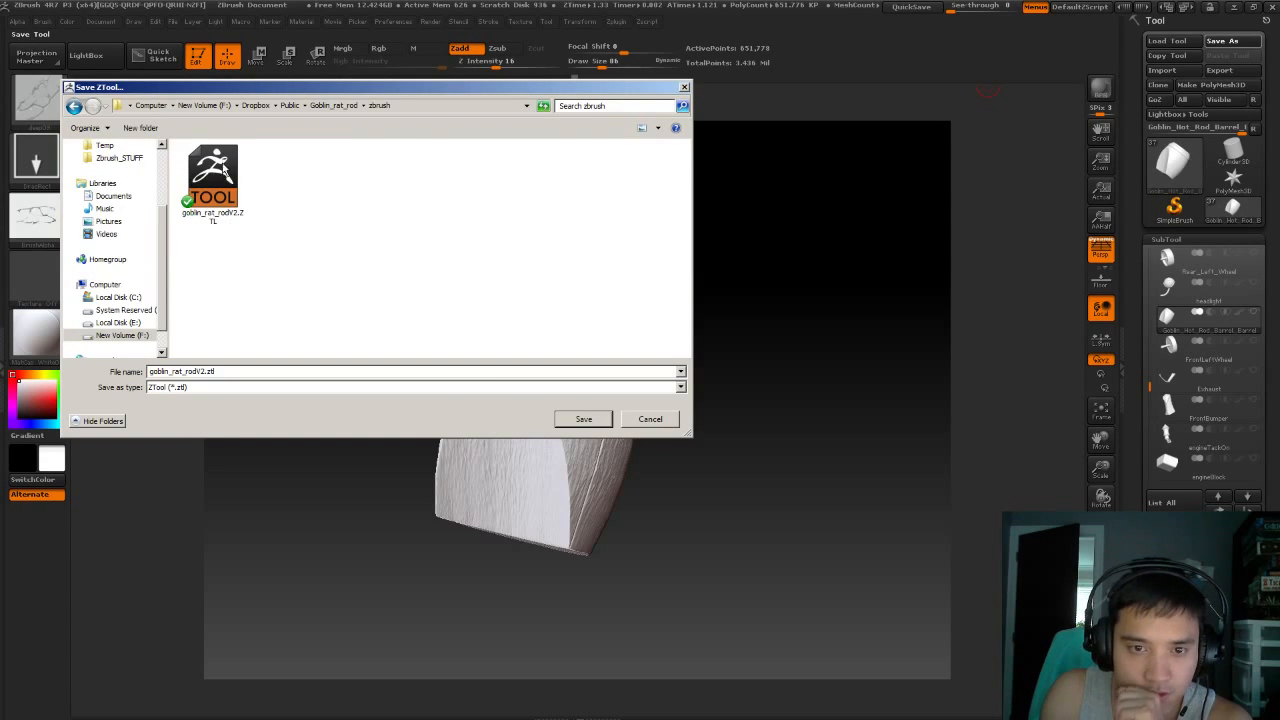
{"action": "double_click", "coordinate": [226, 172]}
{"action": "left_click", "coordinate": [678, 356]}
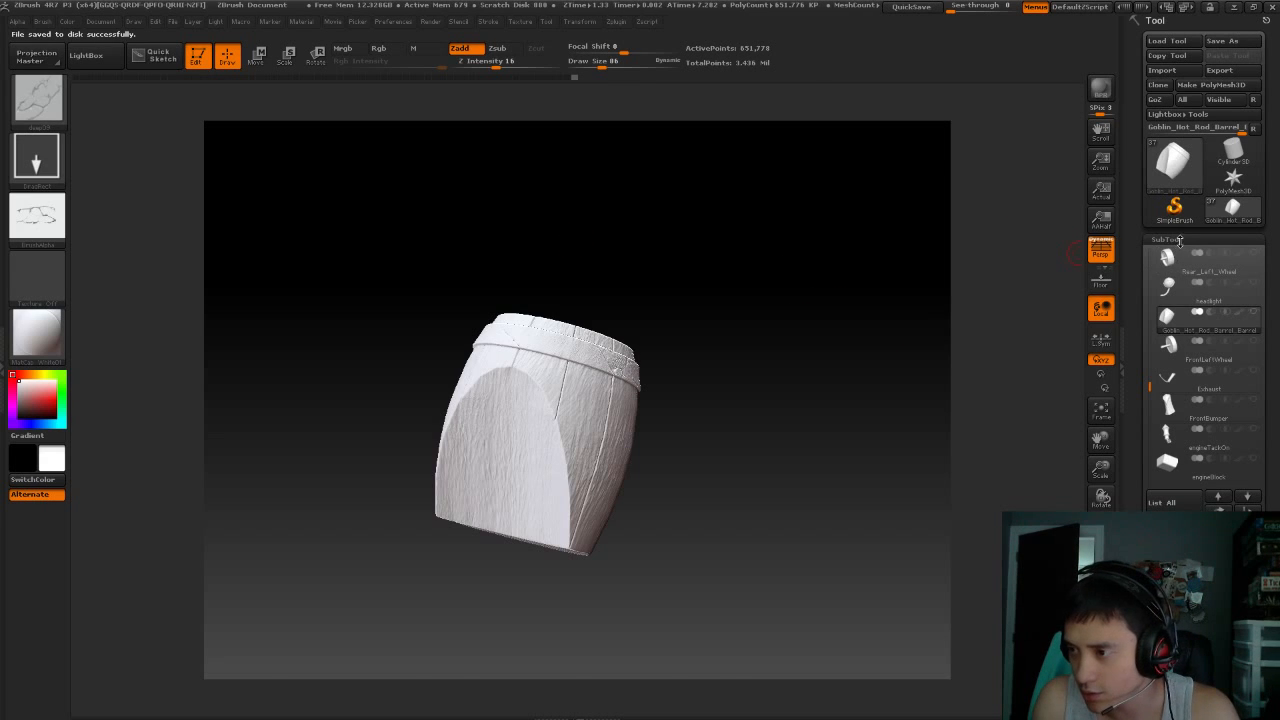
Show all the hot rod's subtools again and review the whole vehicle from the front and side.
{"action": "left_click", "coordinate": [1254, 312], "text": "shift"}
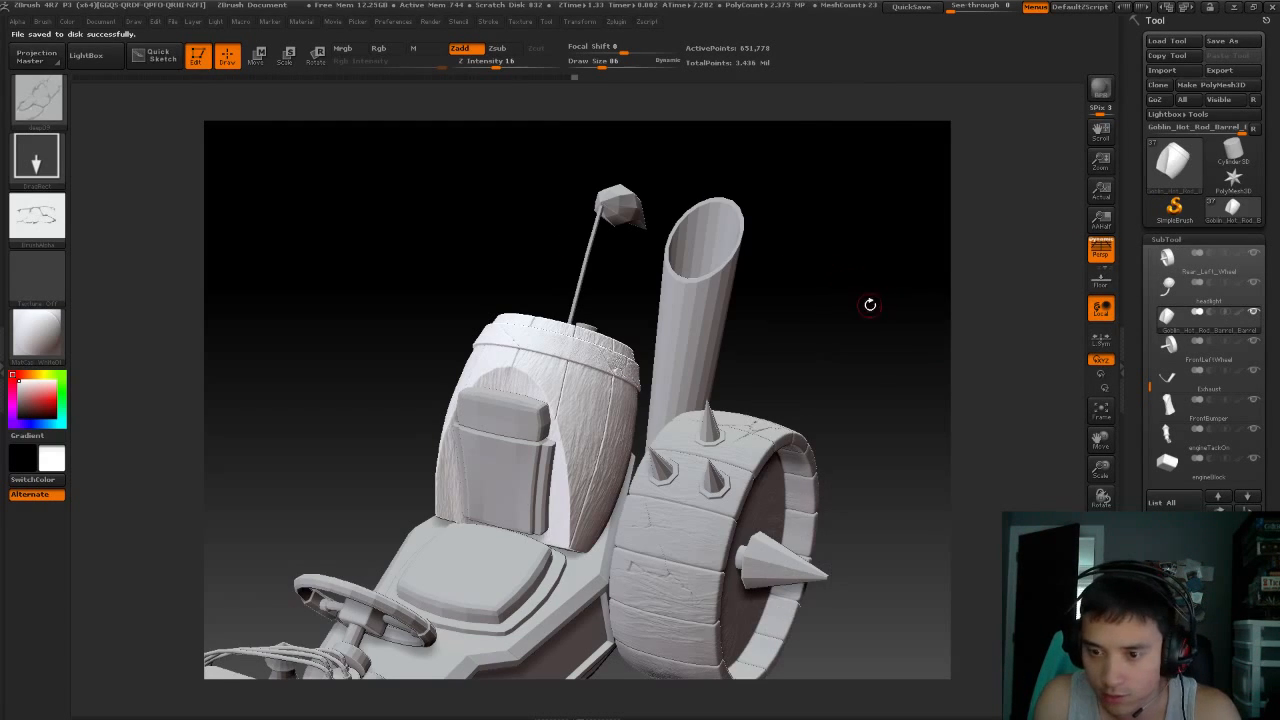
{"action": "left_click_drag", "start_coordinate": [869, 300], "coordinate": [727, 327]}
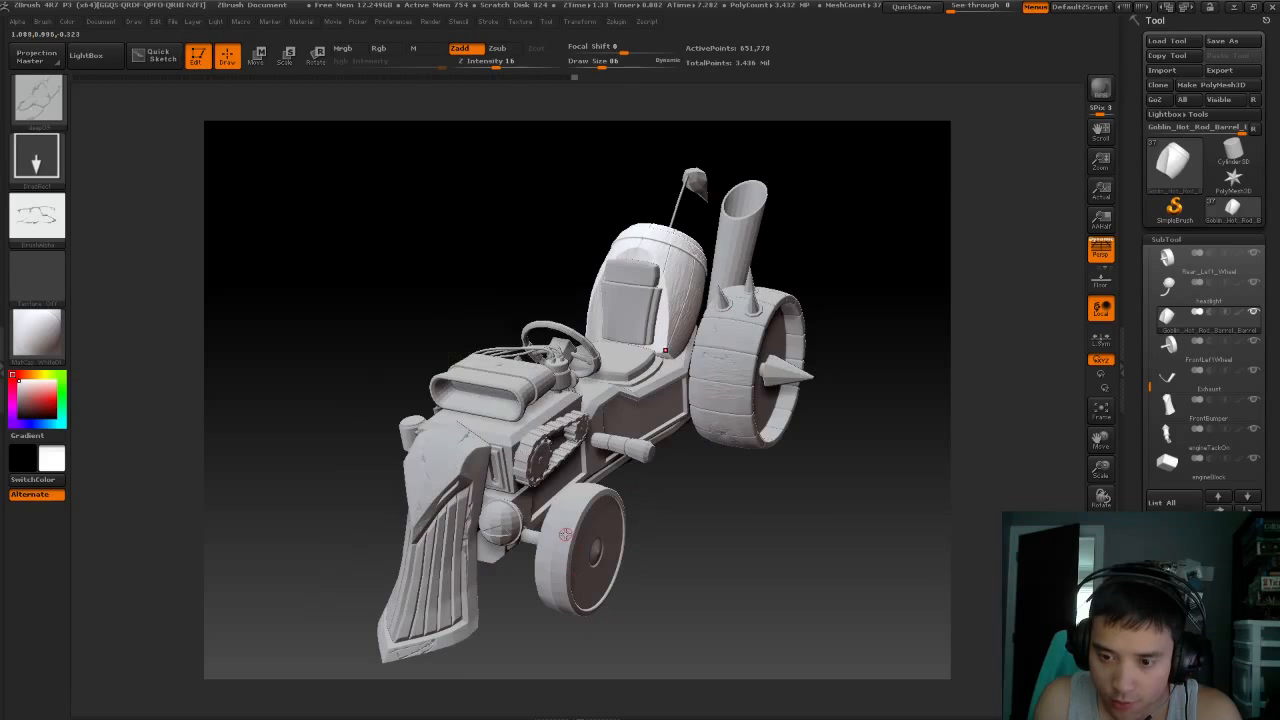
{"action": "mouse_move", "coordinate": [771, 563]}
{"action": "left_mouse_down"}
{"action": "mouse_move", "coordinate": [674, 531]}
{"action": "mouse_move", "coordinate": [785, 548]}
{"action": "left_mouse_up"}
{"action": "left_click_drag", "start_coordinate": [839, 248], "coordinate": [840, 284], "text": "alt"}
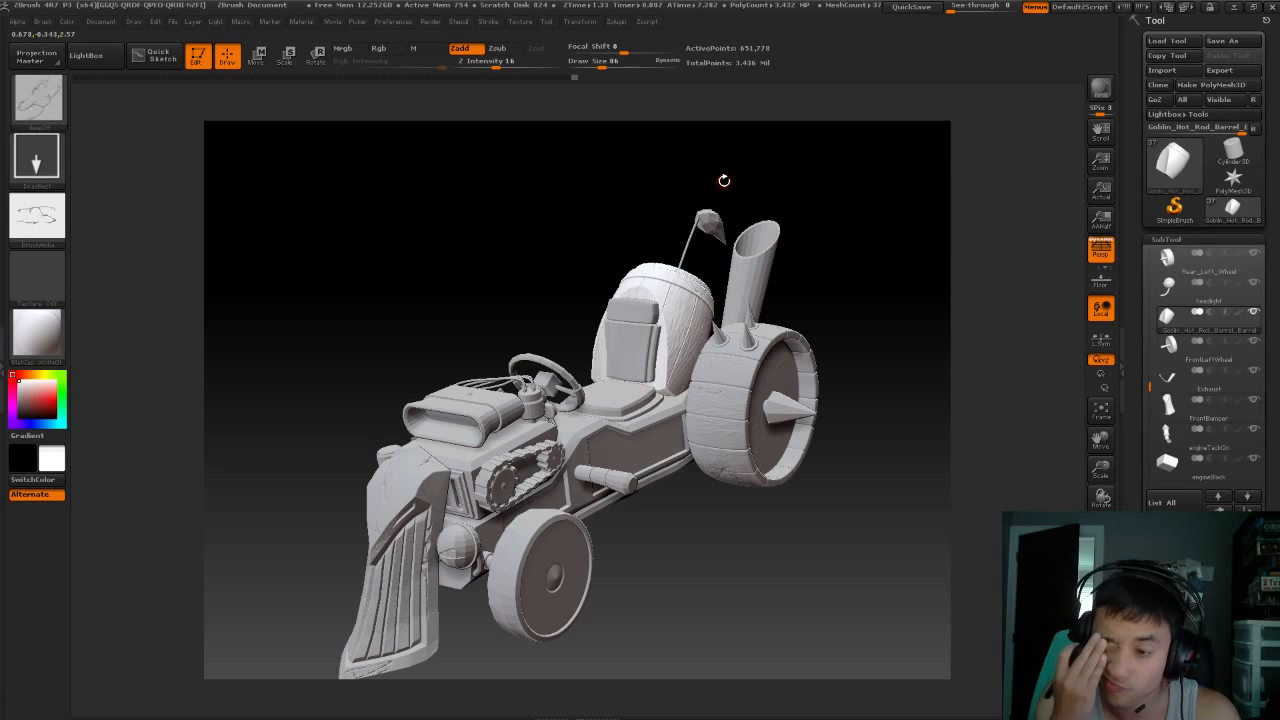
{"action": "left_click_drag", "start_coordinate": [724, 180], "coordinate": [863, 297]}
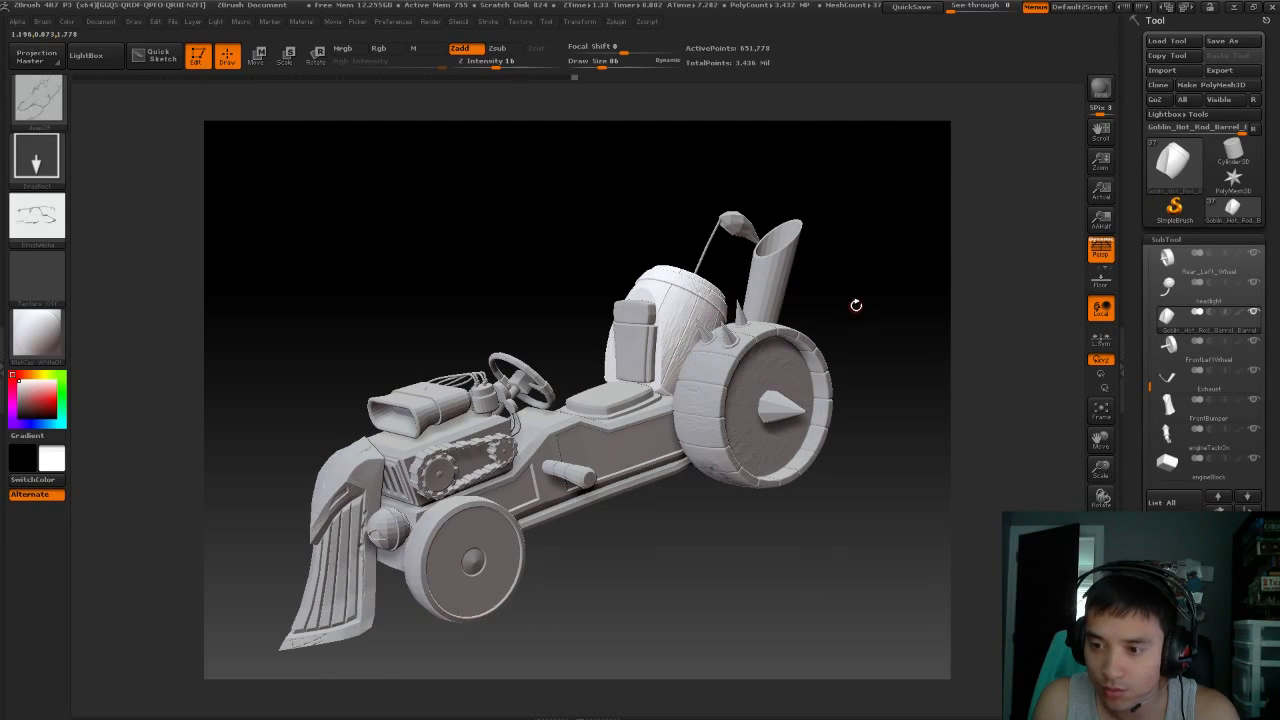
{"action": "left_click_drag", "start_coordinate": [826, 251], "coordinate": [849, 237]}
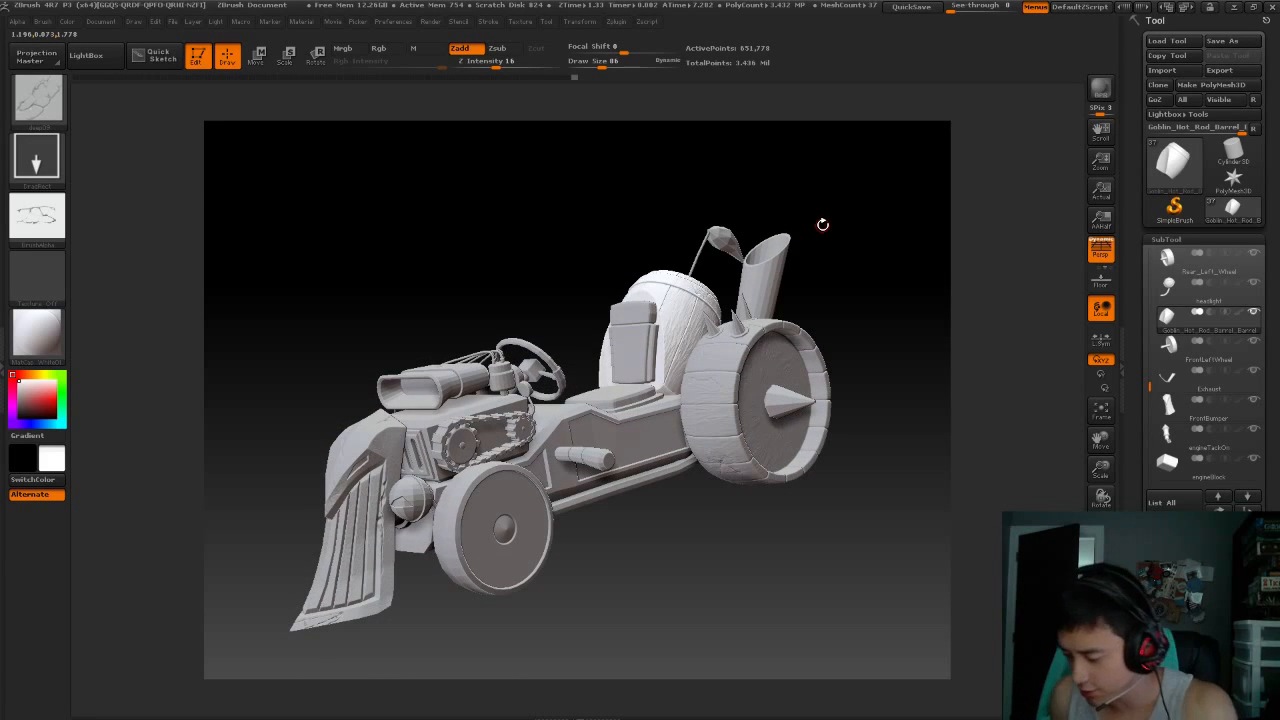